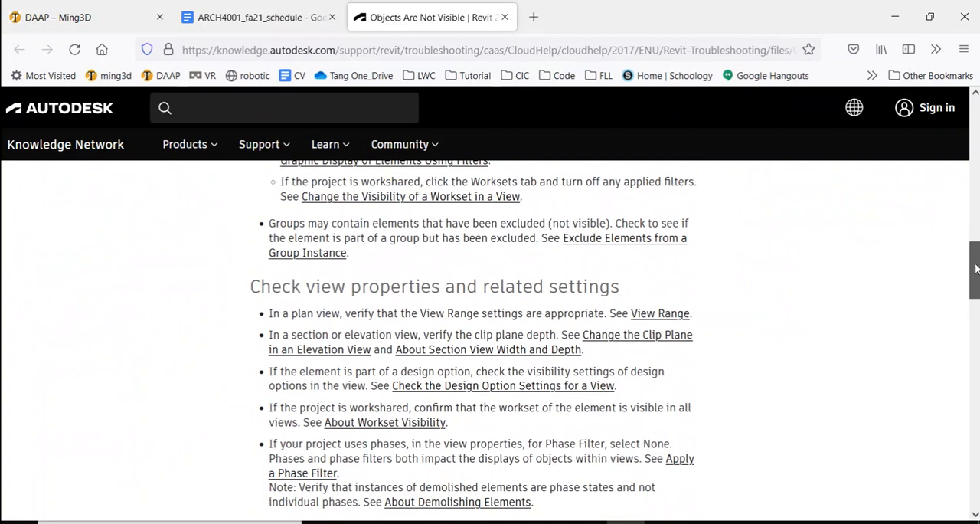
Step: Read the remaining causes in the Objects Are Not Visible help article and switch to Revit
drag(971, 266, 976, 349)
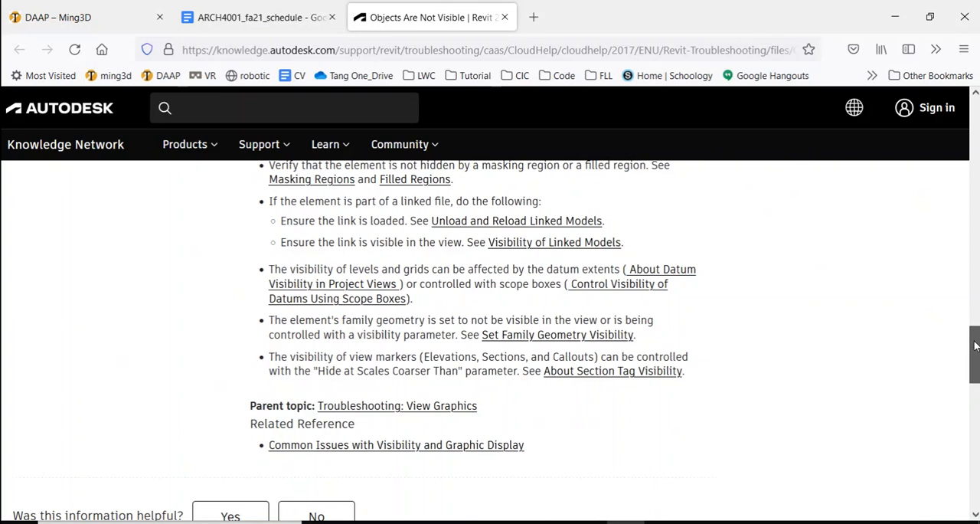
scroll(971, 351, down, 3)
click(701, 522)
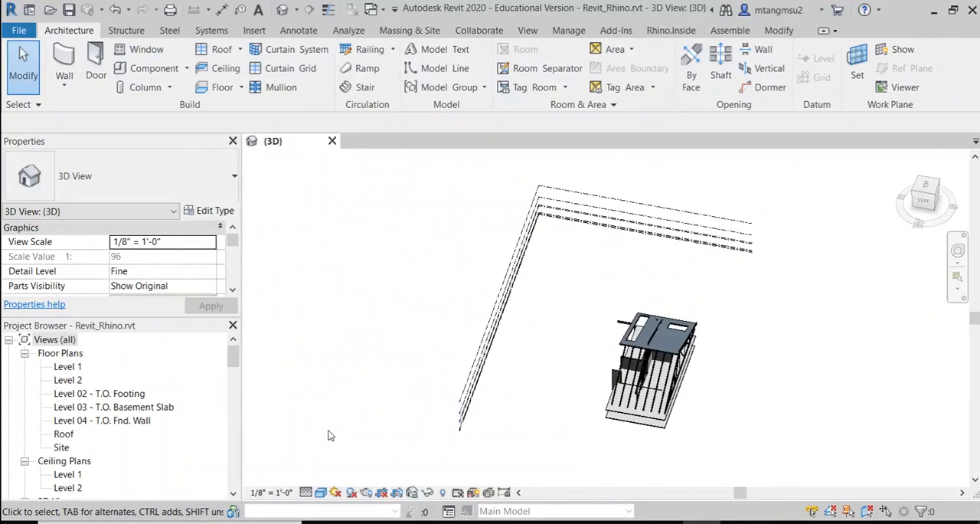
Step: Look through the properties of the Generic - 12" roof in the 3D view
scroll(689, 337, up, 2)
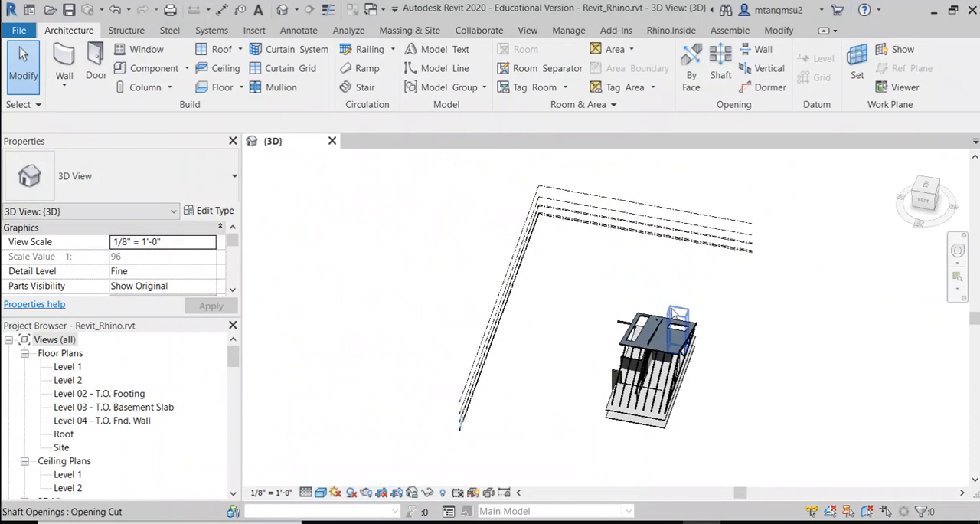
scroll(717, 377, up, 4)
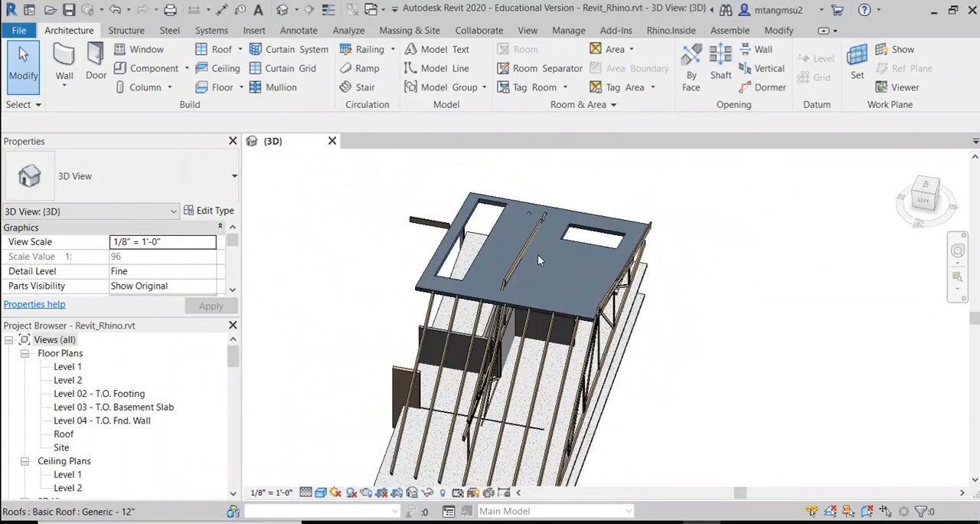
click(573, 316)
click(575, 209)
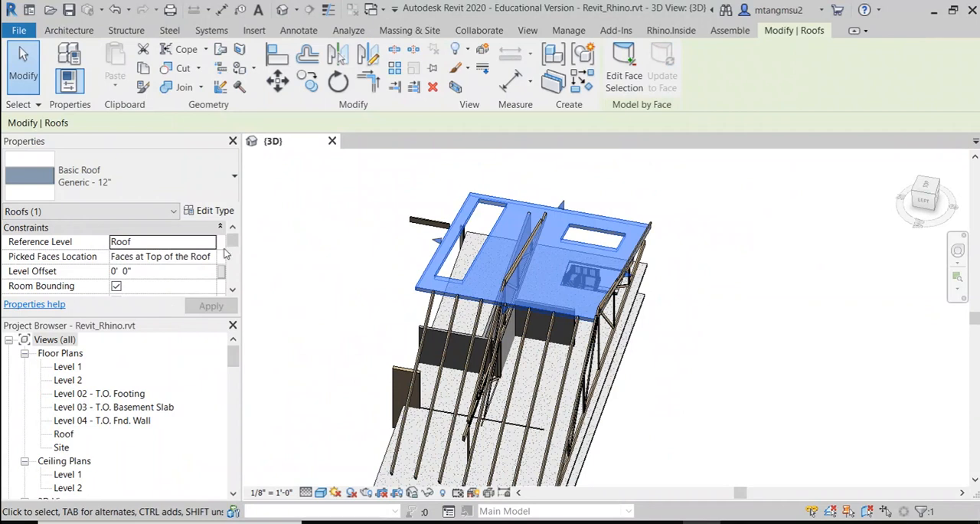
drag(233, 245, 237, 286)
click(352, 300)
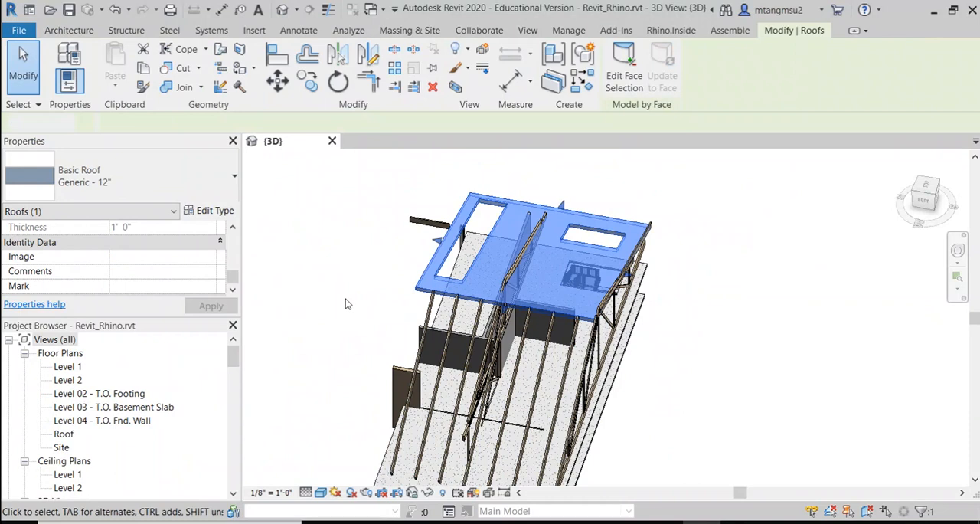
Step: Set the Phase Created of the Generic - 12" roof to 01 - Existing
click(427, 273)
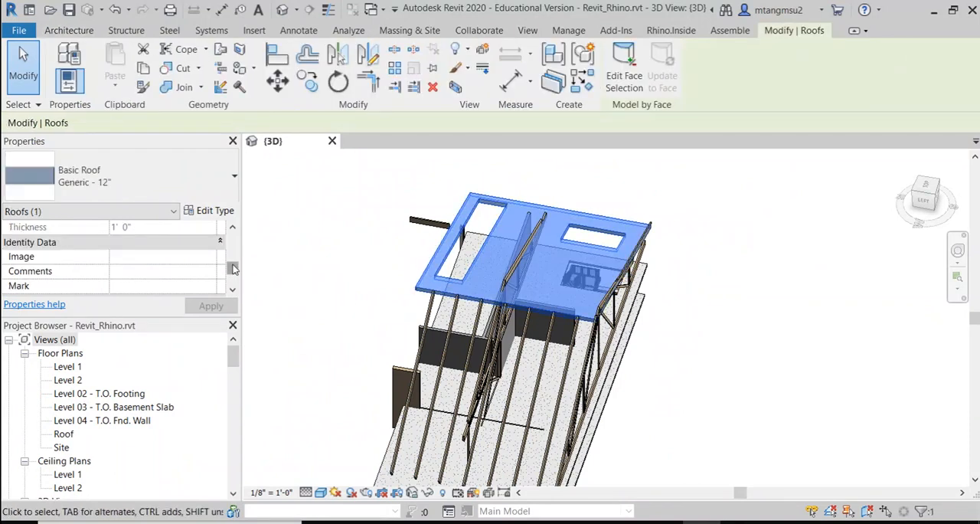
drag(233, 268, 233, 278)
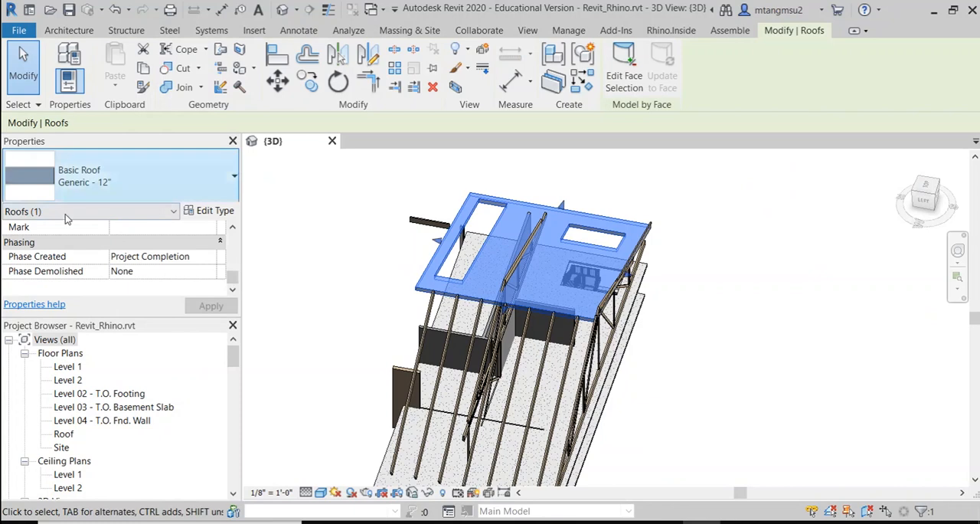
drag(131, 316, 129, 349)
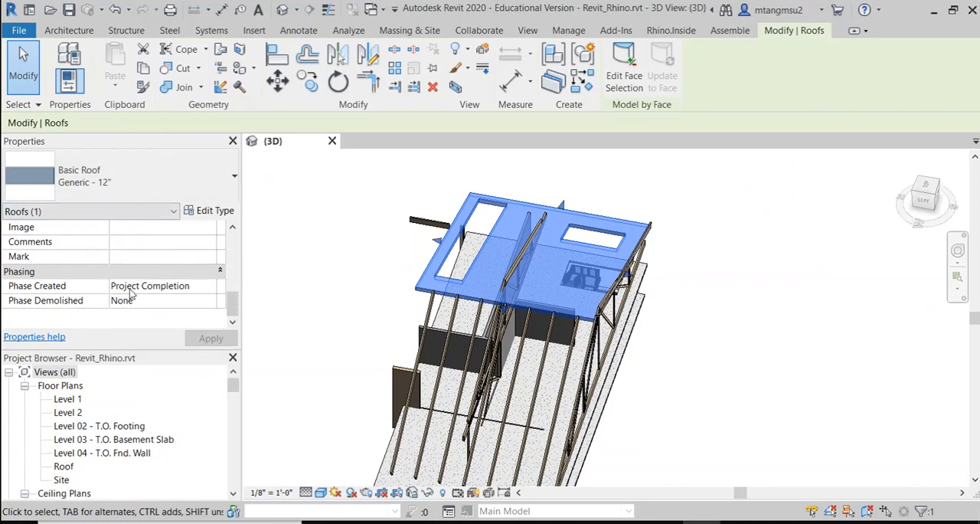
click(193, 287)
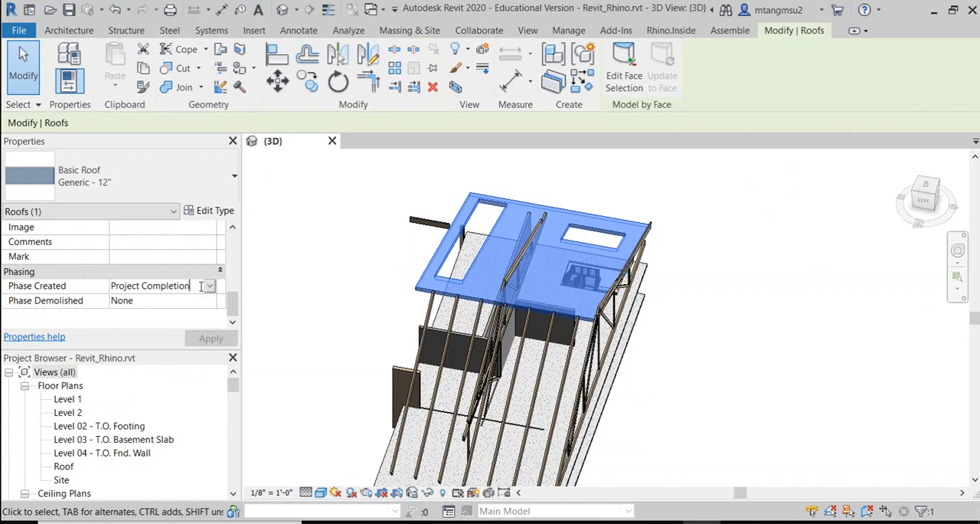
click(210, 287)
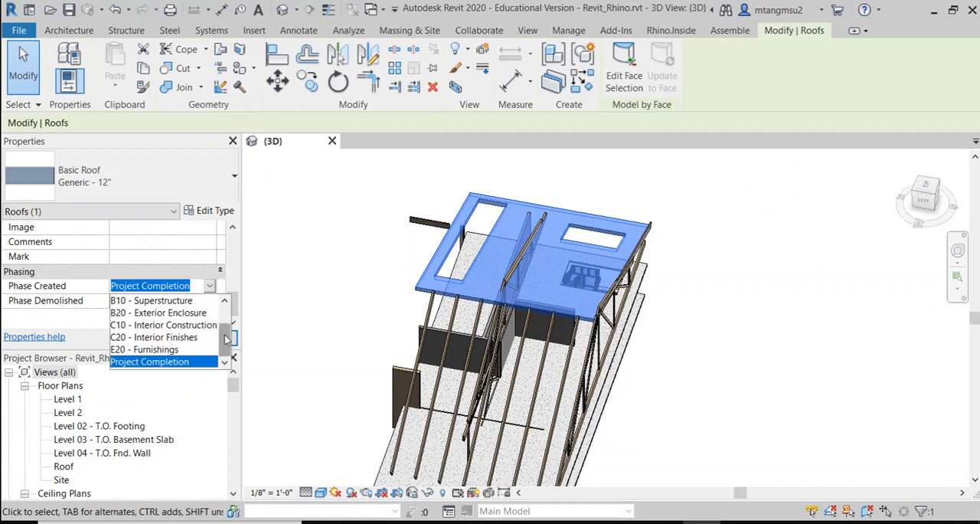
scroll(224, 341, up, 1)
click(171, 306)
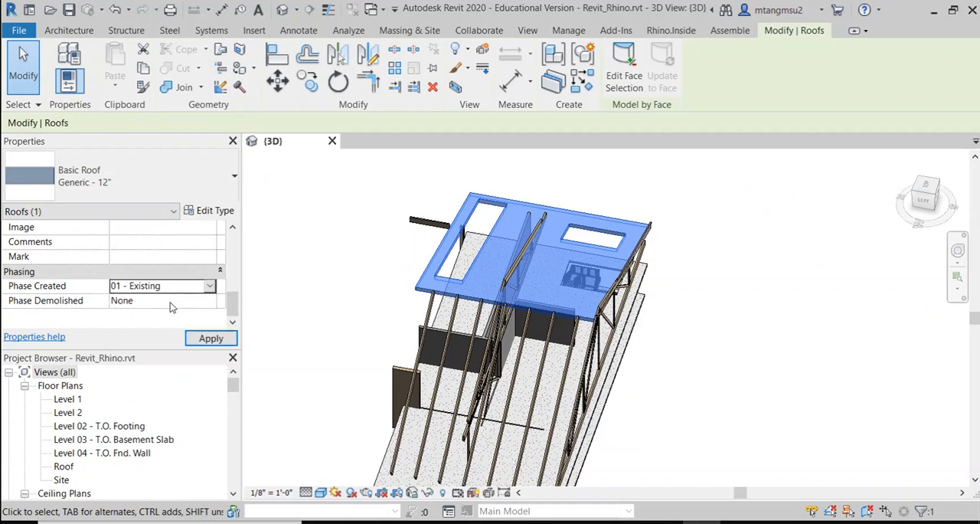
click(210, 339)
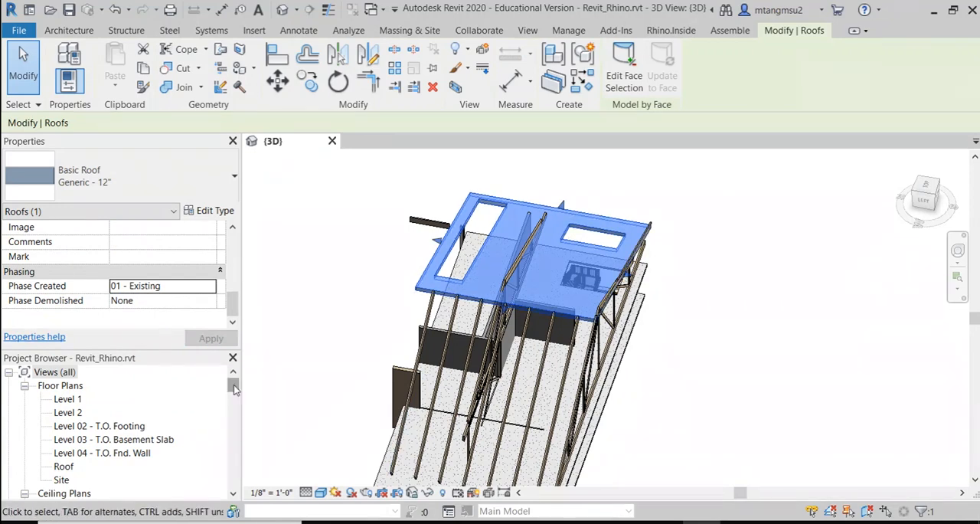
Step: Open the Level 1 and Site floor plans and check how the roof displays in the Site plan
mouse_move(234, 385)
mouse_down()
mouse_move(235, 396)
mouse_move(235, 376)
mouse_up()
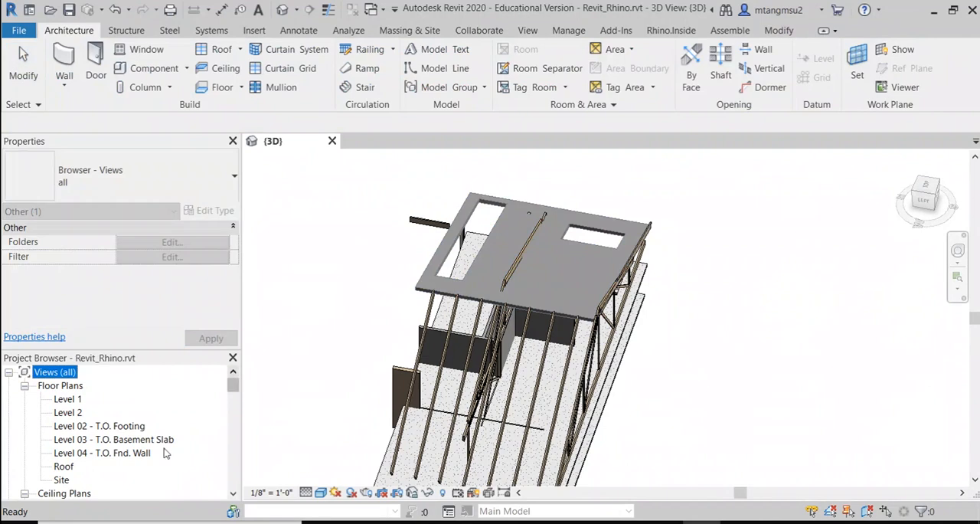
double_click(61, 479)
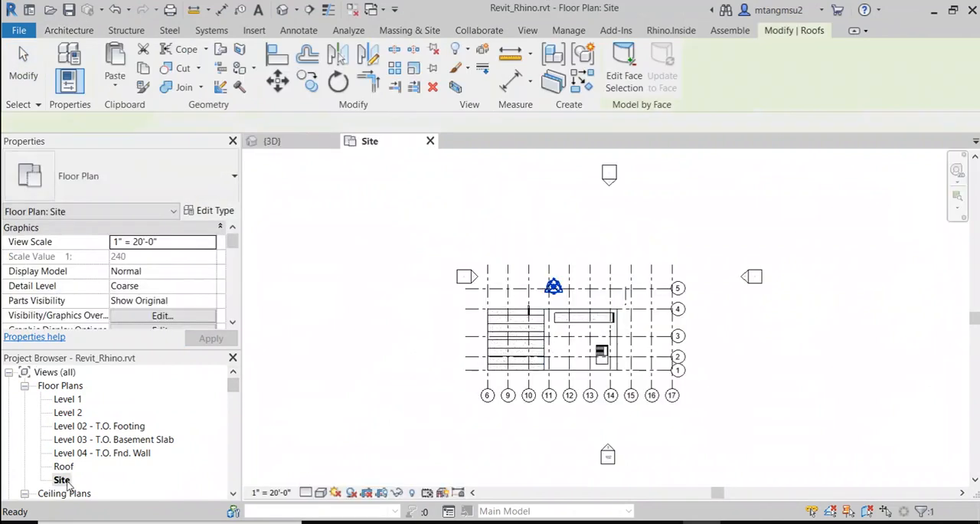
double_click(69, 399)
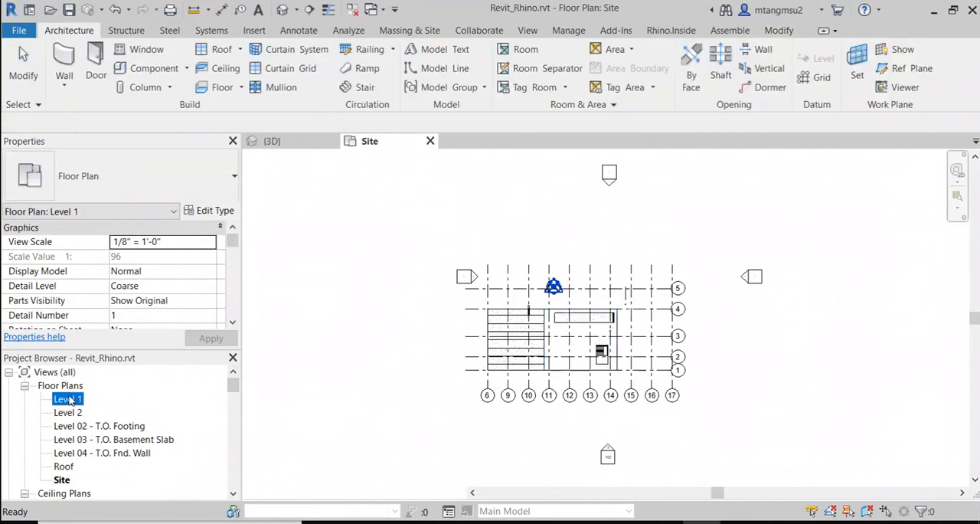
double_click(61, 479)
scroll(583, 365, up, 3)
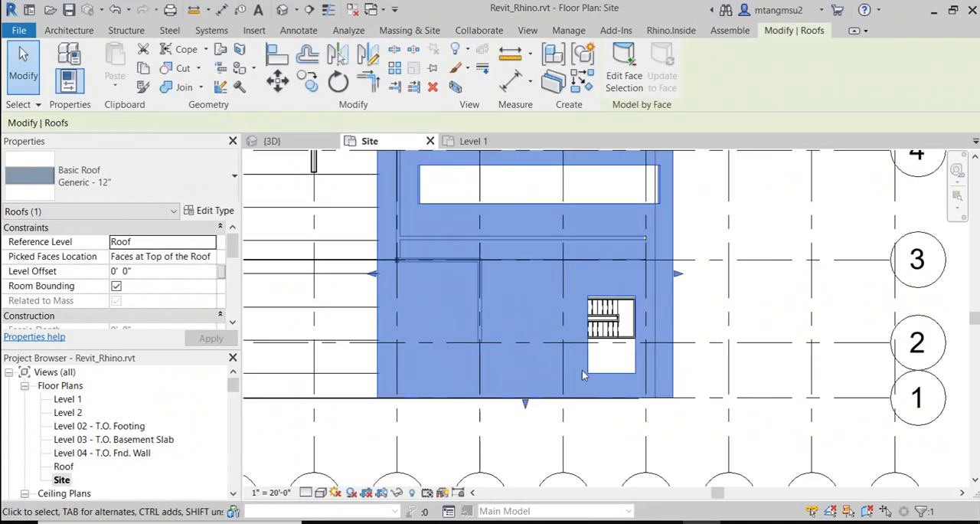
click(588, 431)
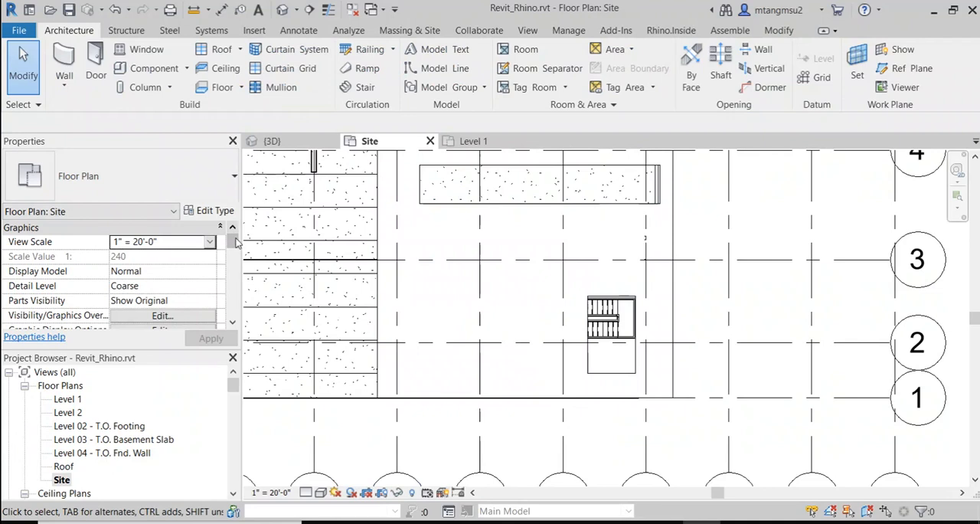
Step: Set the Site floor plan's view phase to B10 - Superstructure
drag(232, 242, 233, 318)
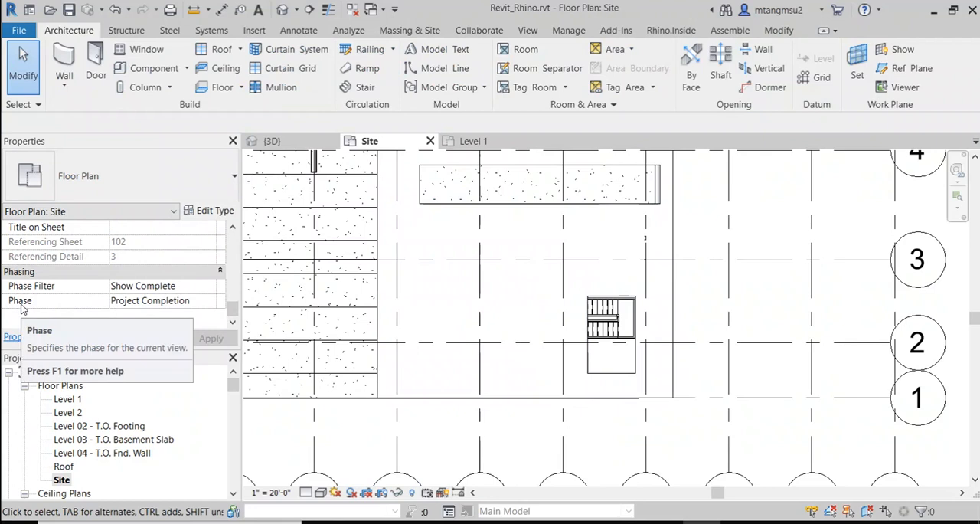
click(144, 302)
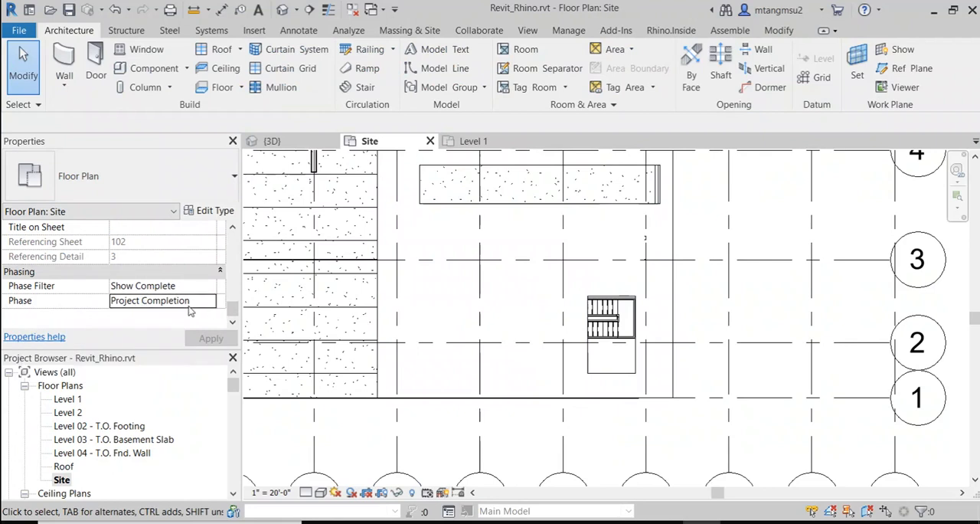
click(212, 303)
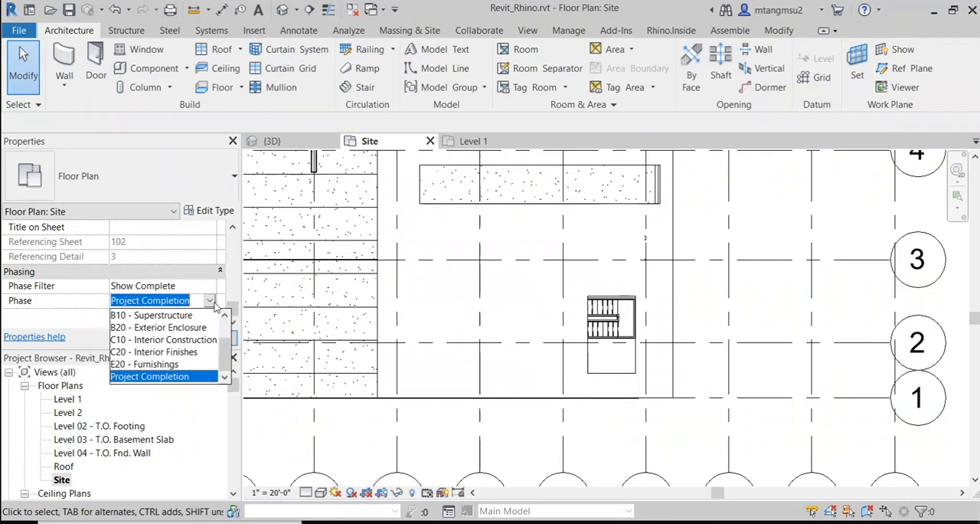
click(173, 317)
click(204, 338)
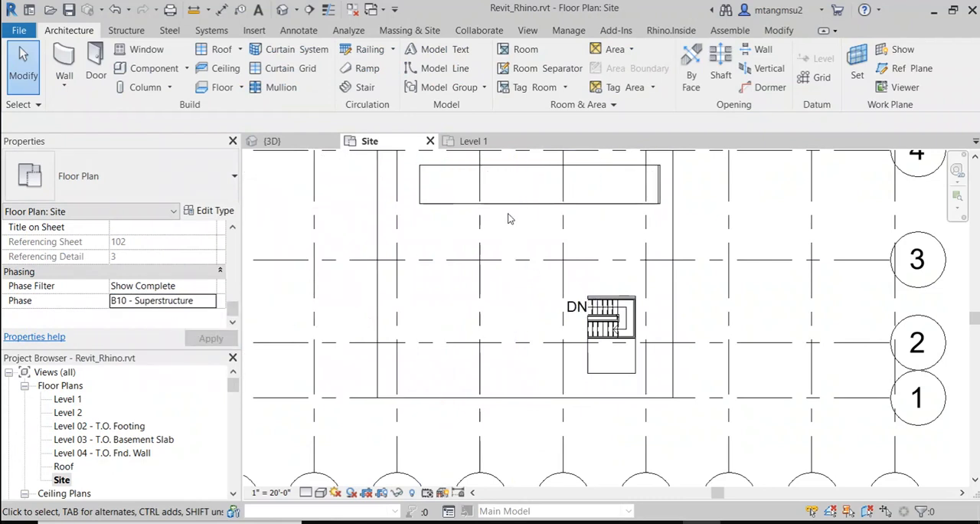
Step: Set the Site floor plan's view phase back to Project Completion
click(217, 303)
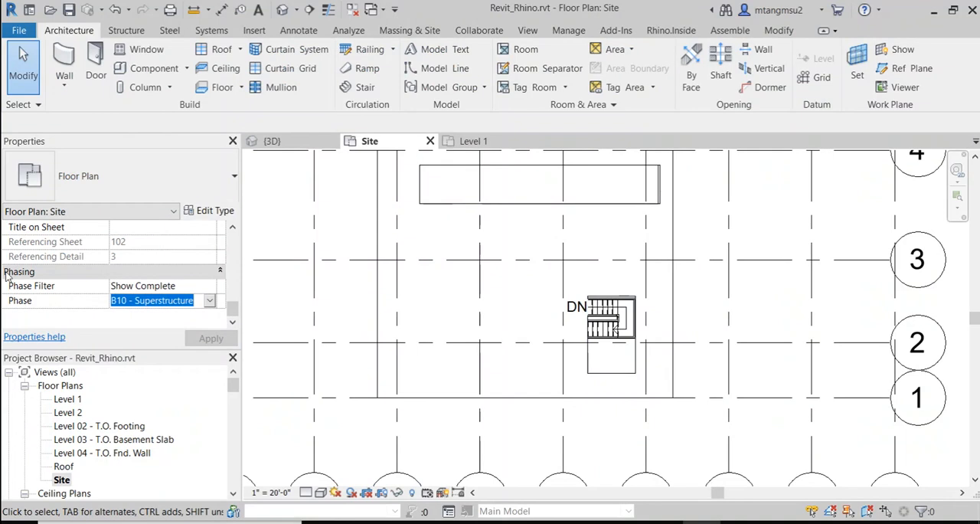
click(209, 302)
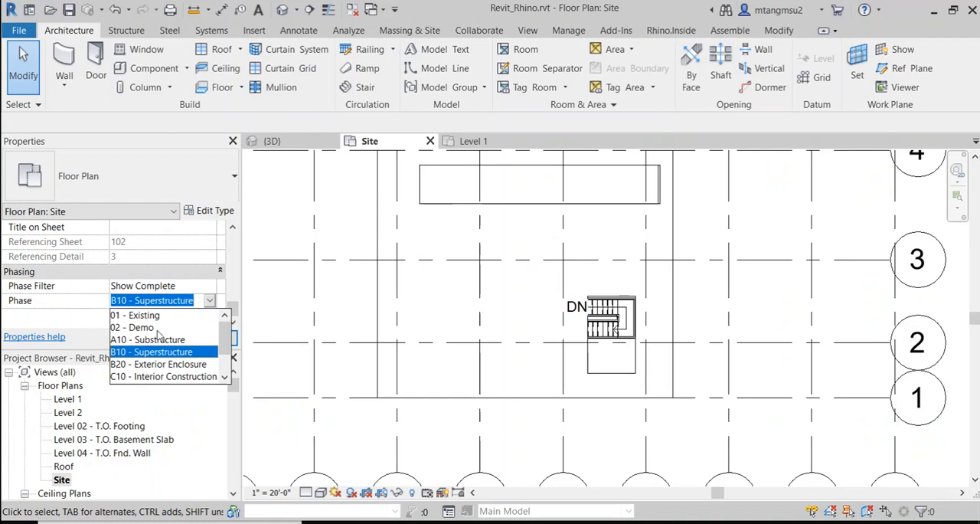
scroll(225, 333, down, 1)
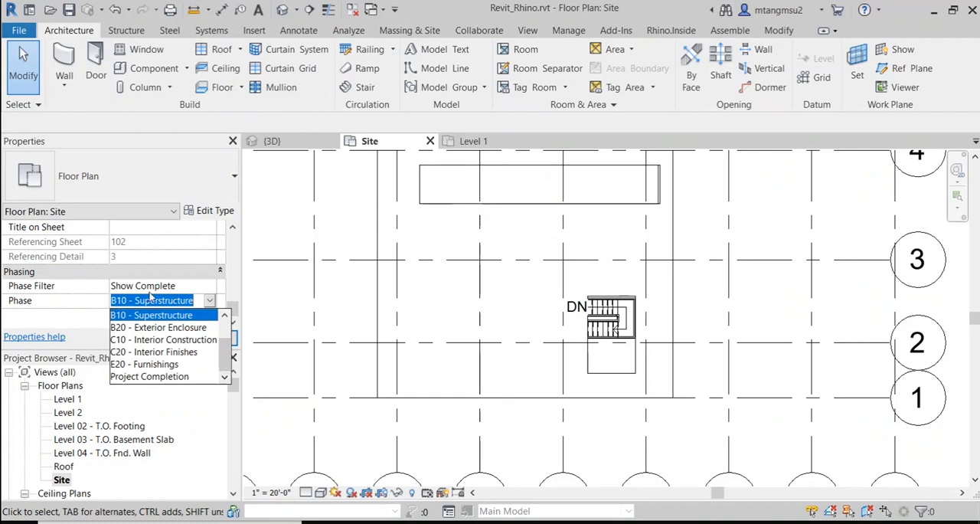
click(138, 377)
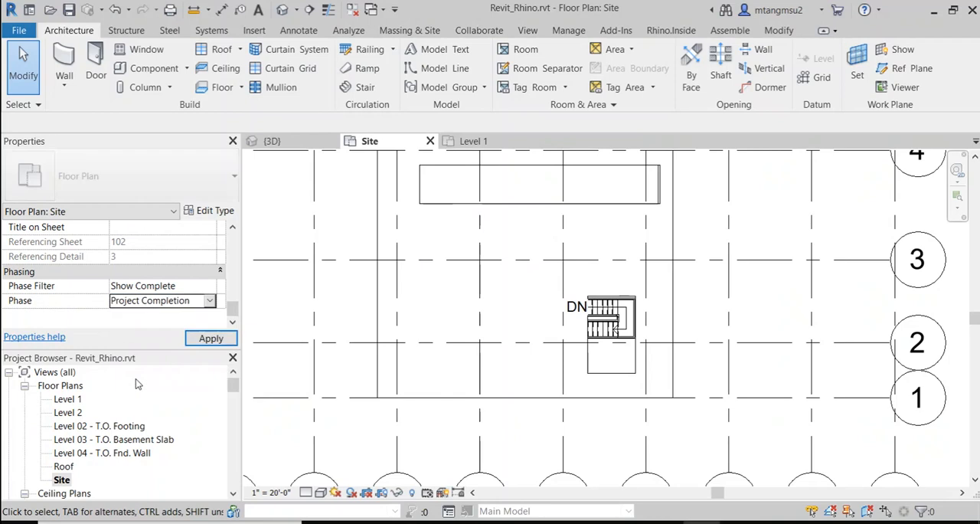
click(210, 338)
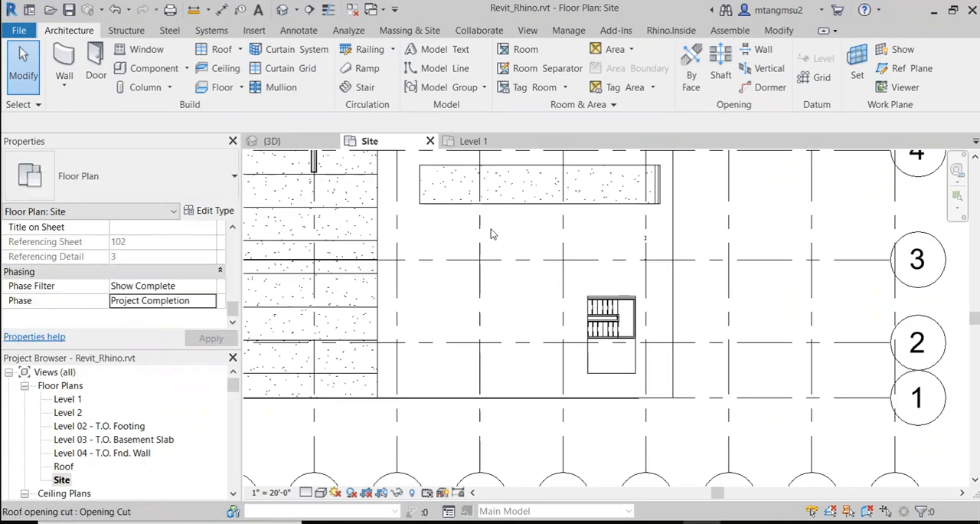
Step: Set the roof's Phase Demolished to Project Completion from the Site floor plan
click(379, 259)
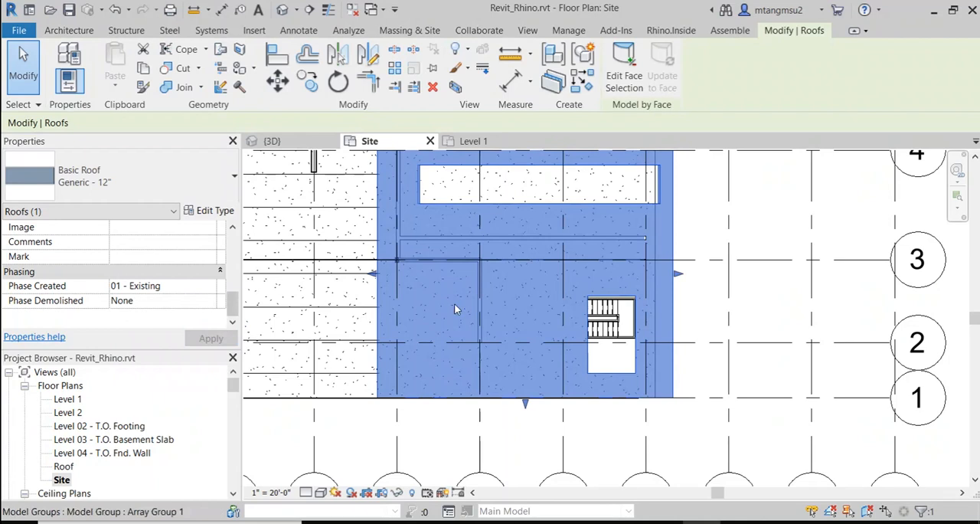
click(210, 300)
click(210, 300)
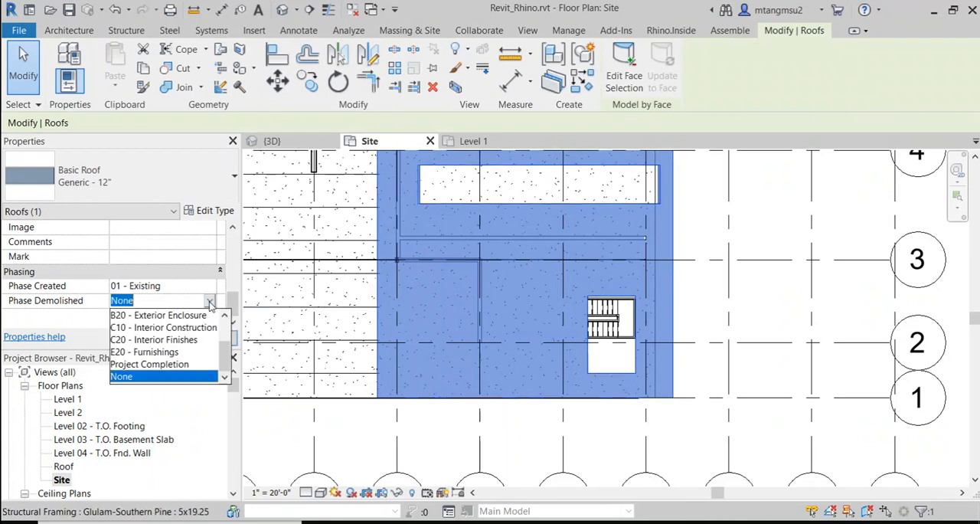
click(184, 364)
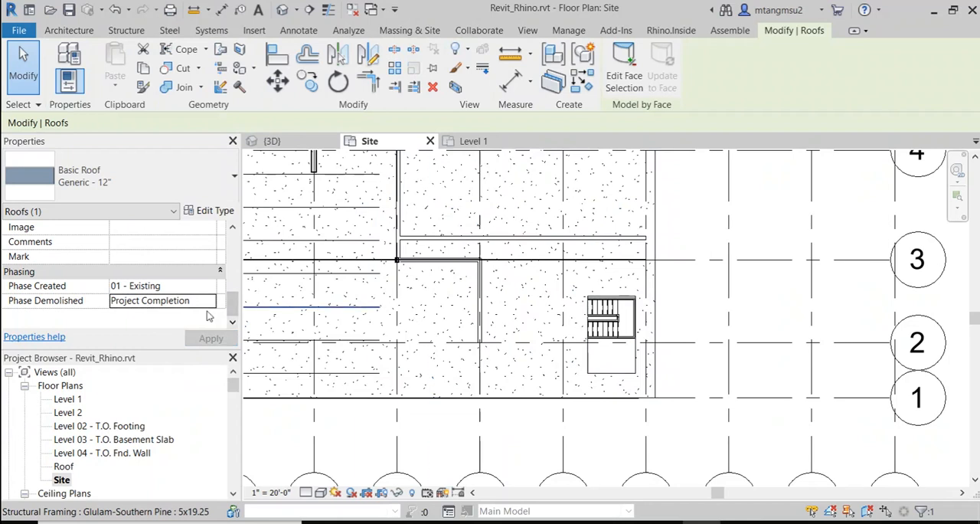
scroll(561, 288, down, 5)
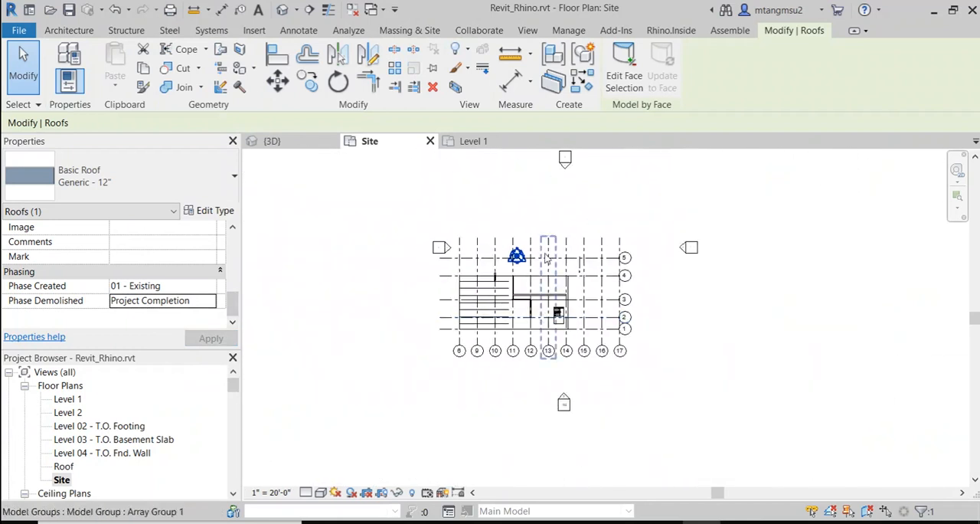
scroll(478, 287, up, 2)
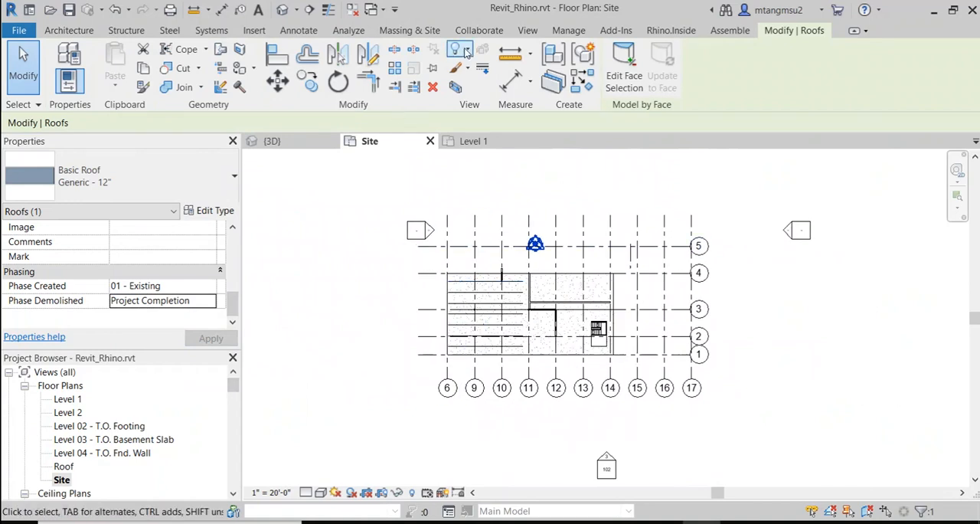
Step: Check the roof's visibility in the 3D view and open the Level 1 floor plan
click(271, 141)
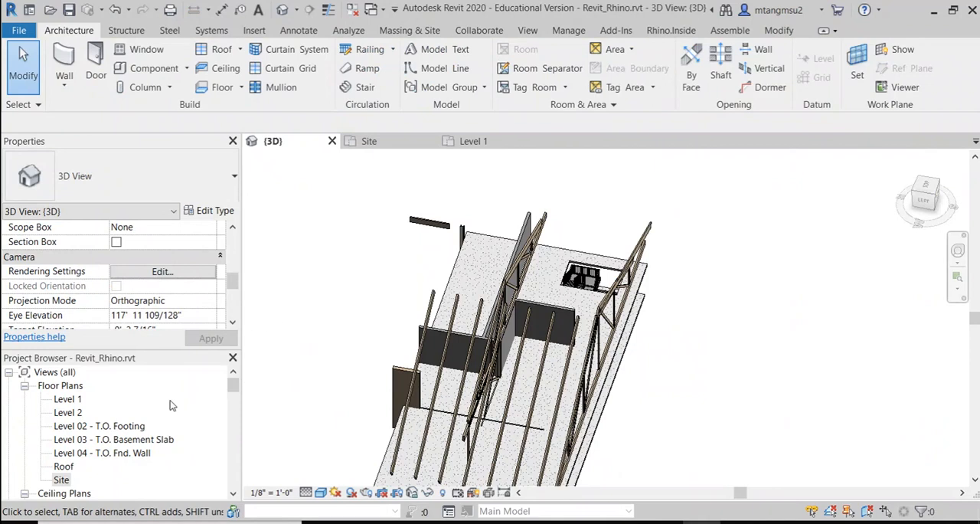
scroll(171, 414, down, 1)
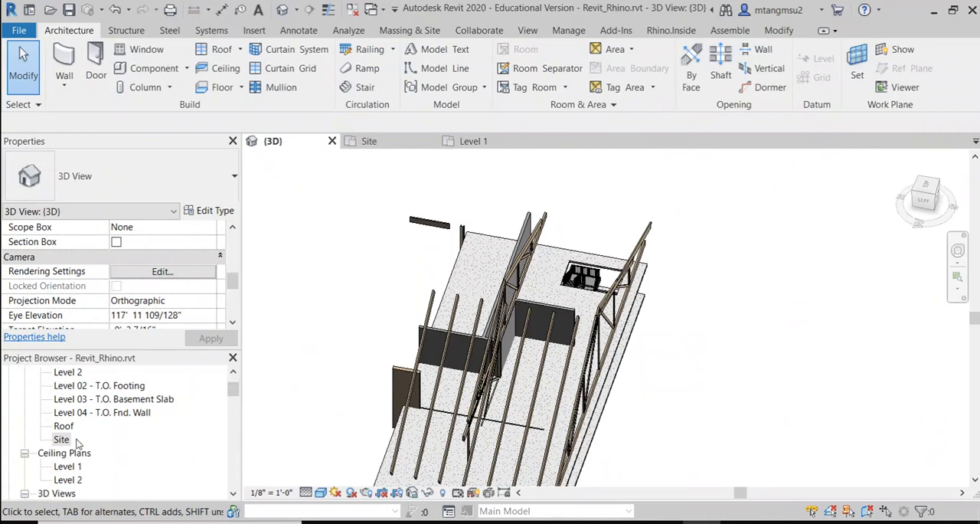
scroll(80, 429, up, 1)
scroll(77, 427, up, 1)
double_click(77, 399)
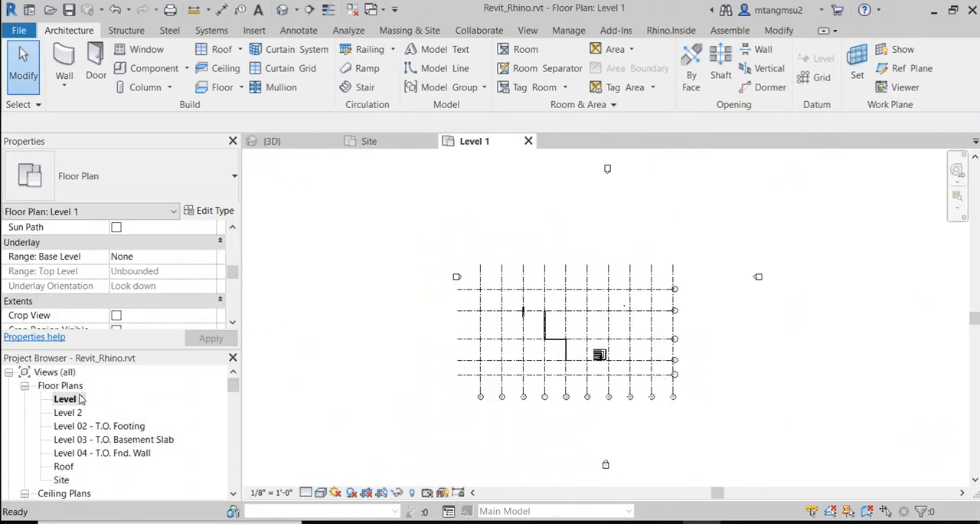
Step: Open the Level 1 floor plan's View Range settings and display the sample diagram with its key
scroll(570, 356, up, 6)
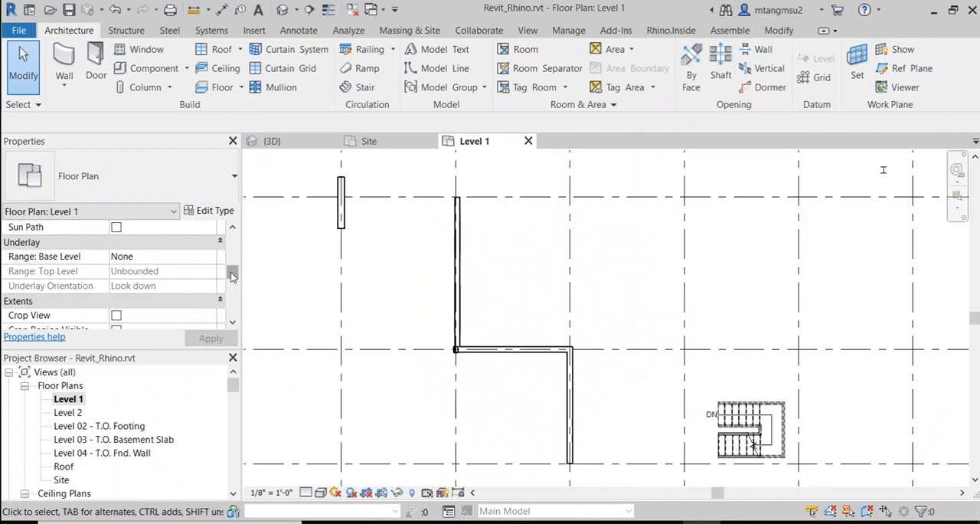
scroll(232, 277, down, 3)
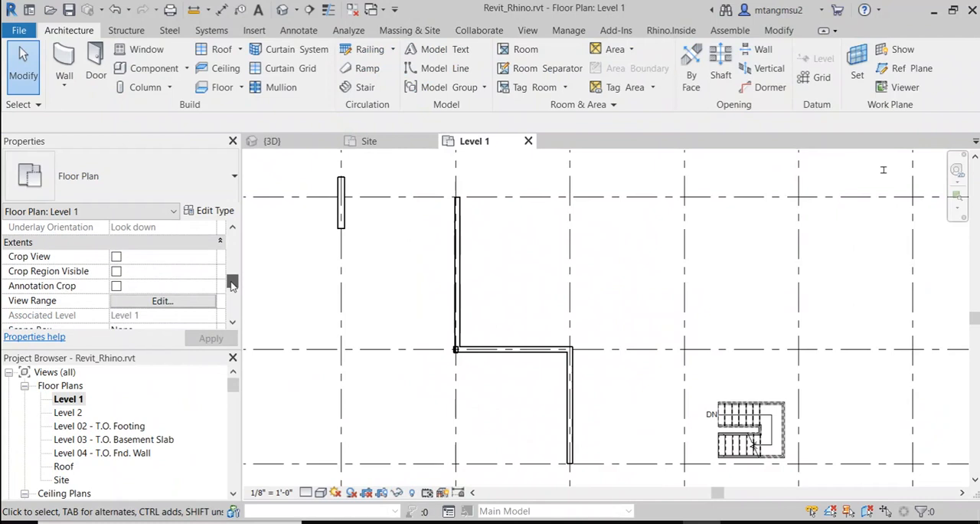
click(149, 302)
drag(232, 37, 446, 144)
click(358, 336)
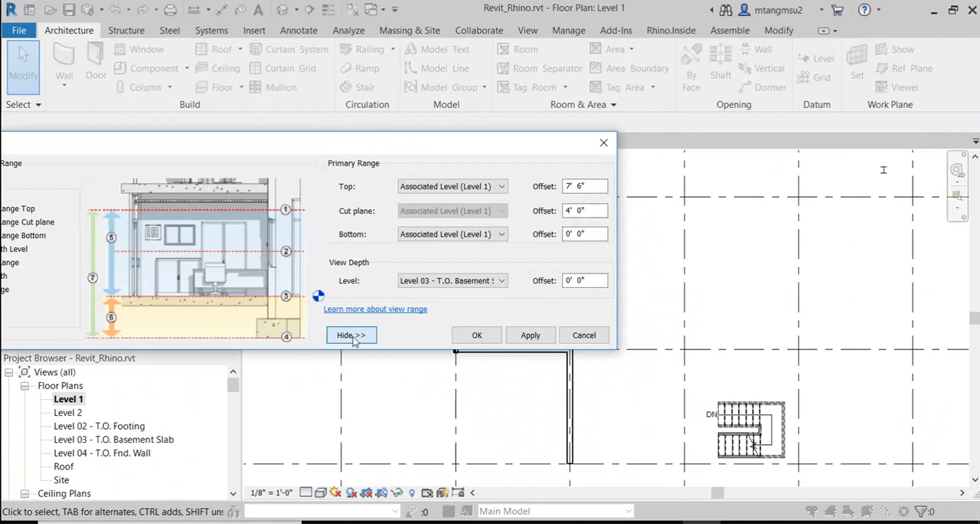
drag(482, 143, 577, 101)
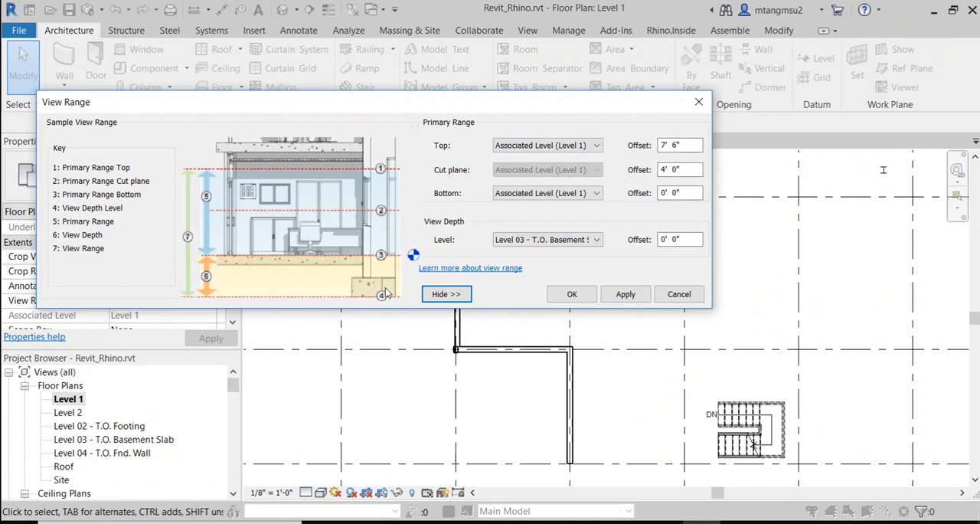
Step: Set the Level 1 floor plan's View Depth level to Unlimited and check the plan
click(553, 240)
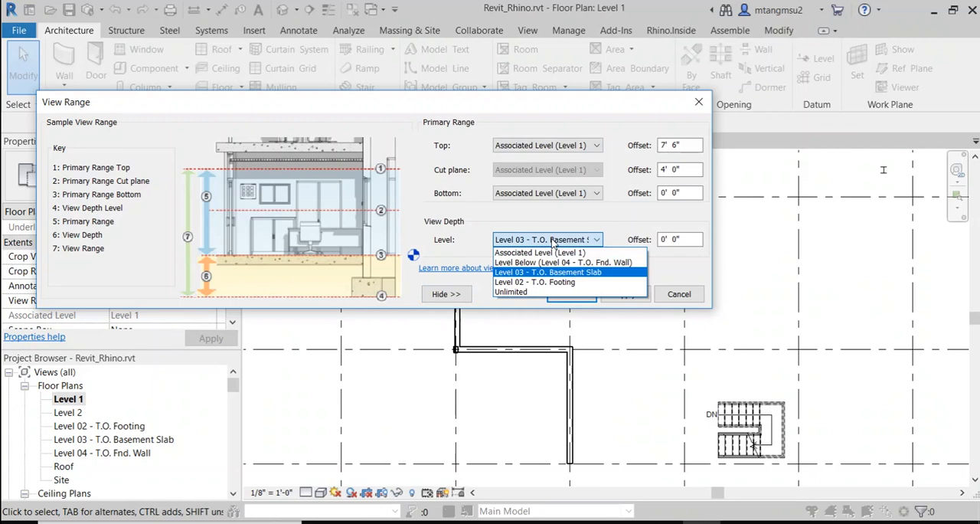
click(529, 292)
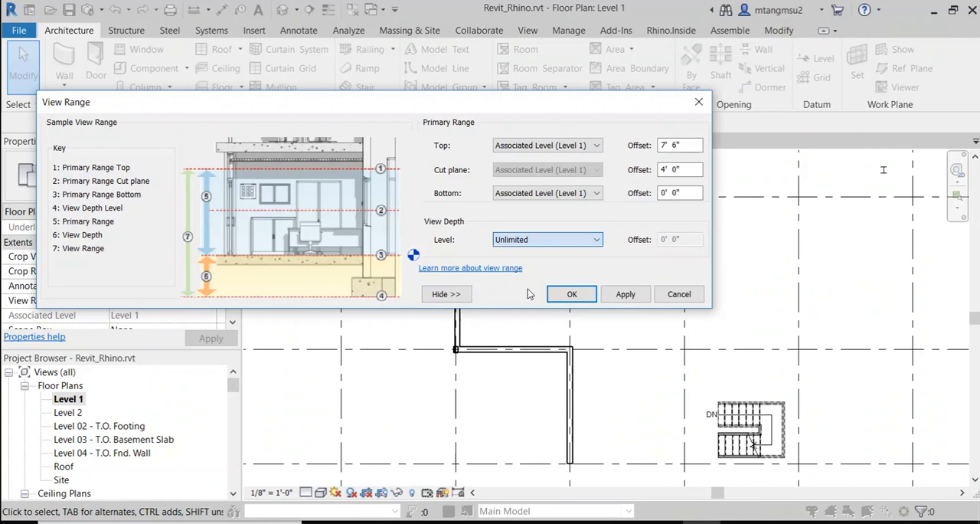
click(633, 297)
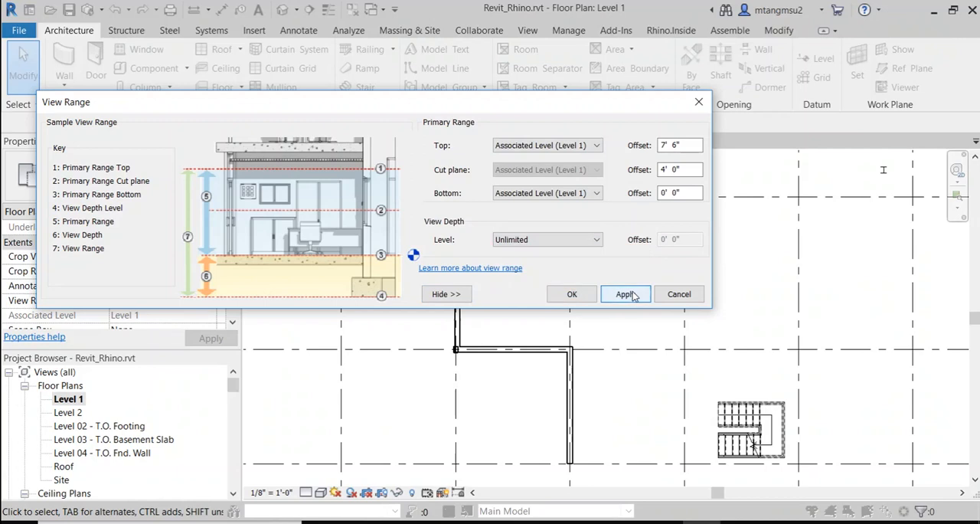
click(540, 241)
click(540, 244)
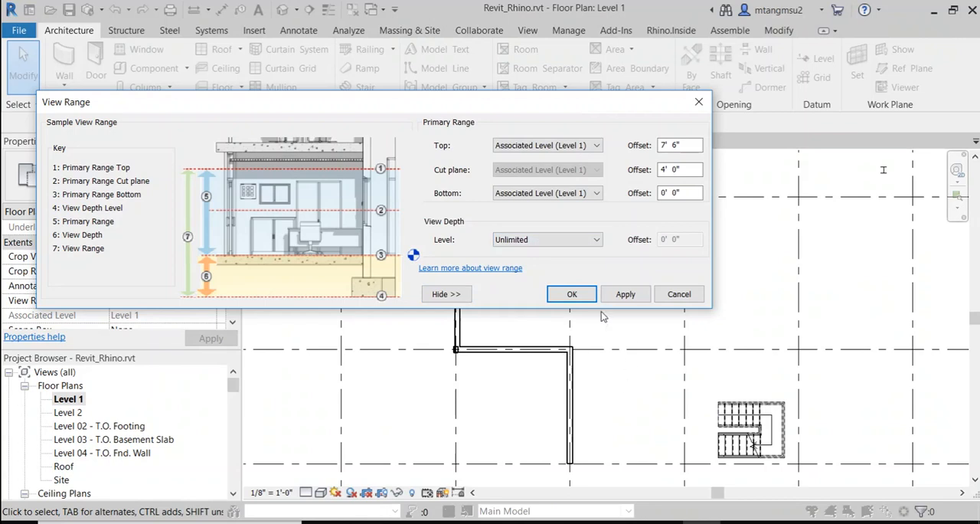
click(572, 294)
scroll(608, 333, down, 4)
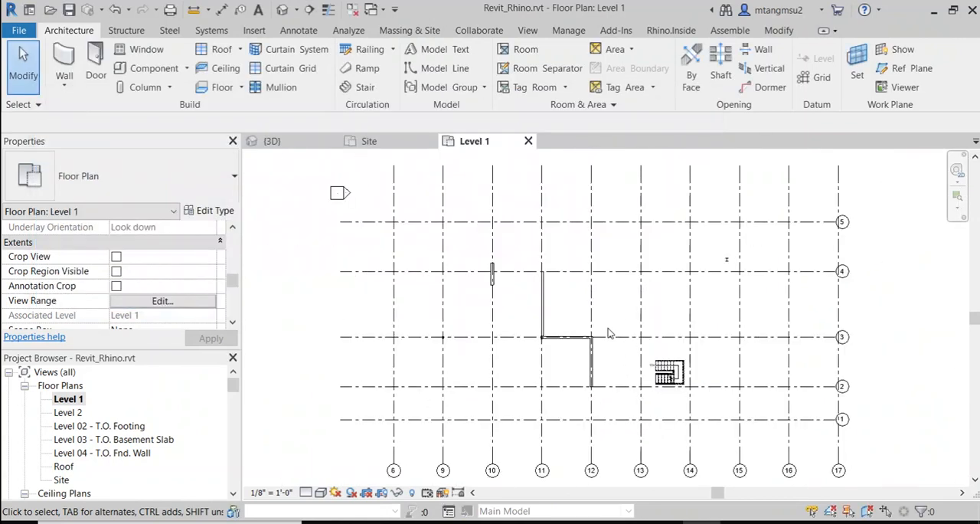
scroll(510, 322, up, 2)
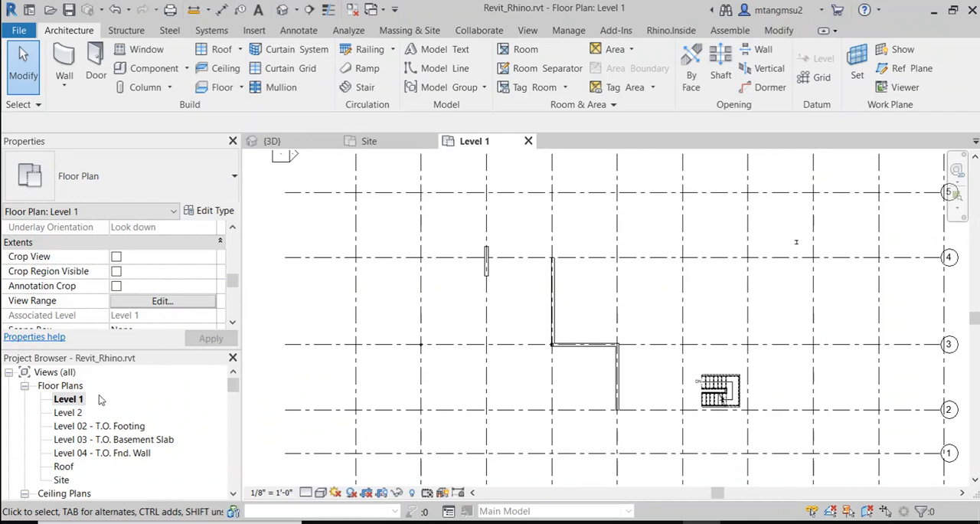
Step: Open the Roof floor plan and apply an Unlimited View Depth level in its view range
double_click(65, 466)
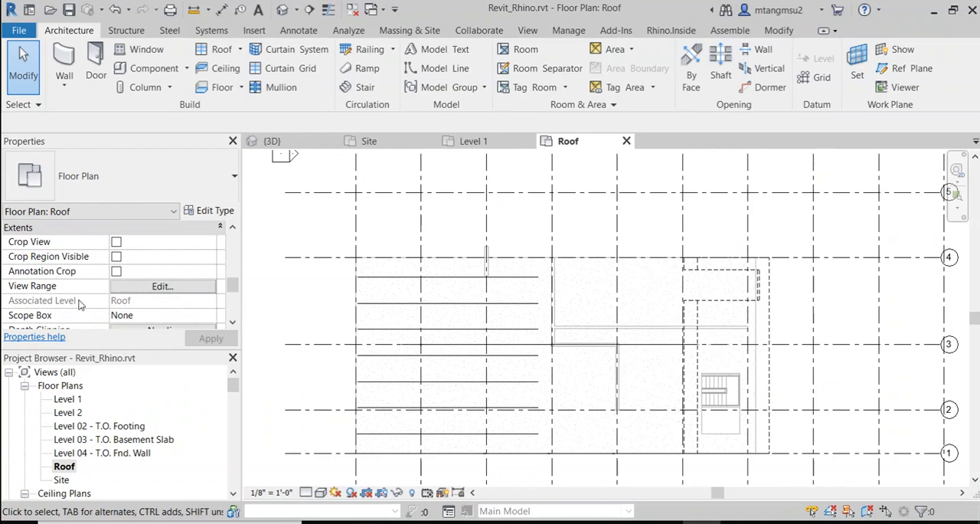
click(140, 290)
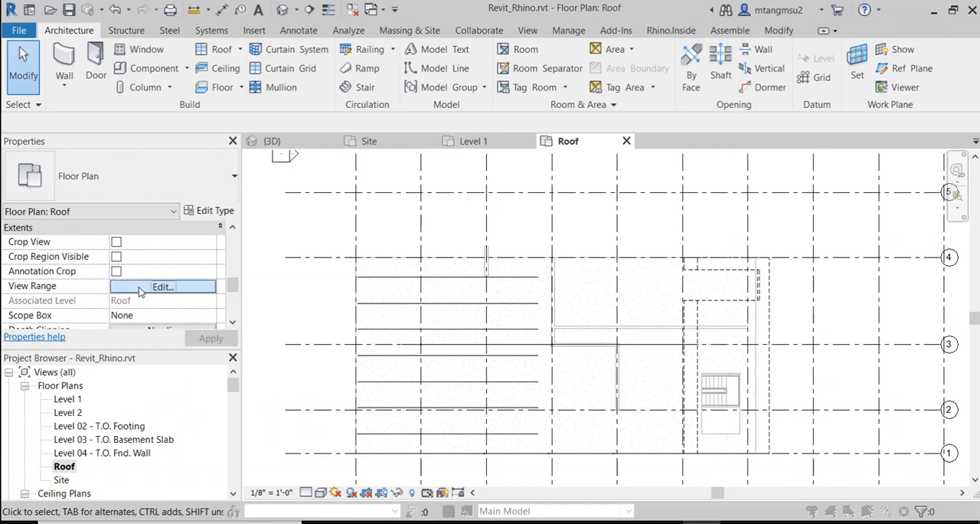
drag(196, 102, 454, 67)
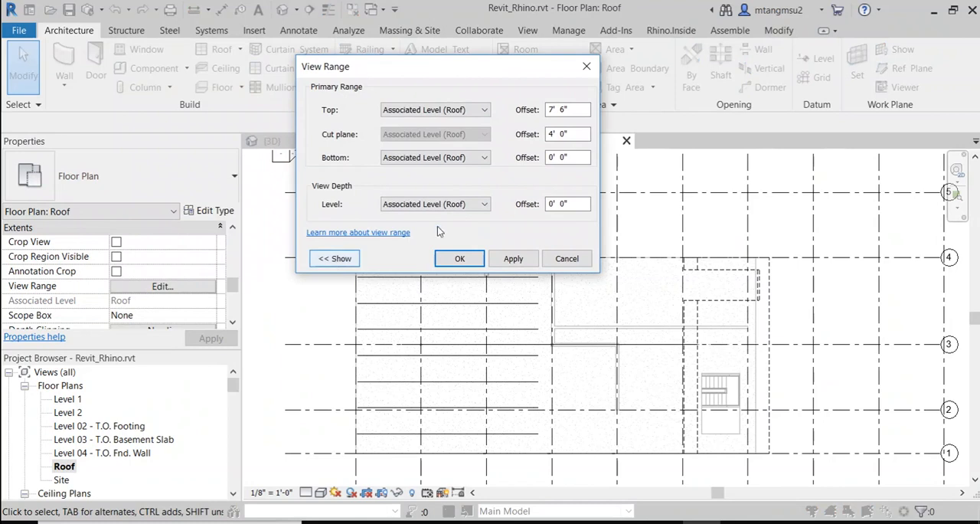
click(444, 204)
click(402, 299)
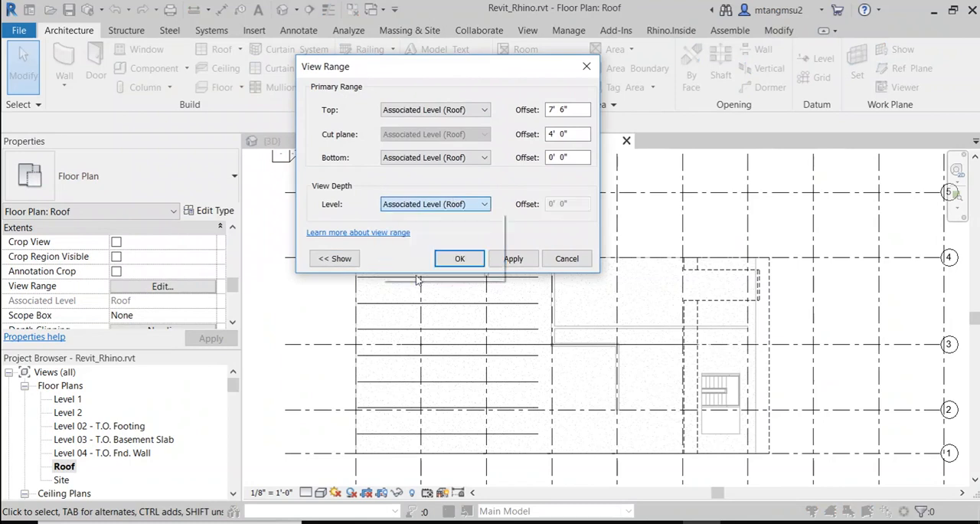
click(513, 259)
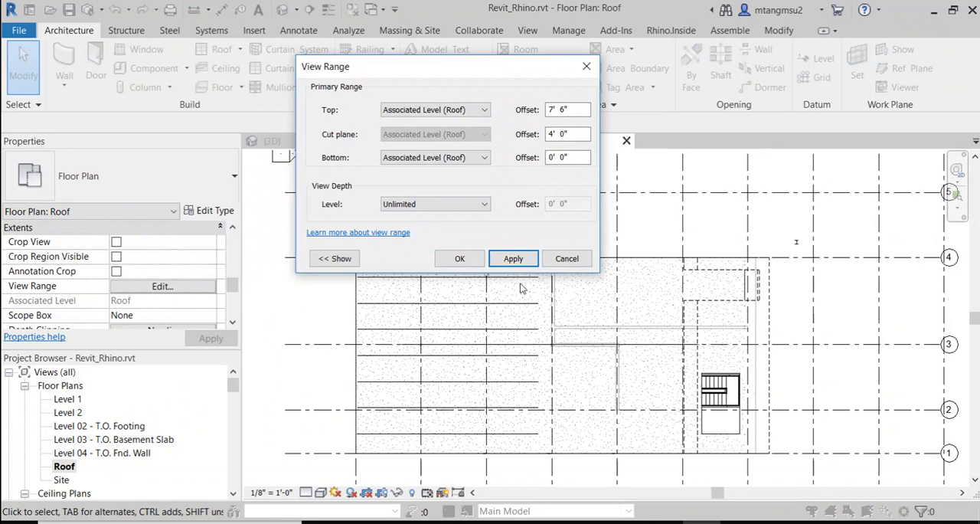
Step: Discard the Roof plan's view depth change, recheck its view range, and leave the settings without saving
click(460, 206)
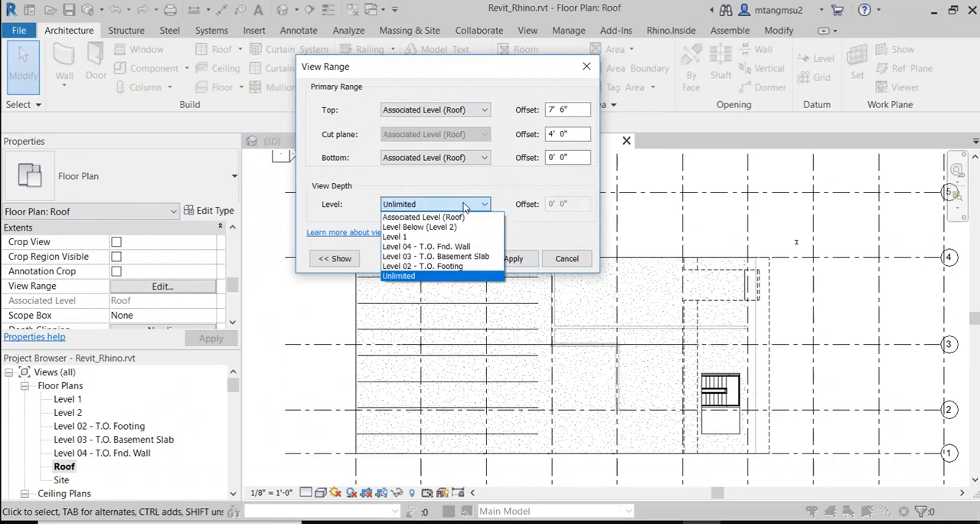
click(481, 202)
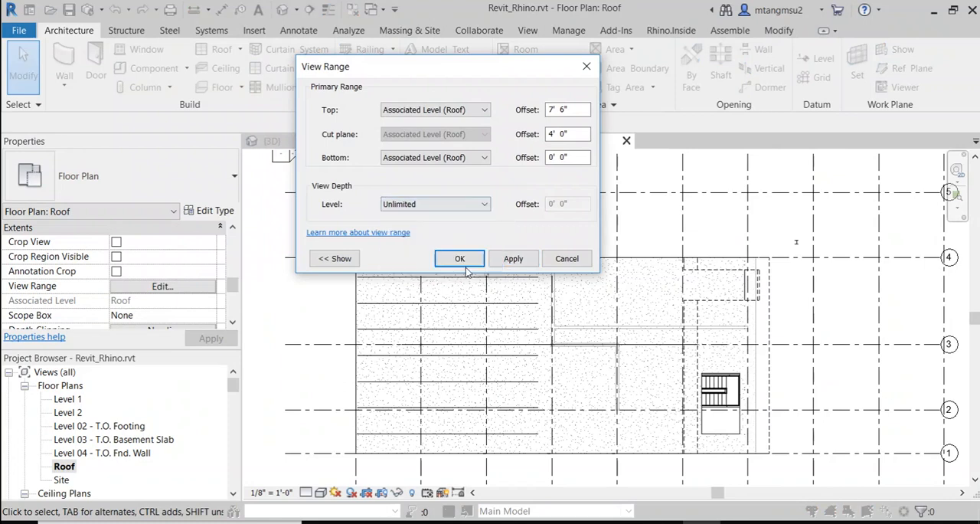
click(574, 263)
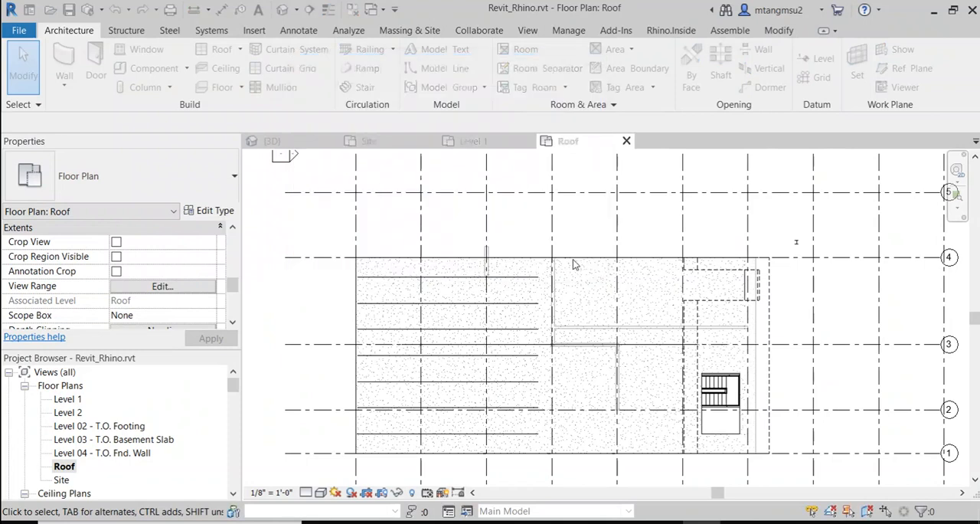
click(158, 294)
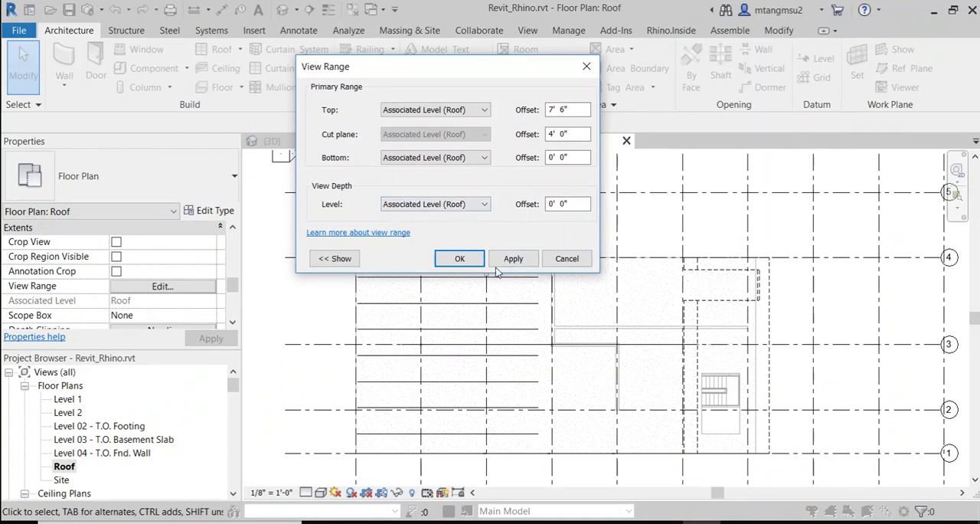
click(567, 258)
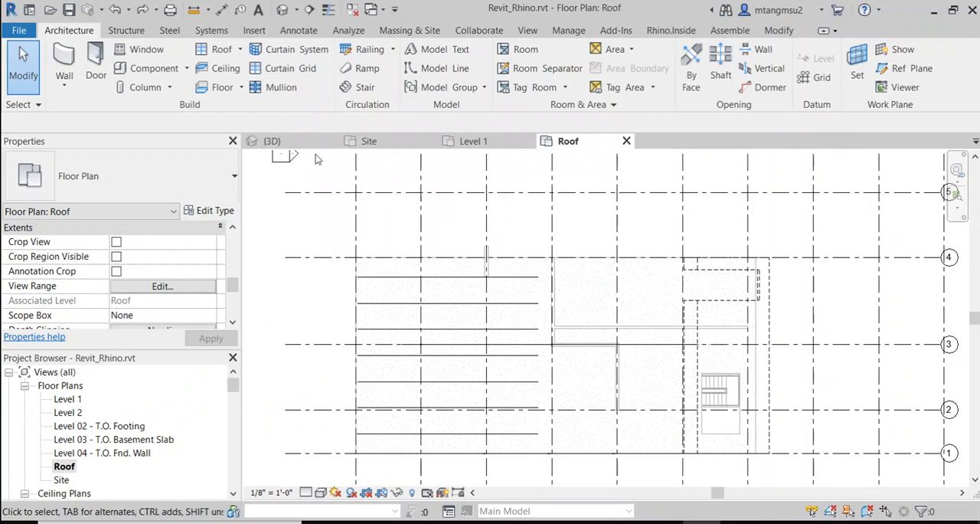
Step: Return to the 3D view and hide the whole category of the Generic - 8" wall in this view
click(282, 9)
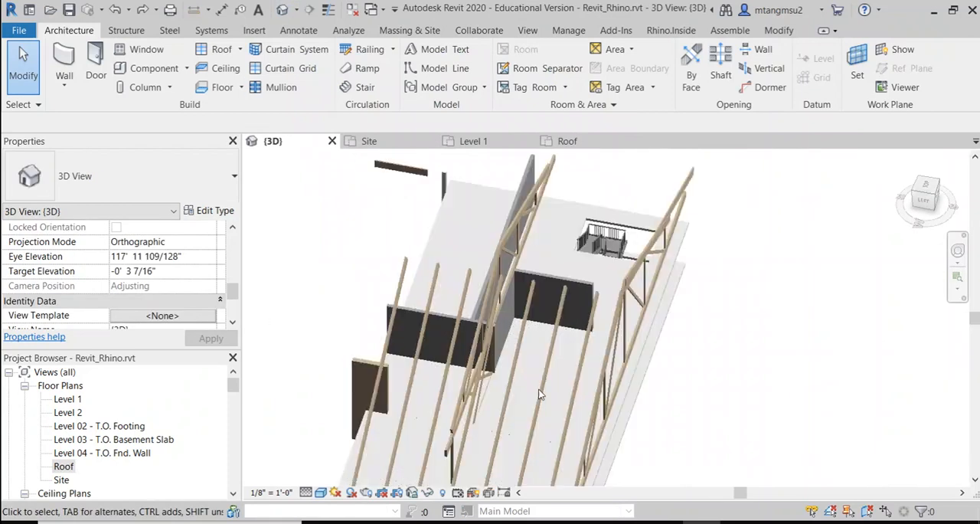
scroll(540, 393, down, 2)
shift+middle_drag(499, 383, 621, 372)
middle_drag(618, 323, 545, 434)
scroll(516, 311, up, 1)
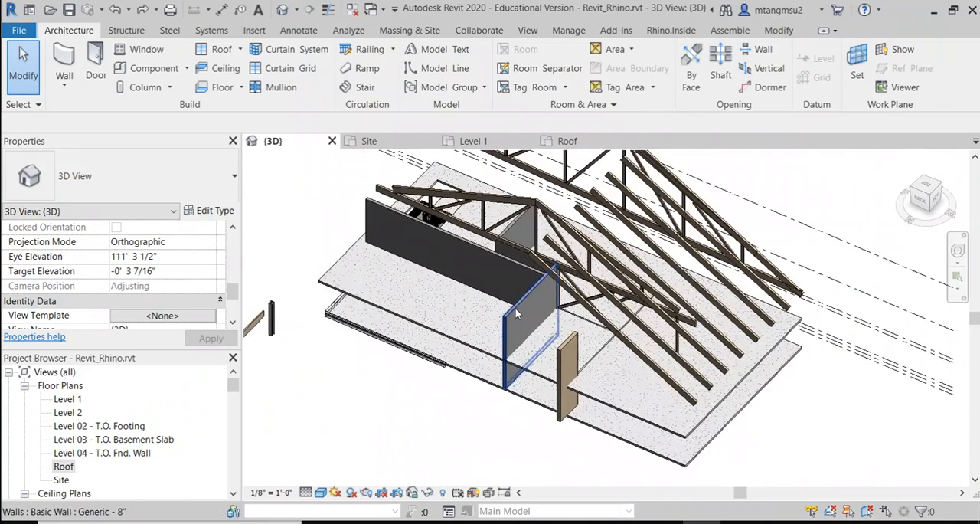
click(505, 326)
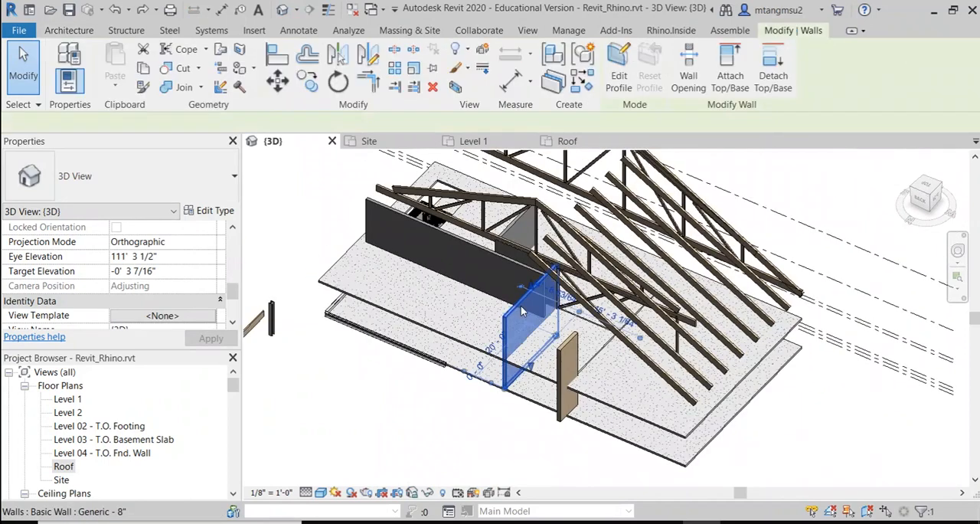
click(429, 492)
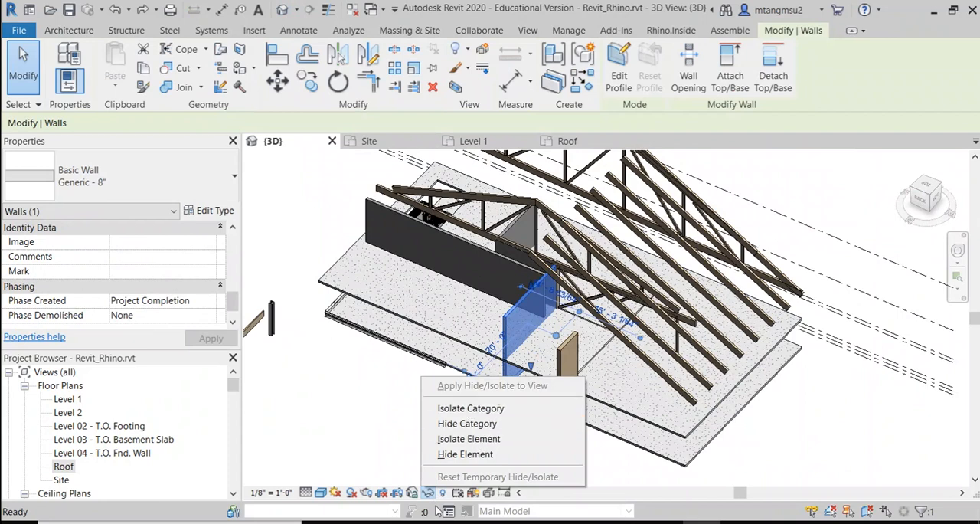
click(525, 312)
right_click(527, 311)
mouse_move(569, 262)
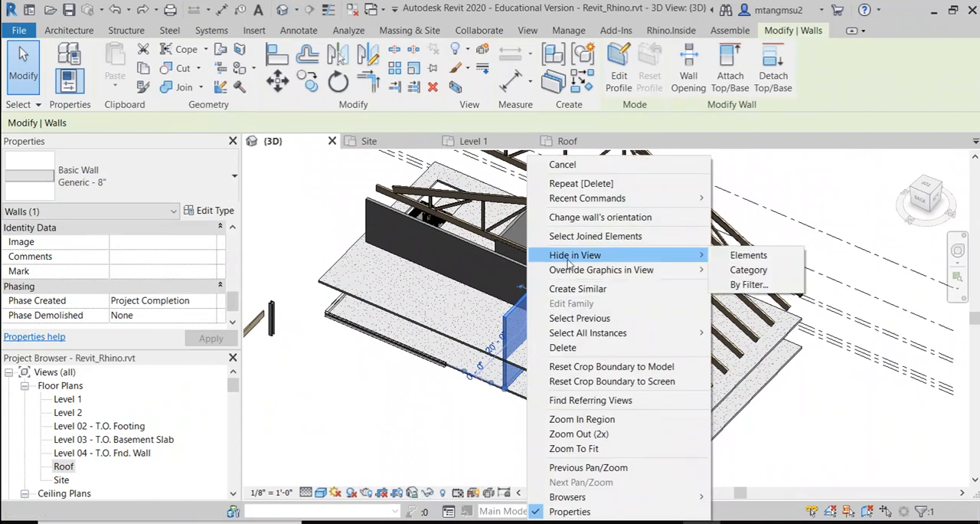
click(758, 272)
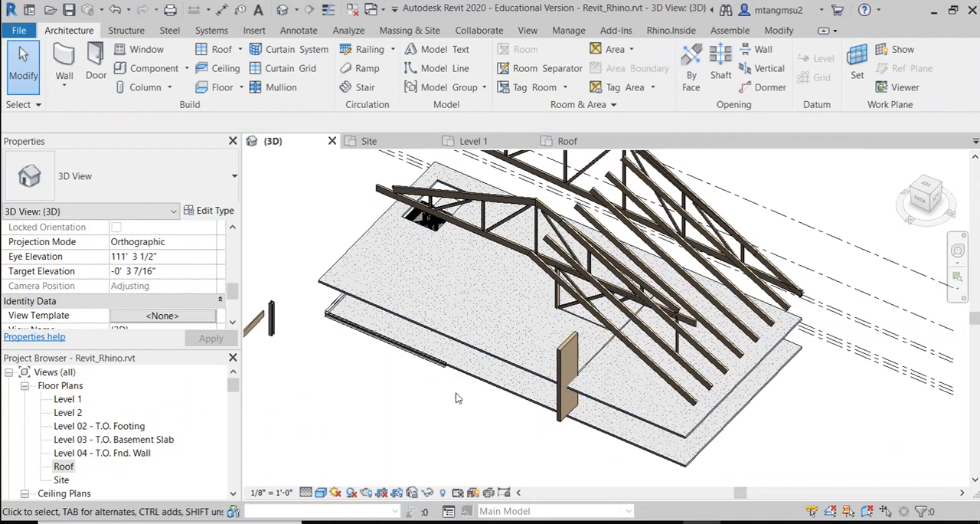
Step: Turn on Reveal Hidden Elements mode in the 3D view and inspect the revealed elements
click(443, 493)
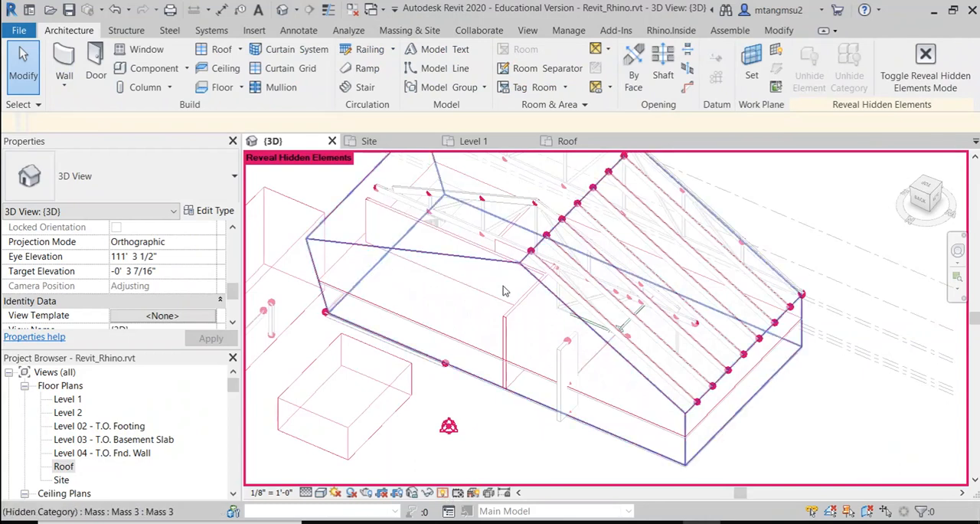
click(445, 494)
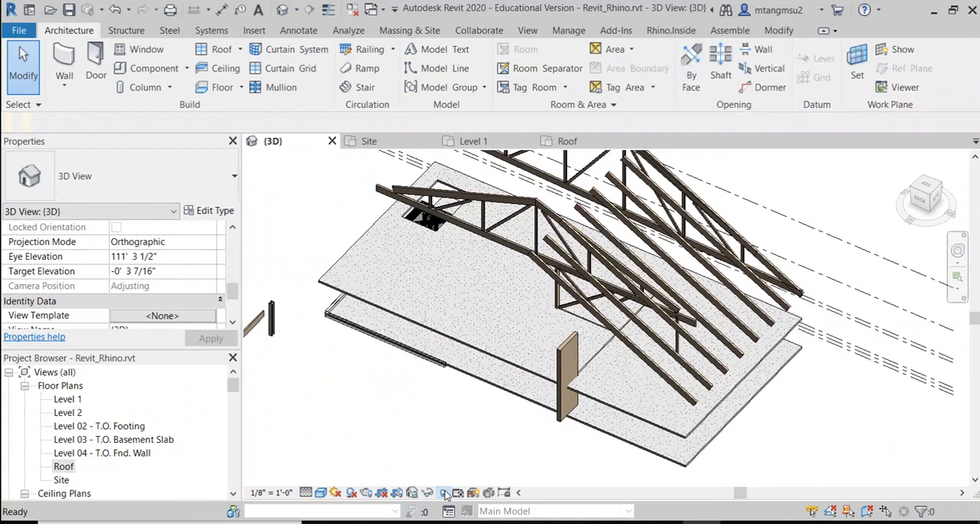
click(444, 493)
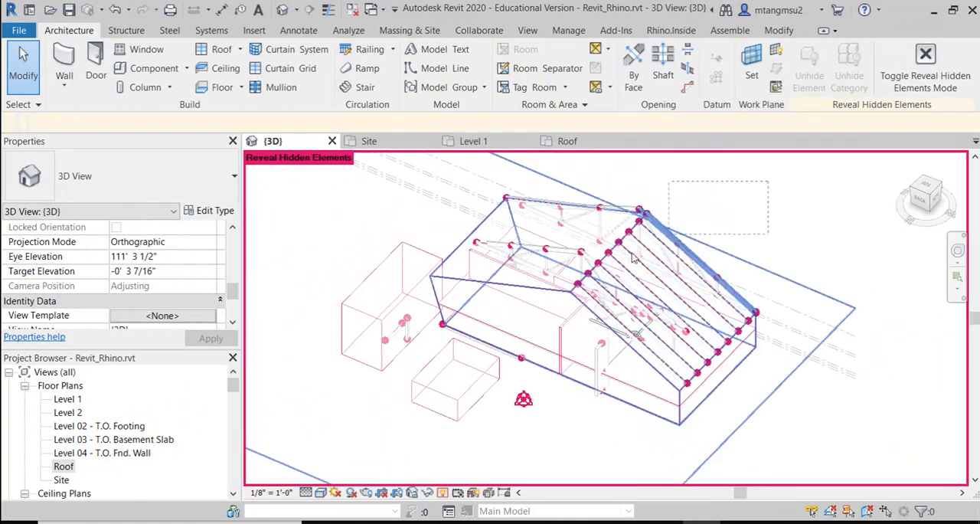
drag(633, 258, 360, 372)
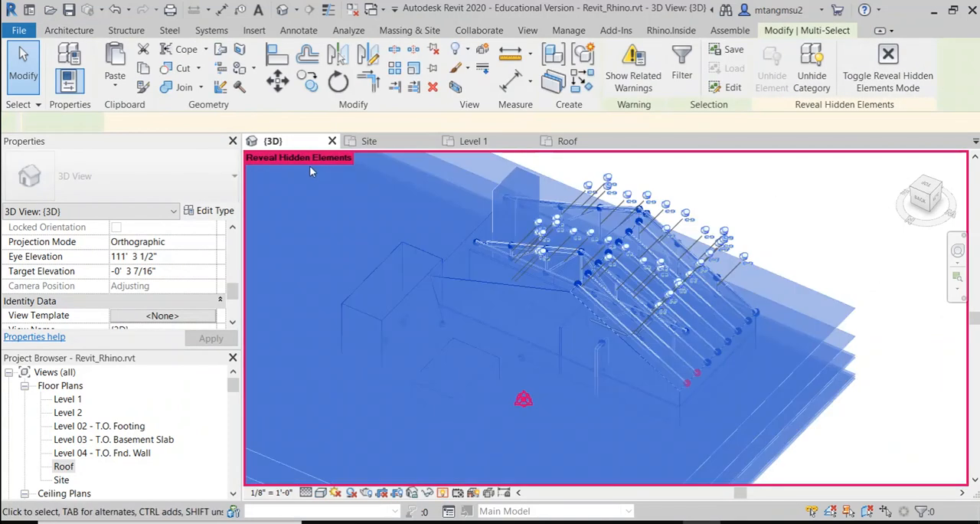
click(550, 329)
scroll(565, 308, up, 2)
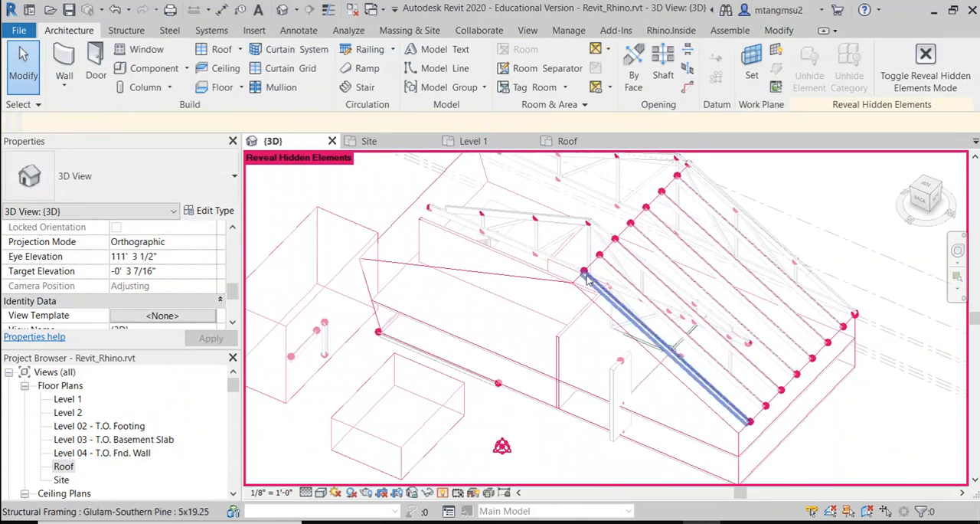
Step: Unhide the category of the long Generic - 8" wall in the 3D view and leave Reveal Hidden Elements mode
click(449, 241)
right_click(449, 241)
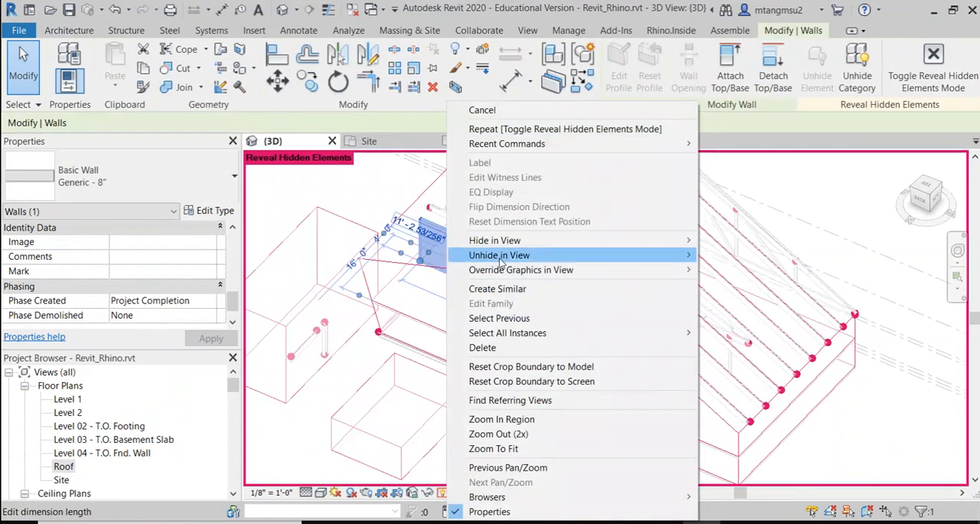
mouse_move(501, 261)
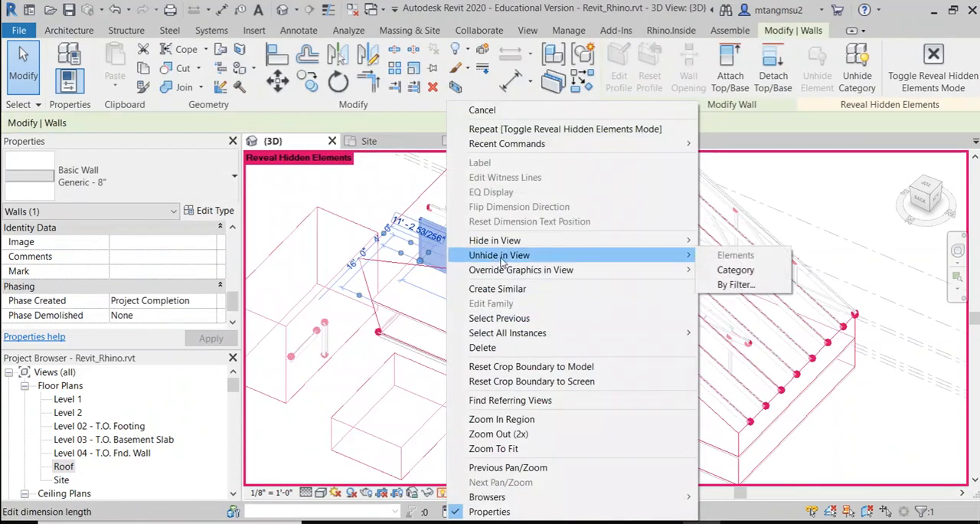
click(735, 270)
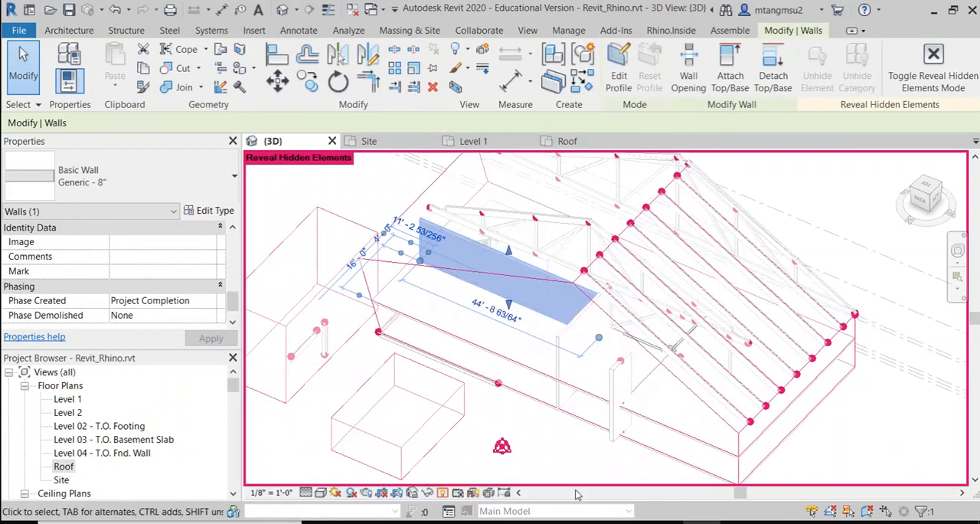
click(443, 493)
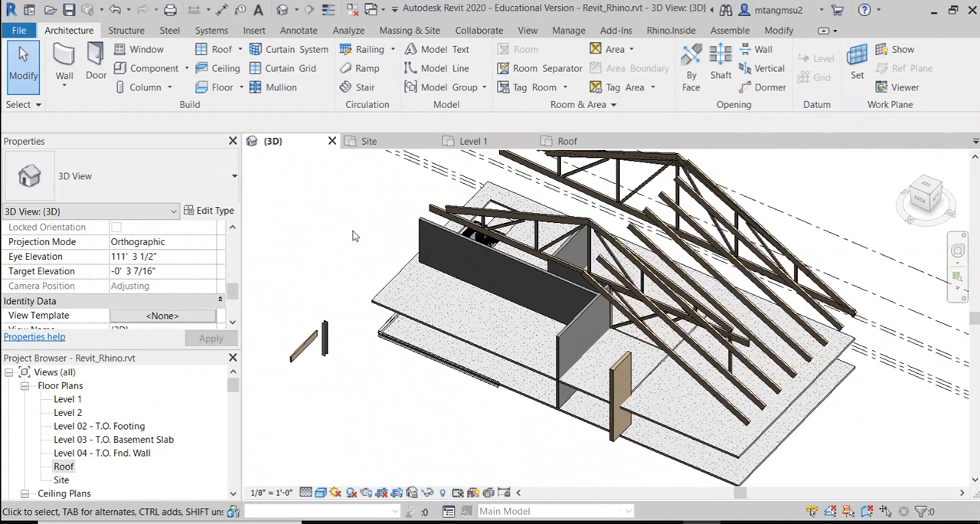
Step: Turn off the Walls model category in the 3D view's Visibility/Graphic Overrides and apply the change
key(v)
key(g)
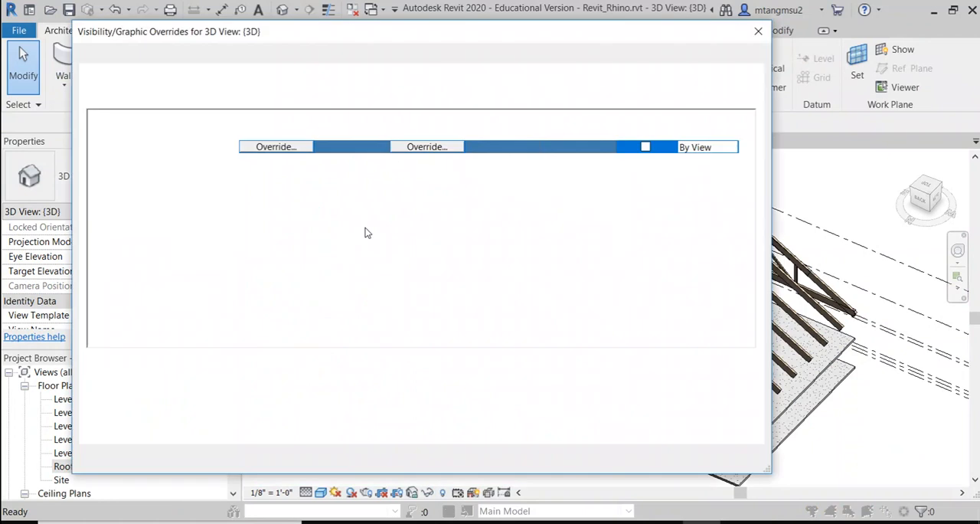
drag(291, 36, 304, 63)
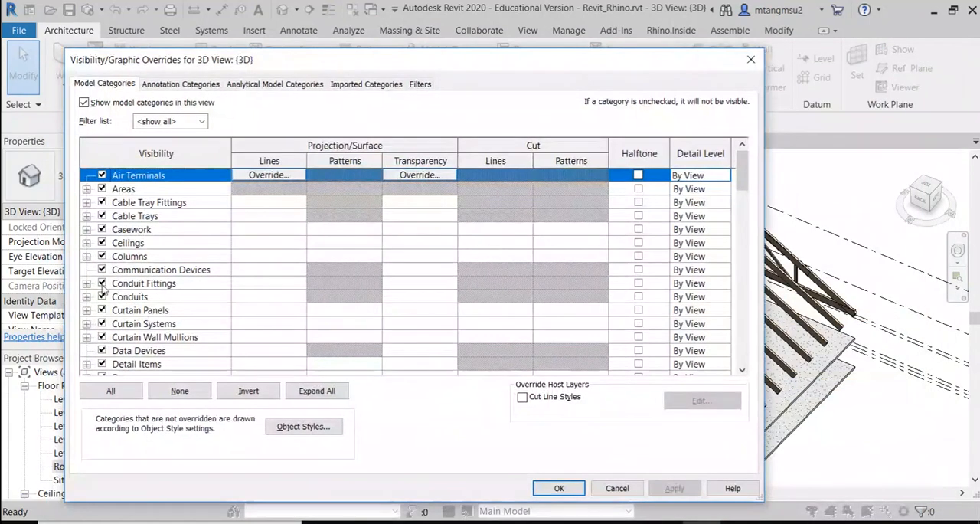
scroll(154, 314, down, 4)
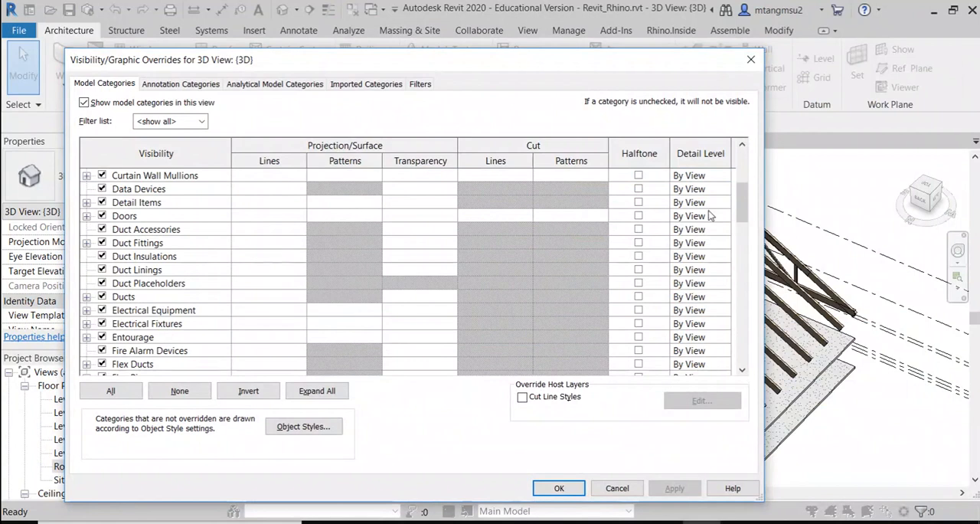
drag(741, 200, 741, 346)
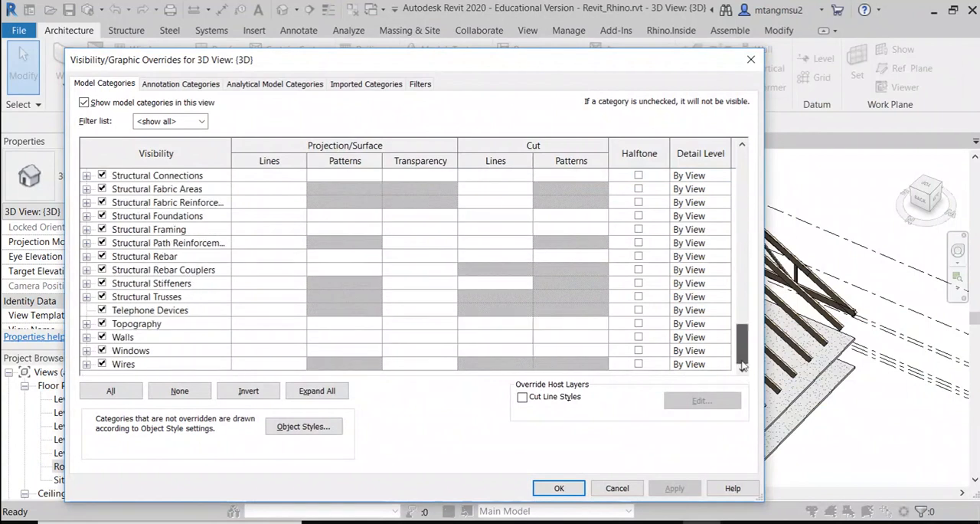
click(102, 338)
click(102, 337)
click(682, 490)
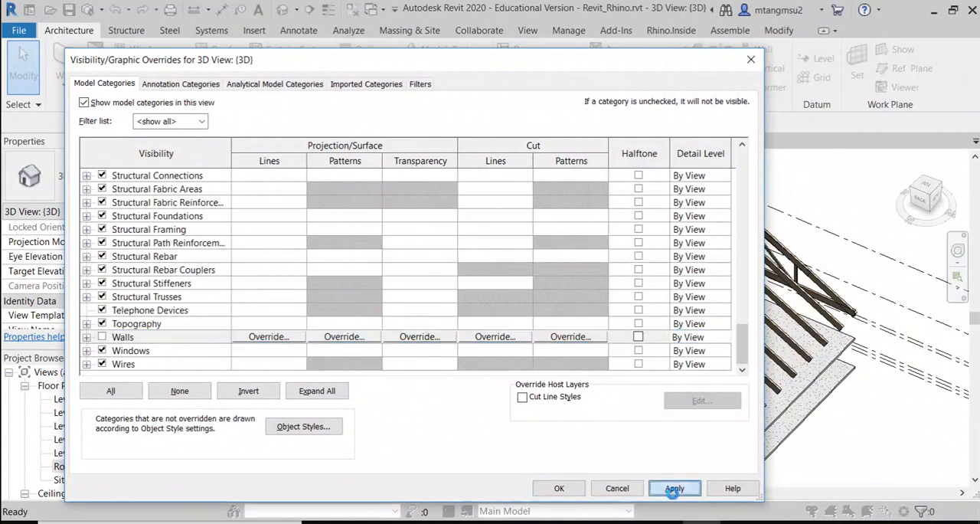
mouse_move(586, 66)
mouse_down()
mouse_move(312, 357)
mouse_move(346, 395)
mouse_move(484, 172)
mouse_move(569, 64)
mouse_up()
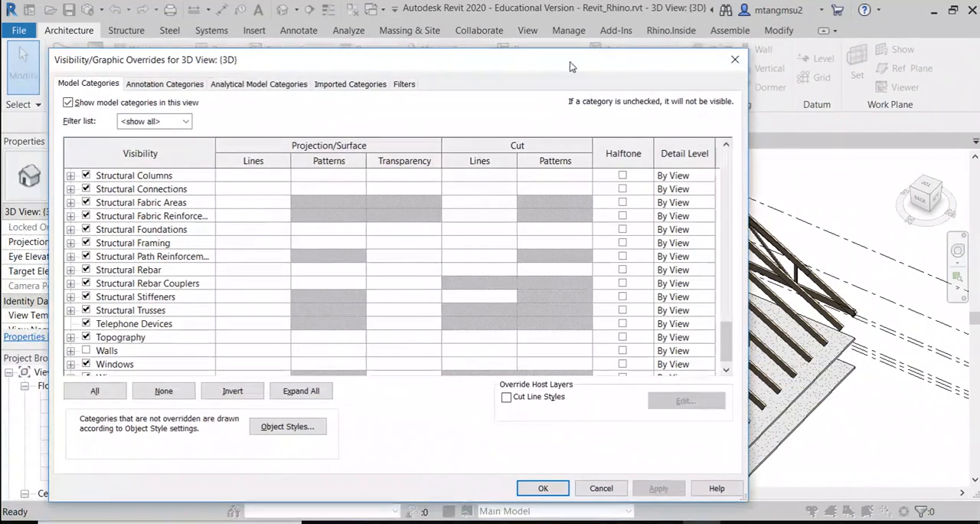
Step: Make the Walls category visible again in the 3D view, accept the overrides, and check the long Generic - 8" wall
click(86, 350)
click(671, 491)
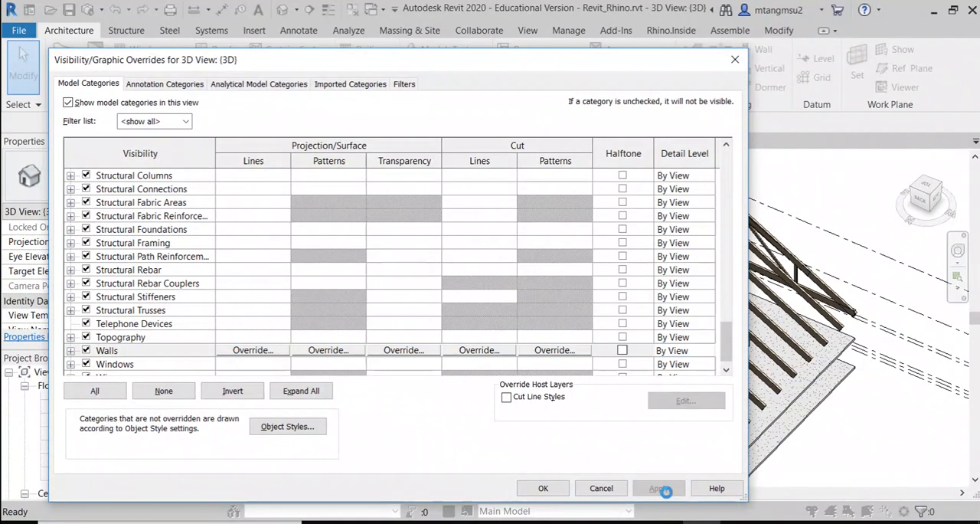
mouse_move(606, 66)
mouse_down()
mouse_move(389, 388)
mouse_move(402, 385)
mouse_move(603, 71)
mouse_move(567, 133)
mouse_move(588, 68)
mouse_up()
click(513, 492)
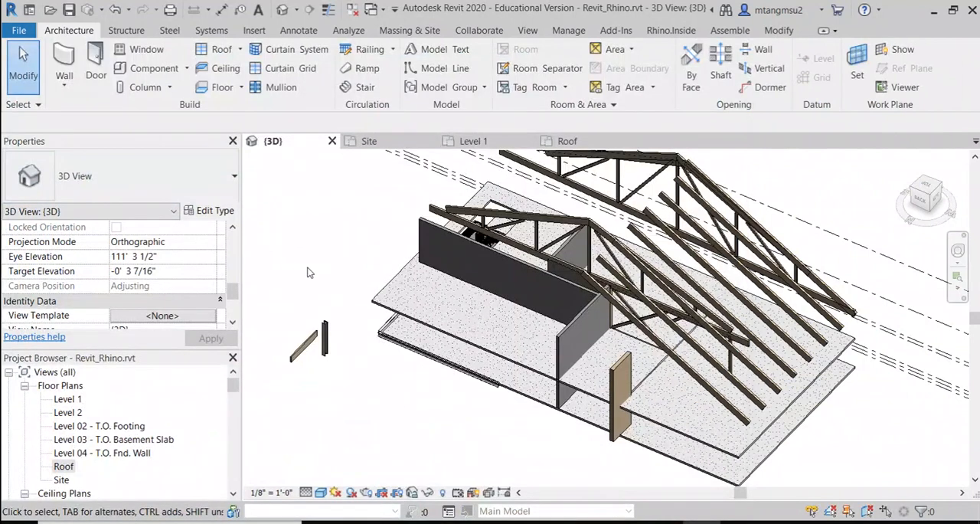
click(502, 254)
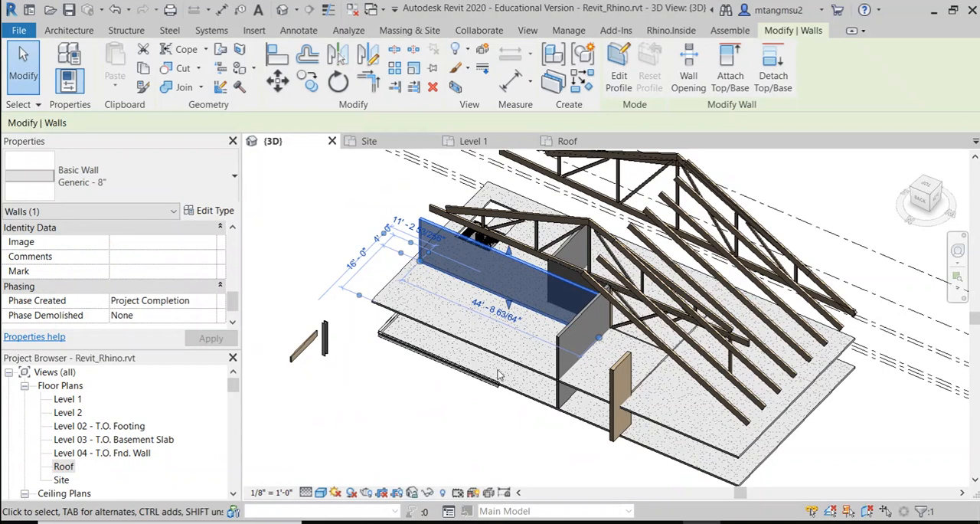
click(417, 432)
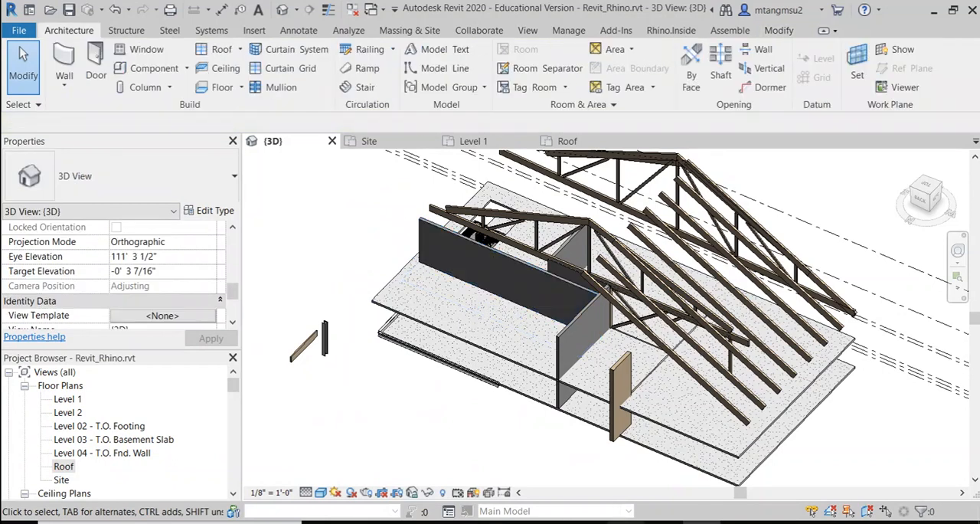
Step: Switch to the ARCH4001_fa21_schedule document in the browser and add ", vv" after "hidden" in the Visibility bullet
click(621, 468)
click(272, 17)
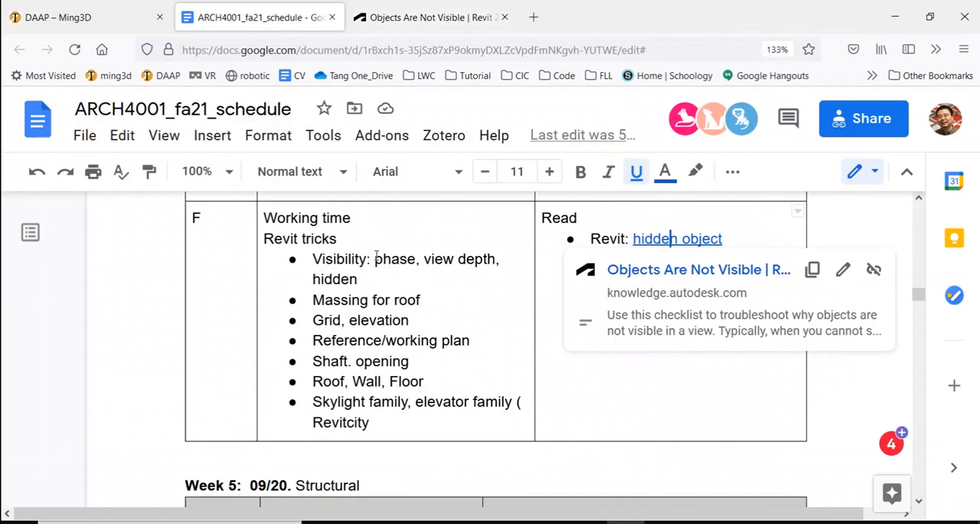
drag(376, 258, 498, 260)
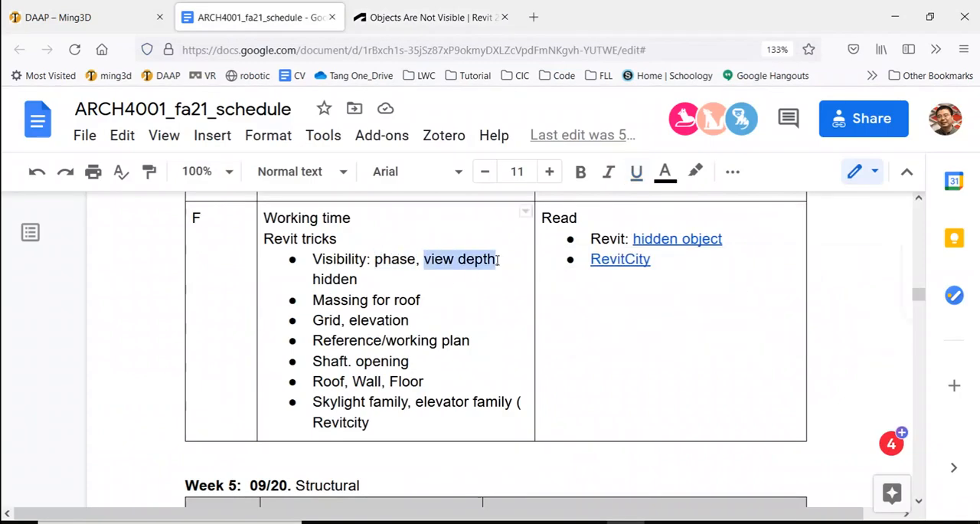
click(398, 283)
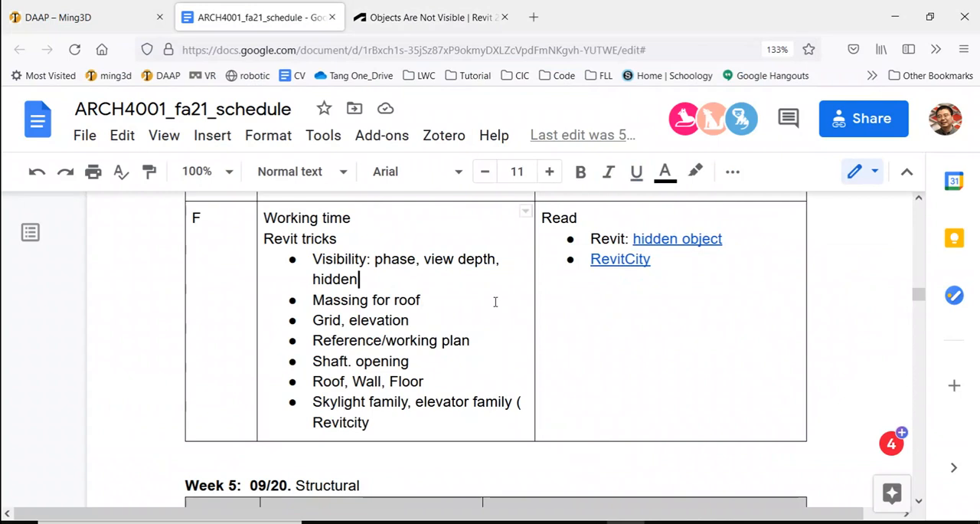
text(, vv)
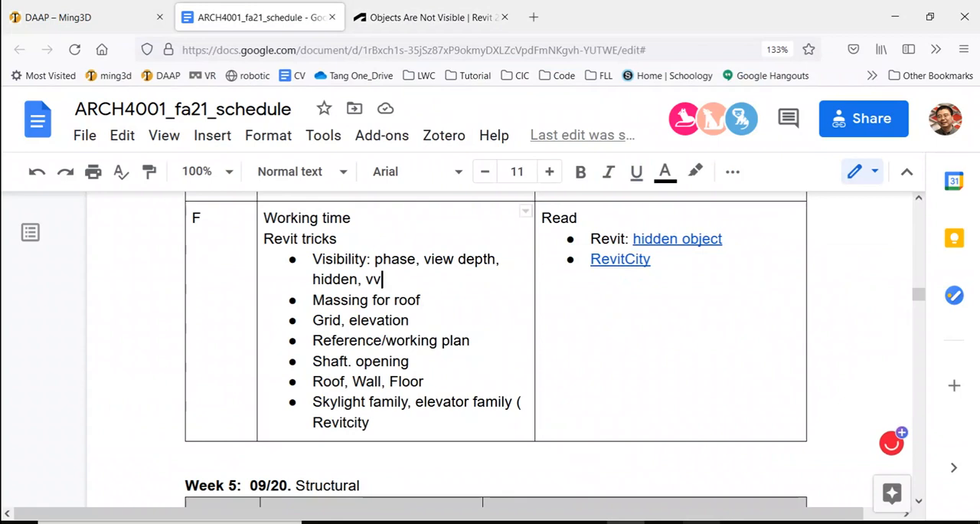
Step: Review the Massing for roof, Grid, elevation, and Reference/working plan topics under Revit tricks in the schedule
click(701, 522)
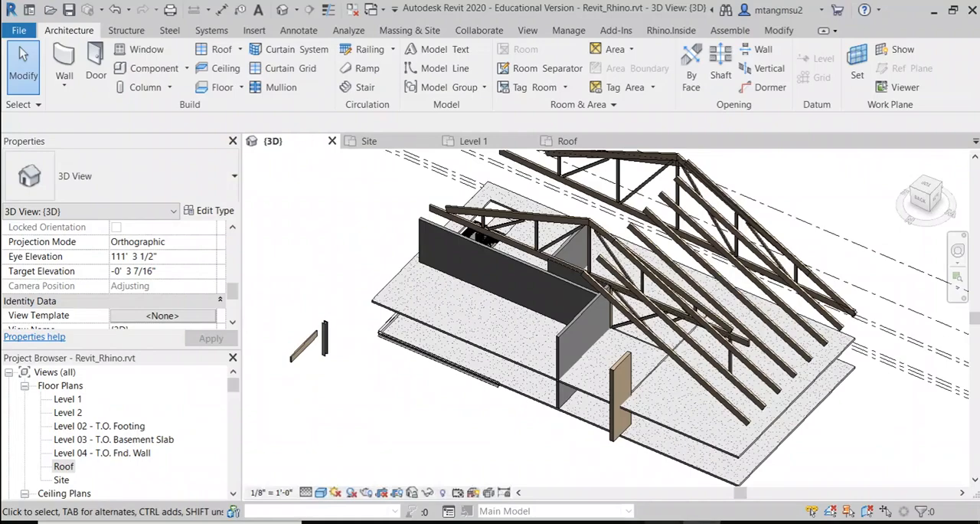
mouse_move(628, 521)
click(630, 482)
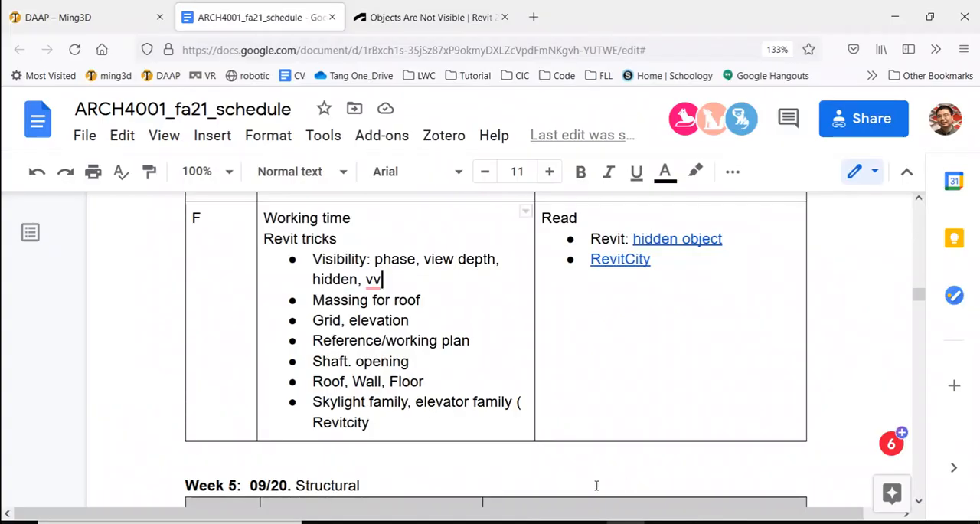
drag(414, 301, 295, 305)
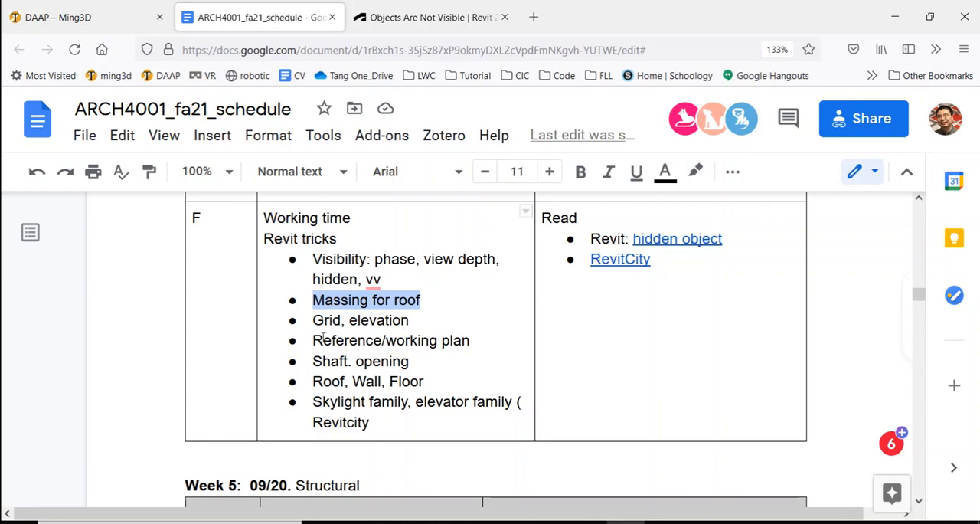
drag(322, 339, 465, 343)
drag(314, 340, 464, 339)
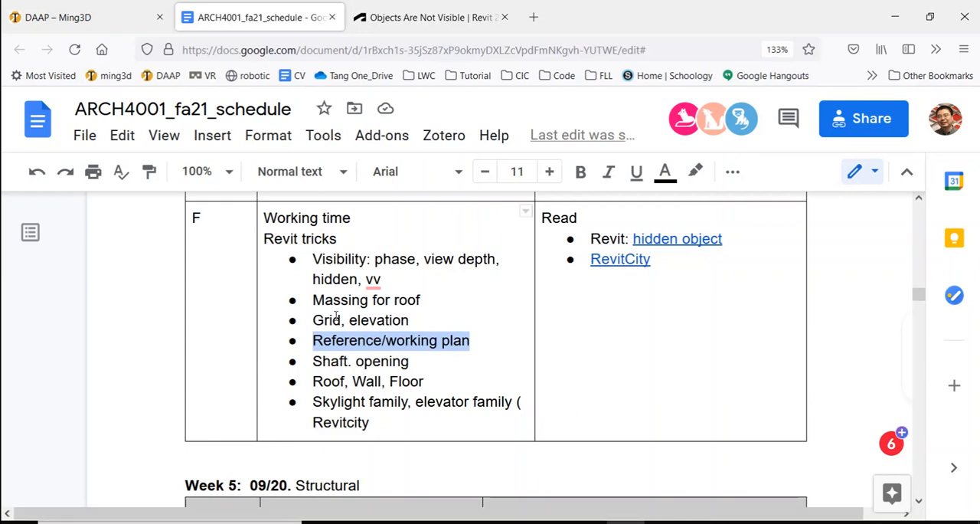
drag(314, 300, 405, 327)
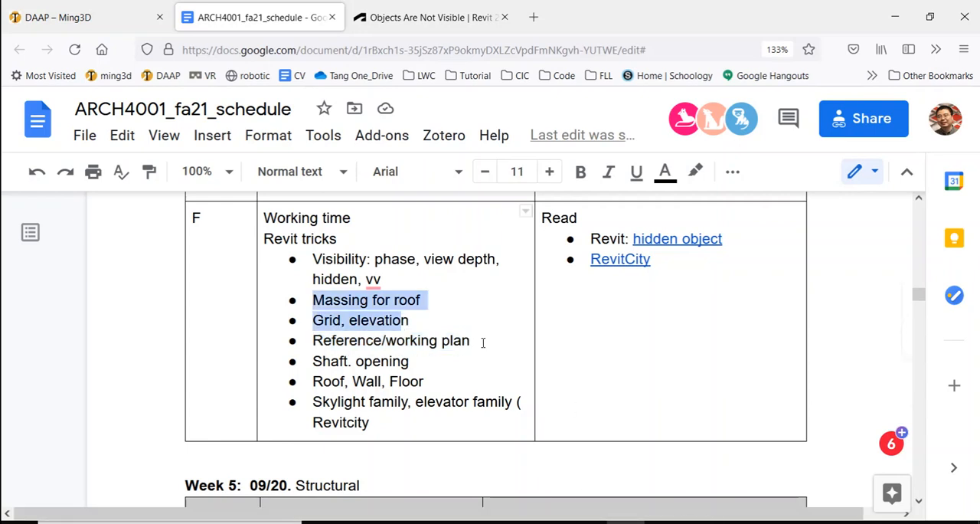
Step: Switch to Revit, open the Level 1 floor plan, and examine its numbered grid lines, including grid 3
key(alt+Tab)
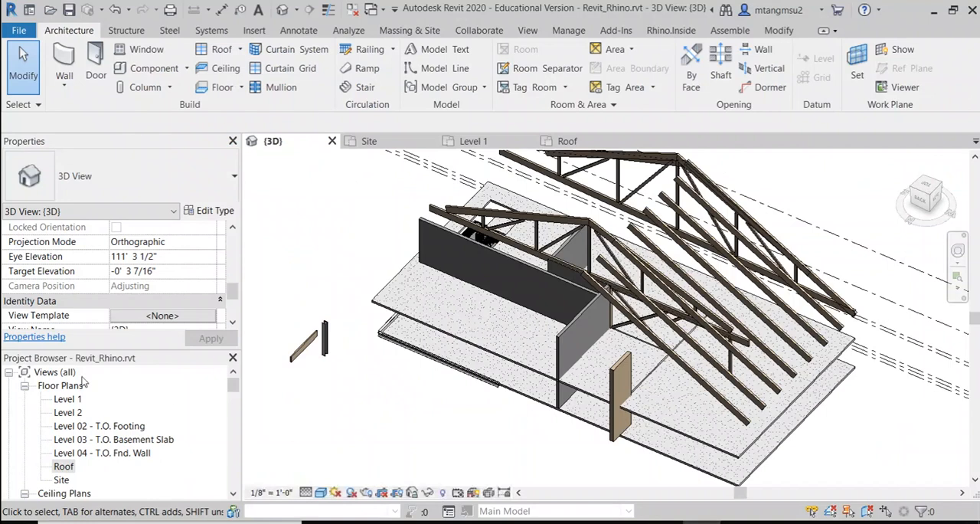
double_click(74, 400)
scroll(728, 252, down, 4)
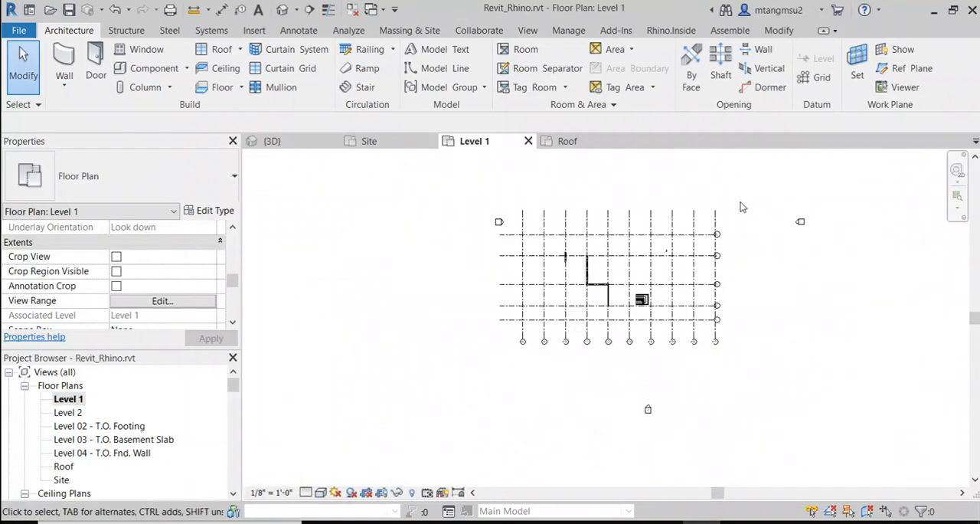
middle_drag(740, 207, 488, 260)
scroll(488, 261, up, 2)
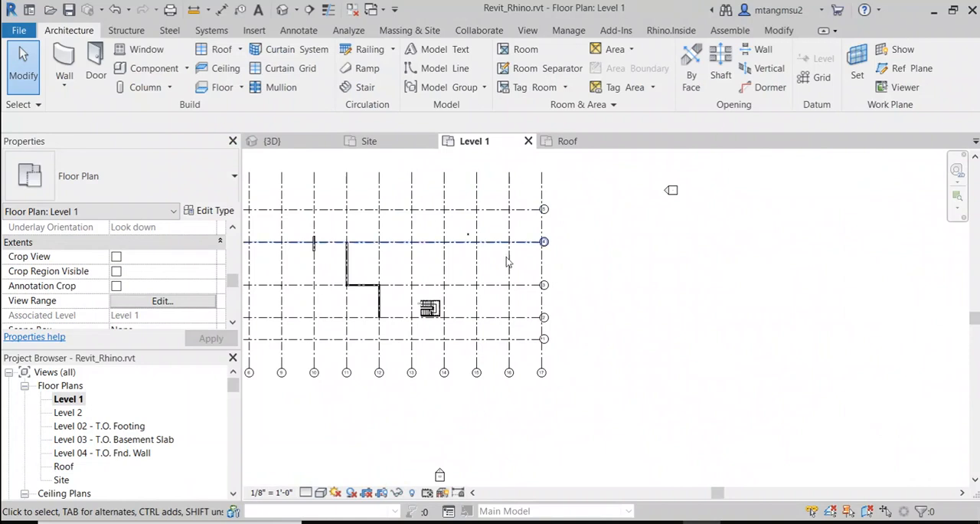
scroll(506, 262, up, 5)
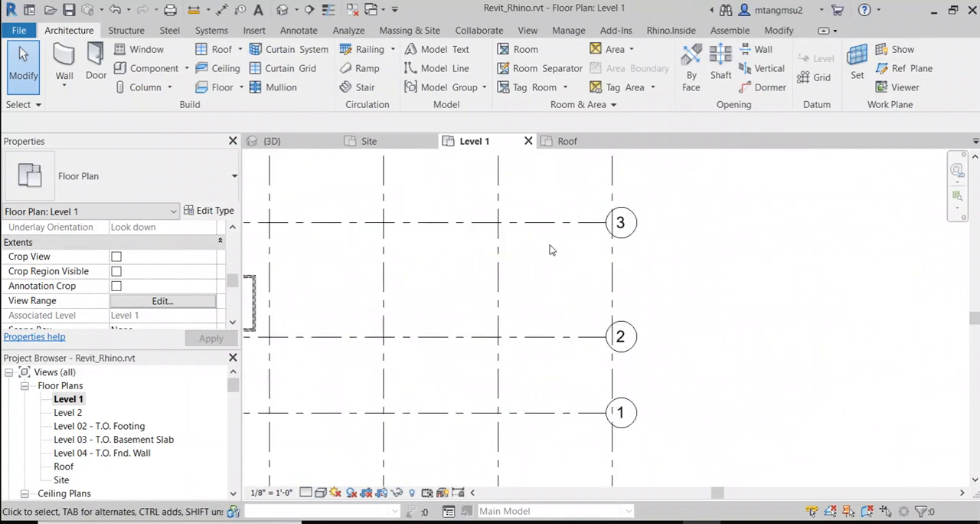
click(557, 234)
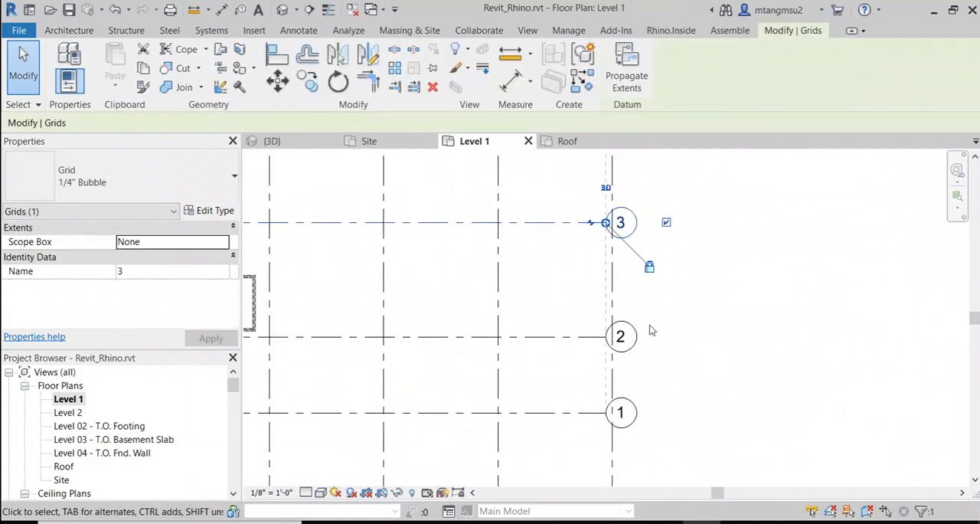
scroll(687, 342, down, 3)
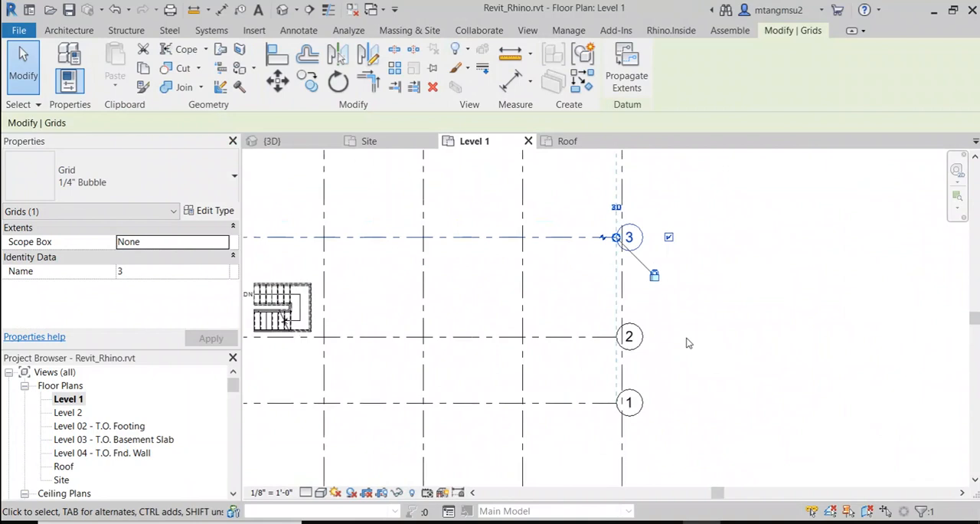
click(750, 349)
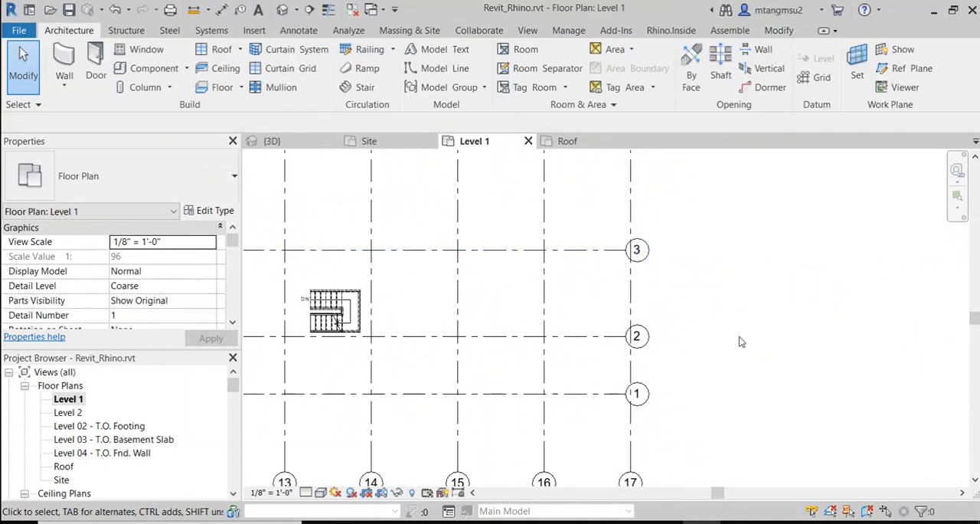
scroll(739, 342, down, 1)
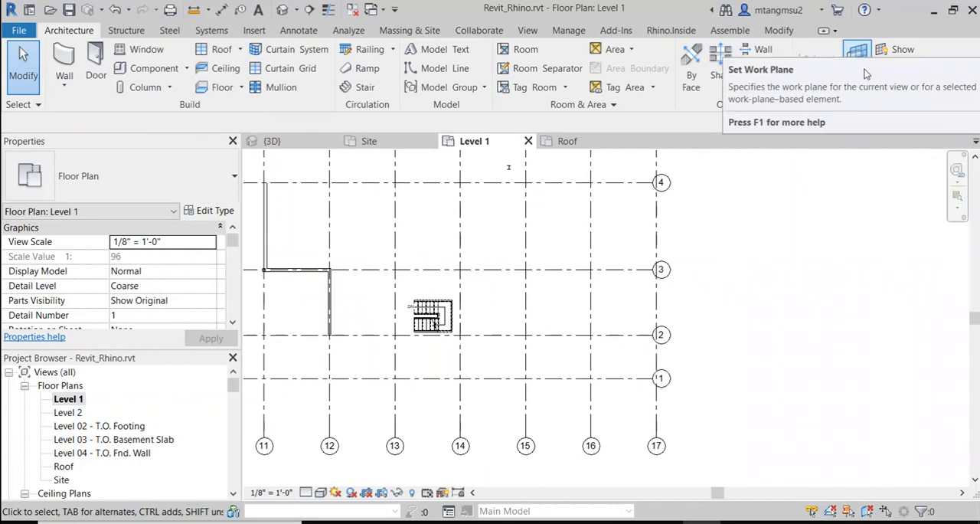
Step: Look through the named grids, levels and reference planes offered for Set Work Plane, and leave without choosing one
click(860, 74)
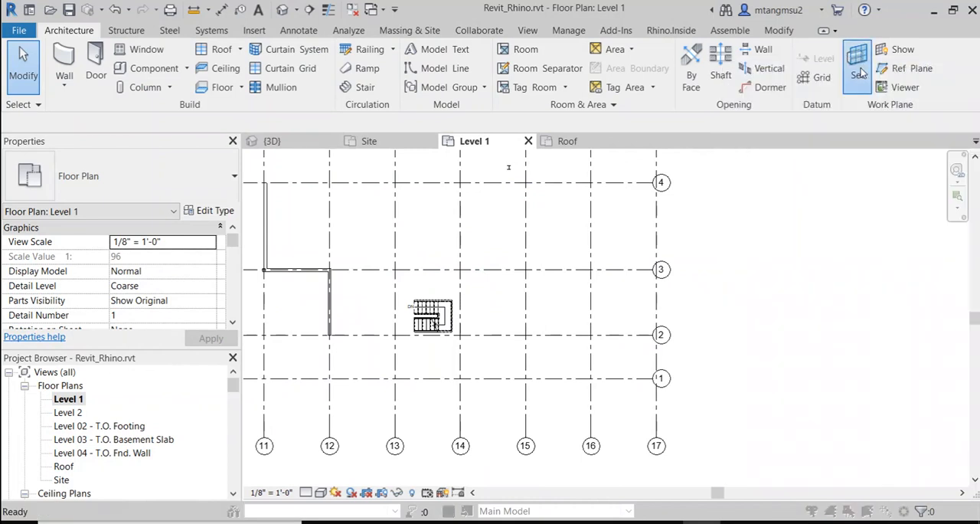
click(590, 266)
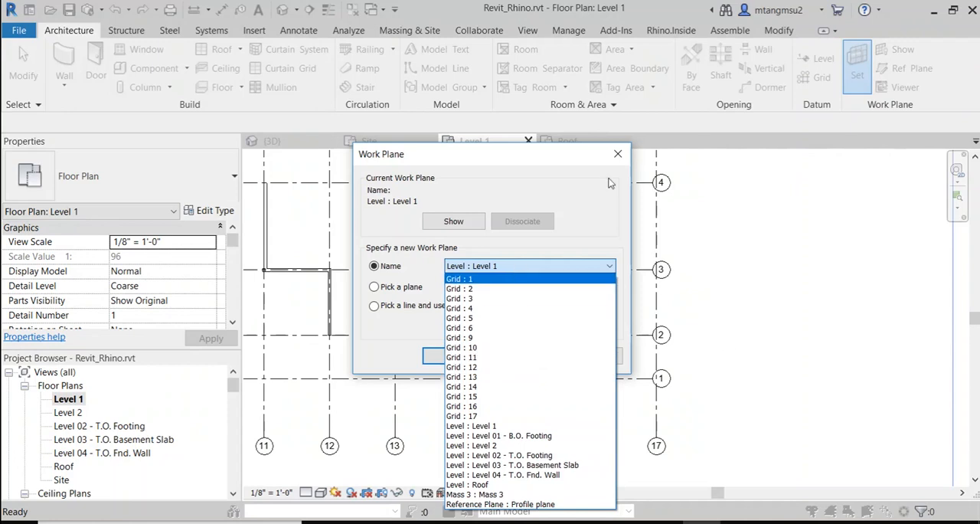
click(550, 159)
click(521, 356)
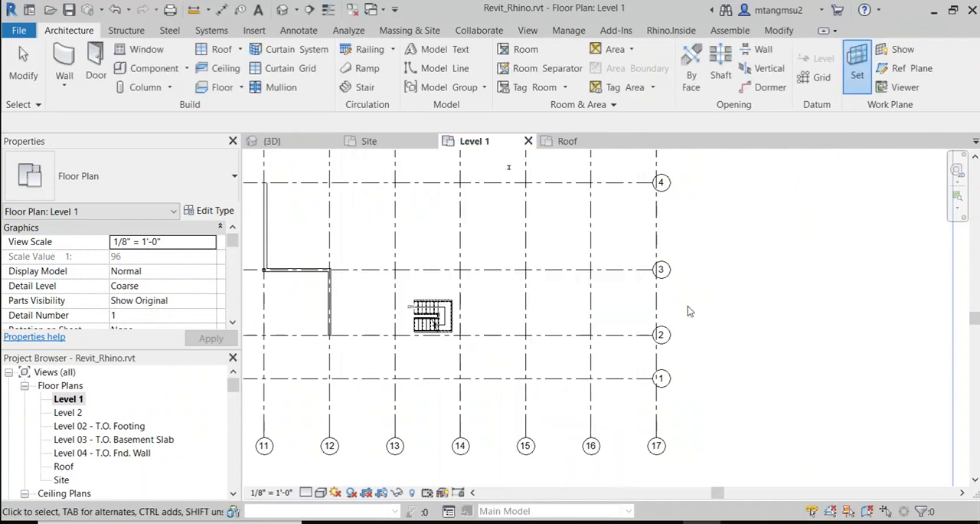
Step: Draw a diagonal grid line at about 38° to horizontal in the empty area beyond grid 17 on Level 1
middle_drag(709, 280, 445, 281)
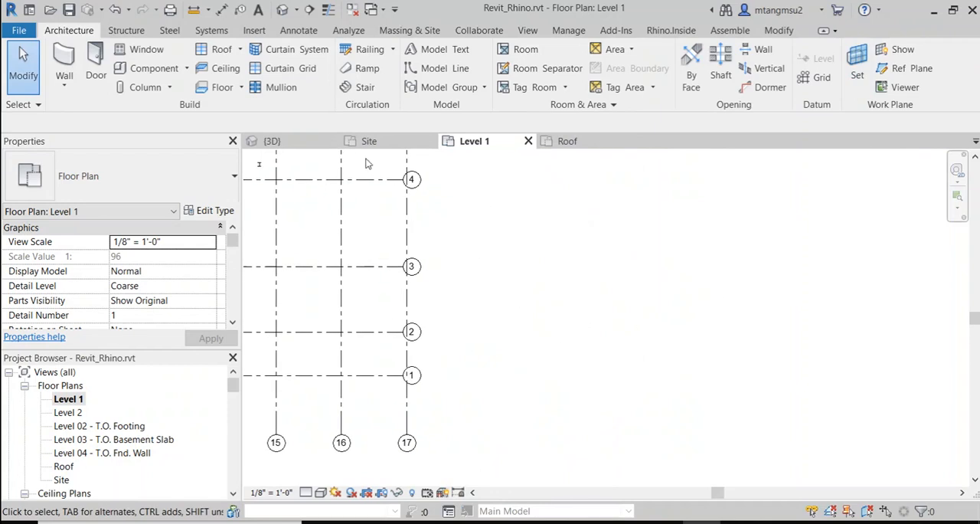
click(816, 80)
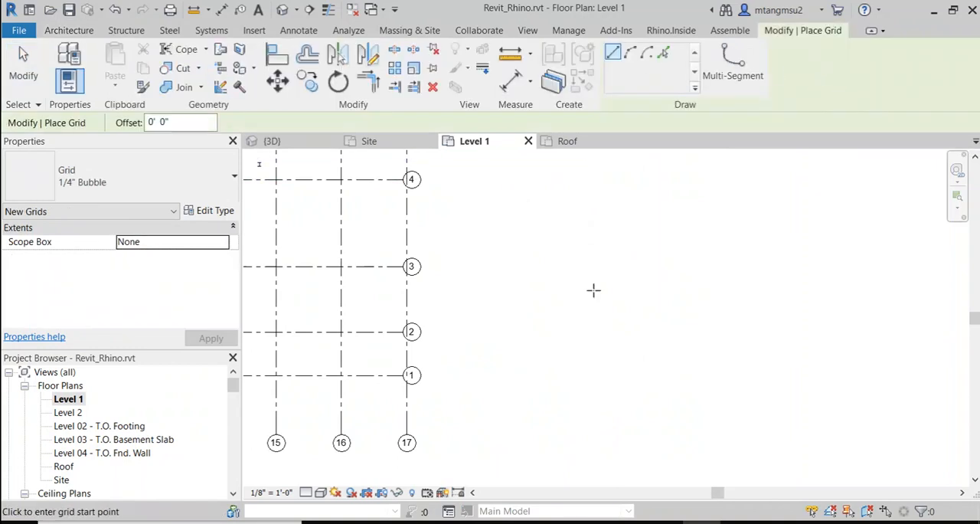
click(547, 245)
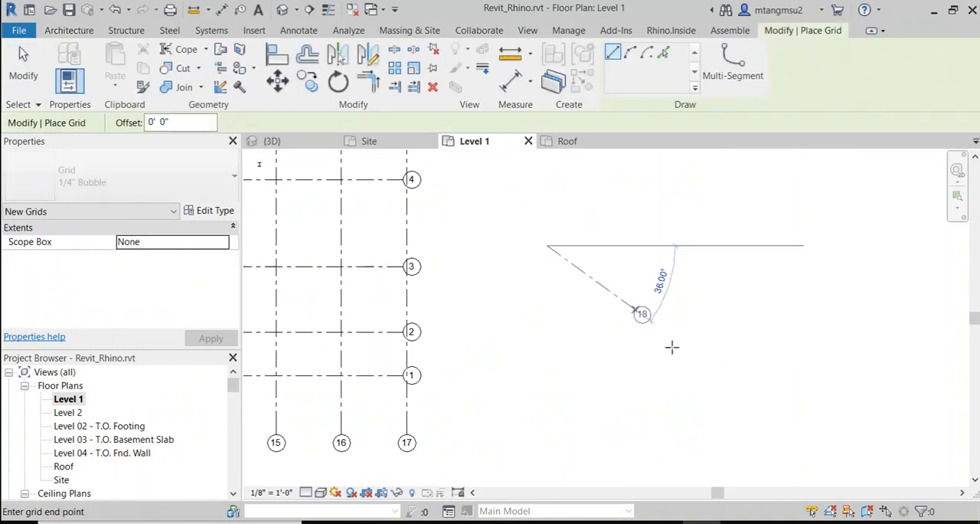
click(827, 436)
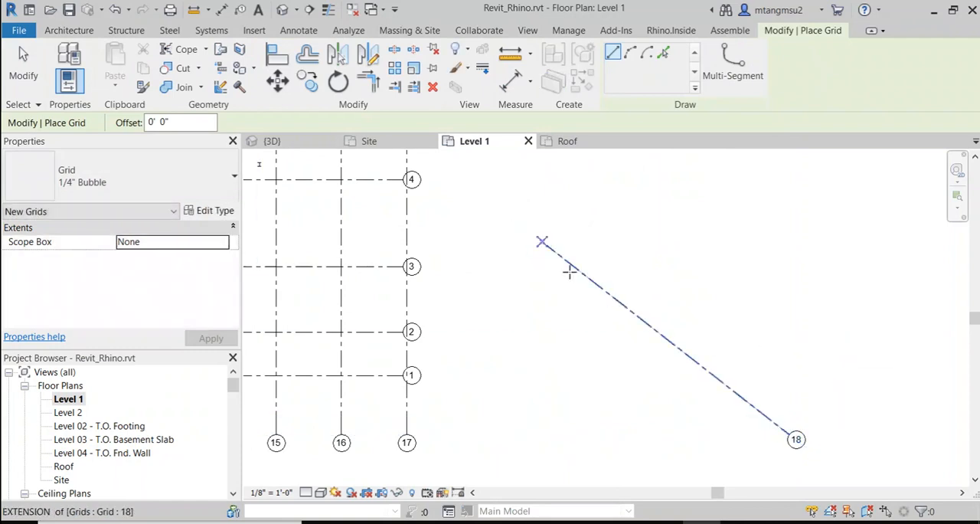
middle_drag(657, 296, 543, 245)
scroll(542, 245, up, 1)
key(Escape)
key(Escape)
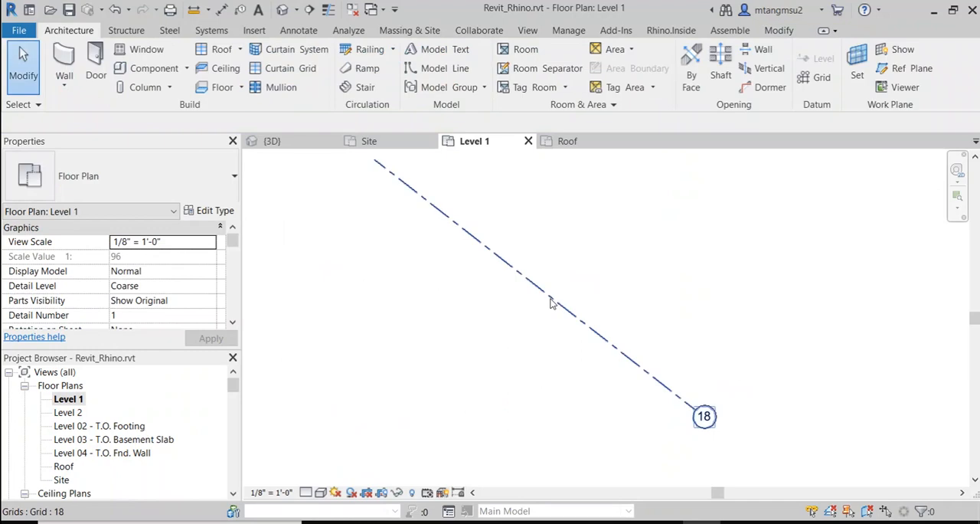
Step: Copy grid 18 with the Multiple option, placing one parallel grid about 15' away on its upper side
click(550, 302)
middle_drag(595, 237, 498, 332)
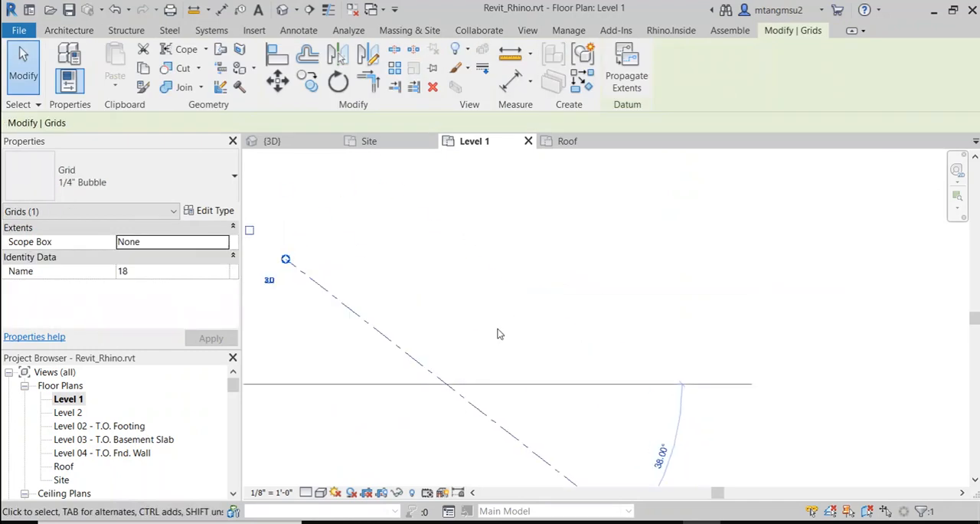
click(307, 80)
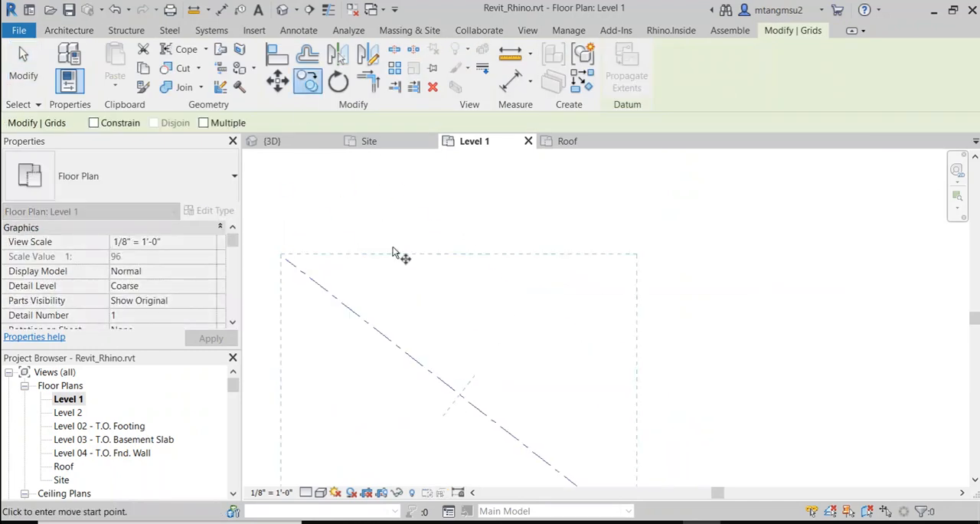
click(203, 123)
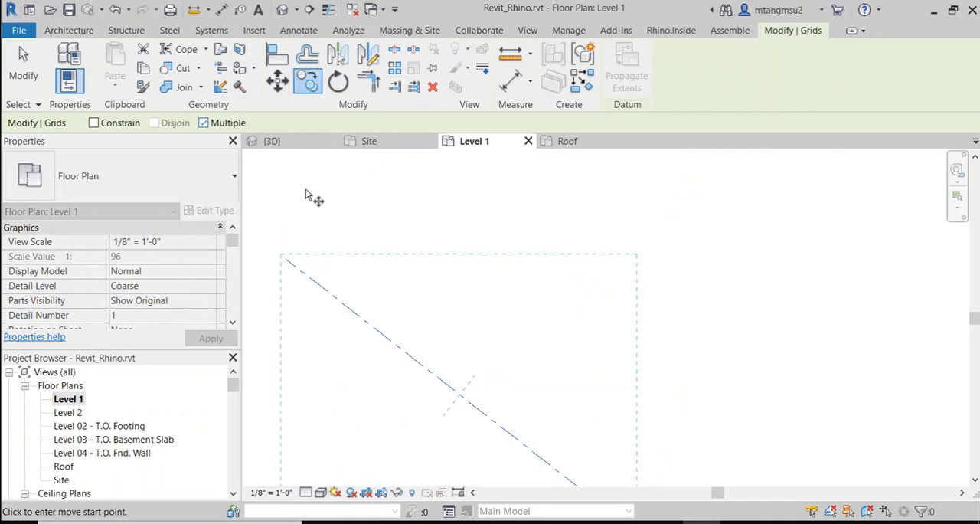
click(426, 369)
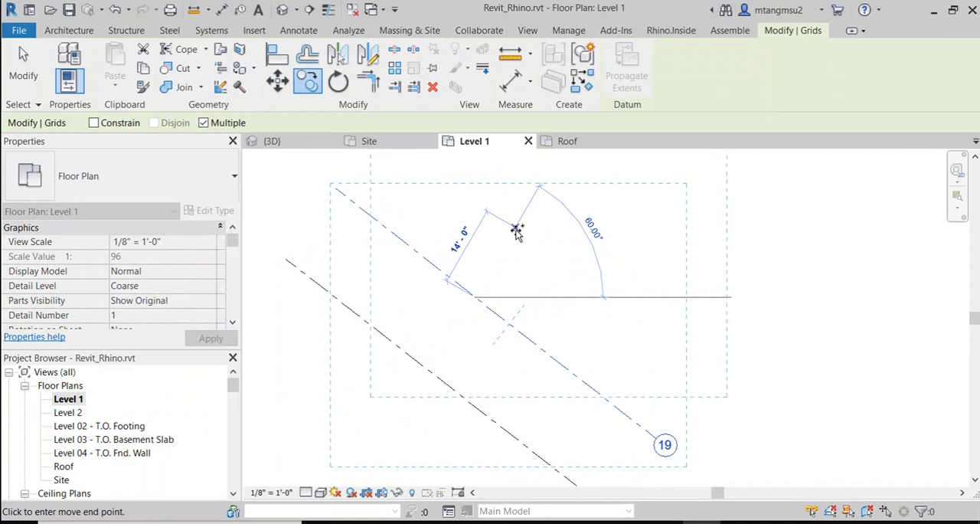
scroll(525, 235, down, 1)
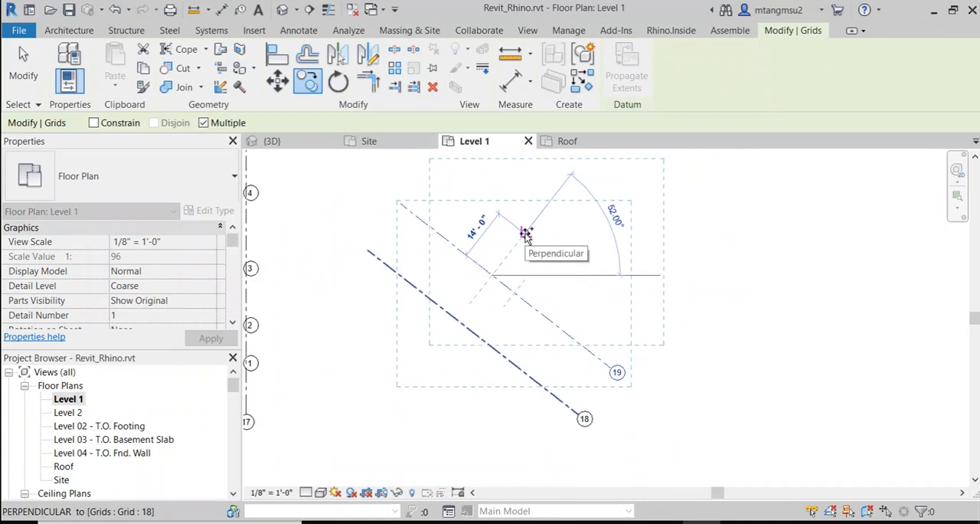
key(g)
key(r)
scroll(568, 261, down, 1)
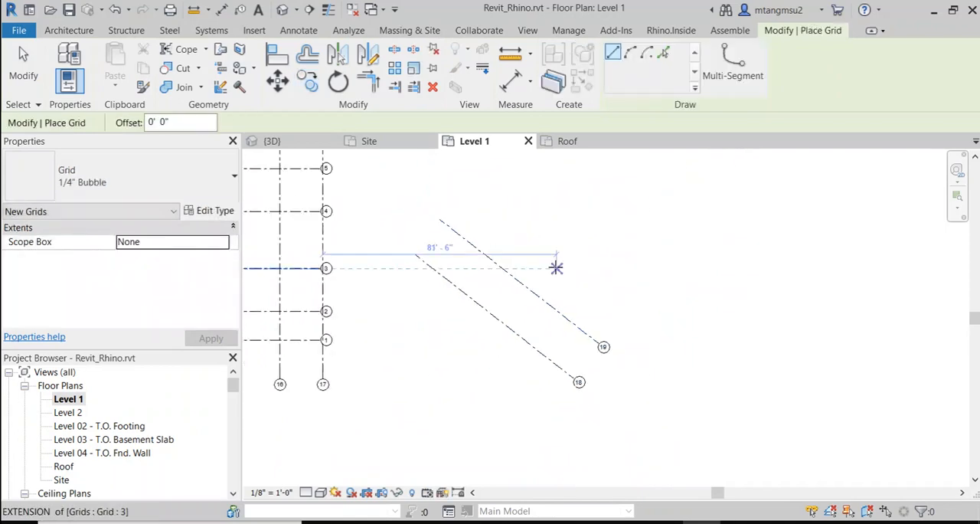
key(Escape)
key(Escape)
Step: Set the distance between diagonal grids 18 and 19 to 15'
click(494, 264)
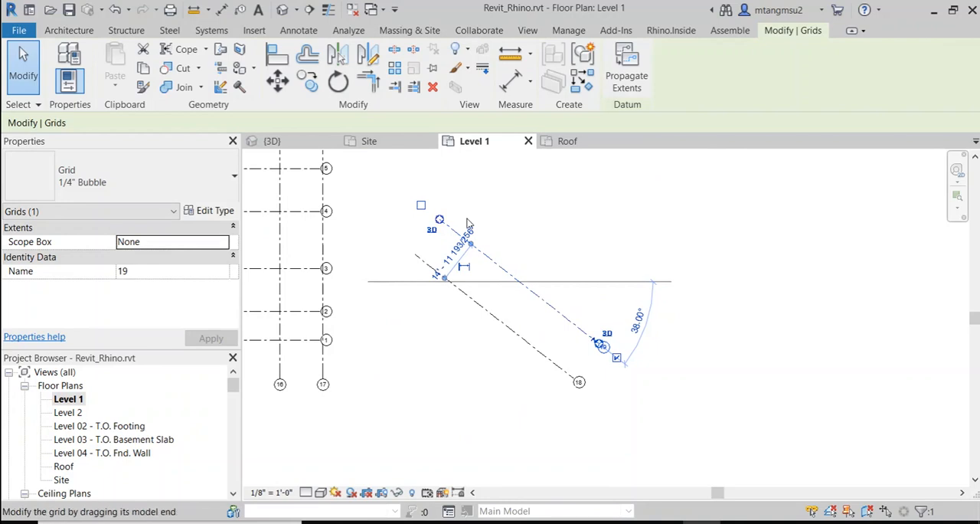
scroll(451, 261, up, 3)
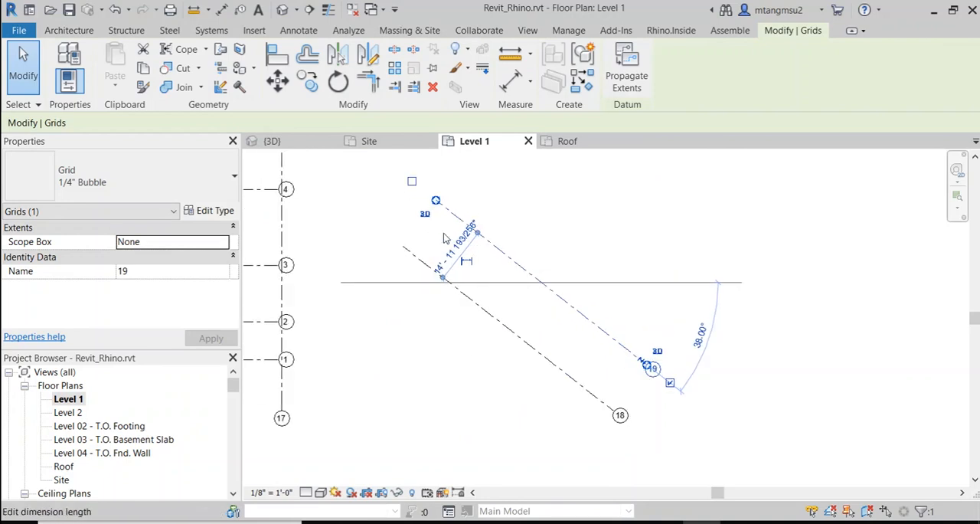
click(458, 277)
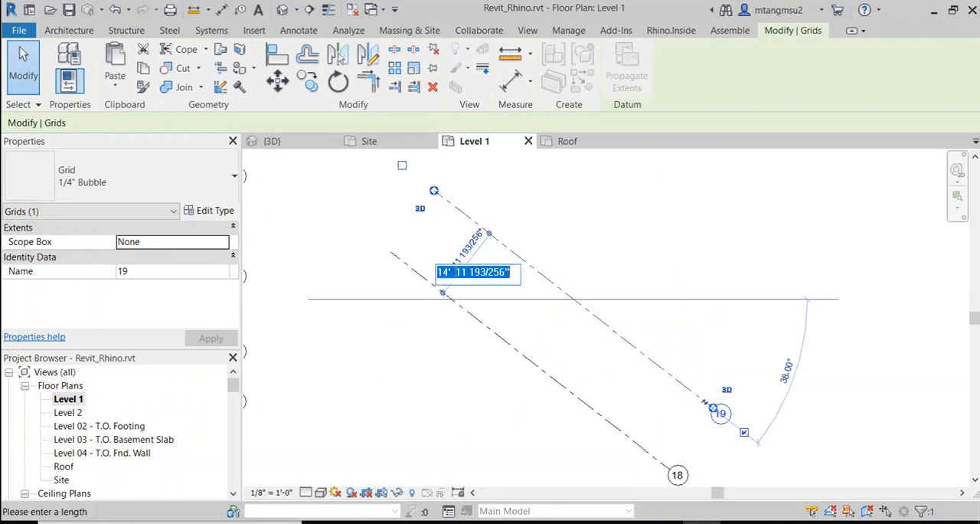
text(15)
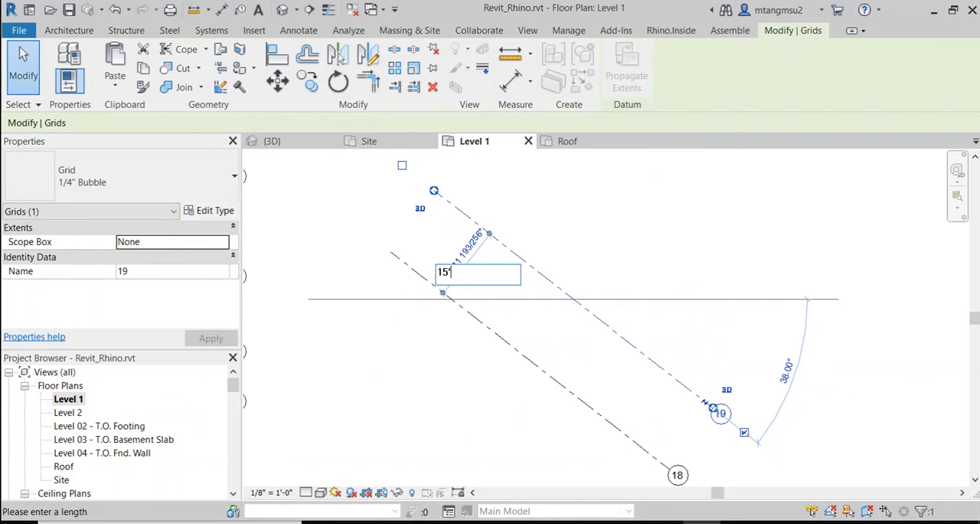
key(Return)
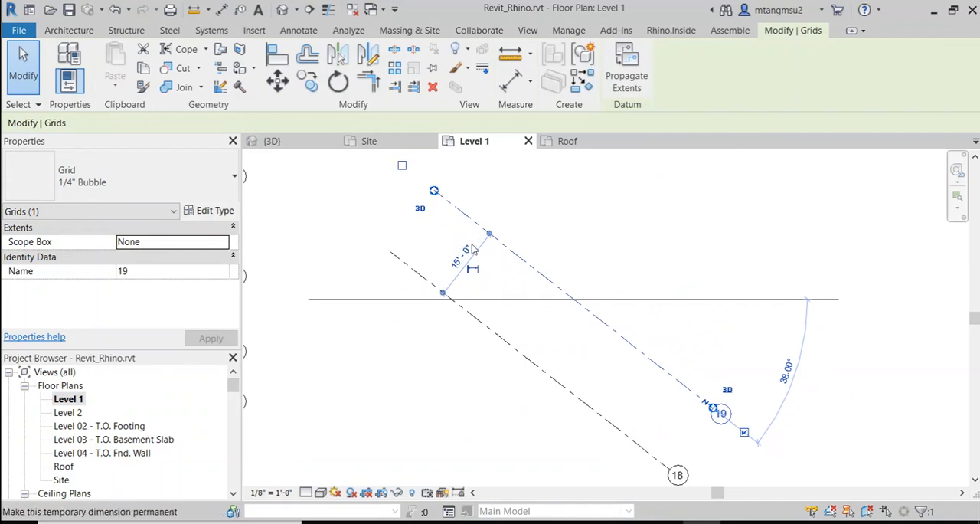
click(598, 220)
click(485, 233)
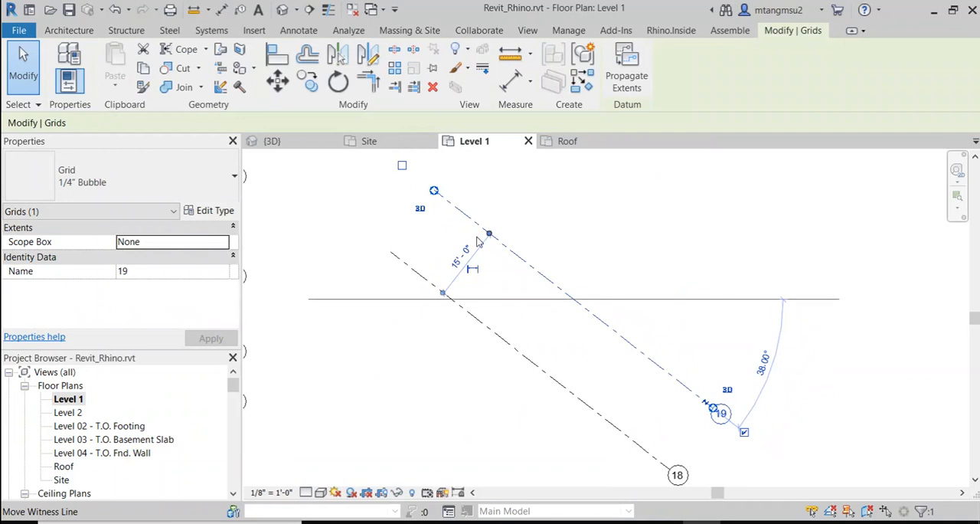
scroll(536, 258, down, 3)
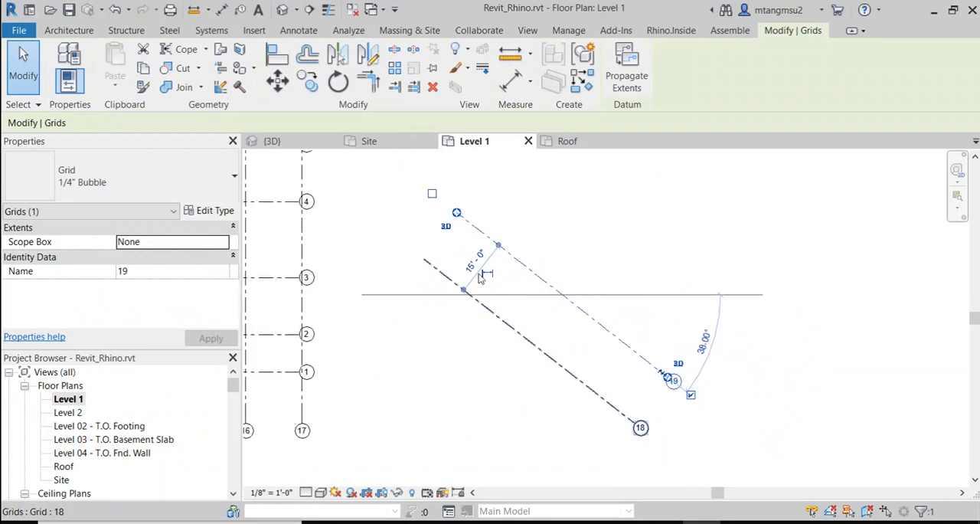
middle_drag(553, 258, 536, 234)
click(387, 429)
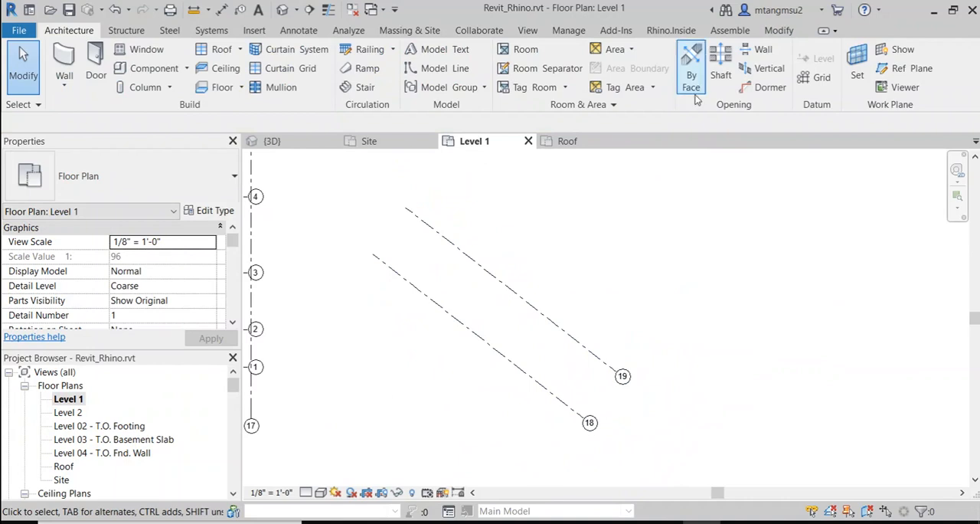
Step: Draw a grid line across grids 18 and 19 at about 124°, with its bubble at the lower end
click(817, 77)
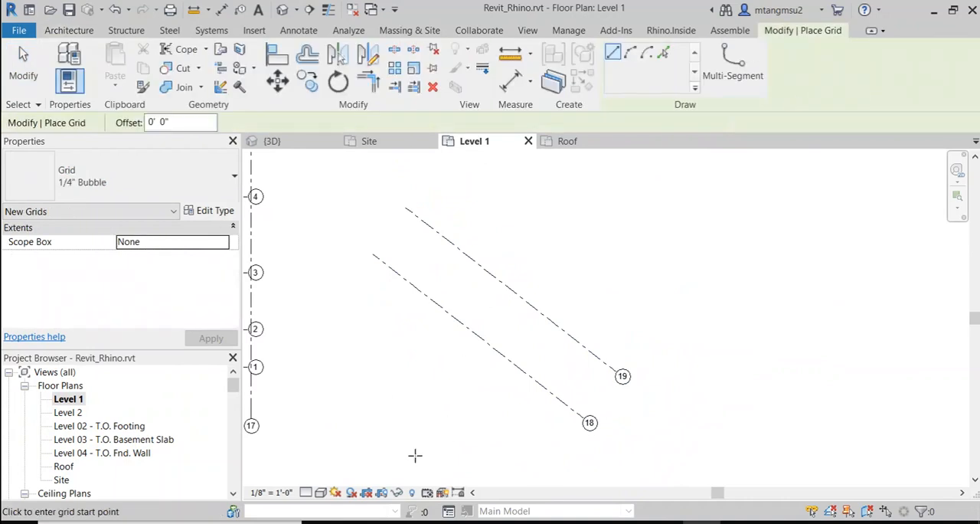
click(617, 247)
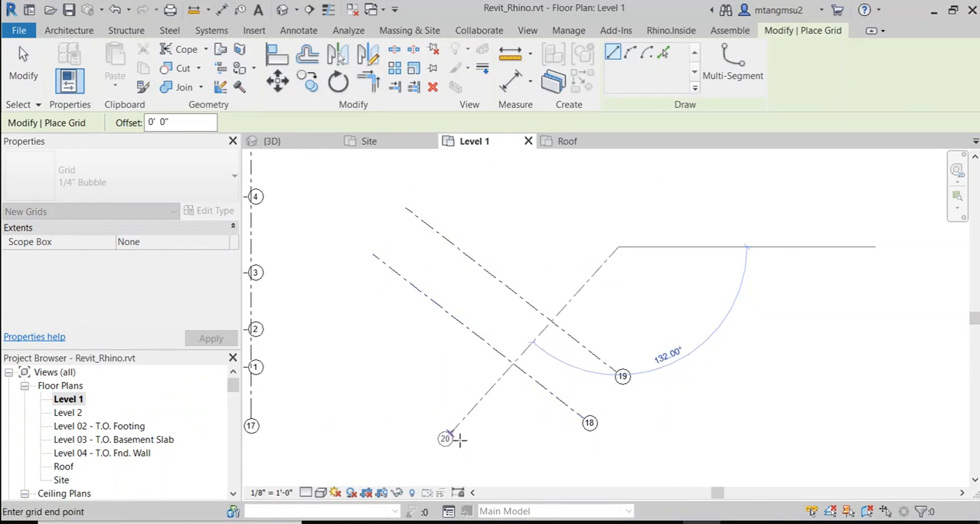
click(475, 452)
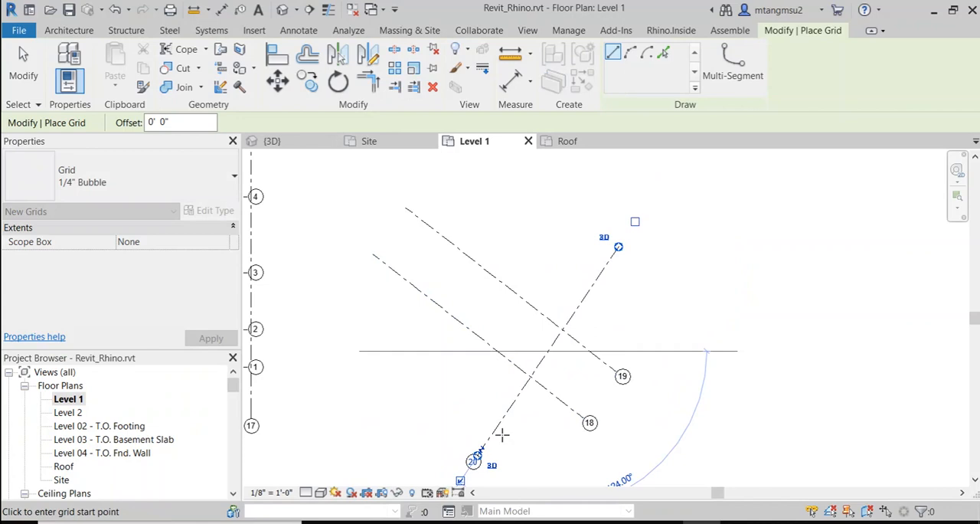
middle_drag(508, 404, 479, 265)
scroll(490, 276, up, 2)
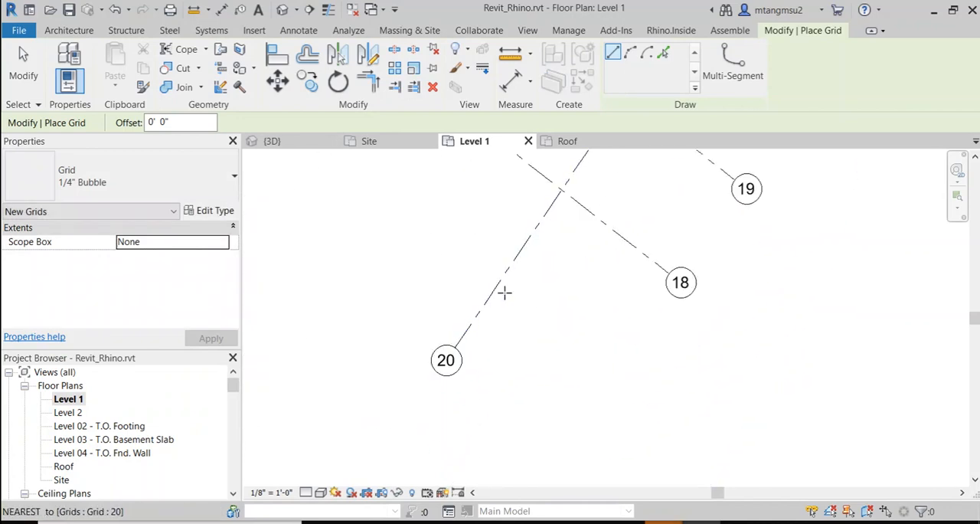
key(Escape)
Step: Rename the new crossing grid line as A
click(427, 383)
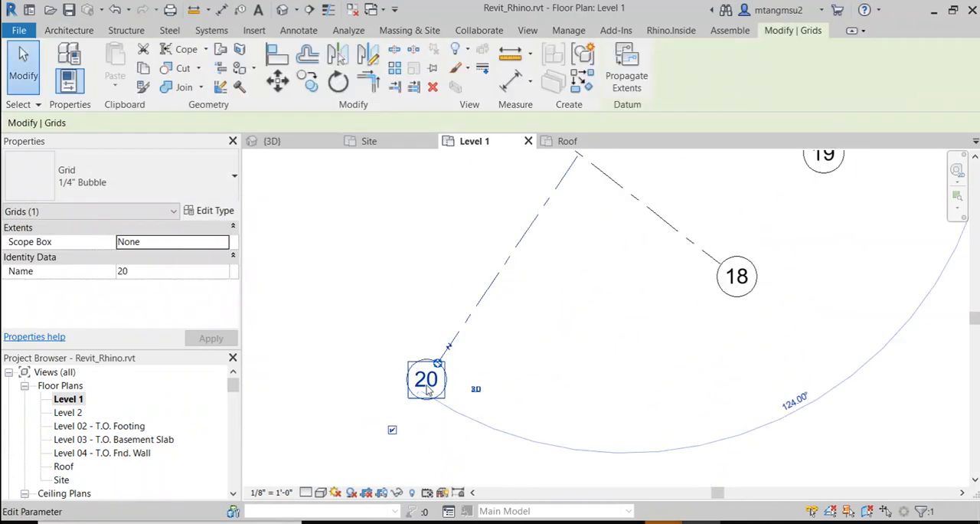
click(133, 274)
drag(151, 268, 33, 274)
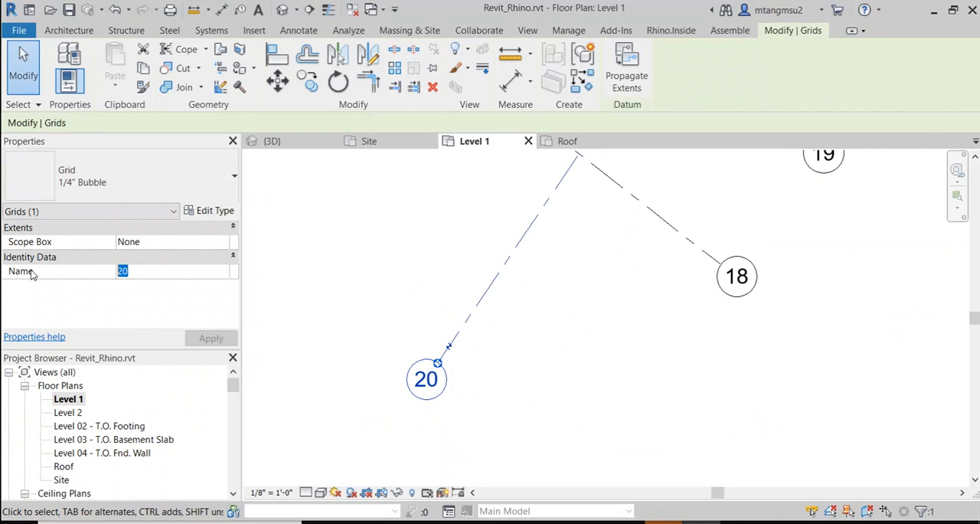
text(A)
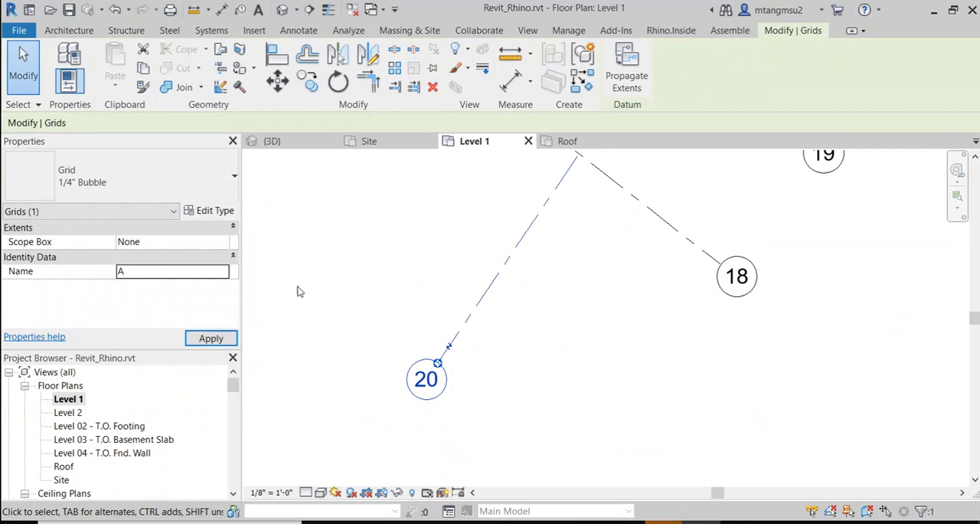
click(422, 328)
scroll(429, 329, down, 2)
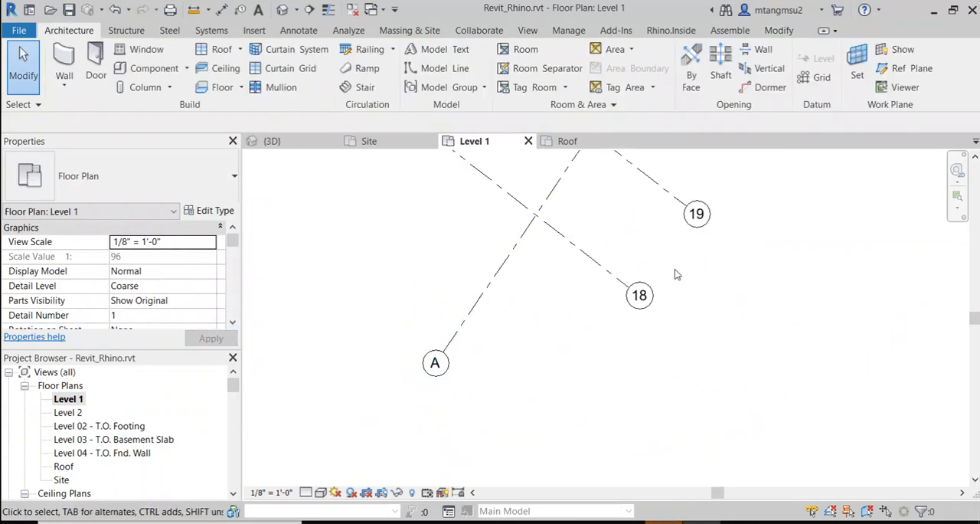
Step: Try to array grid A linearly toward grid 17 as 10 grouped and associated items, spaced roughly like grids 18 and 19
middle_drag(689, 266, 662, 366)
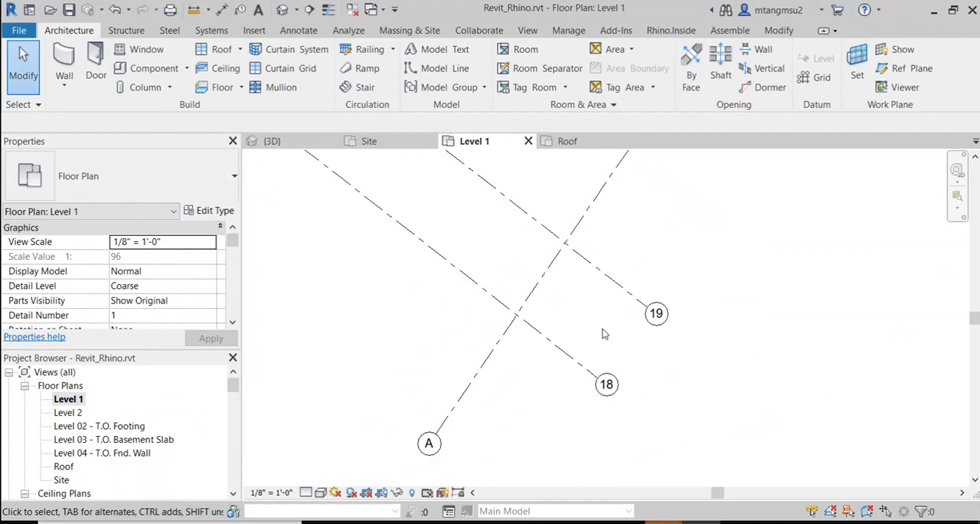
scroll(602, 333, down, 2)
middle_drag(508, 394, 539, 391)
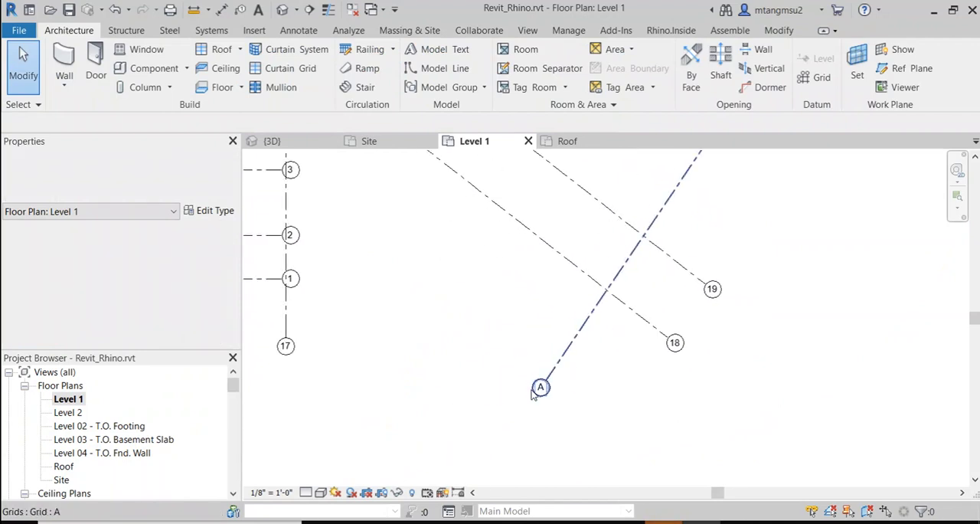
scroll(539, 391, up, 2)
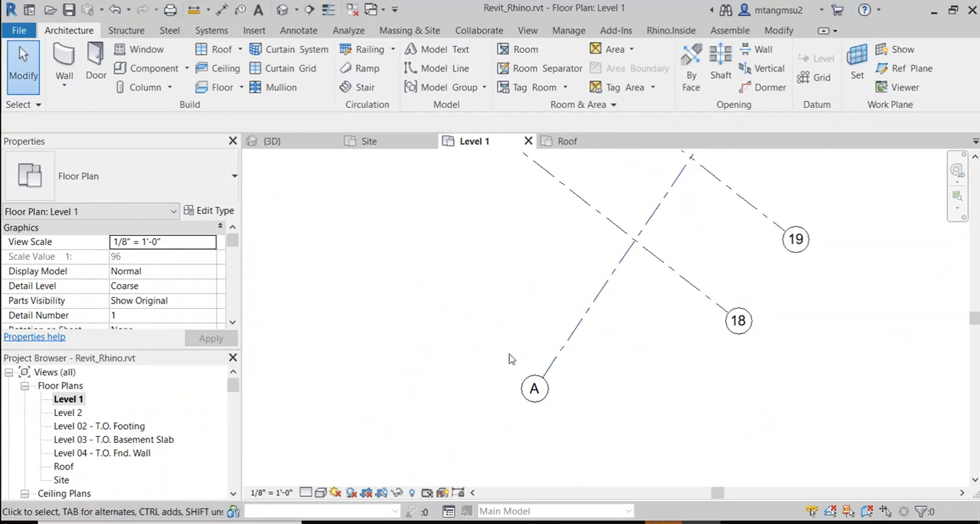
click(592, 295)
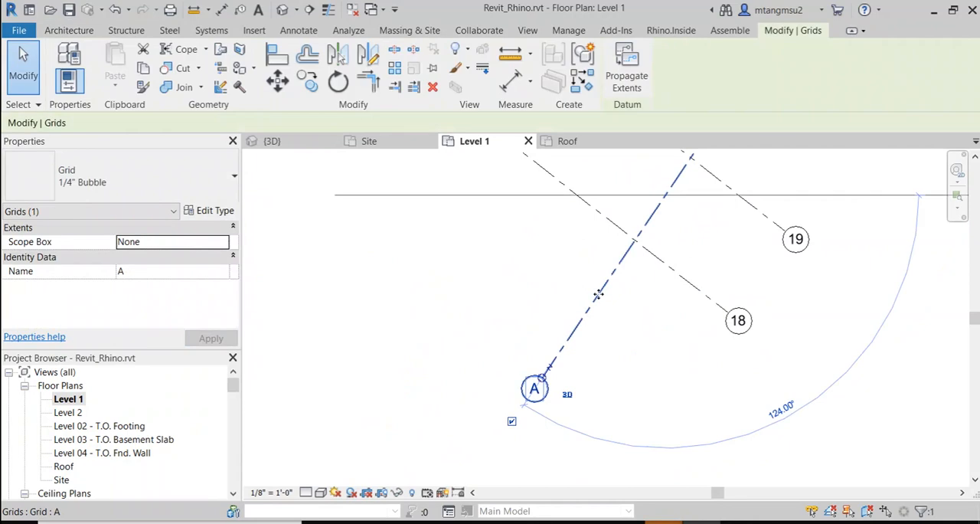
click(395, 69)
click(590, 307)
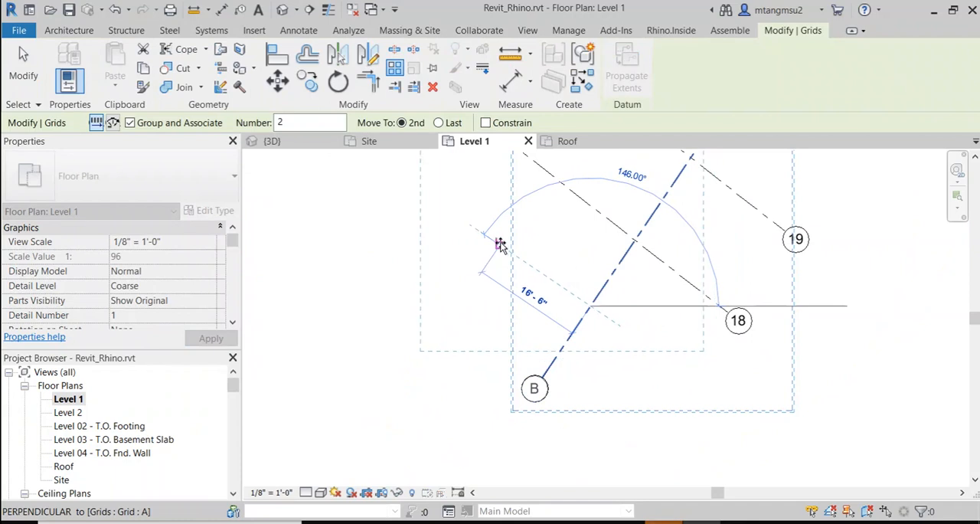
click(510, 254)
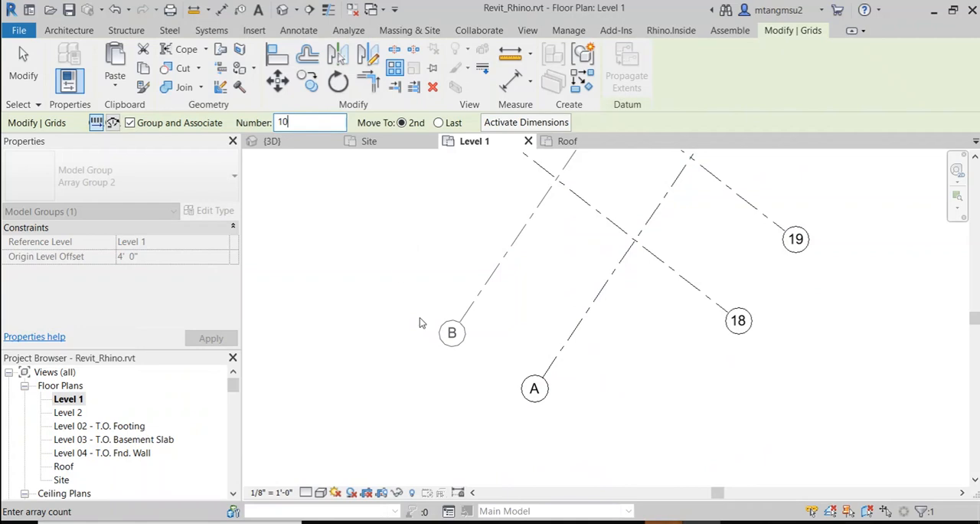
scroll(420, 322, down, 3)
middle_drag(422, 297, 456, 377)
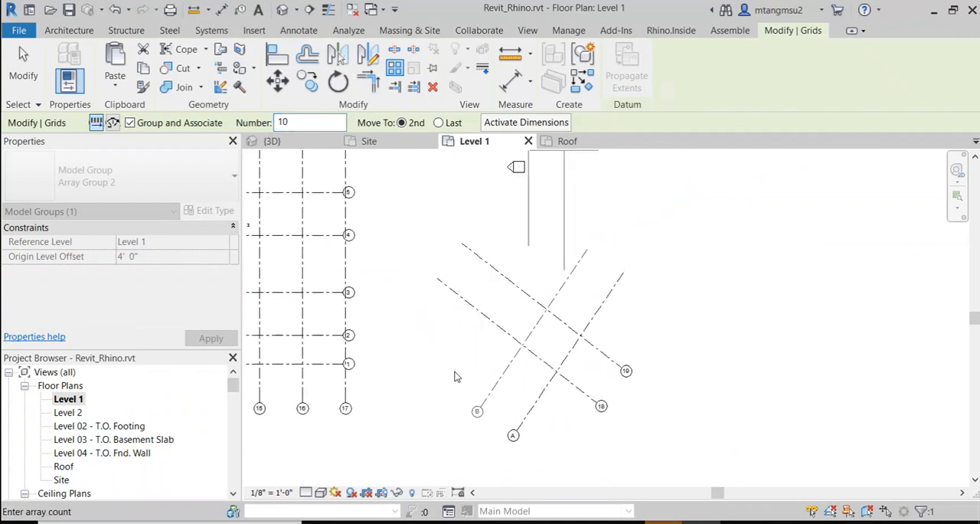
key(Return)
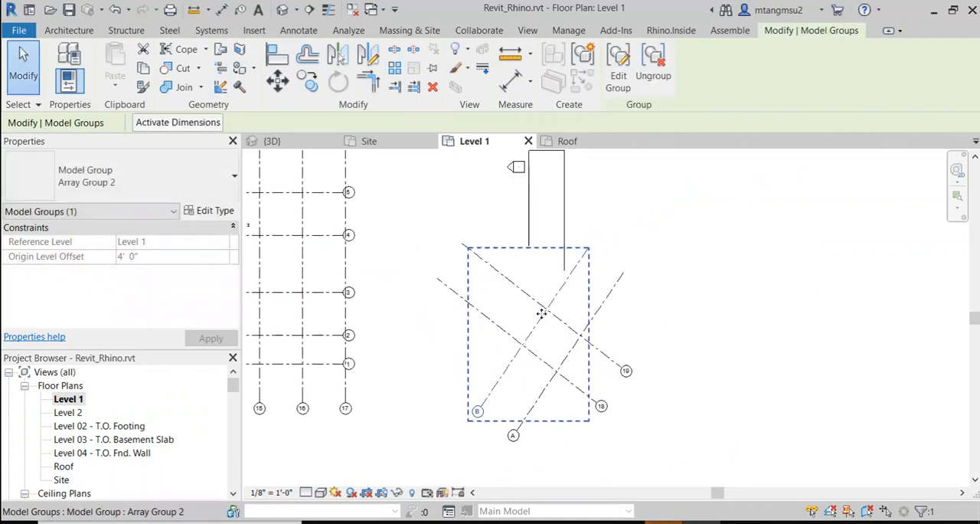
click(684, 355)
Step: Set the item count of the grid A and B array to 10
scroll(518, 368, up, 3)
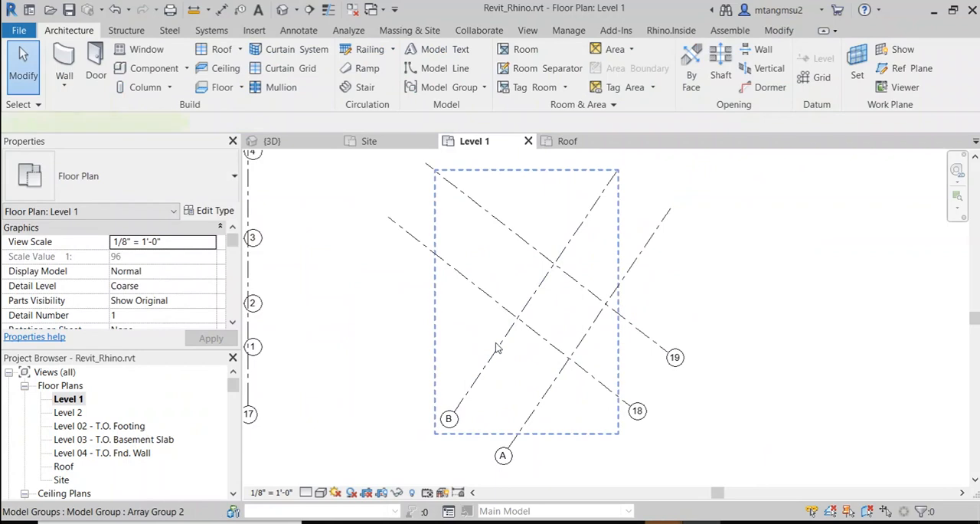
click(496, 349)
scroll(456, 333, down, 3)
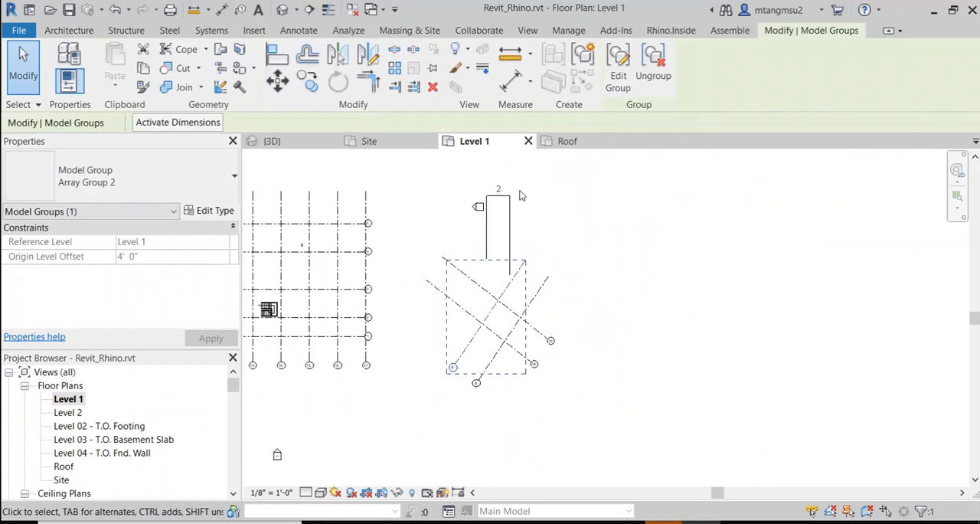
click(500, 188)
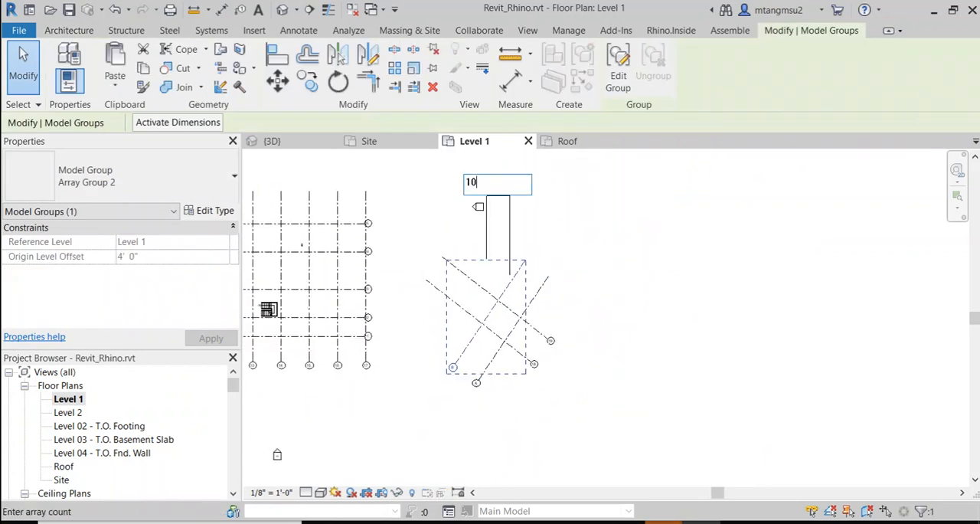
key(Return)
scroll(621, 284, down, 3)
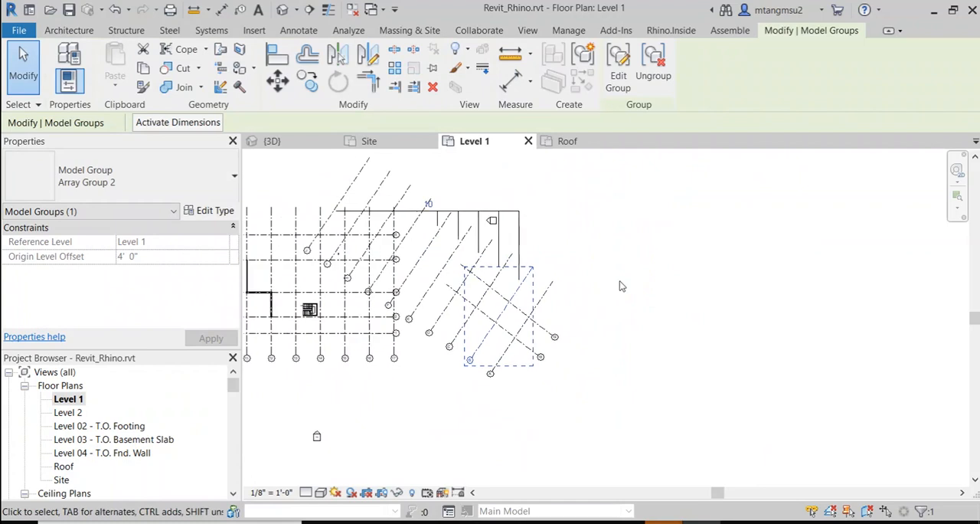
middle_drag(621, 283, 716, 244)
scroll(565, 252, up, 8)
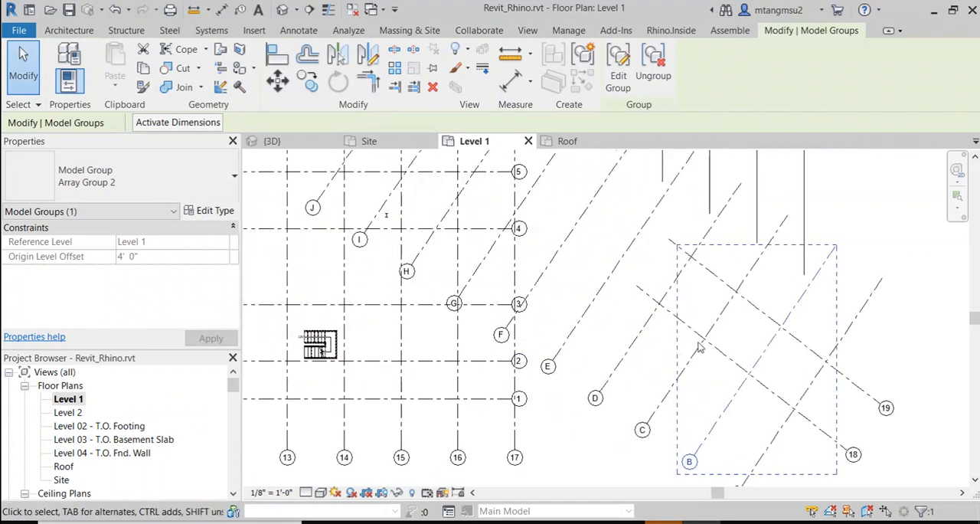
scroll(626, 324, down, 3)
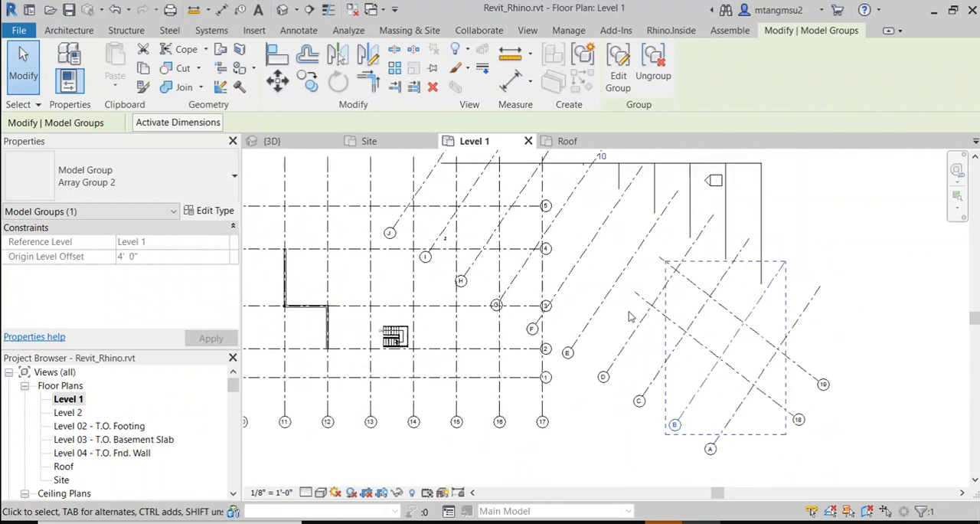
Step: Examine the arrayed lettered grids and how they cross grids 18 and 19 on Level 1
scroll(663, 259, up, 2)
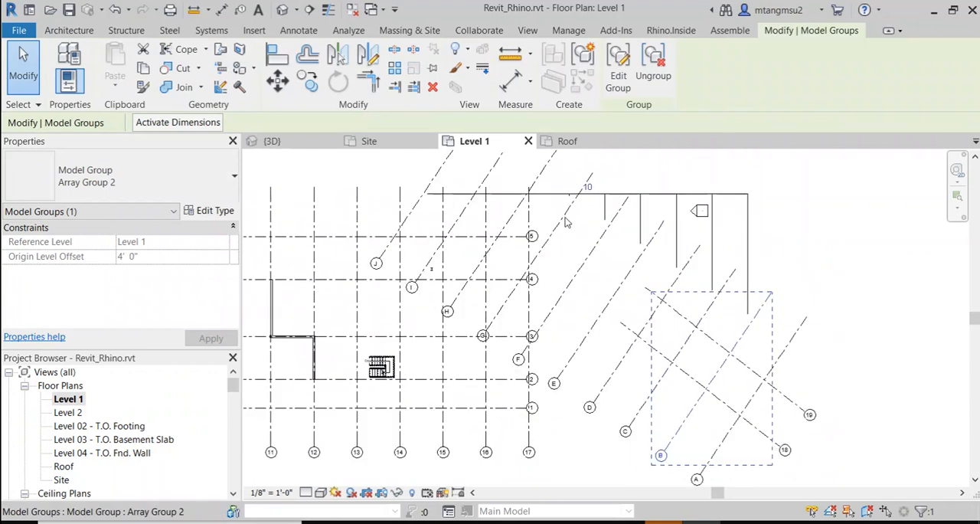
scroll(687, 373, up, 3)
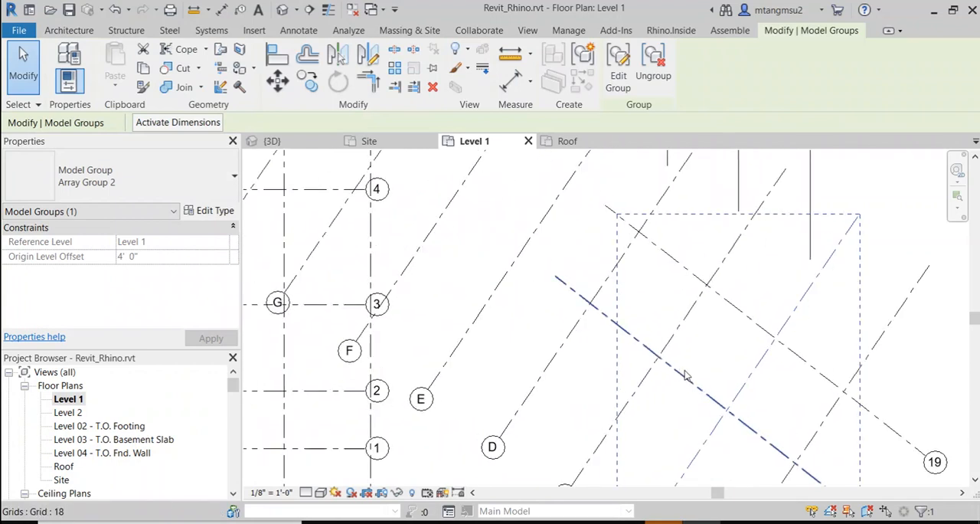
click(583, 300)
scroll(781, 356, up, 1)
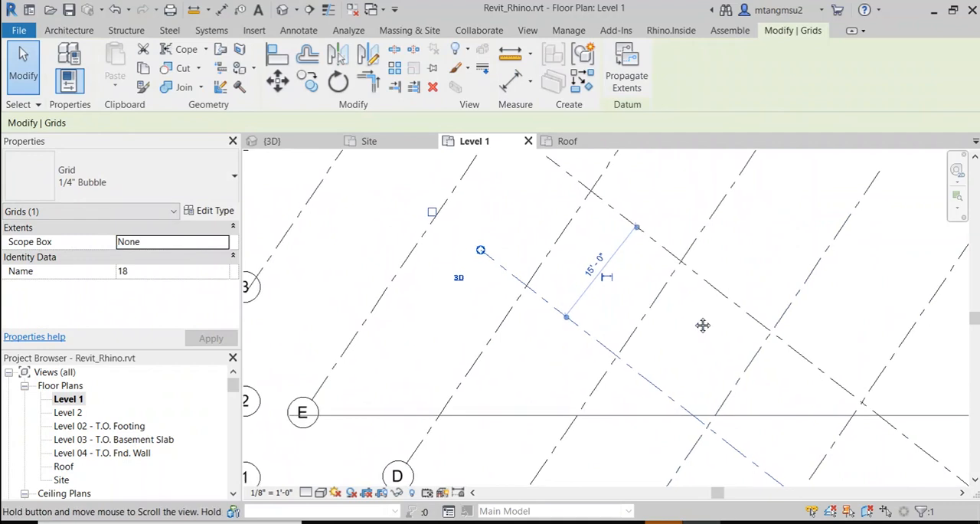
middle_drag(703, 324, 510, 245)
scroll(525, 301, down, 1)
scroll(525, 301, down, 1)
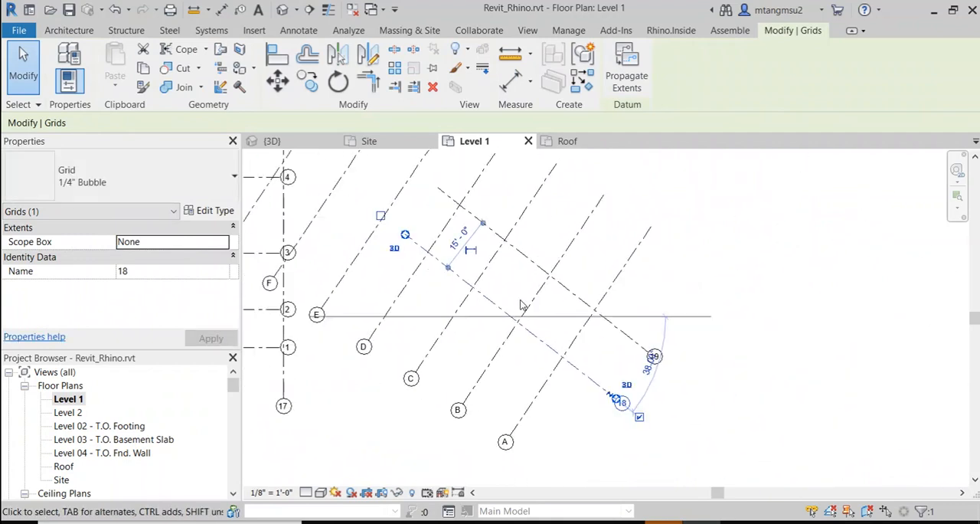
scroll(502, 313, up, 3)
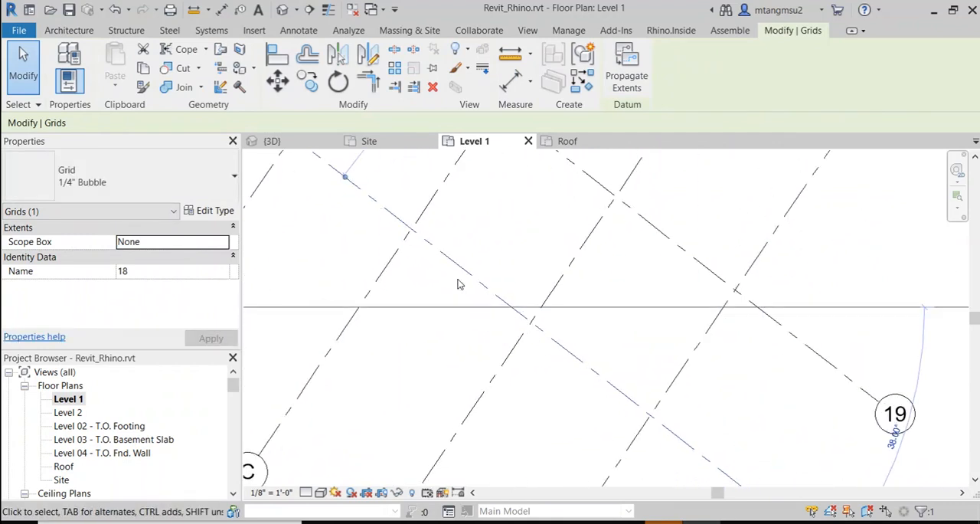
scroll(528, 307, down, 3)
scroll(651, 405, up, 3)
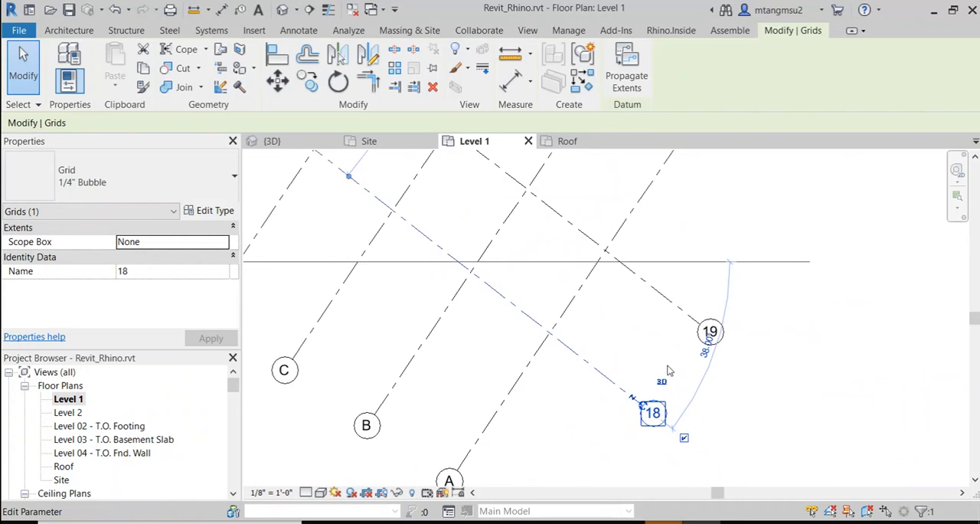
Step: Set Grid : 19 as the work plane by name and open the {3D} view to work on it
click(697, 268)
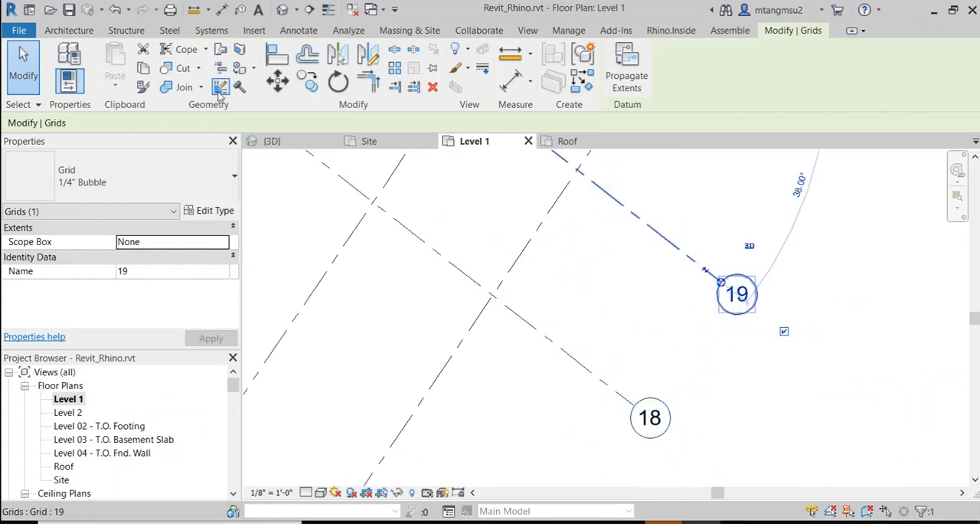
click(69, 30)
click(855, 80)
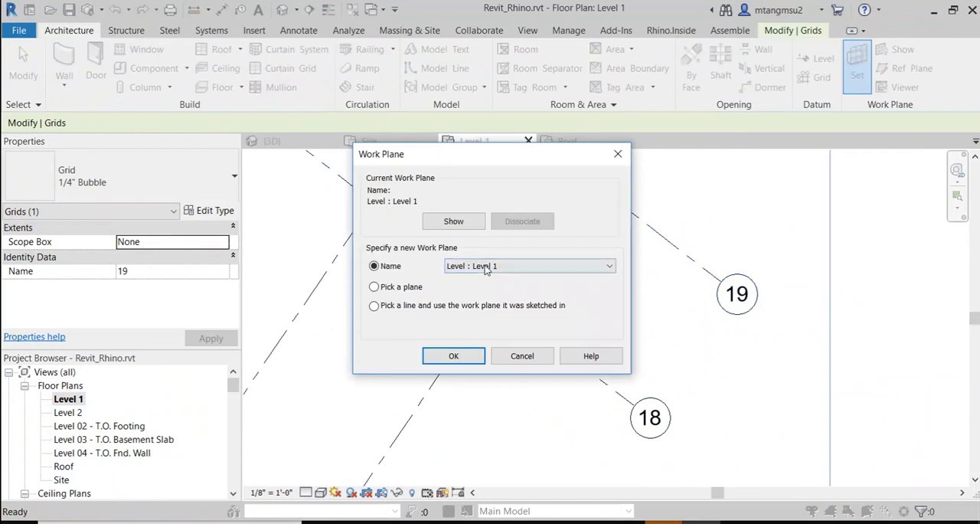
click(486, 268)
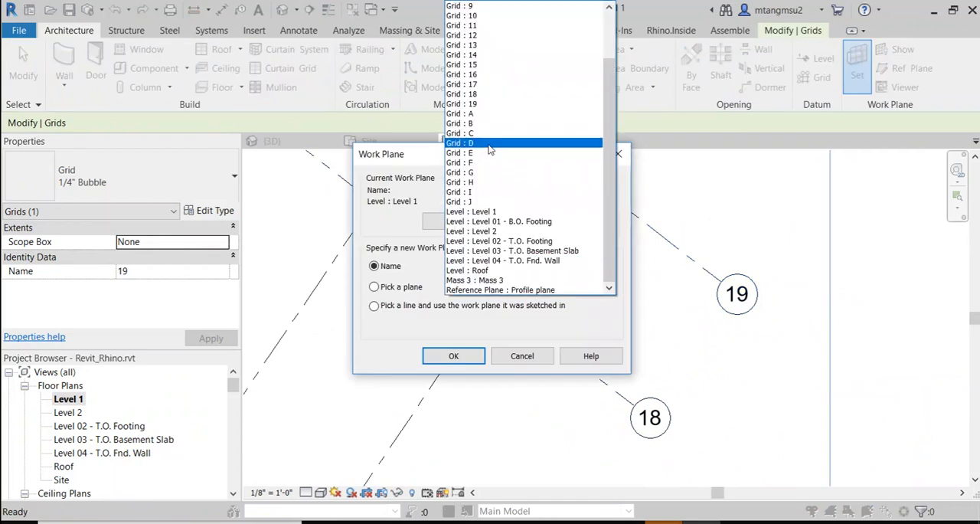
scroll(488, 146, up, 2)
click(487, 141)
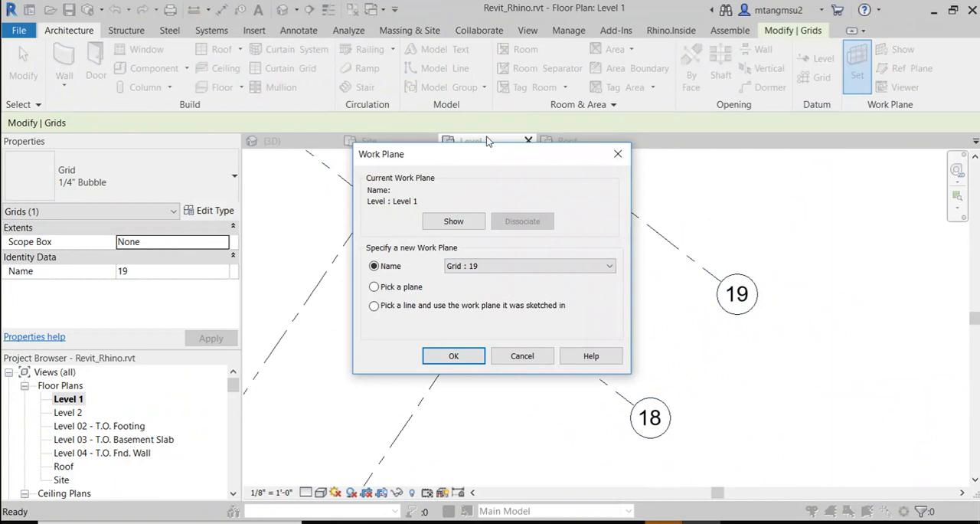
click(453, 356)
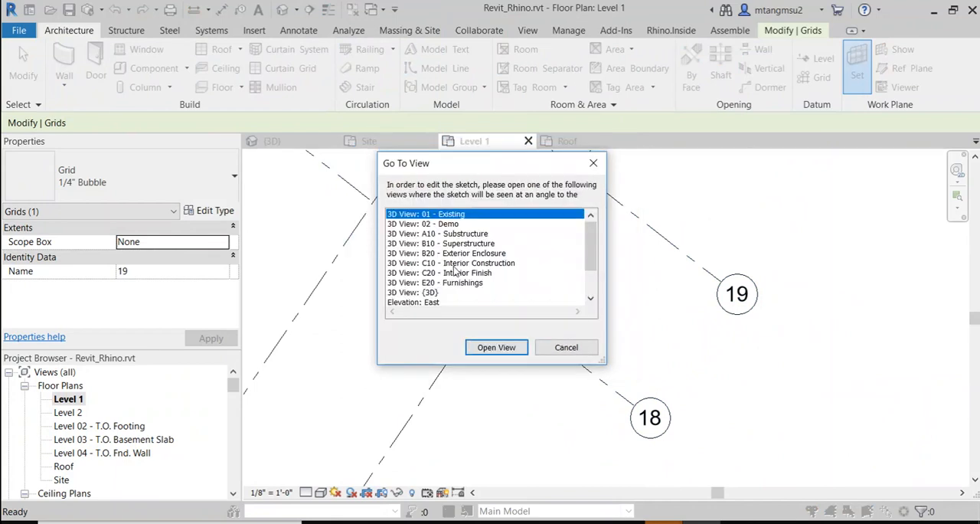
click(421, 292)
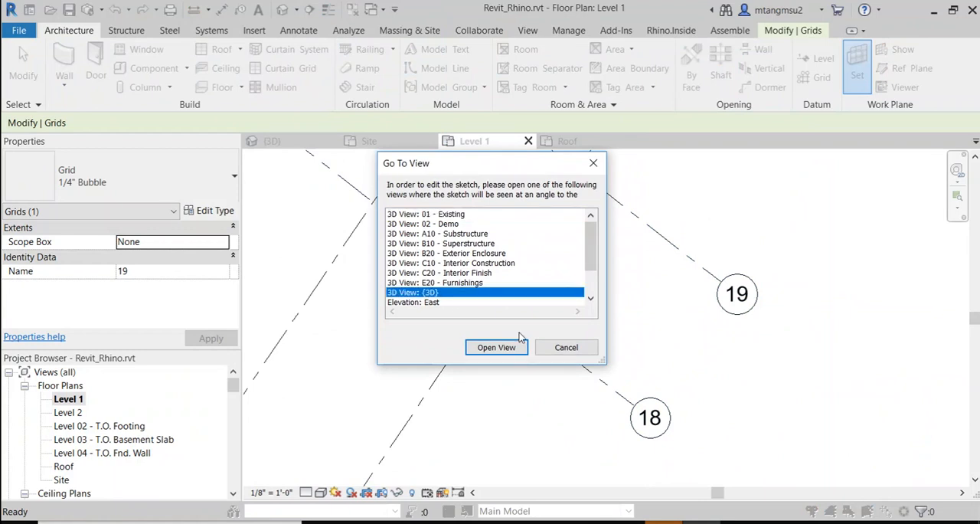
click(496, 346)
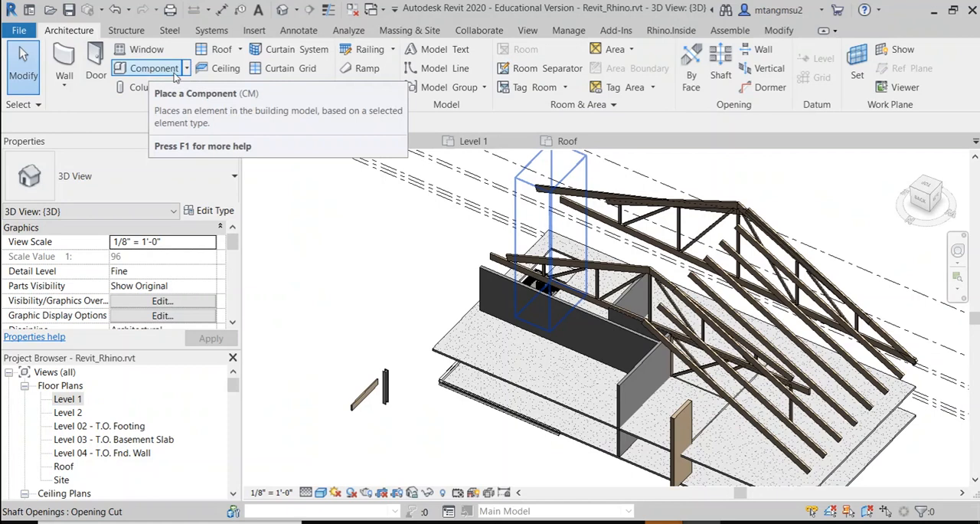
Step: Start an in-place mass named Mass 2 with Show Mass mode enabled
click(410, 30)
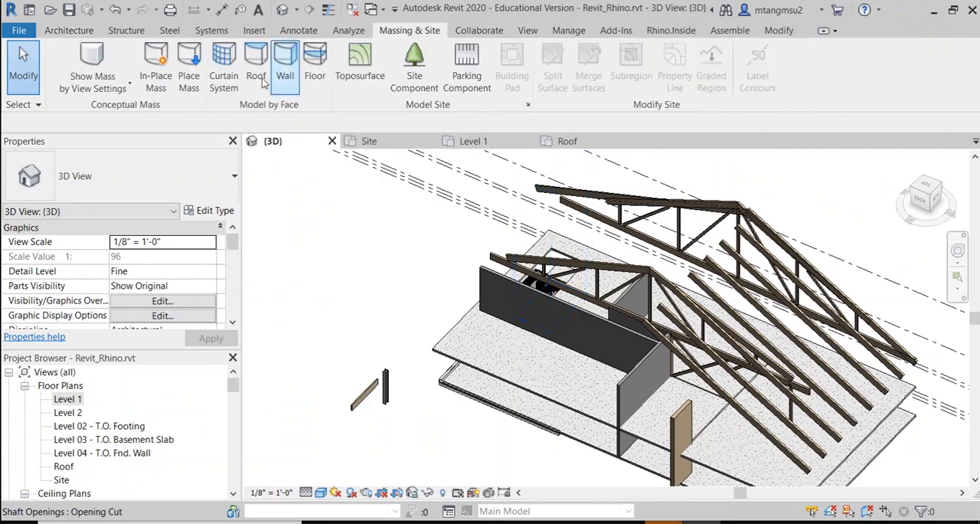
click(156, 58)
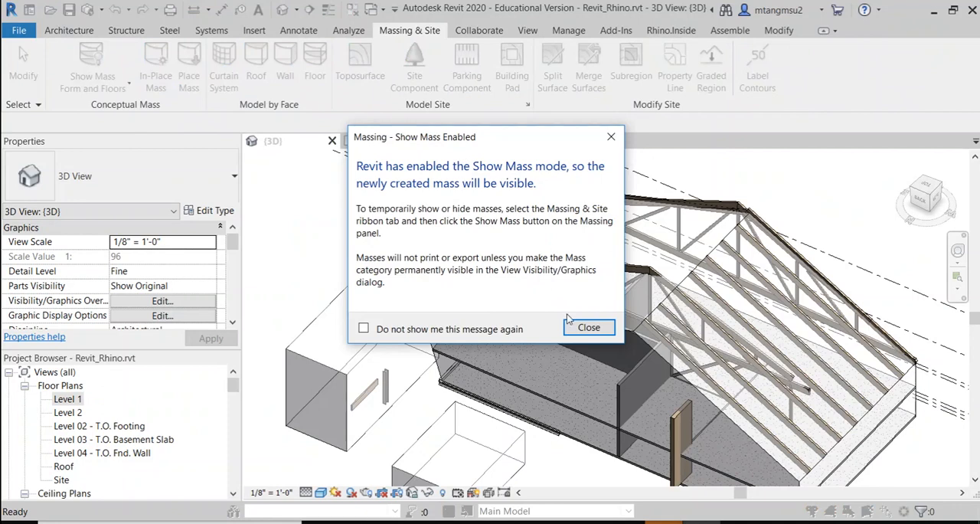
click(589, 327)
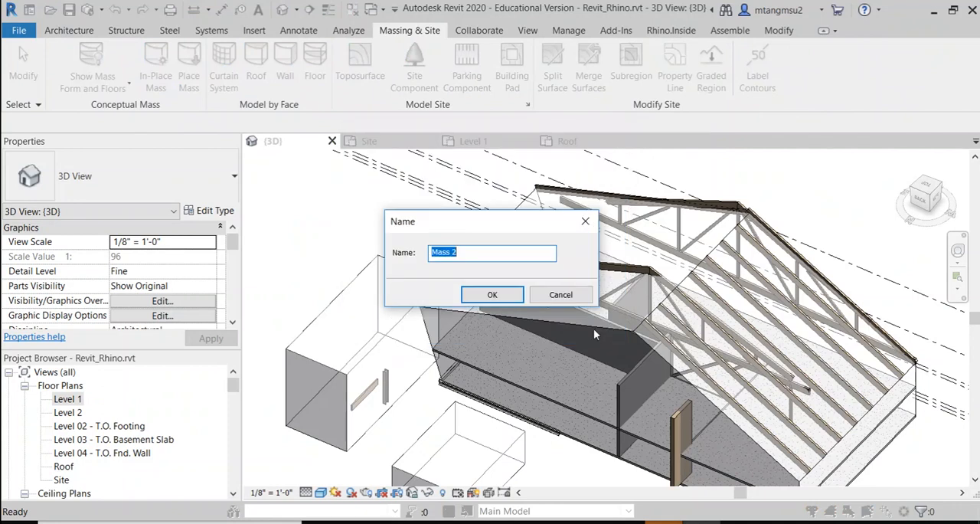
click(493, 296)
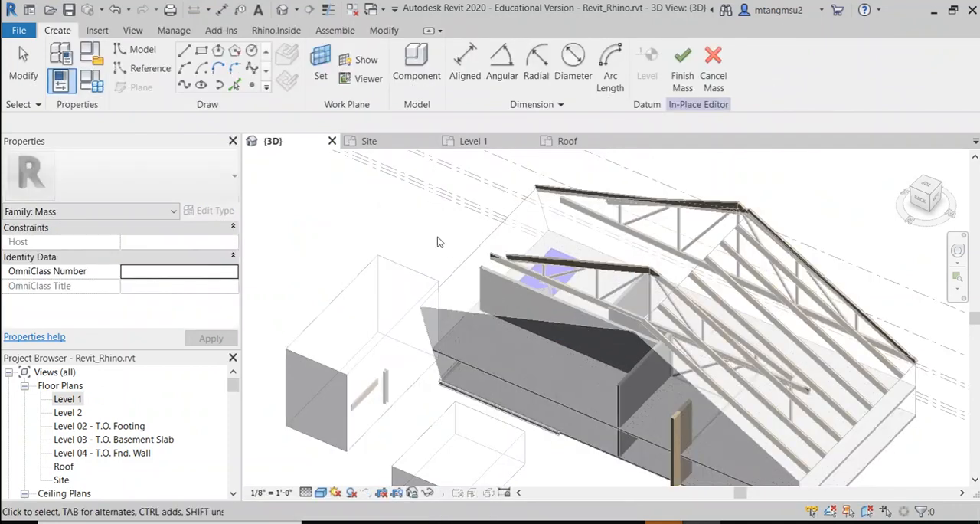
Step: Try to sketch a rectangle about 20' by 16' on the Level 02 plane beside the small box mass
click(200, 50)
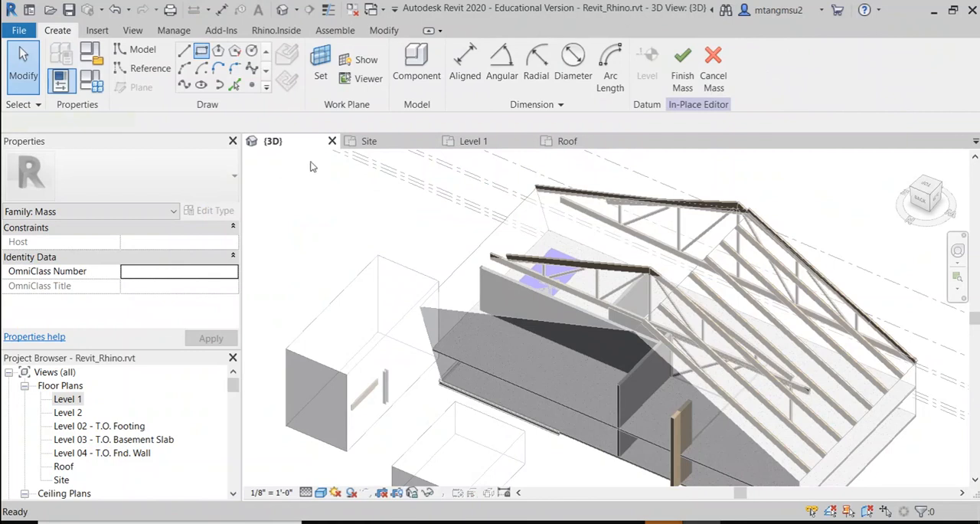
scroll(434, 308, down, 3)
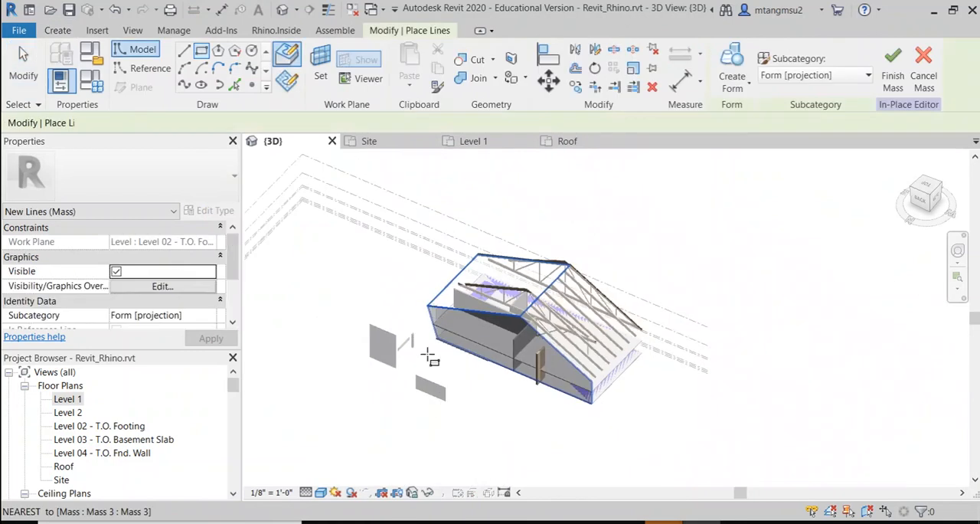
click(475, 391)
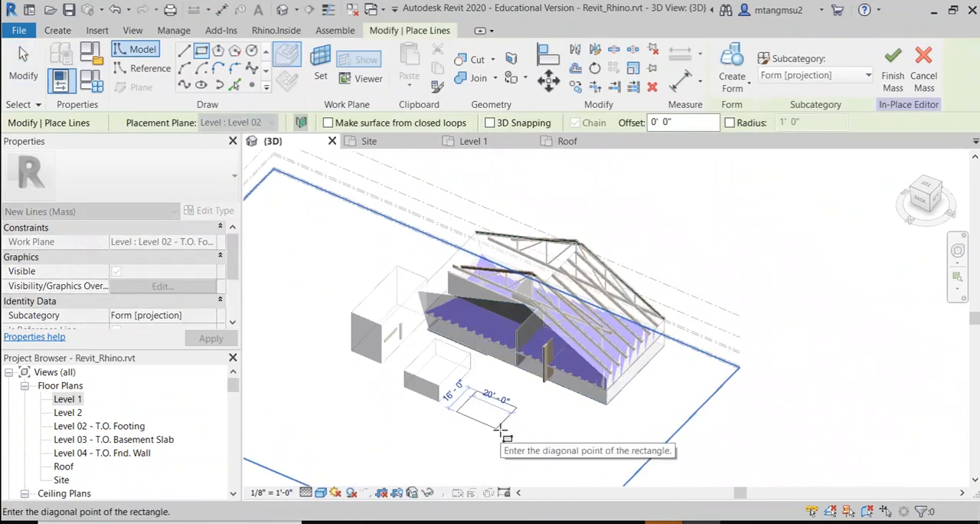
key(Escape)
scroll(493, 417, up, 2)
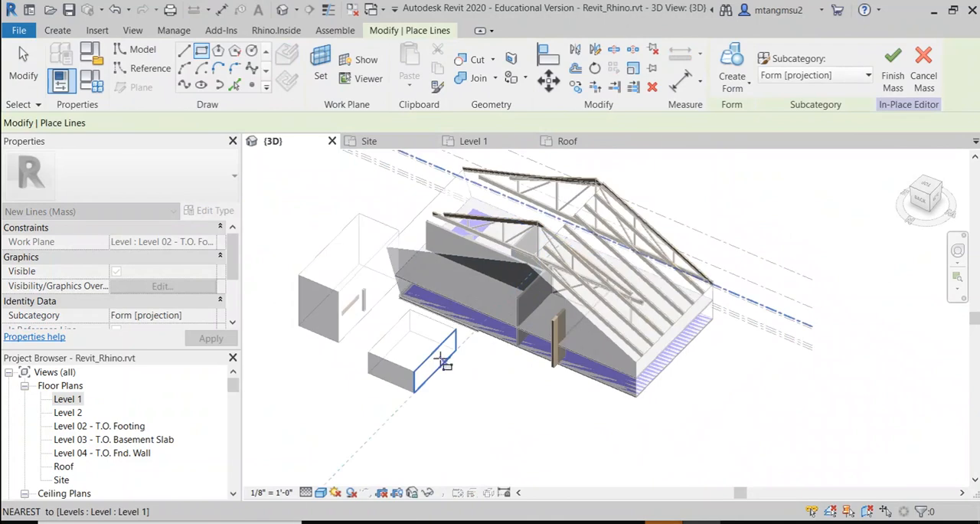
key(Escape)
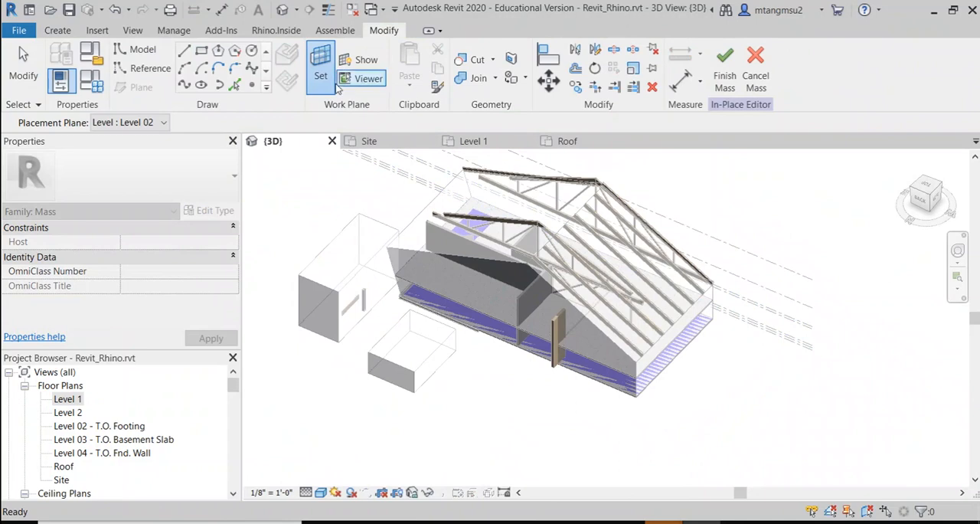
Step: Try to pick another work plane for the mass, and discard the in-place mass
click(321, 80)
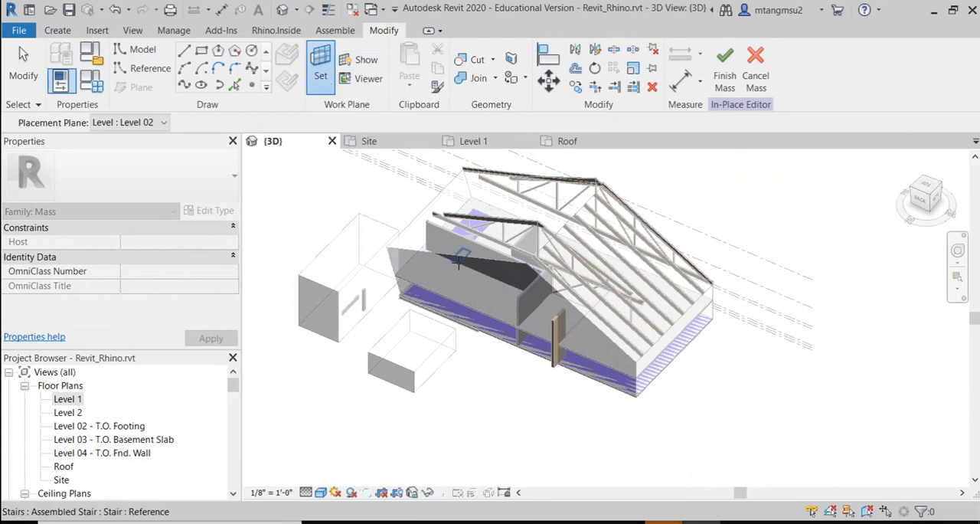
scroll(691, 353, down, 5)
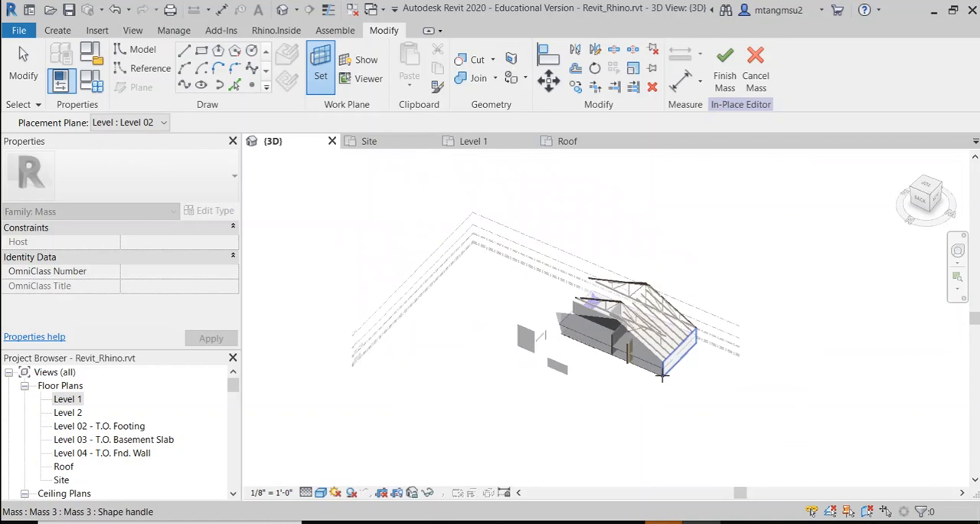
scroll(674, 432, up, 4)
scroll(702, 412, up, 2)
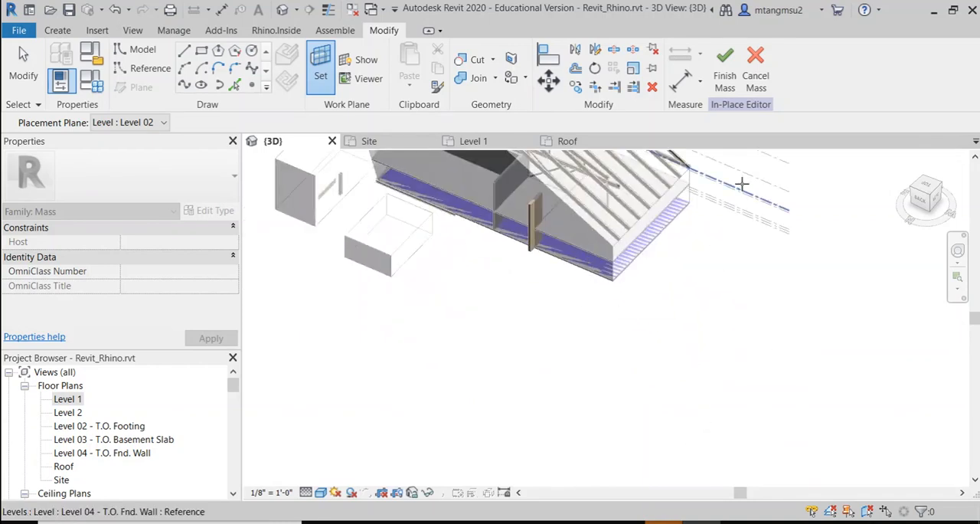
click(757, 76)
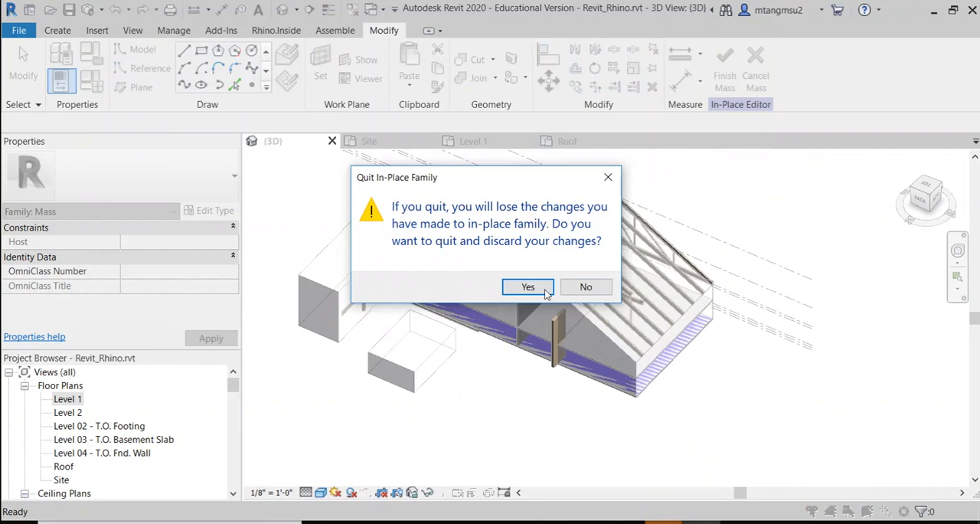
click(544, 291)
Step: Reapply Grid : 19 as the named work plane in the {3D} view
scroll(500, 307, up, 4)
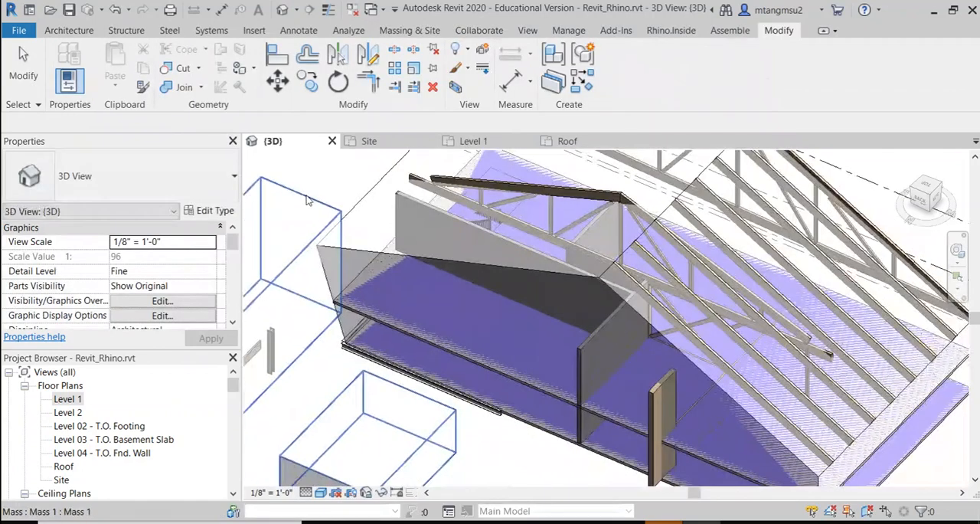
scroll(307, 201, down, 3)
click(81, 30)
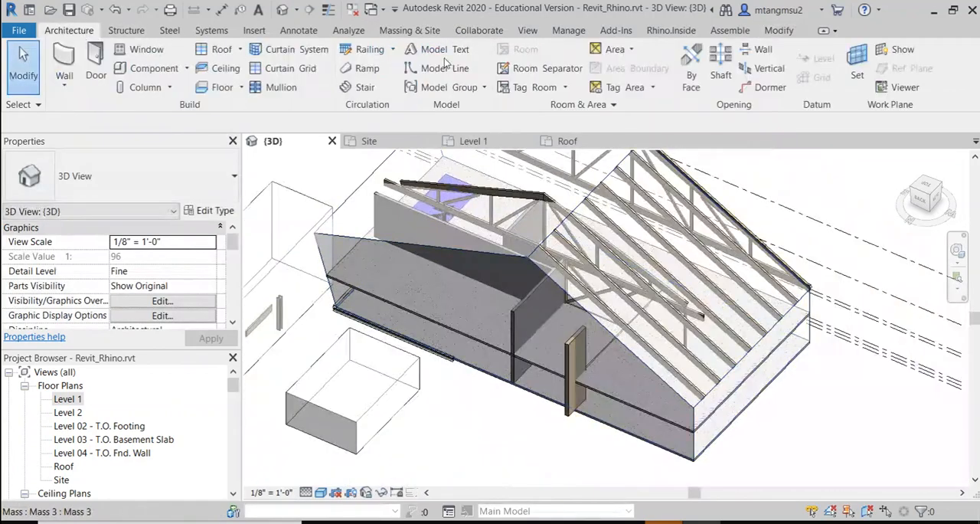
click(854, 76)
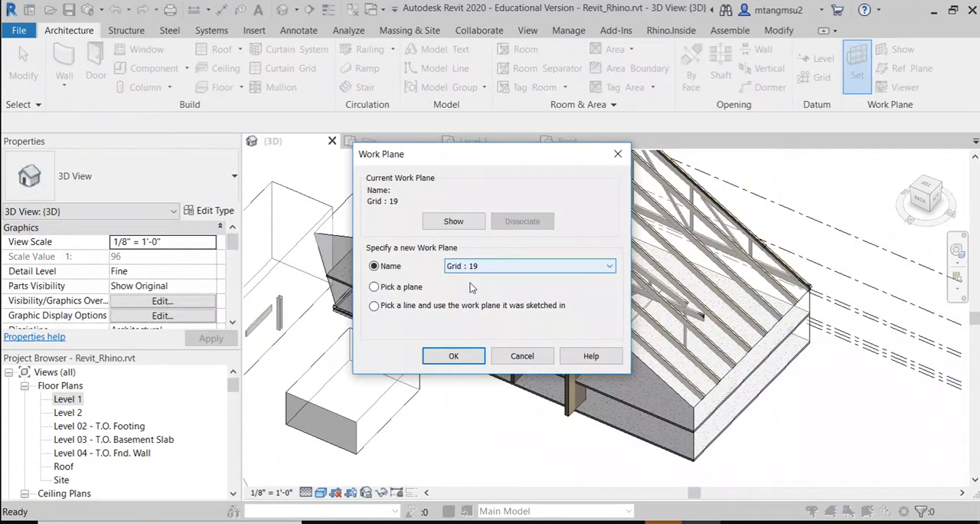
click(454, 356)
shift+middle_drag(494, 350, 526, 337)
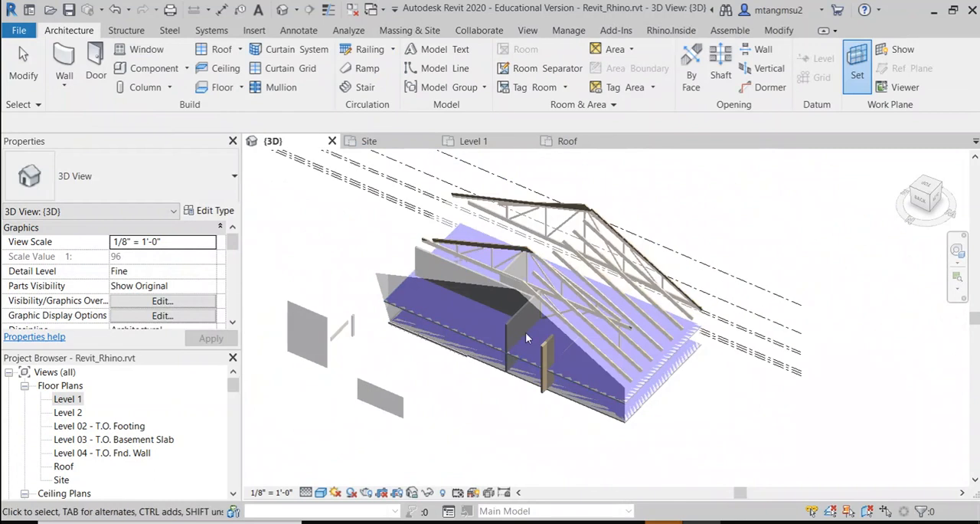
scroll(529, 328, up, 2)
middle_drag(645, 274, 582, 262)
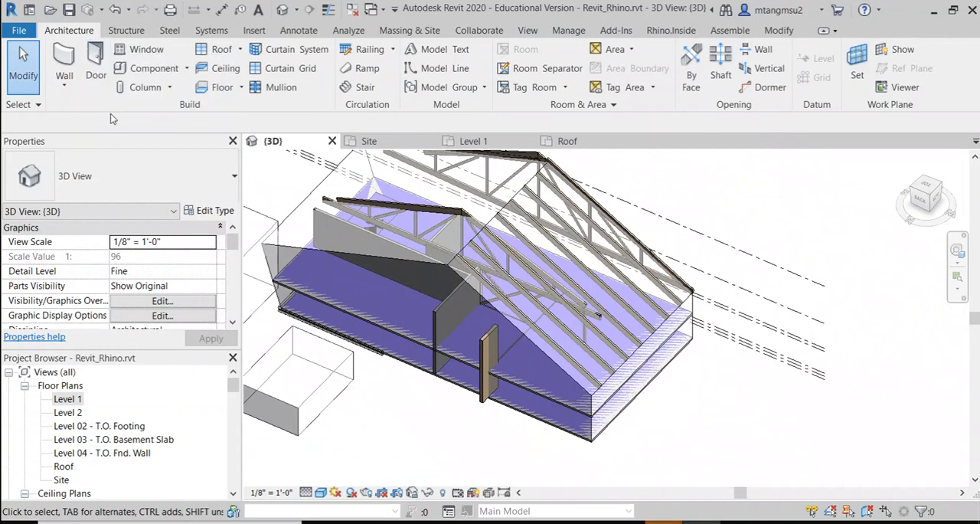
Step: Create a new in-place mass named Mass 2 and enter its in-place editor
click(64, 83)
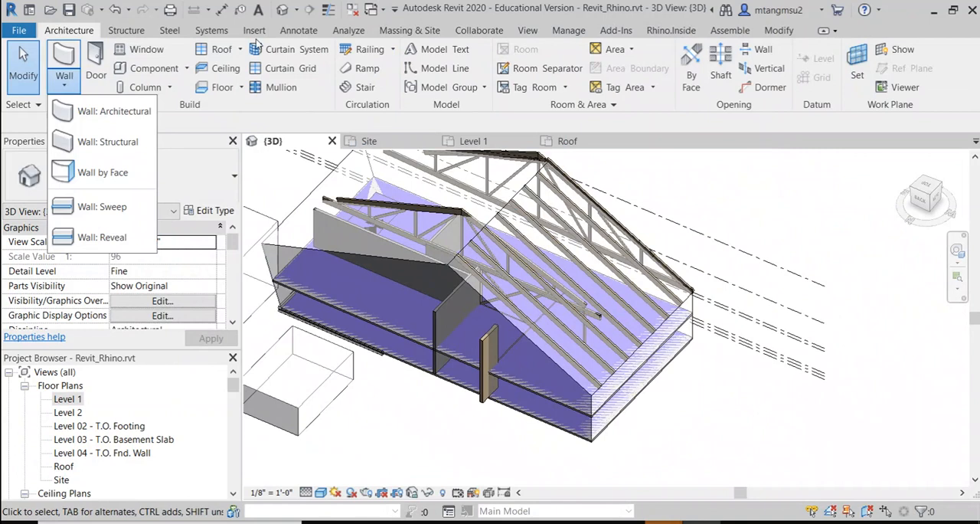
click(405, 30)
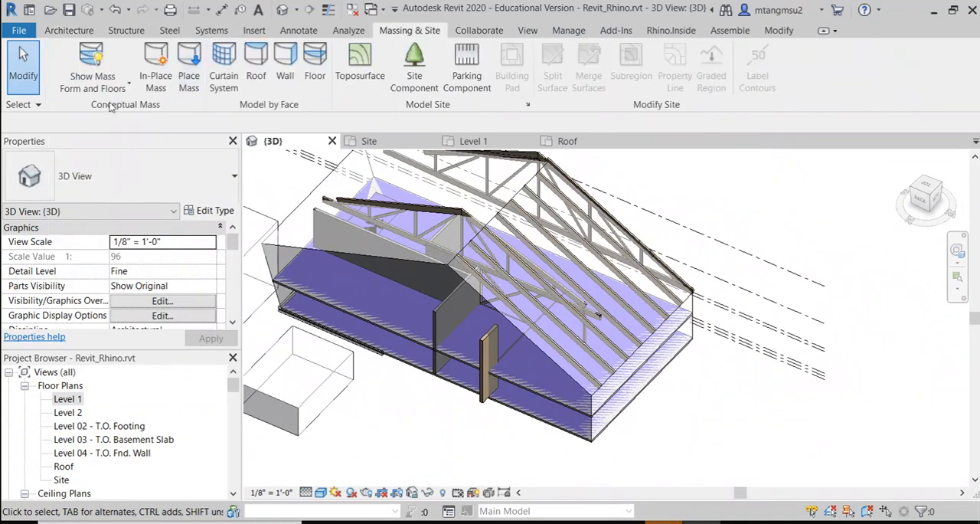
click(157, 67)
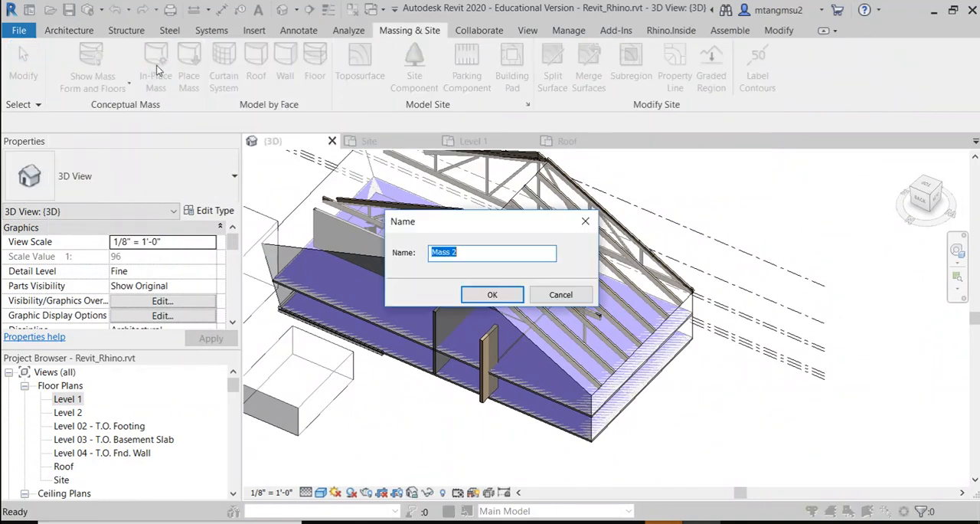
click(491, 296)
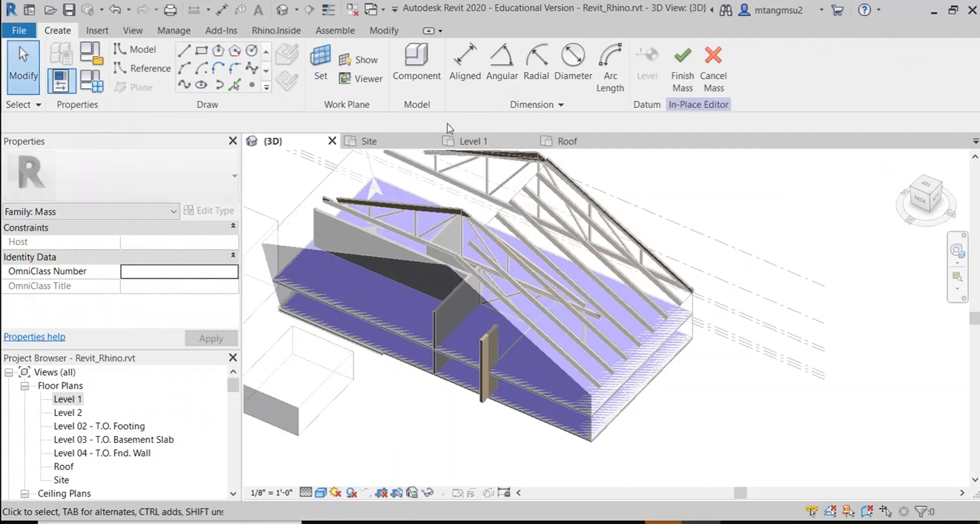
click(397, 417)
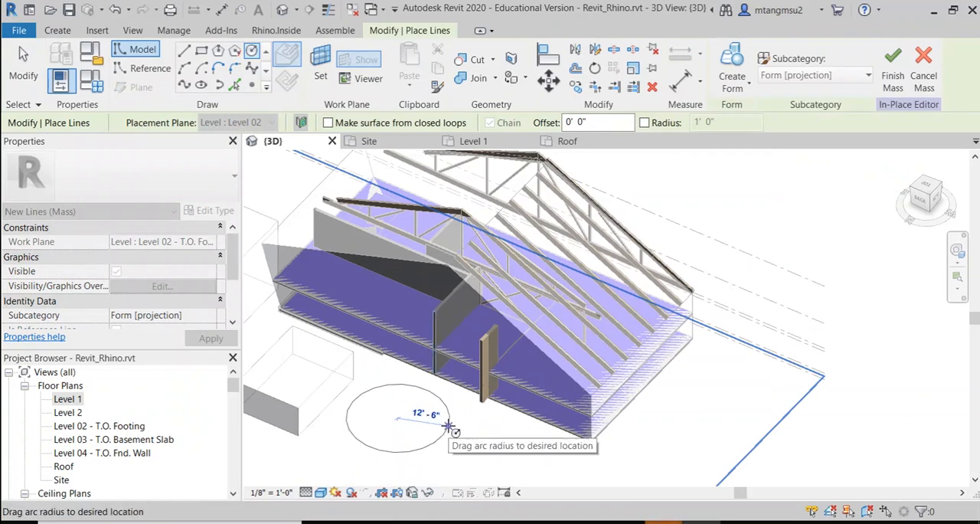
key(Escape)
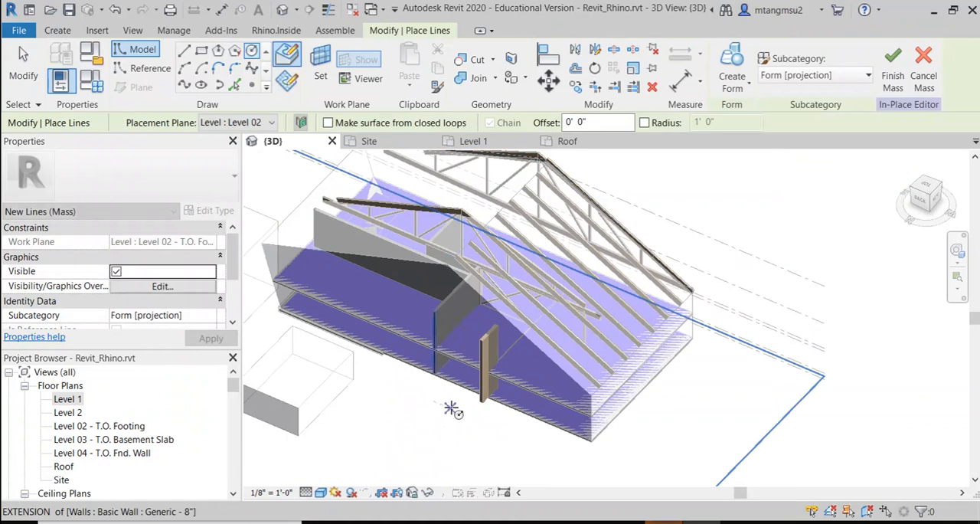
middle_drag(451, 409, 439, 359)
scroll(439, 359, up, 2)
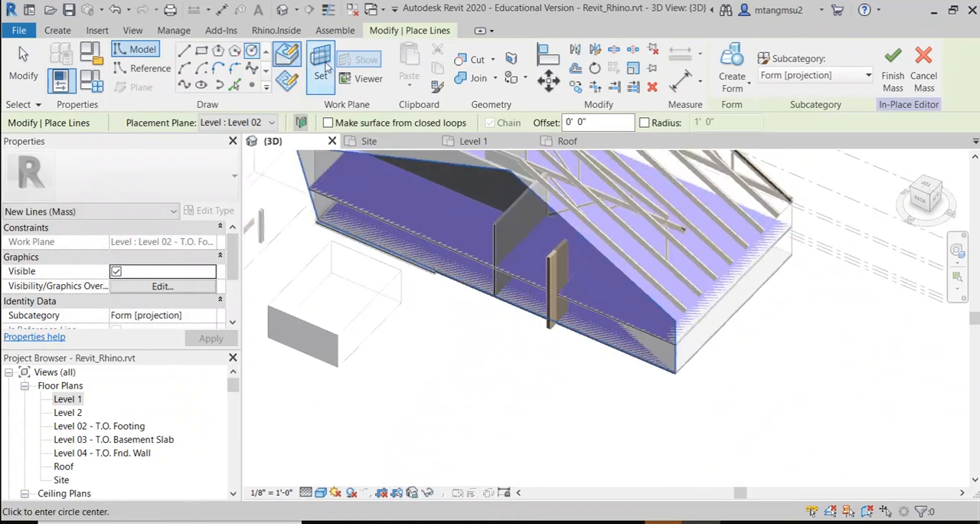
key(Escape)
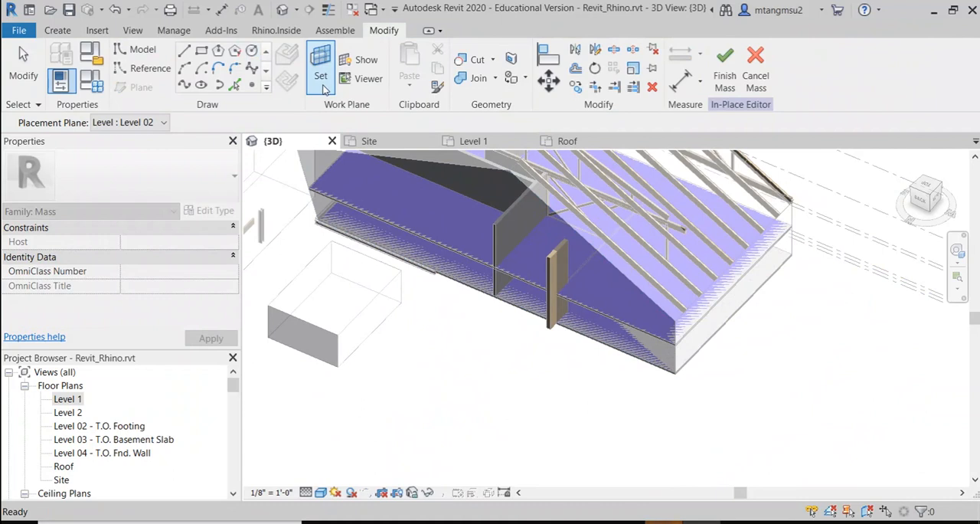
Step: Set the work plane to the long vertical end face of Mass 3 under the roof trusses
click(323, 86)
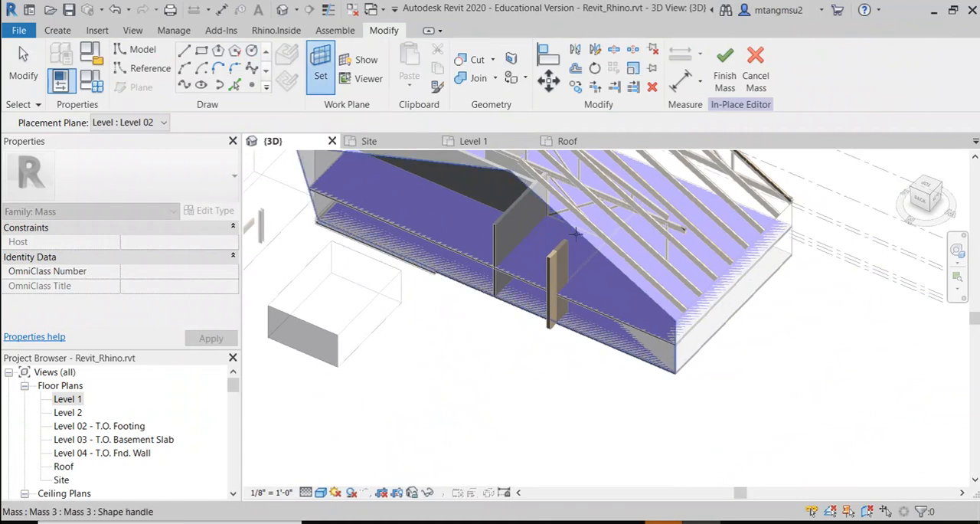
shift+middle_drag(444, 287, 372, 306)
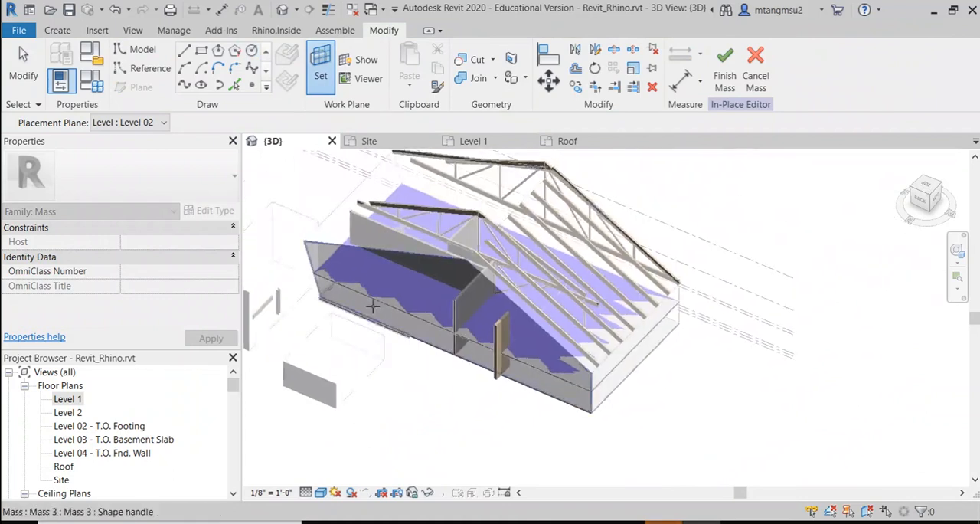
scroll(372, 306, up, 2)
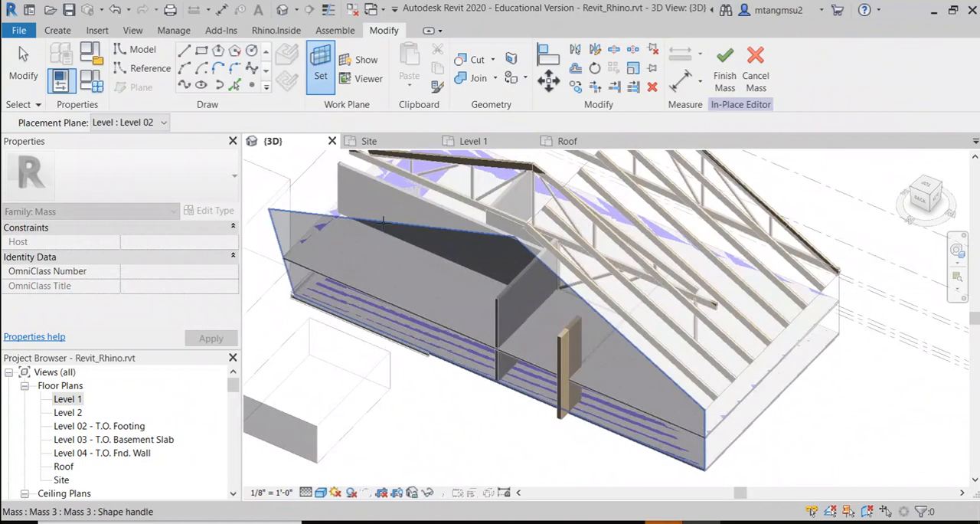
scroll(702, 367, down, 2)
middle_drag(692, 295, 475, 288)
scroll(595, 390, down, 3)
middle_drag(493, 387, 587, 301)
scroll(450, 246, up, 2)
scroll(469, 315, down, 2)
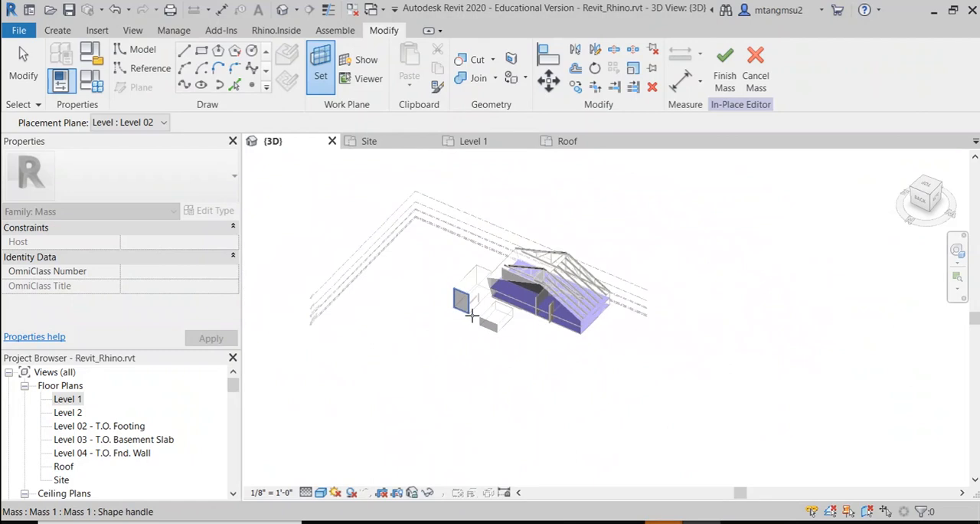
scroll(508, 247, up, 4)
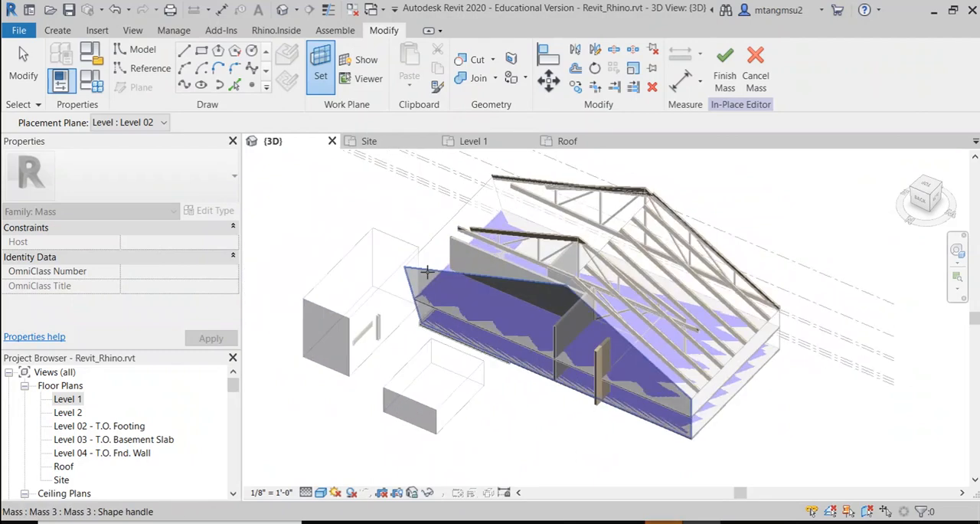
click(427, 271)
scroll(494, 310, up, 2)
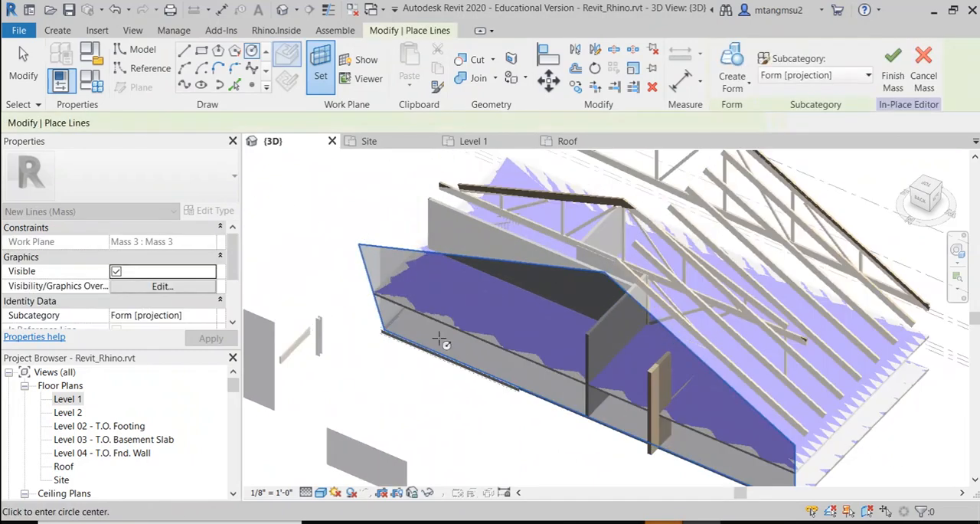
scroll(513, 291, up, 1)
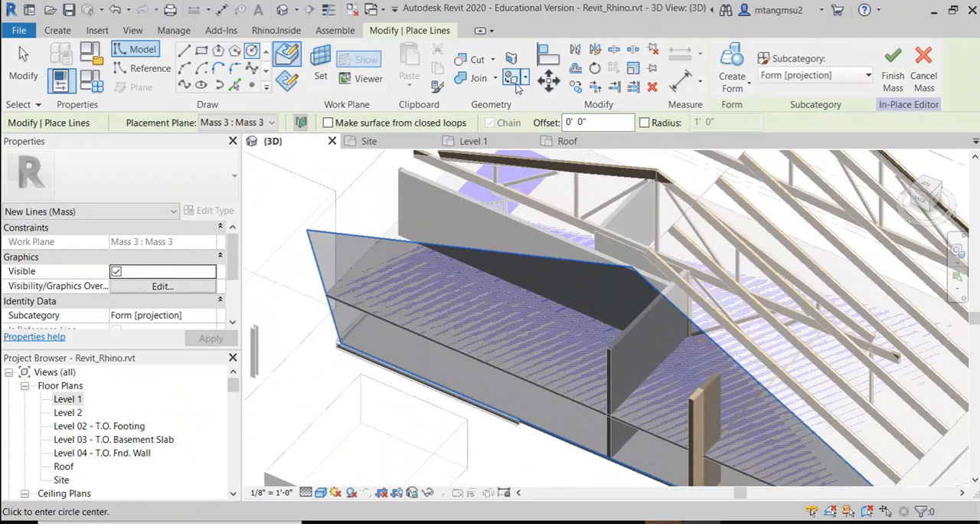
Step: Sketch a closed outline of six chained lines on the Mass 3 plane, below the two box masses
click(185, 54)
scroll(486, 282, down, 5)
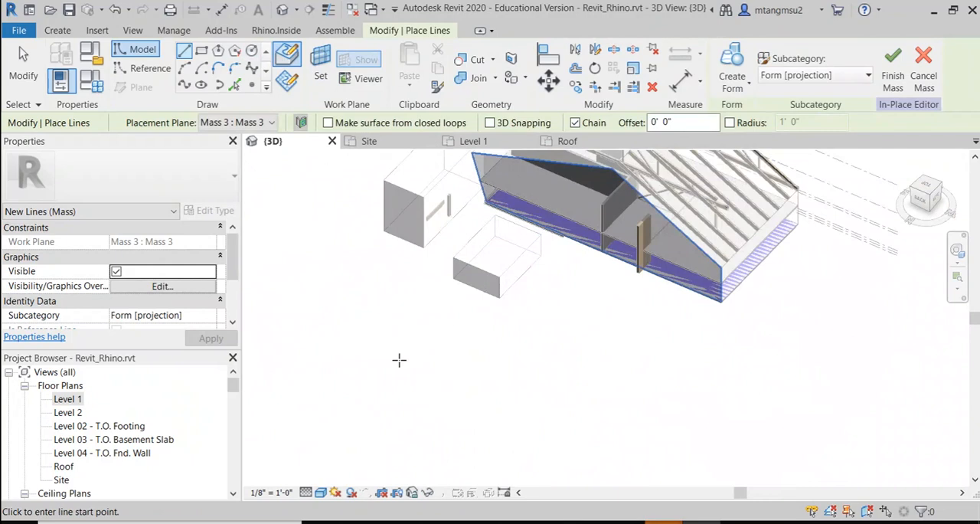
click(545, 420)
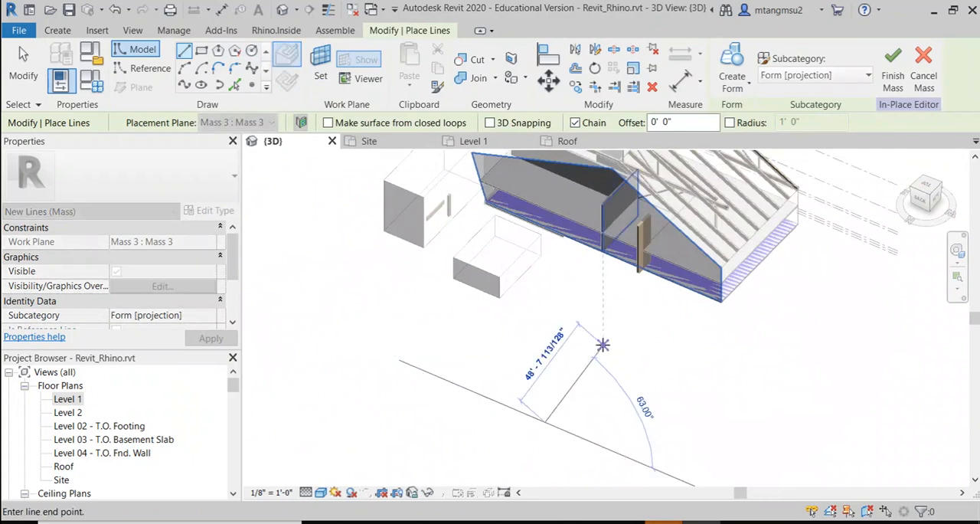
click(603, 337)
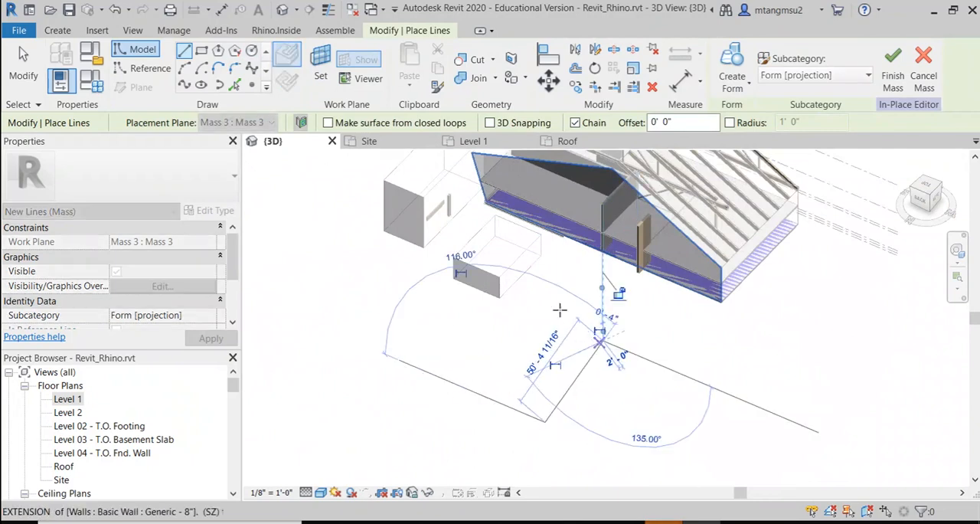
click(530, 225)
click(534, 227)
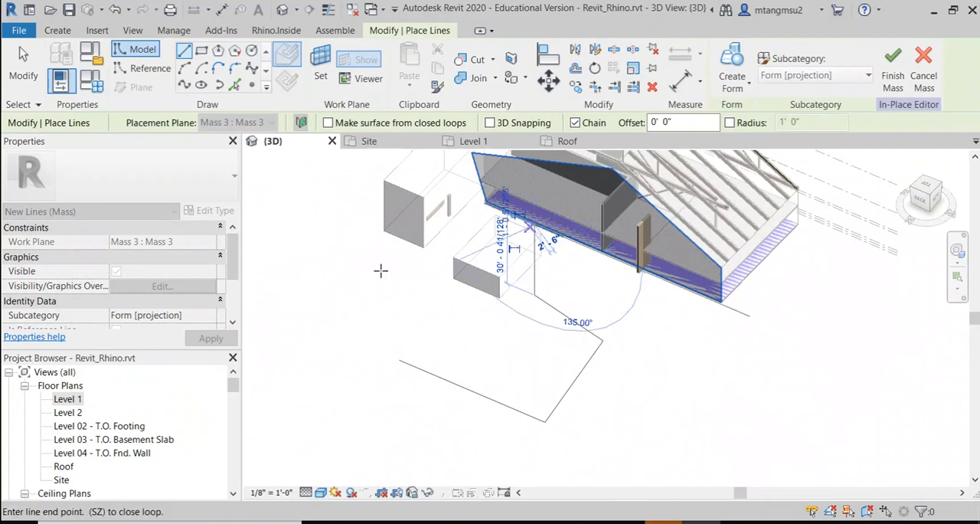
click(341, 277)
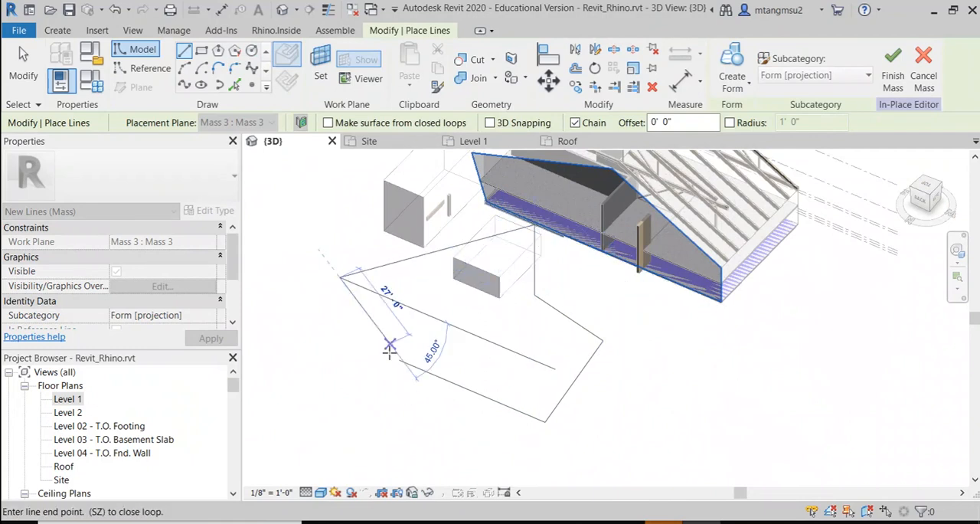
click(399, 360)
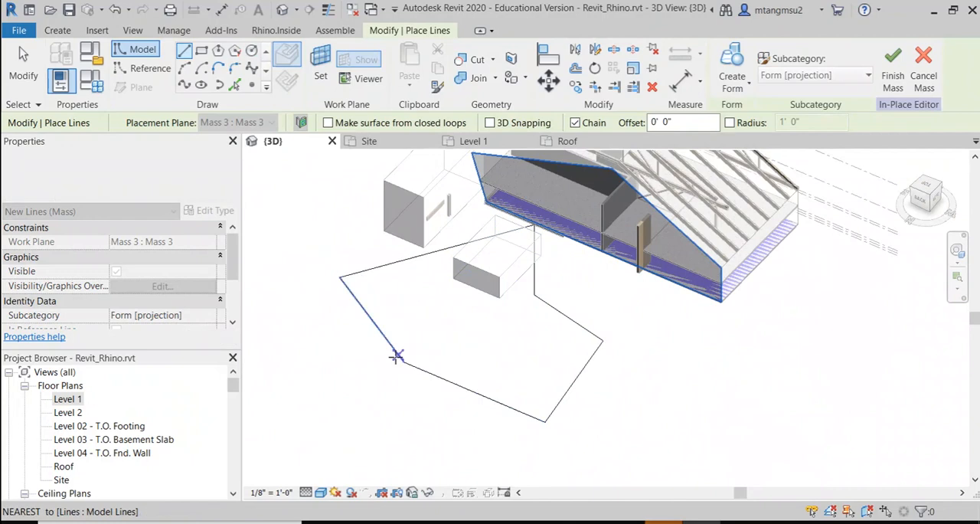
Step: Try to create a form without selecting the full outline, and undo it
shift+middle_drag(507, 346, 453, 317)
scroll(532, 333, down, 1)
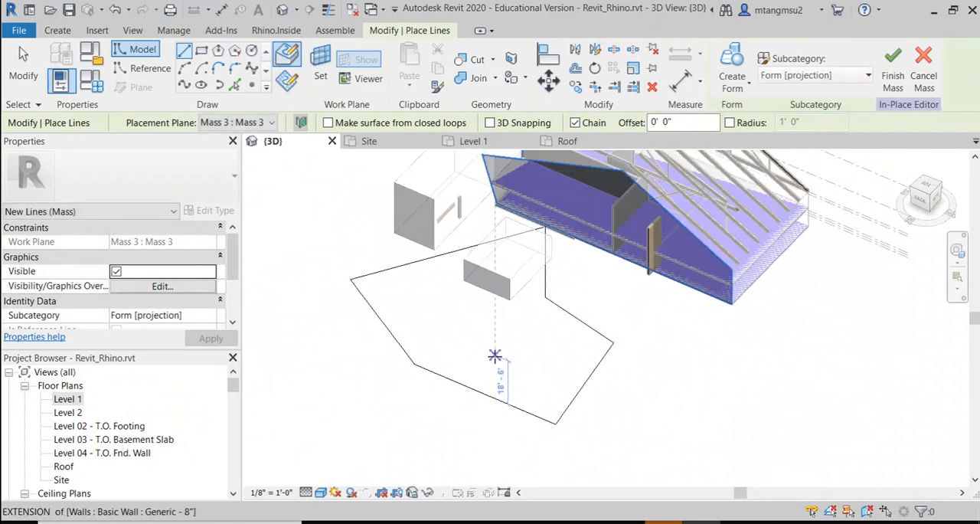
mouse_move(473, 348)
shift+middle_down()
mouse_move(667, 280)
mouse_move(610, 199)
mouse_move(460, 235)
mouse_move(422, 283)
mouse_move(328, 262)
mouse_move(466, 258)
mouse_move(469, 275)
shift+middle_up()
click(737, 91)
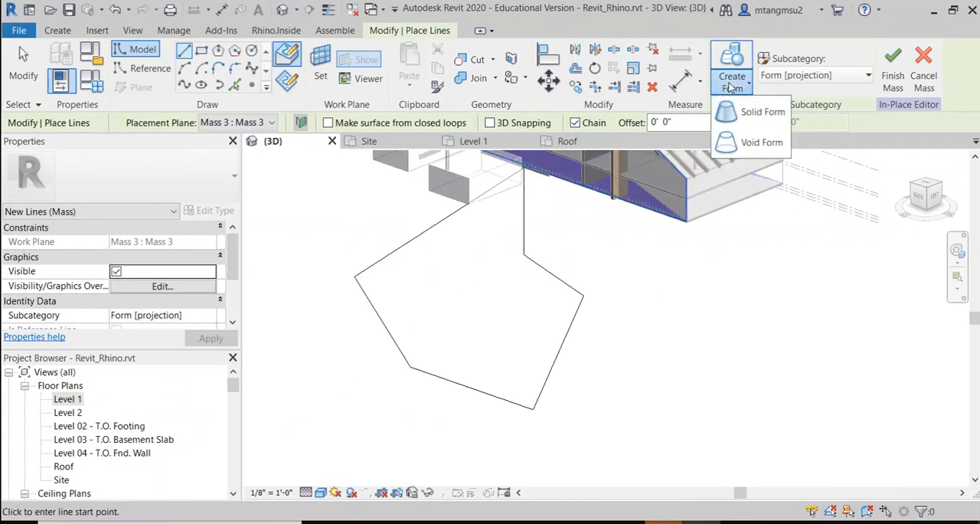
click(747, 137)
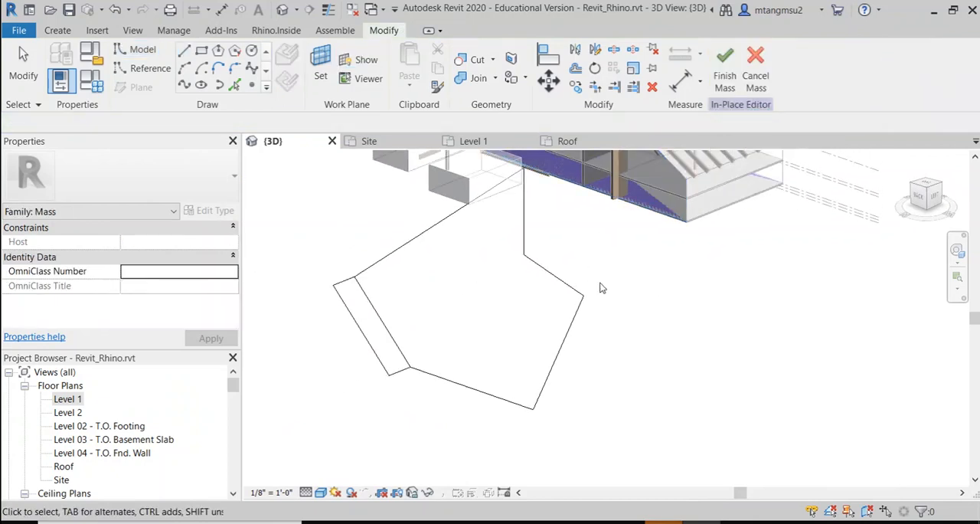
key(ctrl+z)
Step: Select the whole six-line chain and create a solid form from it
key(Tab)
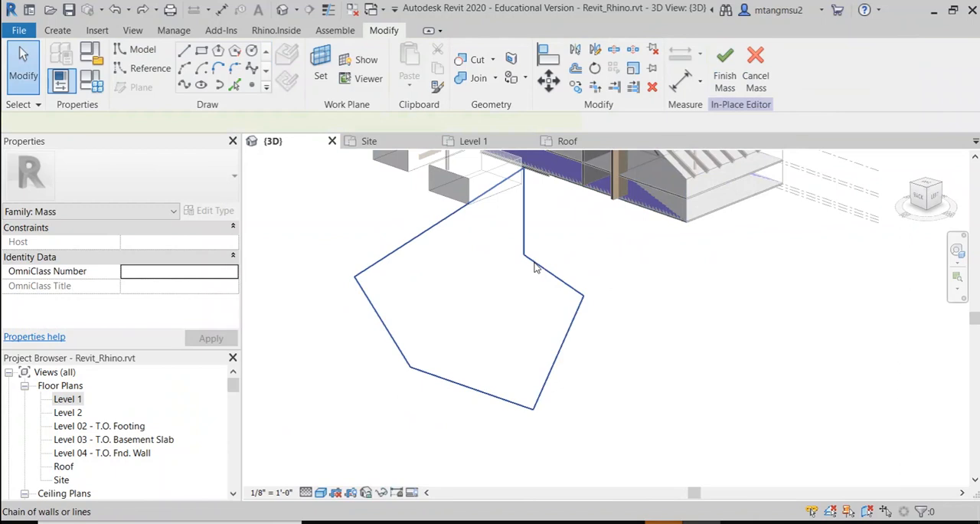
click(536, 267)
click(711, 77)
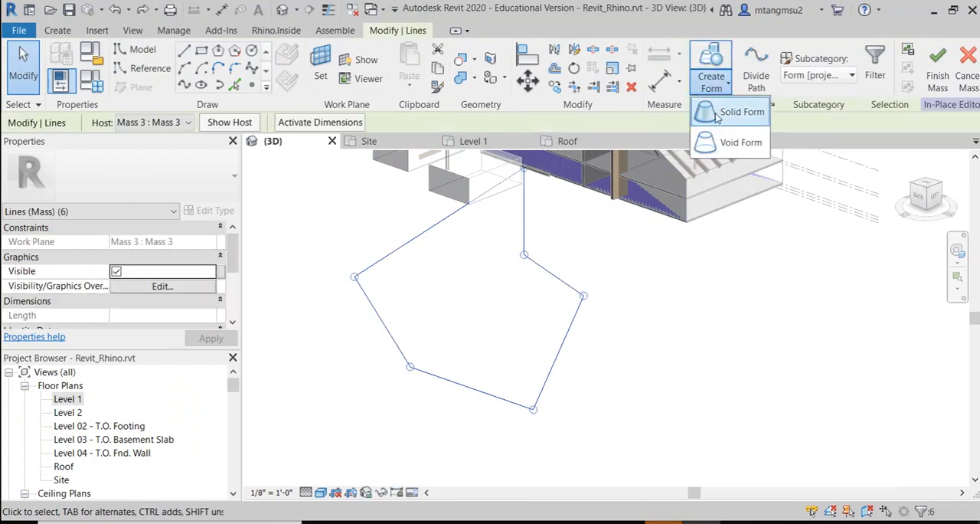
click(716, 115)
Step: Pull the form's front face outward to a depth of about 90' and finish the mass
click(369, 322)
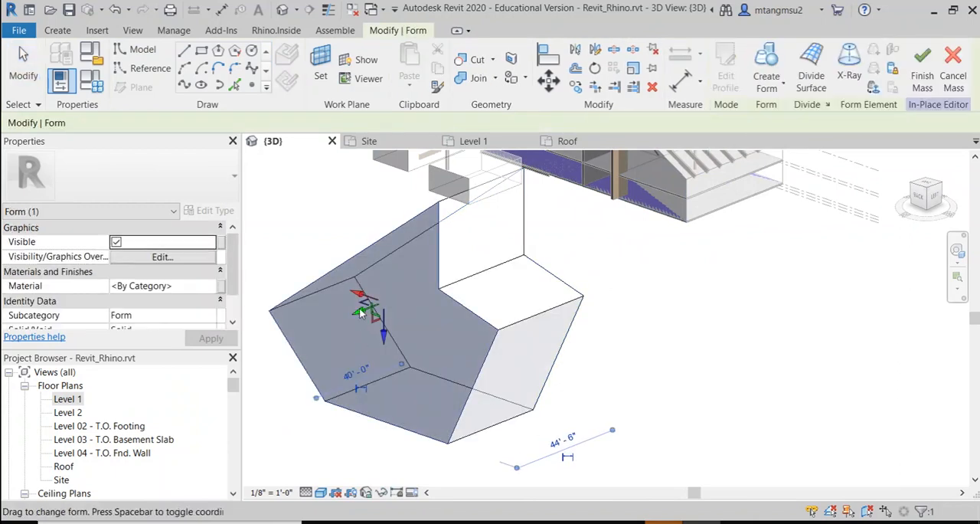
drag(361, 313, 259, 350)
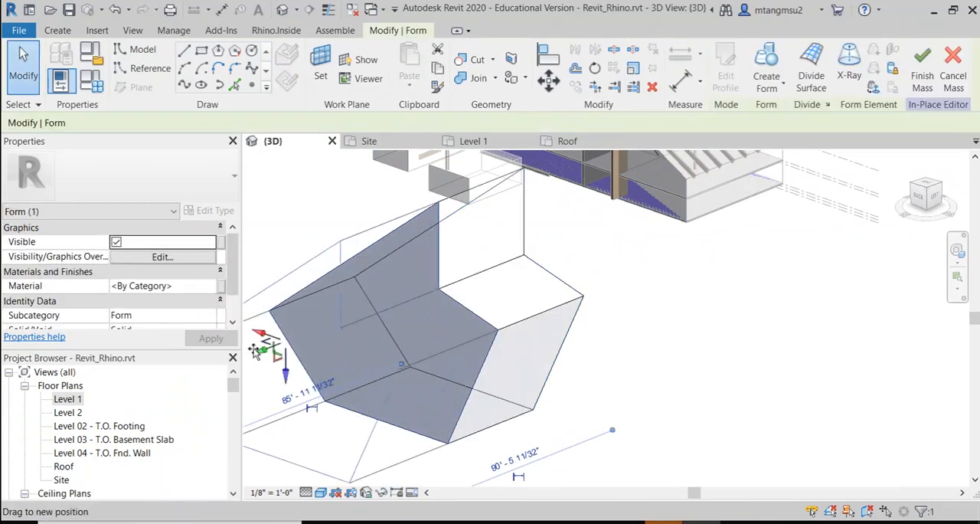
click(922, 83)
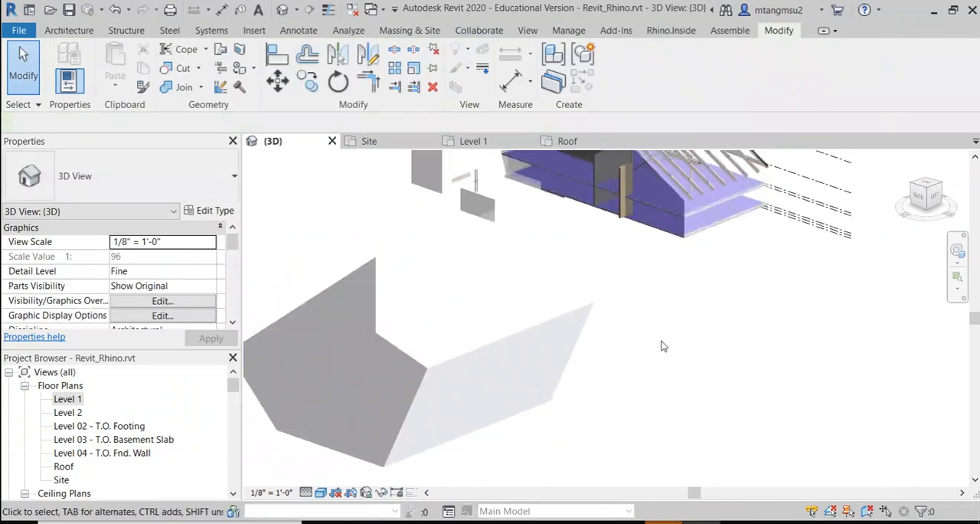
Step: Select the new mass and examine its shape and position relative to the building from another side
scroll(663, 346, down, 2)
shift+middle_drag(663, 346, 480, 333)
click(689, 264)
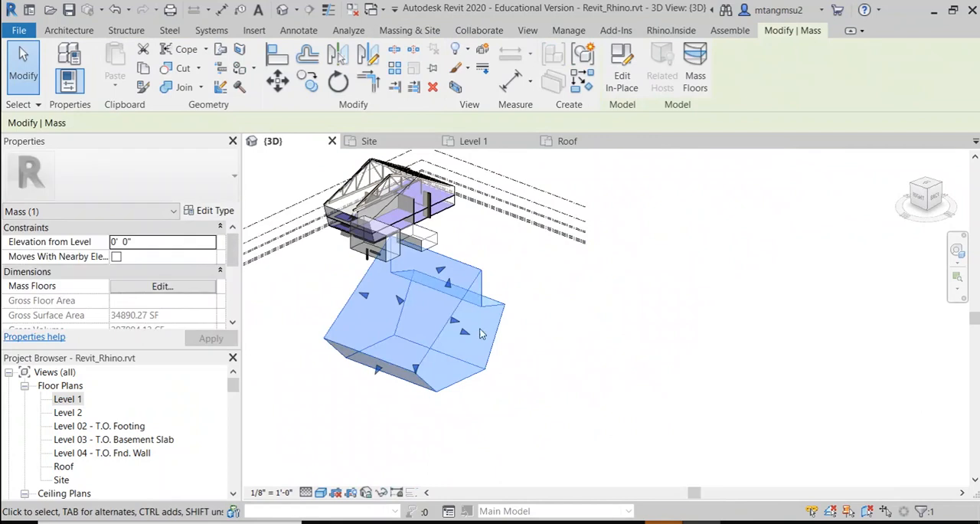
scroll(481, 325, up, 2)
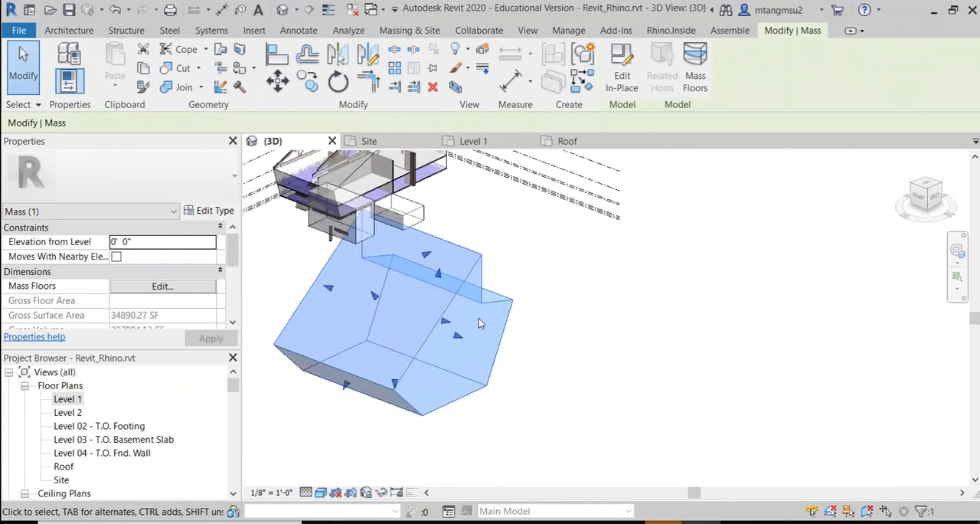
scroll(478, 318, down, 1)
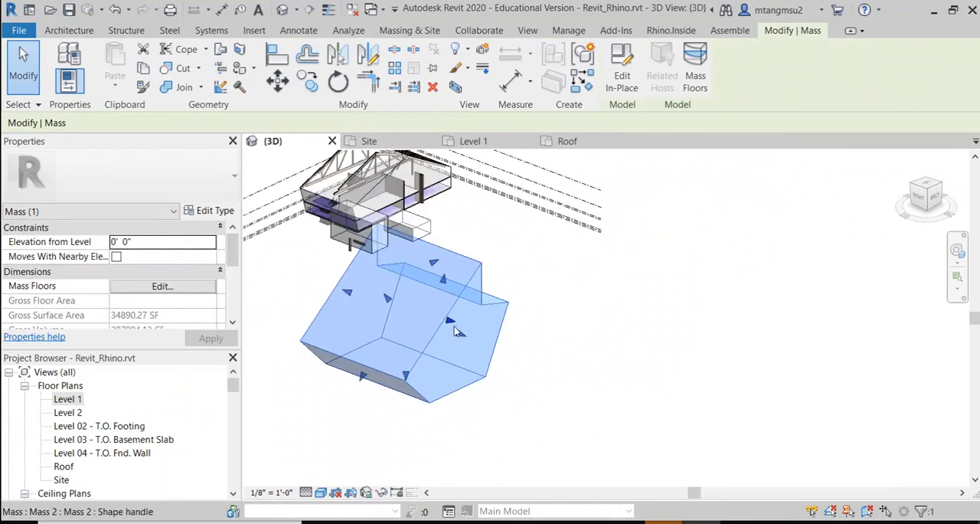
scroll(447, 334, down, 2)
scroll(397, 342, up, 2)
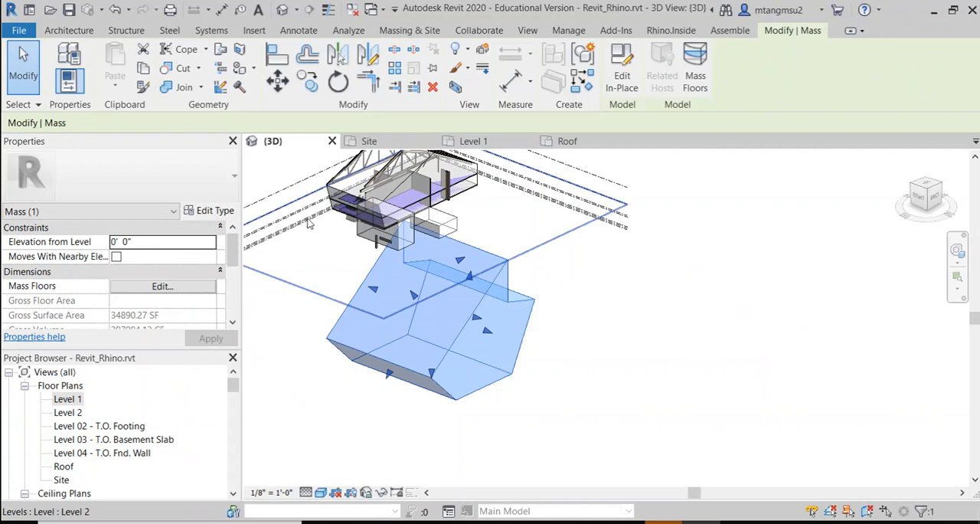
Step: Open the Level 1 floor plan and delete the easternmost diagonal array grid
double_click(70, 399)
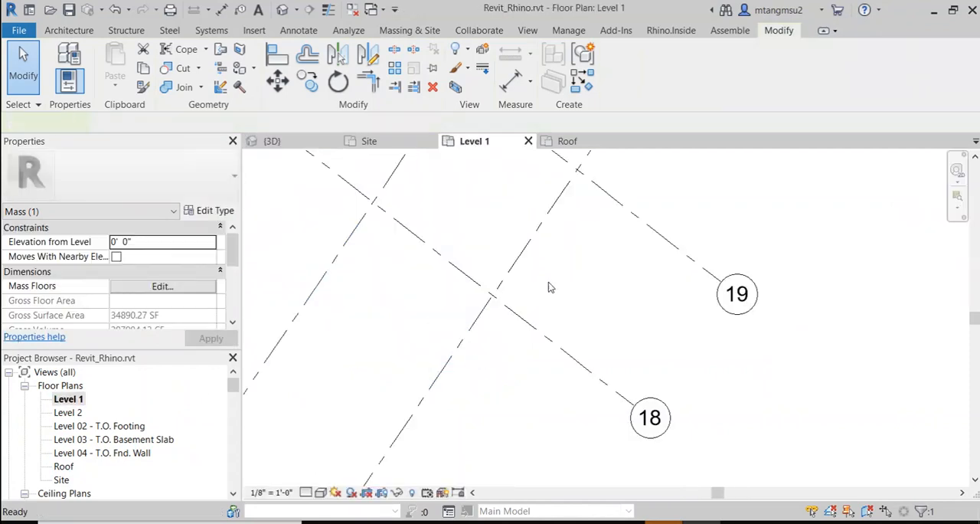
scroll(553, 282, down, 5)
scroll(474, 300, up, 5)
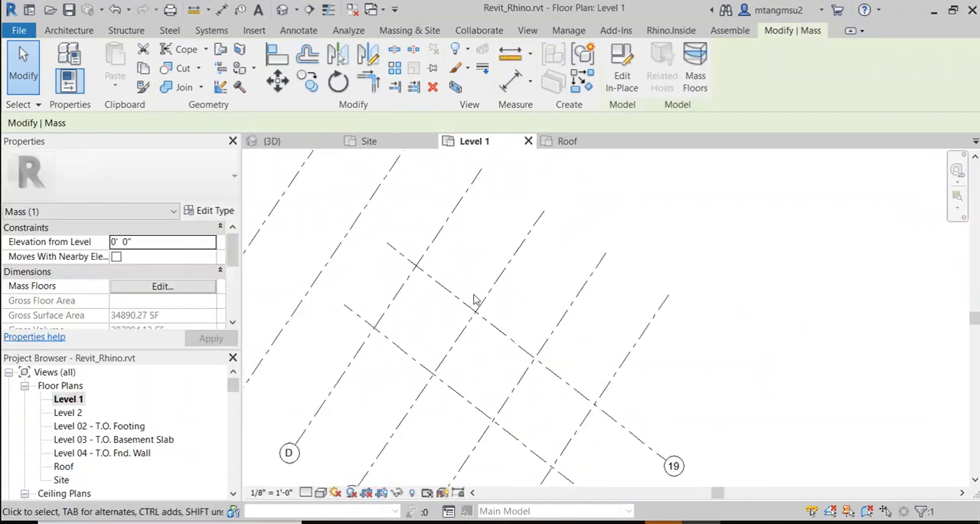
scroll(473, 299, down, 3)
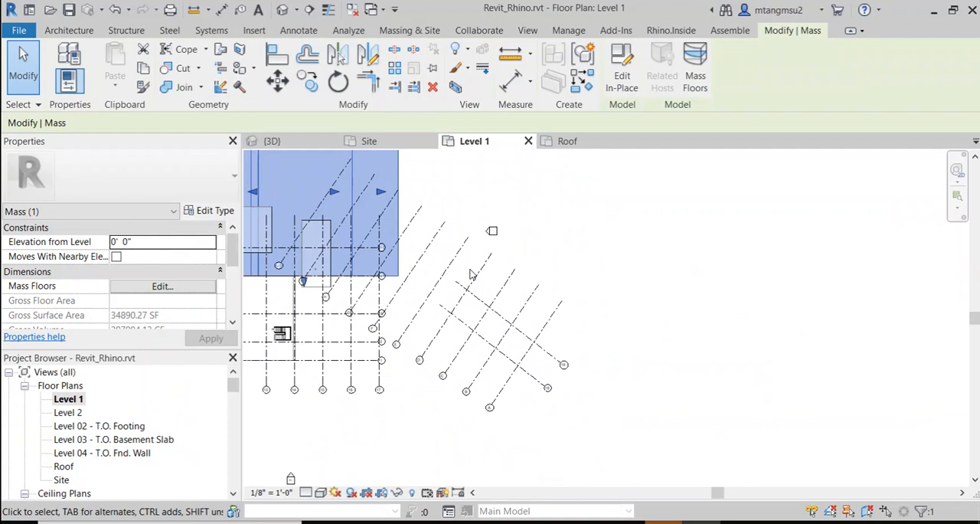
middle_drag(462, 310, 478, 282)
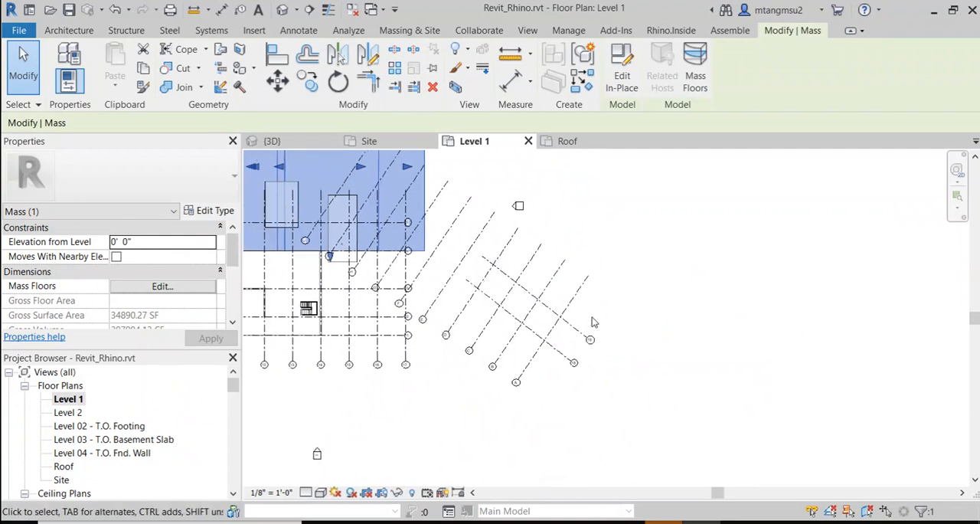
click(573, 301)
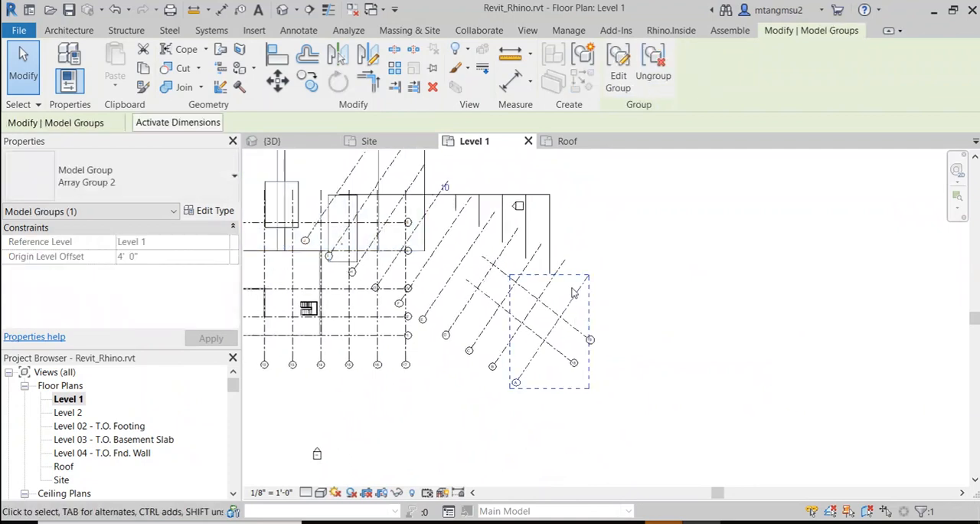
key(Delete)
Step: Delete the next three diagonal array grids together with crossing grids 18 and 19
click(562, 276)
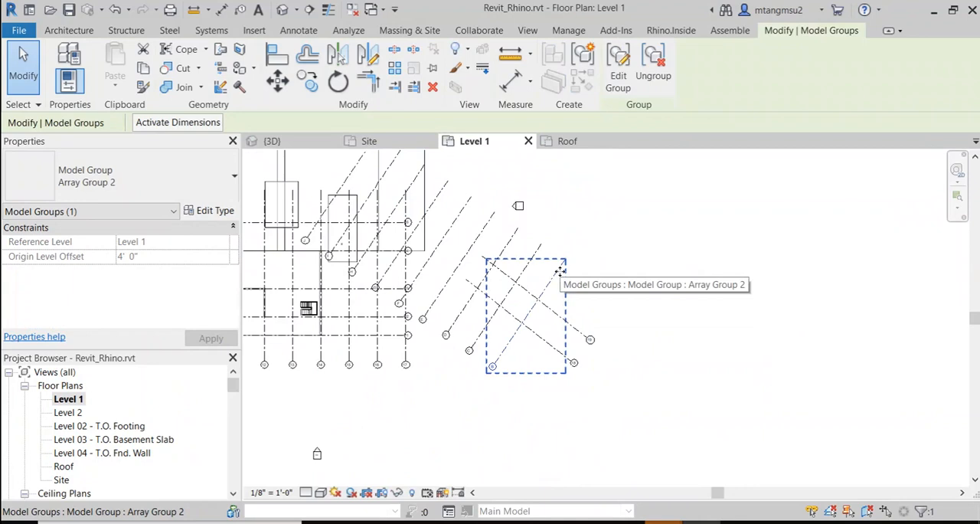
key(Delete)
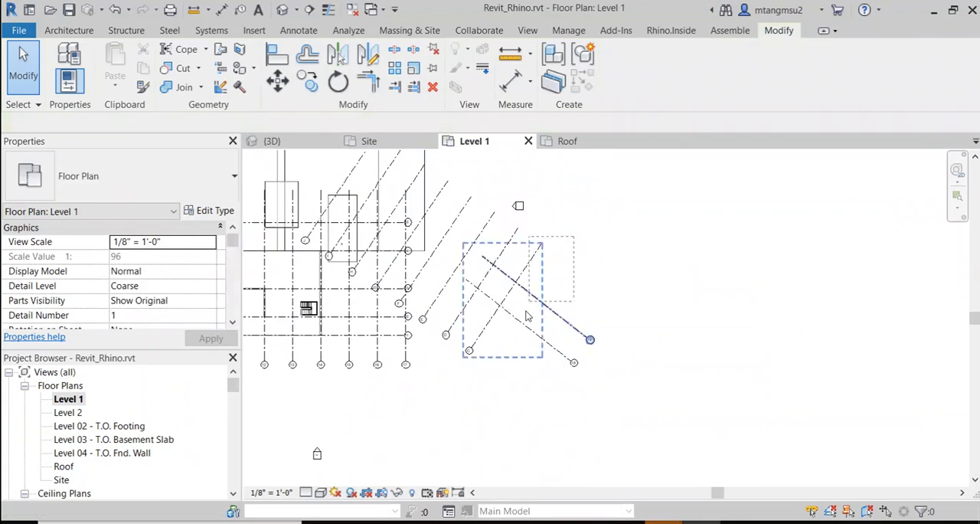
click(486, 362)
key(Delete)
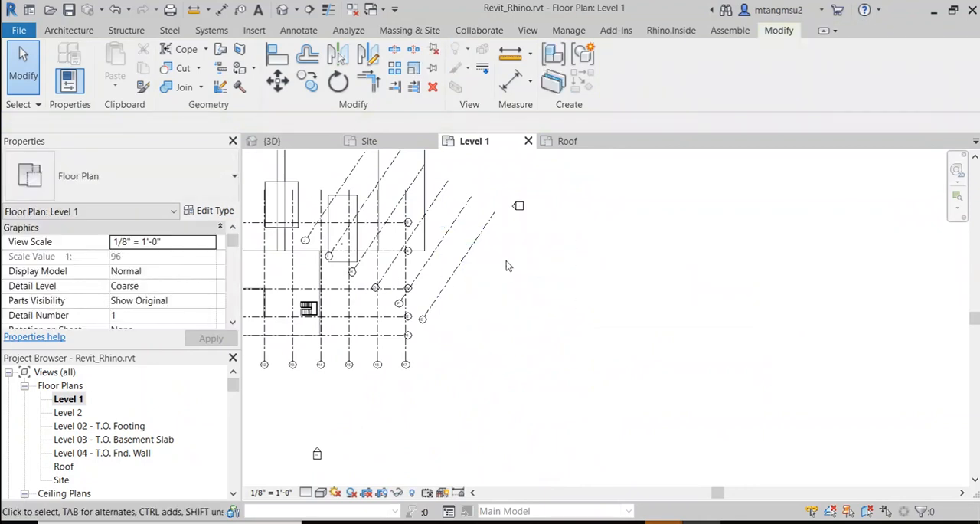
Step: Delete two more diagonal array grids from the middle of the remaining row, near the building's east edge
right_click(547, 368)
click(511, 241)
scroll(493, 242, down, 3)
middle_drag(482, 229, 515, 307)
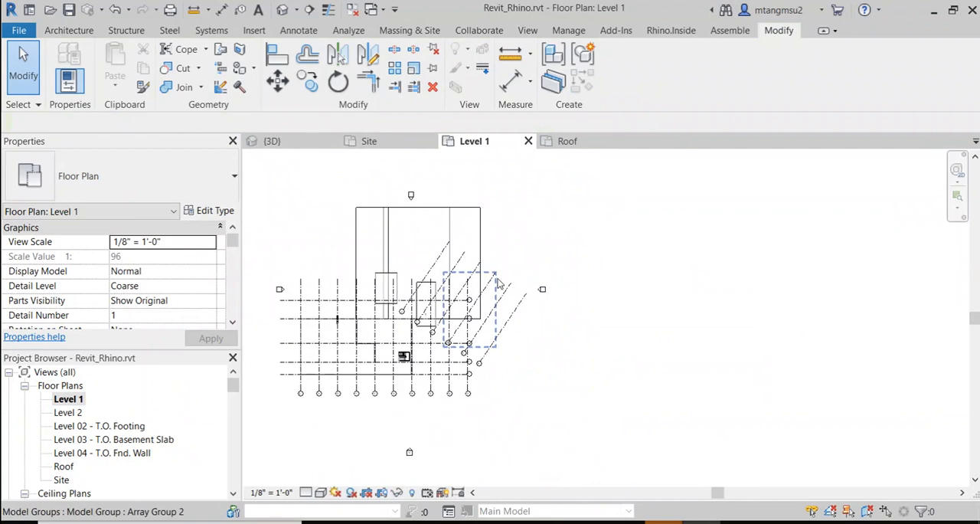
scroll(499, 283, up, 2)
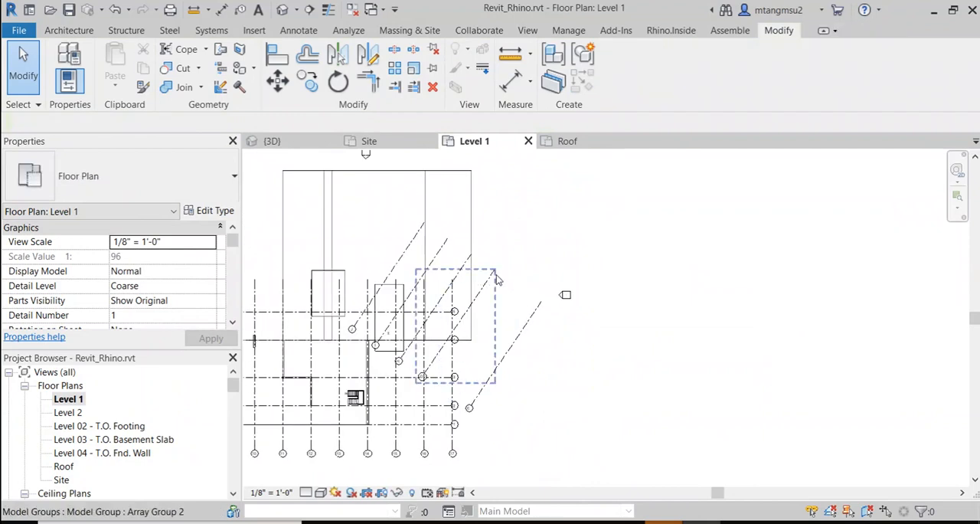
click(498, 276)
key(Delete)
Step: Delete the last four diagonal array grids, three crossing the mass and one east of the building
click(419, 245)
key(Delete)
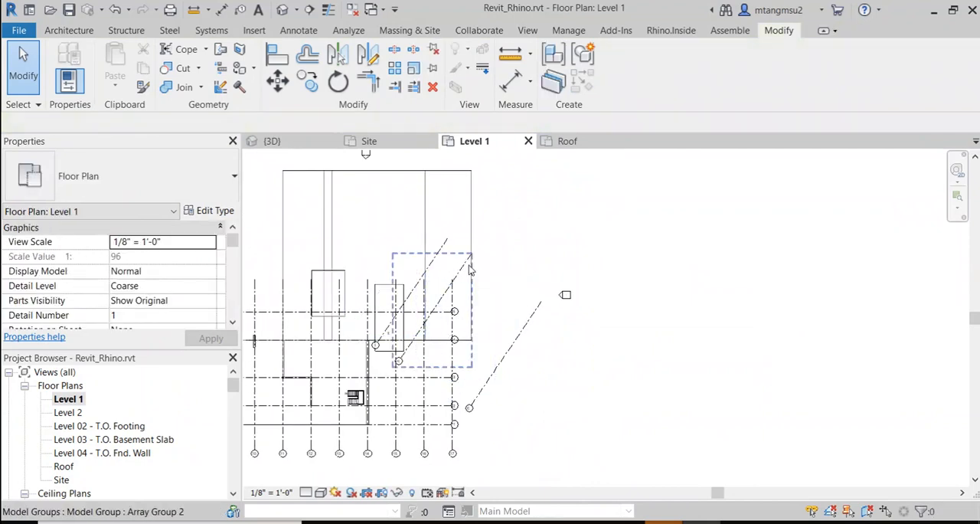
click(447, 248)
key(Delete)
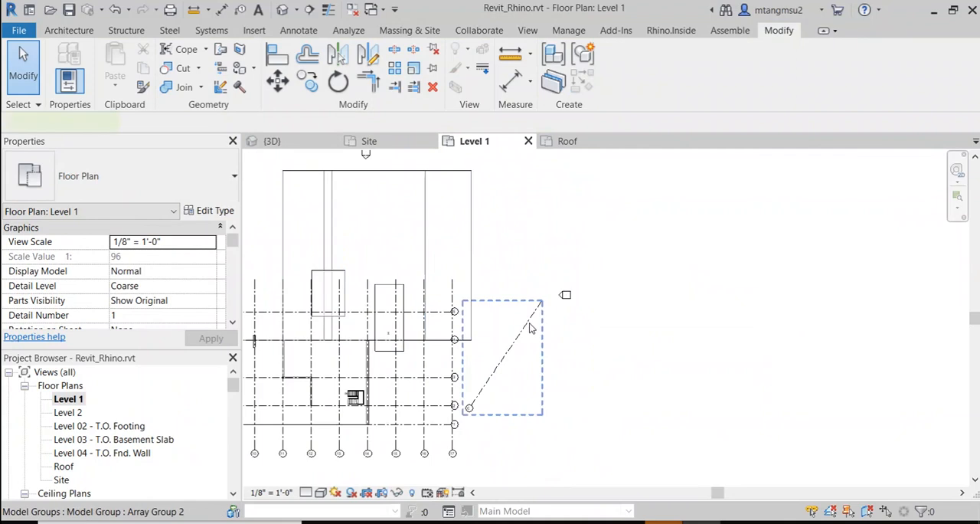
click(532, 327)
key(Delete)
scroll(544, 353, down, 3)
middle_drag(560, 351, 615, 299)
scroll(450, 302, up, 1)
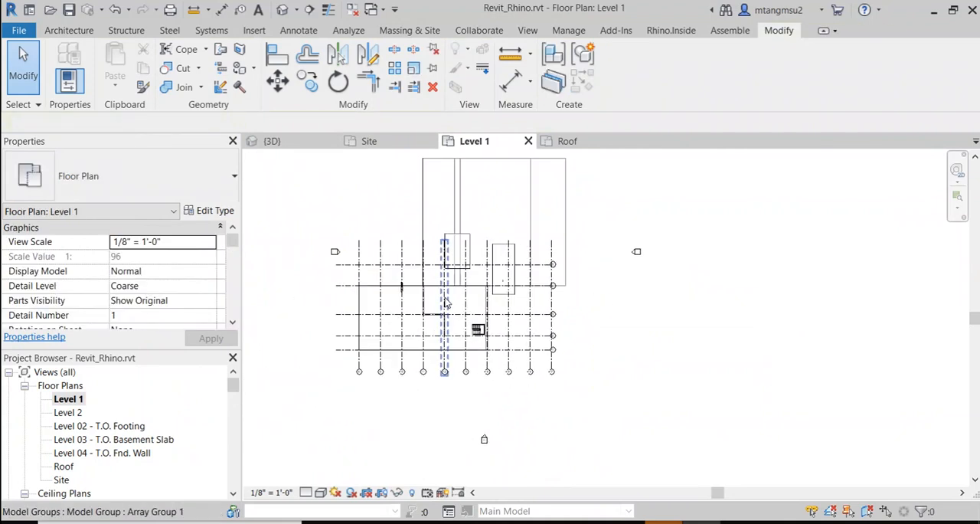
scroll(448, 302, up, 2)
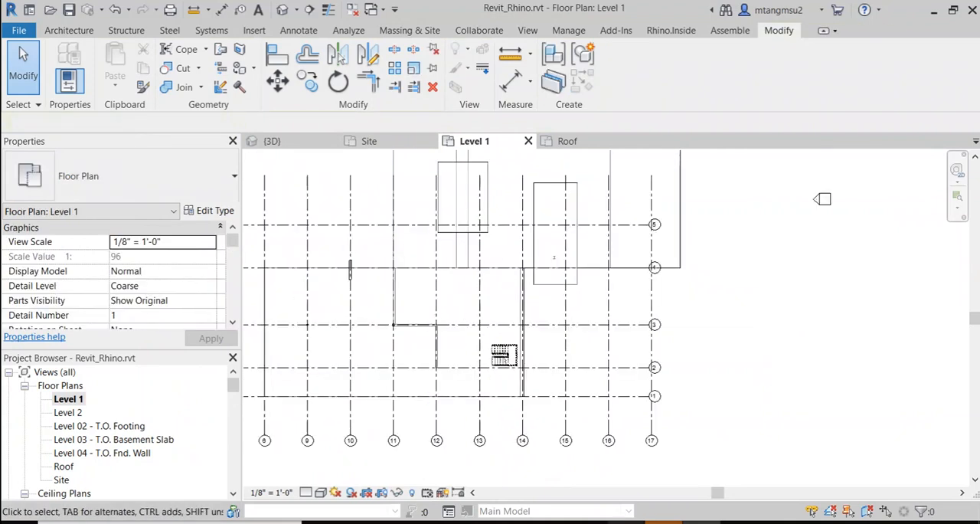
Step: Switch to the ARCH4001_fa21_schedule document in Google Docs, highlight "working plan" in the Revit tricks list, and return to Revit
click(627, 522)
click(352, 325)
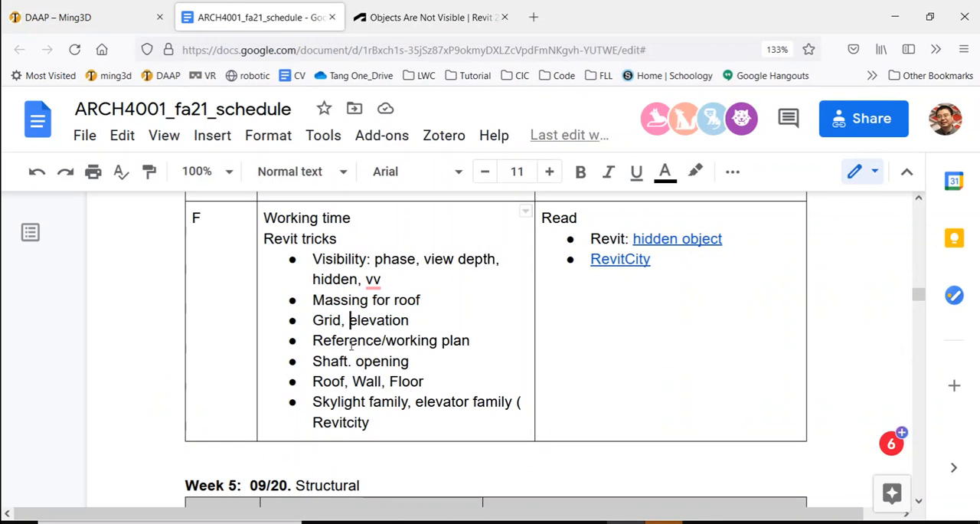
drag(391, 346, 473, 337)
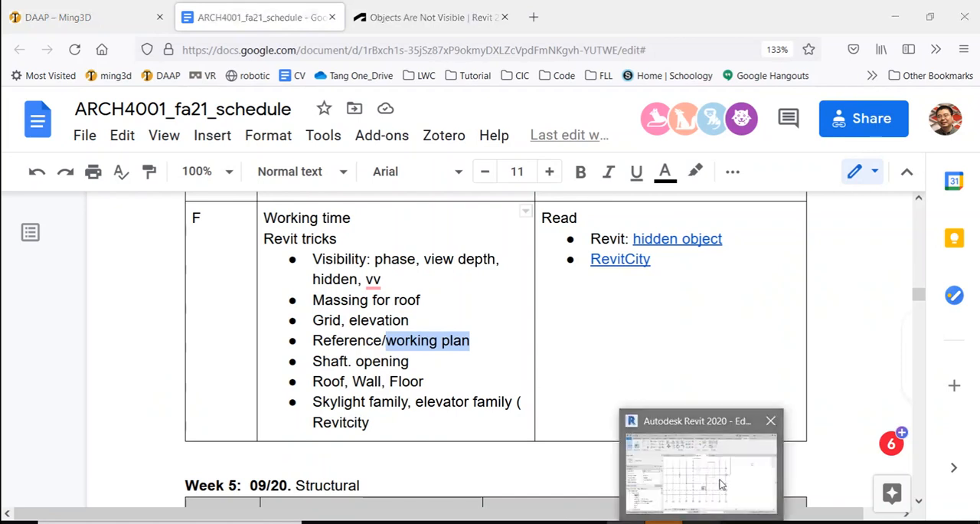
click(700, 467)
Step: Switch to the Teams meeting, check the meeting chat for messages, and minimize the meeting
mouse_move(663, 523)
click(733, 434)
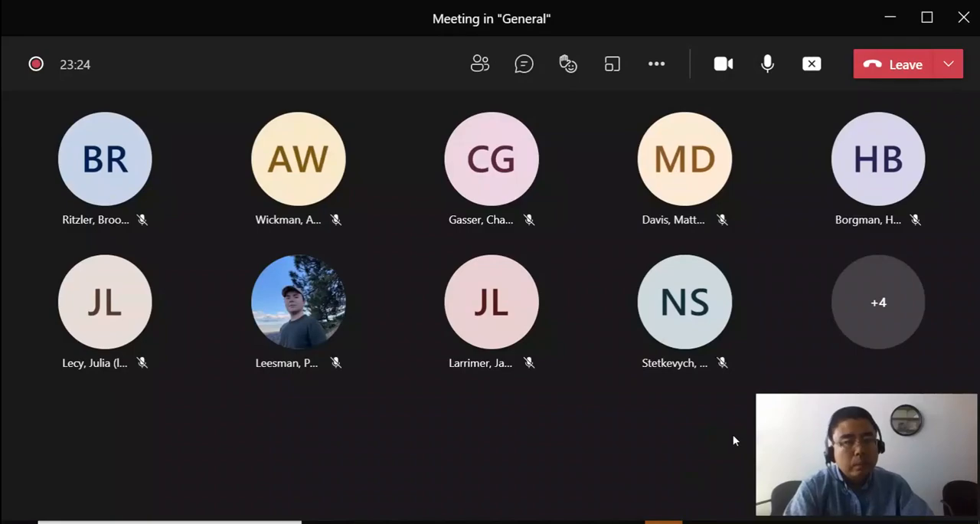
click(525, 66)
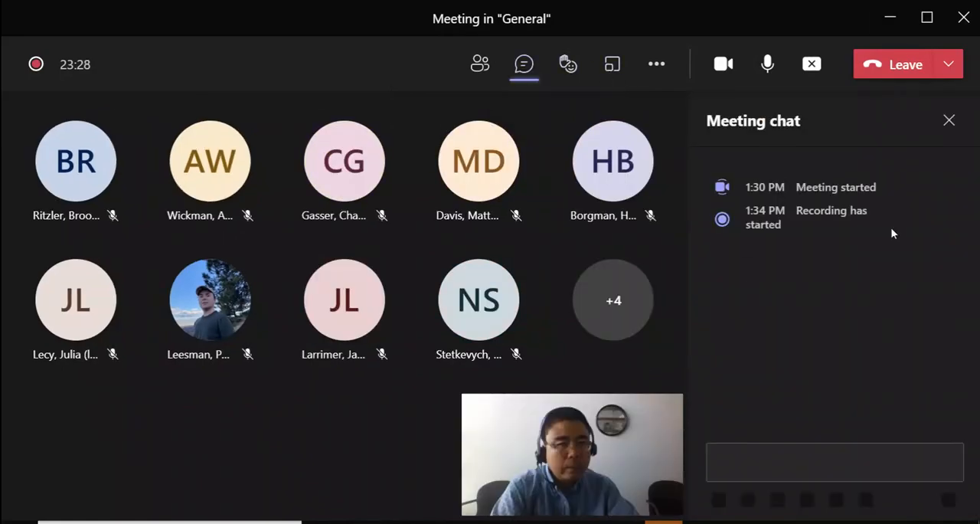
click(891, 17)
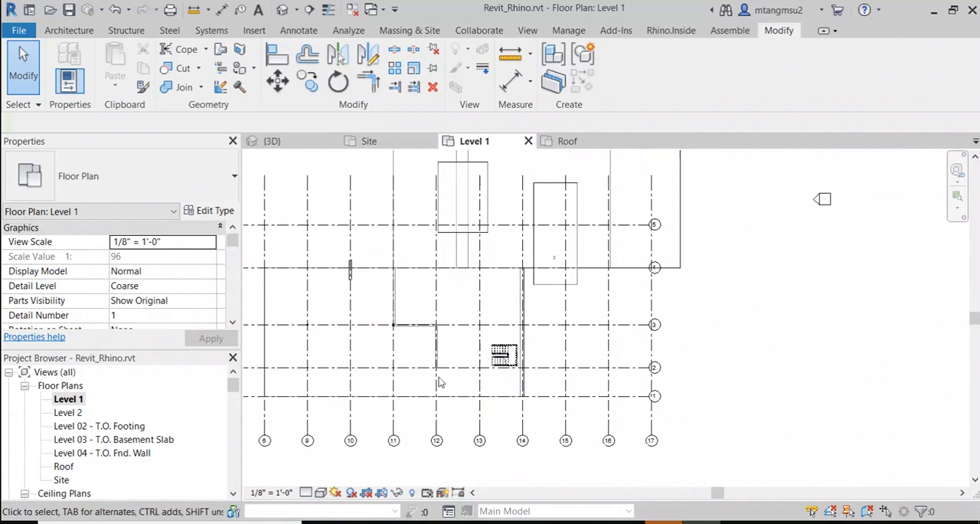
Step: Open the default 3D view, select the large in-place mass, and examine it against the building
scroll(368, 343, down, 1)
middle_drag(368, 317, 472, 311)
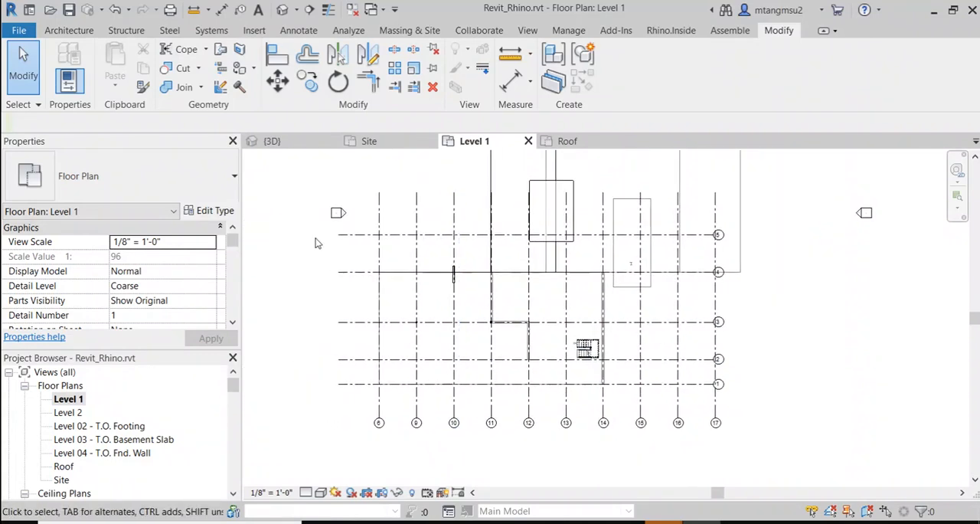
click(283, 10)
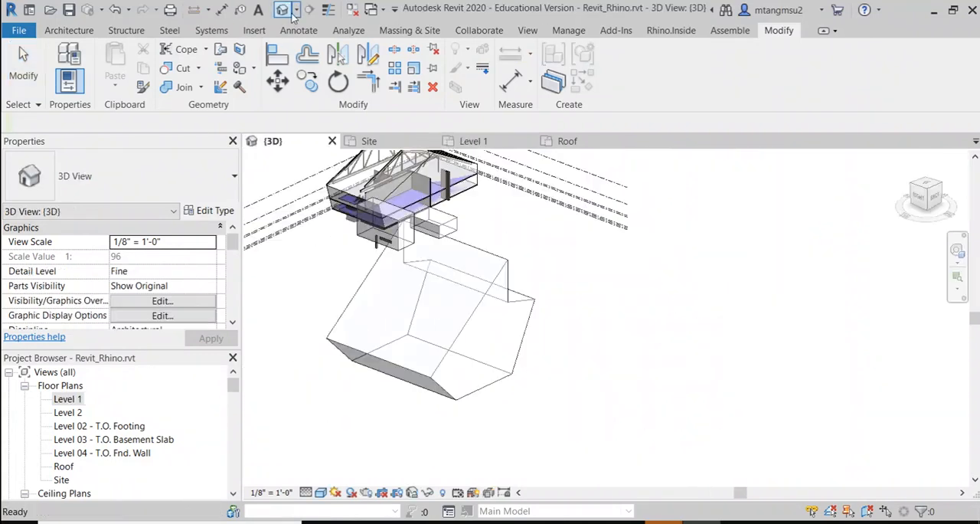
middle_drag(557, 286, 561, 328)
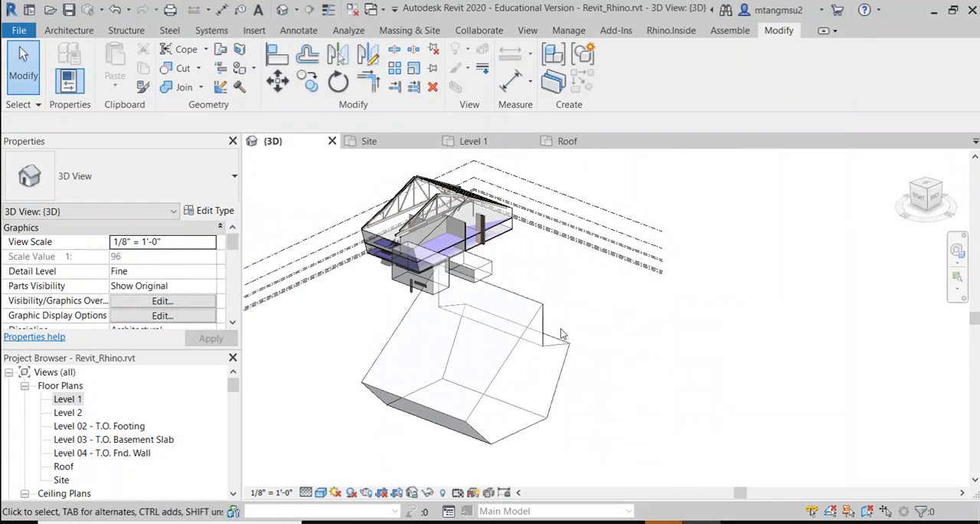
scroll(560, 330, up, 1)
click(535, 306)
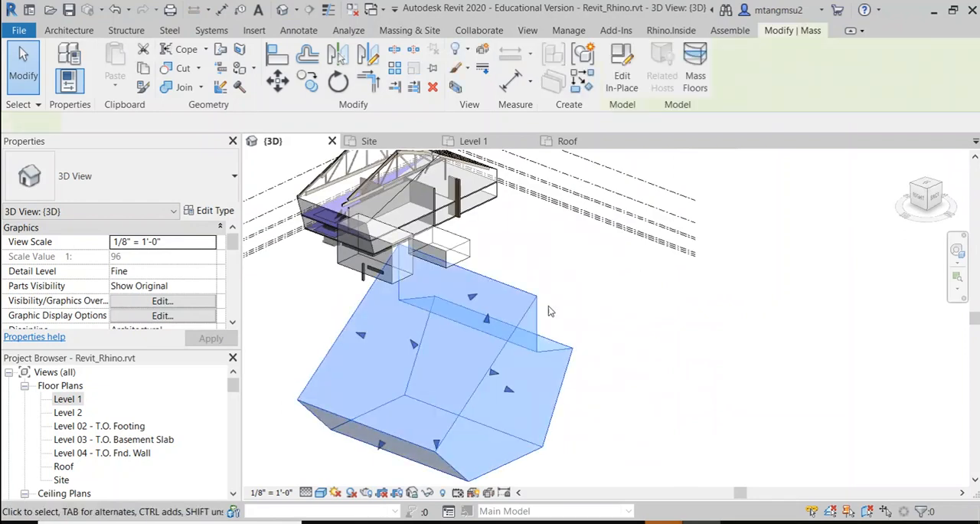
scroll(579, 321, down, 1)
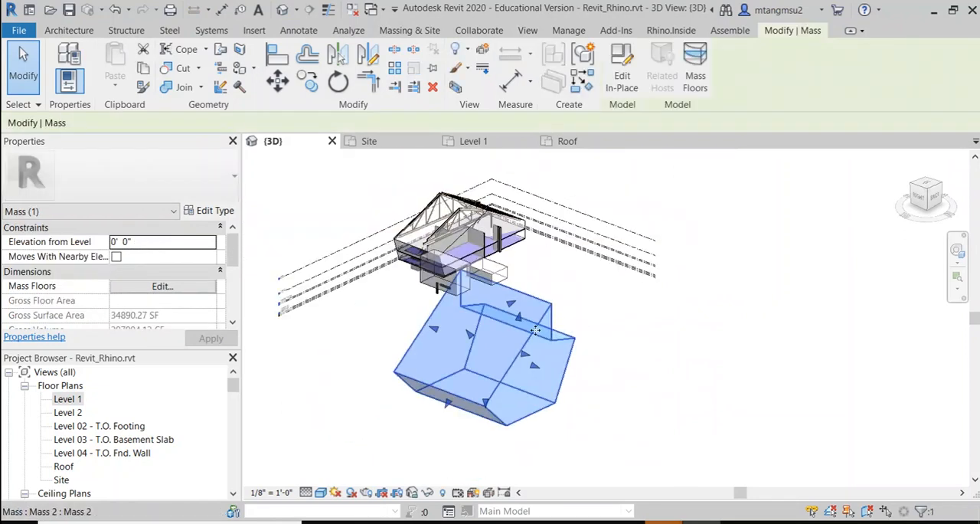
scroll(533, 334, up, 2)
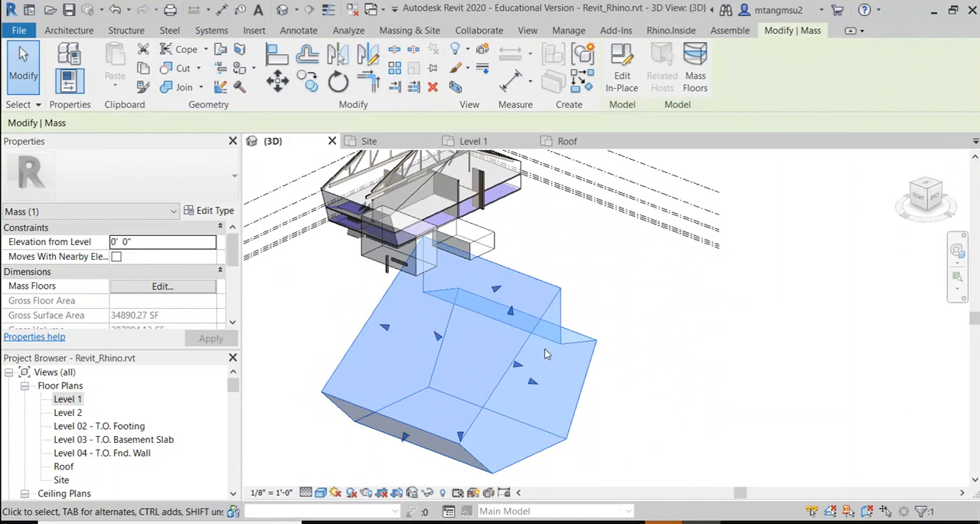
scroll(545, 348, up, 1)
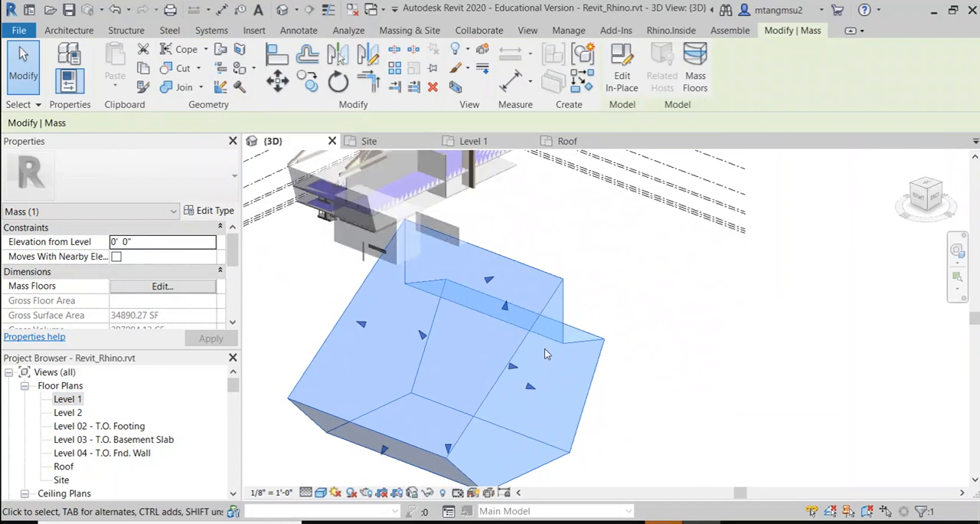
Step: Start opening a file and browse to the ARCH4001 folder on the Desktop
click(18, 30)
key(Escape)
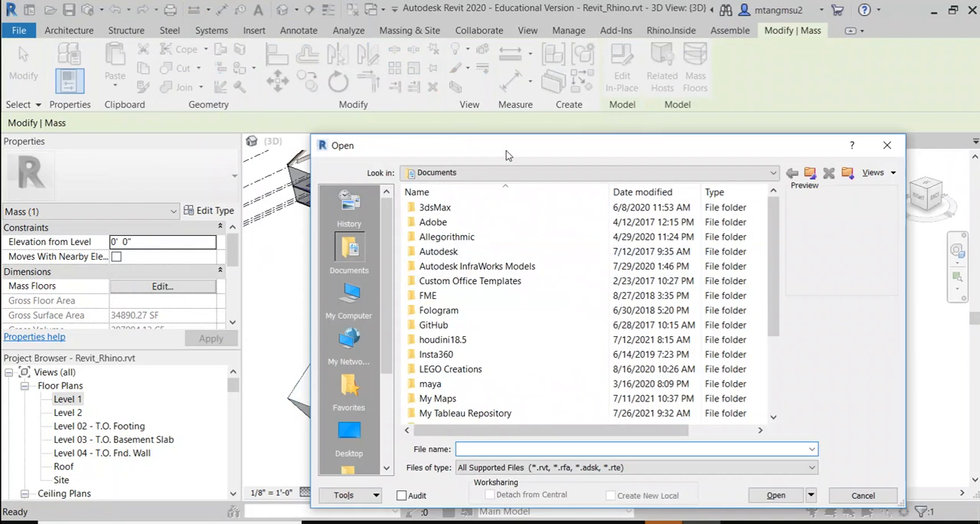
drag(510, 153, 383, 98)
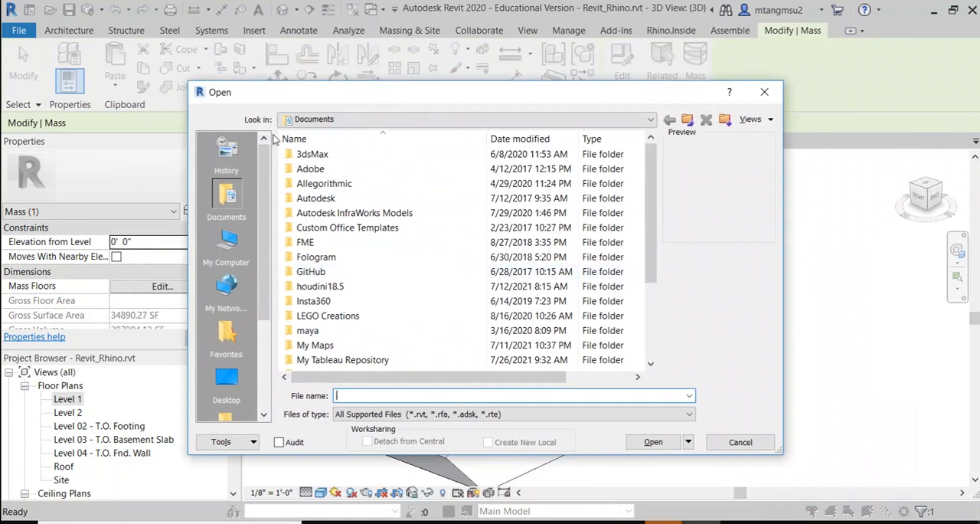
click(233, 262)
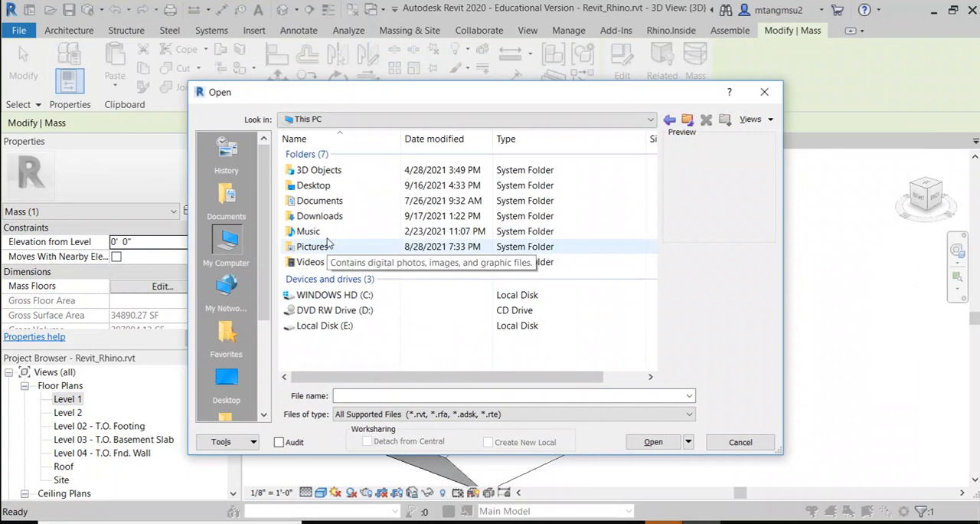
double_click(331, 185)
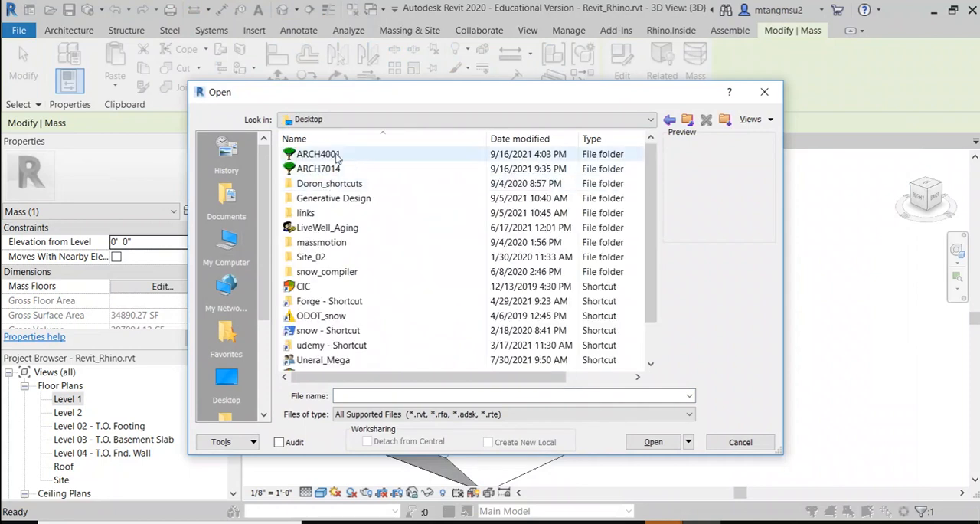
double_click(328, 156)
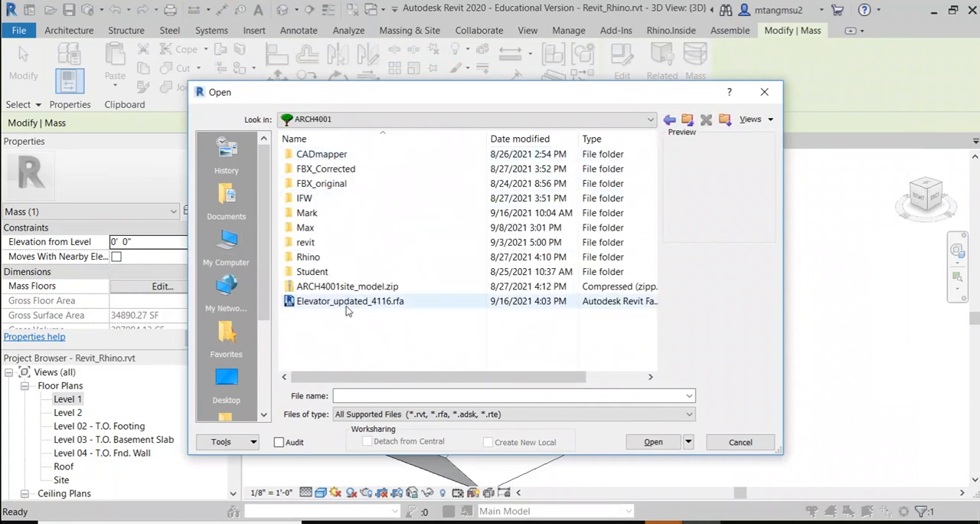
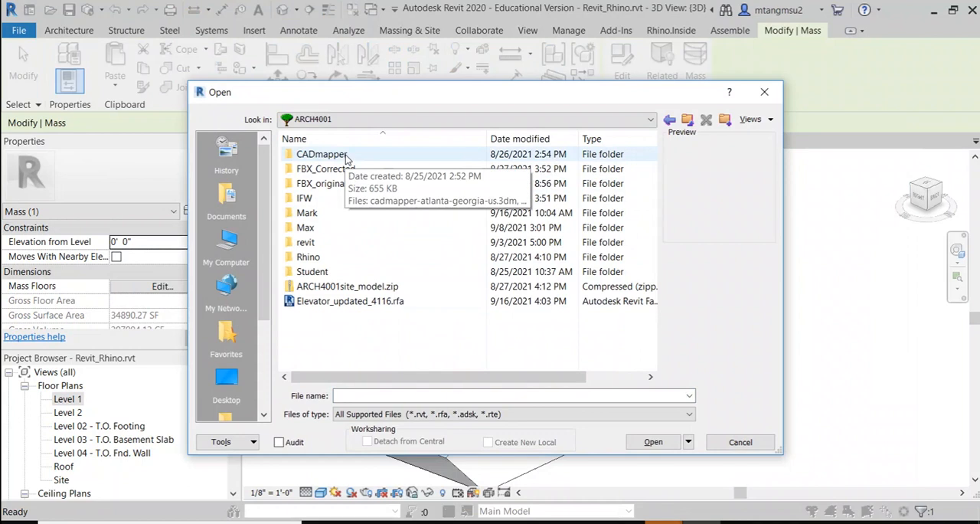
double_click(335, 242)
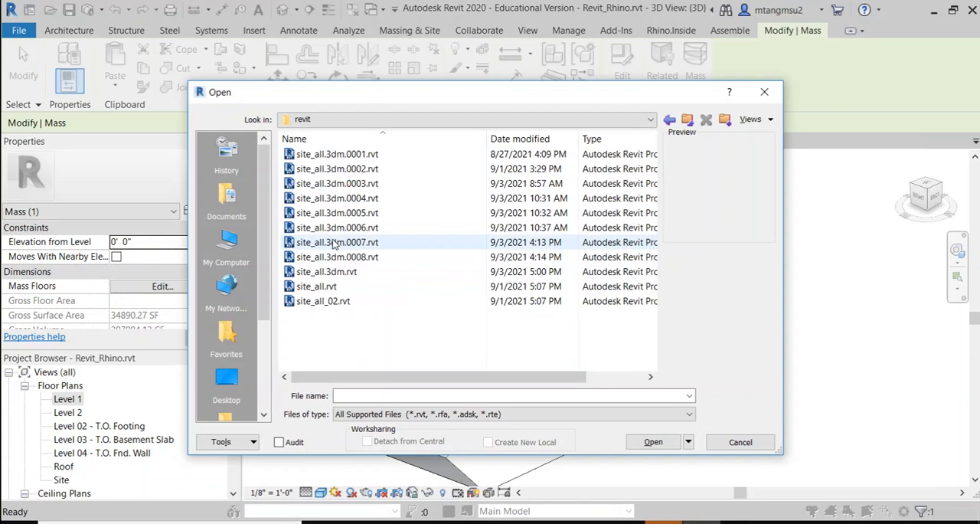
click(688, 120)
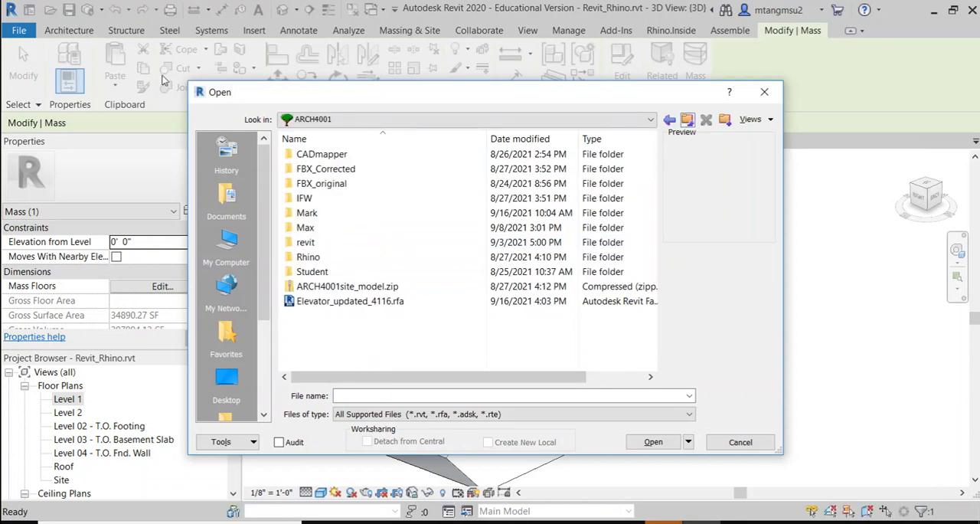
key(Escape)
key(Escape)
Step: Open the recent project Revit_envelop.rvt and frame its floor slabs and walls in the 3D view
click(18, 31)
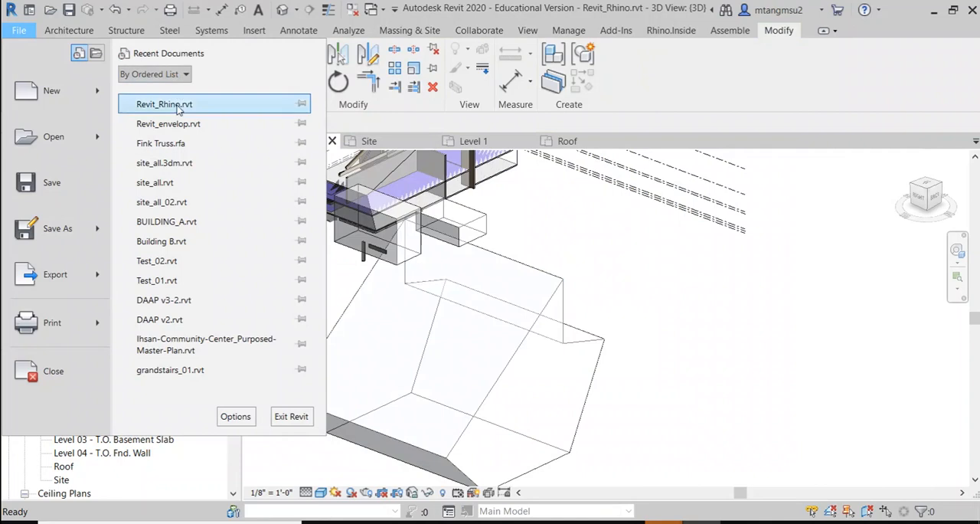
click(176, 122)
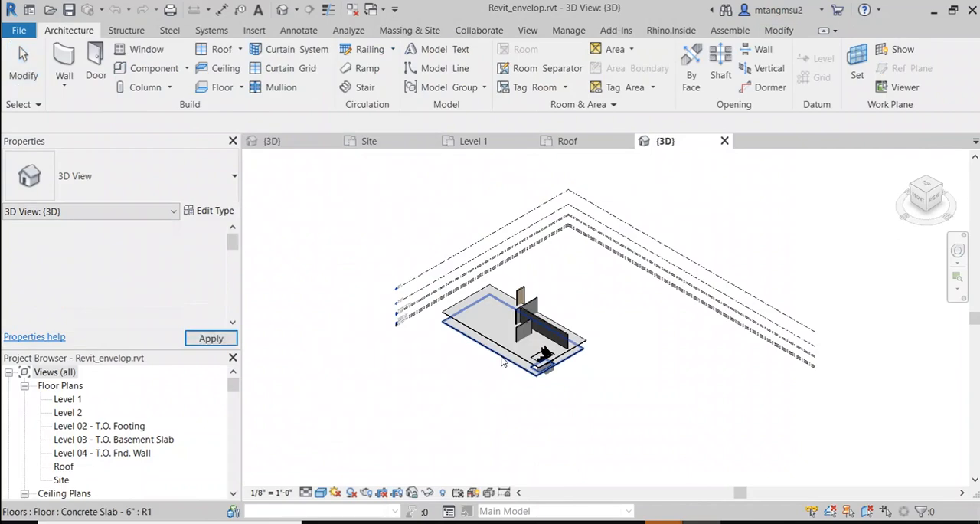
scroll(509, 369, down, 2)
scroll(531, 357, up, 6)
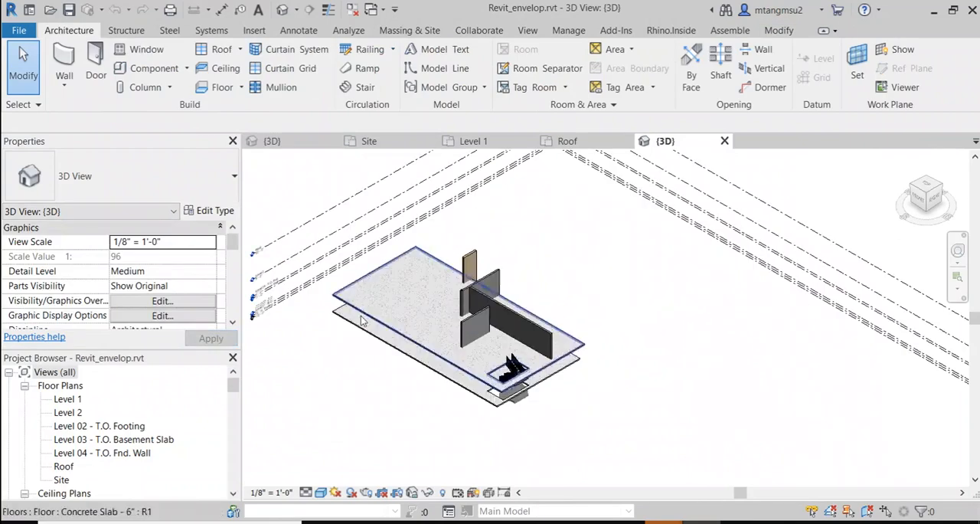
middle_drag(404, 389, 394, 372)
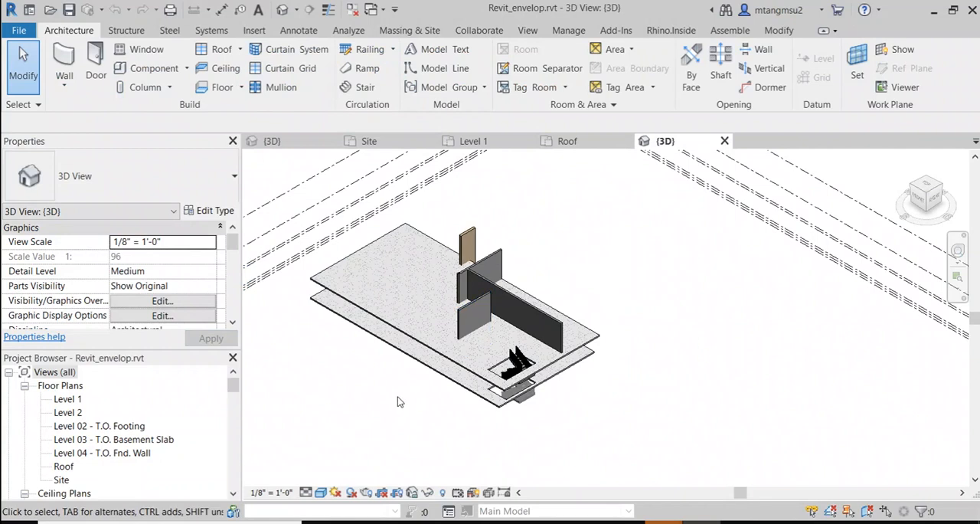
Step: Turn on Show Mass Form and Floors in the 3D view
click(409, 31)
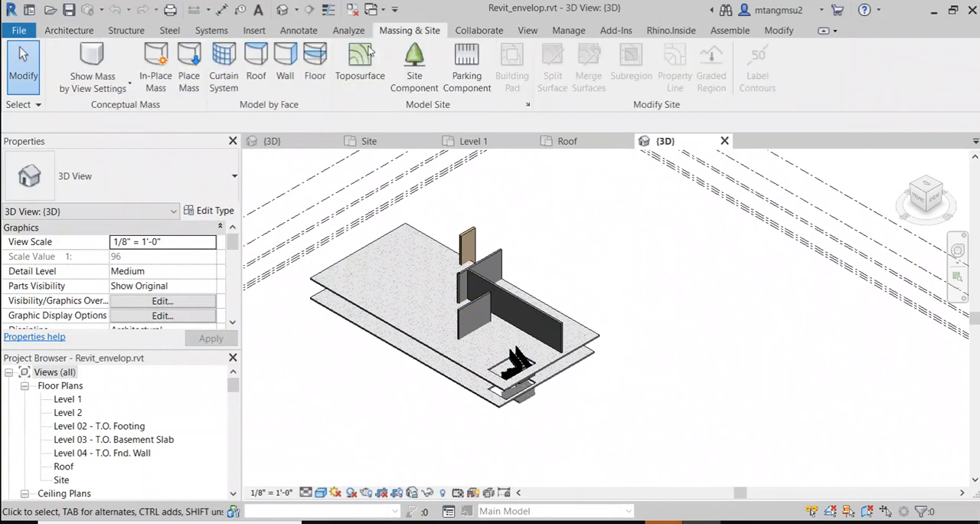
click(97, 68)
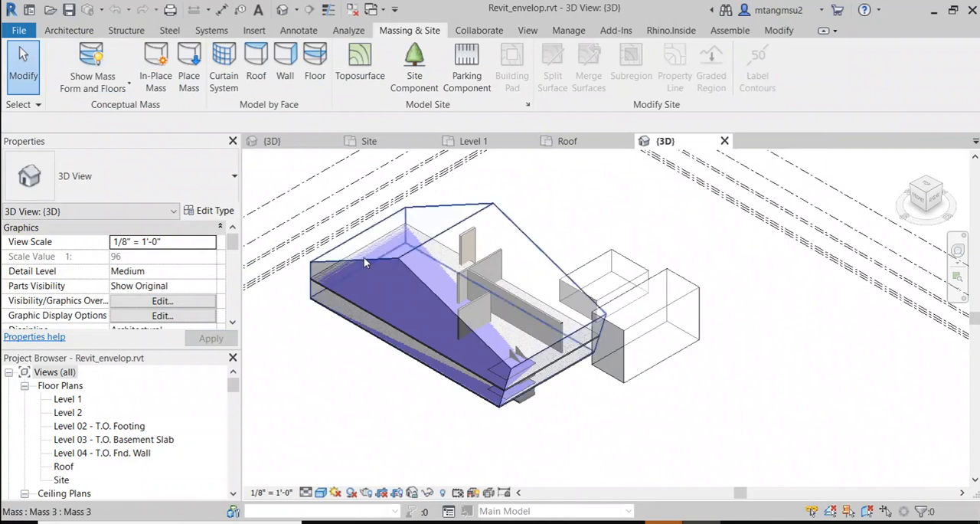
scroll(422, 282, up, 3)
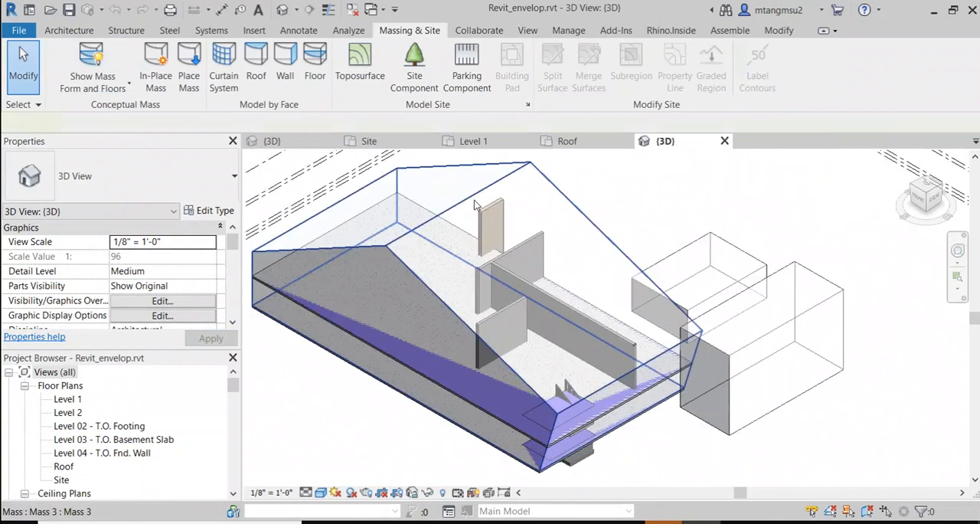
Step: Select the large gabled mass around the slabs and examine how its mass floors relate to the building
click(333, 291)
scroll(378, 379, up, 1)
middle_drag(400, 381, 490, 330)
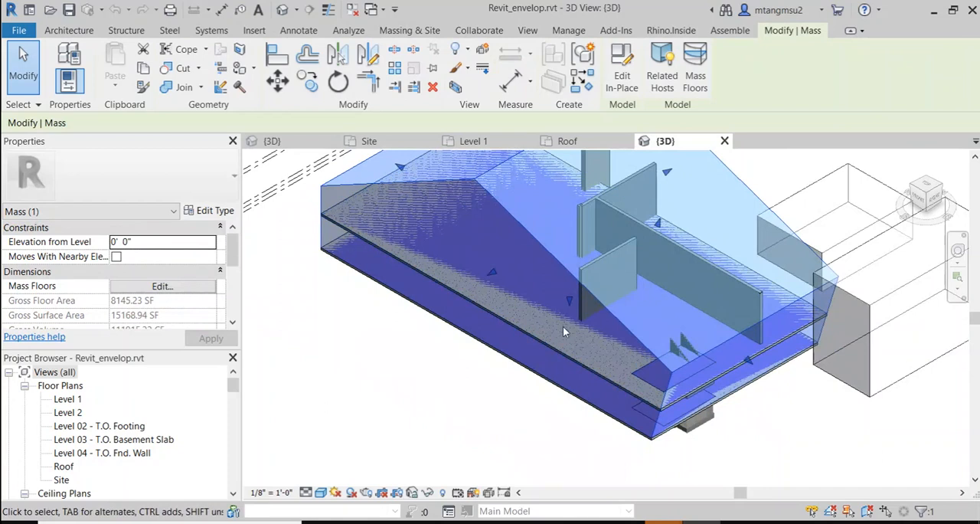
scroll(562, 326, down, 3)
shift+middle_drag(578, 230, 316, 172)
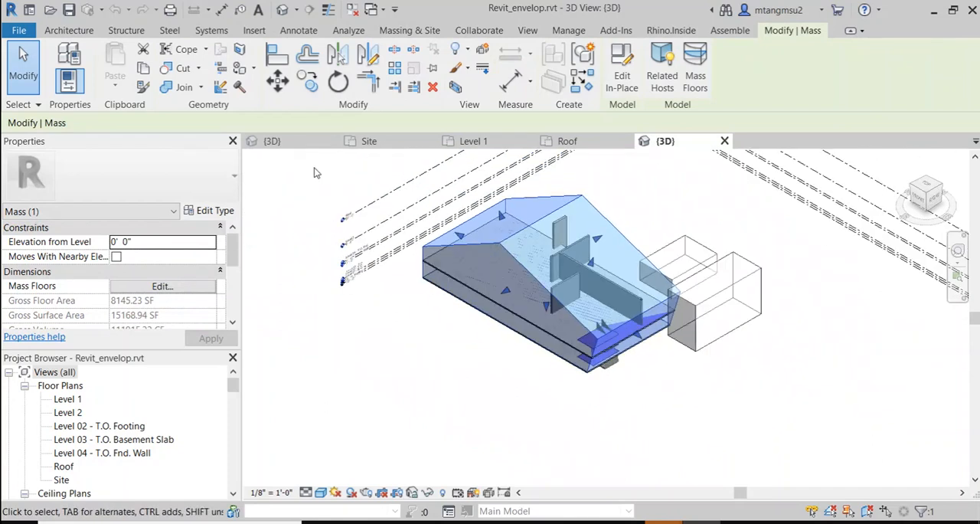
scroll(429, 279, up, 2)
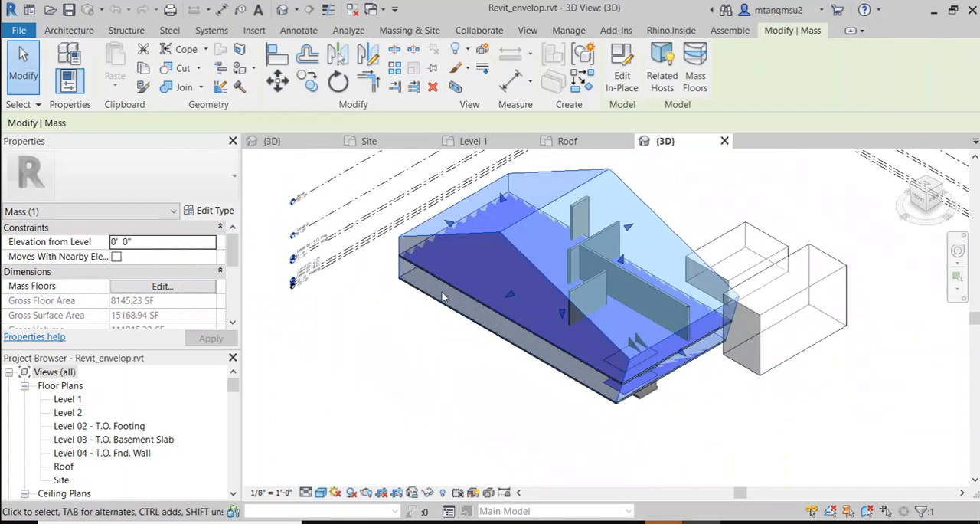
key(Escape)
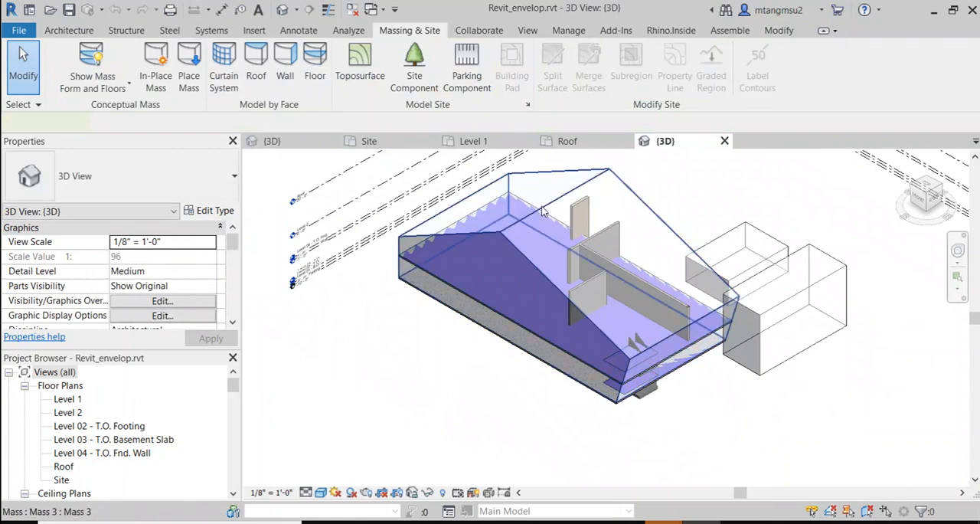
Step: Copy the large gabled mass about 85'-6" away from the building, perpendicular to its long side
click(541, 292)
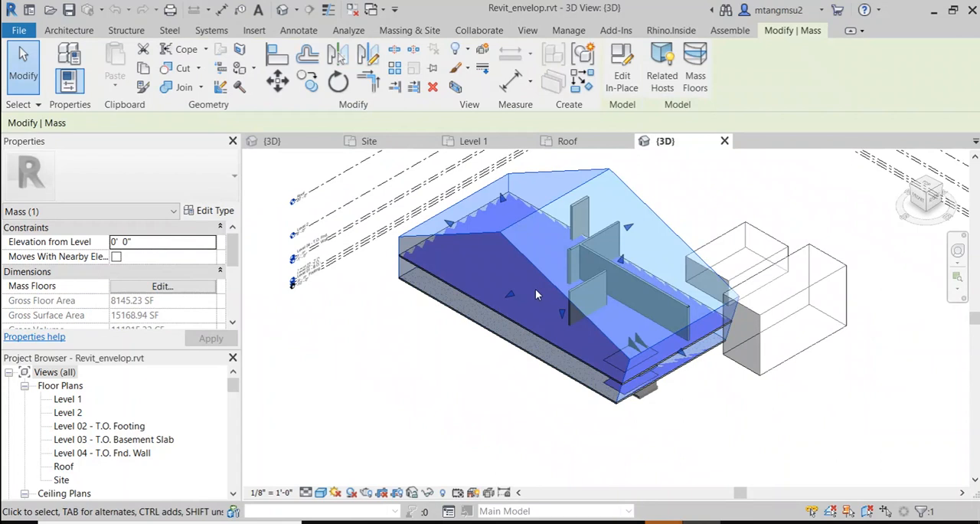
key(r)
key(o)
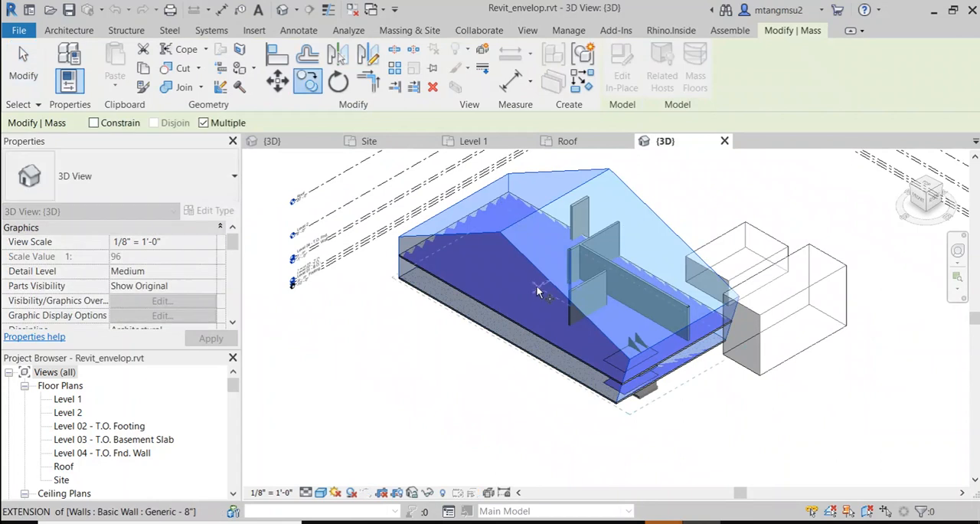
click(504, 344)
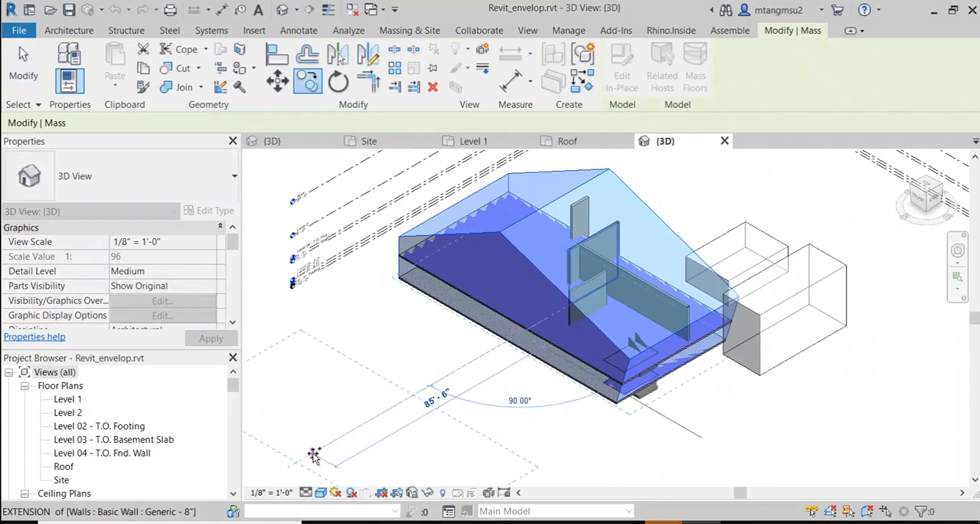
scroll(417, 383, down, 2)
key(Escape)
key(Escape)
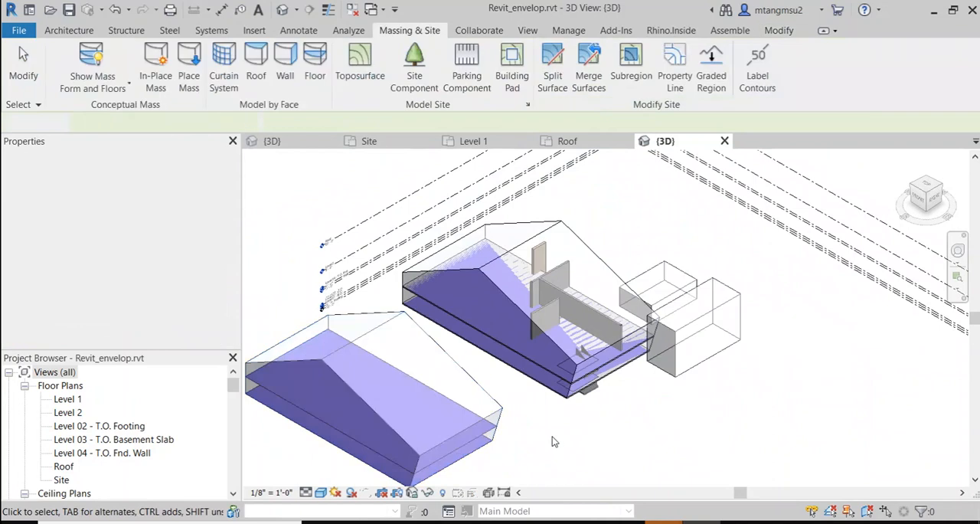
Step: Review the Mass Floors settings of the copied mass, keeping Level 1 and Level 2 checked
middle_drag(464, 415, 557, 311)
scroll(557, 310, up, 2)
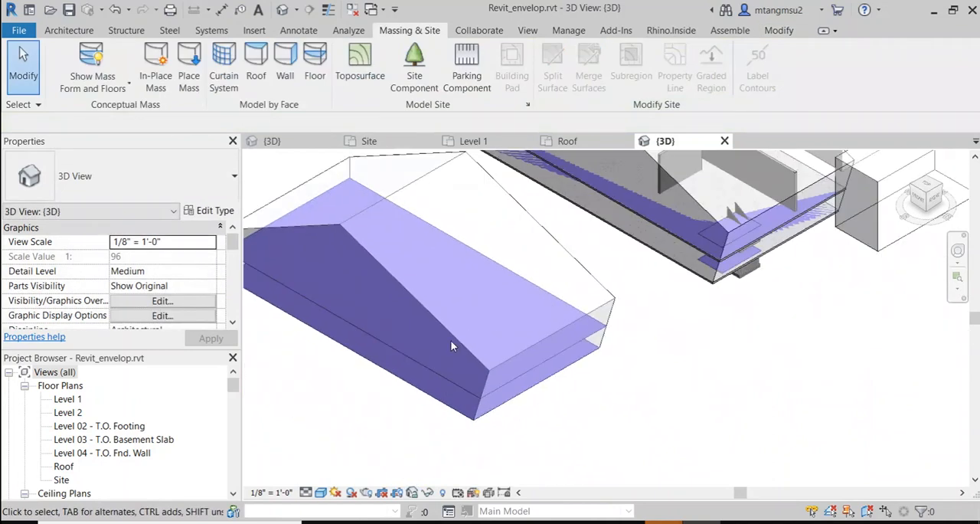
middle_drag(450, 343, 433, 314)
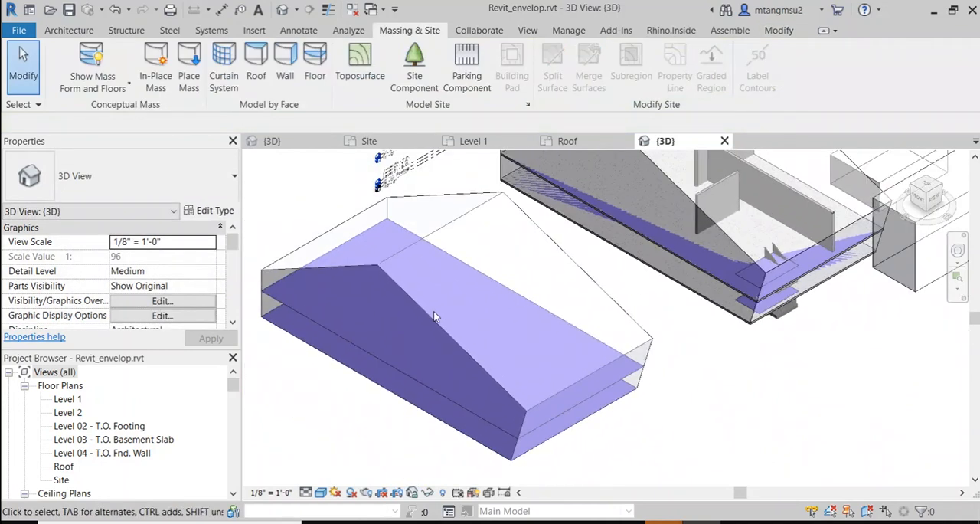
click(432, 317)
middle_drag(375, 255, 423, 248)
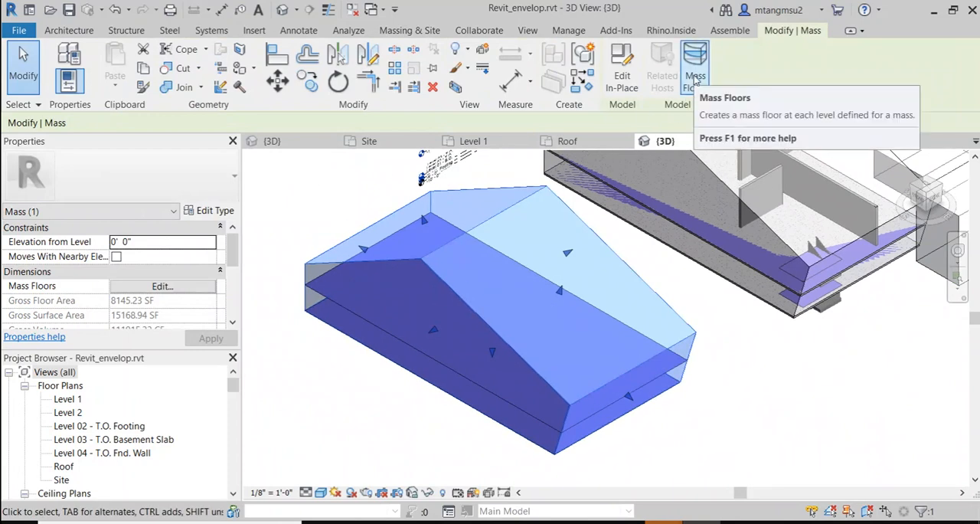
click(696, 78)
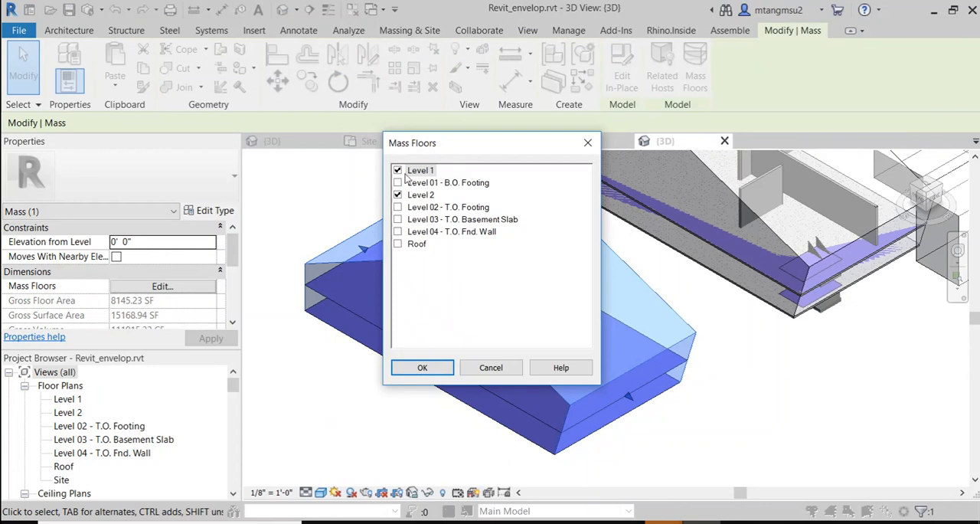
drag(452, 148, 619, 110)
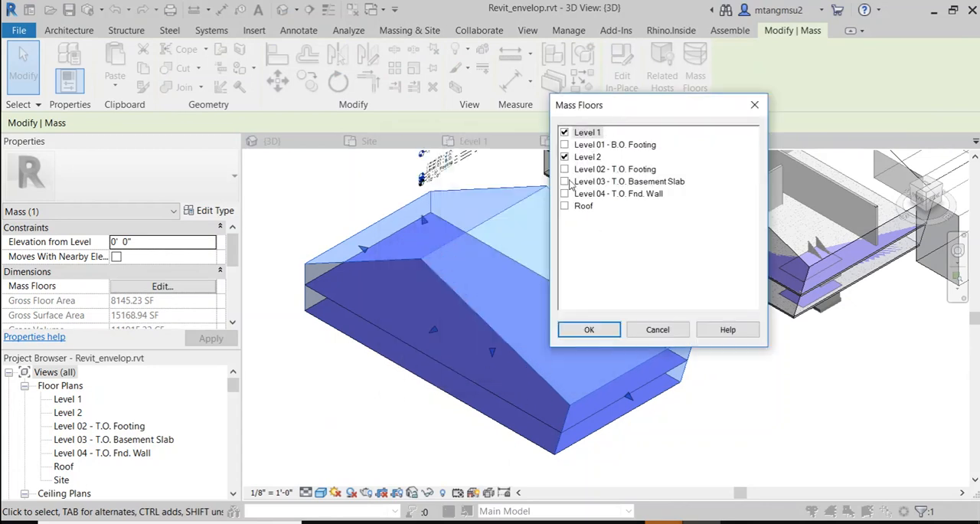
click(590, 330)
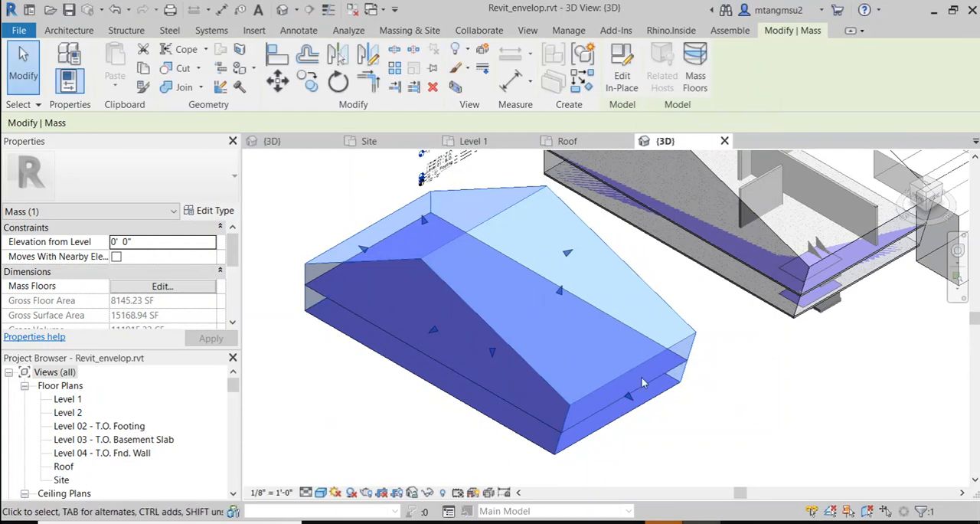
scroll(566, 341, up, 4)
scroll(528, 291, down, 1)
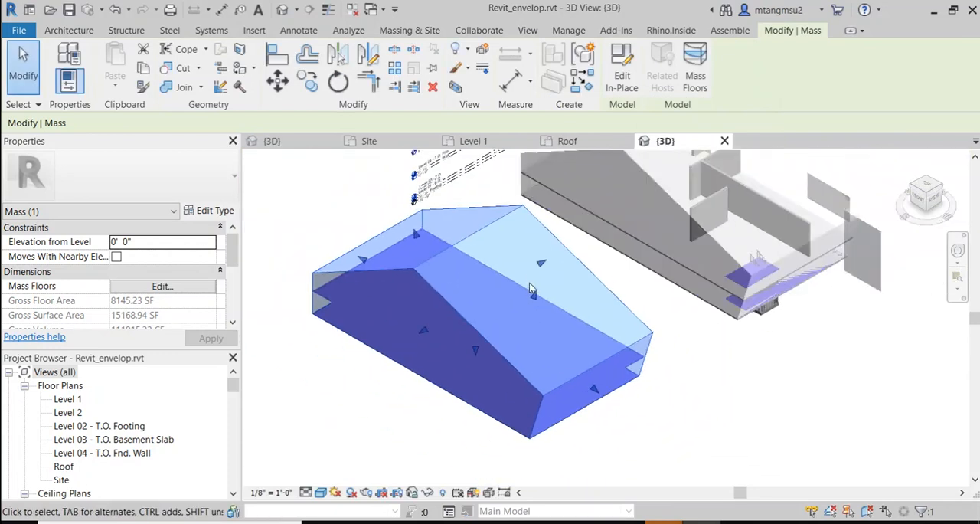
middle_drag(528, 268, 492, 285)
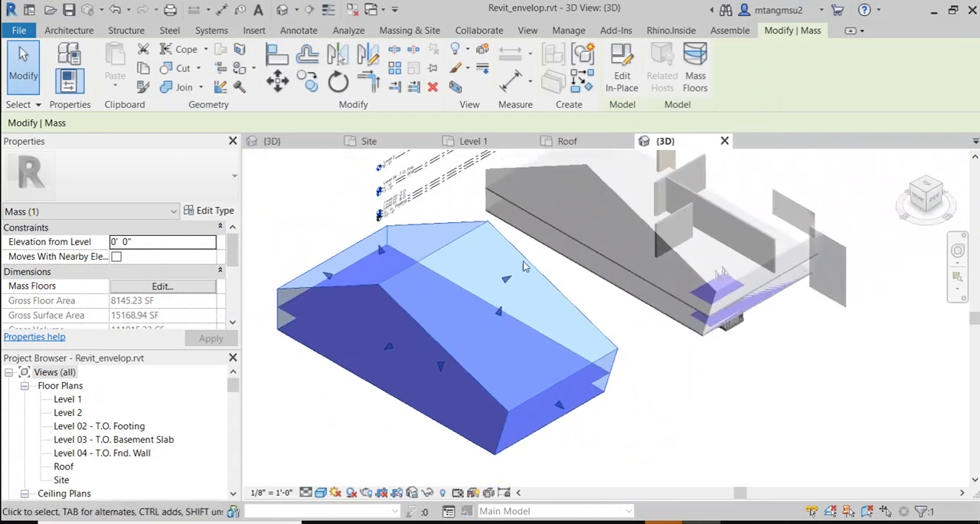
click(694, 64)
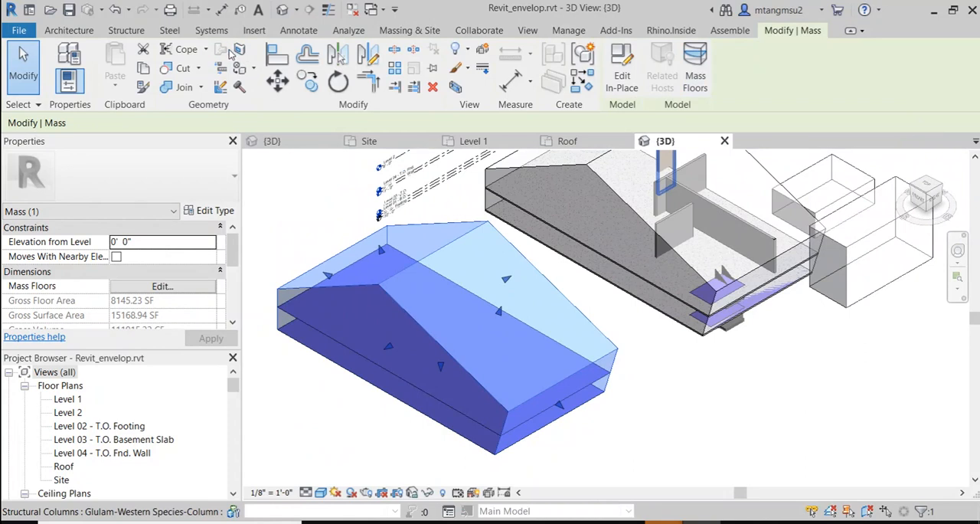
Step: Create a Concrete Slab - 6" floor by face from the copied mass's Level 2 mass floor with 0' 0" offset
click(406, 31)
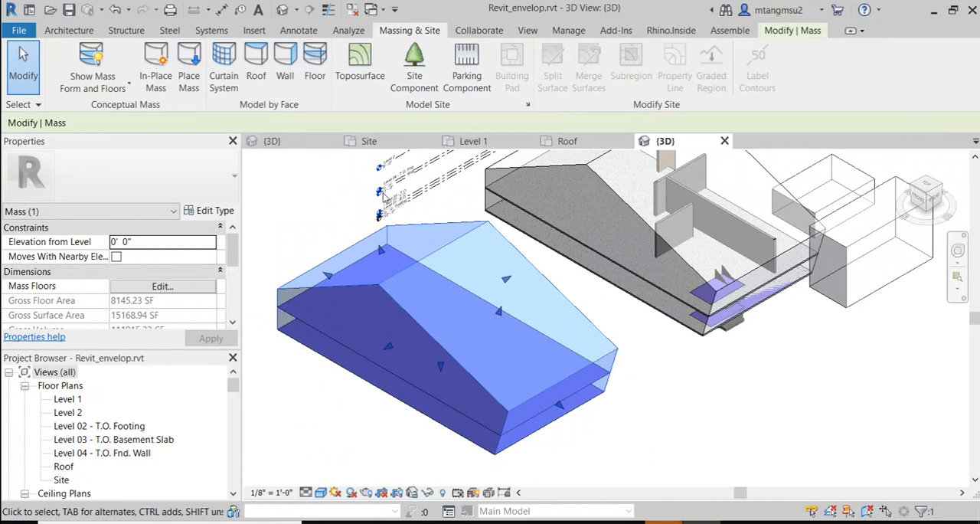
click(317, 65)
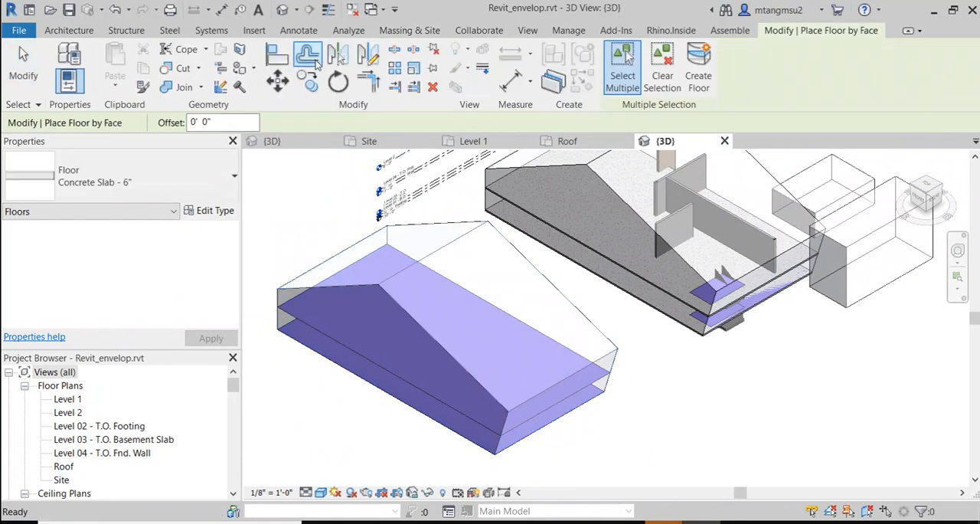
click(359, 352)
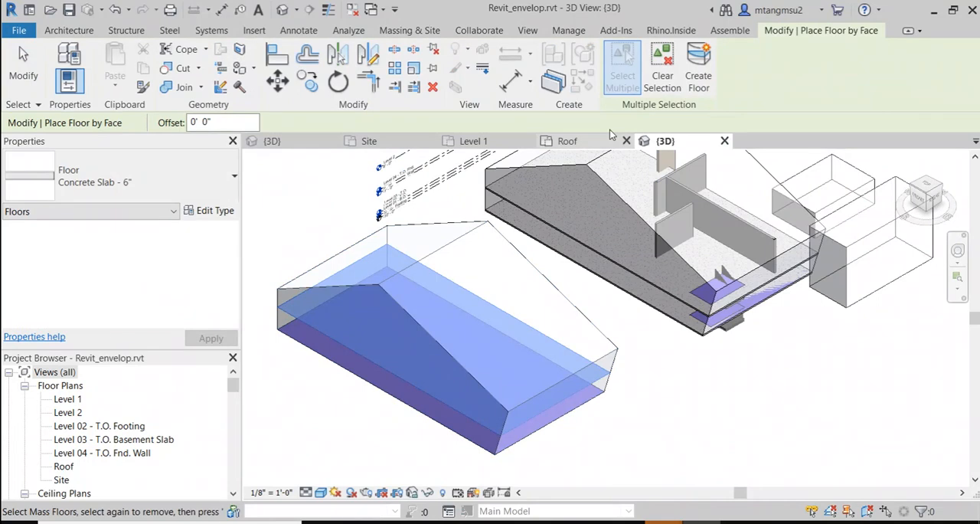
click(623, 69)
Step: Create another floor by face from the copied mass's Level 1 mass floor and leave the Floor by Face command
scroll(408, 389, up, 5)
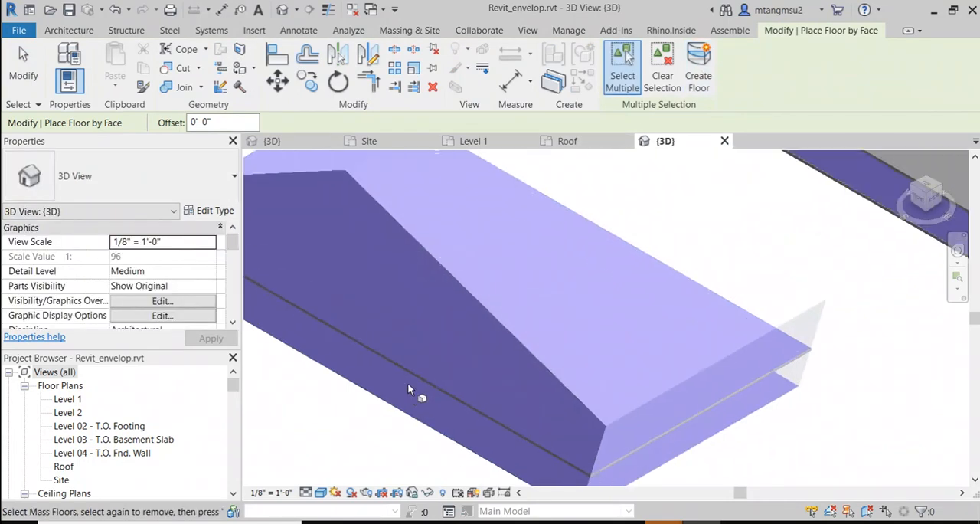
middle_drag(407, 389, 477, 332)
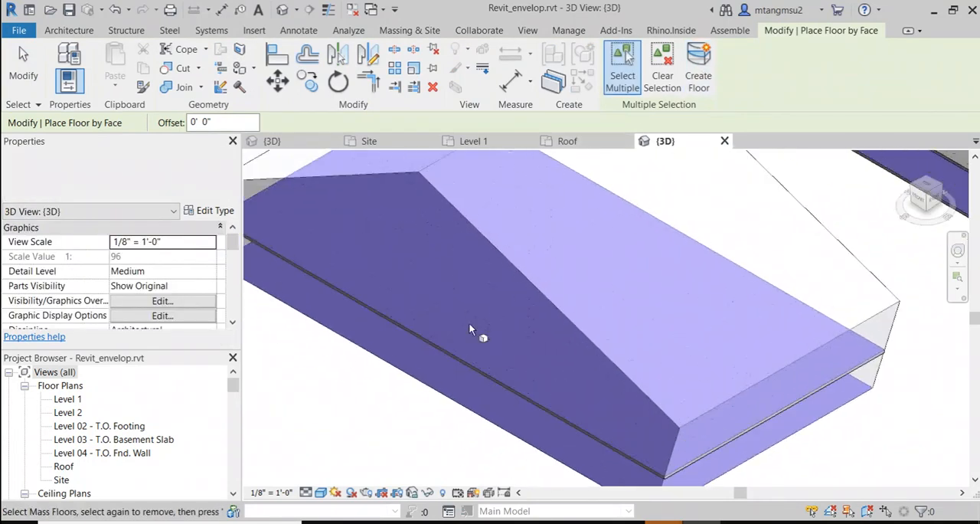
click(373, 360)
click(690, 65)
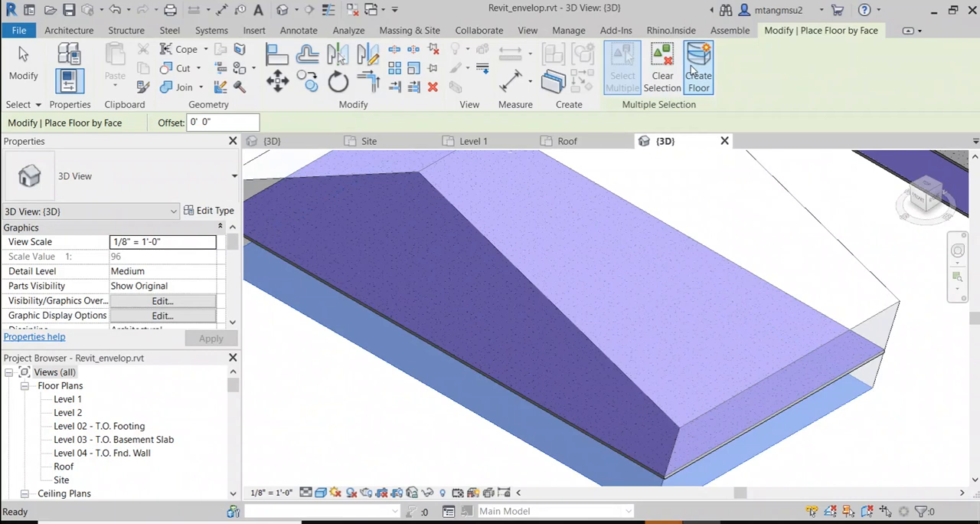
scroll(464, 314, down, 4)
scroll(443, 253, up, 2)
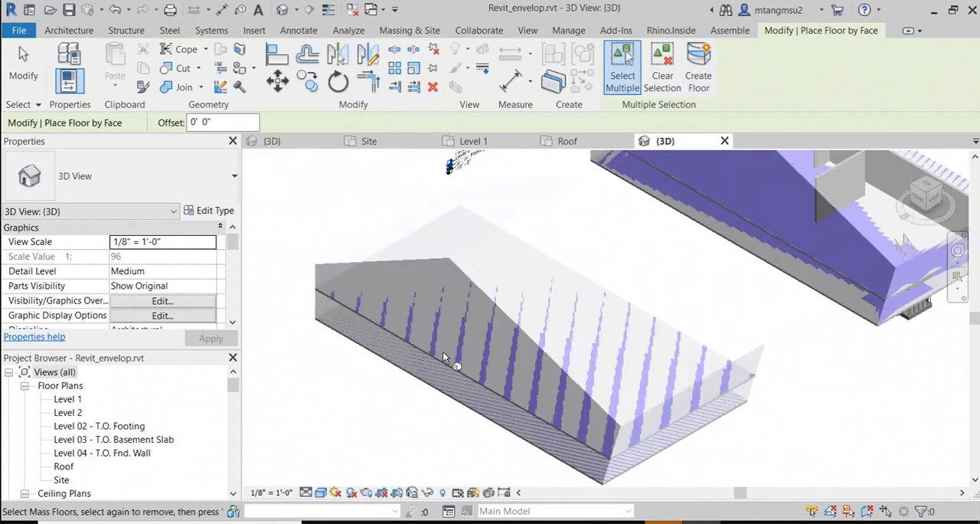
key(Escape)
Step: Apply the 3D view's Visibility/Graphic Overrides with the Mass model category left unchecked
scroll(413, 353, up, 2)
scroll(416, 287, down, 2)
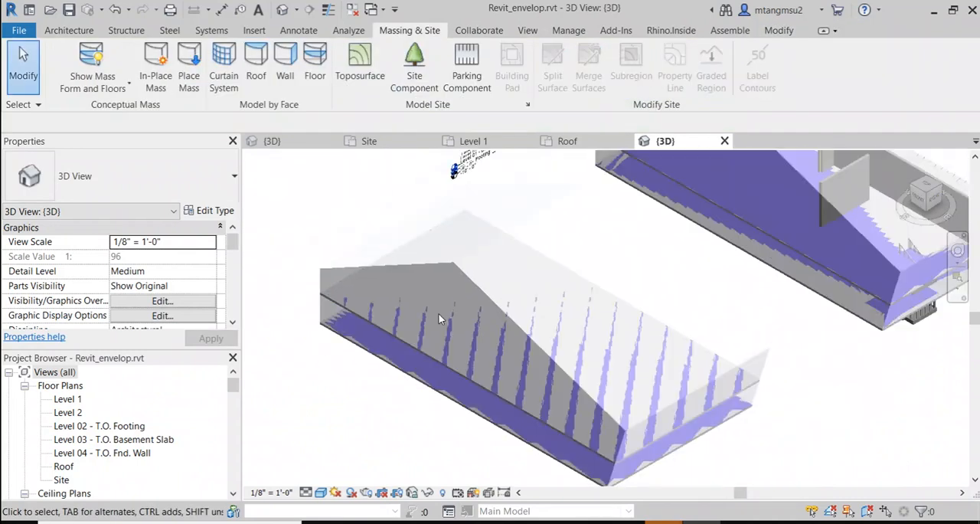
key(v)
key(g)
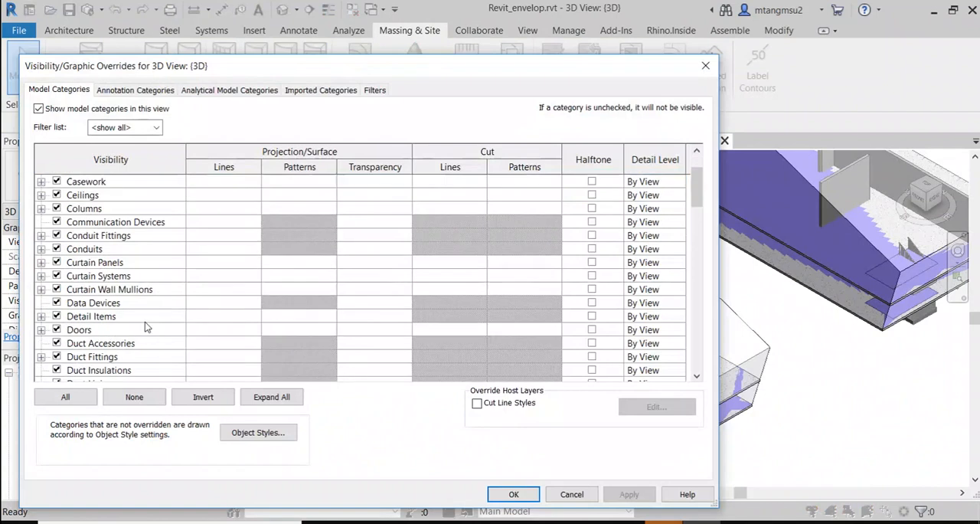
scroll(148, 327, down, 8)
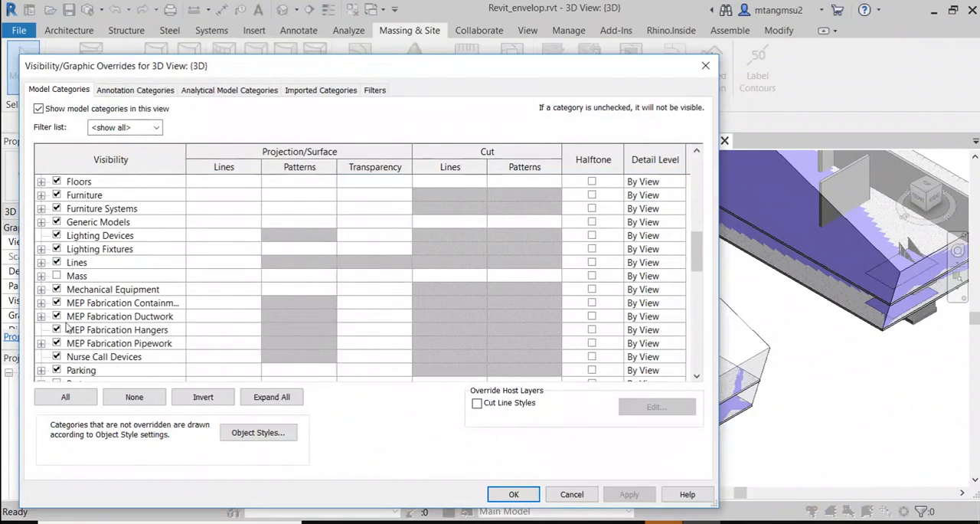
click(57, 275)
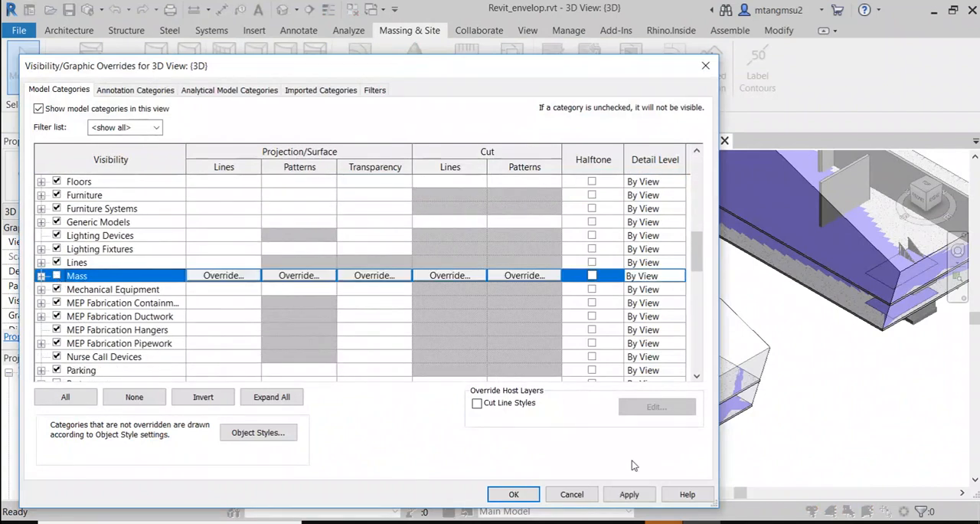
click(629, 494)
click(513, 494)
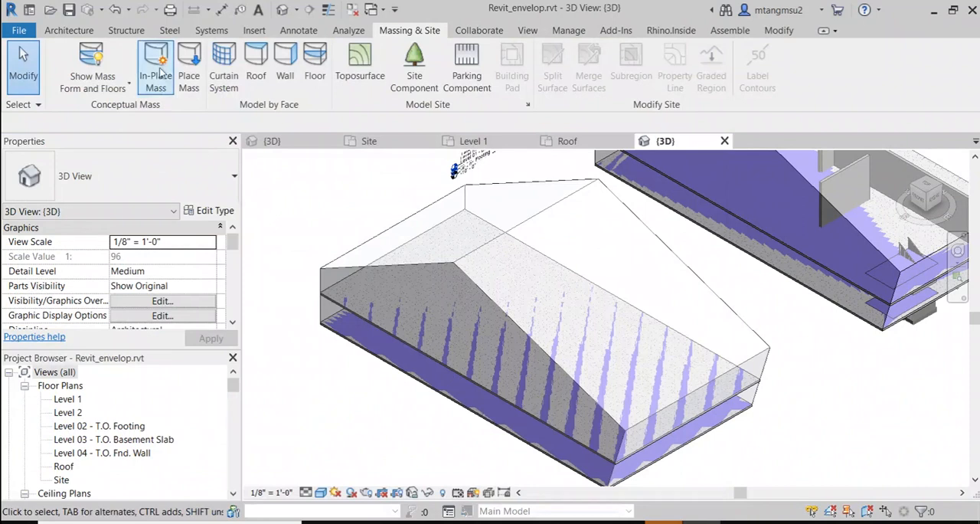
Step: Switch the mass display to Show Mass by View Settings and examine the two slabs made from the copied mass
click(98, 67)
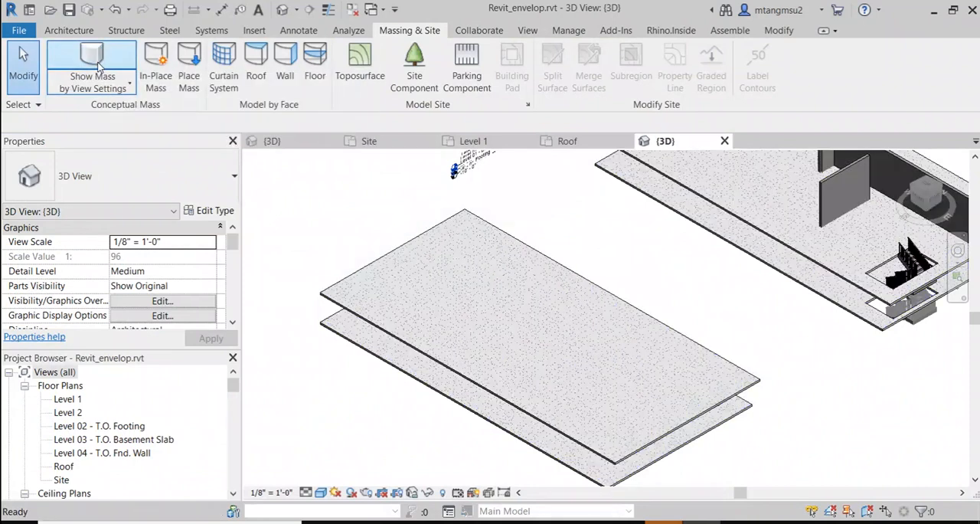
scroll(508, 301, down, 1)
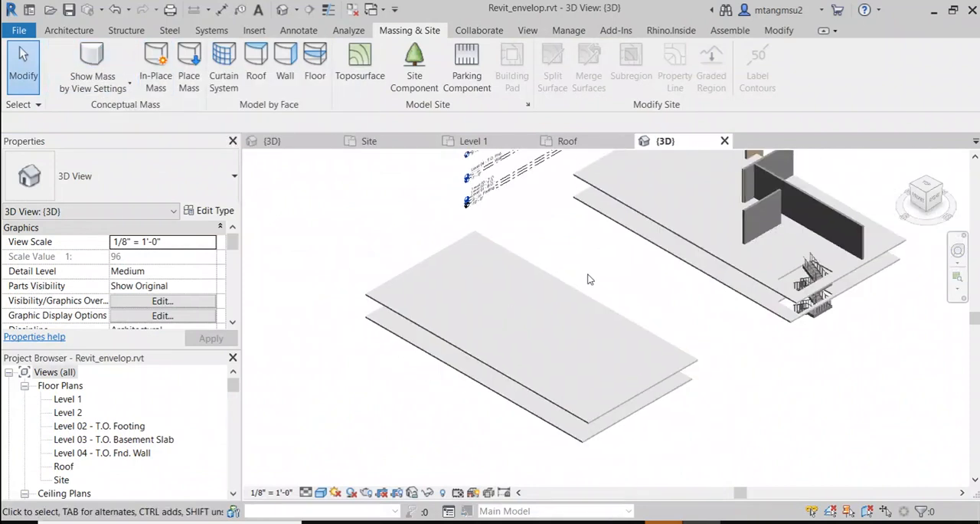
scroll(474, 328, up, 2)
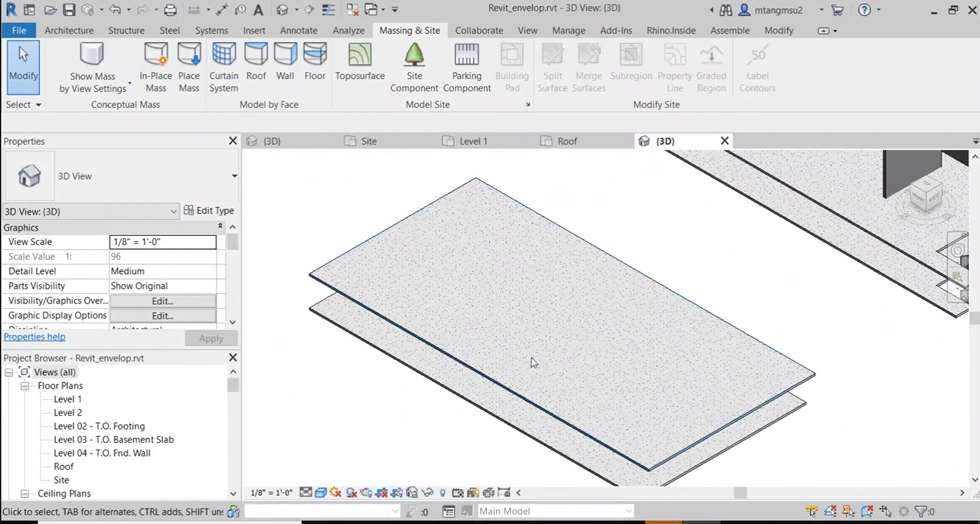
Step: Show mass form and floors, create Generic - 8" walls by face on three vertical sides, and undo the extra wall on the sloped top
click(92, 67)
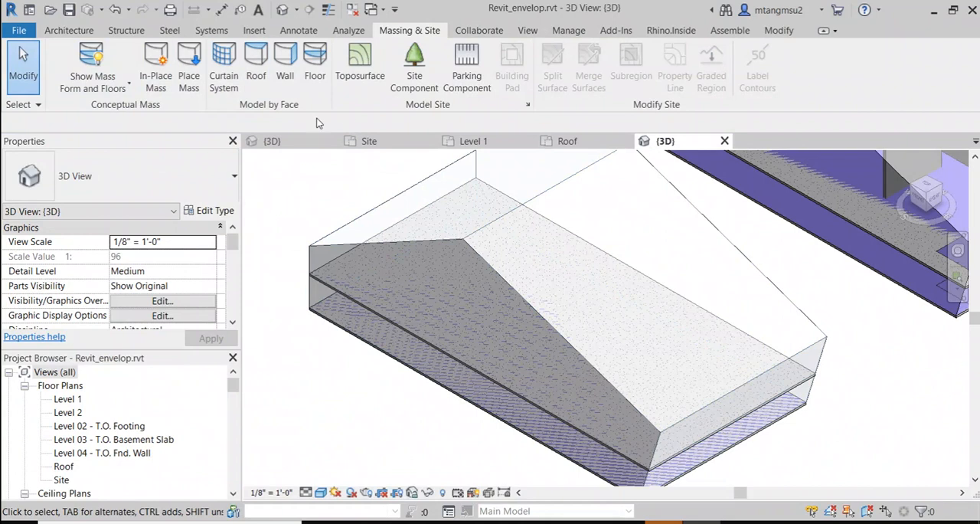
click(286, 63)
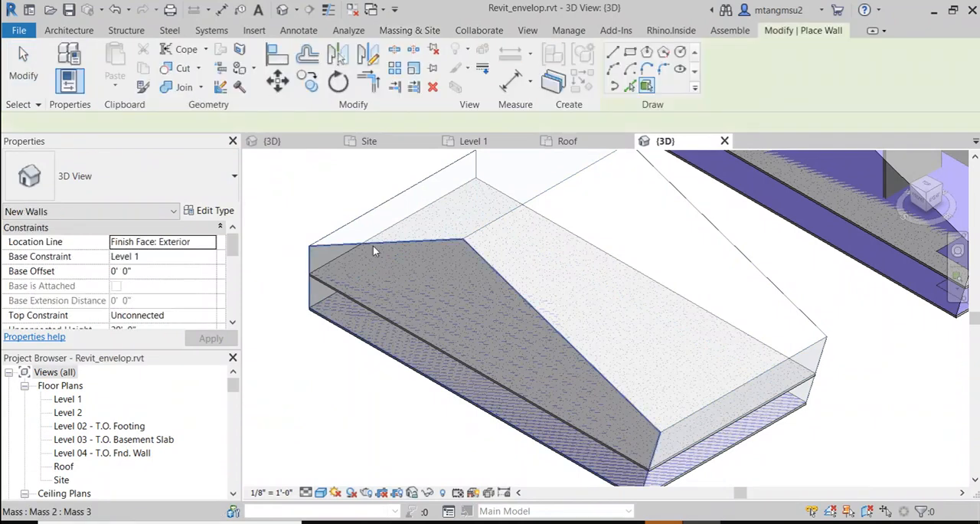
click(373, 246)
click(705, 409)
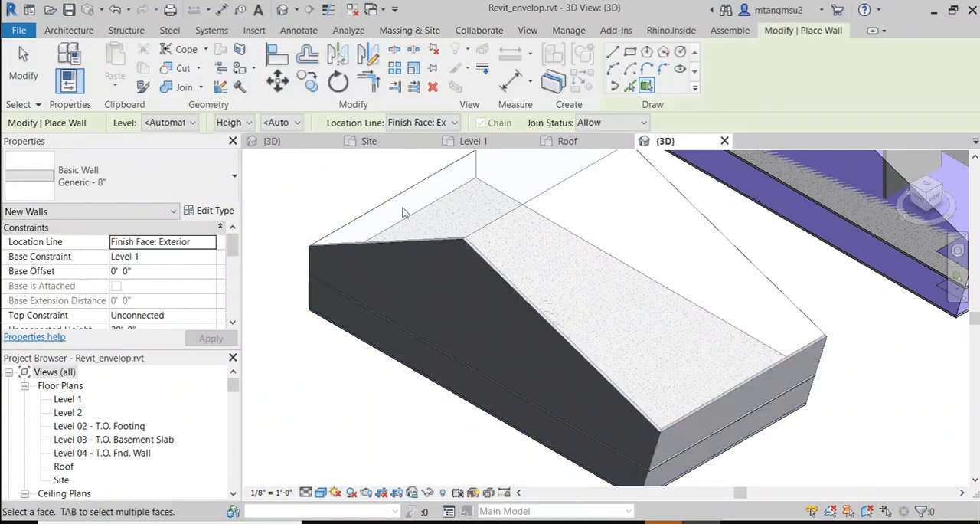
click(413, 209)
click(719, 242)
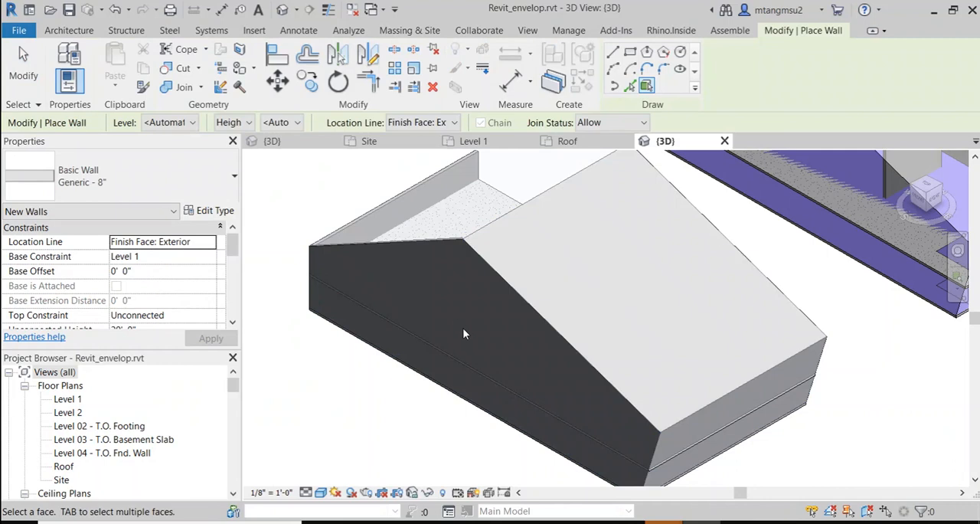
key(ctrl+z)
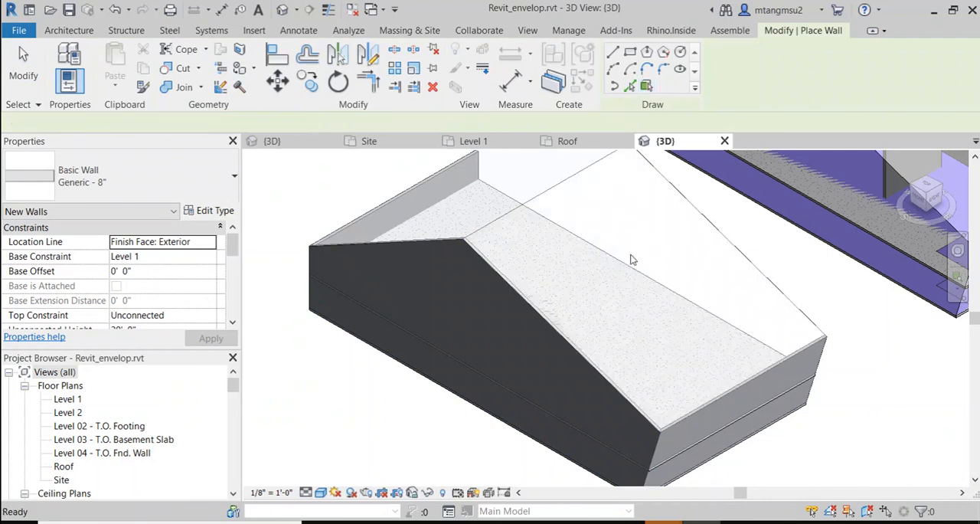
Step: Create a Generic - 8" wall by face on the remaining vertical long side of the copied mass
middle_drag(497, 223, 456, 318)
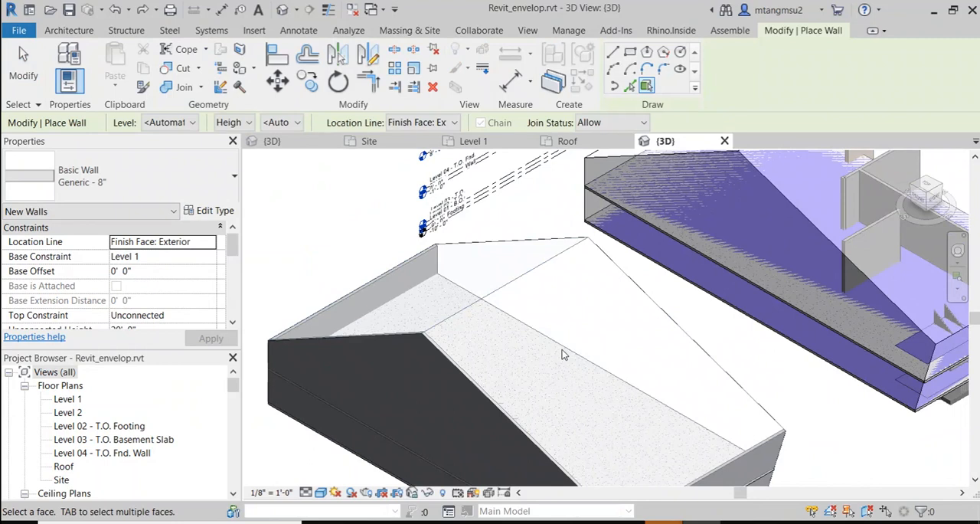
mouse_move(603, 363)
shift+middle_down()
mouse_move(538, 354)
mouse_move(564, 285)
mouse_move(464, 427)
mouse_move(599, 364)
shift+middle_up()
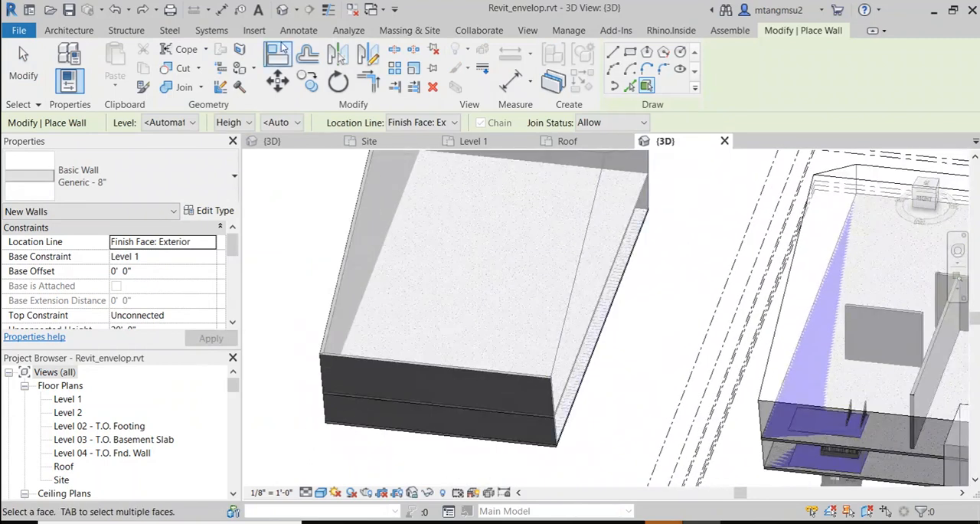
click(406, 31)
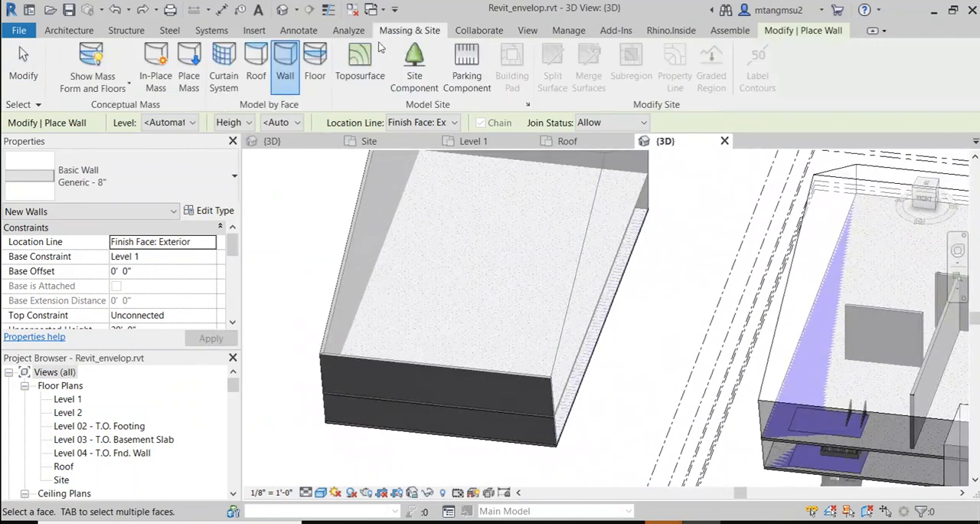
click(283, 67)
click(588, 345)
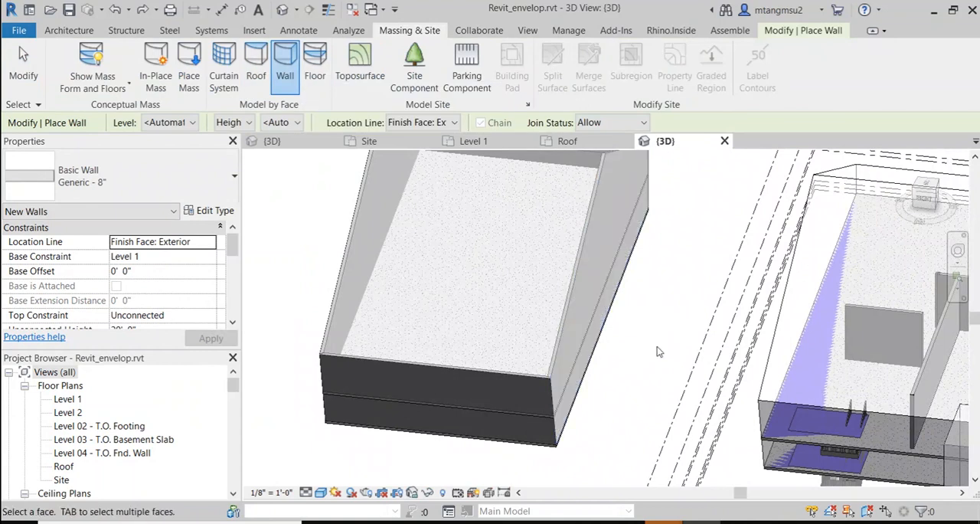
Step: Set the mass display to Show Mass by View Settings and examine the four walls around the slabs
shift+middle_drag(650, 297, 333, 390)
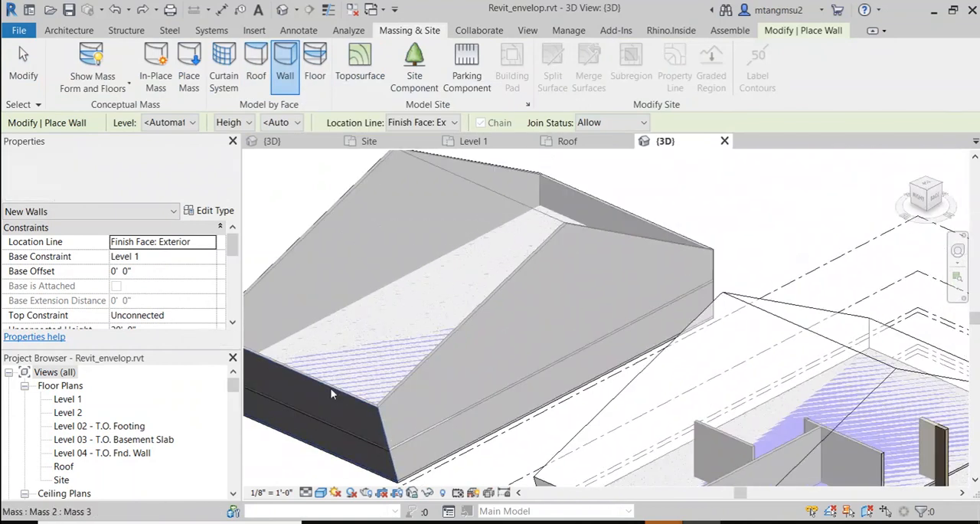
click(92, 66)
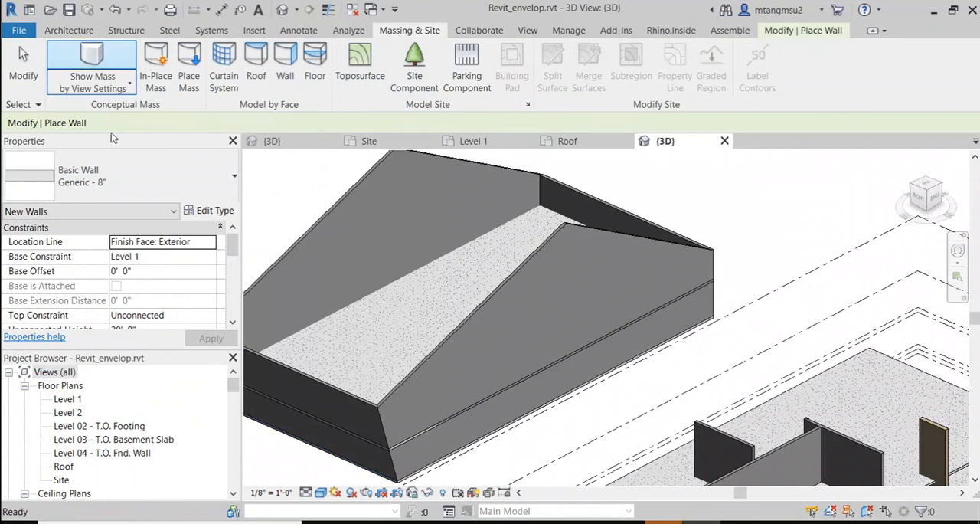
scroll(474, 264, down, 2)
shift+middle_drag(442, 317, 590, 262)
scroll(508, 197, up, 1)
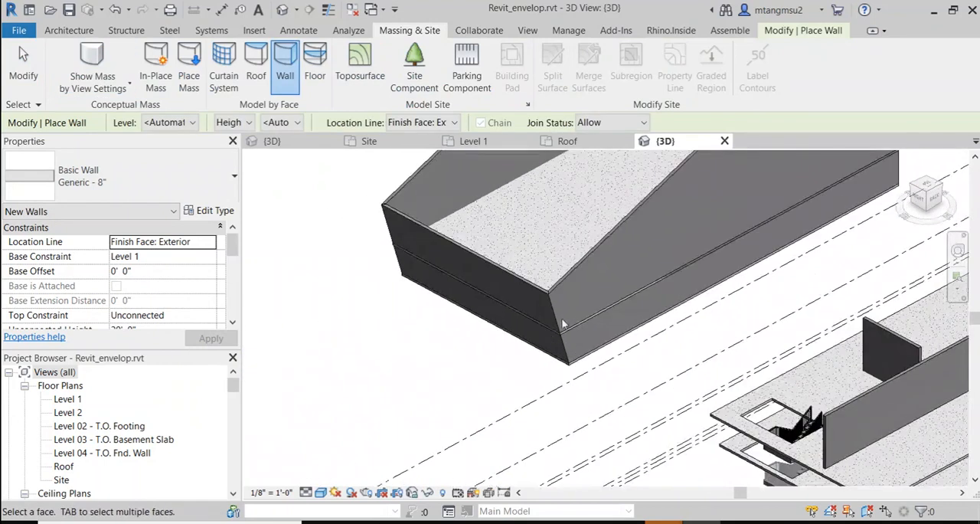
shift+middle_drag(592, 217, 630, 210)
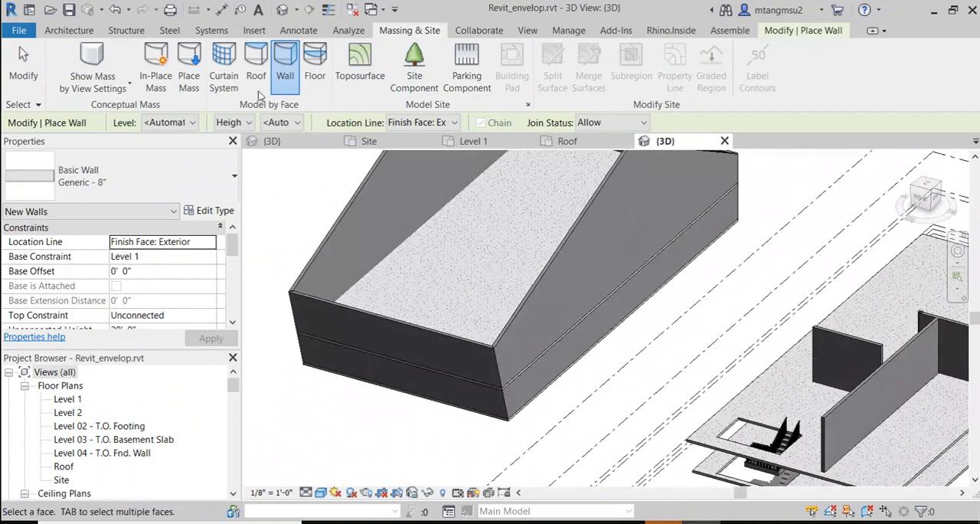
click(256, 74)
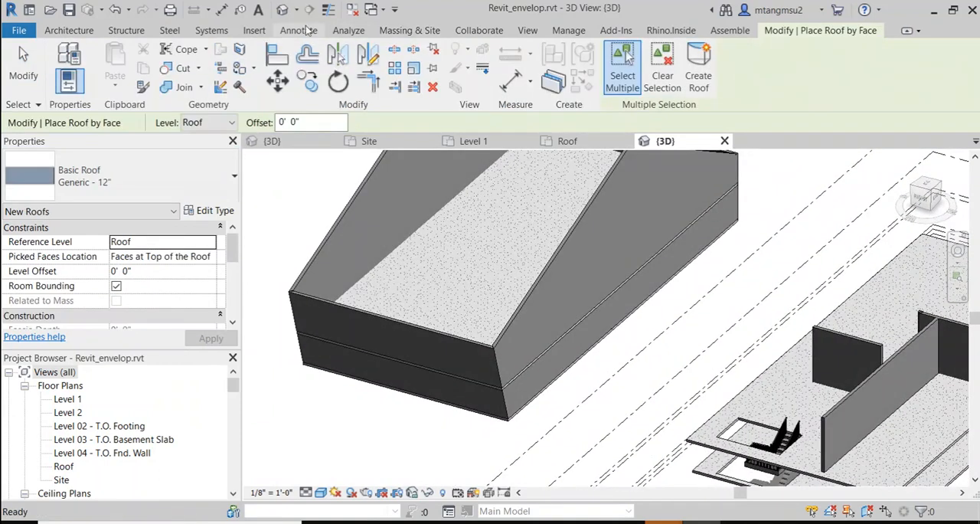
click(413, 30)
click(91, 63)
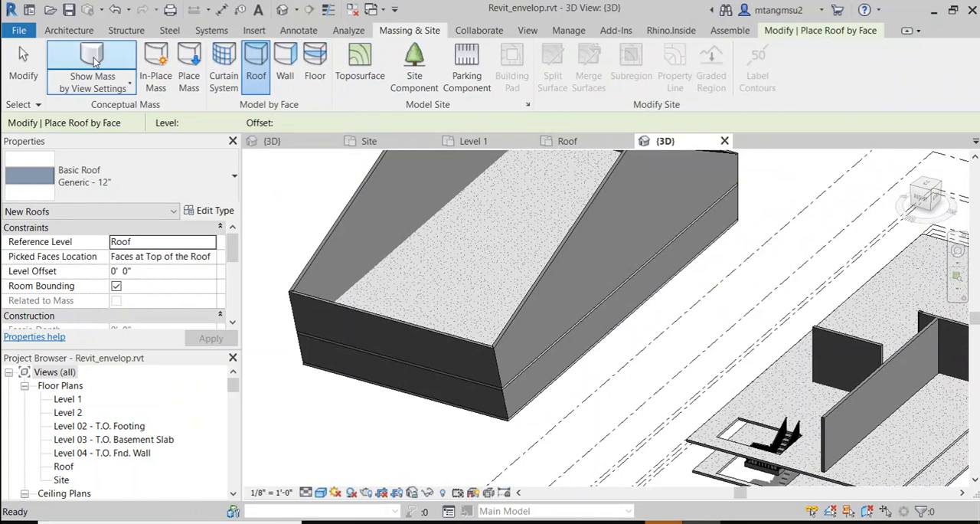
shift+middle_drag(484, 191, 467, 272)
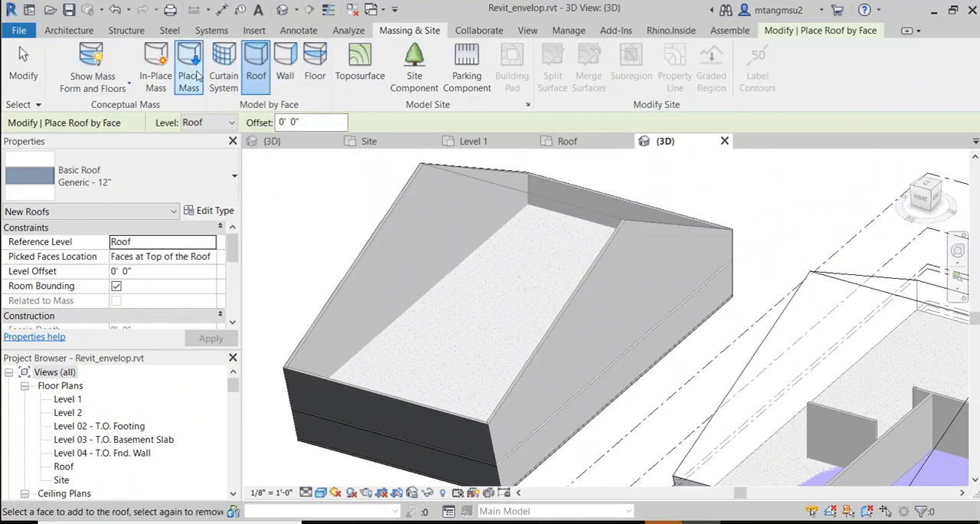
click(472, 180)
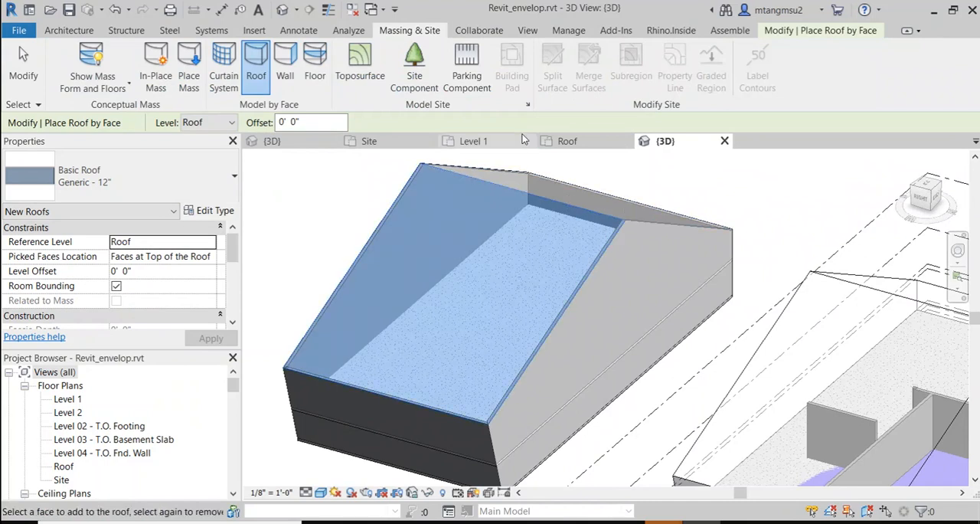
click(578, 187)
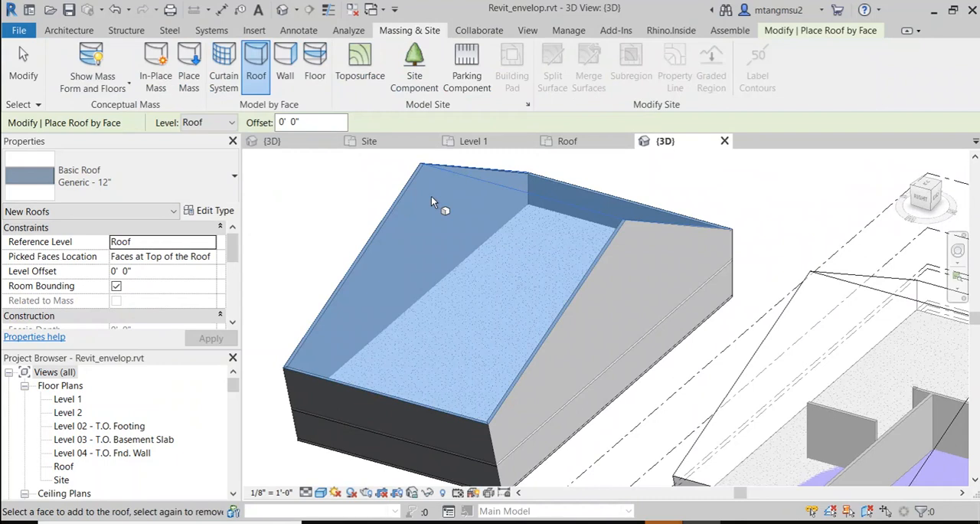
key(Escape)
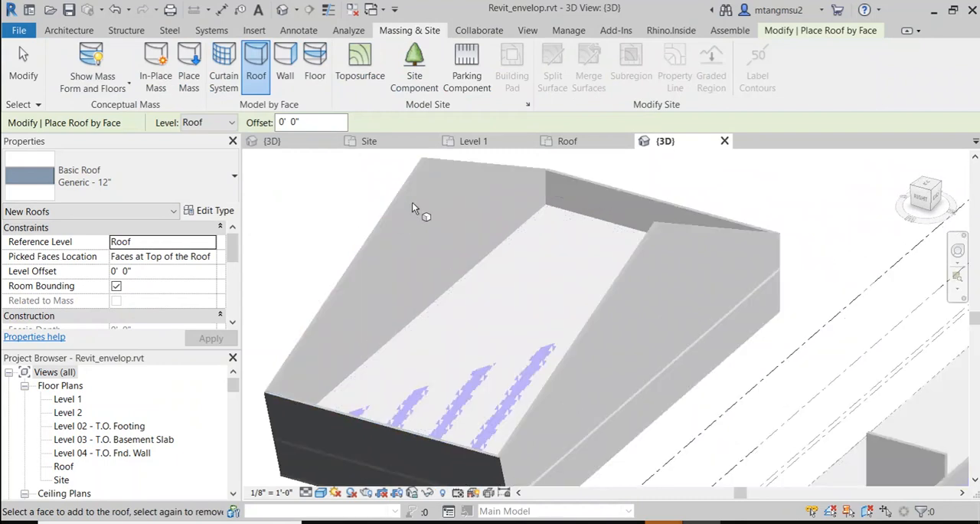
click(471, 182)
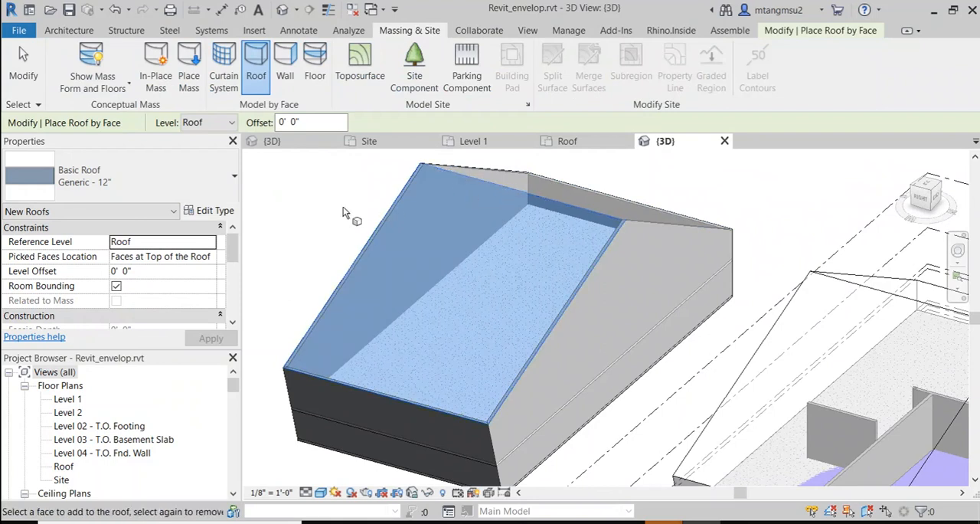
key(Escape)
Step: Hide the masses using Show Mass by View Settings and inspect the open-topped wall enclosure from several angles
scroll(367, 232, up, 2)
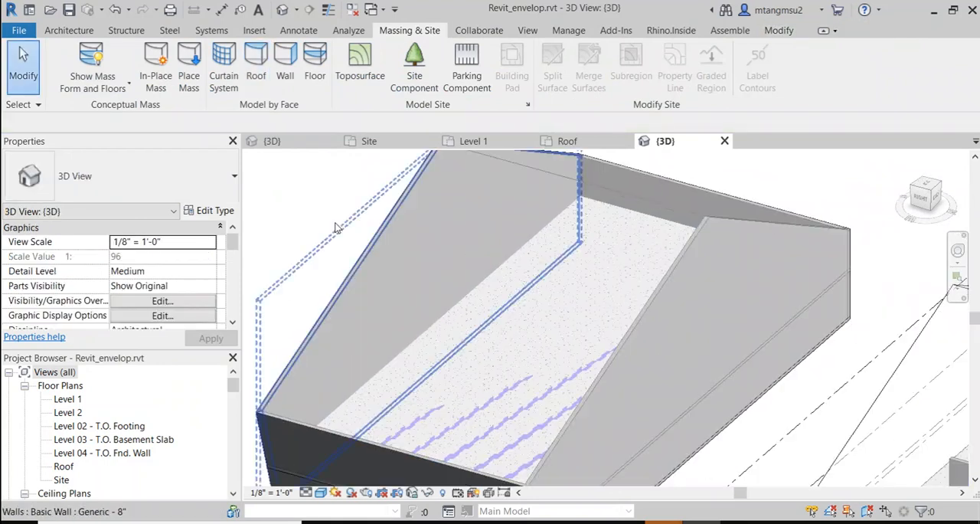
click(93, 77)
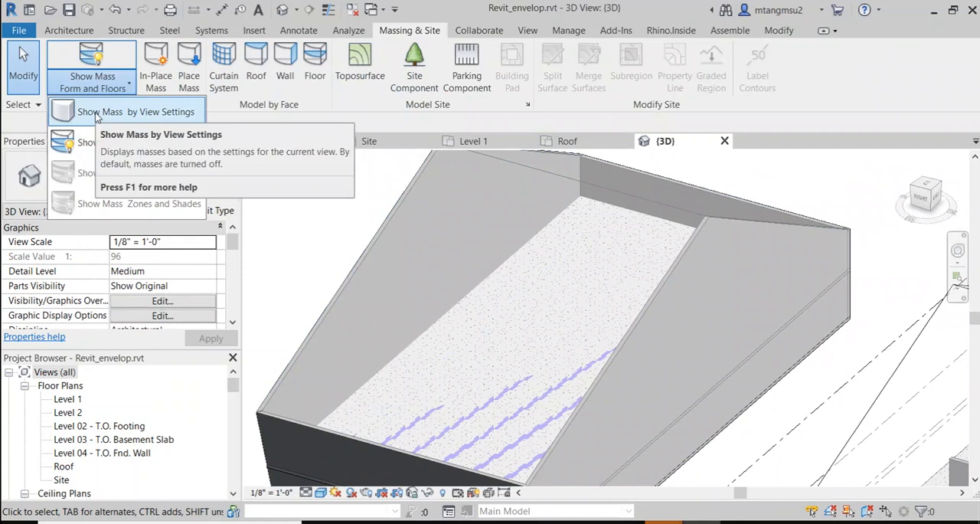
click(83, 60)
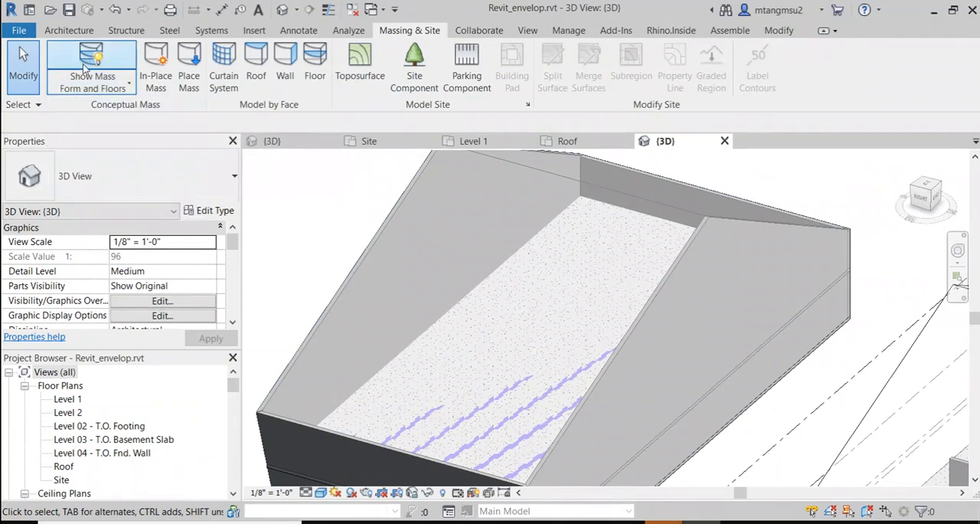
click(84, 67)
scroll(335, 205, down, 3)
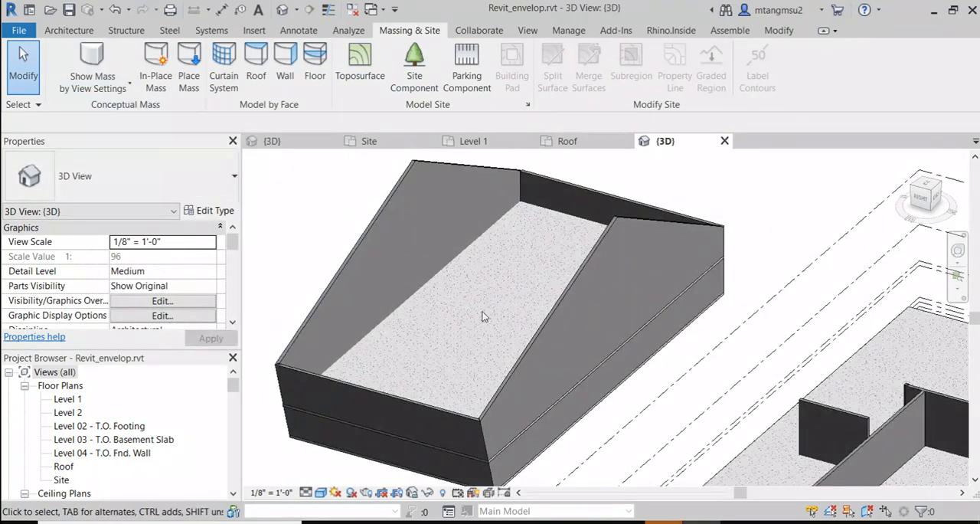
shift+middle_drag(484, 316, 537, 304)
middle_drag(507, 336, 483, 262)
Step: Show mass form and floors, then create separate Generic - 12" roofs by face on the two sloped top faces of the copied mass
click(89, 63)
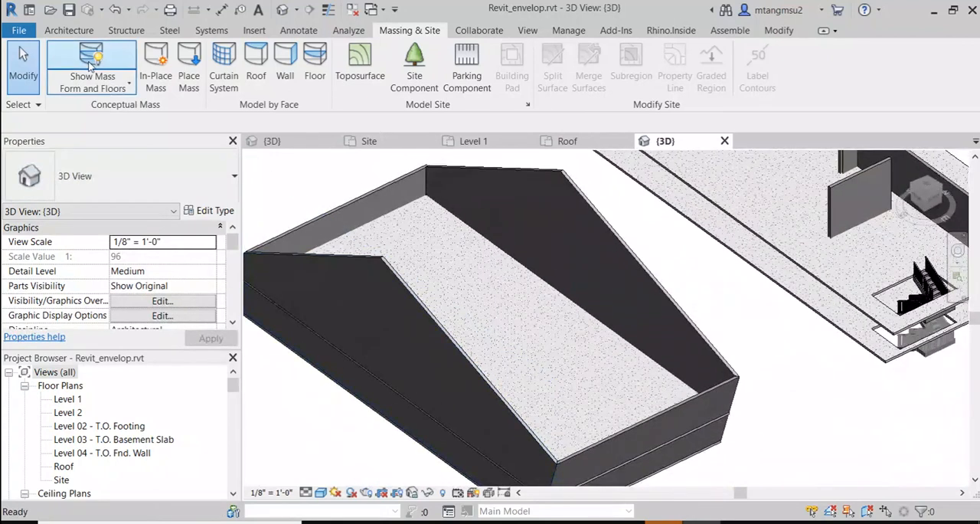
click(257, 54)
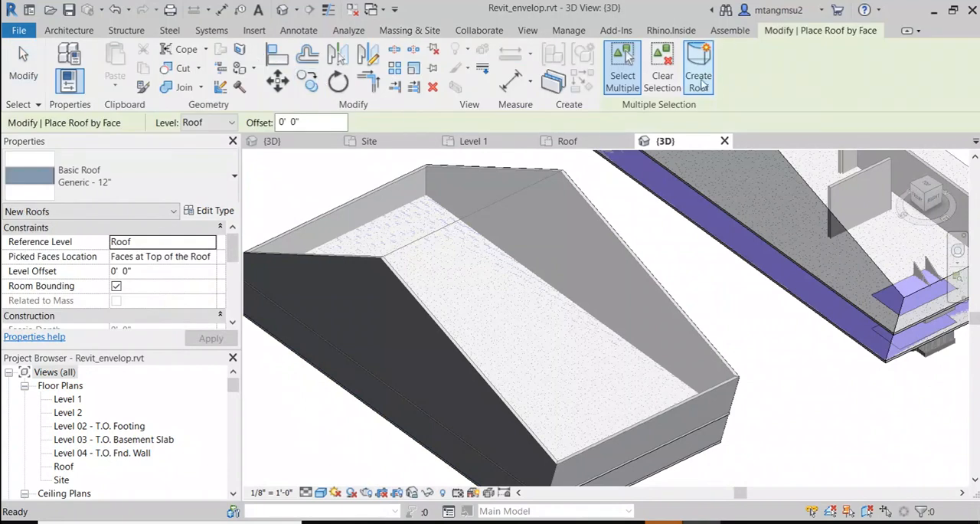
click(525, 190)
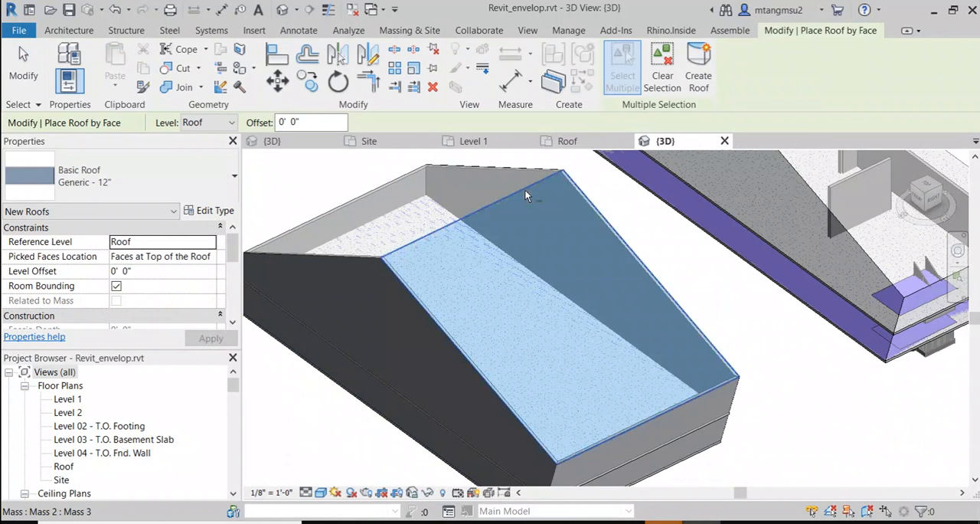
click(699, 69)
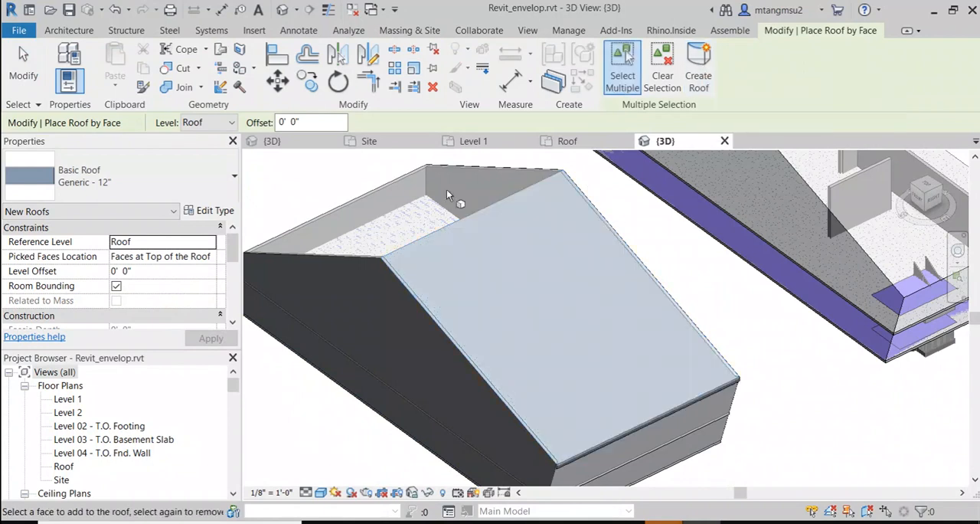
click(402, 180)
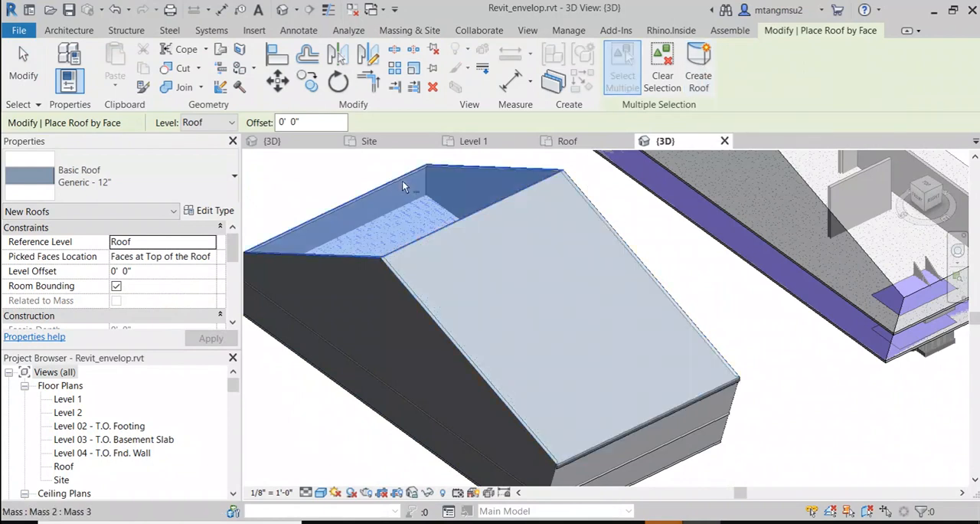
click(702, 68)
scroll(646, 262, down, 2)
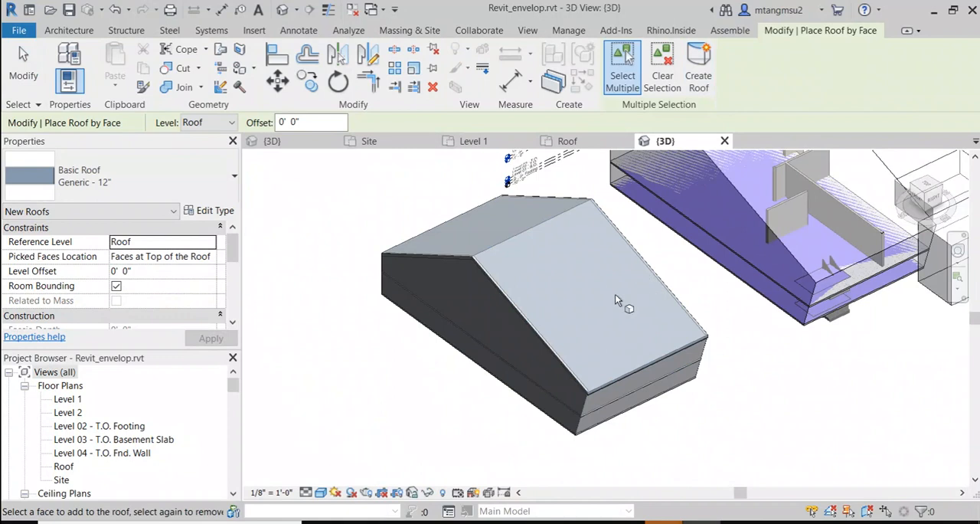
Step: Inspect the roofed building from several angles, end roof placement and hide the masses using Show Mass by View Settings
shift+middle_drag(615, 294, 557, 201)
mouse_move(543, 232)
shift+middle_down()
mouse_move(564, 201)
mouse_move(553, 219)
mouse_move(558, 233)
shift+middle_up()
scroll(559, 233, up, 2)
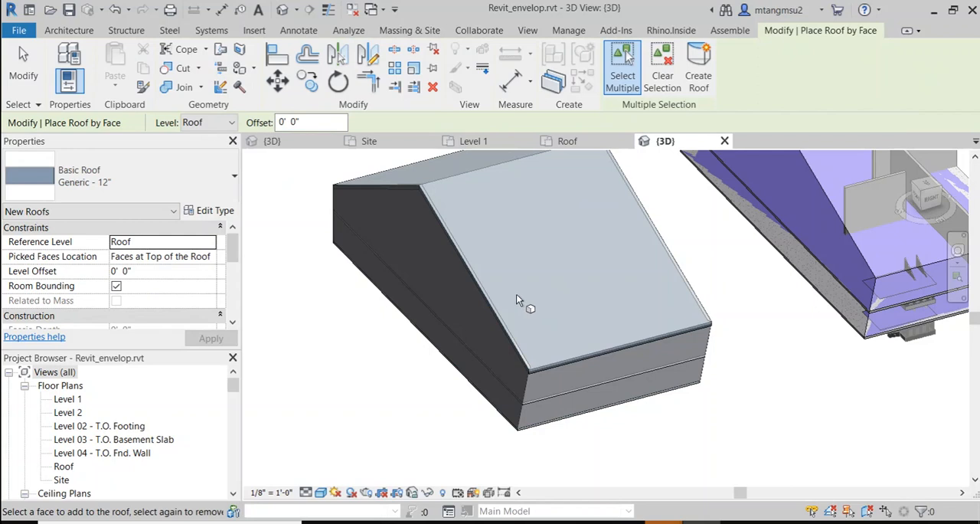
shift+middle_drag(517, 300, 562, 230)
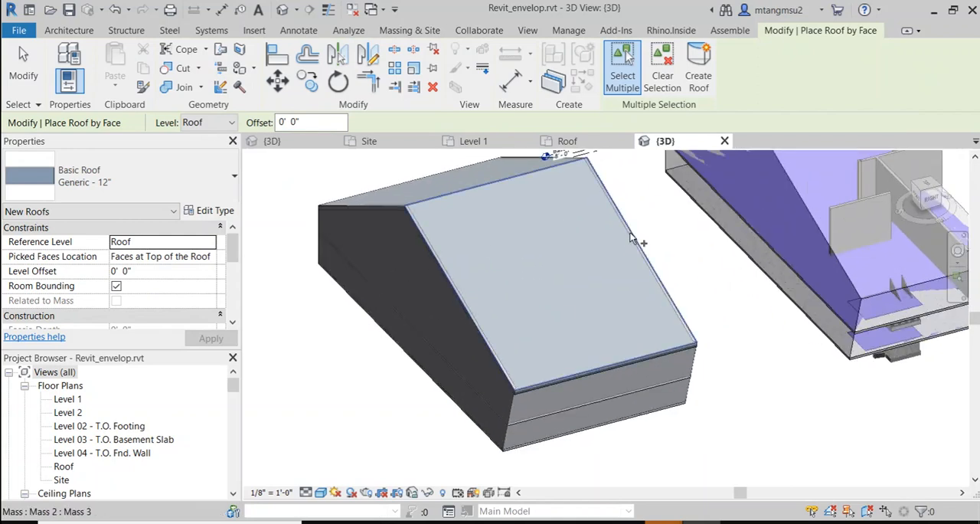
click(472, 291)
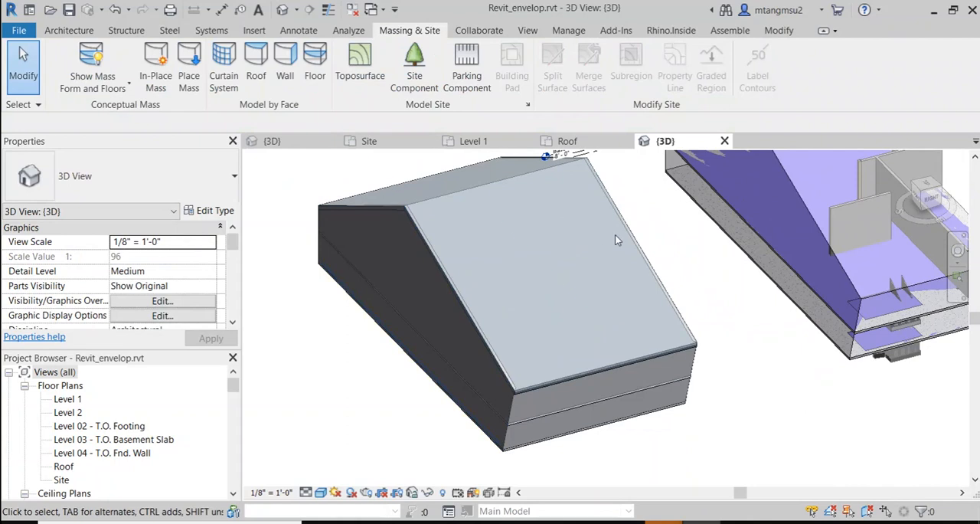
click(91, 59)
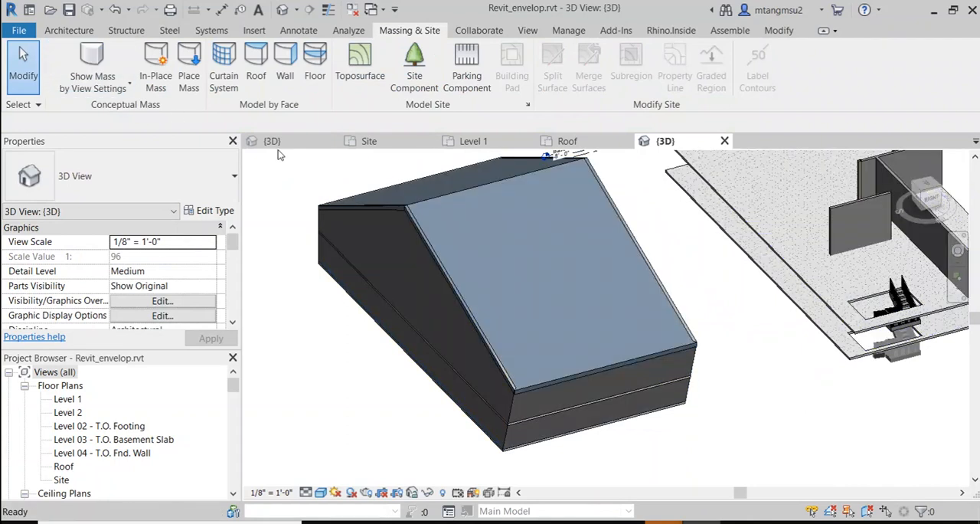
Step: Delete the Generic - 12" roof on the longer slope and inspect the exposed floor slab and walls
click(435, 260)
key(Escape)
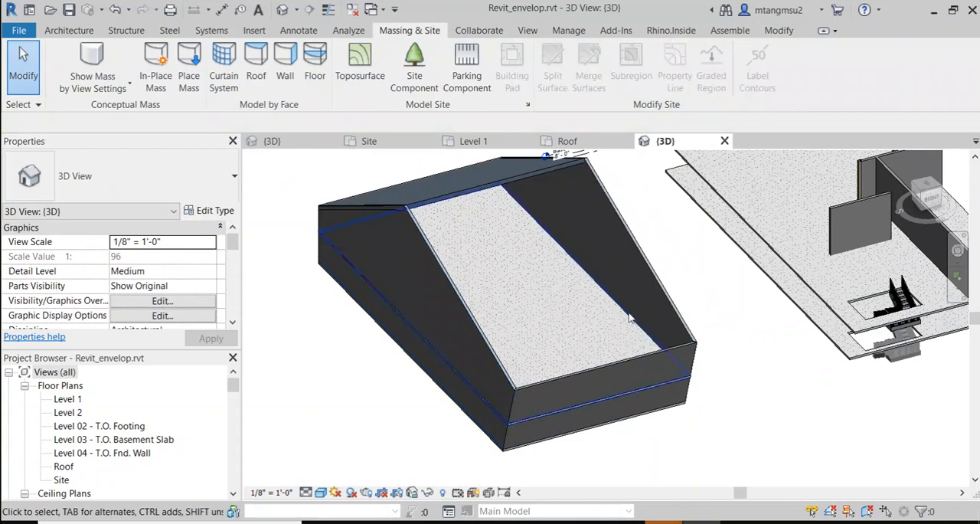
scroll(563, 322, up, 3)
shift+middle_drag(483, 366, 503, 419)
middle_drag(520, 351, 522, 283)
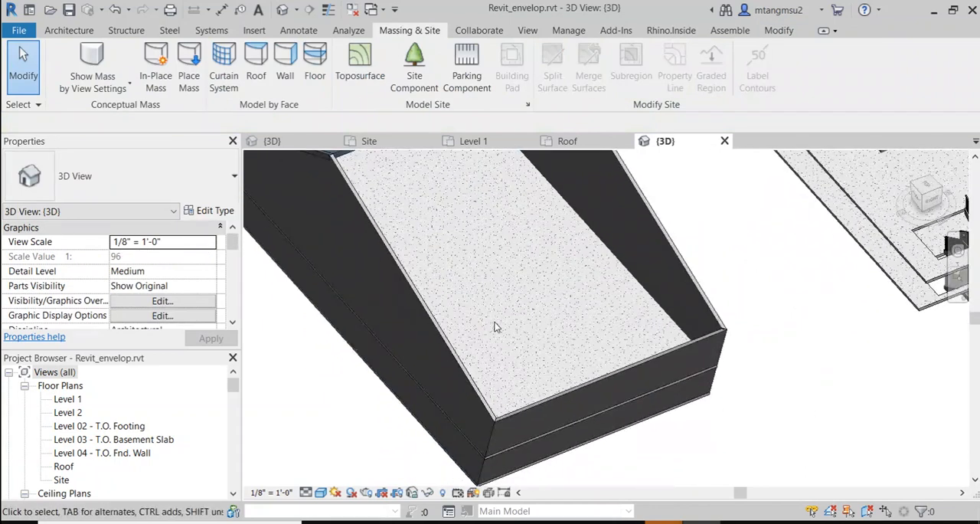
shift+middle_drag(494, 327, 512, 322)
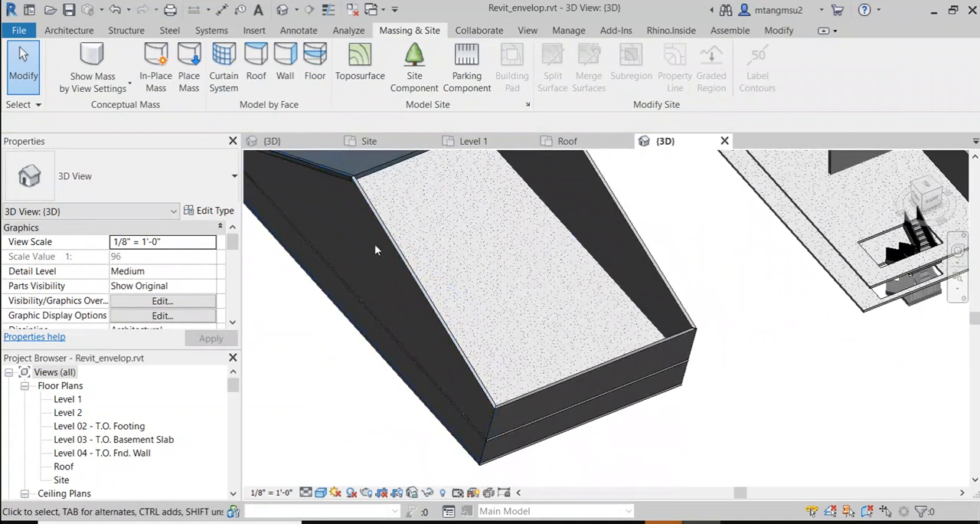
Step: Open the Level 1 floor plan and move all the lettered vertical grids down over the rectangular wall enclosure
double_click(68, 399)
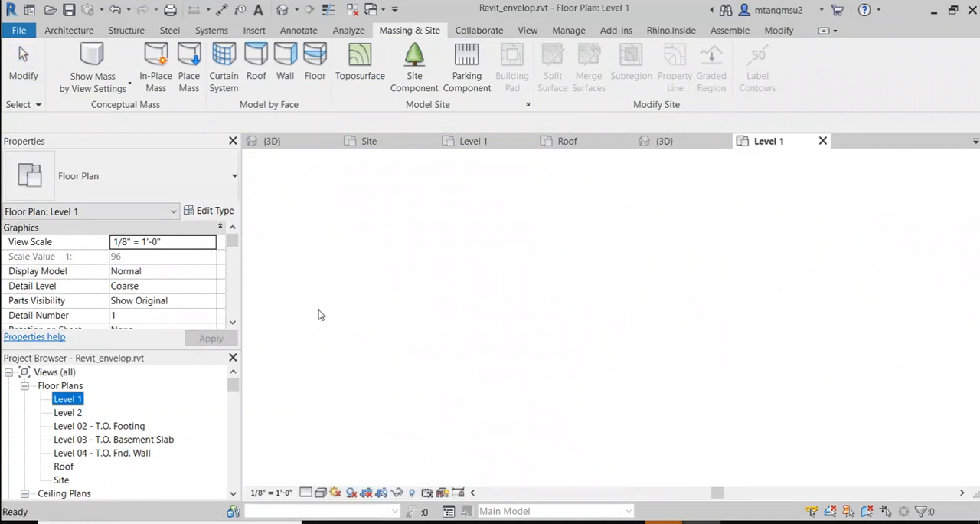
scroll(579, 397, up, 5)
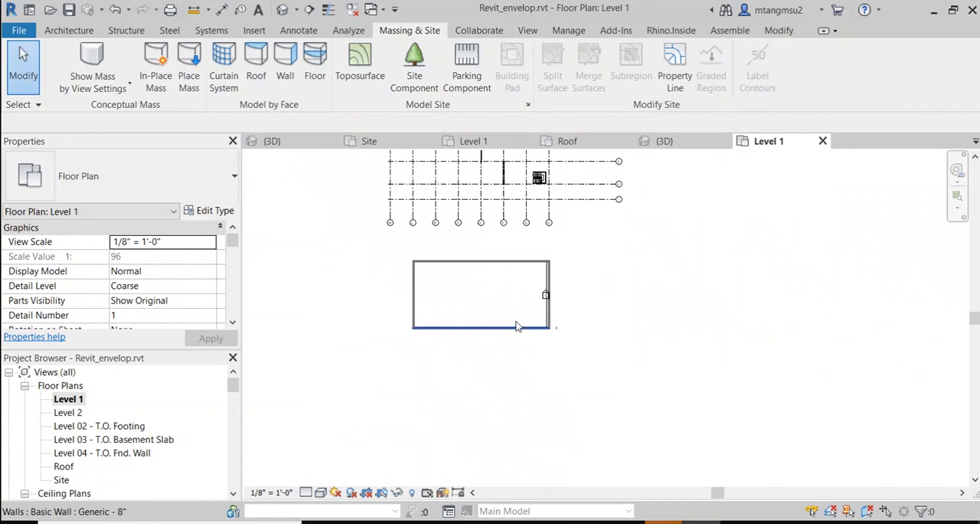
drag(608, 239, 394, 250)
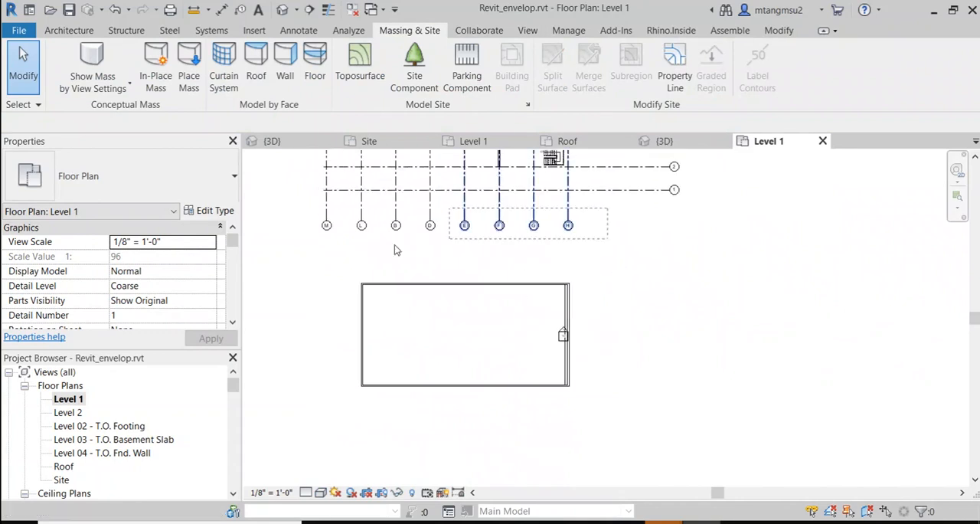
drag(283, 272, 283, 273)
drag(327, 205, 335, 423)
click(637, 278)
scroll(654, 281, up, 1)
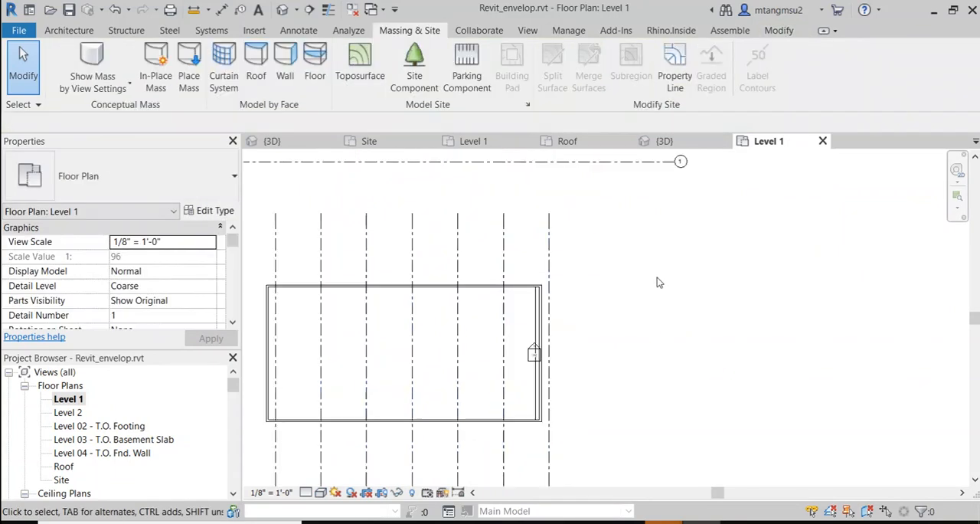
Step: Move horizontal grids 1 to 5 down over the wall enclosure, removing the constraints that block the move
scroll(657, 279, down, 3)
middle_drag(678, 237, 641, 299)
drag(653, 182, 622, 281)
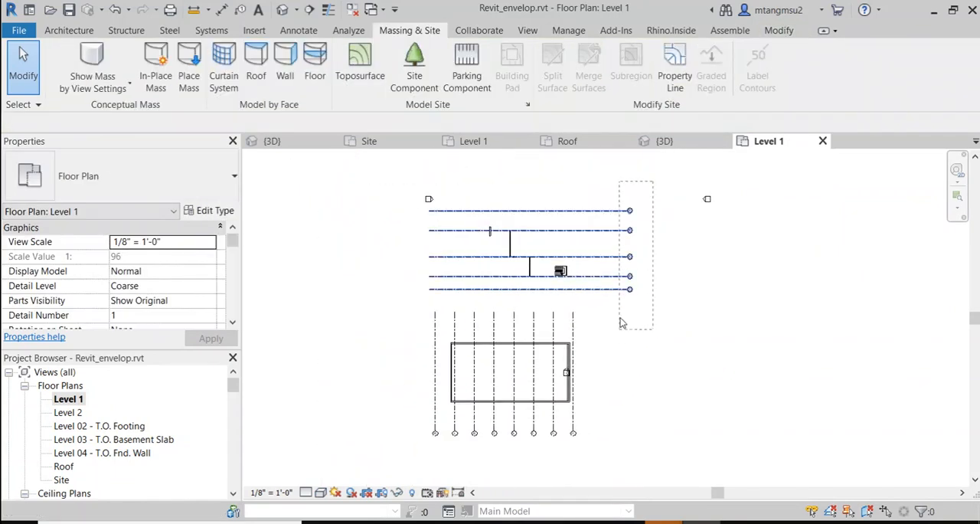
drag(622, 323, 621, 324)
drag(617, 274, 601, 395)
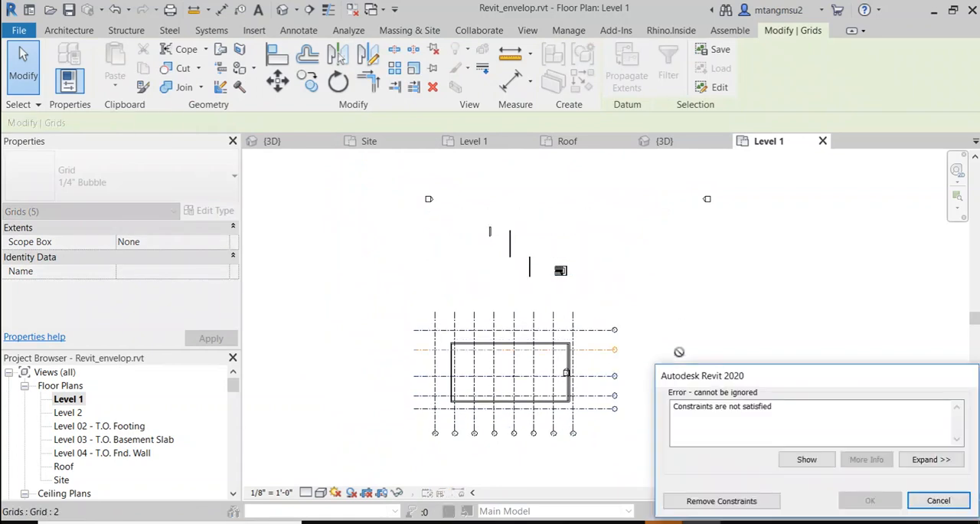
click(949, 402)
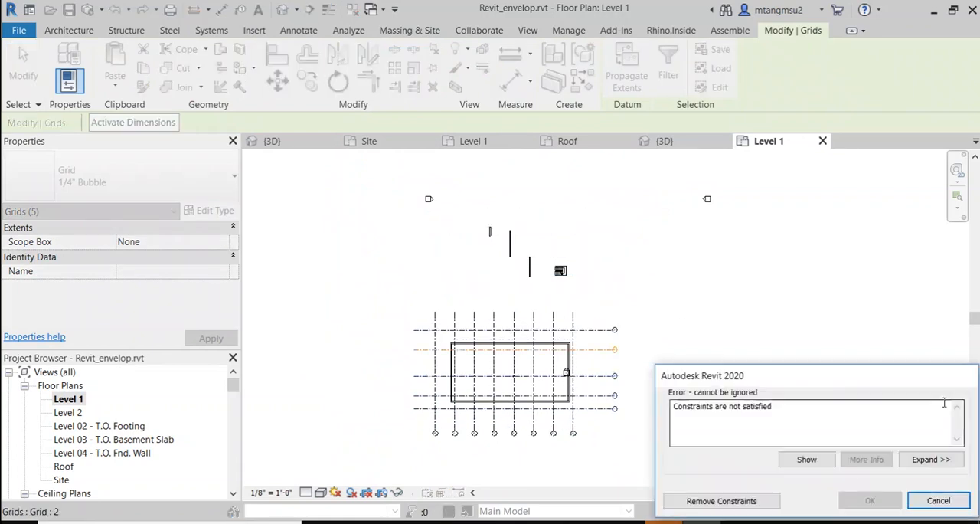
click(774, 503)
click(699, 354)
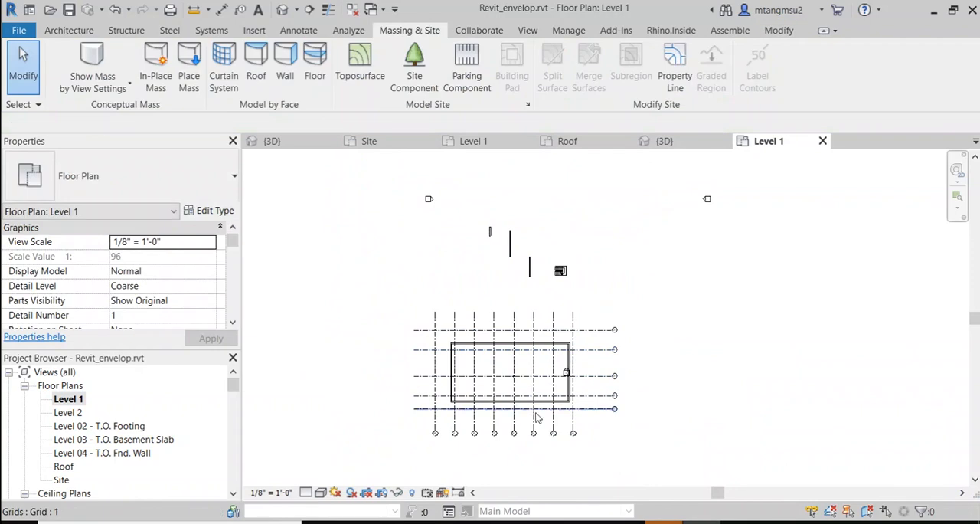
Step: Delete the Glulam-Southern Pine structural column at the intersection of grids E and 3
scroll(534, 391, up, 3)
scroll(536, 318, up, 2)
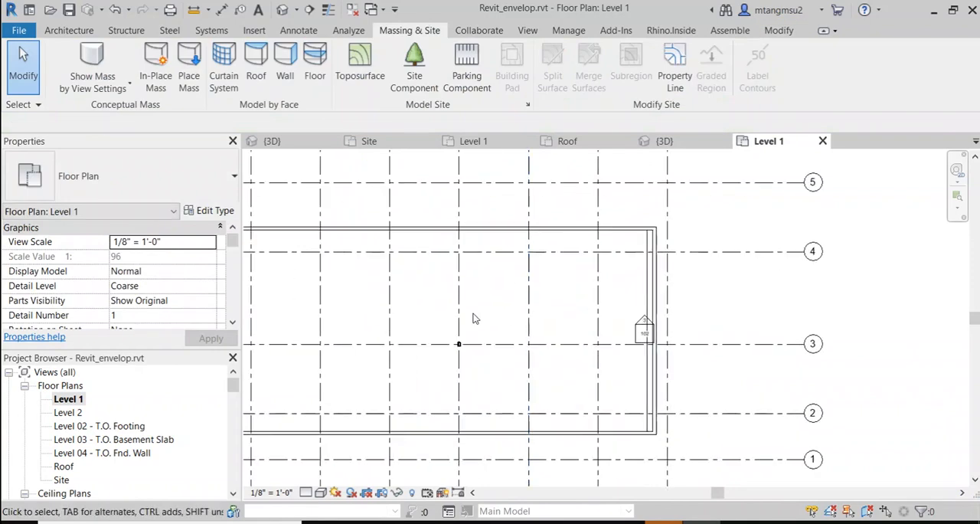
middle_drag(473, 319, 543, 269)
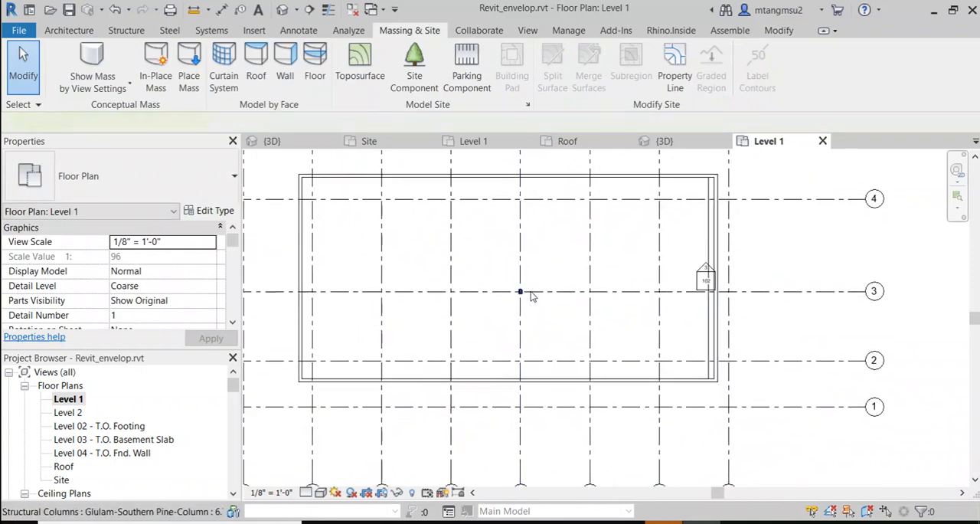
click(531, 294)
key(Escape)
scroll(532, 252, down, 2)
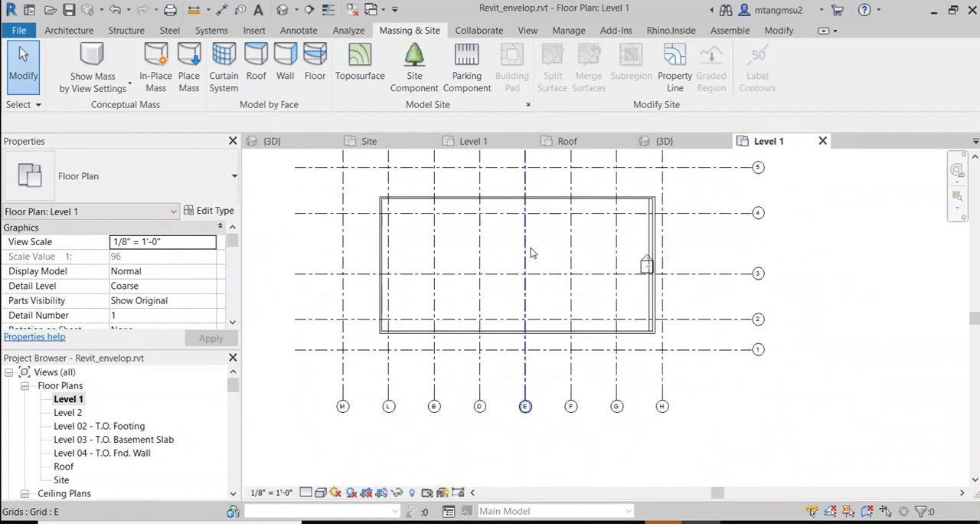
scroll(530, 249, down, 1)
scroll(491, 283, up, 1)
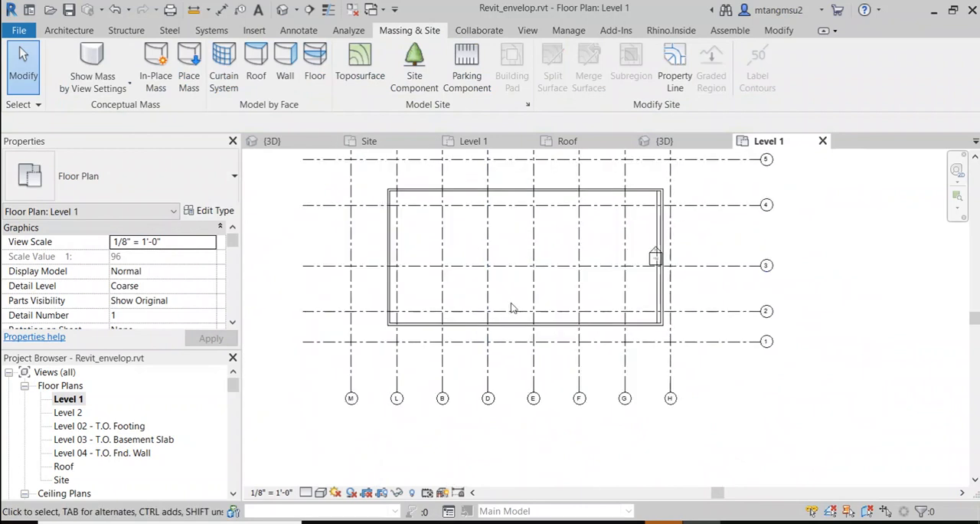
Step: Move the long Generic - 8" wall between grids 1 and 2 onto grid 2 and lock it to the grid
scroll(515, 333, up, 2)
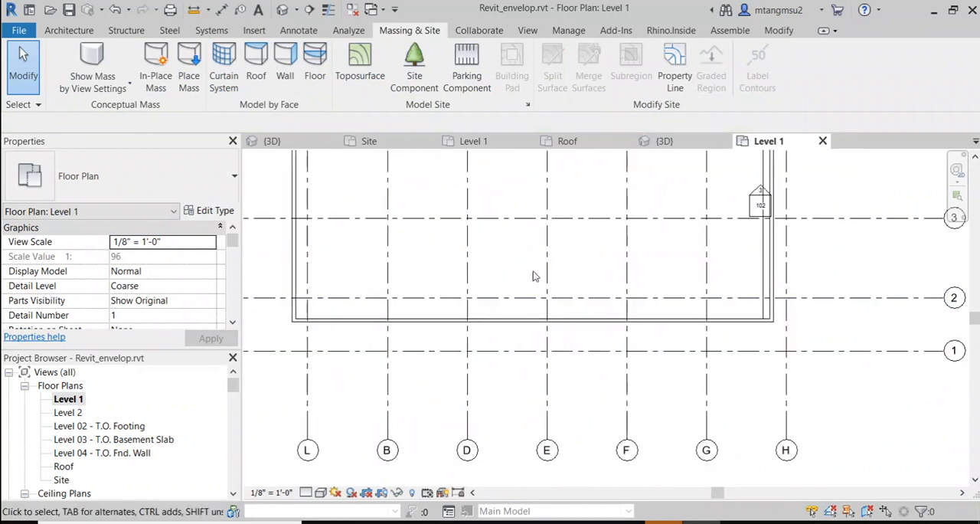
click(519, 297)
scroll(511, 306, up, 1)
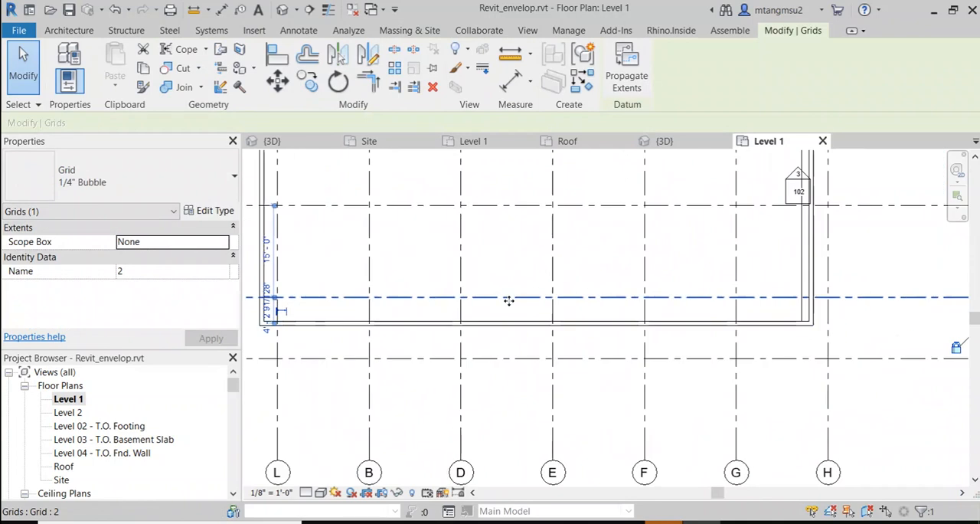
click(511, 323)
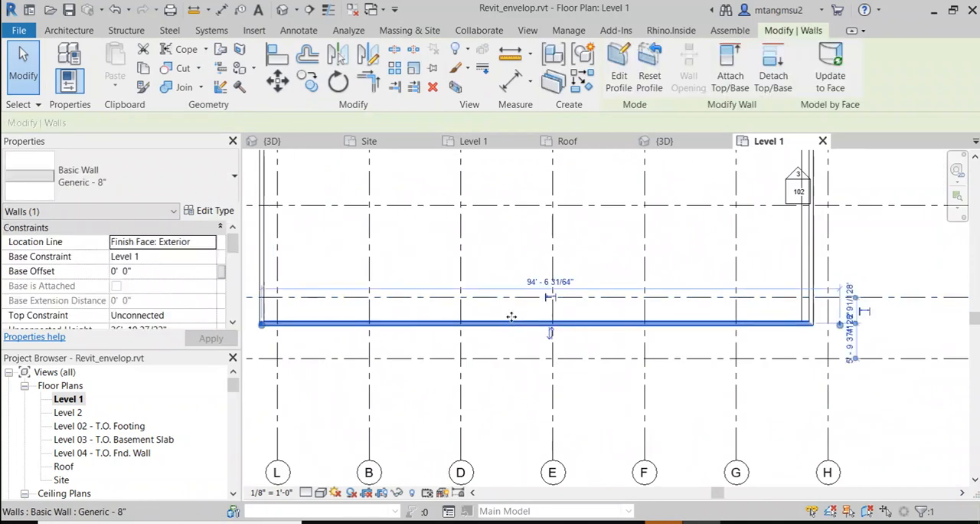
drag(512, 316, 511, 298)
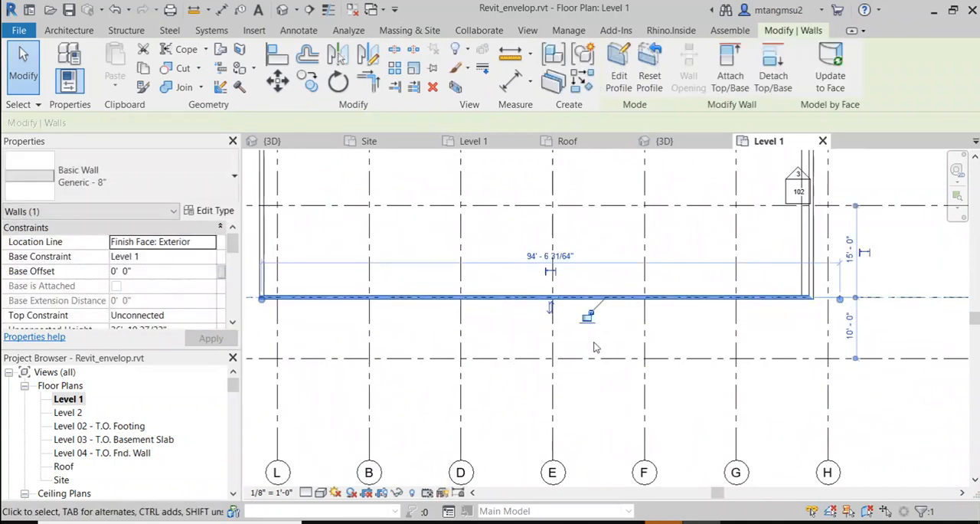
scroll(585, 325, up, 2)
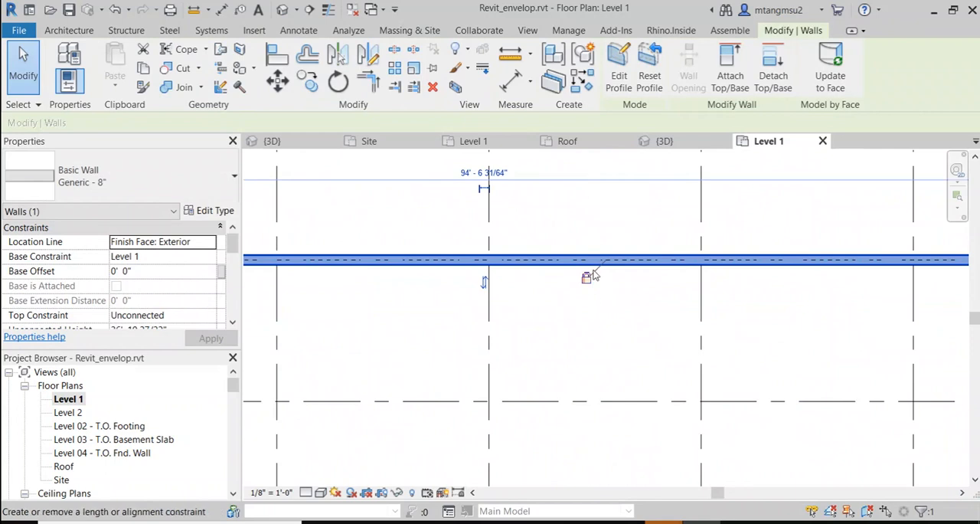
key(Escape)
scroll(696, 339, down, 4)
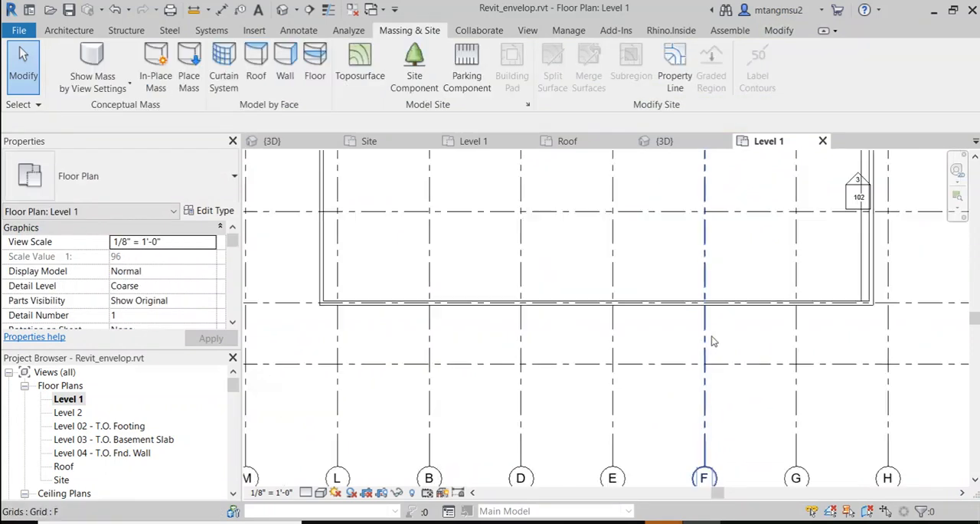
Step: Move grid 2 slightly toward grid 3 together with its locked wall, then unlock the alignment constraint between them
scroll(712, 341, up, 3)
click(719, 350)
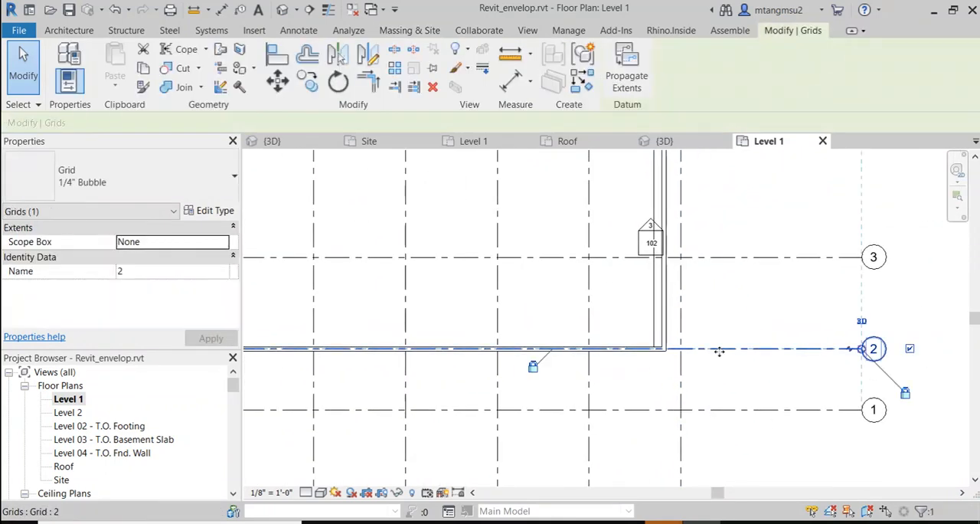
drag(719, 350, 744, 336)
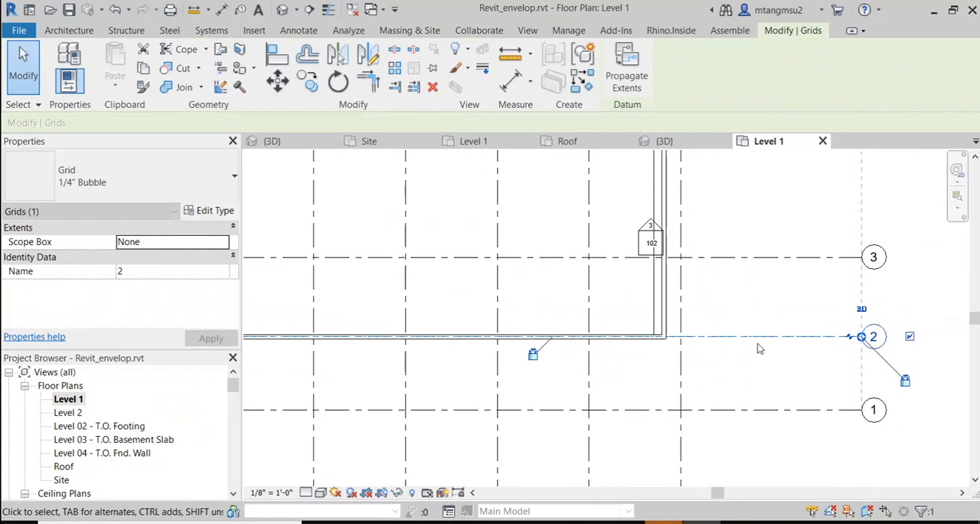
click(814, 344)
click(814, 339)
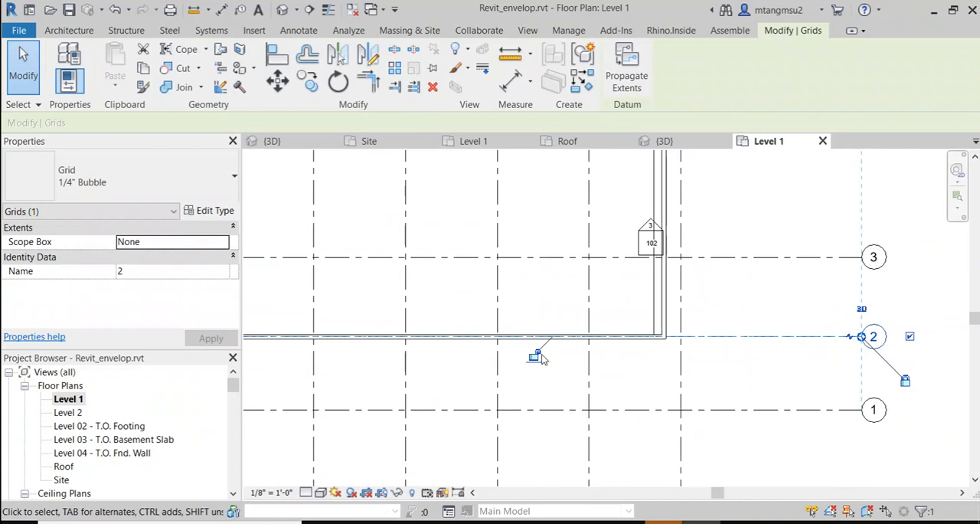
Step: Move the Generic - 8" end wall near grid H outward past that grid
scroll(726, 291, up, 2)
click(645, 302)
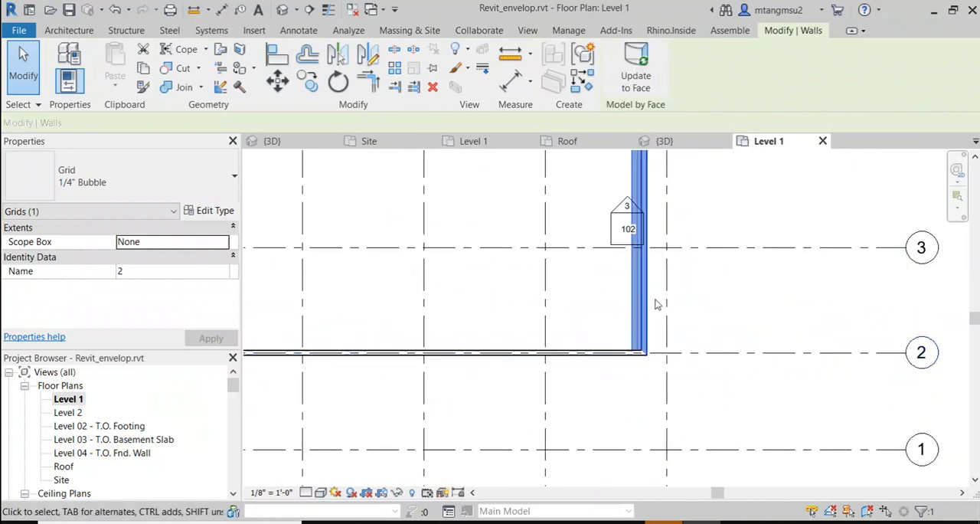
middle_drag(735, 241, 714, 444)
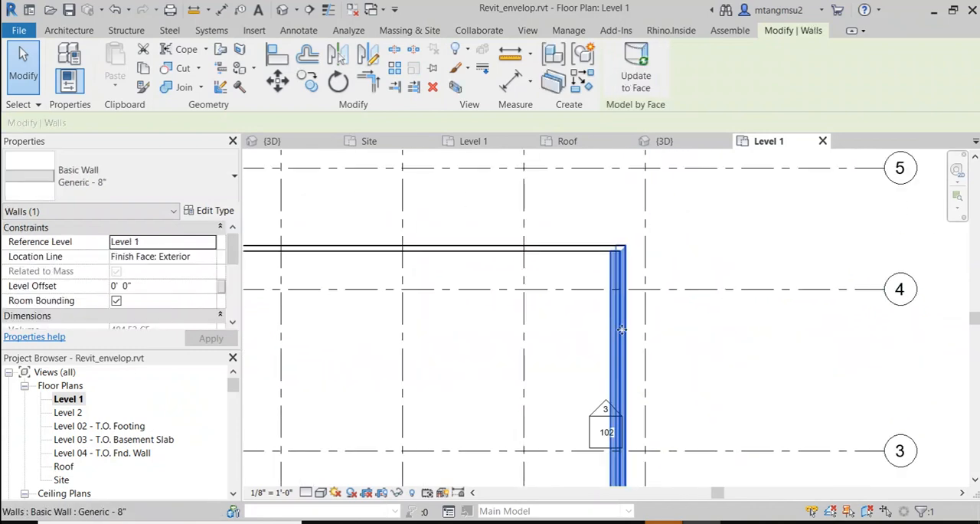
drag(621, 329, 670, 326)
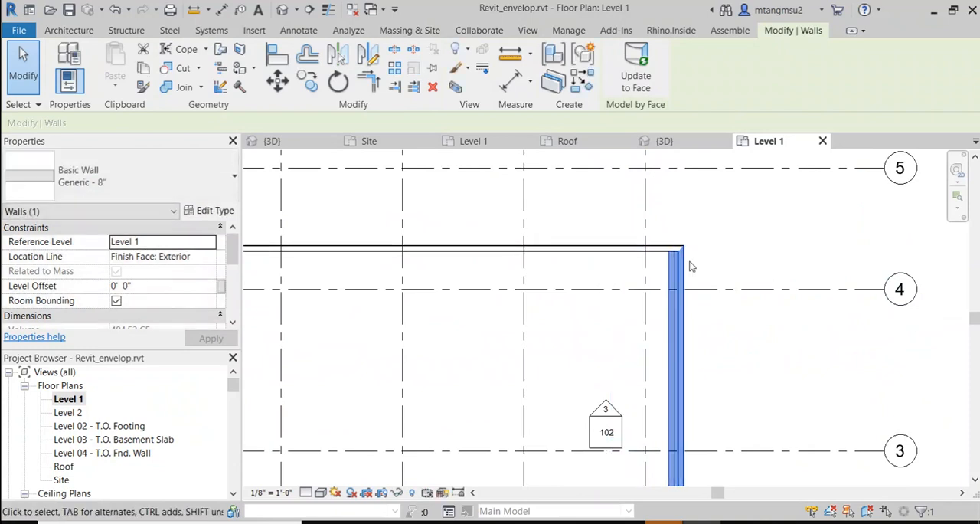
Step: Move the long Generic - 8" wall between grids 4 and 5 onto grid 4 and lock it to the grid
click(459, 250)
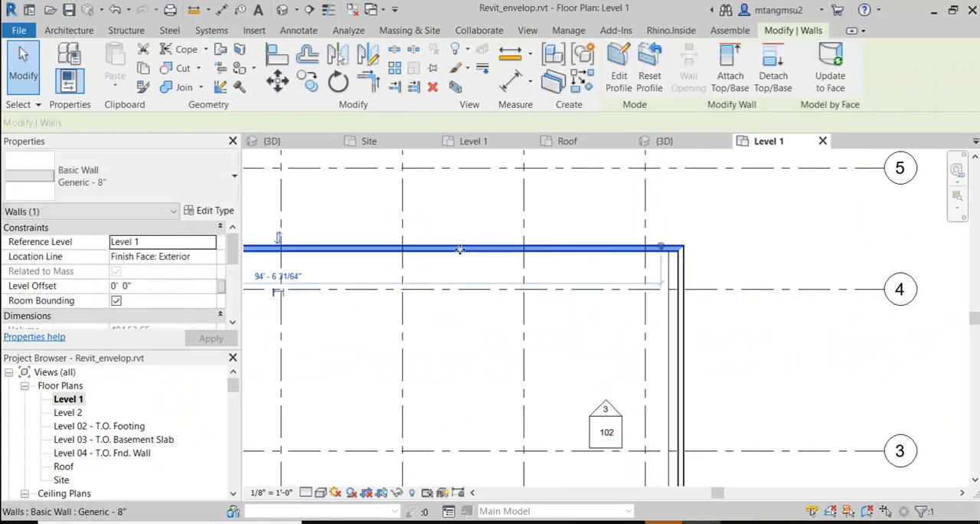
drag(459, 251, 459, 291)
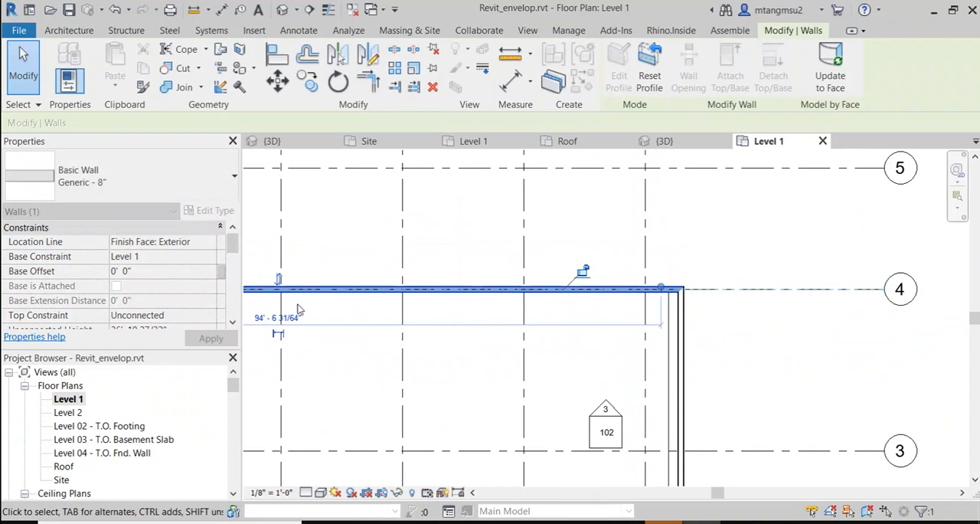
click(584, 273)
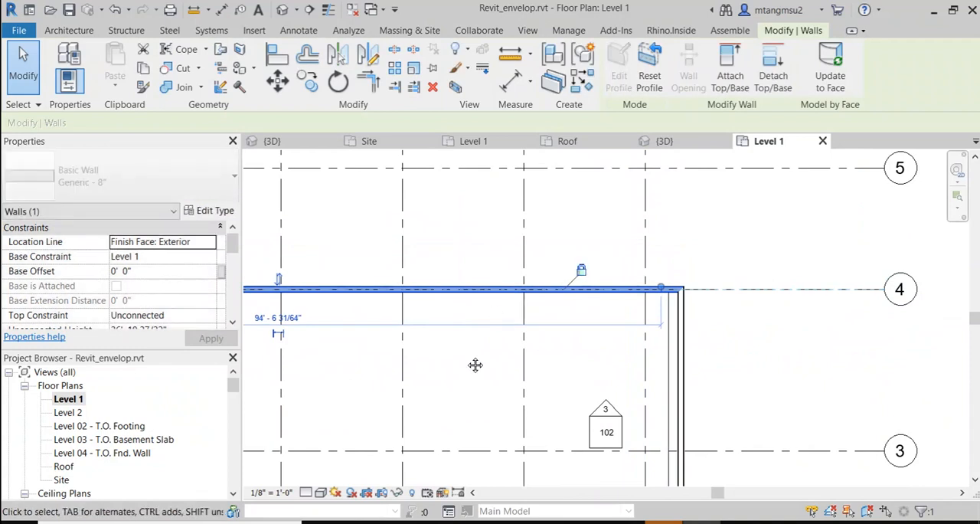
Step: Move the short end wall of the enclosure near grid L onto grid L
middle_drag(476, 365, 691, 273)
scroll(589, 331, down, 1)
scroll(405, 330, down, 4)
middle_drag(410, 330, 541, 300)
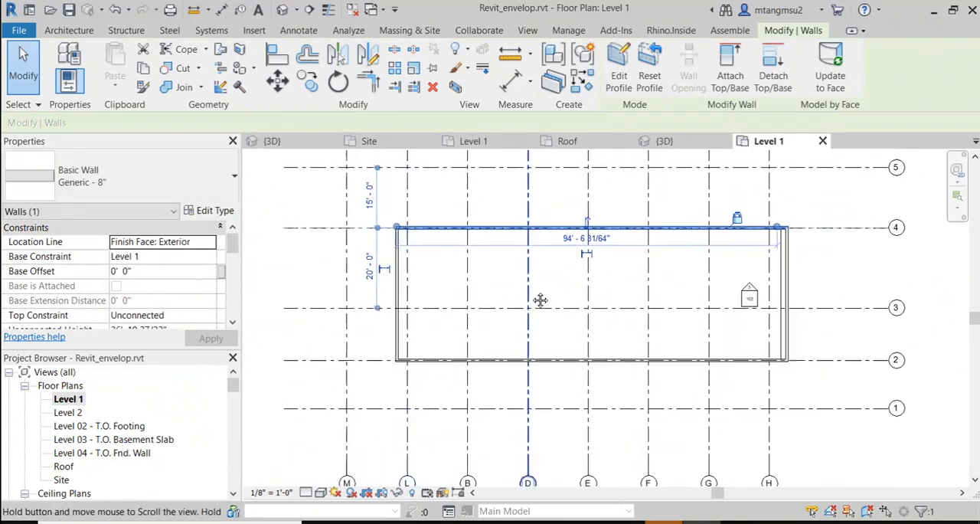
scroll(399, 295, up, 1)
click(399, 288)
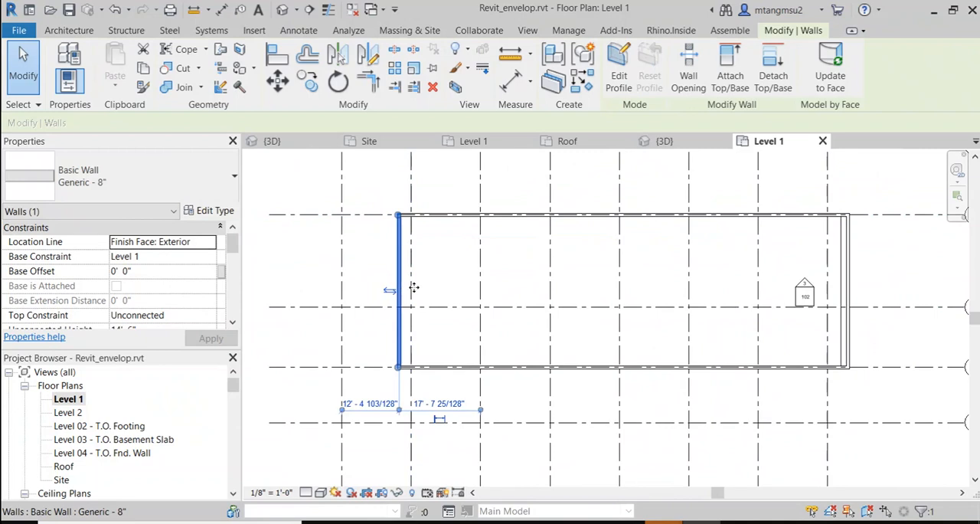
mouse_move(413, 287)
mouse_down()
mouse_move(426, 289)
mouse_move(409, 286)
mouse_move(414, 293)
mouse_up()
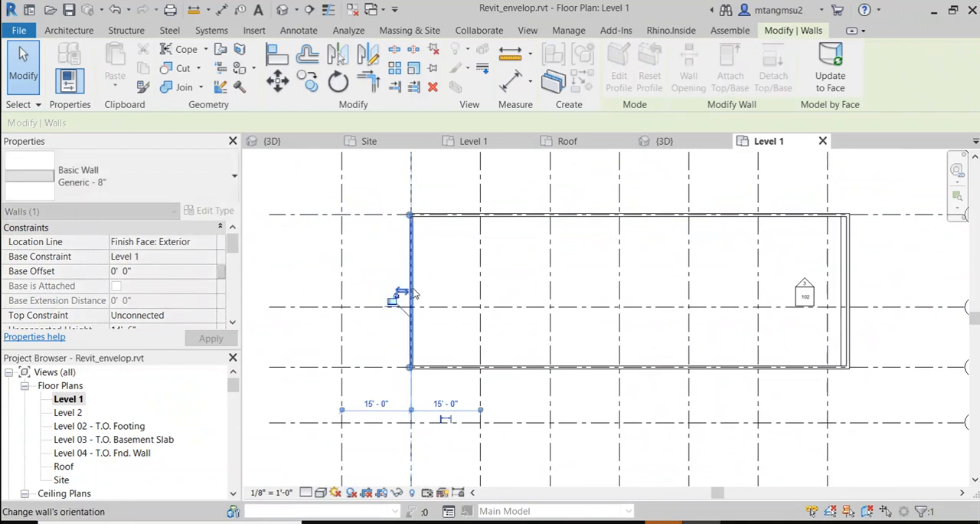
scroll(415, 293, up, 6)
click(373, 286)
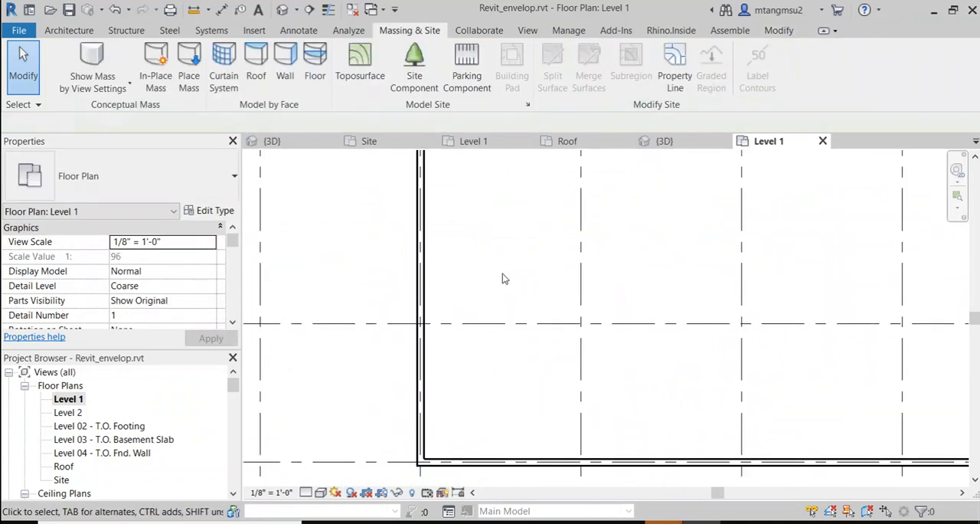
Step: Move grid 4 together with its locked wall toward grid 5, to about 5' 6" from it
scroll(502, 278, down, 6)
middle_drag(632, 267, 505, 288)
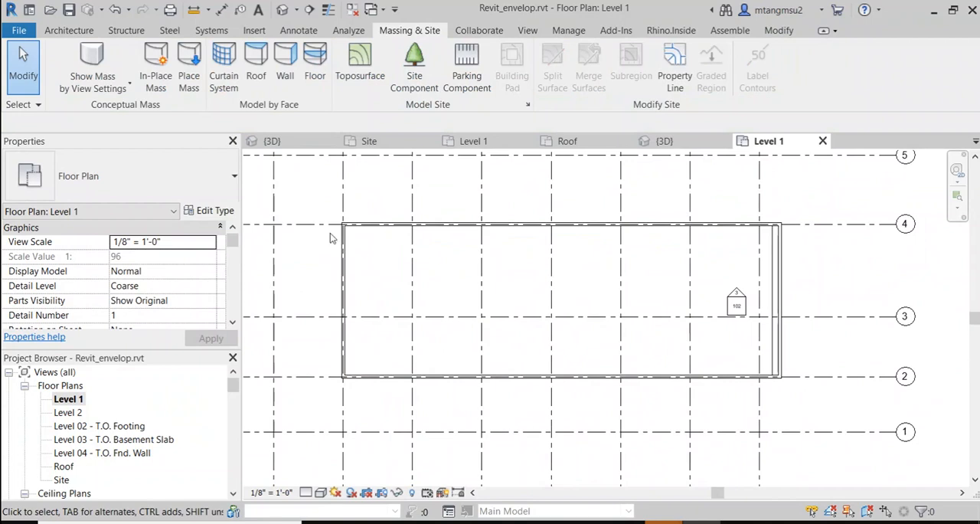
click(301, 229)
scroll(350, 275, up, 1)
middle_drag(346, 298, 525, 357)
scroll(494, 330, up, 1)
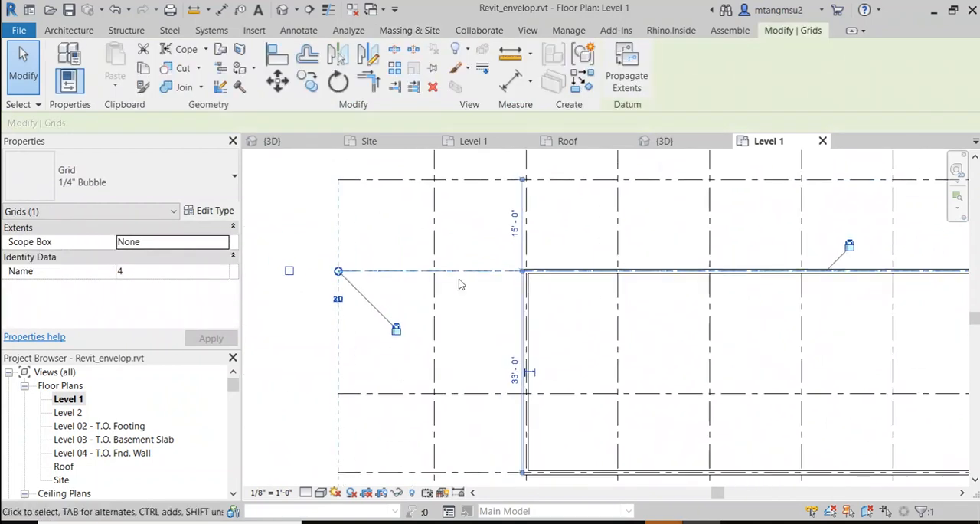
drag(460, 252, 456, 218)
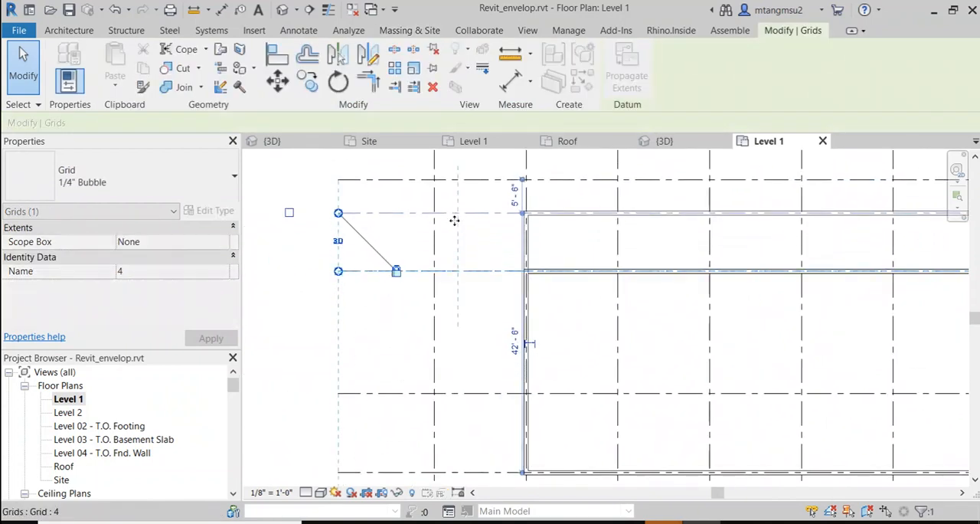
click(476, 319)
Step: Move grid 3 toward grid 4 and set the spacing between grids 3 and 4 to 20' 0"
scroll(583, 313, down, 1)
middle_drag(644, 307, 513, 311)
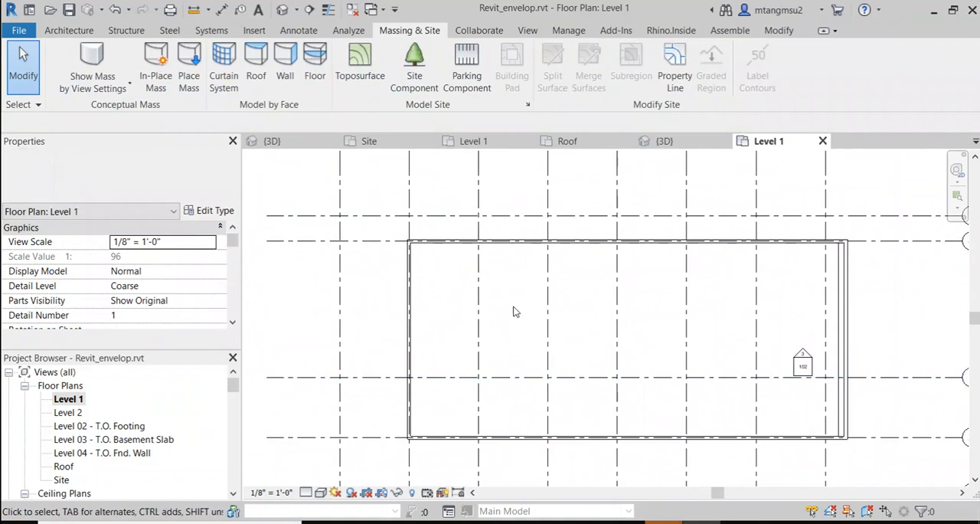
click(573, 375)
drag(574, 376, 576, 330)
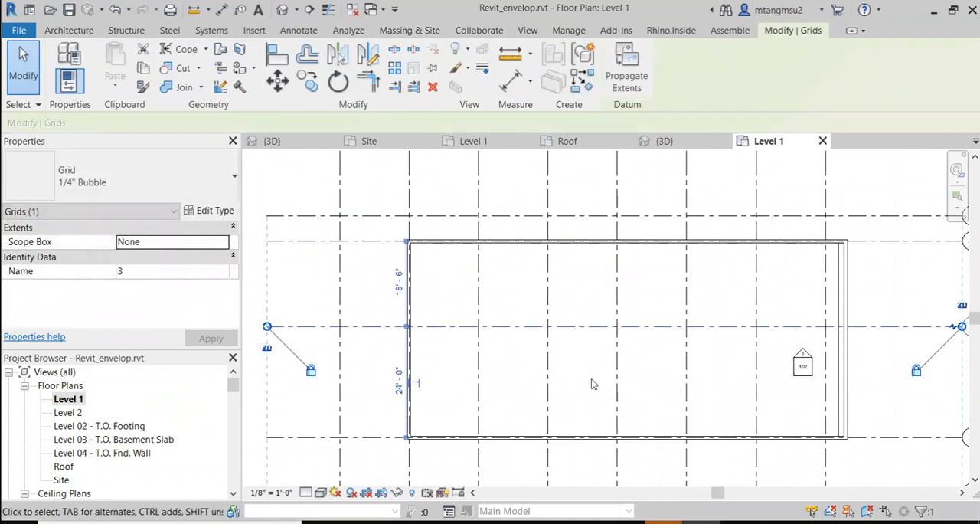
click(695, 363)
scroll(695, 363, down, 1)
click(666, 331)
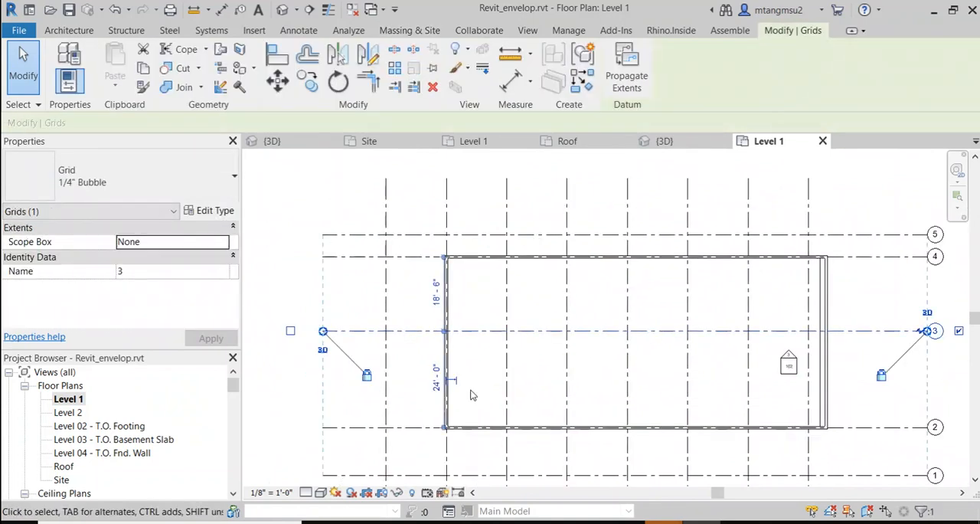
click(435, 375)
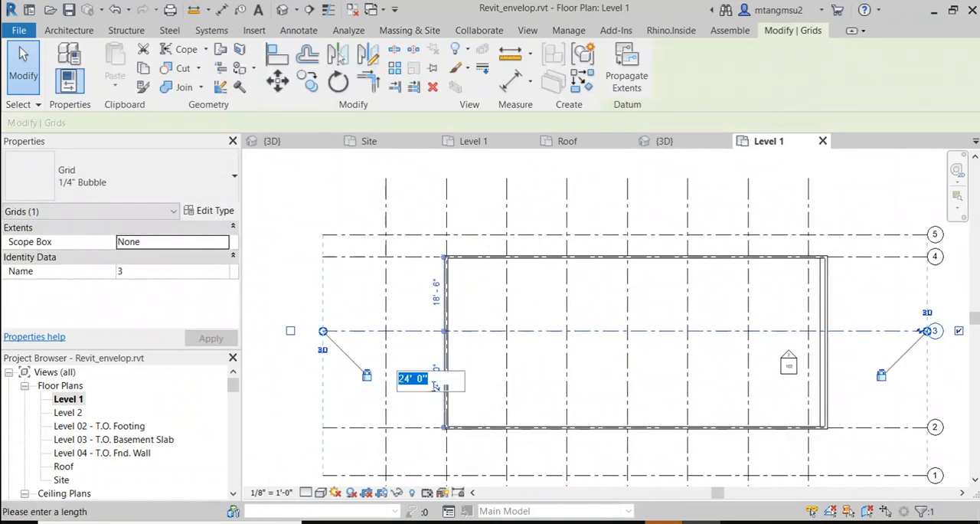
click(430, 298)
click(431, 296)
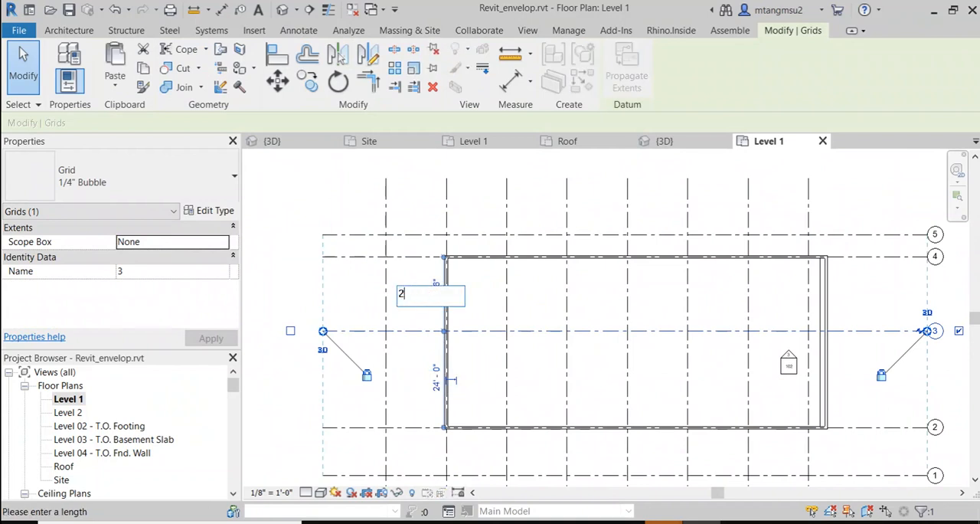
key(Return)
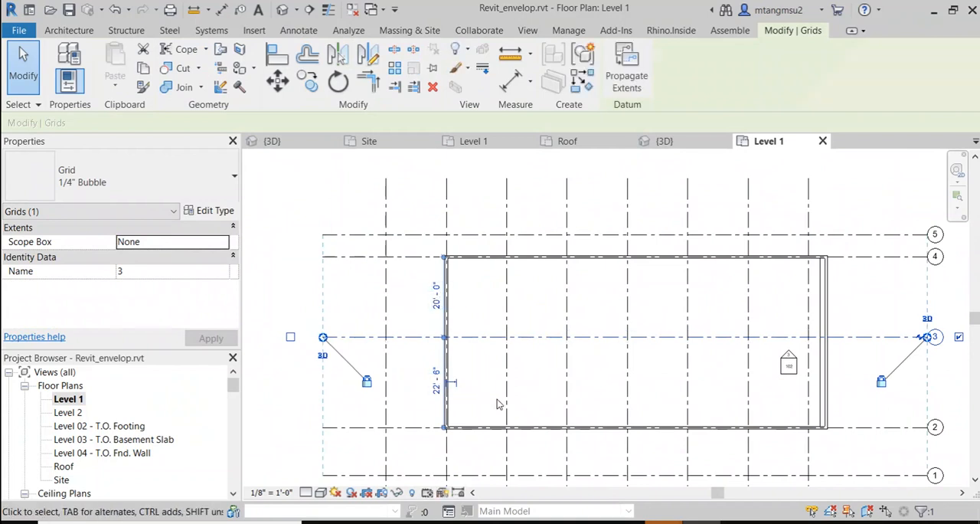
click(497, 399)
Step: Create a rectangular shaft opening about 27' 8" by 16' 1" between grids L and D, with one edge along grid 3
middle_drag(643, 364, 580, 341)
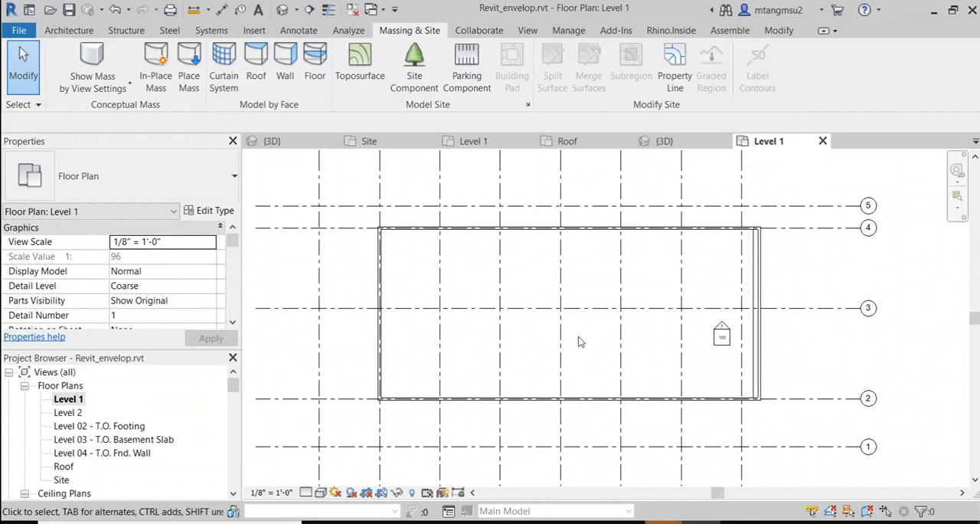
scroll(543, 285, up, 1)
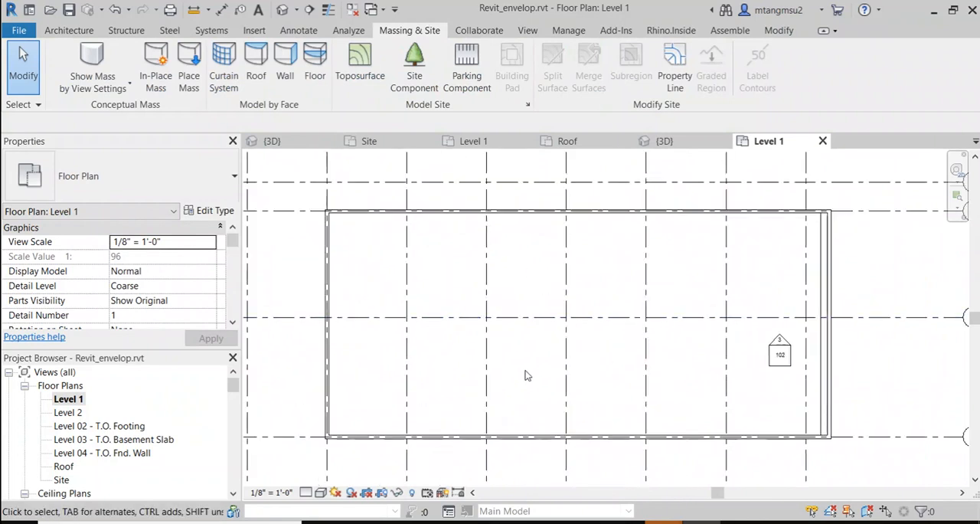
scroll(511, 376, up, 1)
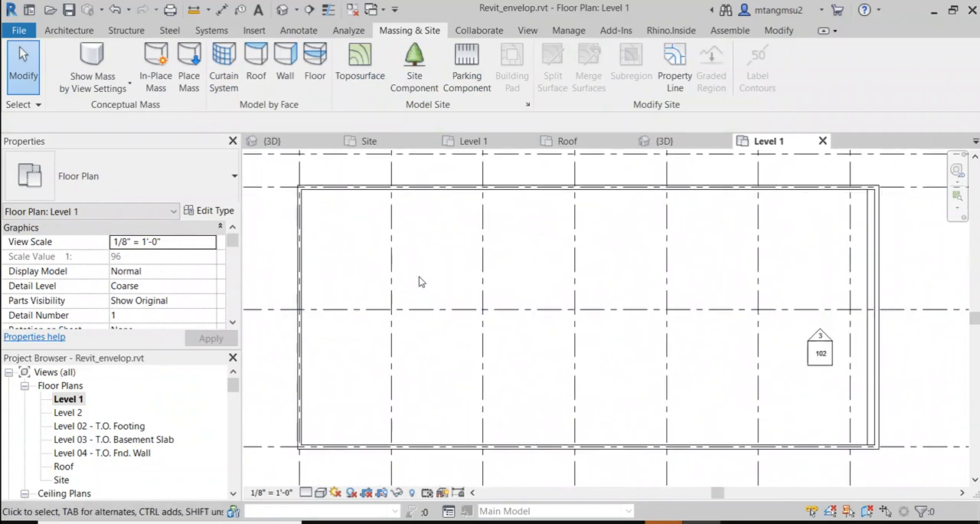
click(126, 31)
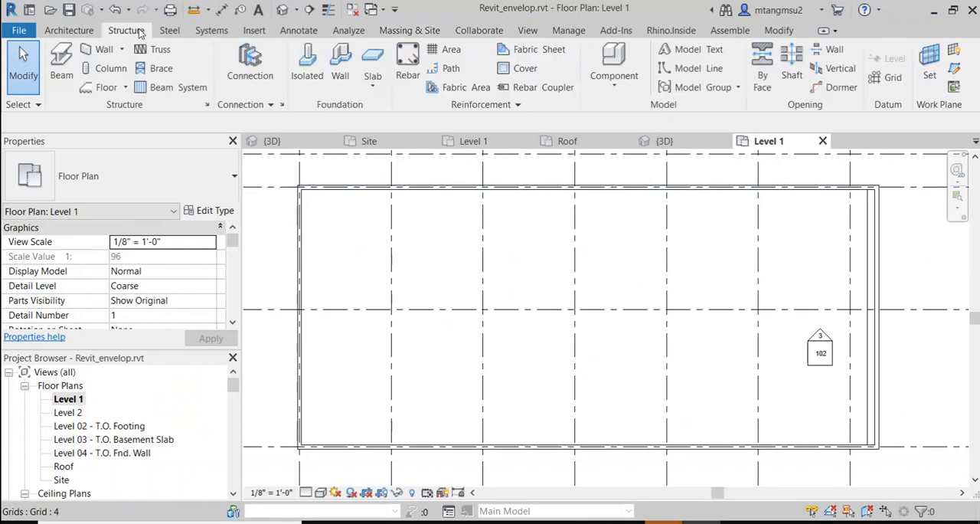
click(793, 74)
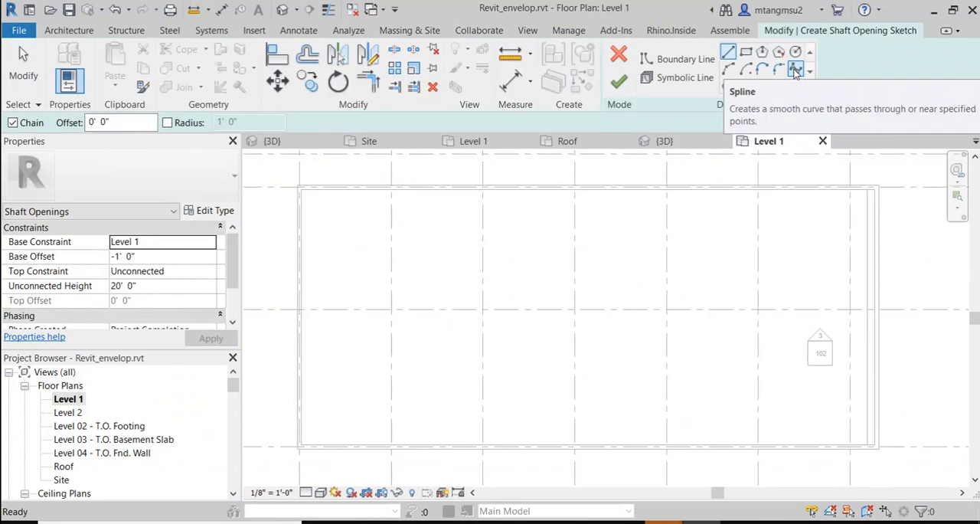
click(746, 54)
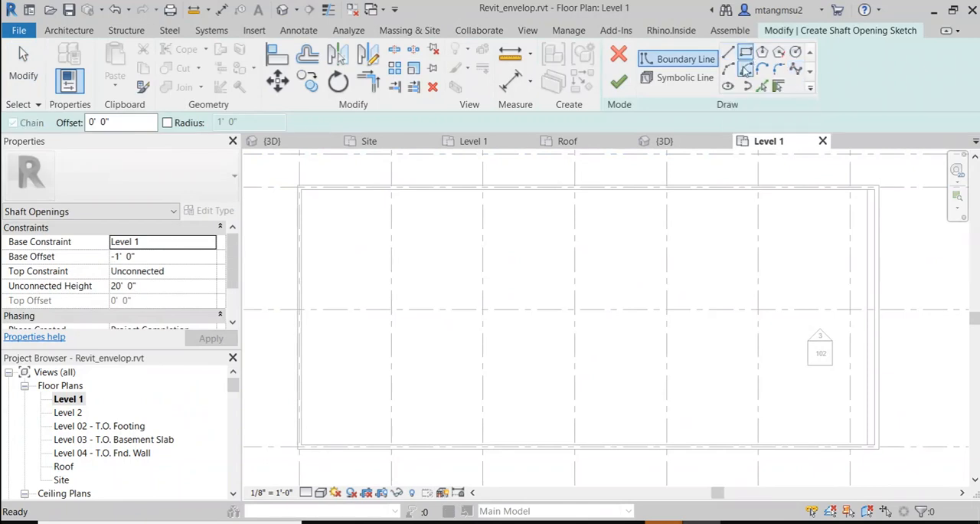
click(313, 310)
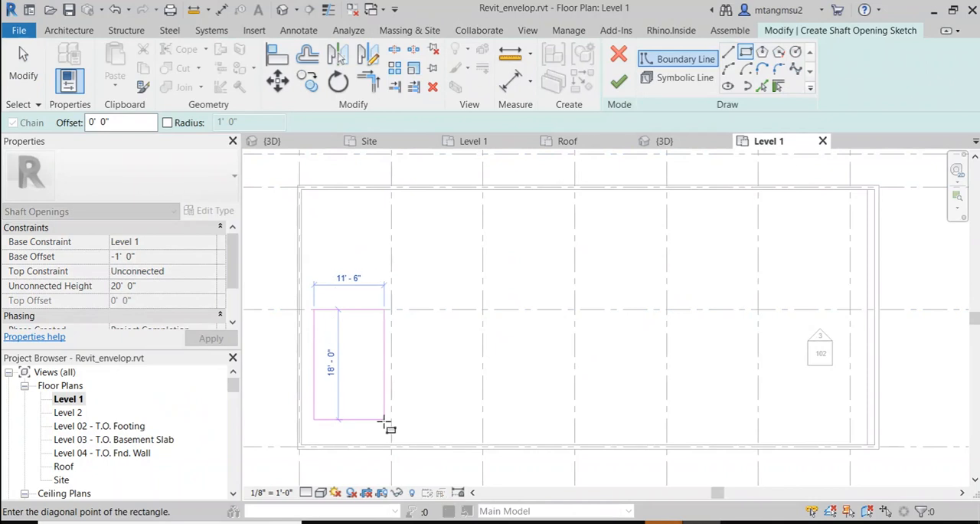
click(483, 408)
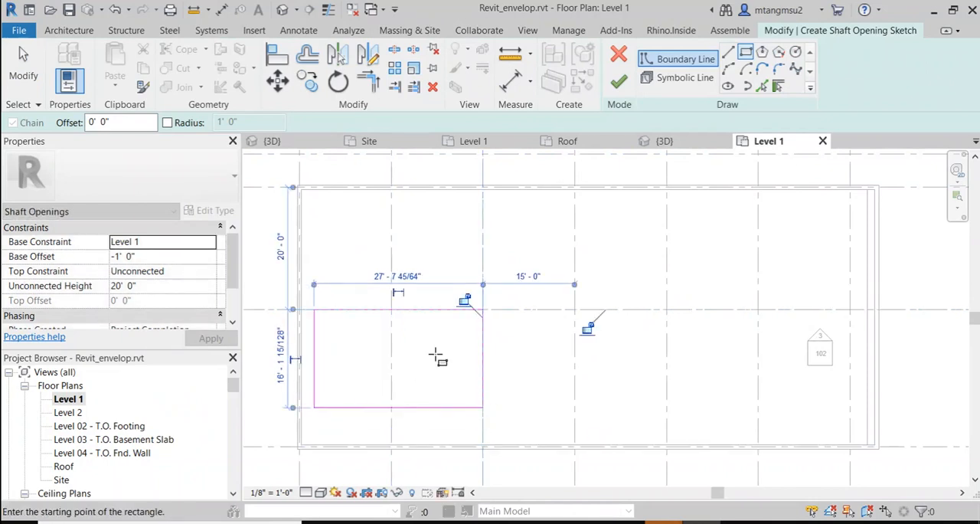
click(618, 81)
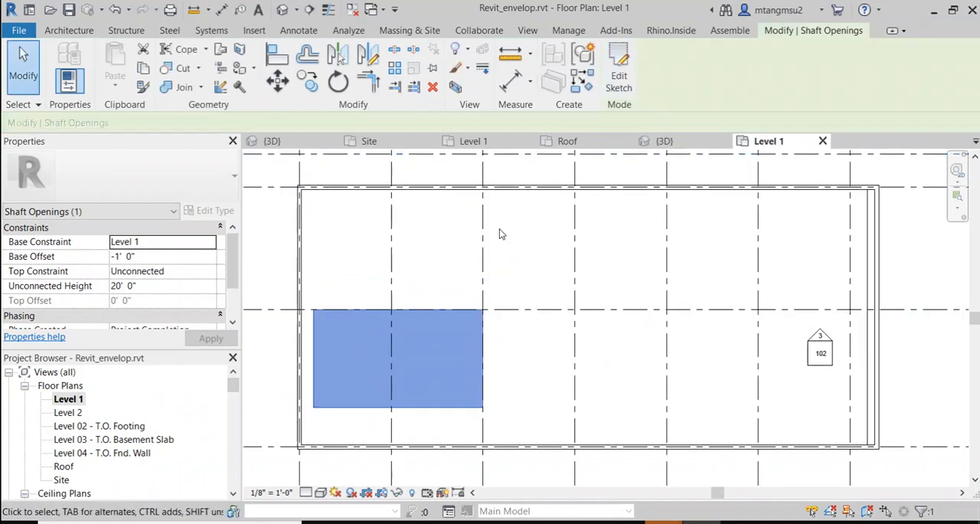
Step: Open the 3D view and examine how the shaft opening cuts the sloped Generic - 12" roof
click(283, 10)
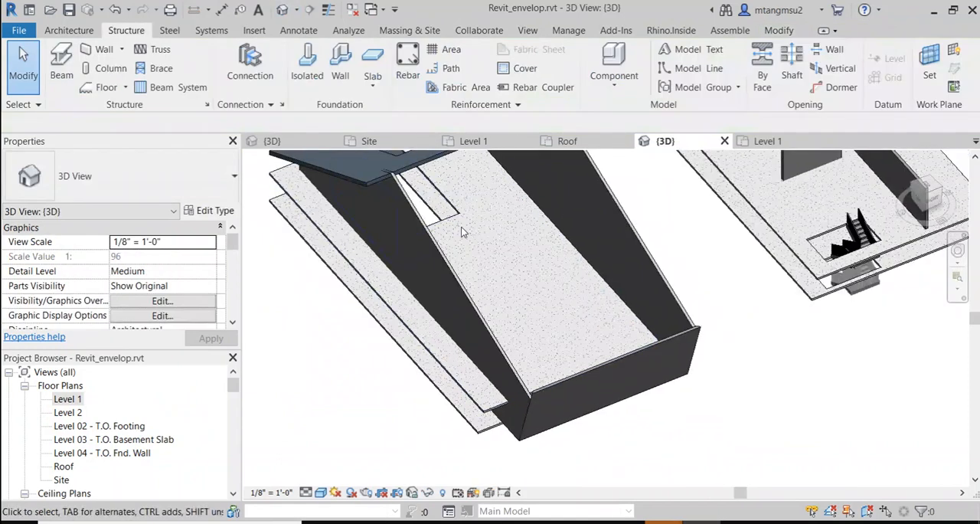
scroll(475, 238, down, 1)
shift+middle_drag(474, 253, 491, 223)
click(491, 223)
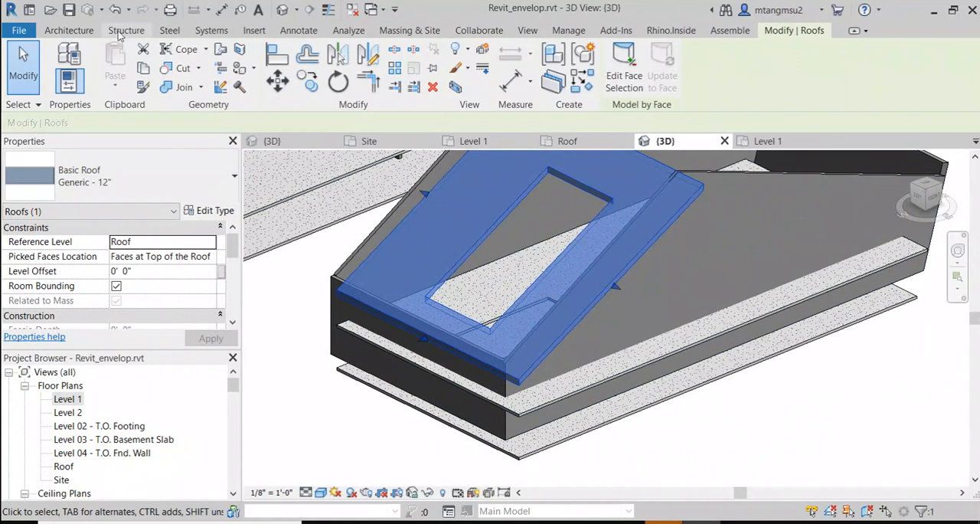
Step: Display mass forms and floors in the 3D view and select the Level 2 Concrete Slab - 6" floor beneath the roof opening
click(408, 35)
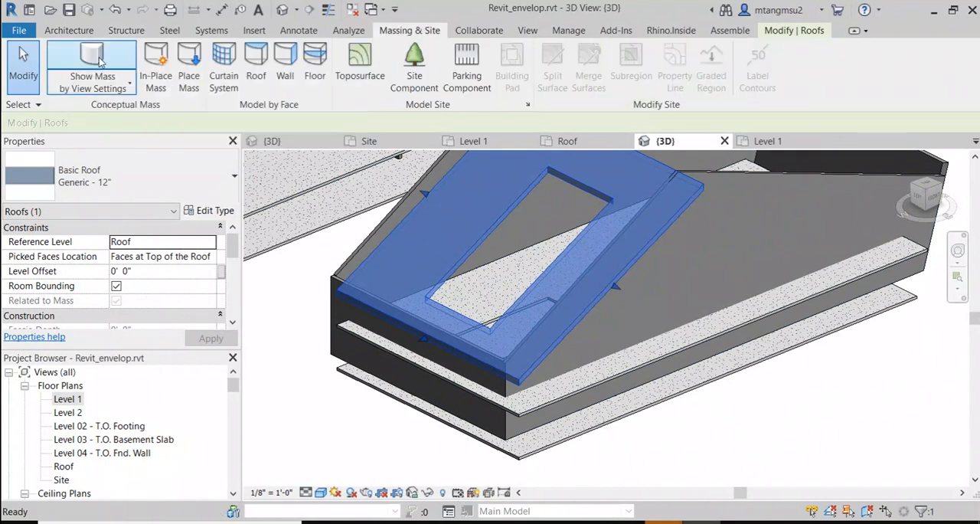
click(130, 64)
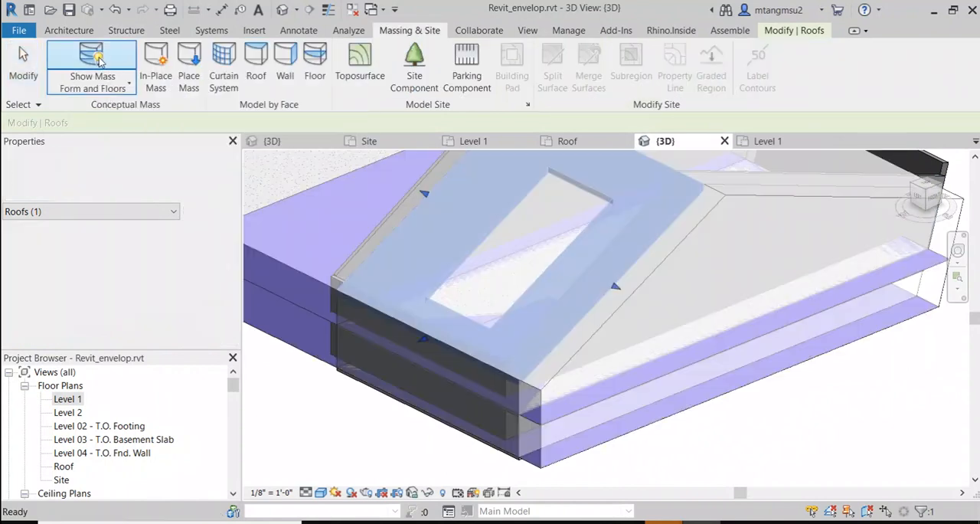
click(872, 435)
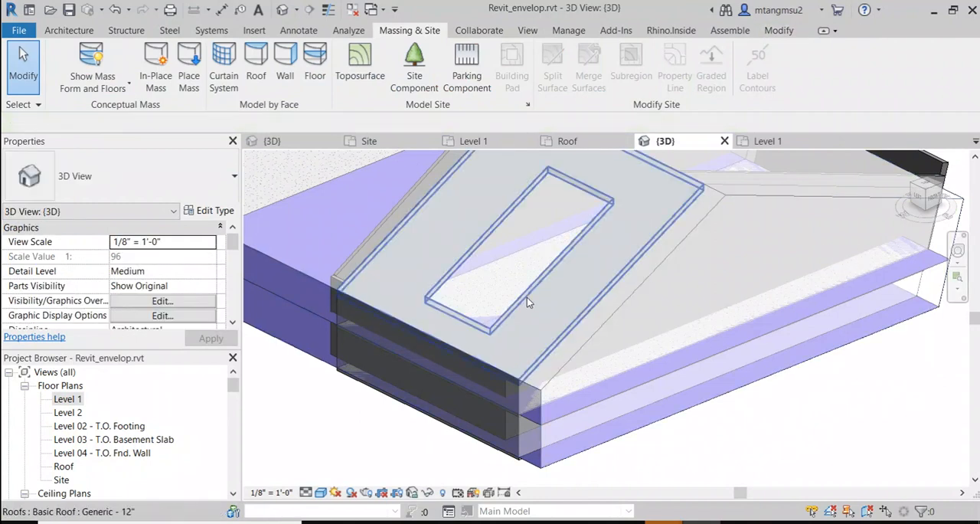
shift+middle_drag(546, 335, 505, 339)
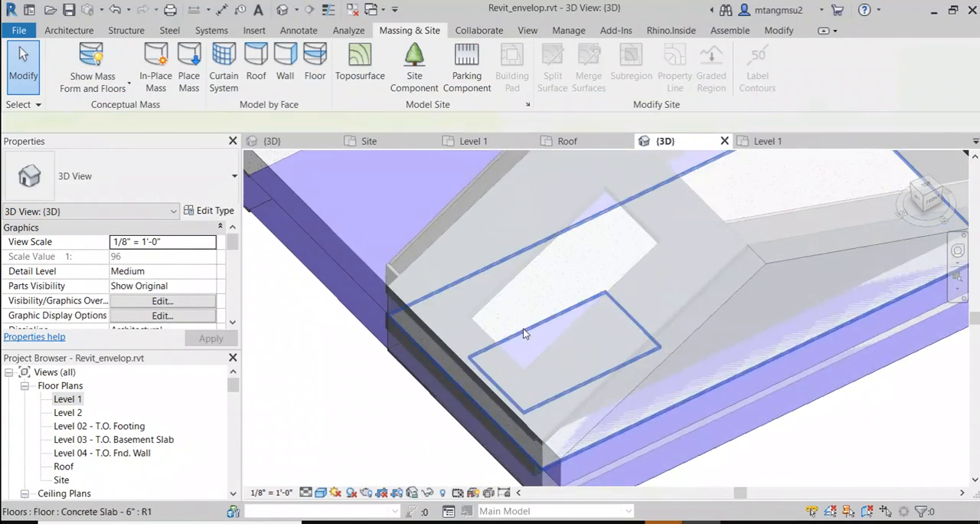
click(525, 333)
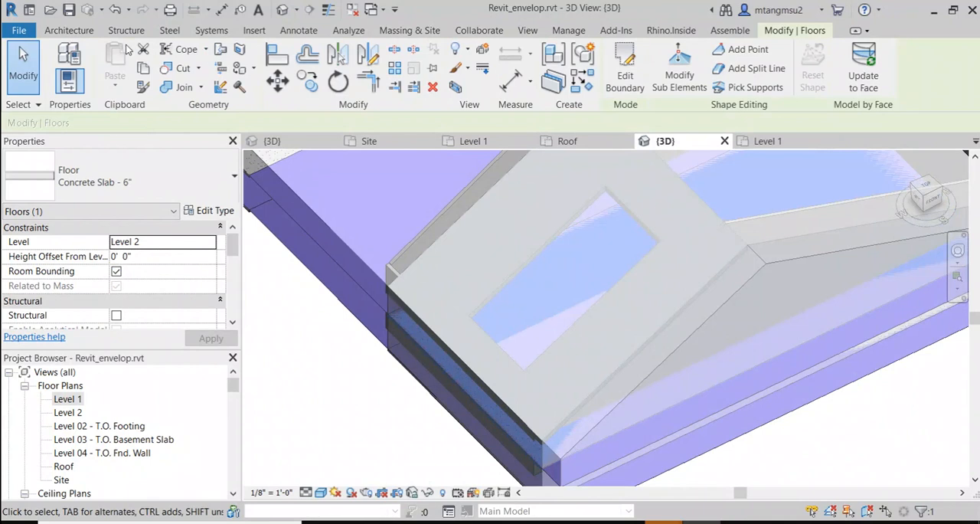
Step: Return the mass display to the view settings and lower the top of the shaft opening to just below the sloped roof
click(394, 31)
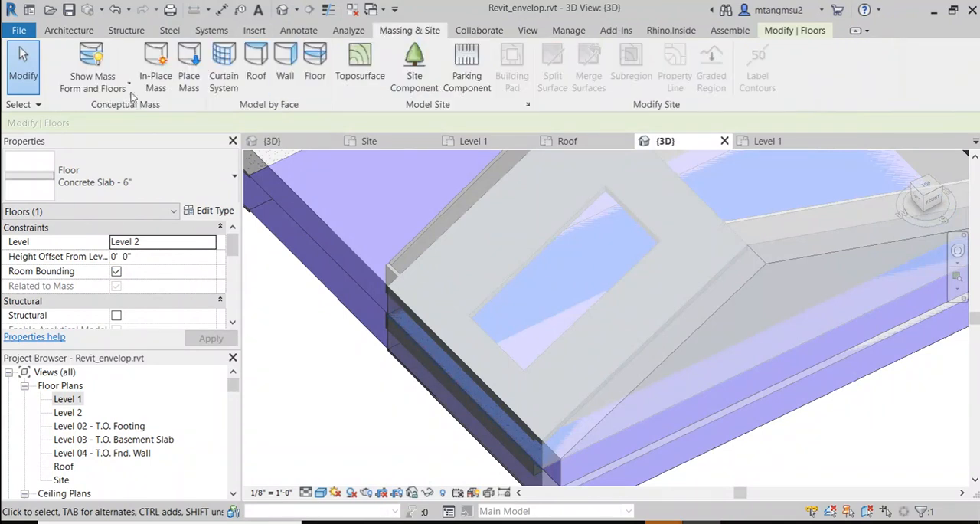
click(92, 65)
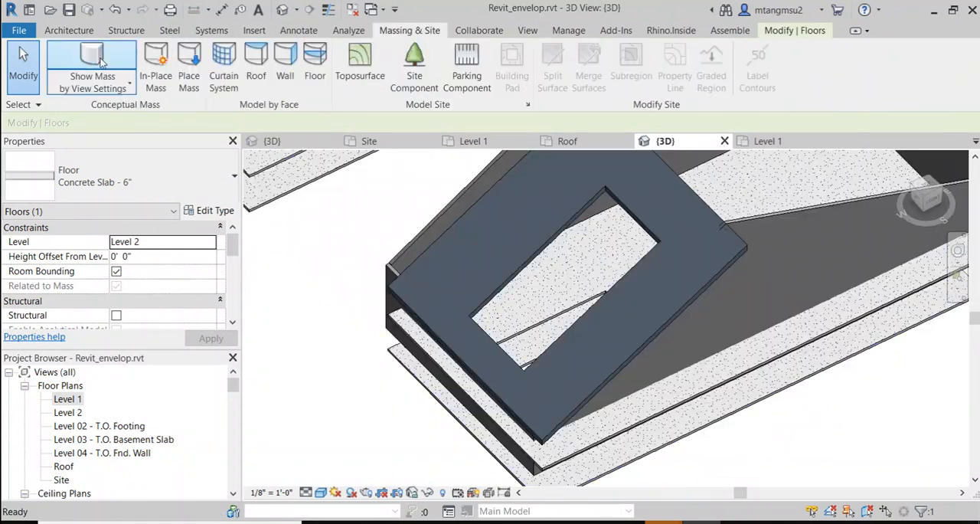
click(510, 351)
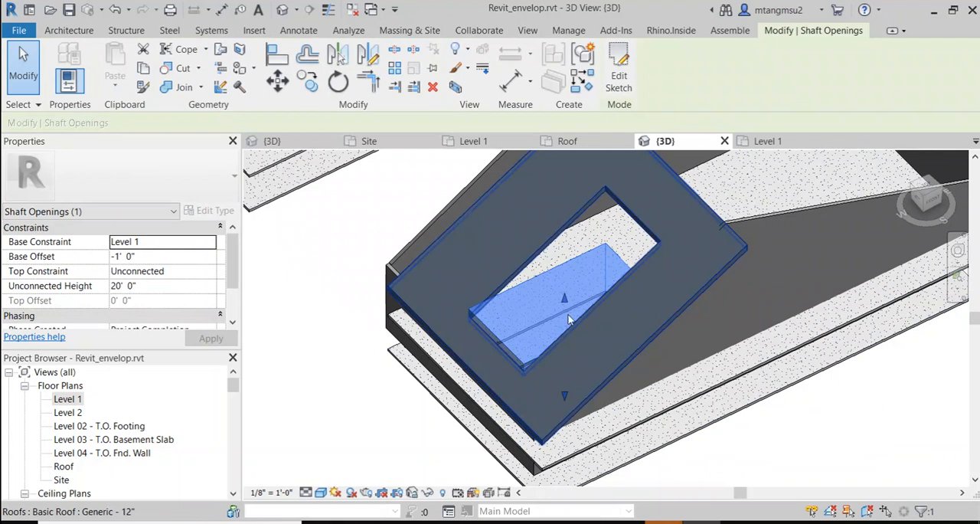
drag(565, 298, 570, 330)
drag(579, 366, 579, 366)
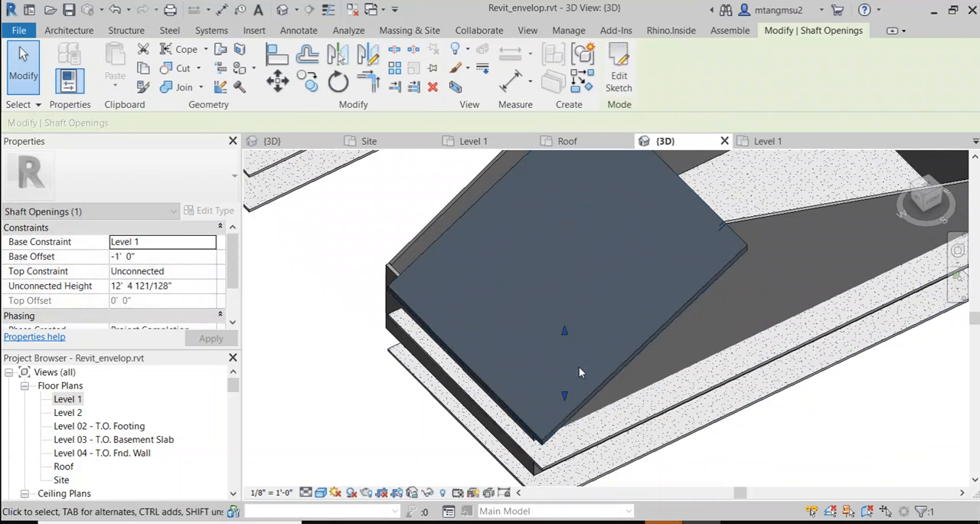
Step: Stretch the shaft opening up through the sloped roof, and pull its top back down to an unconnected height of about 15' 7"
shift+middle_drag(459, 351, 177, 263)
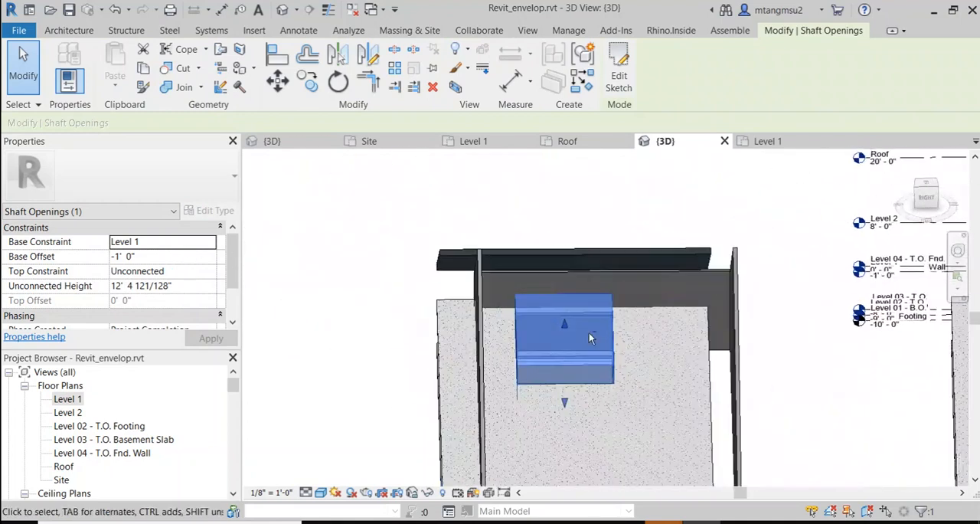
shift+middle_drag(591, 339, 602, 320)
scroll(523, 335, up, 1)
drag(592, 315, 584, 234)
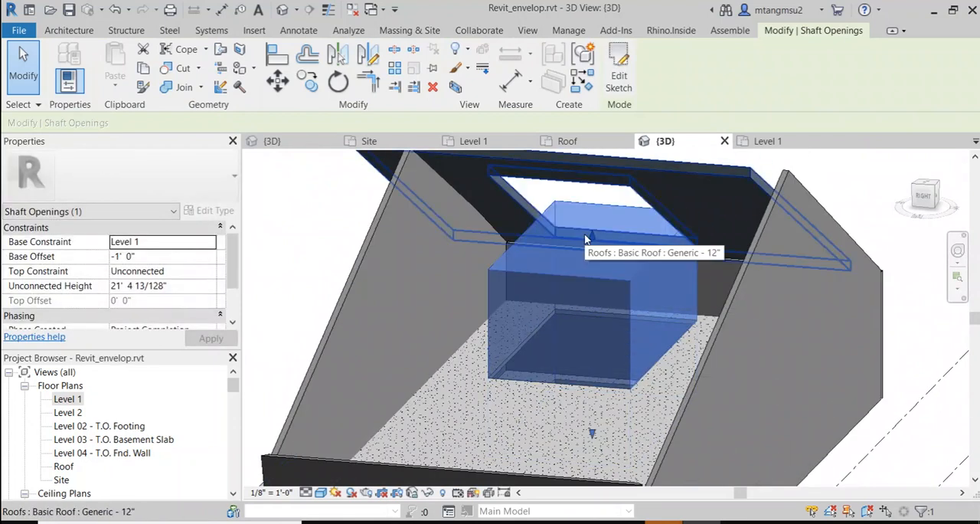
drag(591, 233, 579, 276)
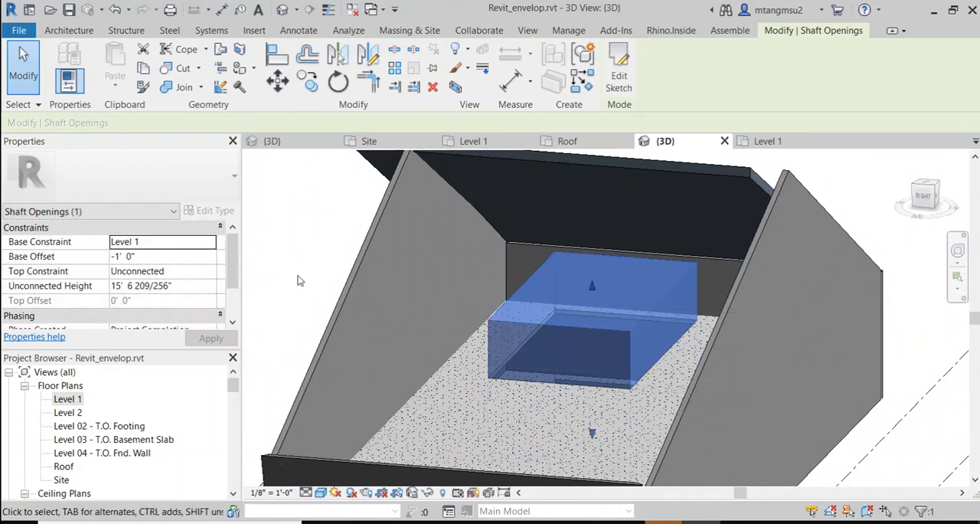
Step: Cut a circular By Face opening with a radius of about 10' 6" perpendicular to the sloped Generic - 12" roof
click(89, 34)
click(132, 34)
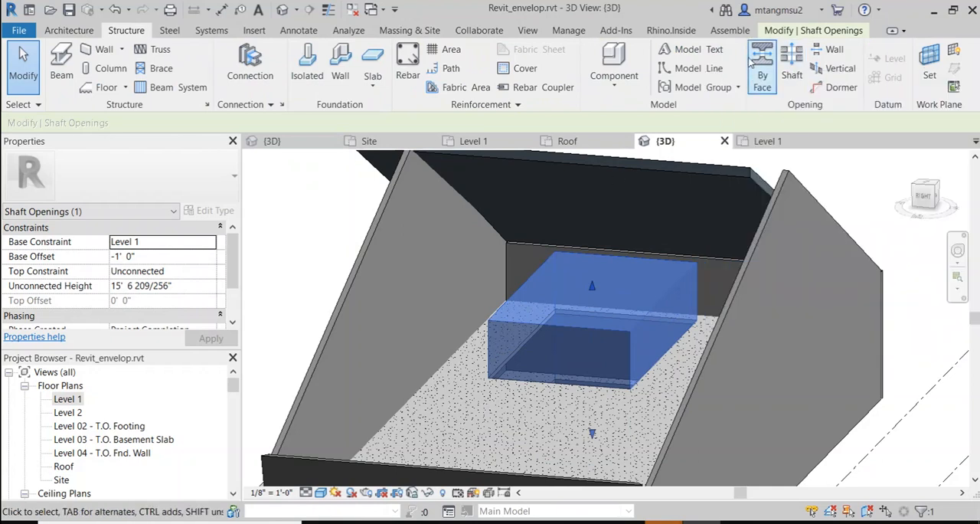
click(832, 180)
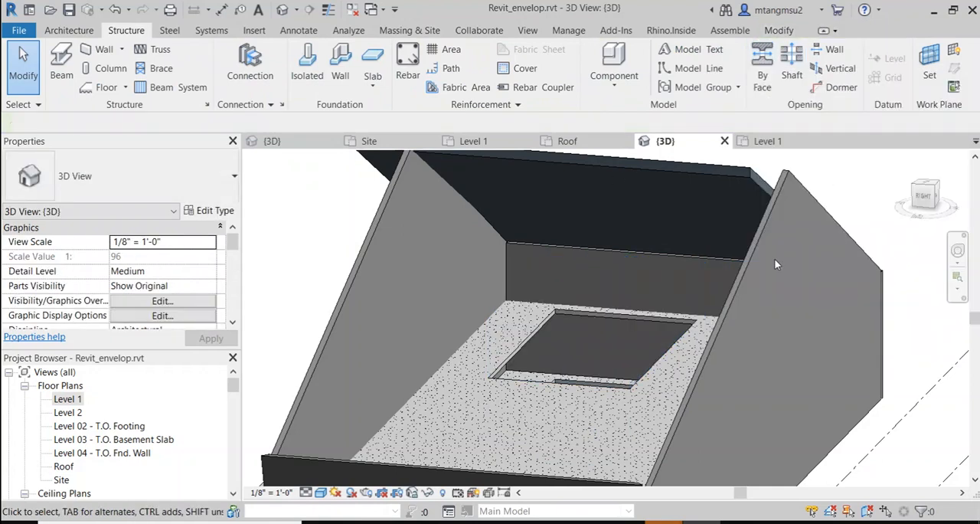
shift+middle_drag(780, 277, 604, 275)
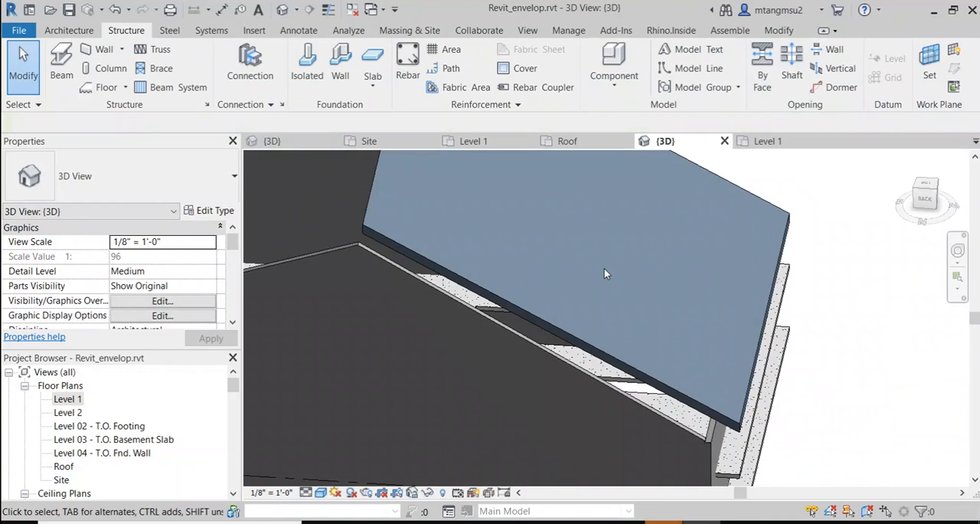
click(772, 70)
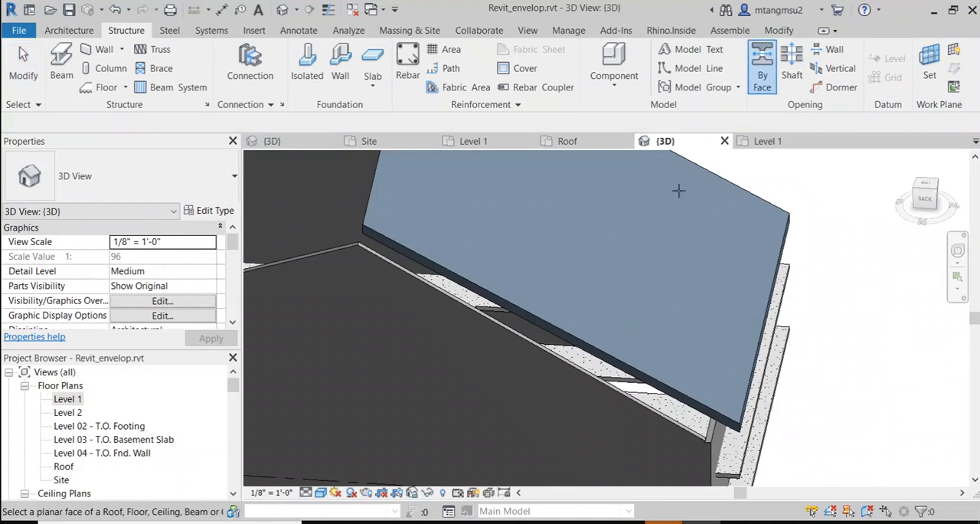
click(567, 330)
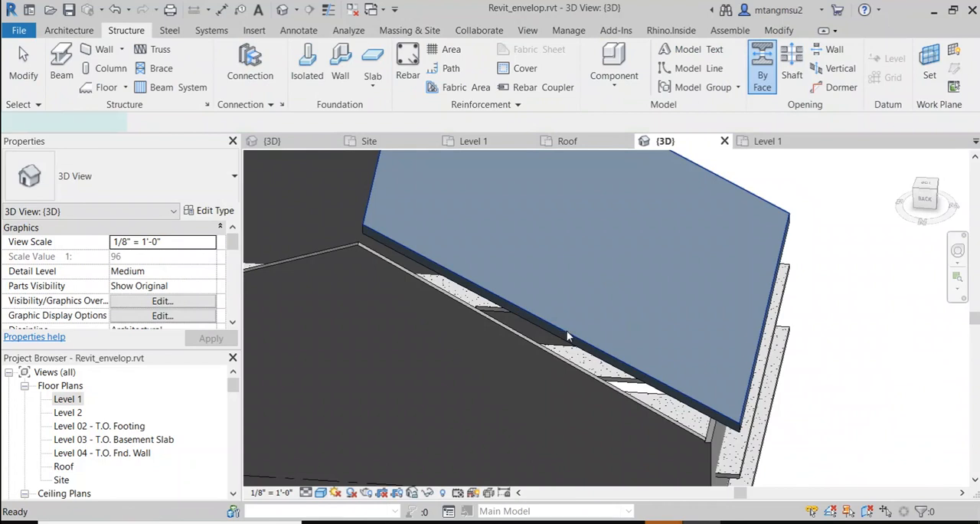
shift+middle_drag(568, 329, 517, 262)
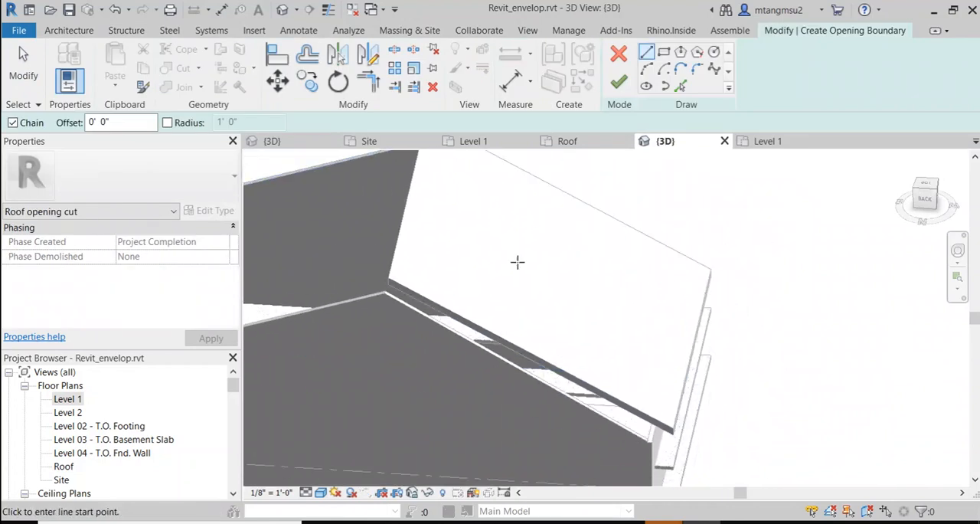
click(714, 51)
click(578, 280)
click(617, 264)
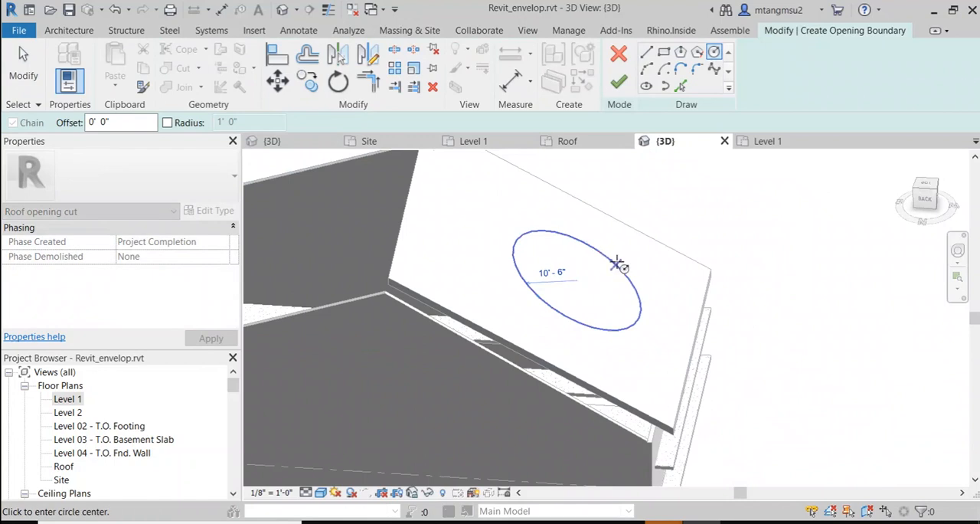
click(619, 81)
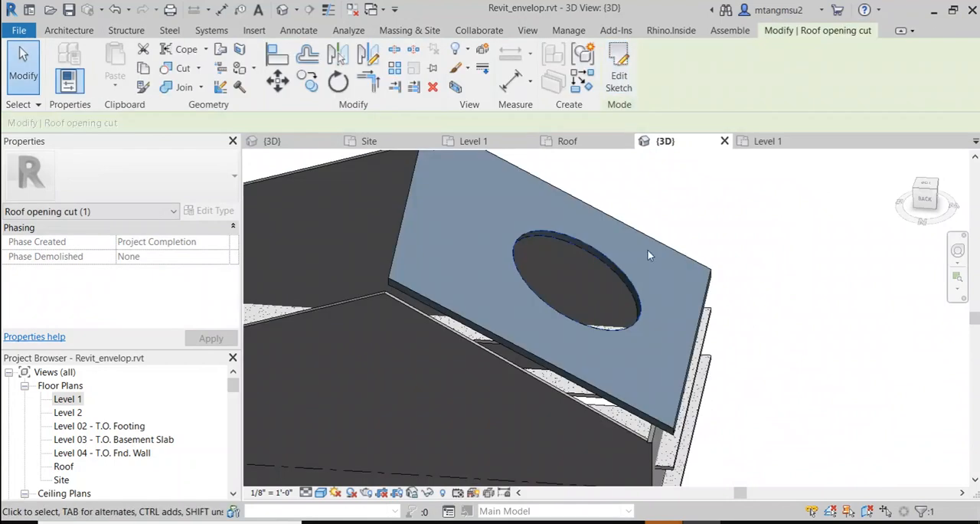
Step: Set the work plane by picking the top face of the sloped Generic - 12" roof
shift+middle_drag(547, 274, 510, 259)
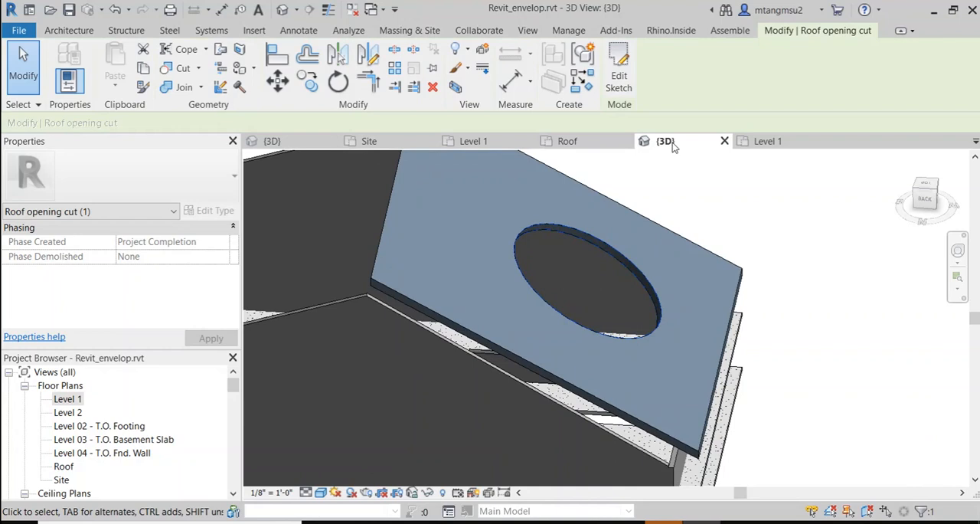
click(116, 33)
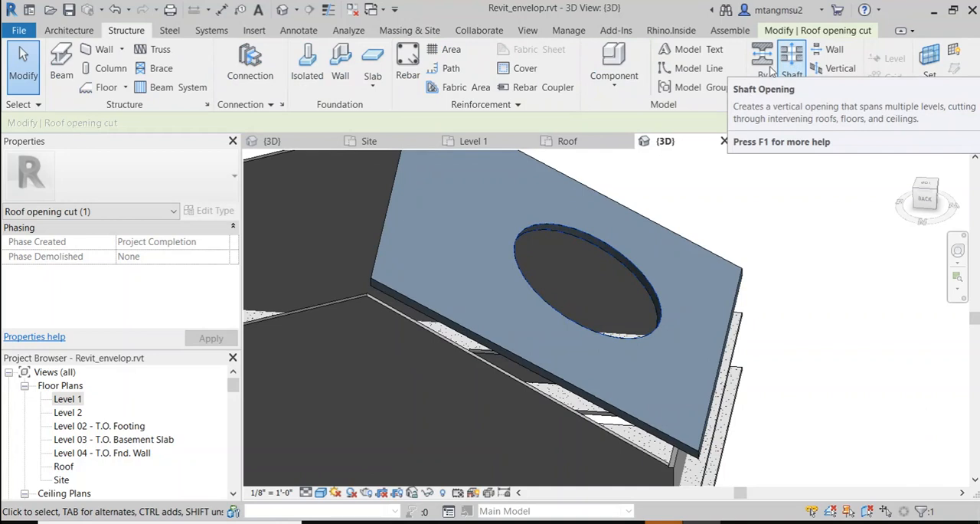
middle_drag(649, 211, 592, 217)
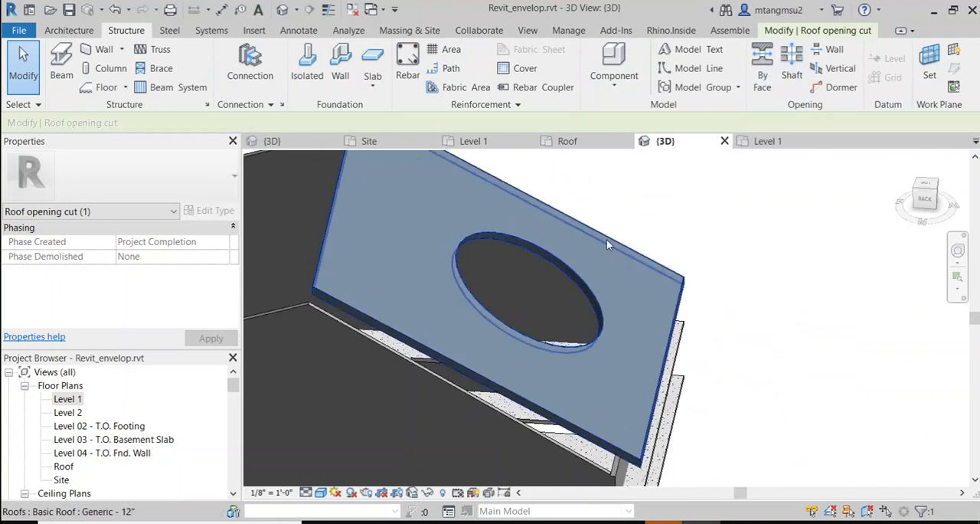
scroll(606, 239, up, 1)
scroll(606, 240, down, 3)
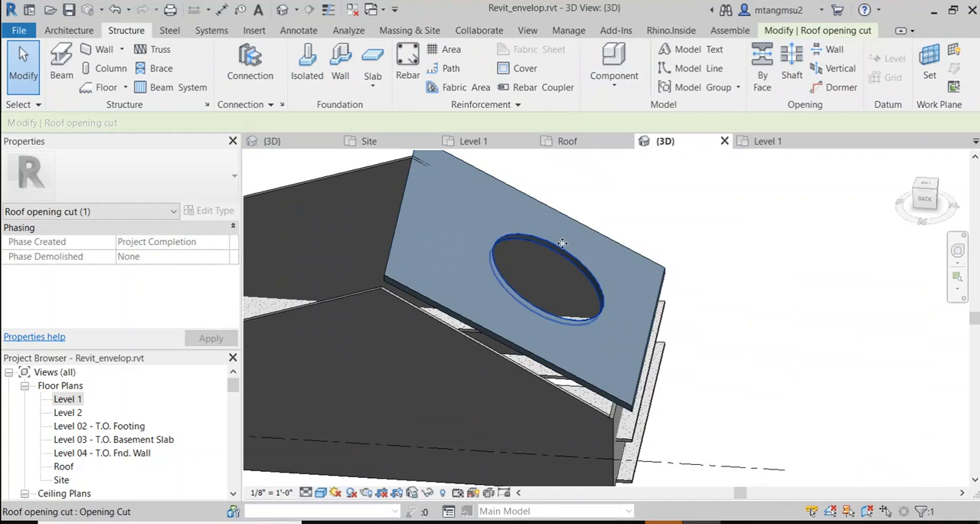
shift+middle_drag(492, 299, 519, 243)
scroll(524, 238, up, 2)
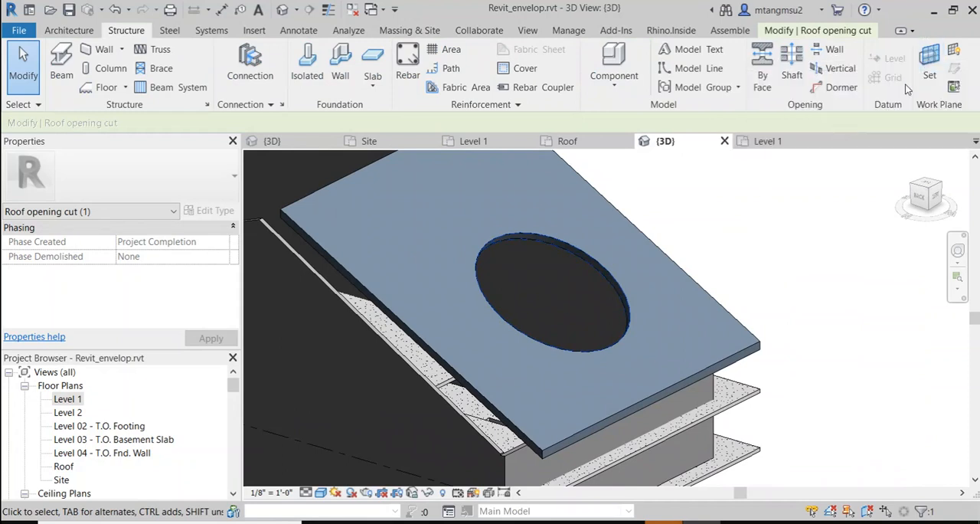
click(930, 65)
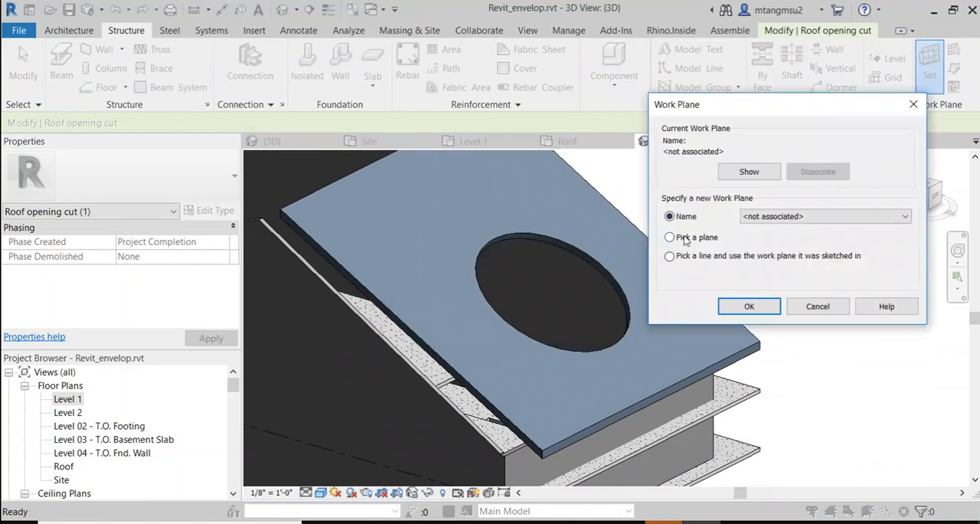
click(737, 305)
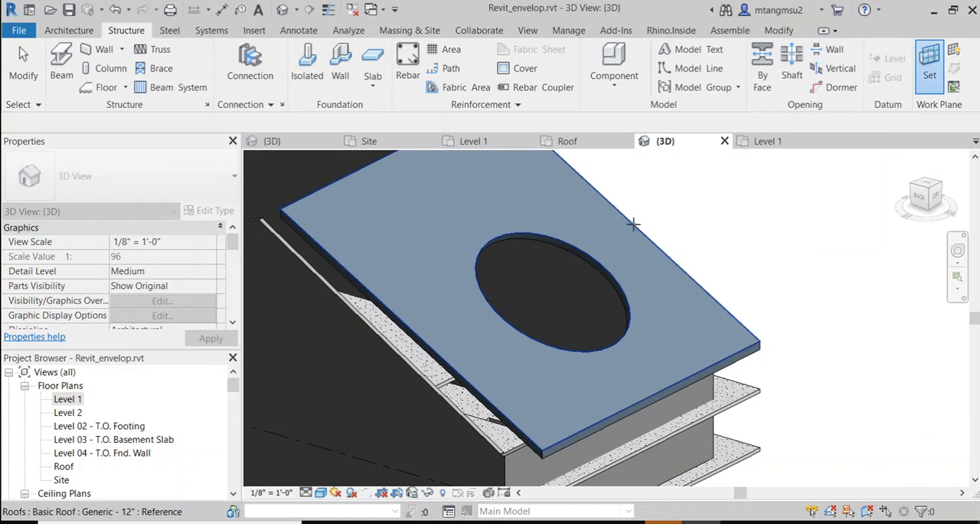
click(629, 225)
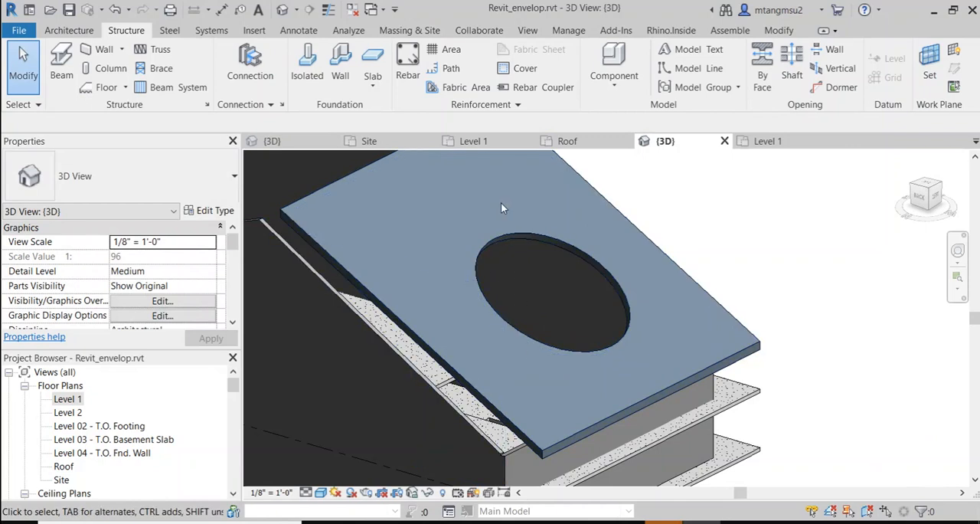
Step: Place two crossing Glulam-Southern Pine 3x6.875 braces over the circular opening on the roof's work plane
click(152, 67)
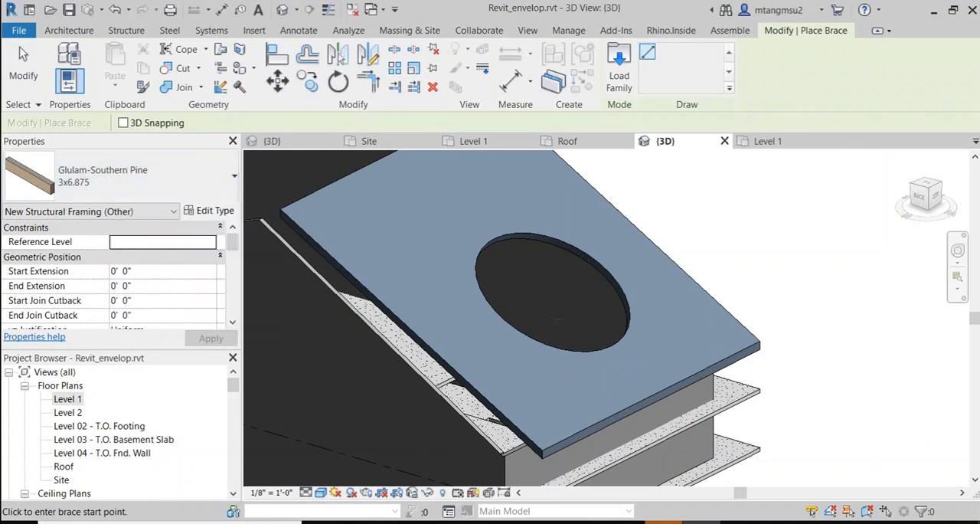
click(543, 347)
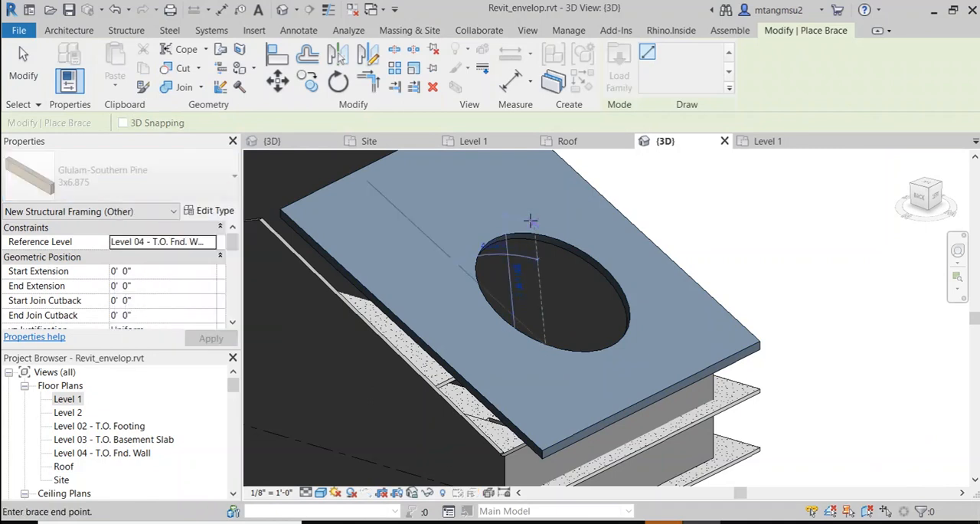
click(532, 217)
scroll(575, 274, up, 5)
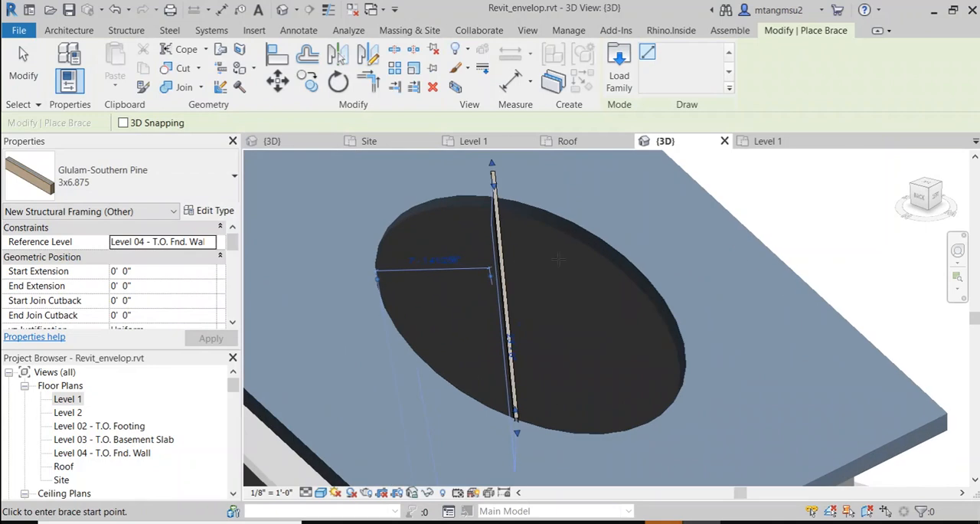
scroll(372, 264, down, 4)
click(329, 252)
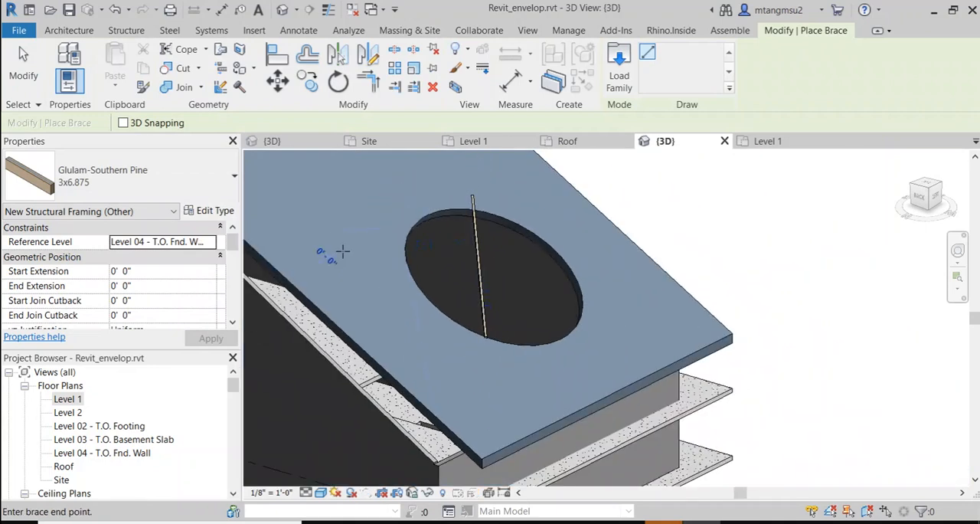
click(624, 293)
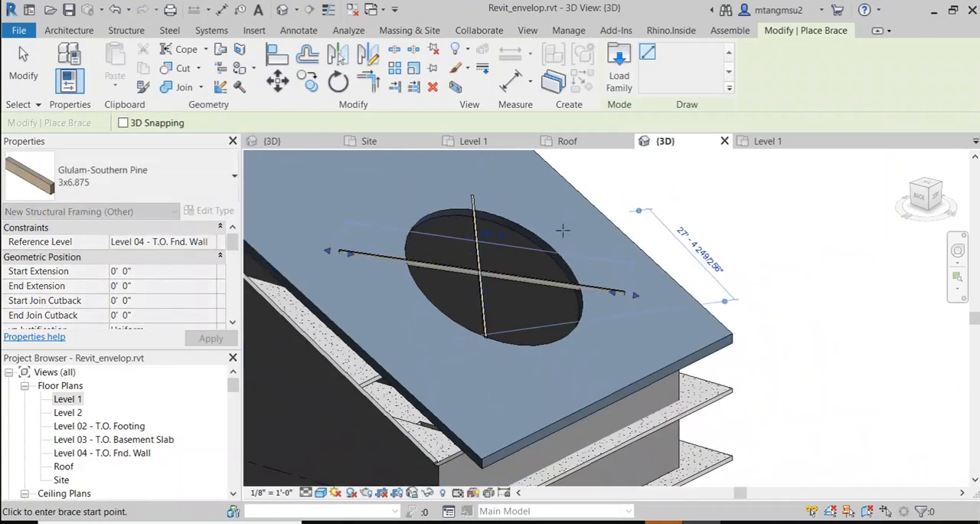
Step: Add two more Glulam-Southern Pine 3x6.875 braces roughly parallel to the first two to form a lattice over the opening
click(529, 202)
click(542, 354)
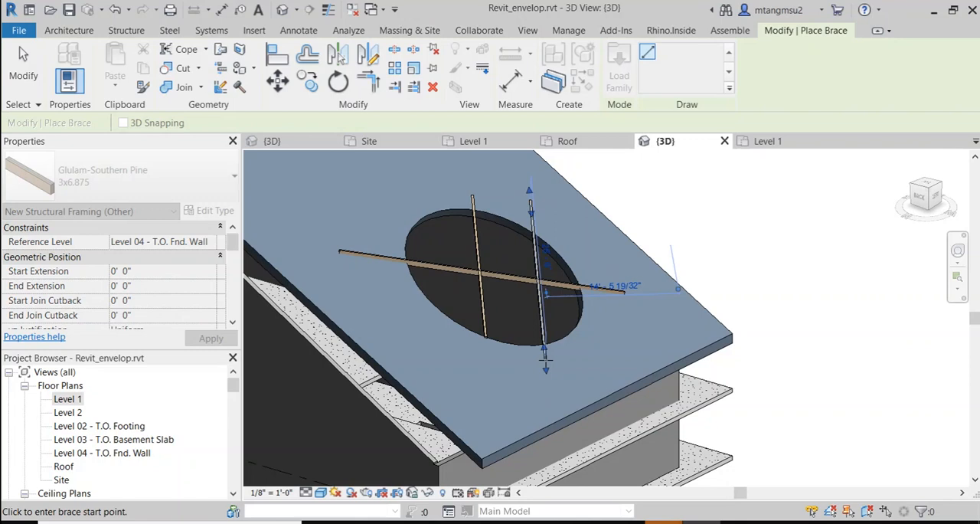
click(341, 285)
click(630, 318)
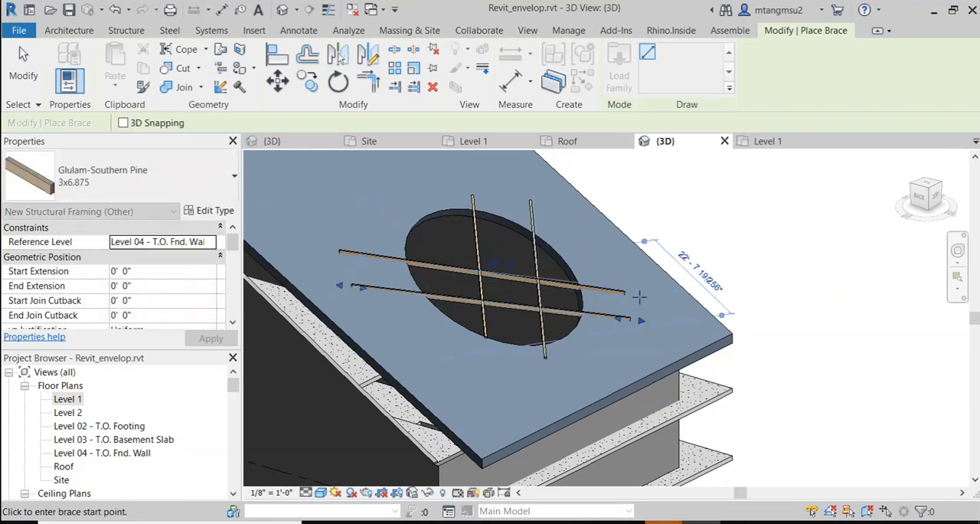
scroll(599, 290, up, 5)
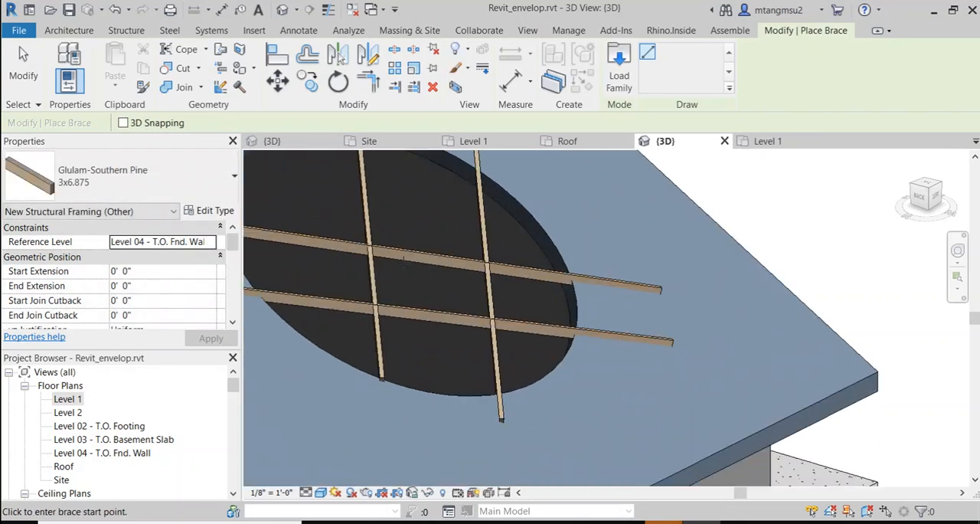
scroll(530, 268, down, 3)
shift+middle_drag(529, 267, 457, 269)
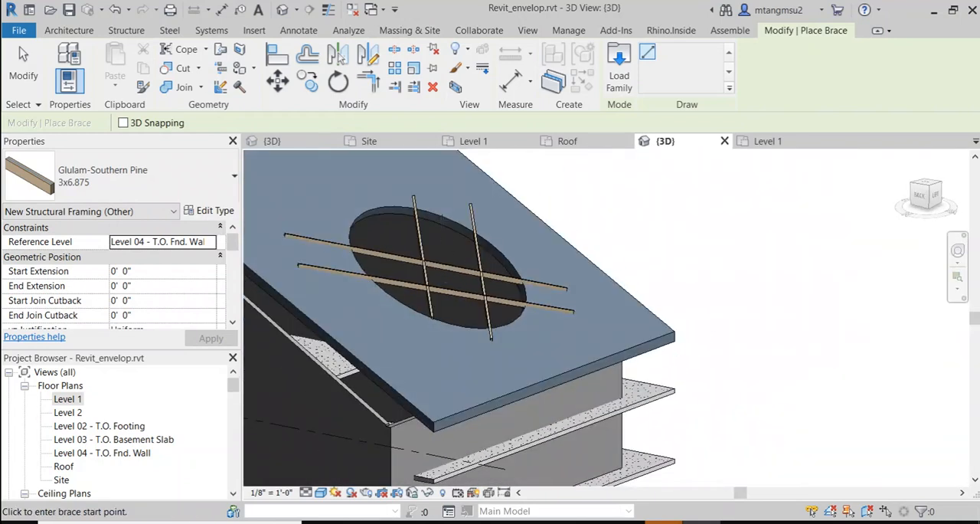
key(Escape)
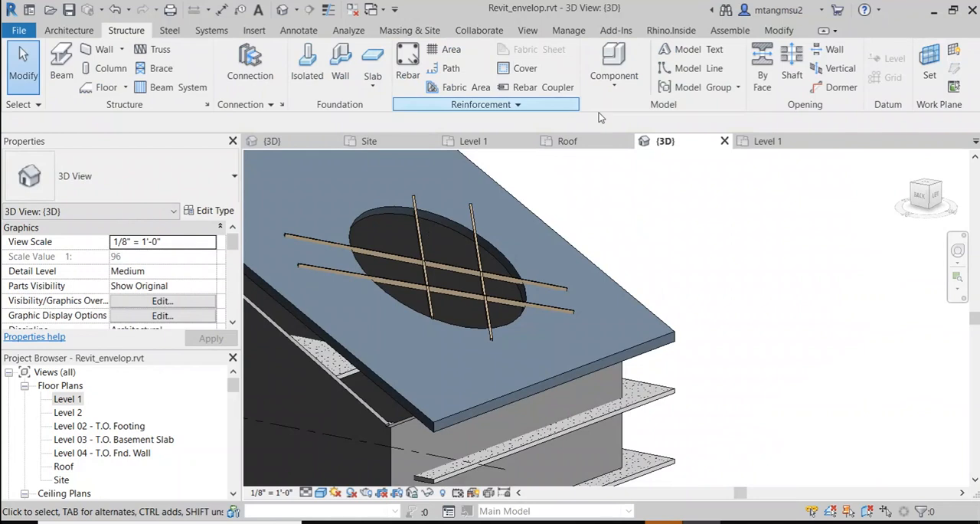
Step: Review the named grids, levels and reference planes available as work planes, leaving the current roof work plane in place
click(930, 72)
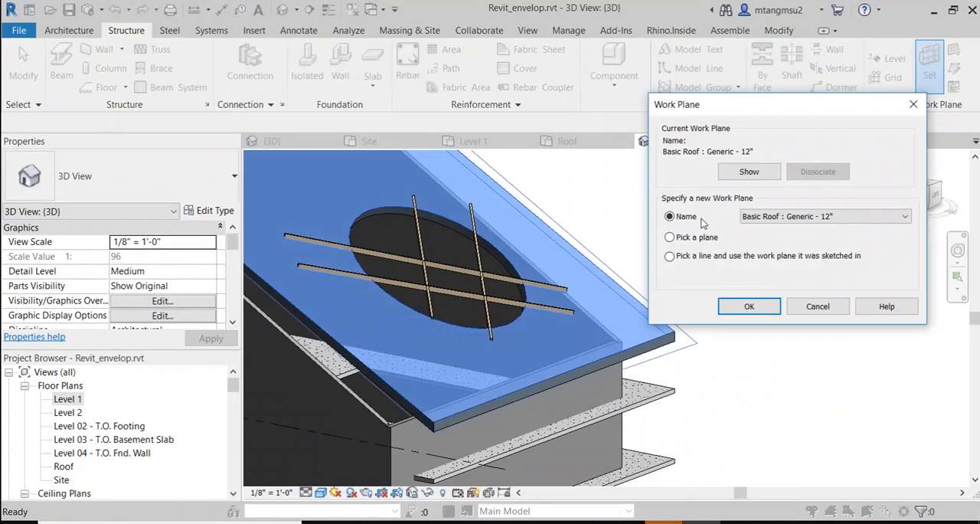
click(762, 216)
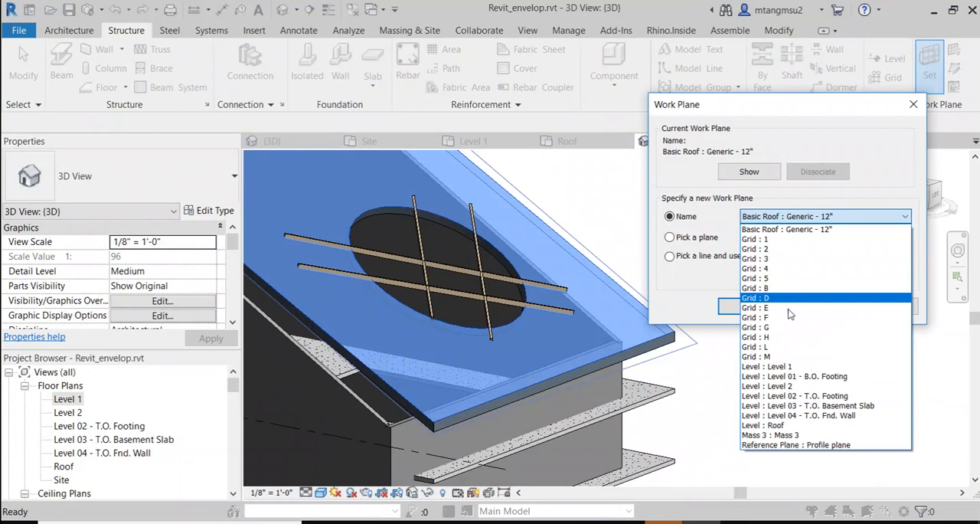
click(596, 237)
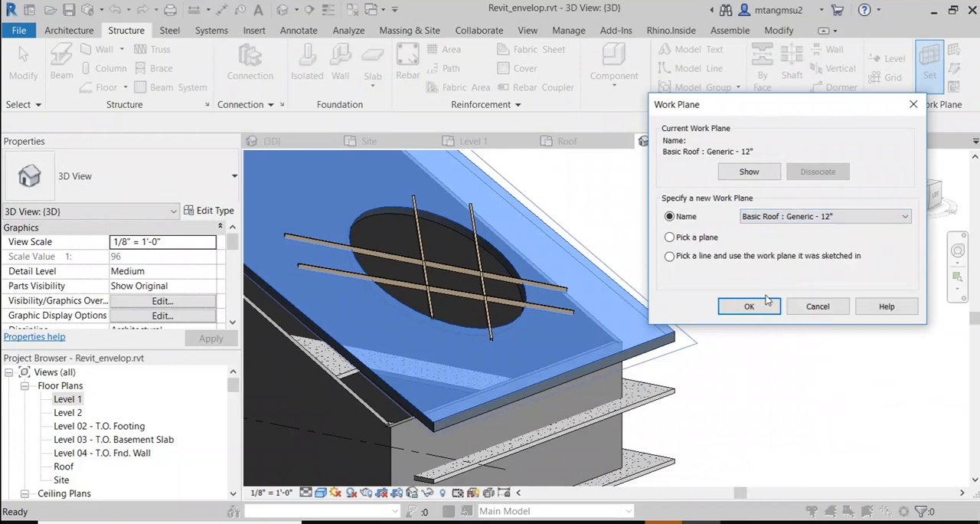
click(816, 307)
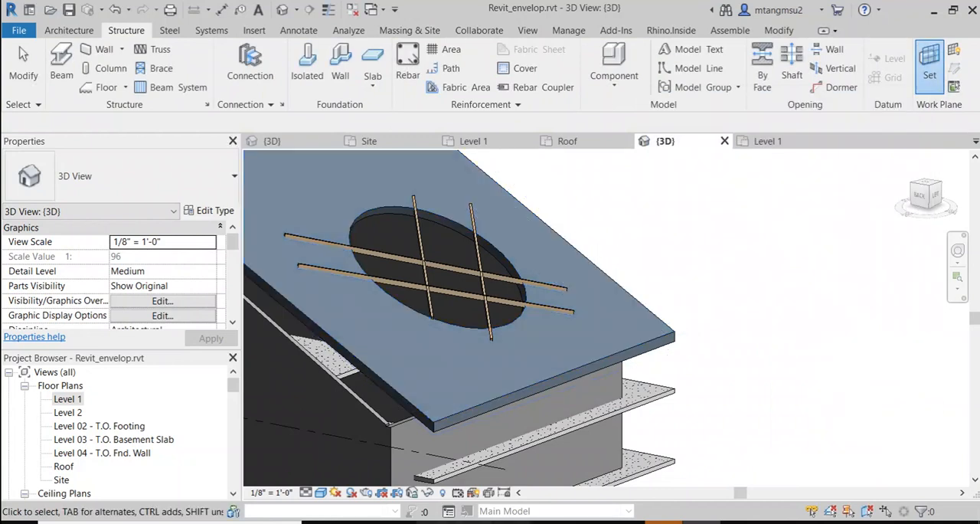
Step: Switch to the ARCH4001_fa21_schedule Google Docs document and add a "Stairs" bullet below "Shaft. Opening" in the Revit tricks list
mouse_move(658, 521)
click(640, 476)
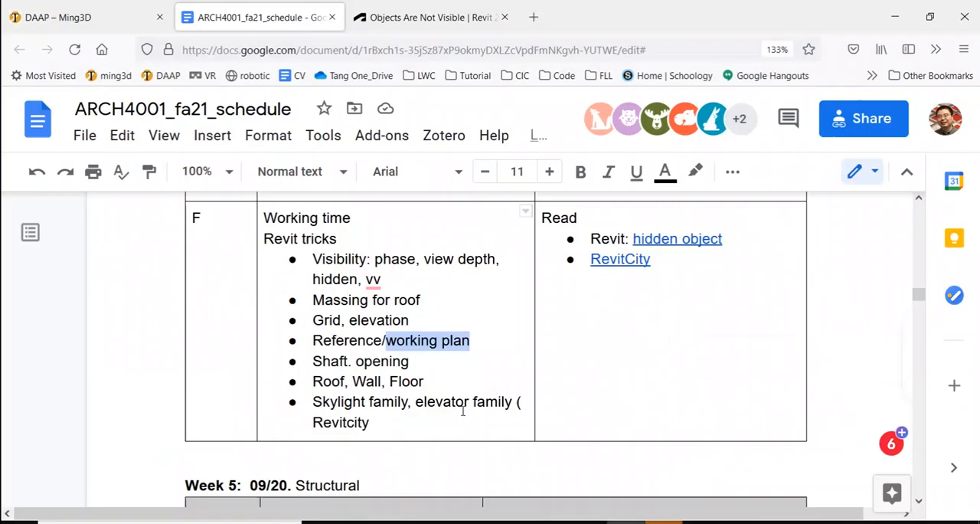
click(337, 319)
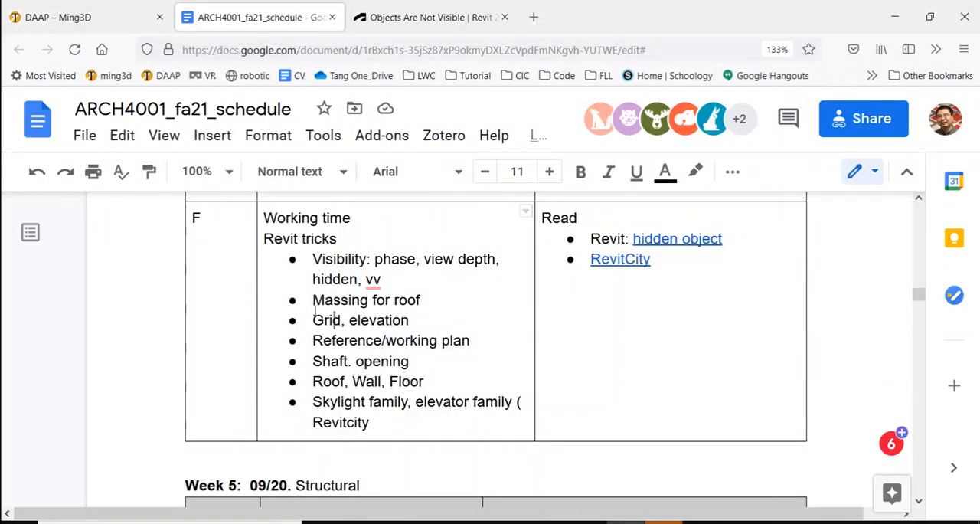
drag(322, 303, 423, 301)
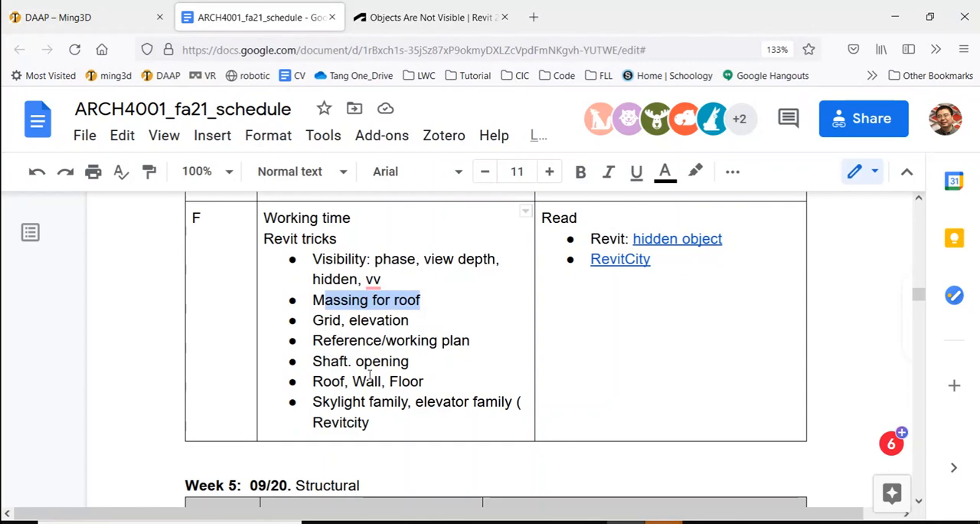
click(418, 368)
scroll(421, 367, down, 1)
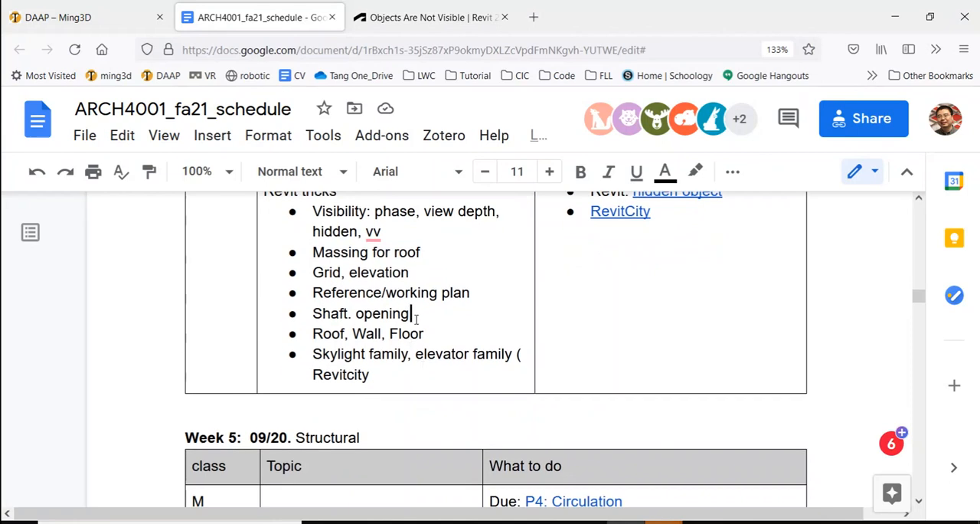
key(Return)
text(stairs)
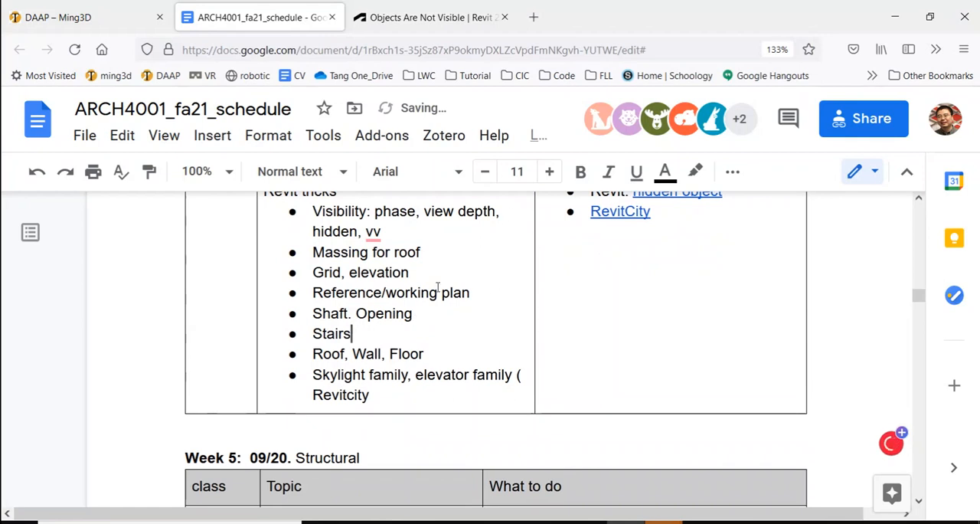
scroll(437, 286, down, 1)
shift+click(314, 297)
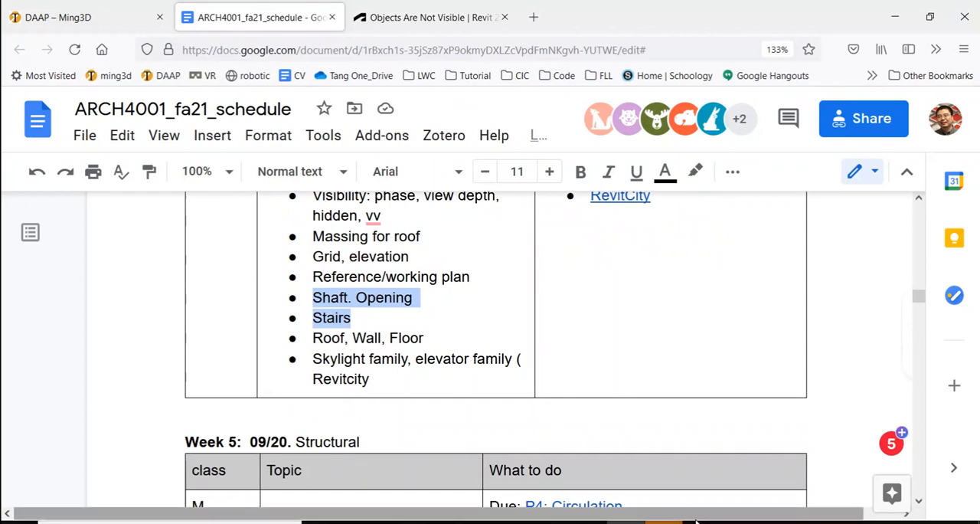
Step: Switch back to Revit and delete the Glulam-Southern Pine 3x6.875 braces crossing the circular roof opening
key(alt+Tab)
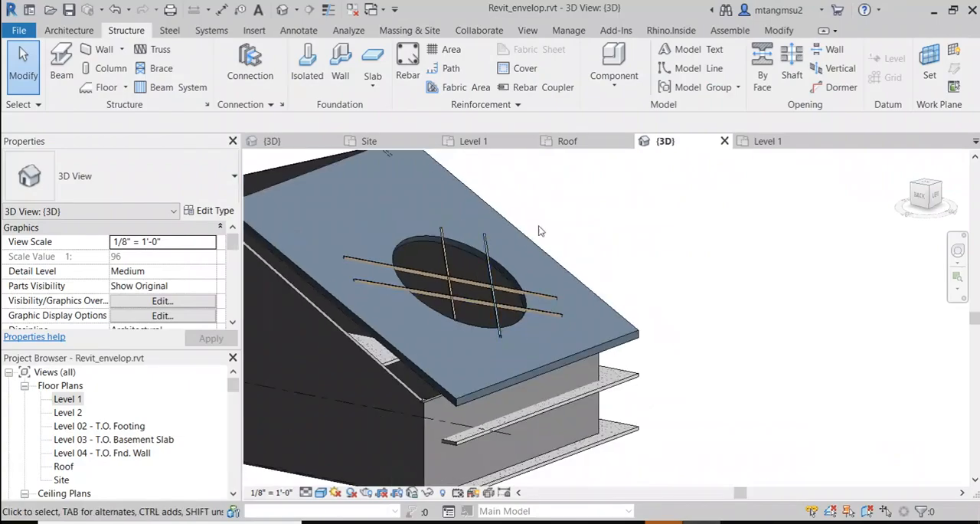
click(468, 282)
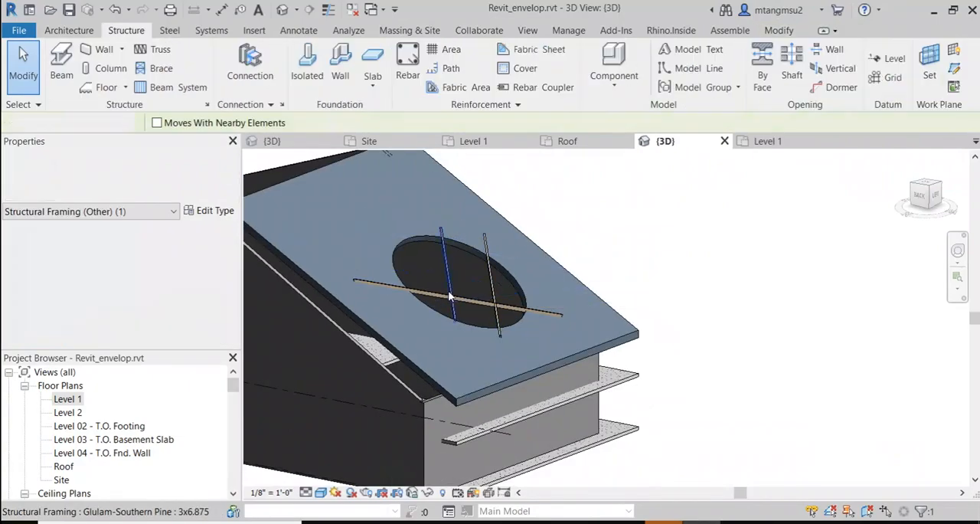
key(Delete)
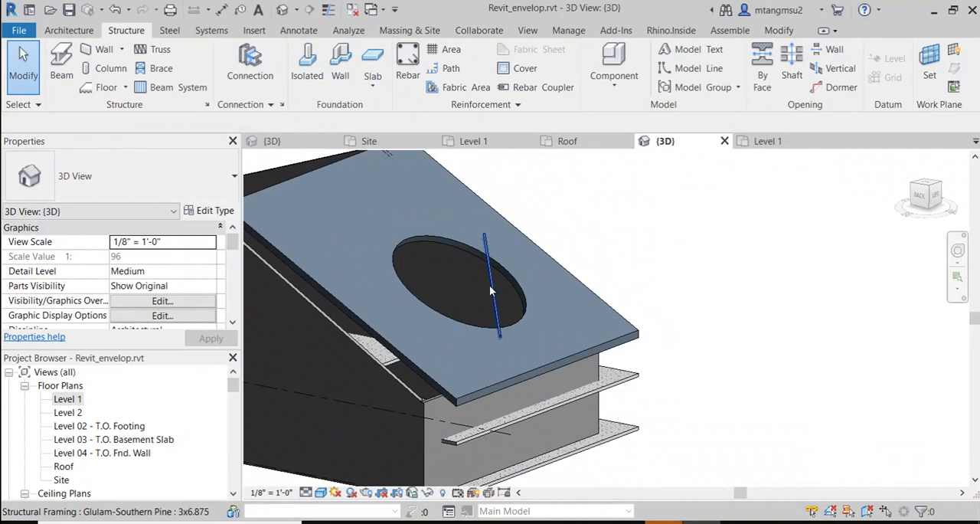
click(493, 284)
key(Delete)
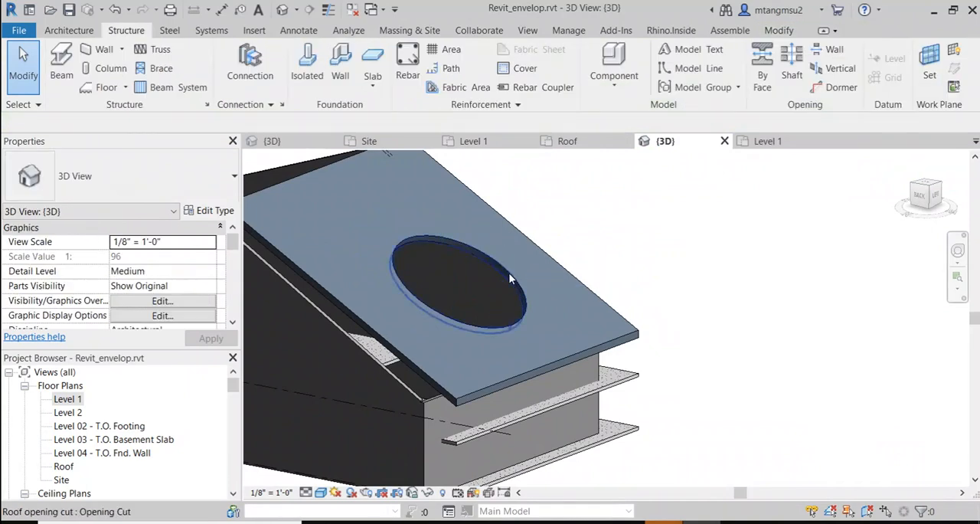
Step: Delete the circular opening cut and the sloped Generic - 12" roof above the floor slabs
click(508, 276)
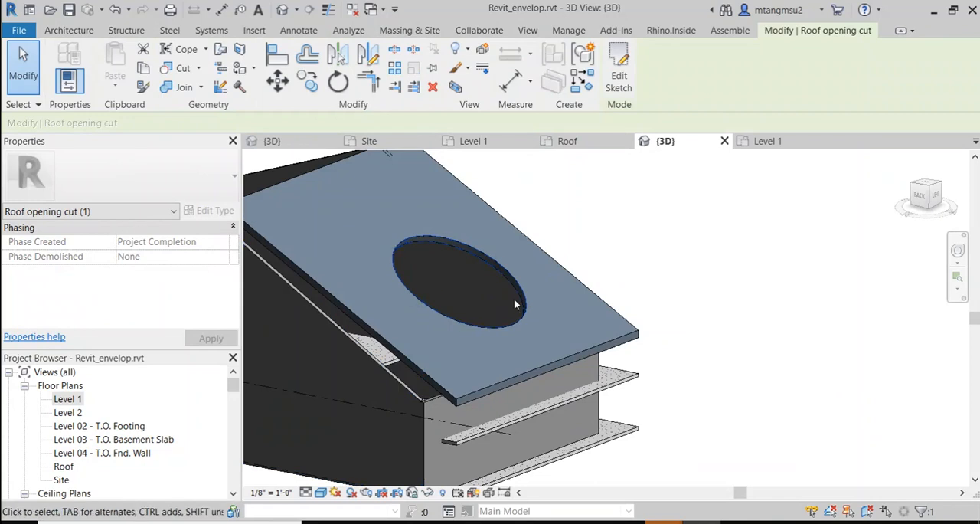
key(Delete)
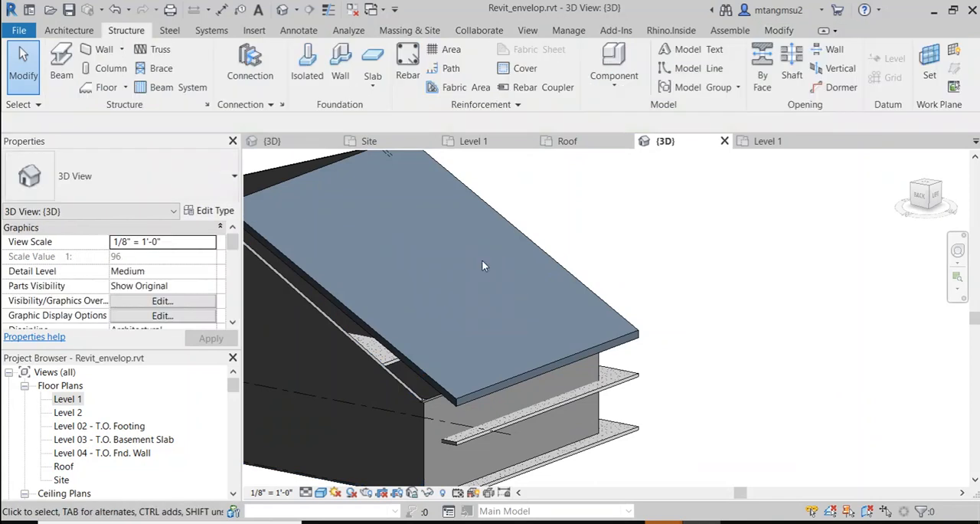
shift+middle_drag(481, 259, 459, 321)
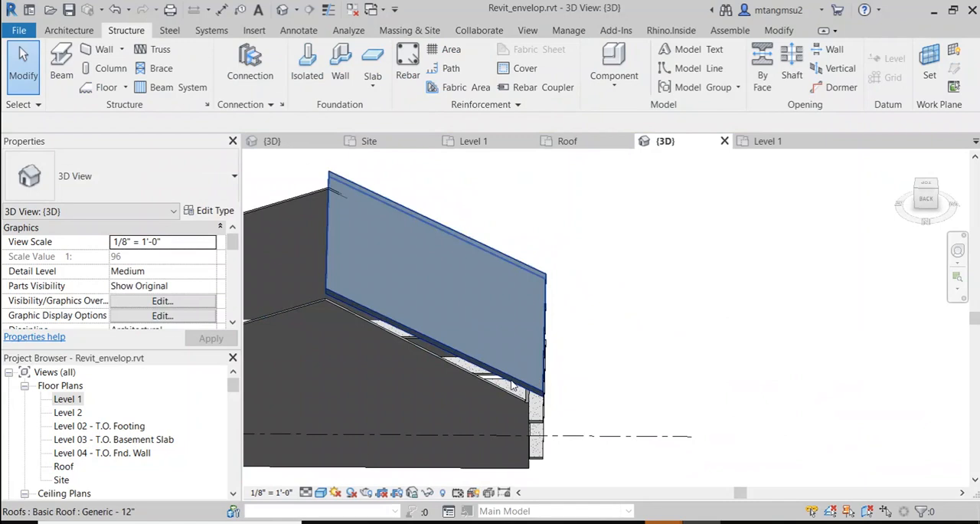
shift+middle_drag(514, 386, 542, 327)
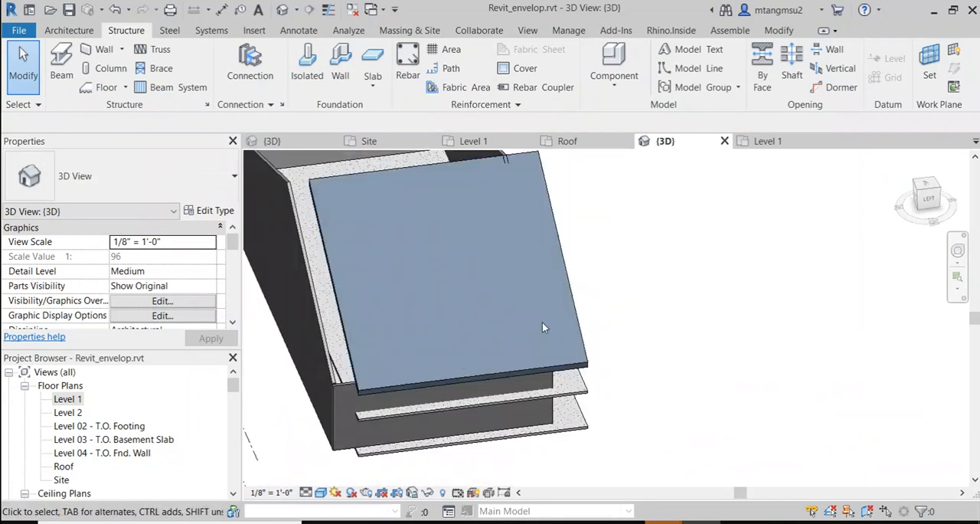
click(577, 316)
key(Delete)
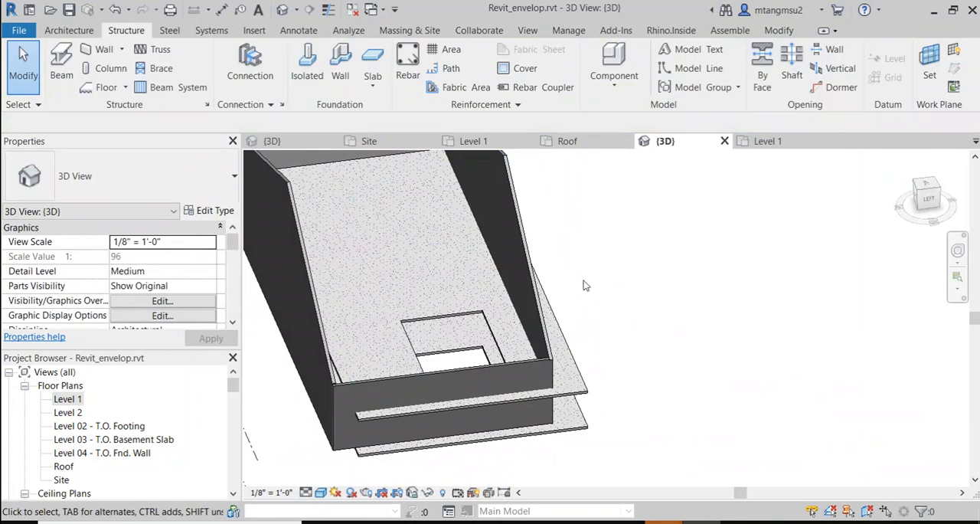
Step: Show mass form and floors in the 3D view around the walls and slabs with the shaft opening
mouse_move(584, 285)
shift+middle_down()
mouse_move(545, 284)
mouse_move(518, 234)
mouse_move(512, 309)
mouse_move(490, 276)
mouse_move(566, 287)
shift+middle_up()
scroll(595, 392, up, 2)
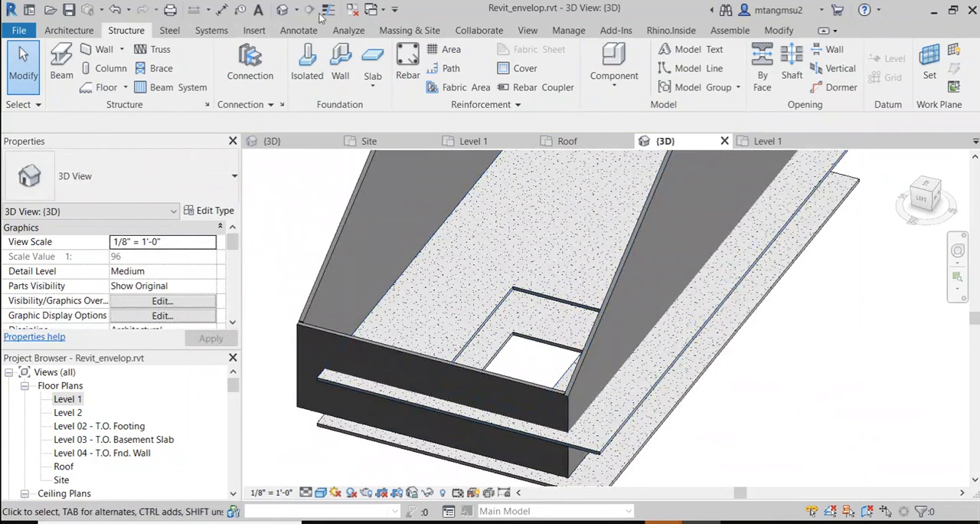
click(404, 30)
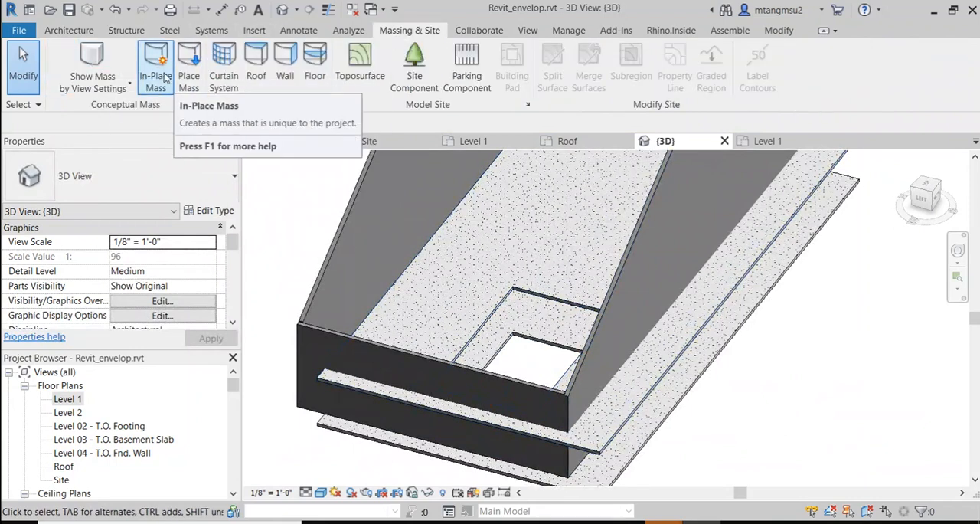
click(92, 62)
scroll(677, 290, down, 4)
scroll(720, 323, up, 2)
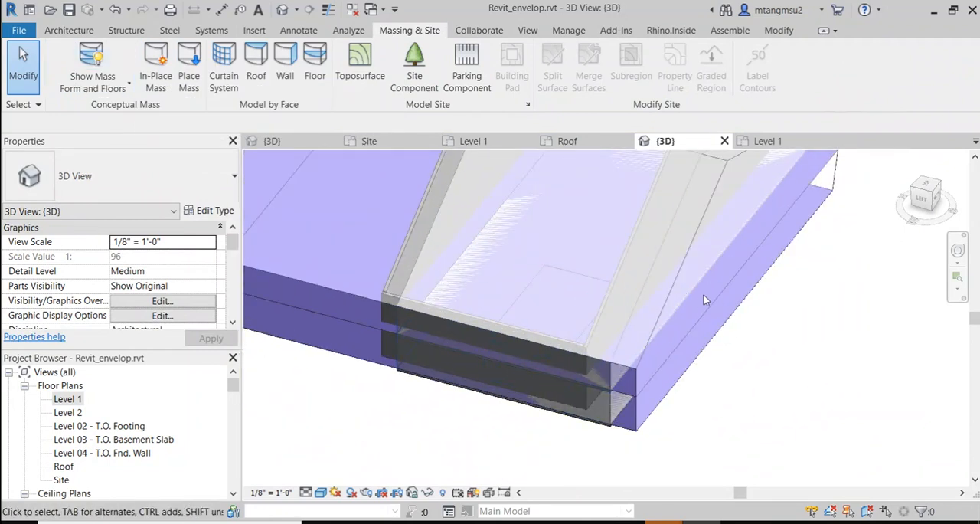
Step: Examine how the walls and slabs meet the Mass 3 faces at the front corner, and return mass display to view settings
scroll(691, 294, up, 2)
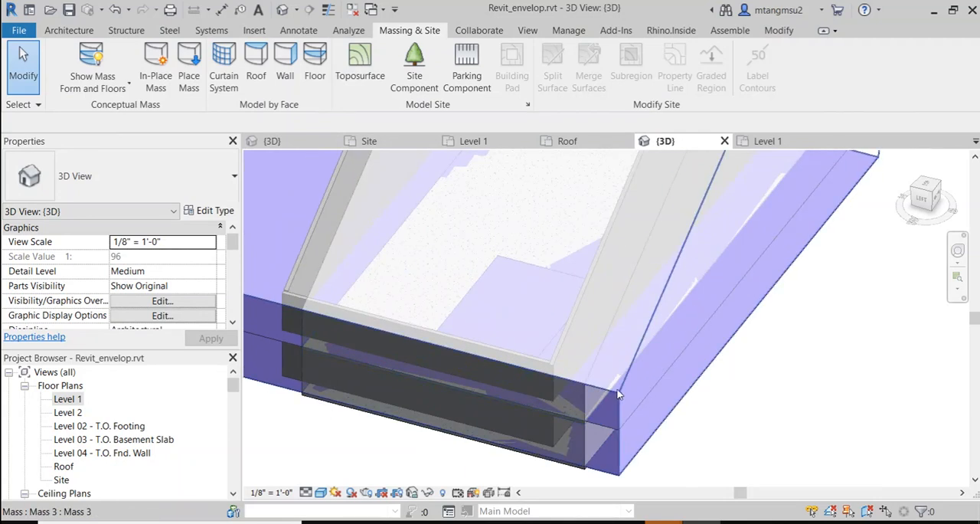
scroll(600, 401, up, 2)
scroll(641, 385, down, 3)
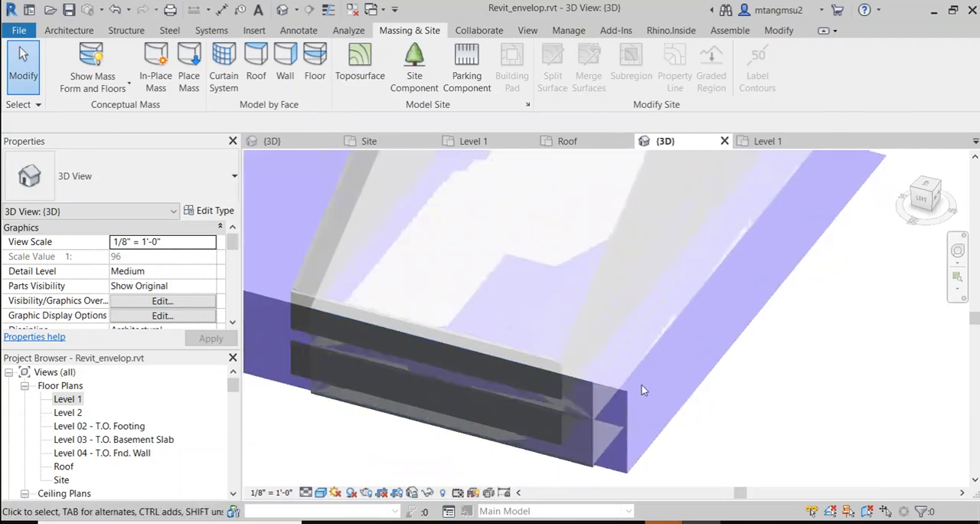
scroll(641, 385, down, 1)
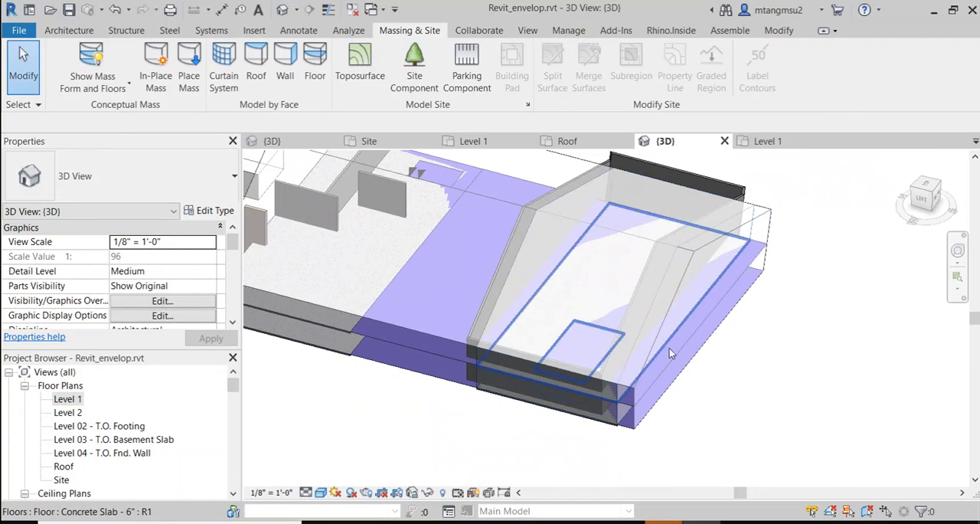
scroll(599, 400, up, 2)
click(607, 395)
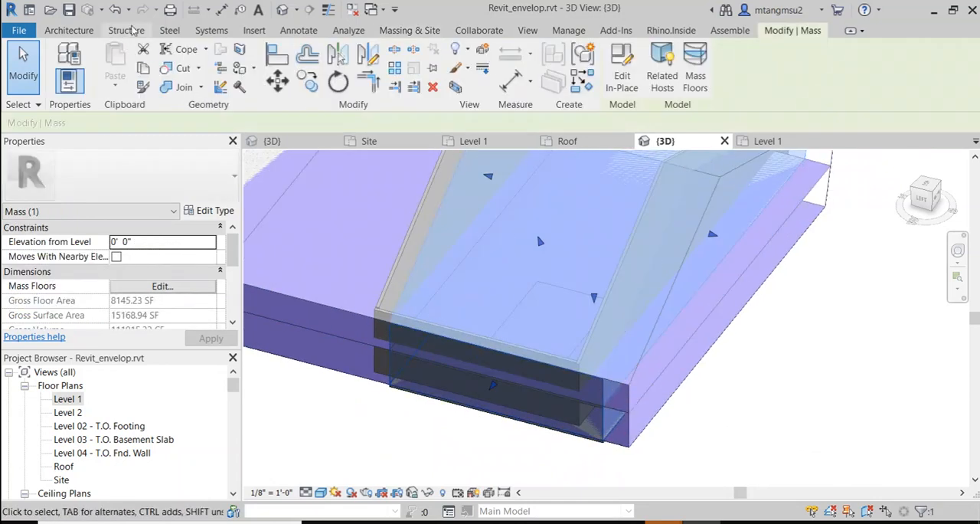
click(410, 30)
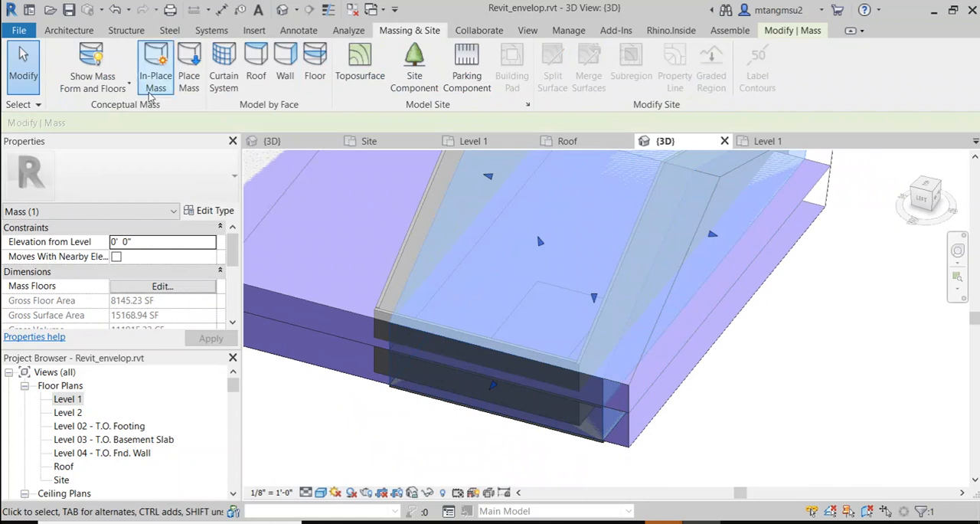
click(90, 51)
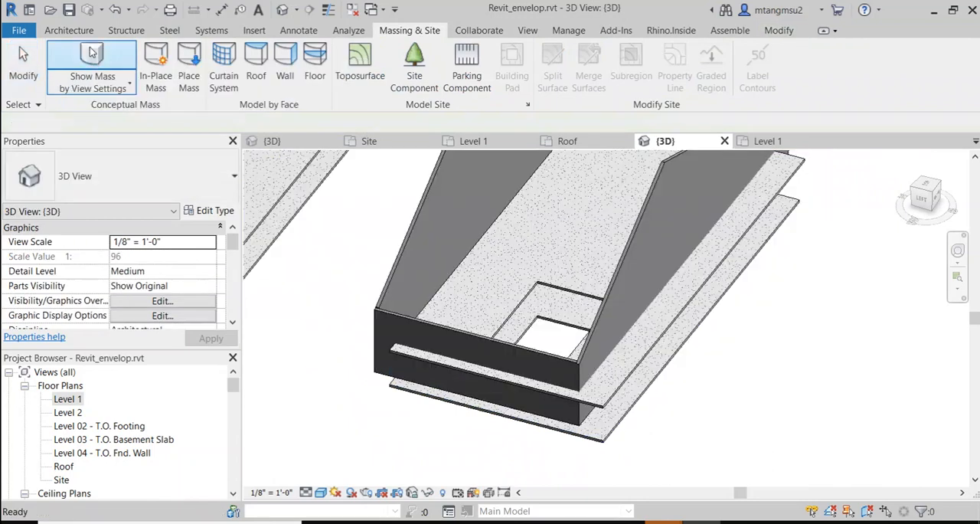
Step: Update the long Generic - 8" side wall beside the shaft opening to its mass face without excluding it
click(637, 227)
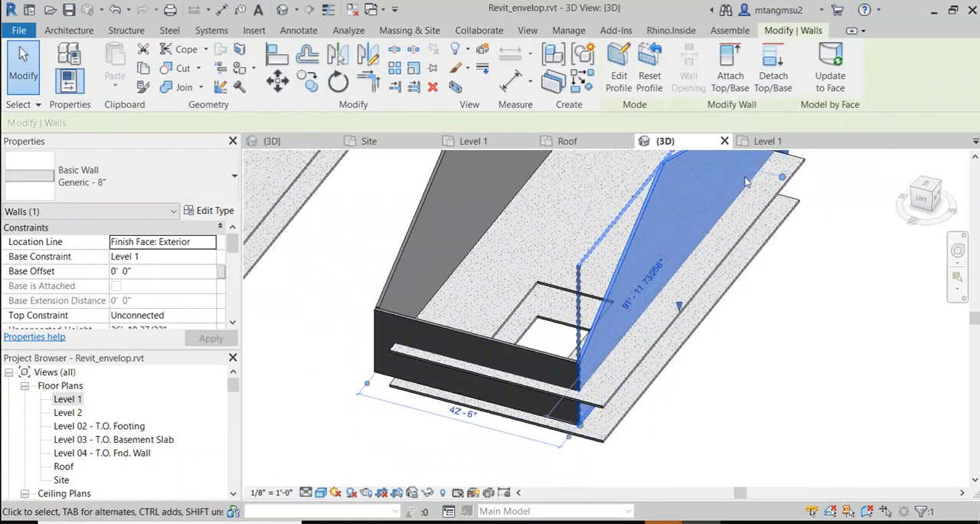
click(840, 84)
click(547, 380)
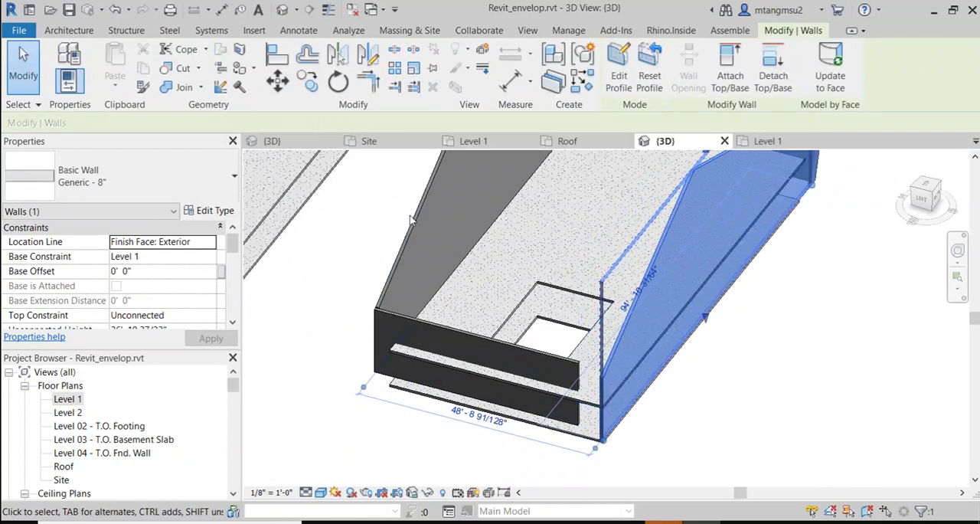
Step: Try to update the short front Generic - 8" wall to its mass face
click(454, 334)
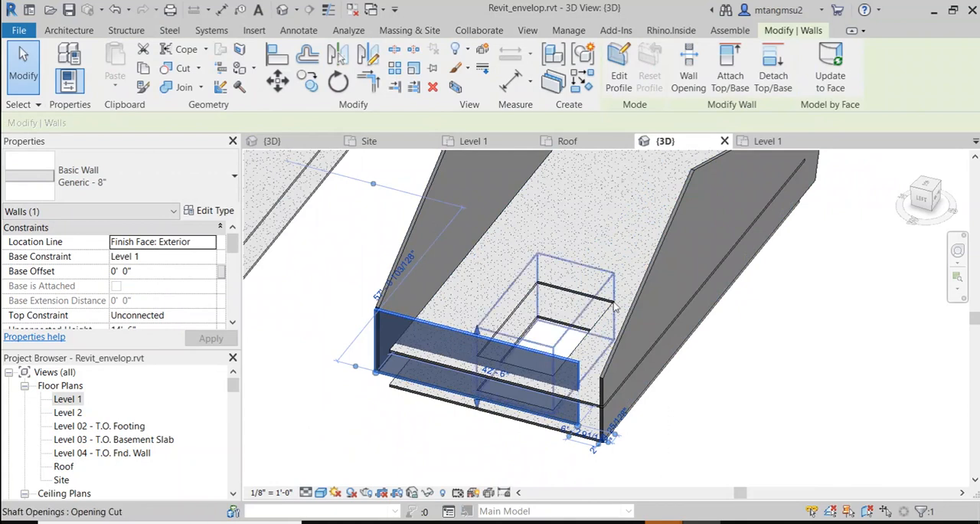
click(833, 52)
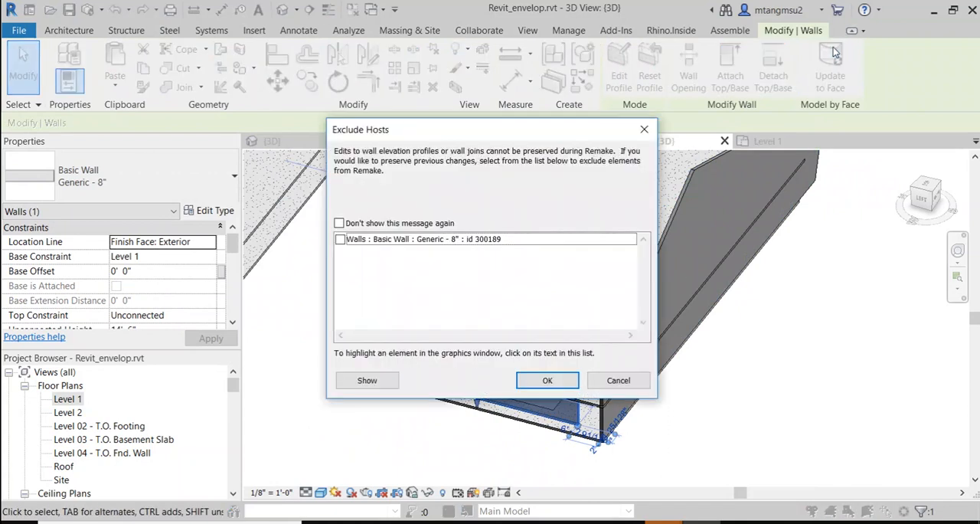
click(547, 380)
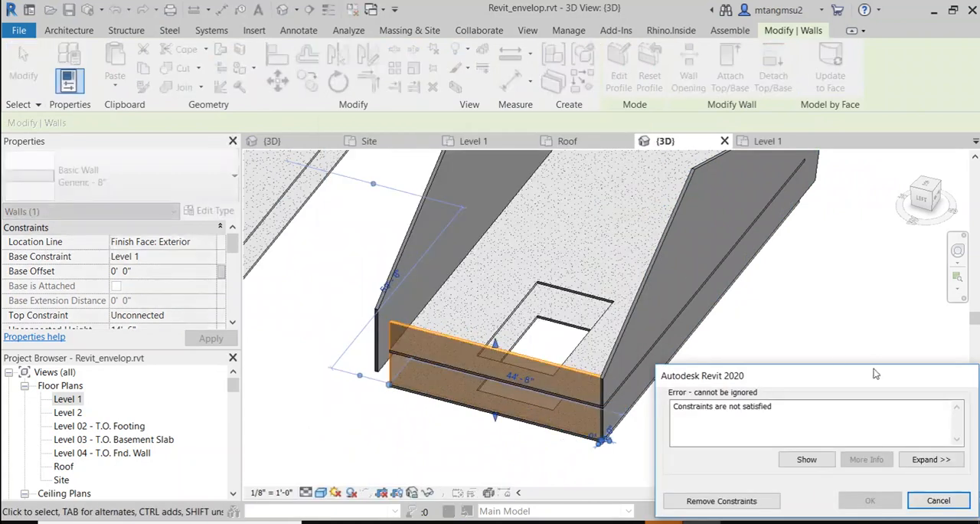
click(937, 501)
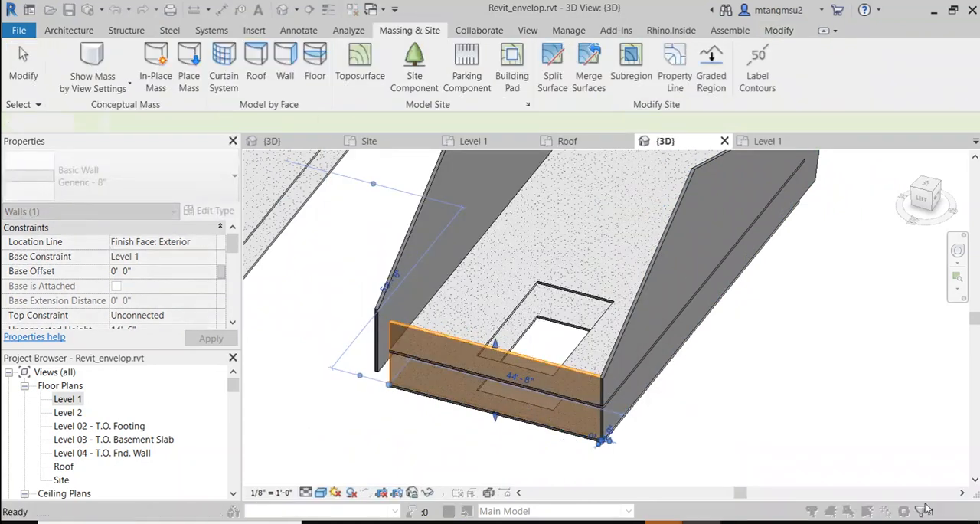
Step: Run the mass-face update on the short front Generic - 8" wall, excluding that wall from the remake
click(411, 322)
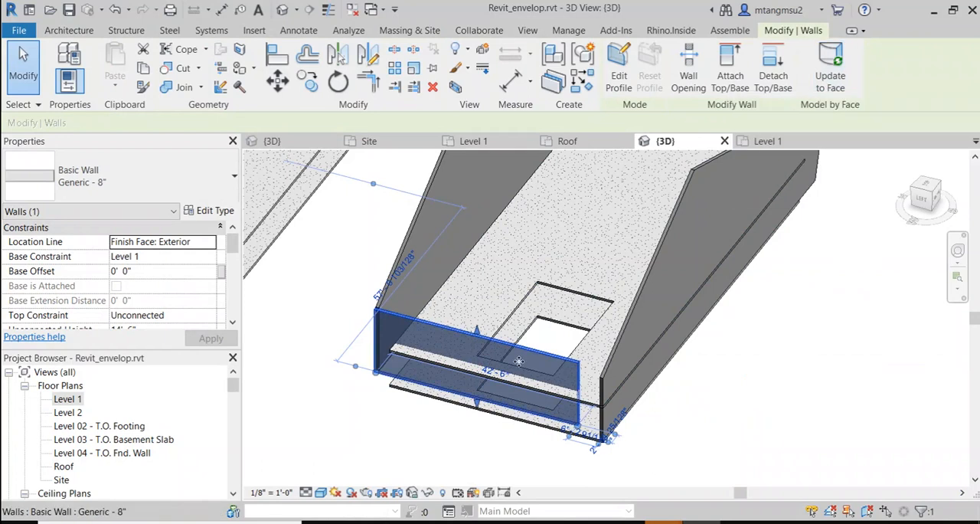
scroll(456, 367, up, 2)
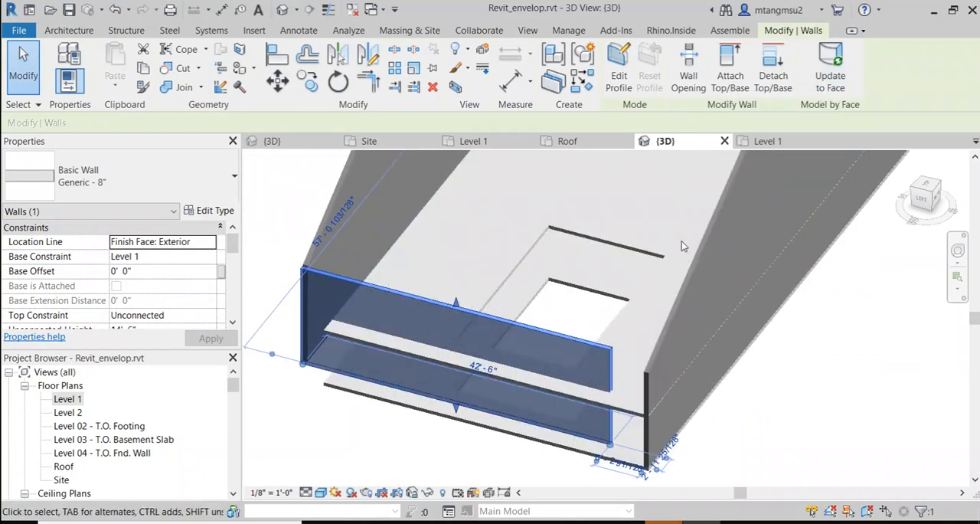
click(815, 415)
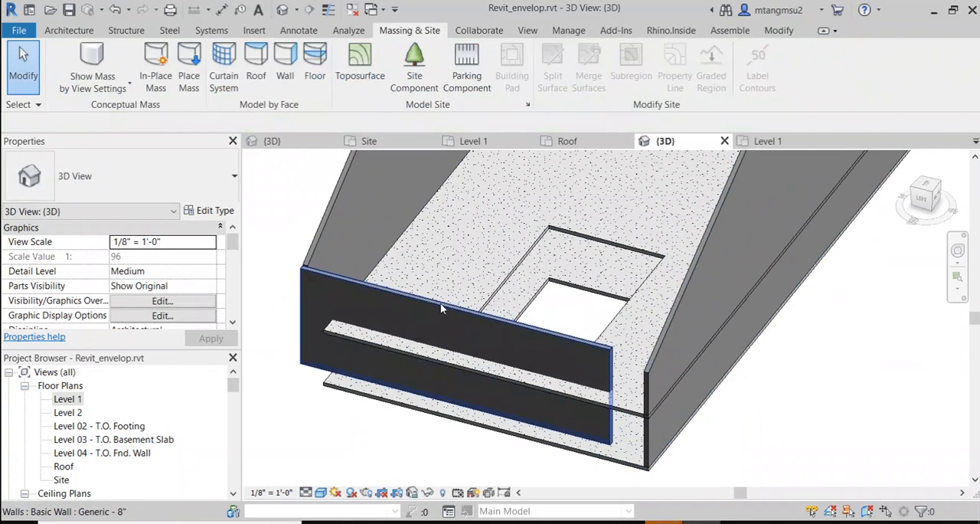
click(448, 306)
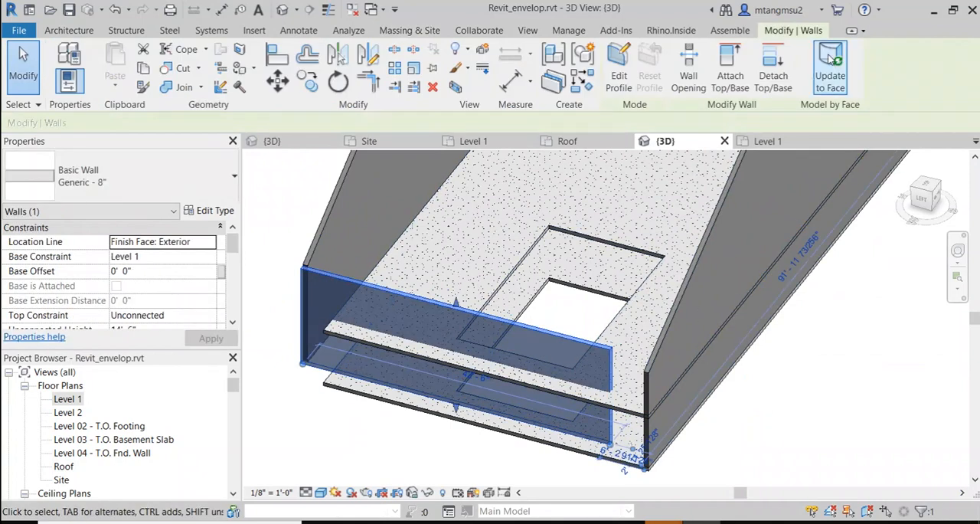
click(831, 60)
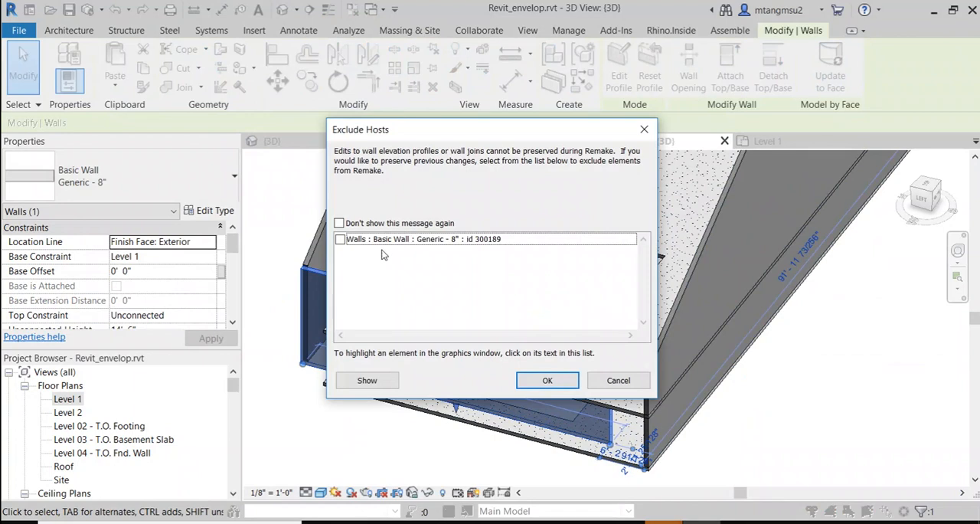
click(340, 239)
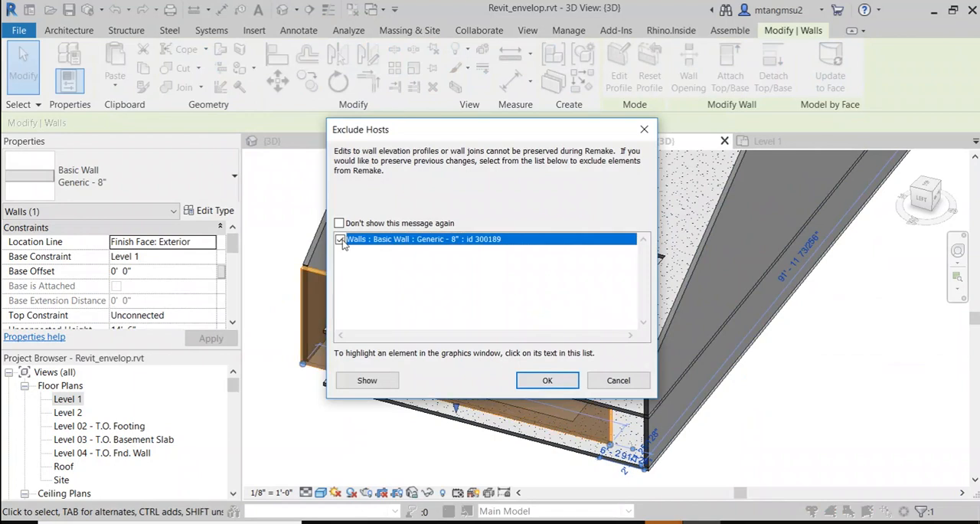
click(547, 381)
key(Escape)
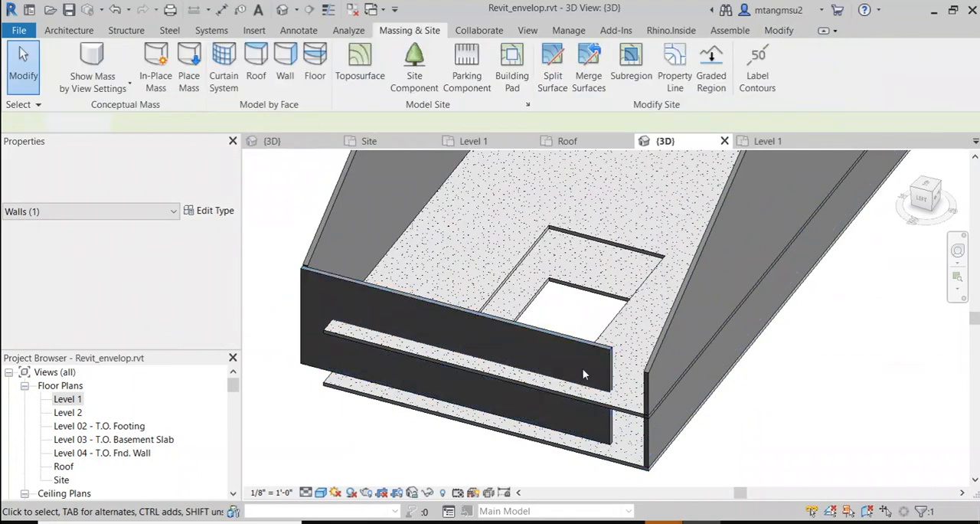
scroll(636, 233, down, 1)
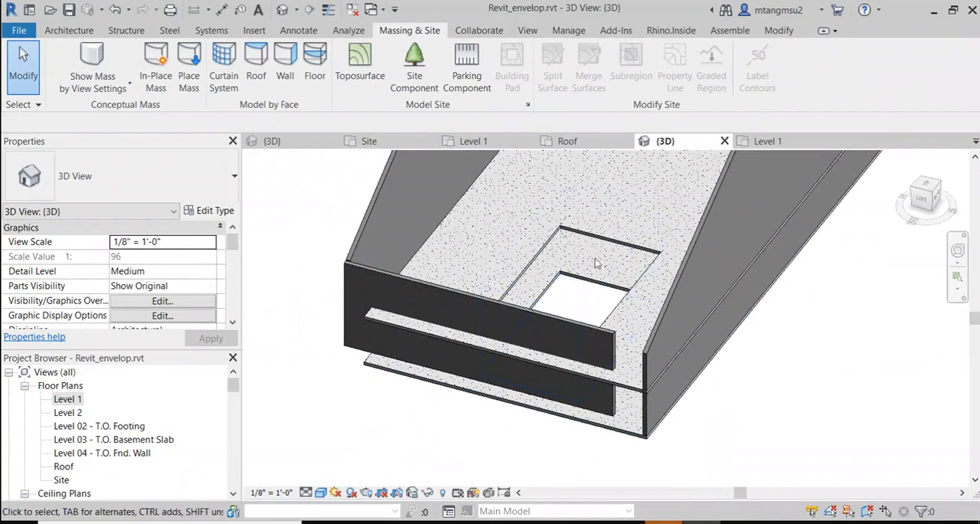
shift+middle_drag(536, 335, 652, 407)
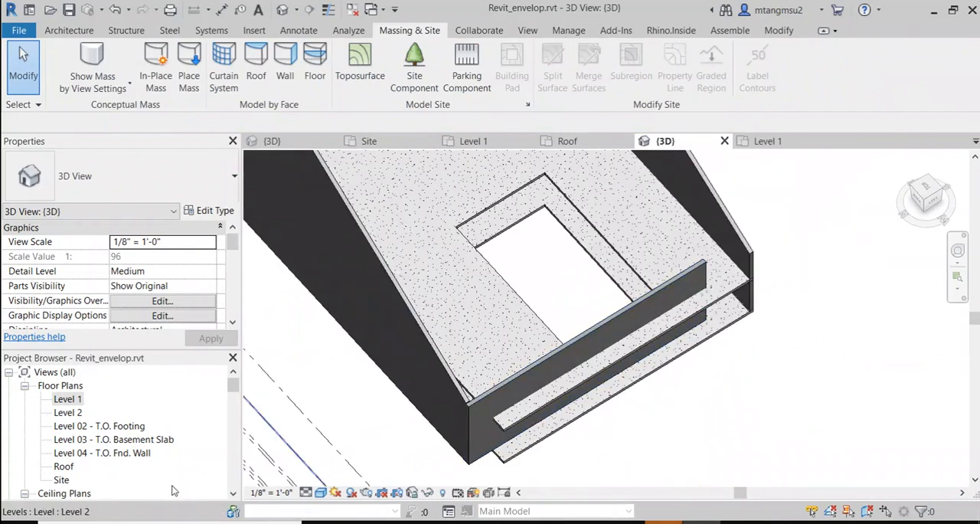
Step: Open the Level 1 floor plan and examine how the exterior walls line up with the grids
double_click(68, 399)
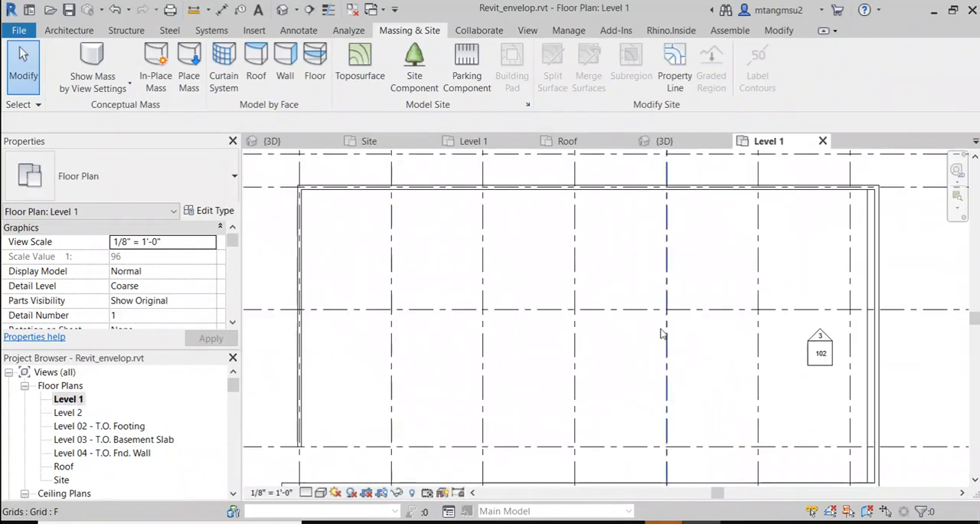
scroll(644, 373, down, 2)
scroll(604, 391, up, 2)
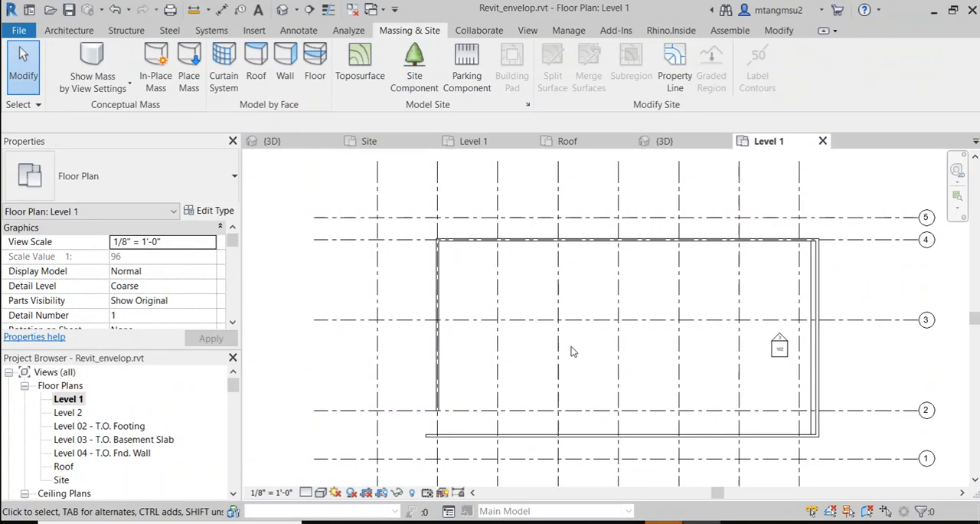
middle_drag(498, 339, 529, 324)
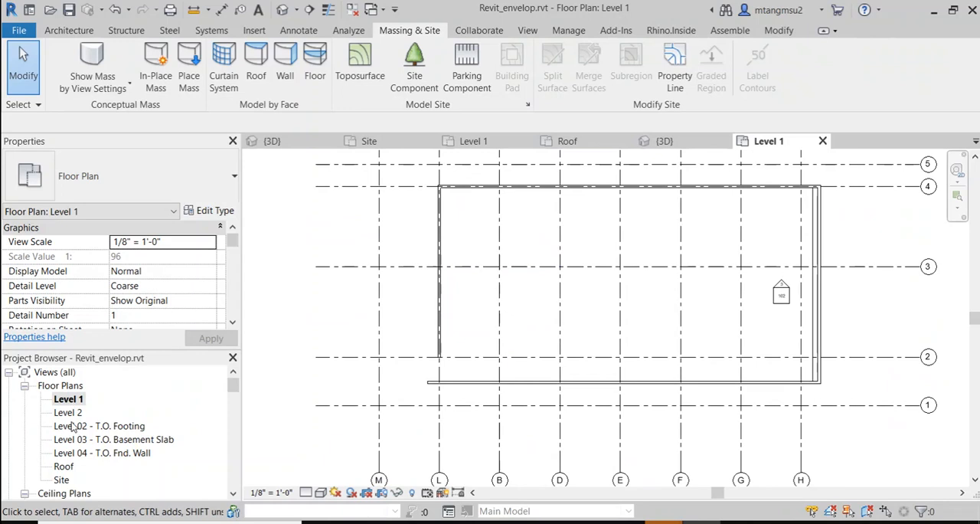
Step: Open the East building elevation and inspect the level heads from Level 1 up to Roof
scroll(130, 452, down, 3)
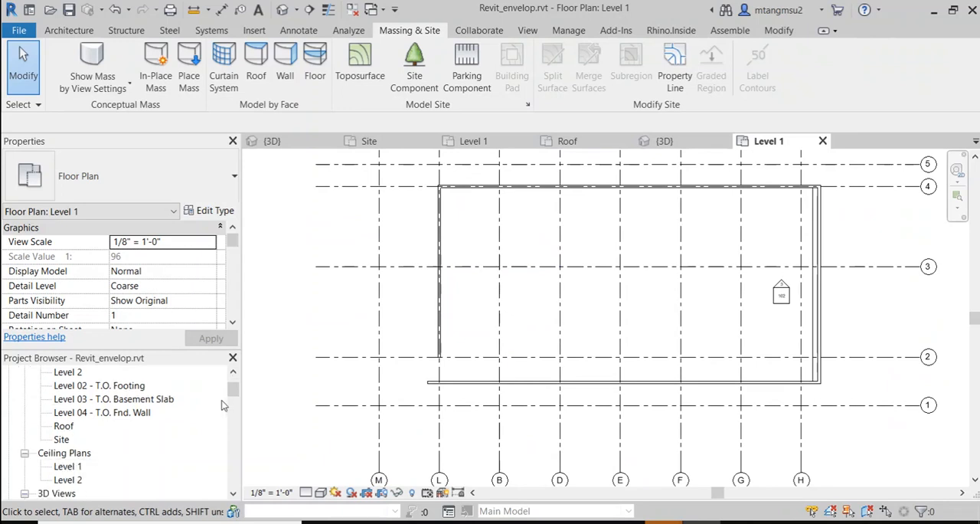
scroll(119, 425, down, 4)
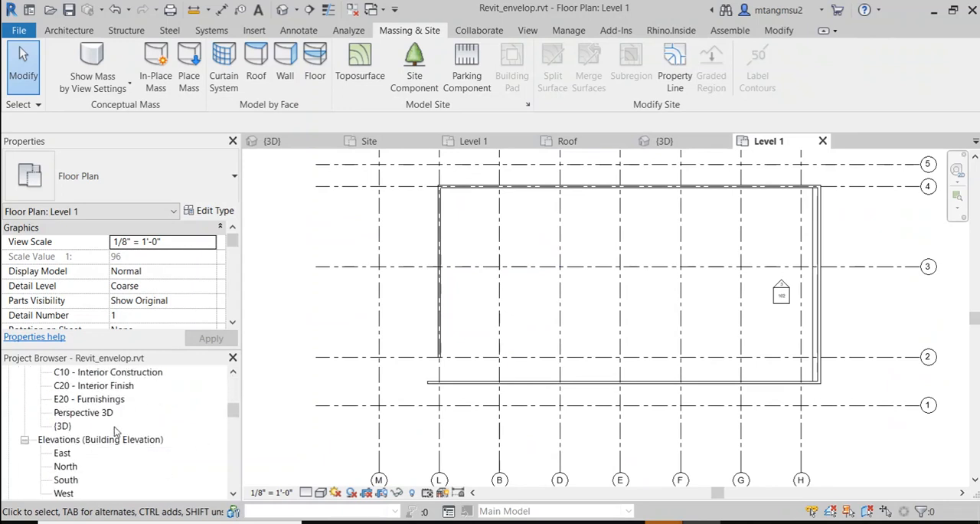
click(63, 399)
double_click(63, 399)
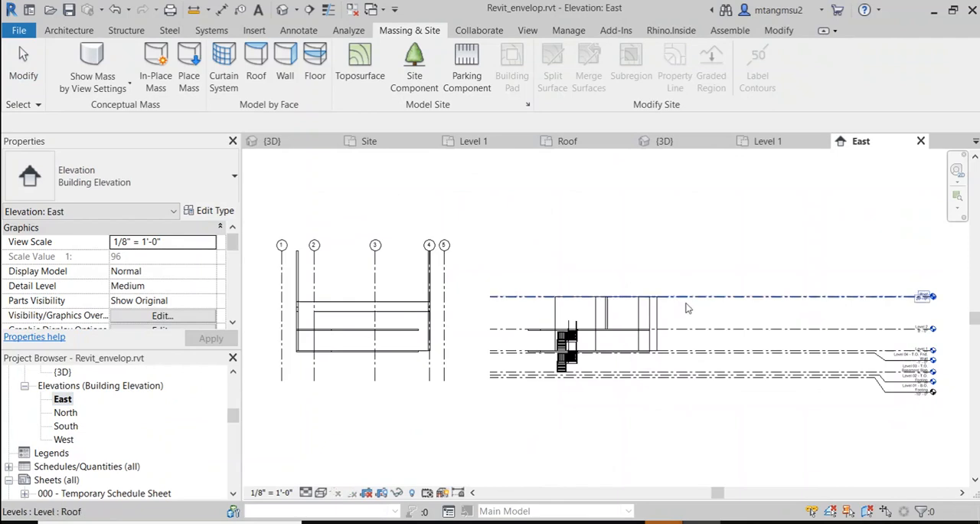
scroll(816, 320, up, 5)
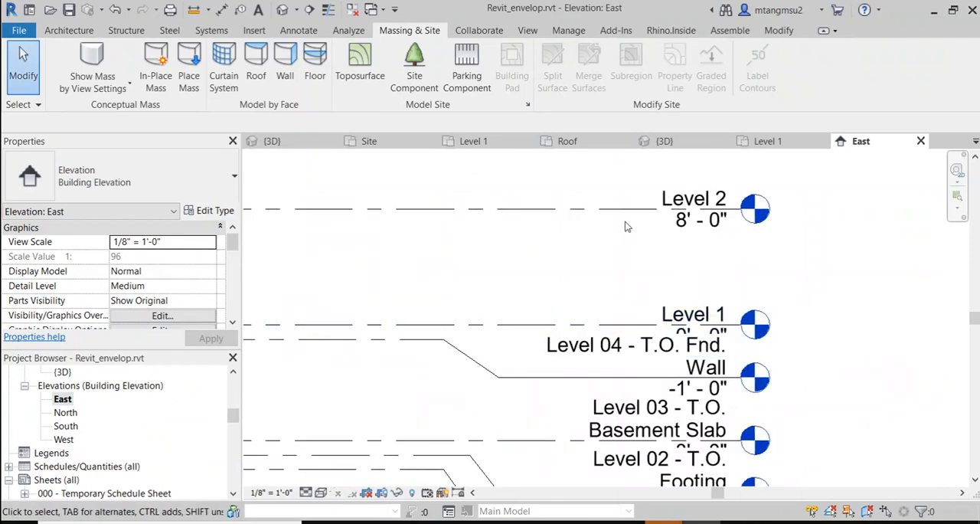
middle_drag(619, 295, 630, 453)
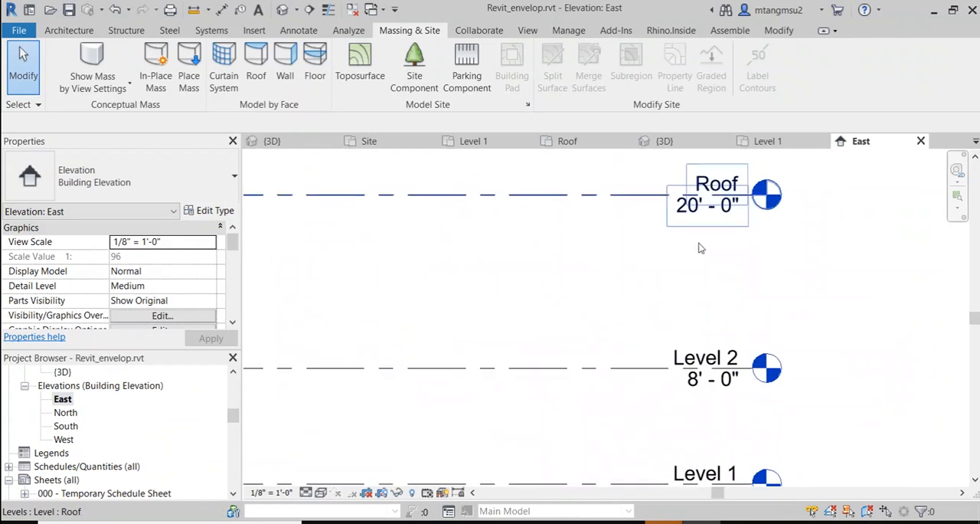
scroll(562, 320, down, 6)
Step: Examine the basement and footing levels in the East elevation, and how the slabs and stairs meet the level lines
middle_drag(509, 314, 720, 266)
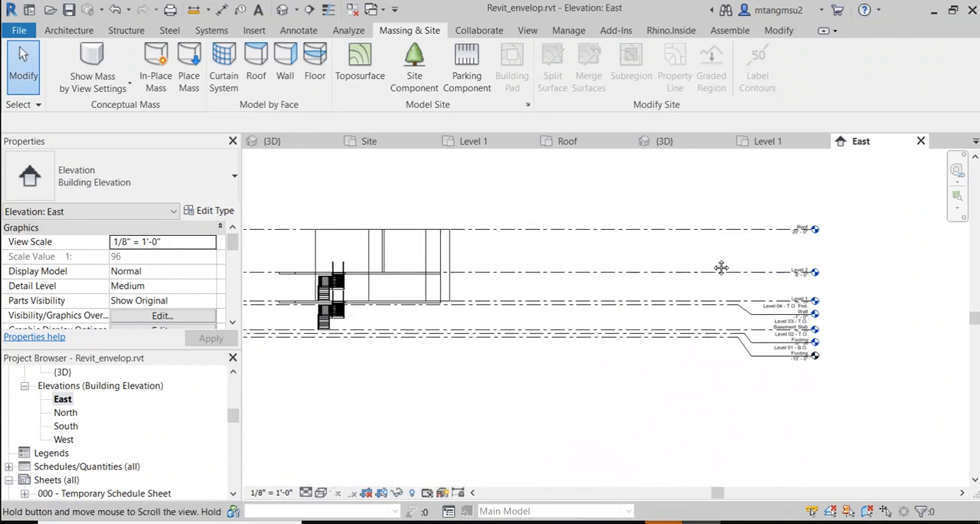
scroll(364, 295, up, 2)
middle_drag(655, 202, 624, 228)
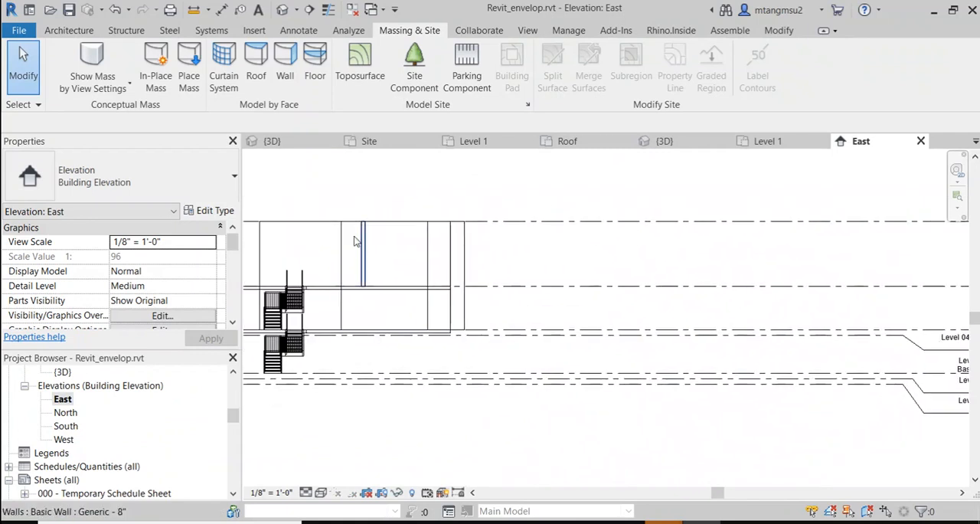
middle_drag(702, 293, 672, 228)
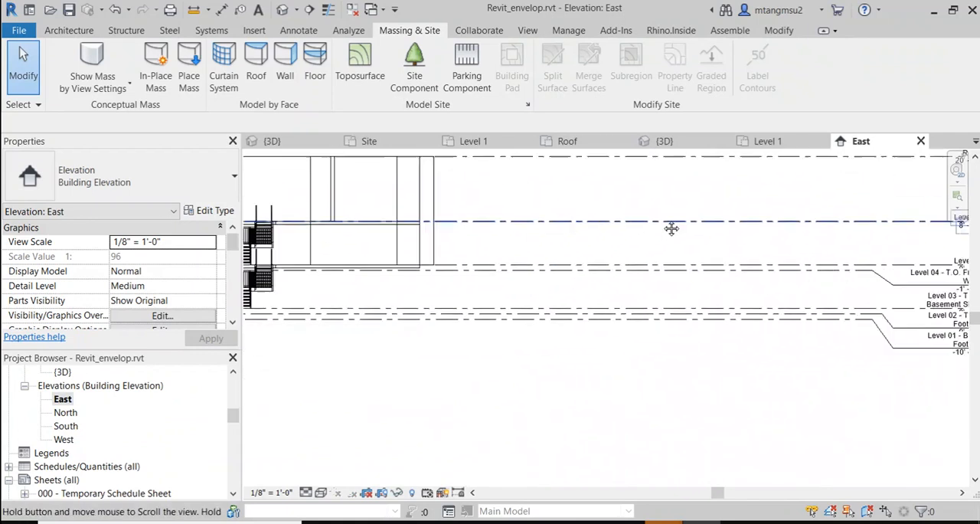
middle_drag(744, 276, 506, 273)
scroll(685, 306, up, 2)
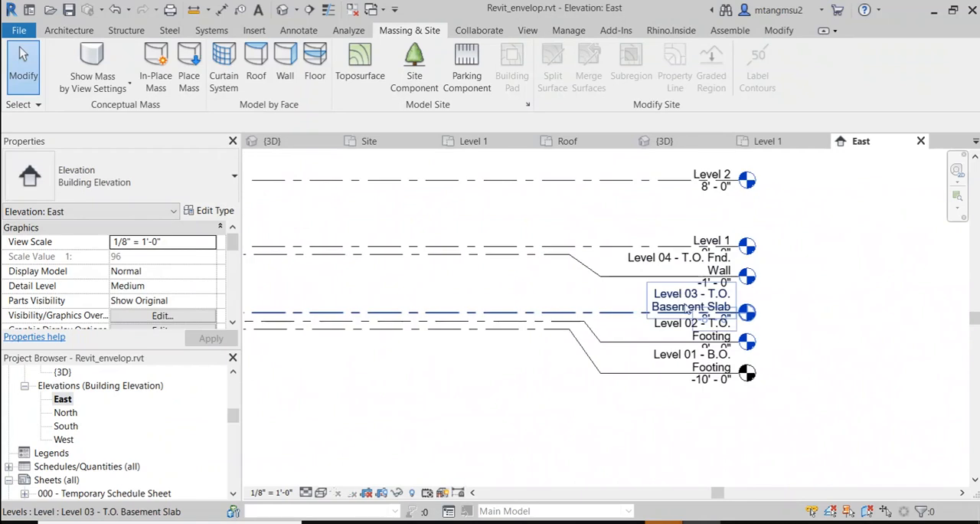
scroll(685, 308, up, 3)
scroll(558, 313, down, 3)
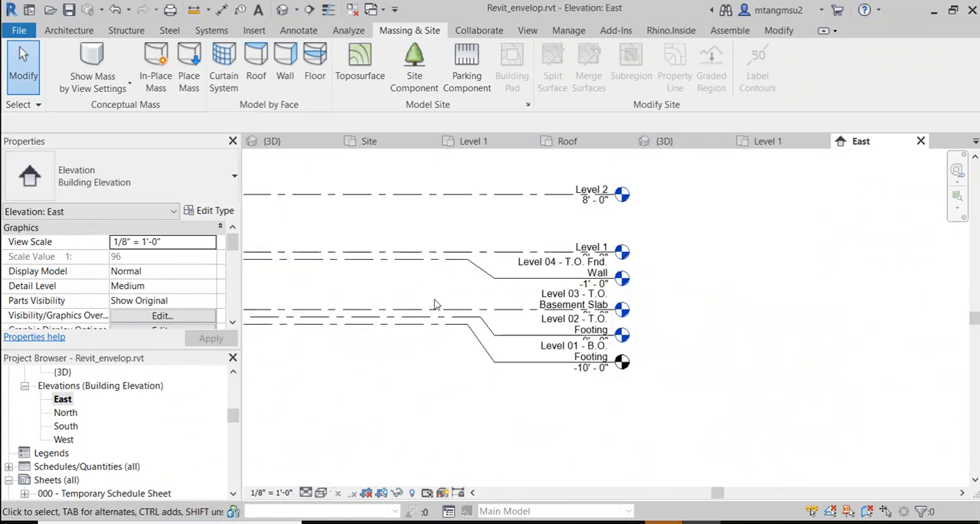
middle_drag(436, 304, 848, 287)
middle_drag(708, 271, 548, 297)
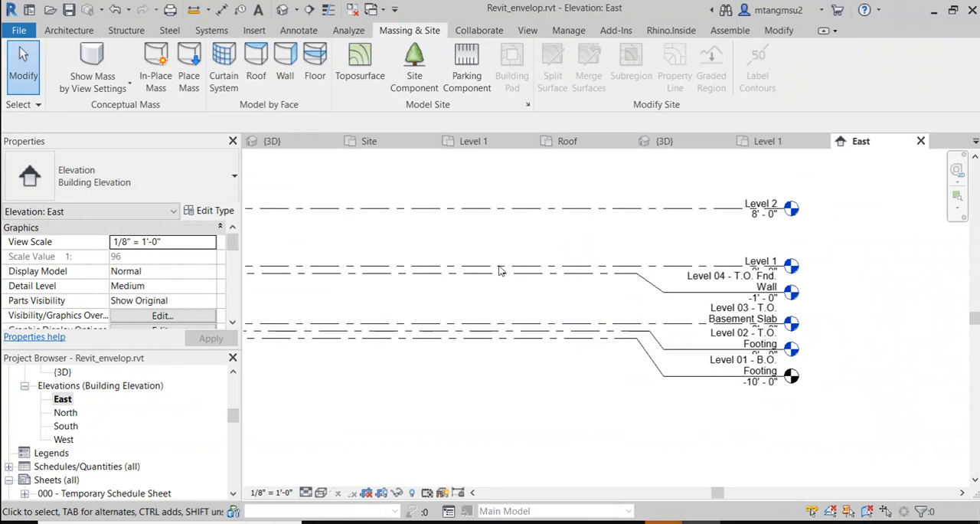
middle_drag(501, 265, 826, 291)
middle_drag(460, 294, 744, 287)
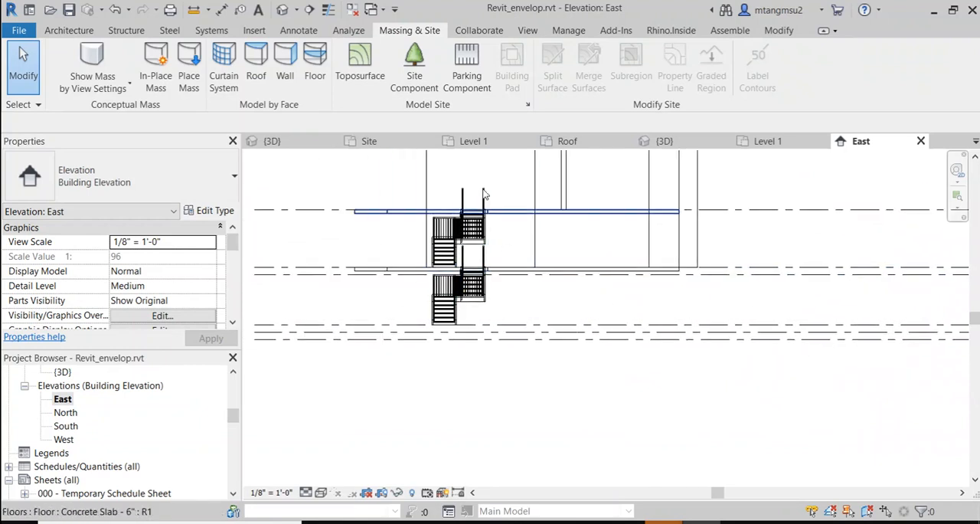
Step: Switch to the Revit_Rhino.rvt model, open its Level 03 - T.O. Basement Slab floor plan, and examine the grids and stair
click(276, 144)
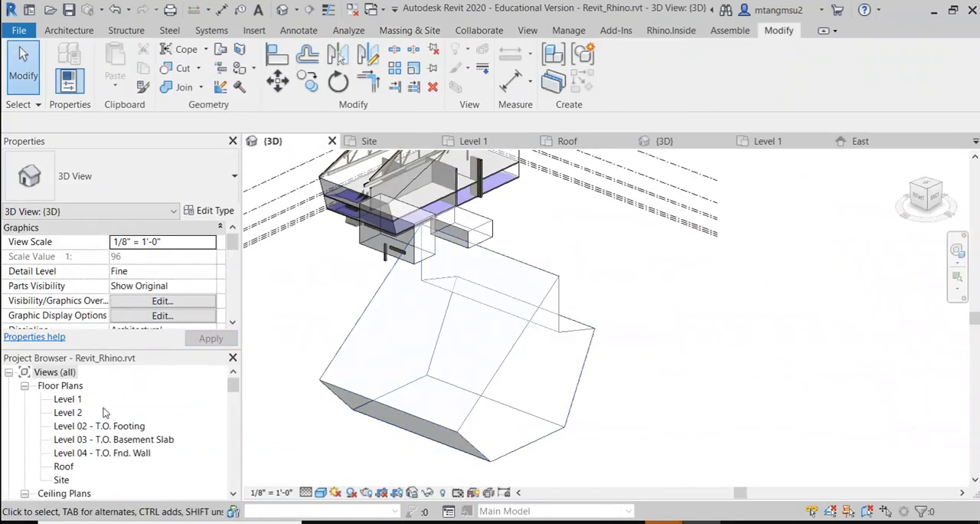
scroll(105, 417, down, 2)
scroll(104, 434, up, 2)
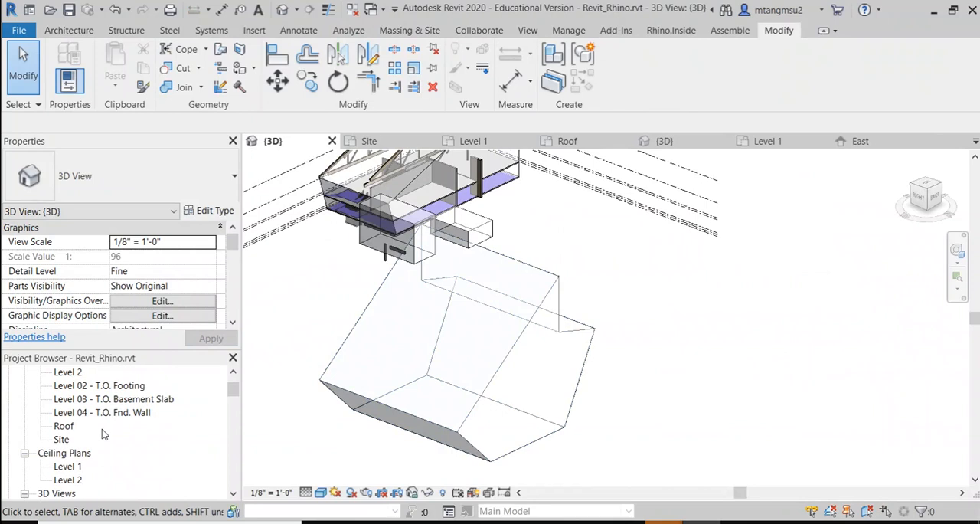
double_click(158, 440)
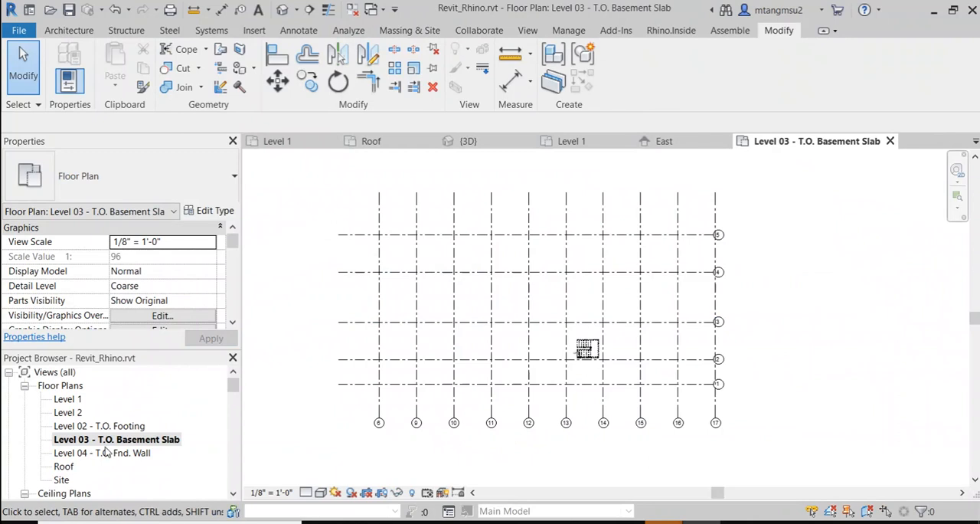
middle_drag(370, 424, 357, 398)
scroll(406, 316, down, 2)
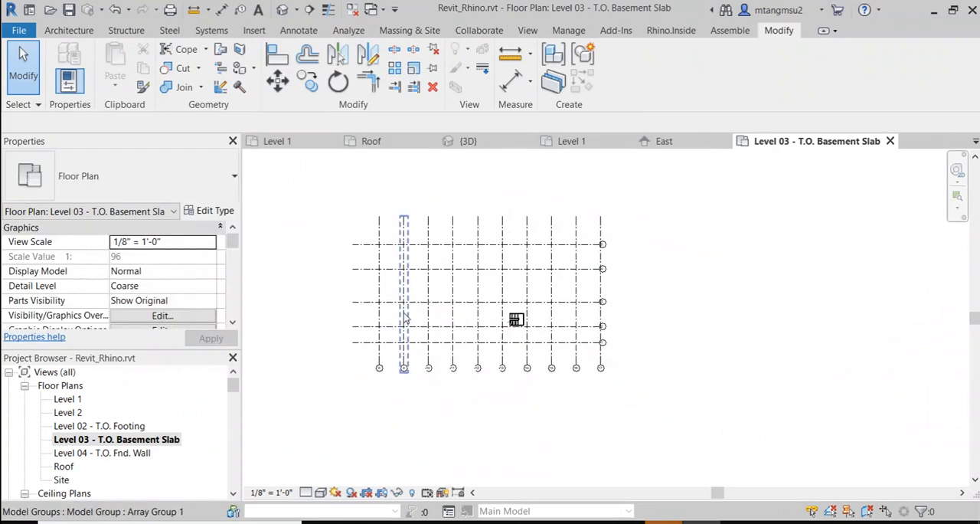
scroll(404, 336, up, 6)
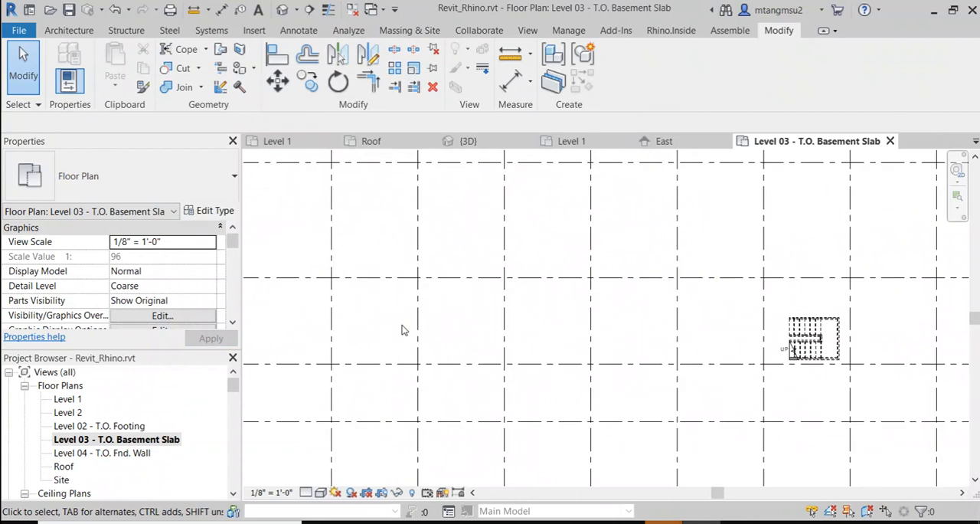
scroll(401, 336, down, 4)
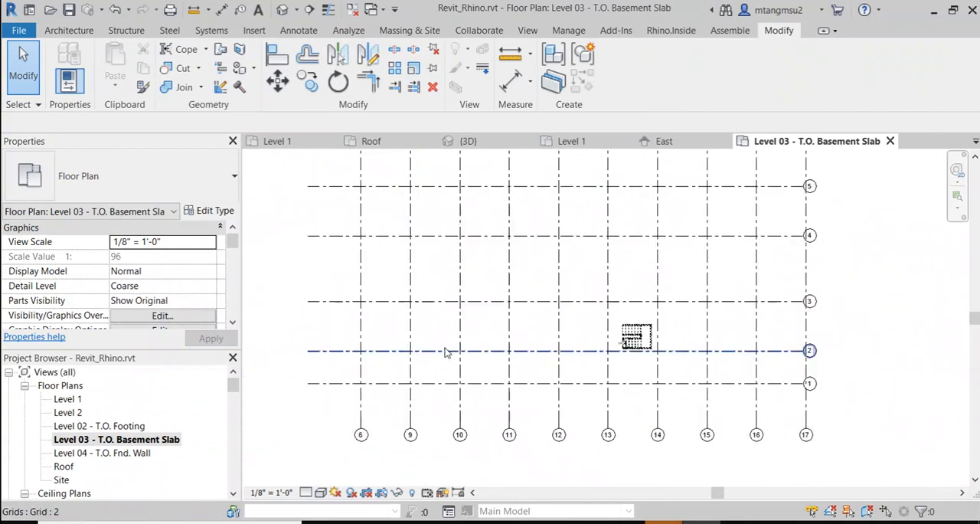
middle_drag(483, 390, 628, 406)
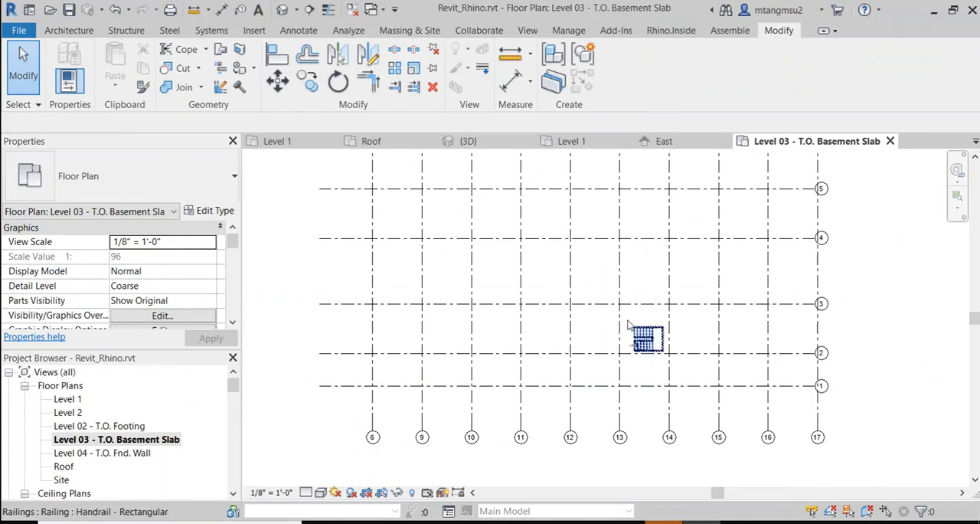
scroll(586, 352, up, 2)
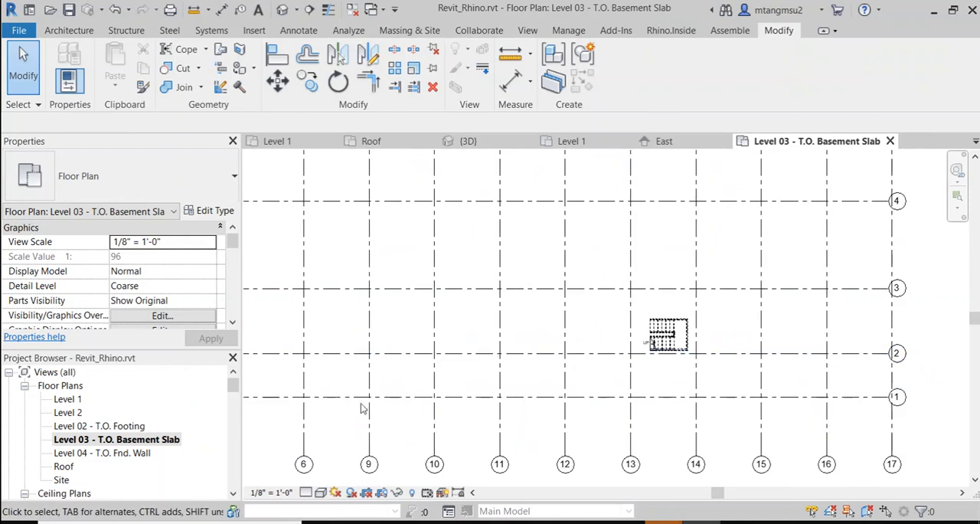
scroll(105, 458, down, 1)
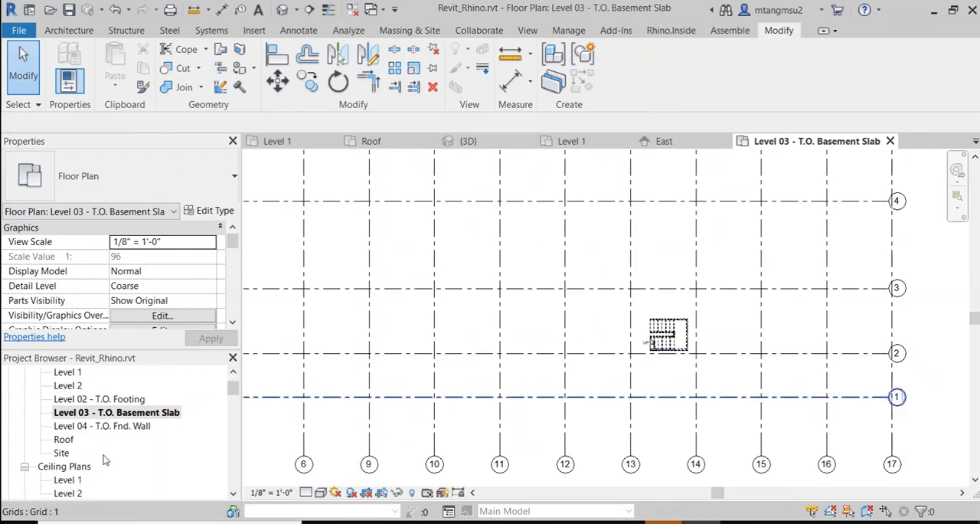
Step: Open the Site floor plan of Revit_Rhino.rvt and view the whole building with its grids and elevation markers
double_click(61, 453)
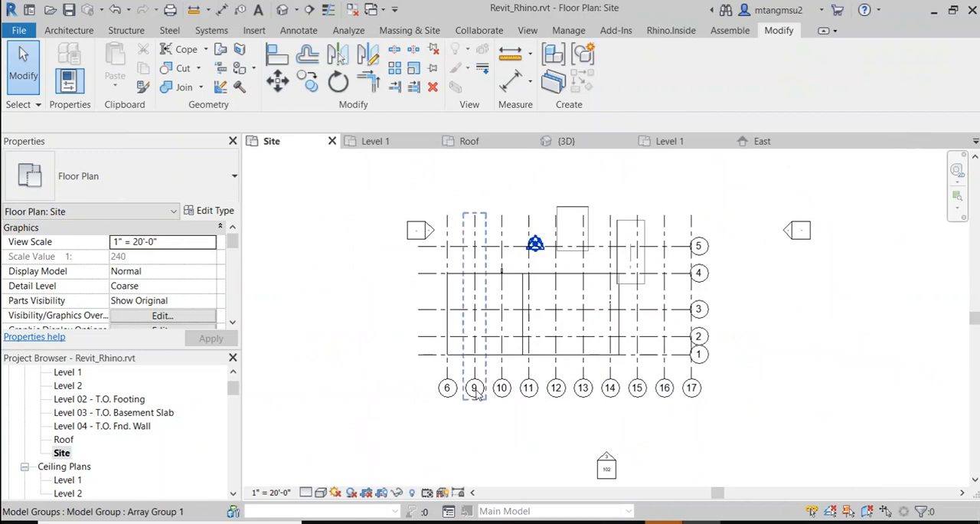
scroll(475, 390, down, 3)
middle_drag(416, 385, 419, 247)
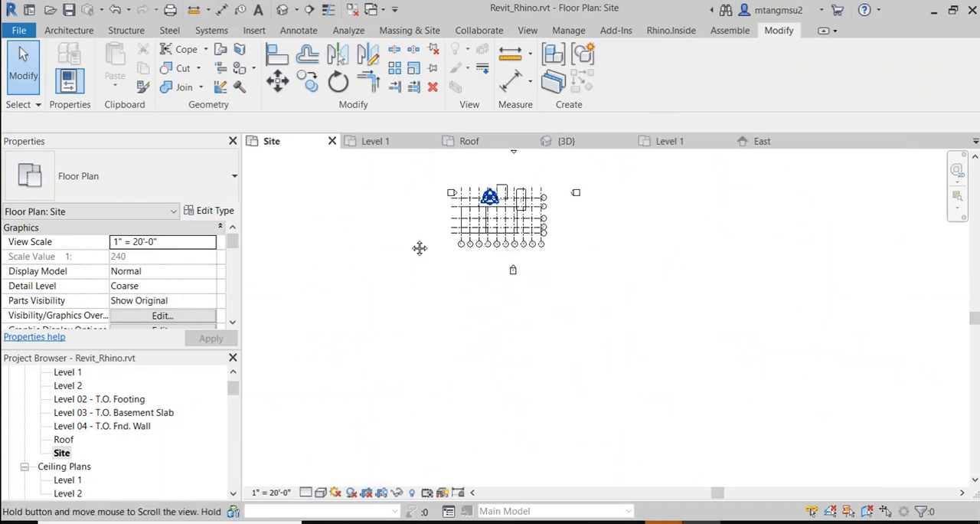
Step: Examine the grids in the Site plan, and open the default 3D view of Revit_Rhino.rvt to view the building and mass
scroll(505, 275, up, 4)
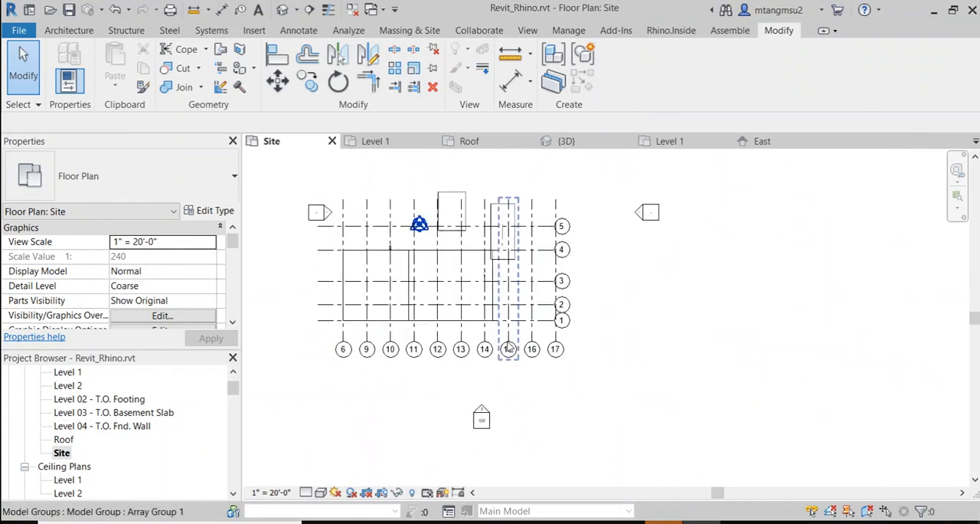
scroll(508, 348, up, 1)
scroll(343, 397, down, 1)
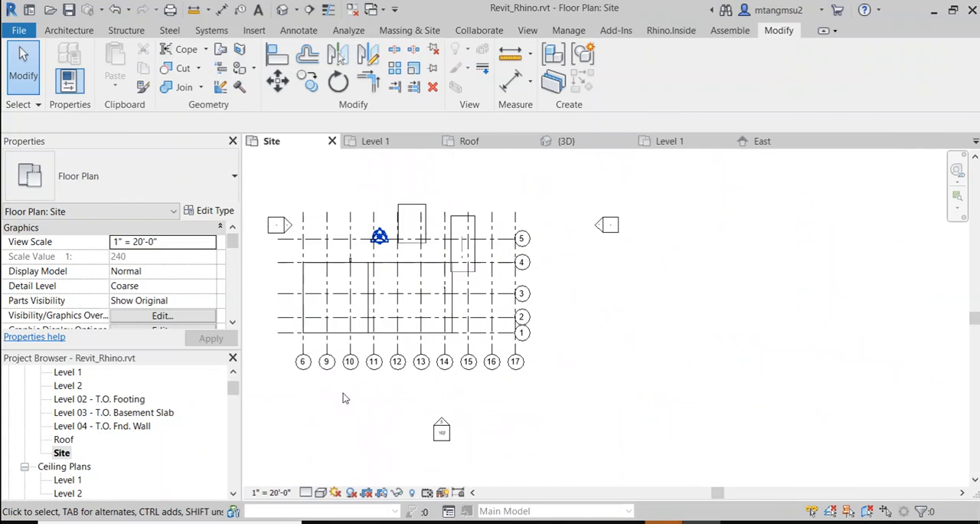
click(282, 10)
scroll(406, 291, down, 2)
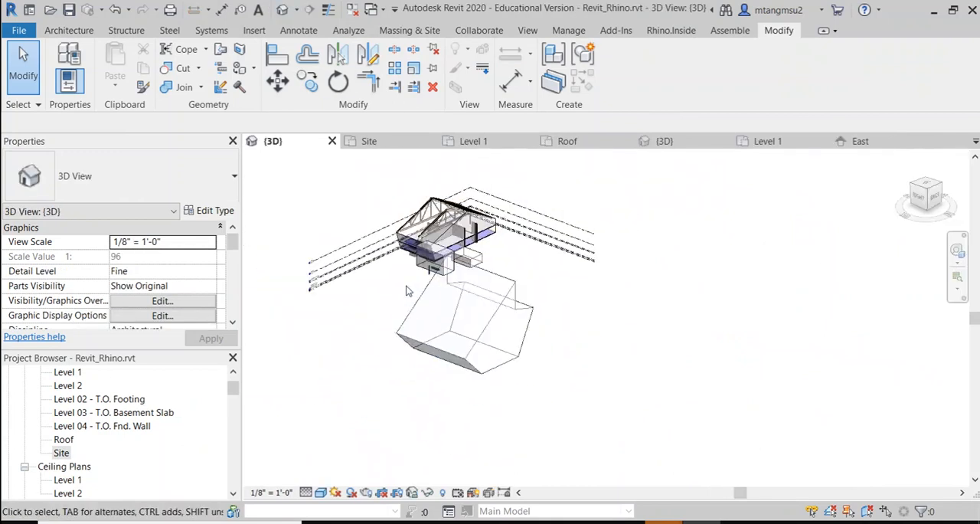
middle_drag(407, 290, 509, 300)
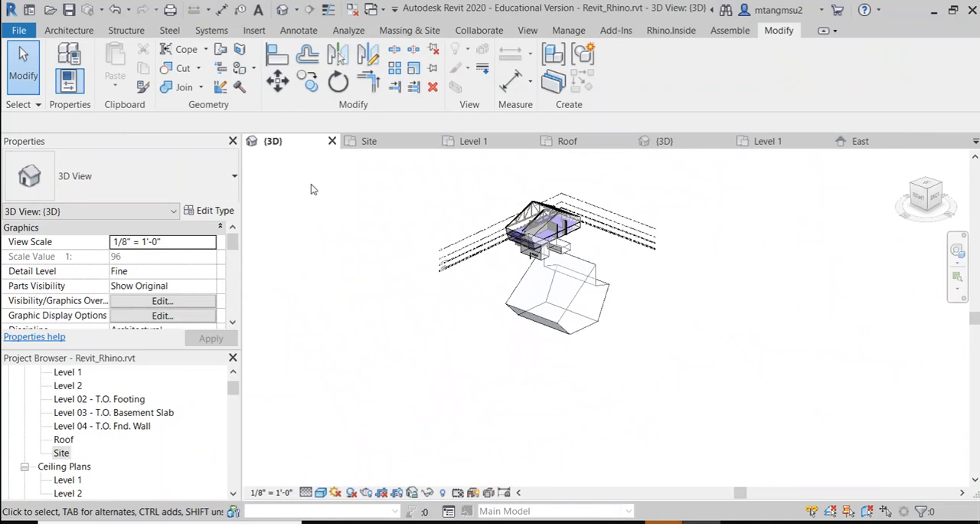
shift+middle_drag(313, 189, 540, 261)
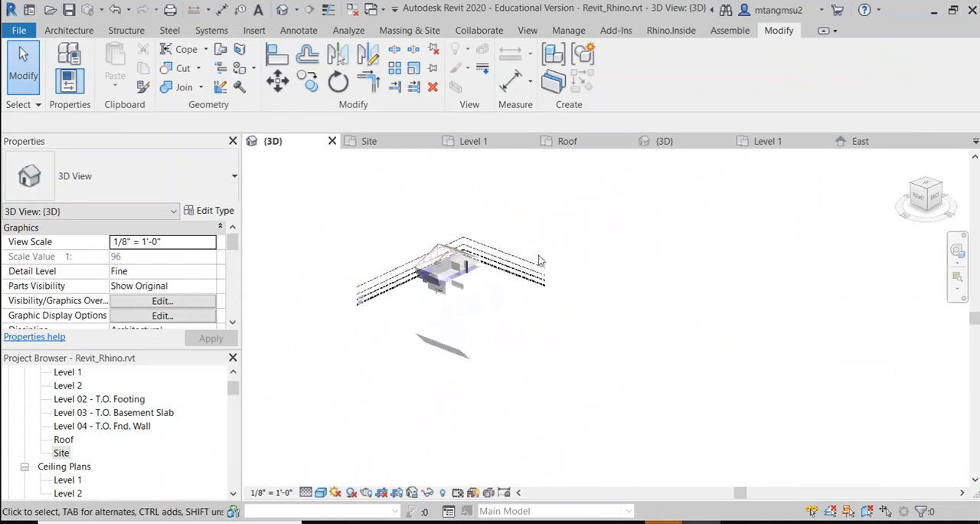
Step: Close the 3D, Site, Level 1 and Roof views of Revit_Rhino.rvt
click(332, 142)
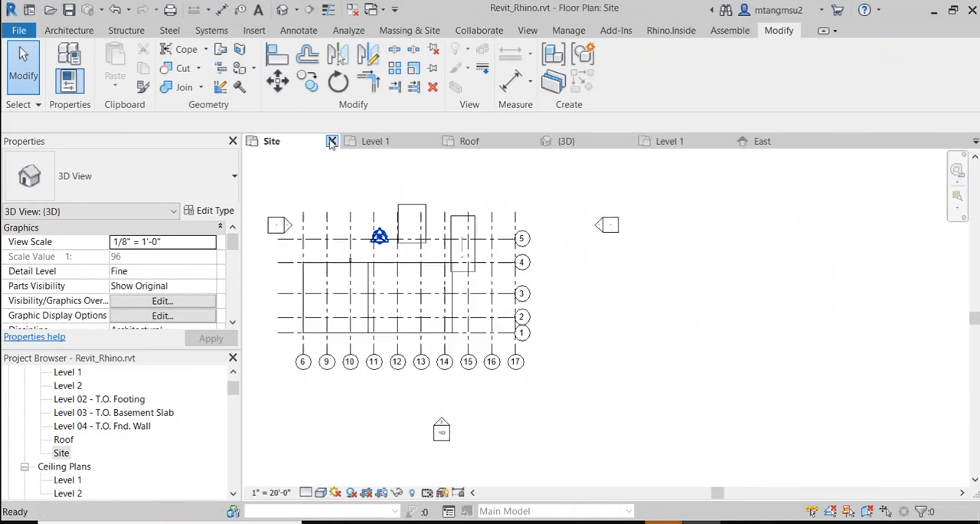
click(331, 143)
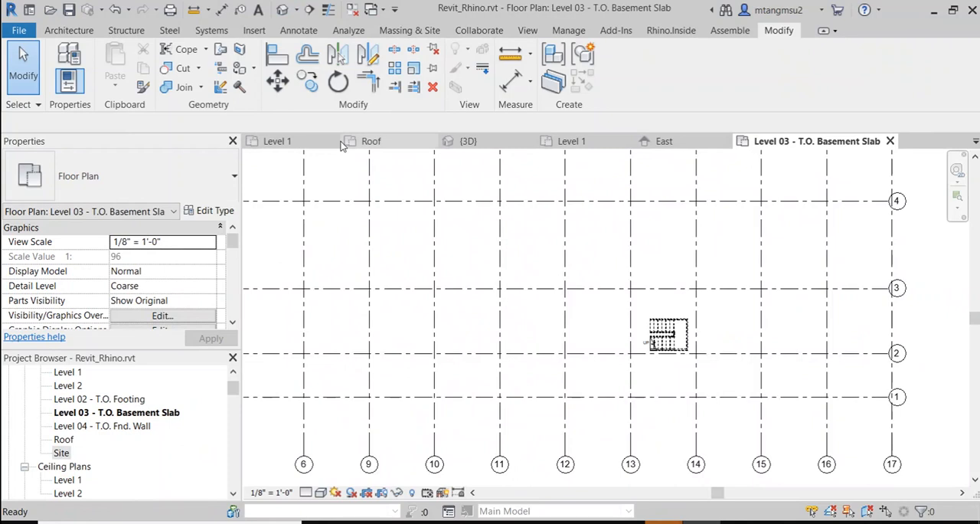
click(275, 144)
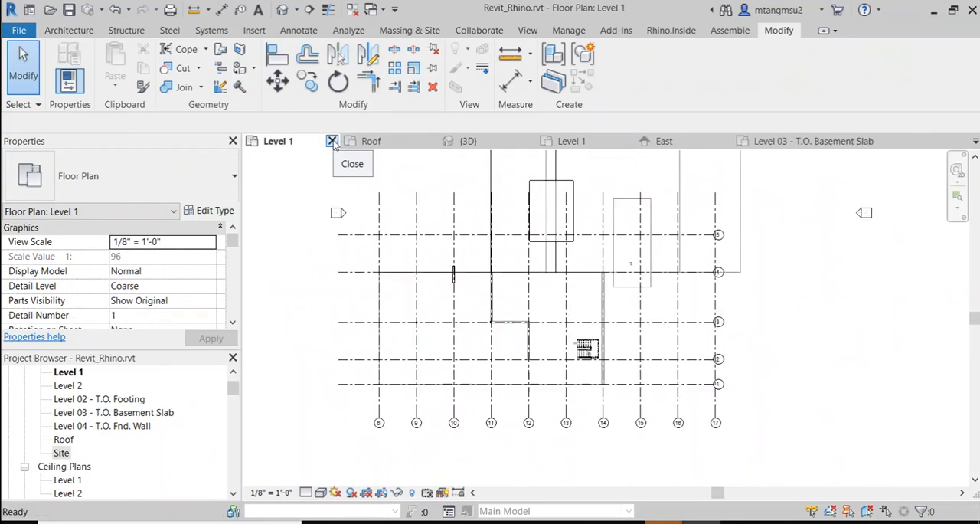
click(332, 143)
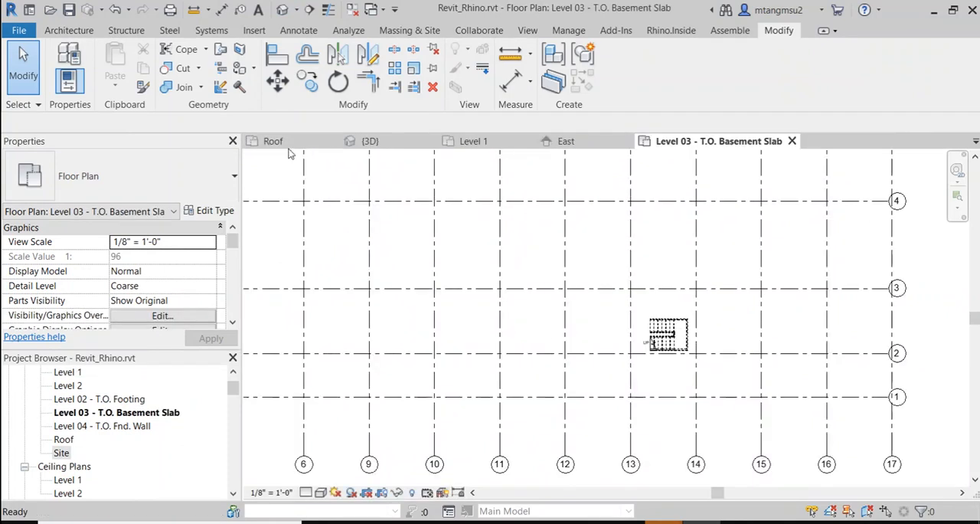
click(320, 145)
click(331, 142)
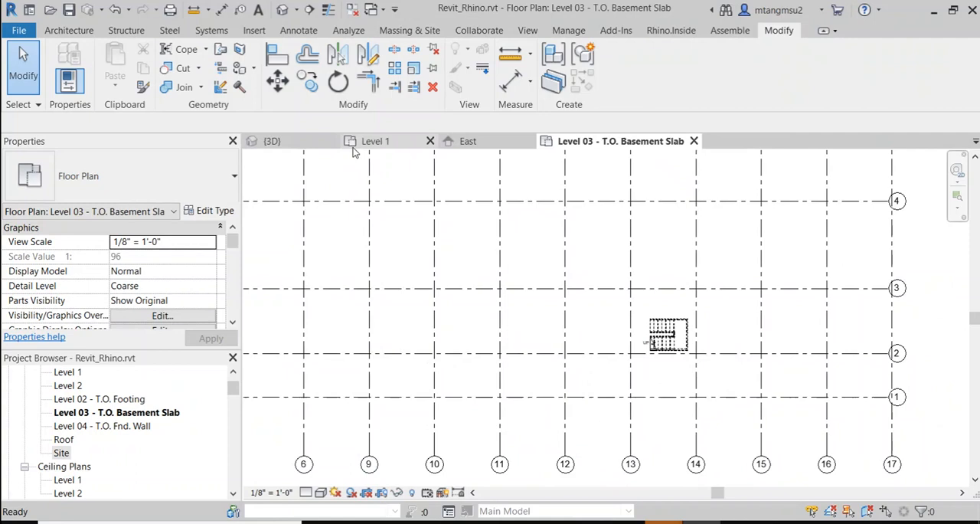
Step: Switch to the 3D view of Revit_envelop.rvt and view the sloped envelope beside the floor slabs and level lines
click(288, 146)
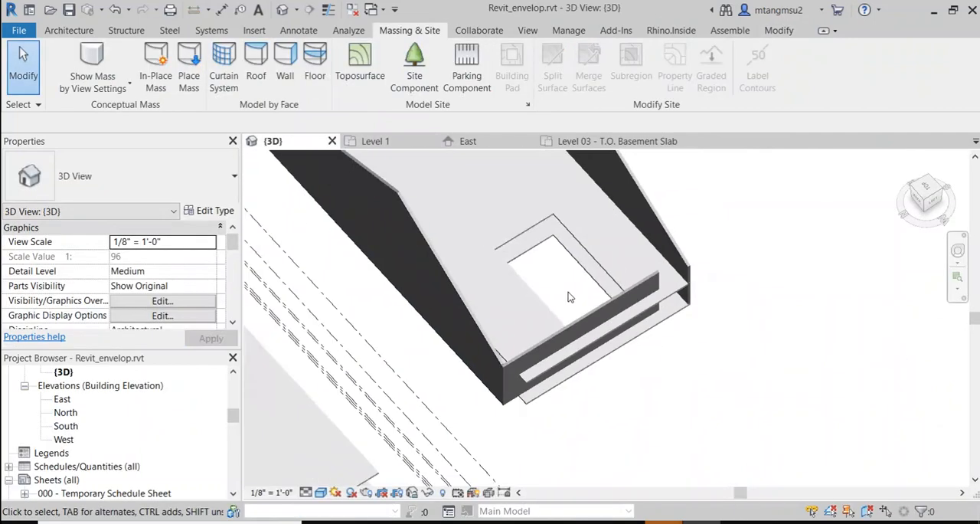
scroll(559, 283, down, 3)
middle_drag(431, 243, 433, 318)
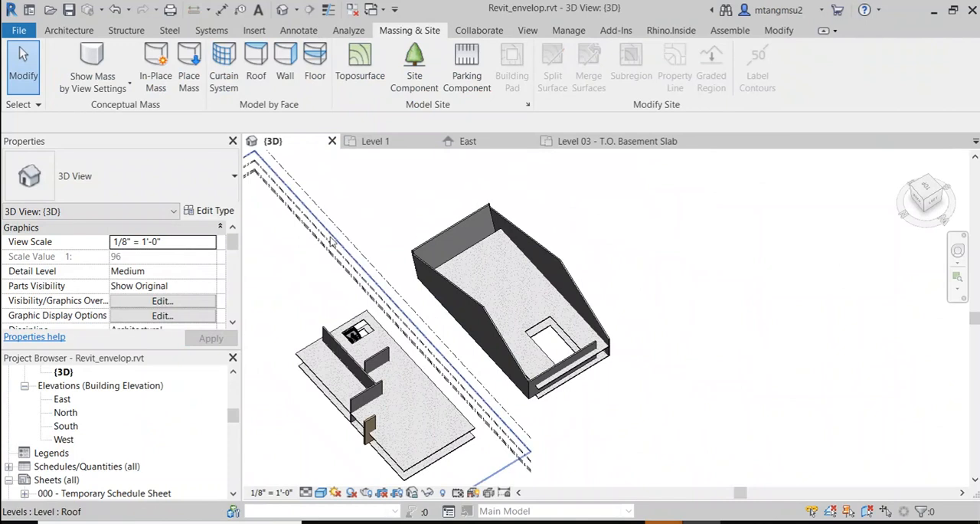
middle_drag(357, 210, 460, 226)
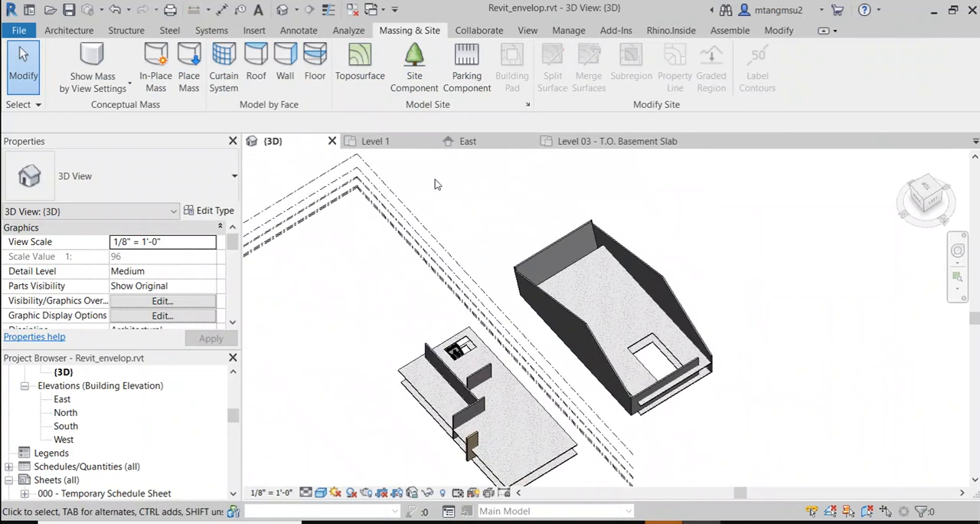
scroll(460, 239, down, 1)
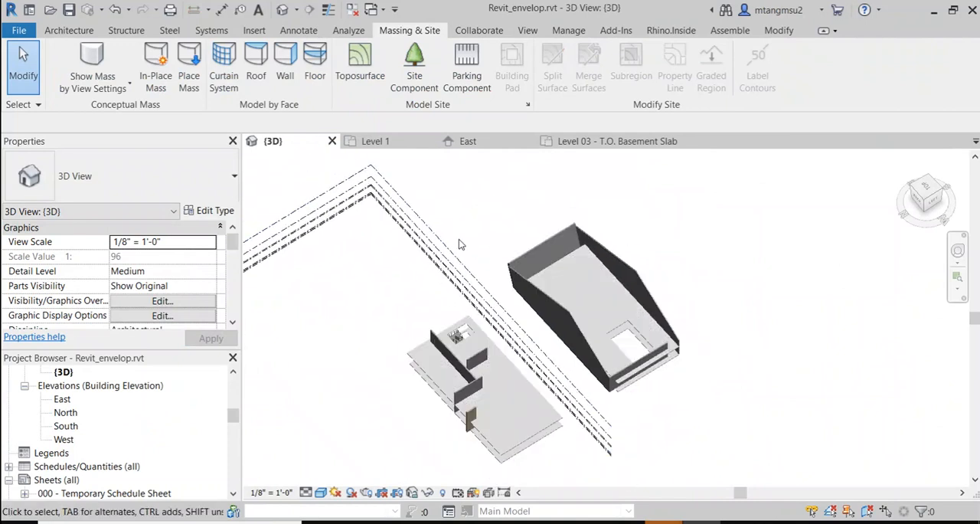
middle_drag(728, 312, 671, 321)
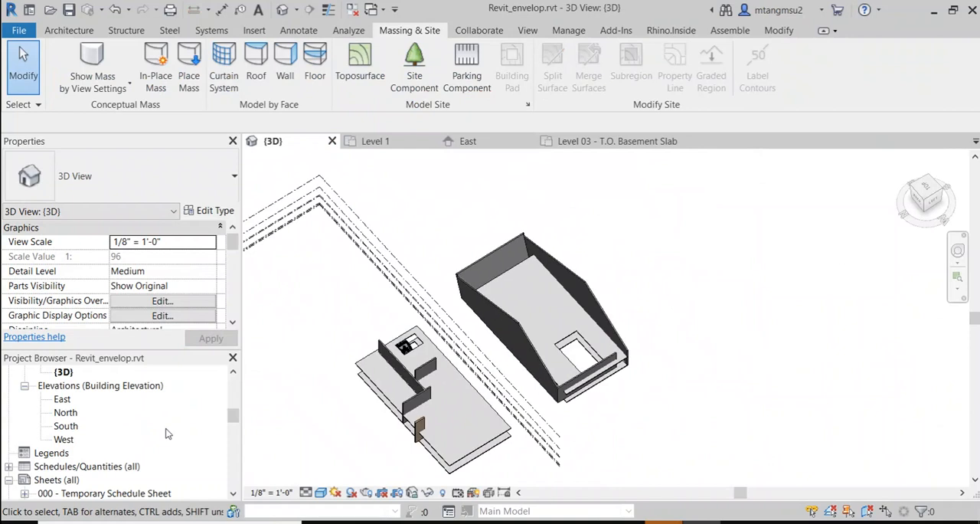
Step: Open the Level 03 - T.O. Basement Slab floor plan of Revit_envelop.rvt and examine its grid lines and bubbles
scroll(172, 437, down, 5)
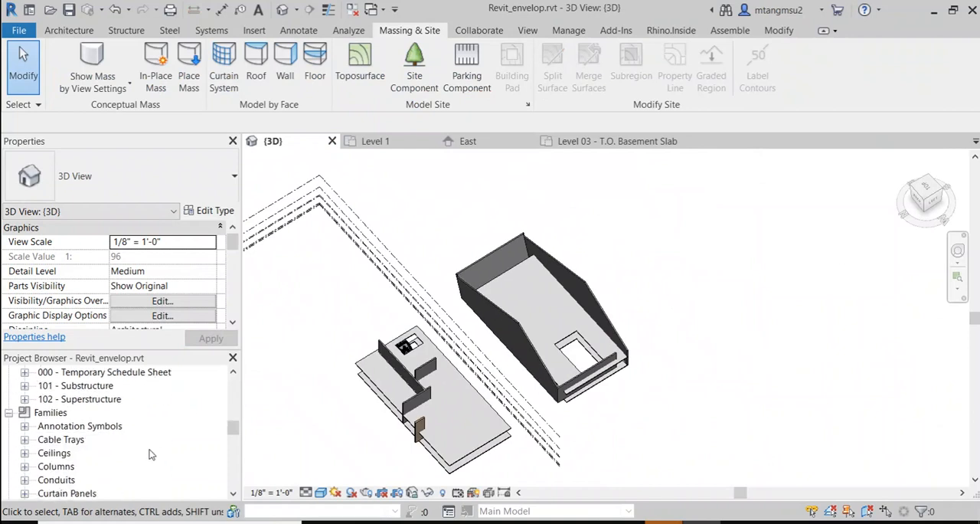
scroll(114, 451, up, 5)
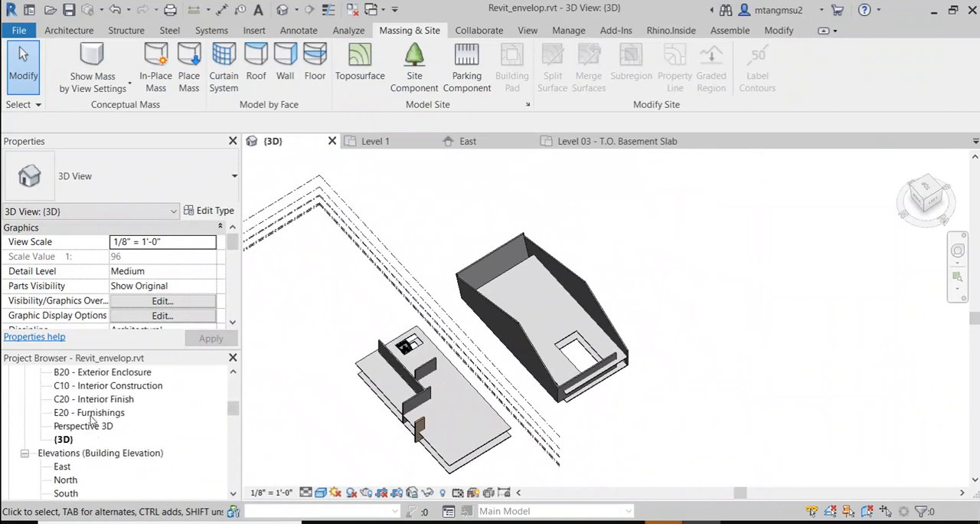
scroll(90, 418, up, 5)
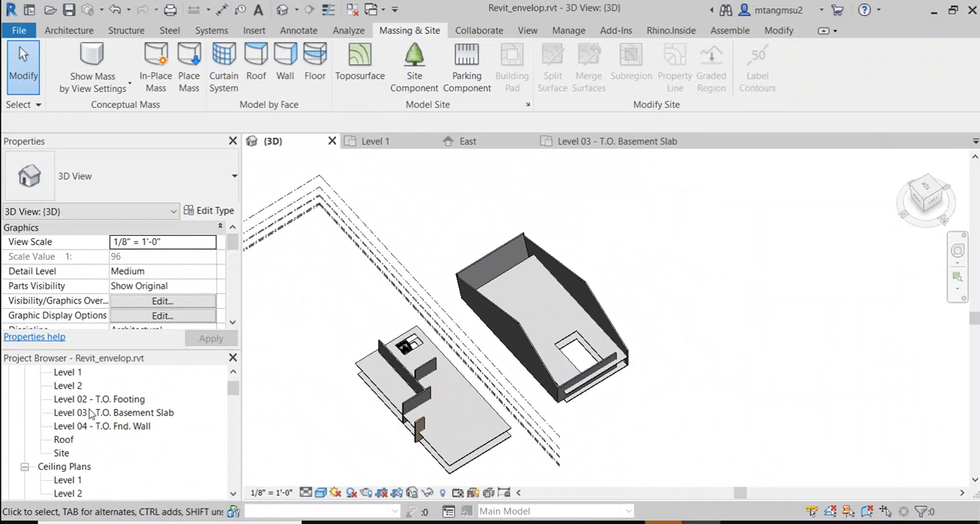
click(96, 413)
double_click(95, 413)
scroll(525, 346, down, 3)
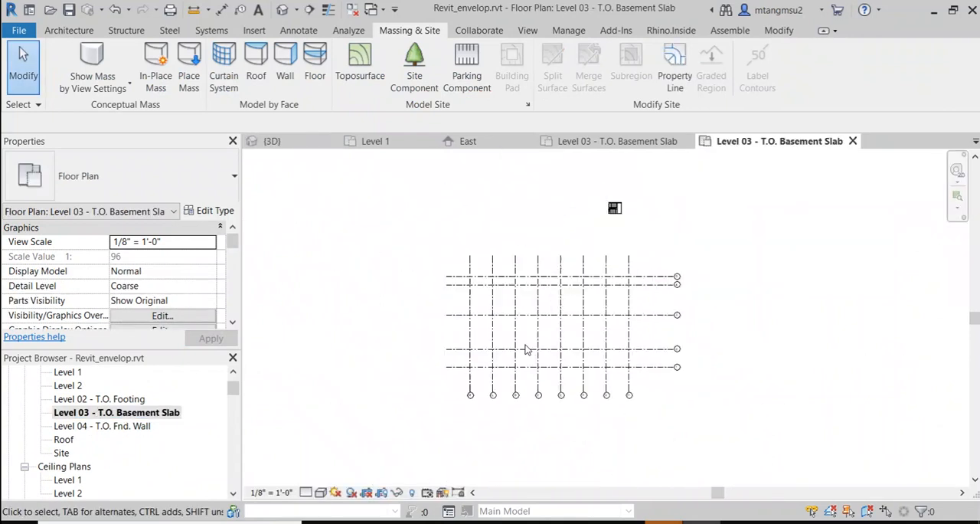
scroll(451, 390, up, 2)
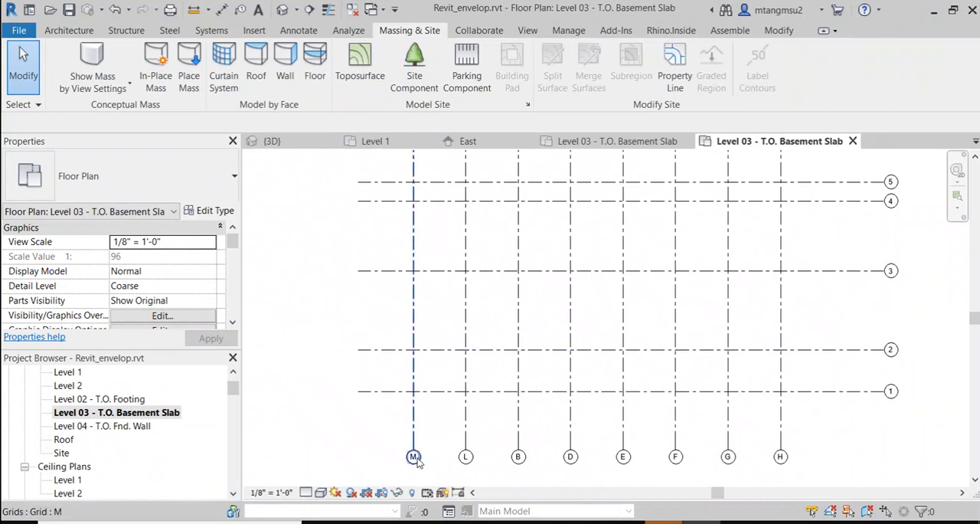
Step: Open the Site floor plan of Revit_envelop.rvt and examine how the envelope sits on the numbered and lettered grids
double_click(61, 453)
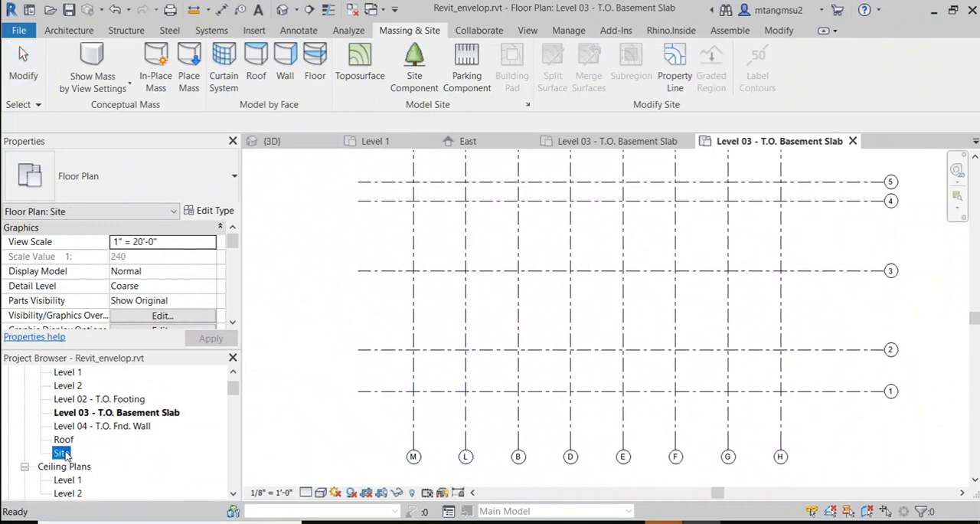
scroll(549, 454, up, 5)
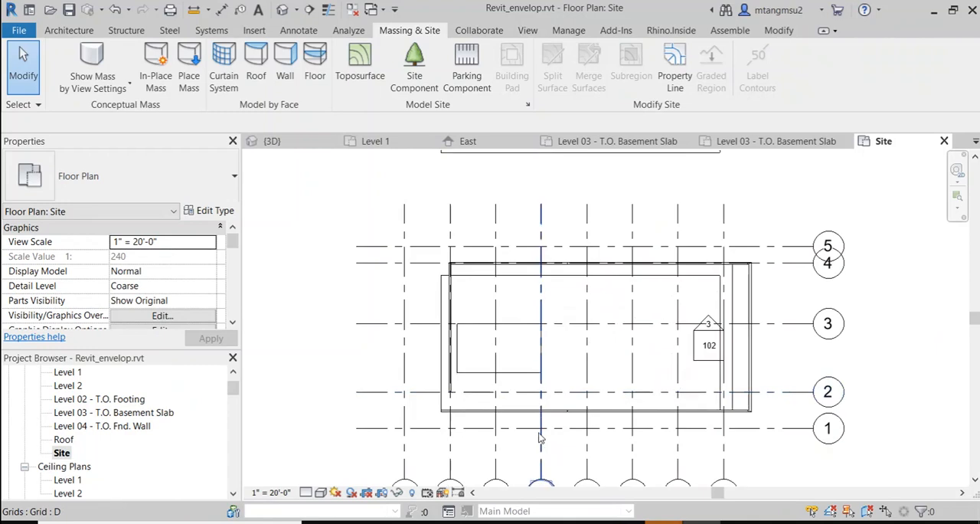
scroll(765, 344, up, 2)
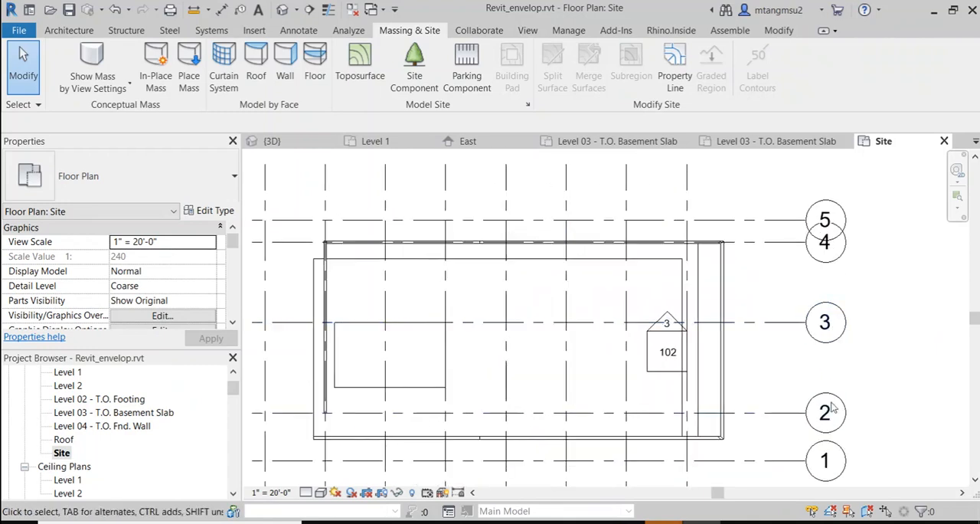
scroll(760, 389, down, 2)
scroll(766, 389, down, 2)
middle_drag(757, 431, 723, 381)
scroll(513, 437, up, 1)
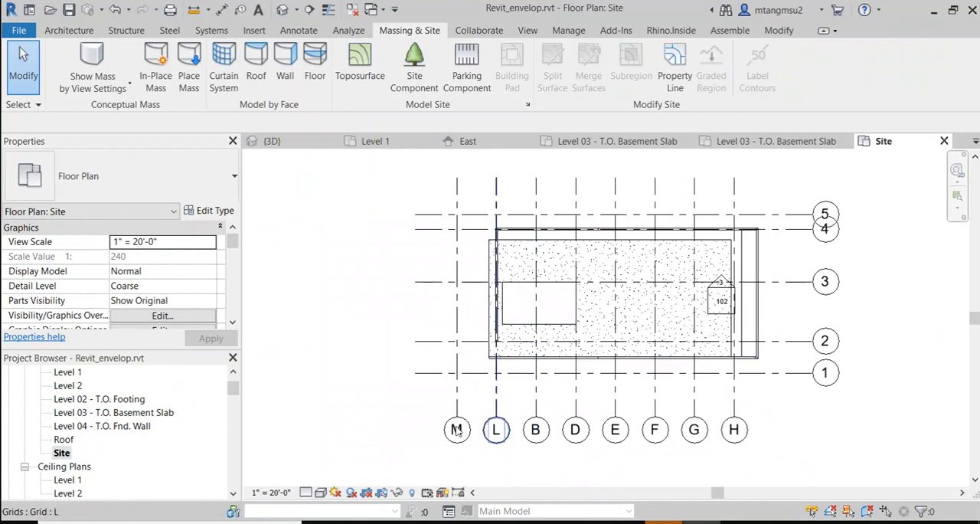
Step: Return to the Level 03 - T.O. Basement Slab plan and examine where the stair lies relative to the whole grid
scroll(74, 394, down, 1)
scroll(89, 446, up, 2)
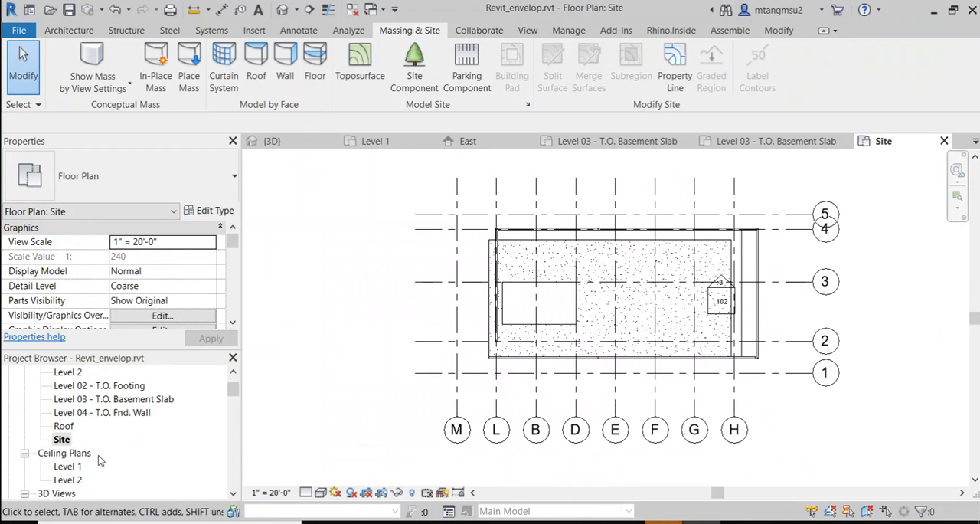
double_click(102, 425)
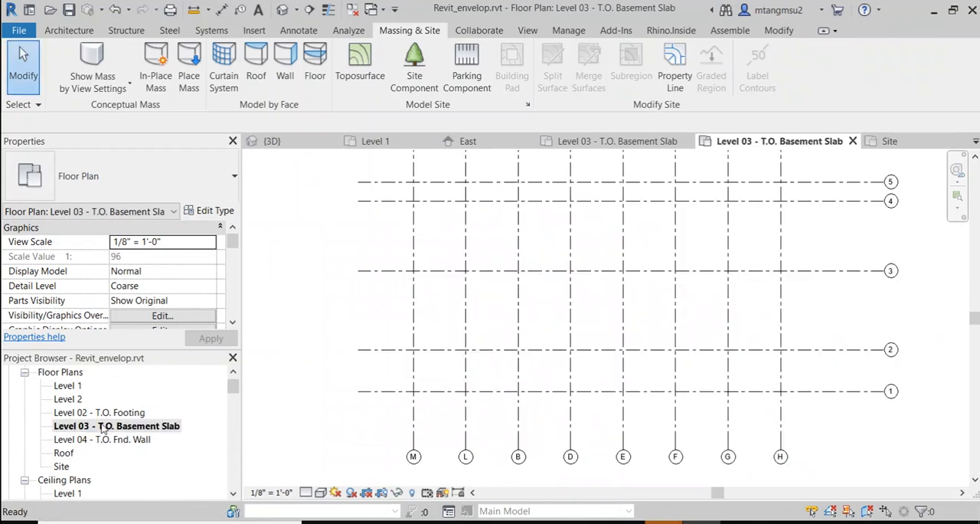
scroll(525, 370, up, 1)
scroll(527, 374, down, 2)
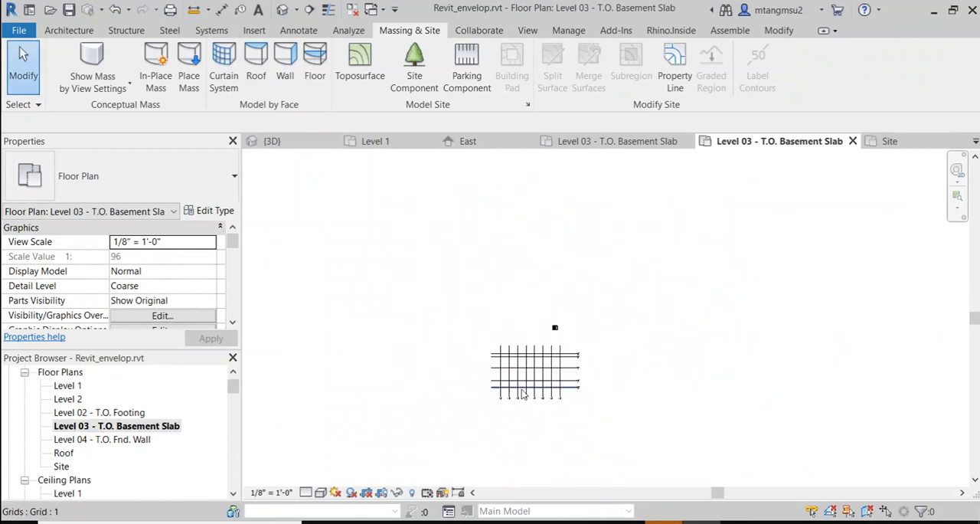
scroll(529, 378, up, 2)
scroll(533, 383, down, 1)
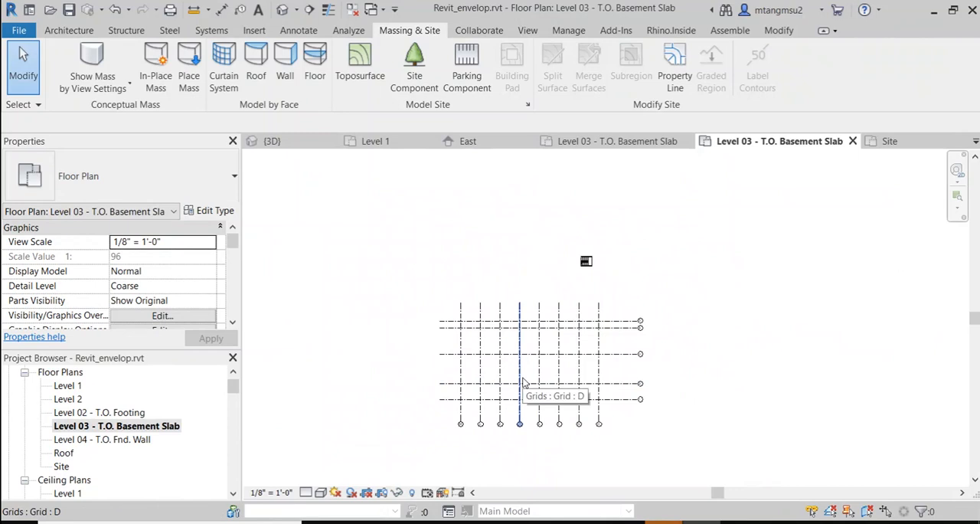
scroll(523, 397, up, 1)
scroll(516, 390, down, 5)
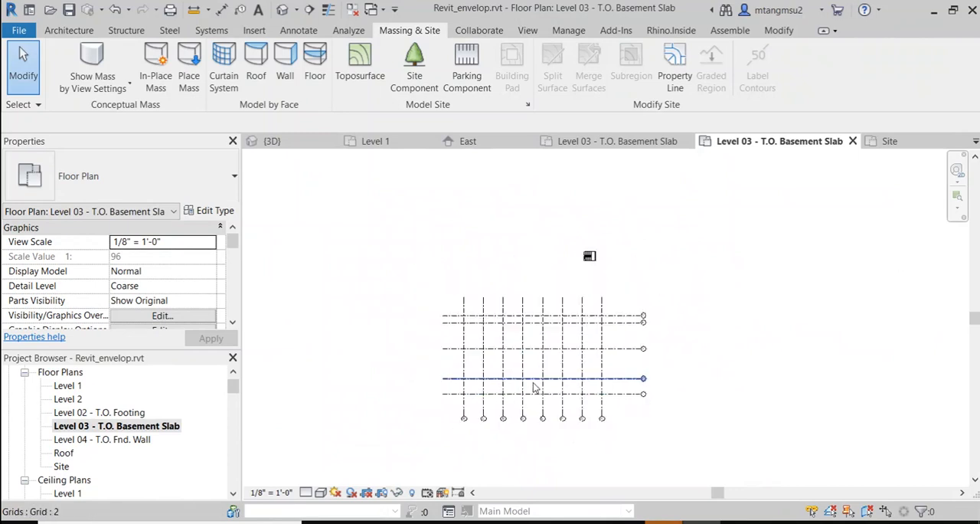
middle_drag(497, 365, 436, 296)
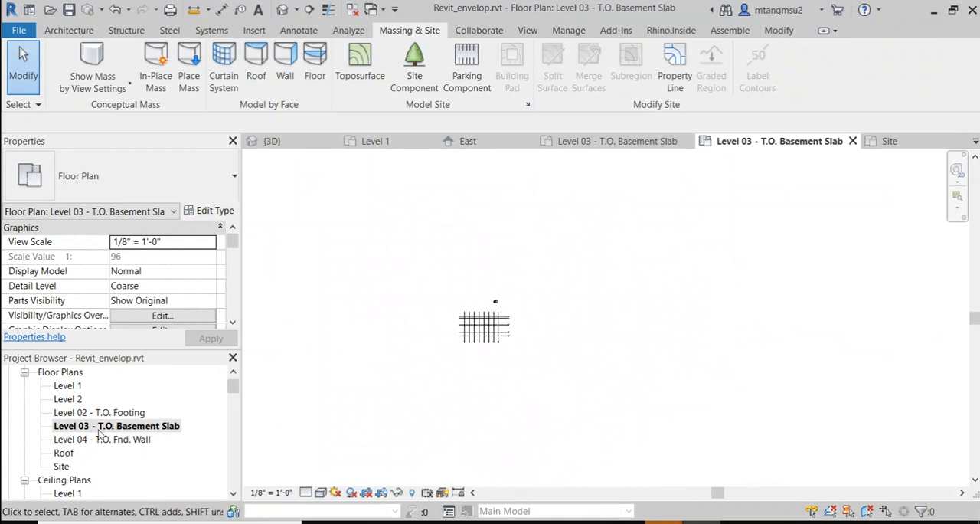
Step: Open the Roof floor plan and examine the envelope walls, slab opening and elevation marker against the grids
double_click(63, 453)
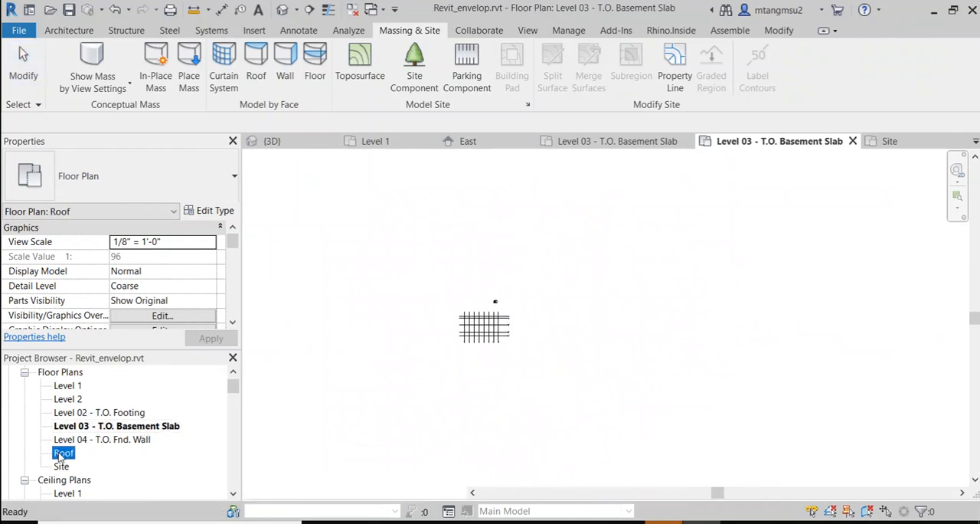
scroll(465, 344, up, 5)
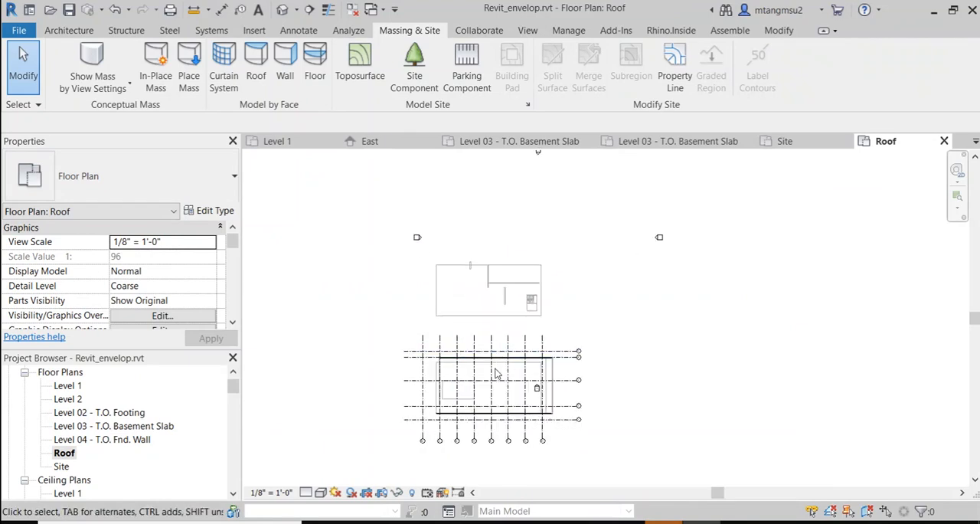
scroll(494, 379, up, 5)
middle_drag(437, 405, 470, 325)
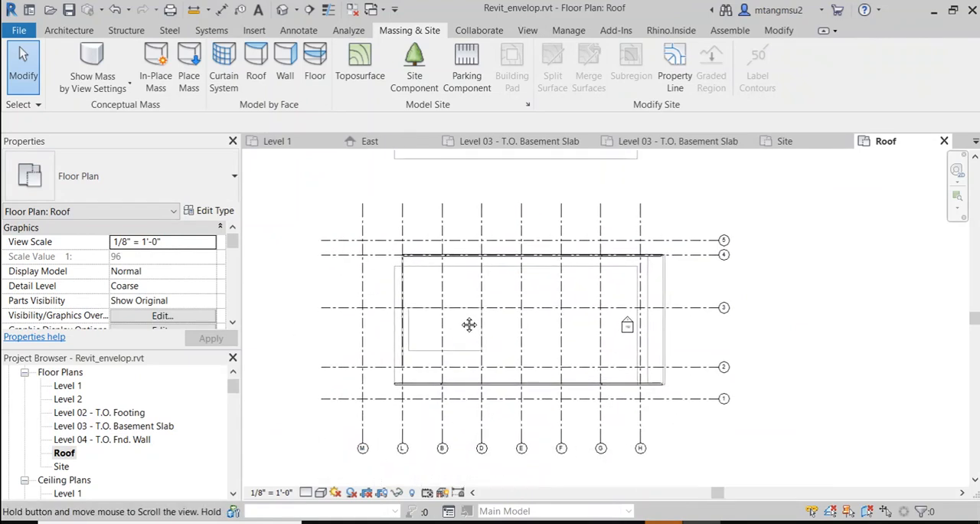
scroll(449, 346, up, 5)
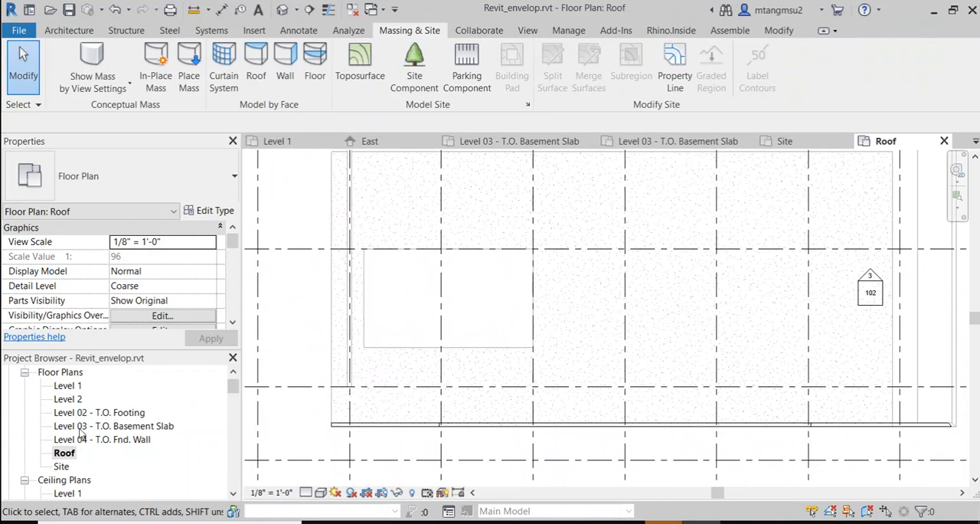
scroll(500, 348, down, 5)
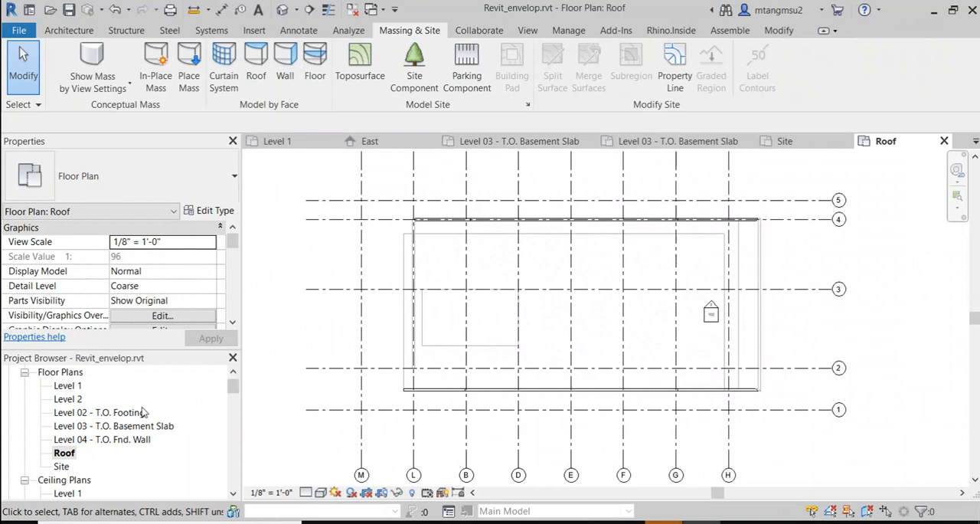
Step: Go back to the Level 03 - T.O. Basement Slab plan and inspect the grid bays closely
double_click(77, 428)
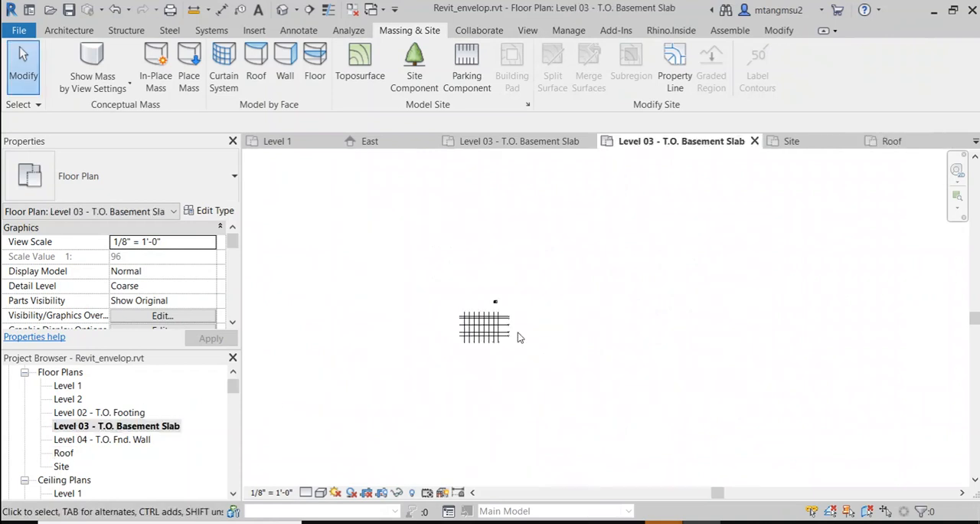
scroll(505, 337, up, 4)
scroll(459, 337, up, 6)
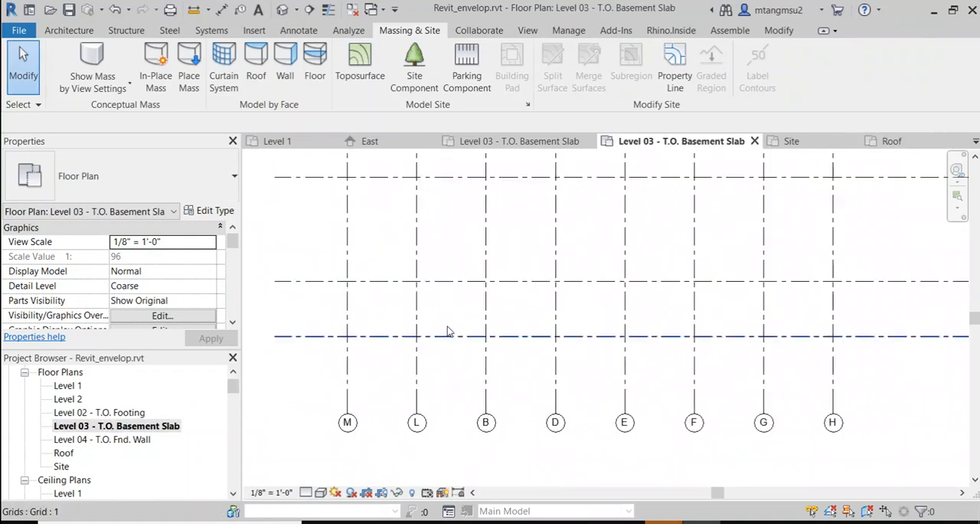
middle_drag(465, 307, 412, 328)
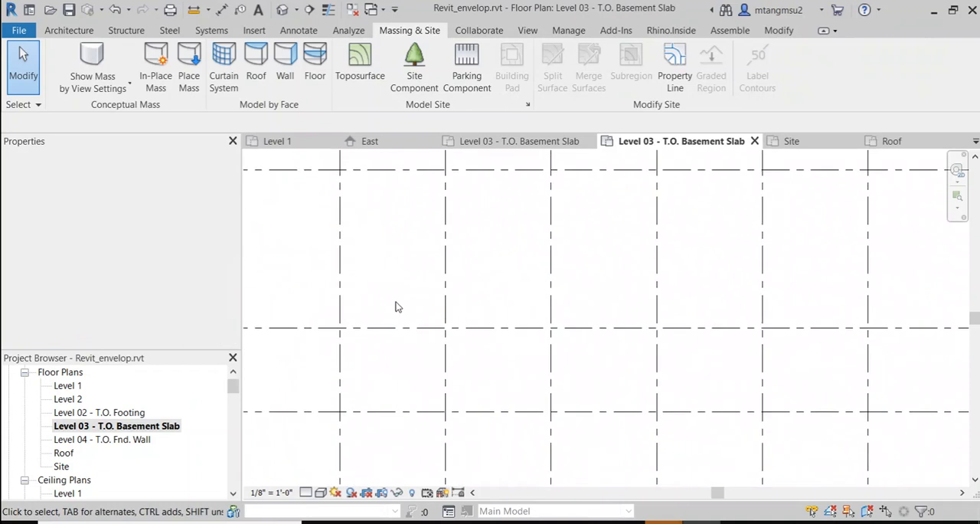
scroll(387, 251, up, 2)
middle_drag(387, 252, 368, 330)
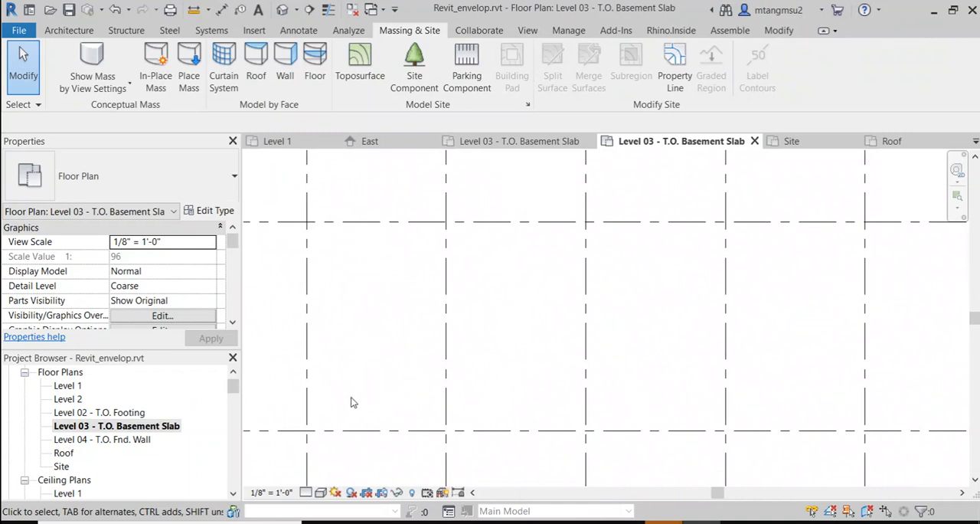
Step: Look through the properties of the Level 03 - T.O. Basement Slab floor plan for its view range setting
right_click(122, 433)
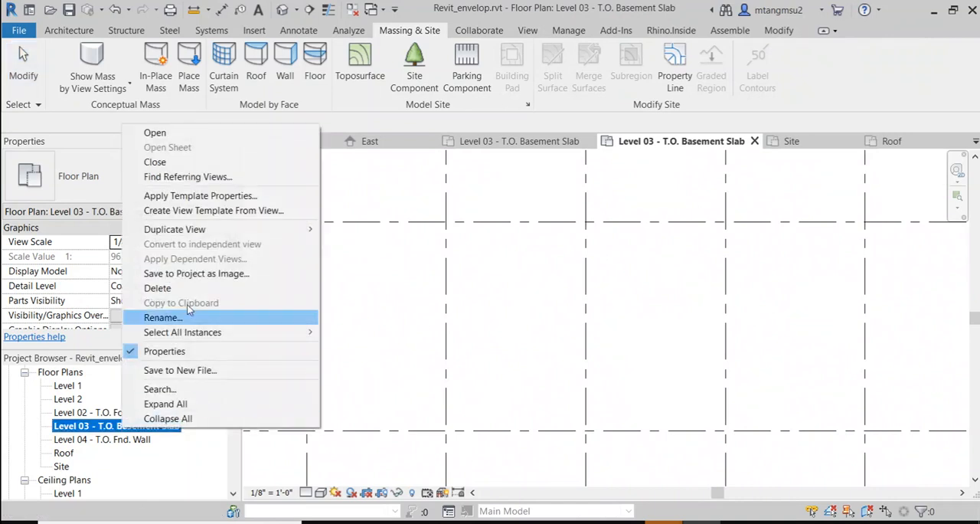
click(88, 435)
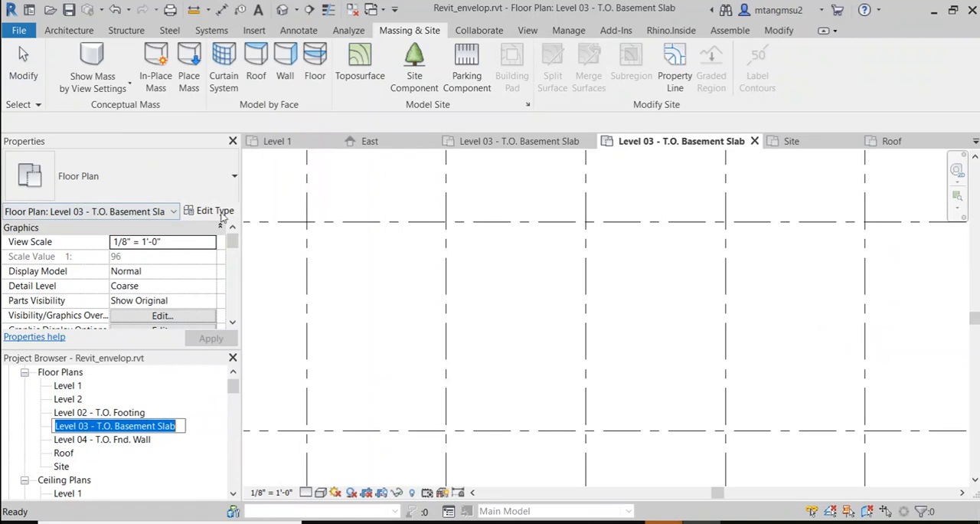
drag(232, 241, 232, 245)
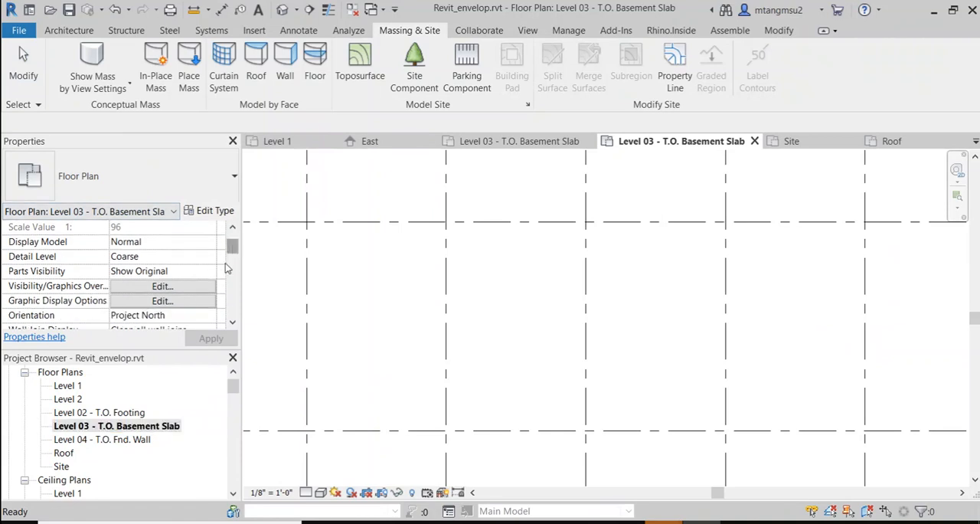
scroll(155, 294, down, 2)
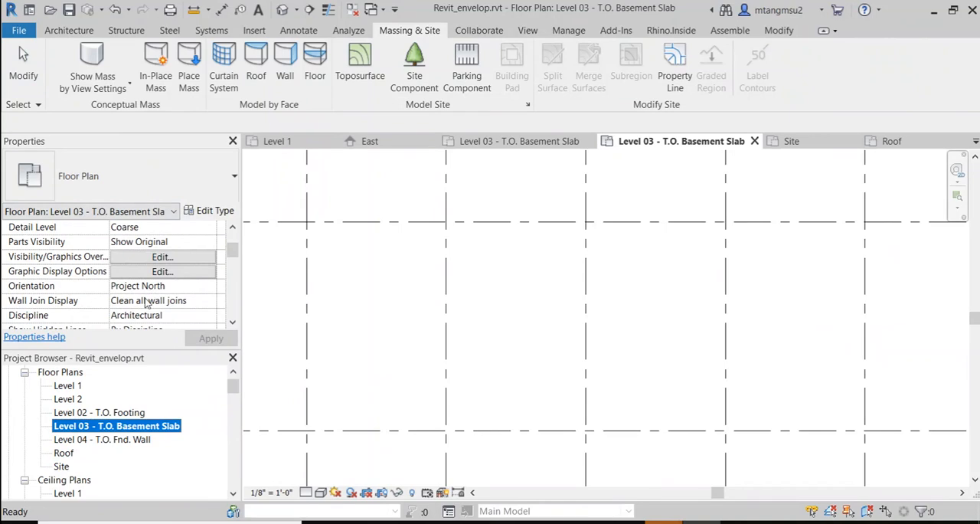
scroll(146, 304, down, 4)
scroll(151, 276, up, 4)
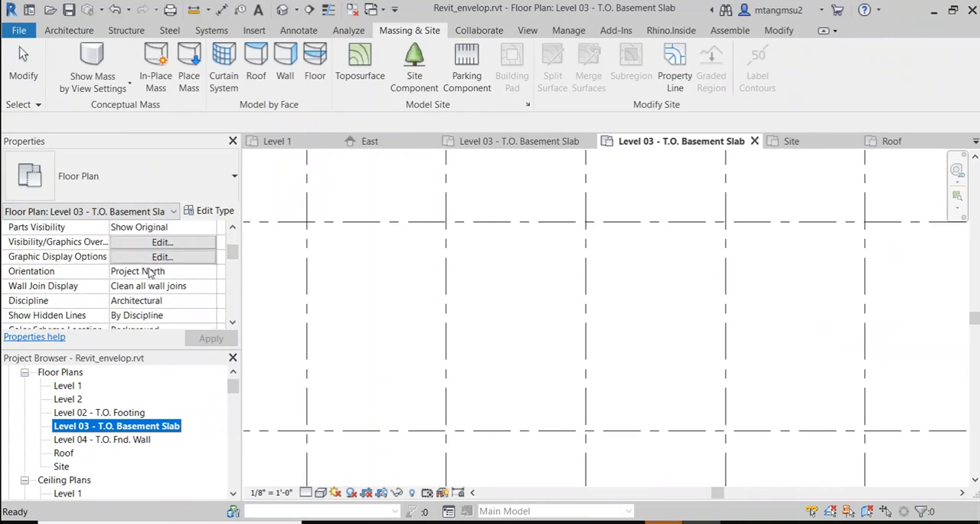
scroll(151, 274, up, 4)
scroll(152, 274, down, 4)
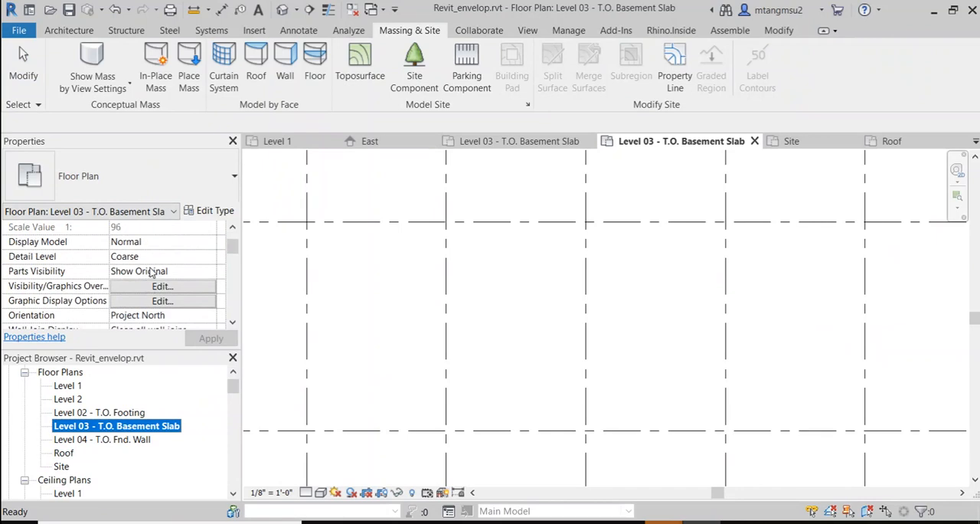
scroll(151, 282, down, 2)
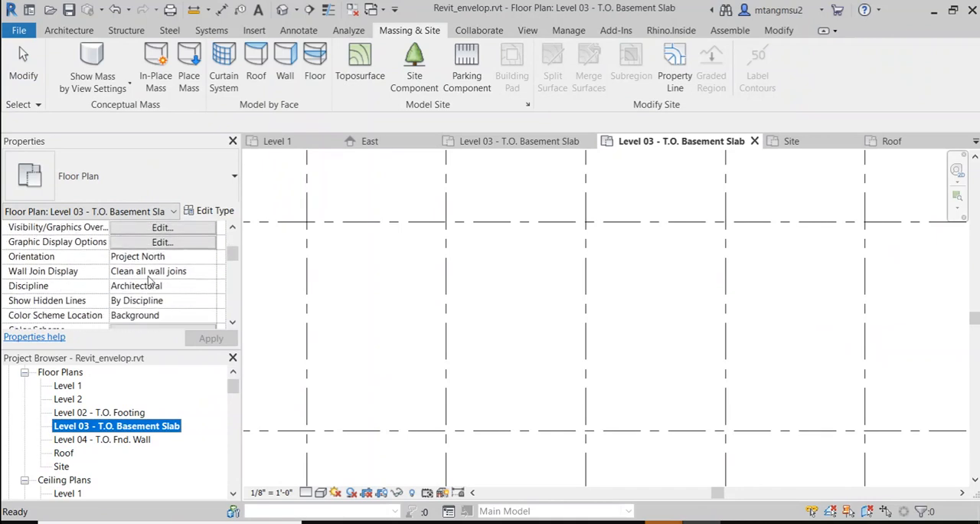
scroll(151, 280, down, 3)
scroll(150, 281, down, 4)
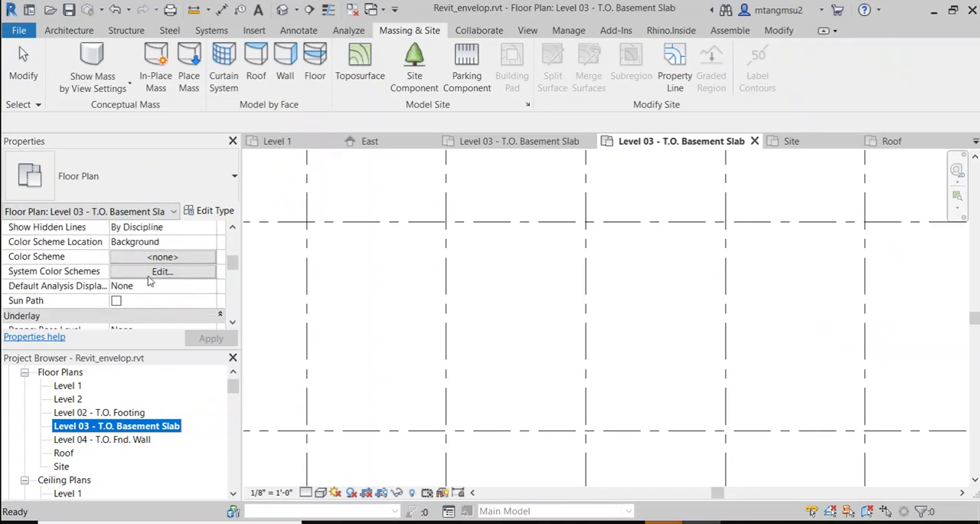
scroll(150, 281, down, 8)
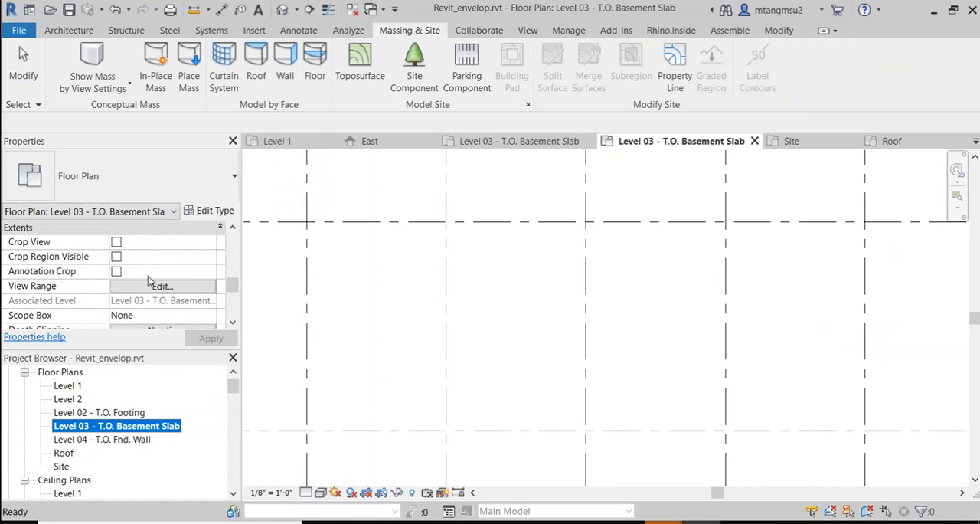
Step: Set the top of the Level 03 - T.O. Basement Slab plan's view range to Roof and apply it
click(151, 286)
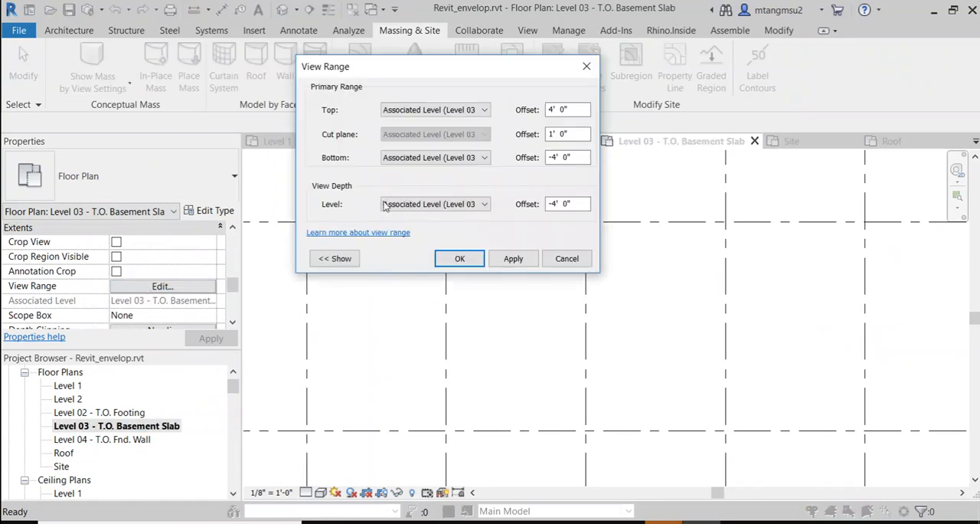
click(451, 205)
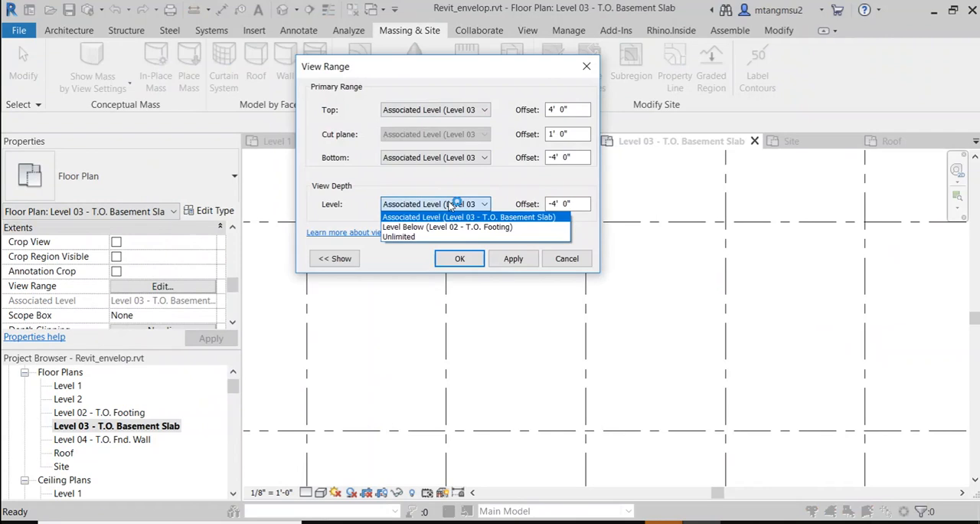
click(451, 205)
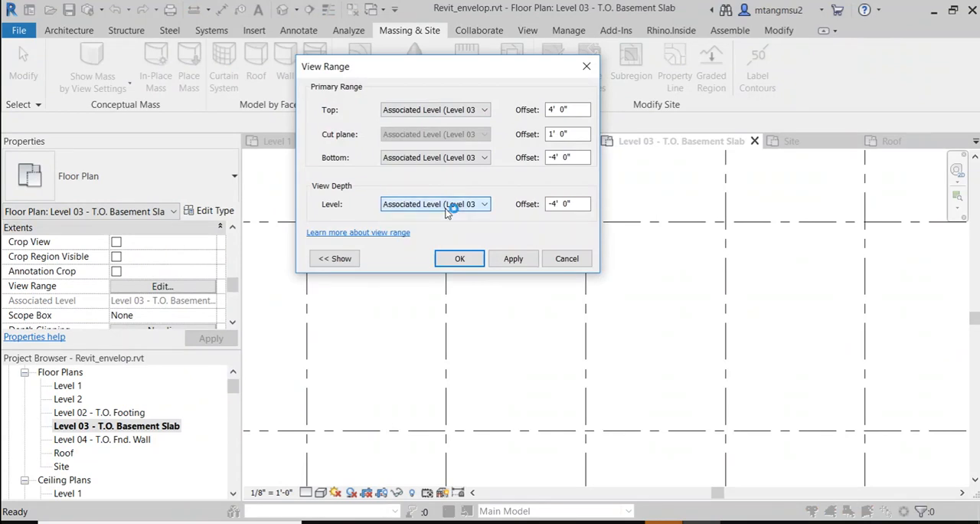
click(561, 109)
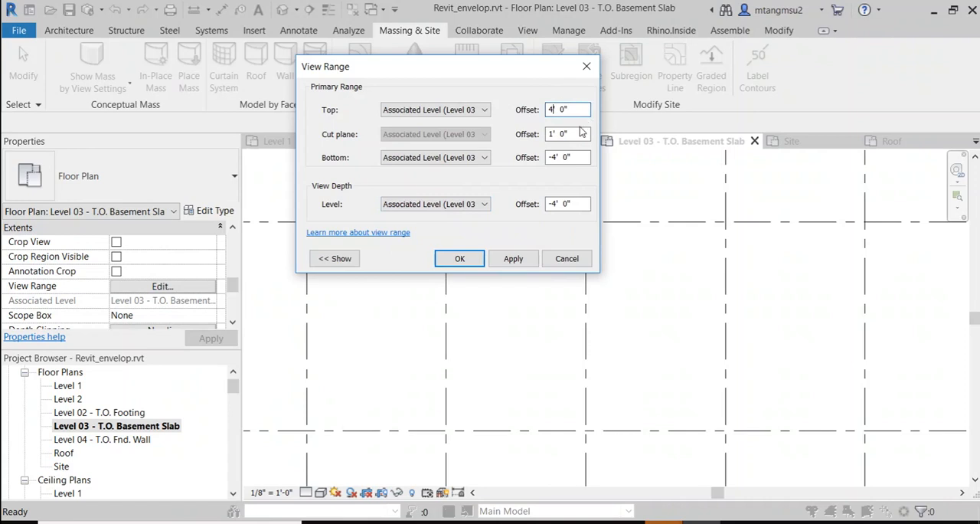
click(453, 113)
click(447, 163)
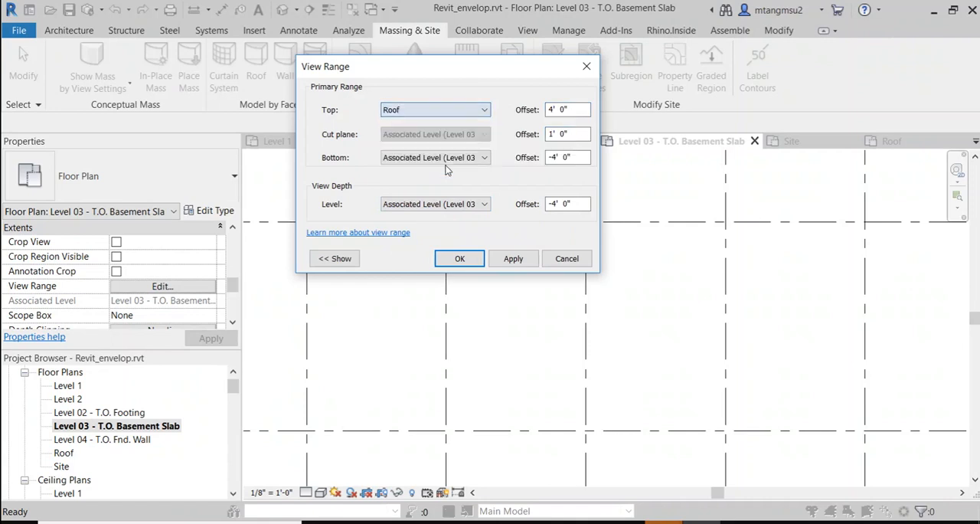
click(515, 259)
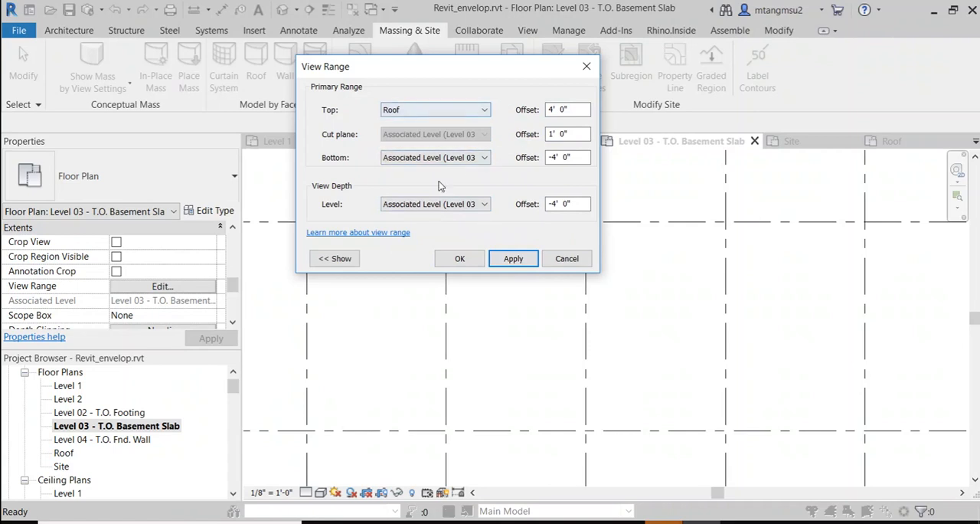
Step: Try to set the bottom of the plan's primary view range to Unlimited
click(425, 158)
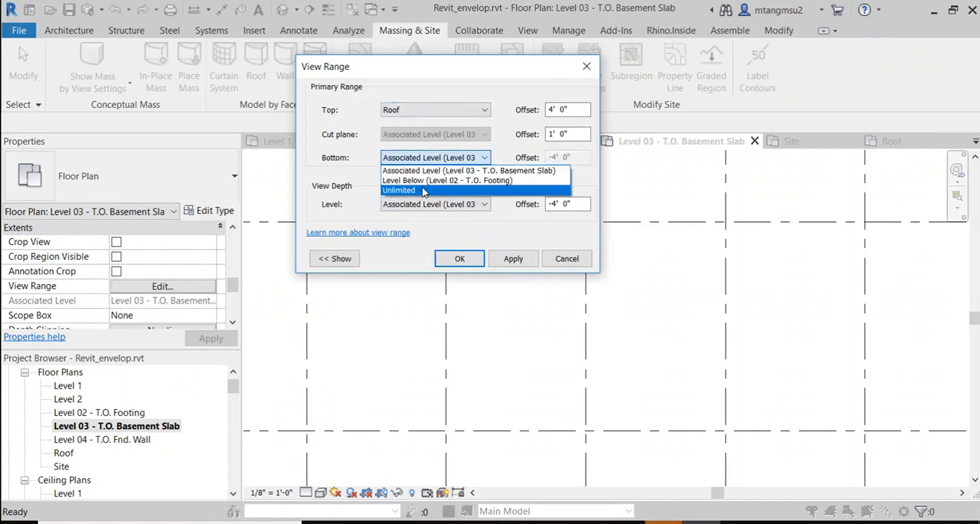
click(422, 185)
click(513, 260)
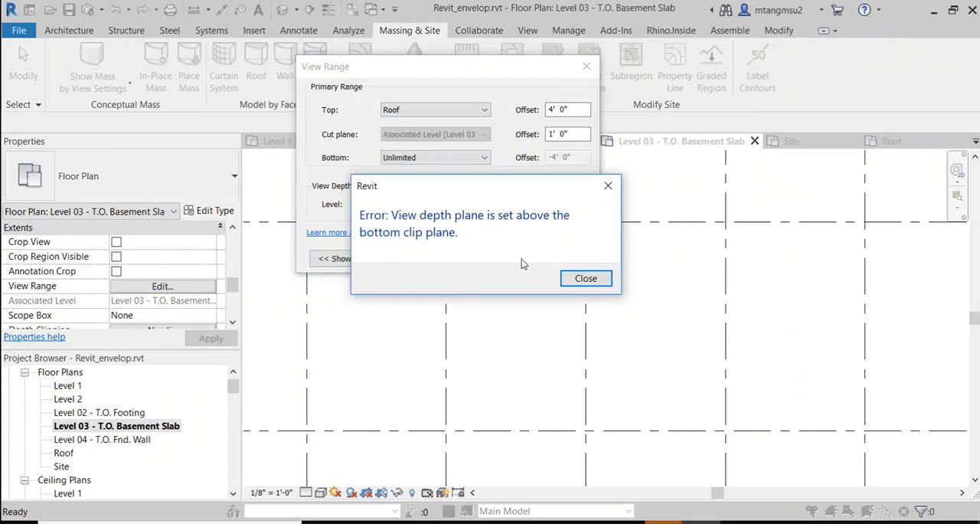
click(586, 278)
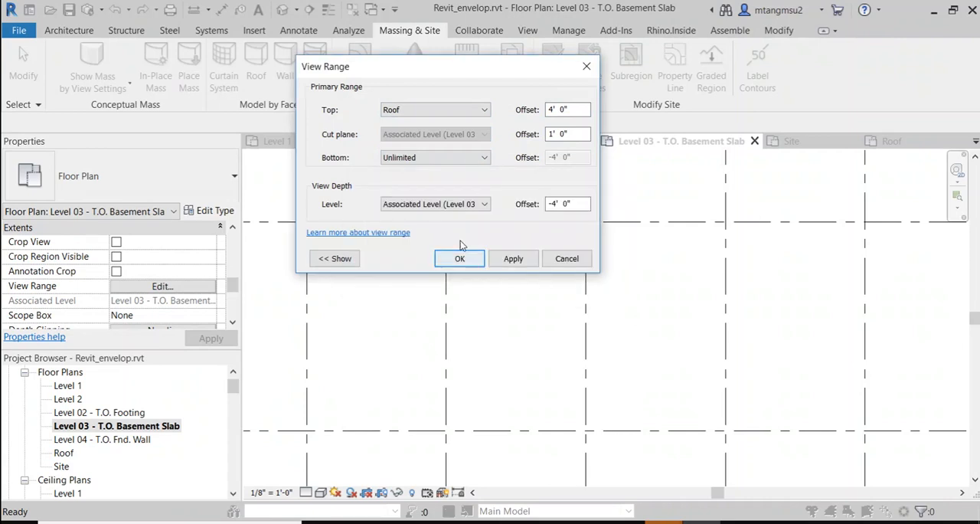
click(441, 111)
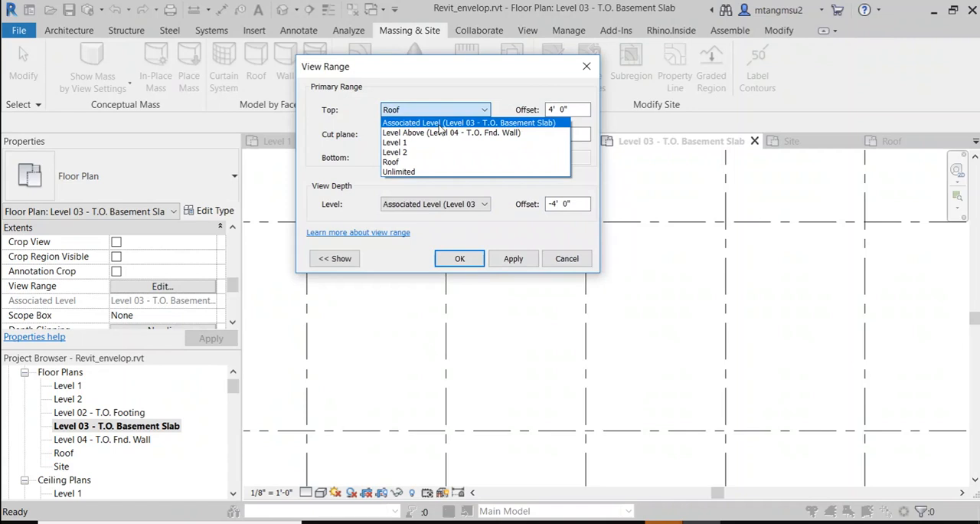
click(563, 261)
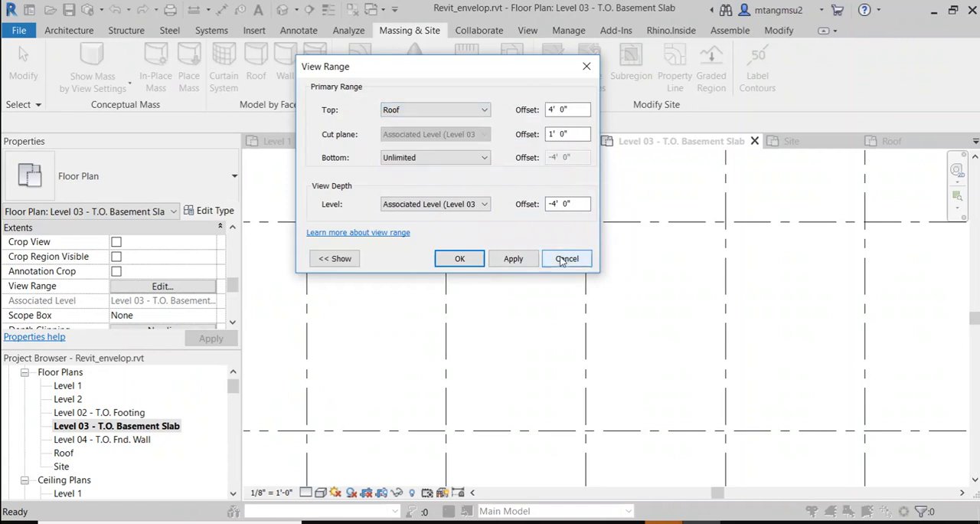
click(564, 259)
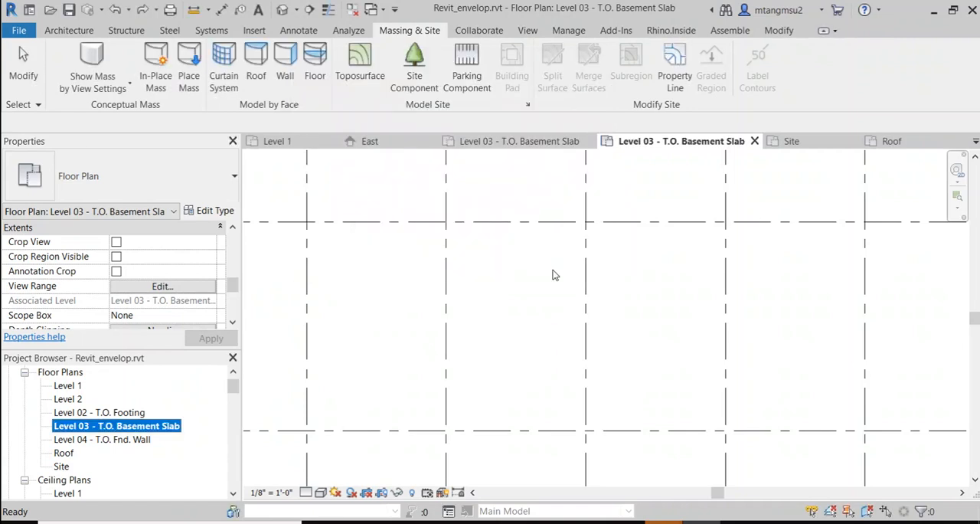
Step: Open the Level 2 floor plan and start a new stair at the rectangular slab opening
double_click(68, 399)
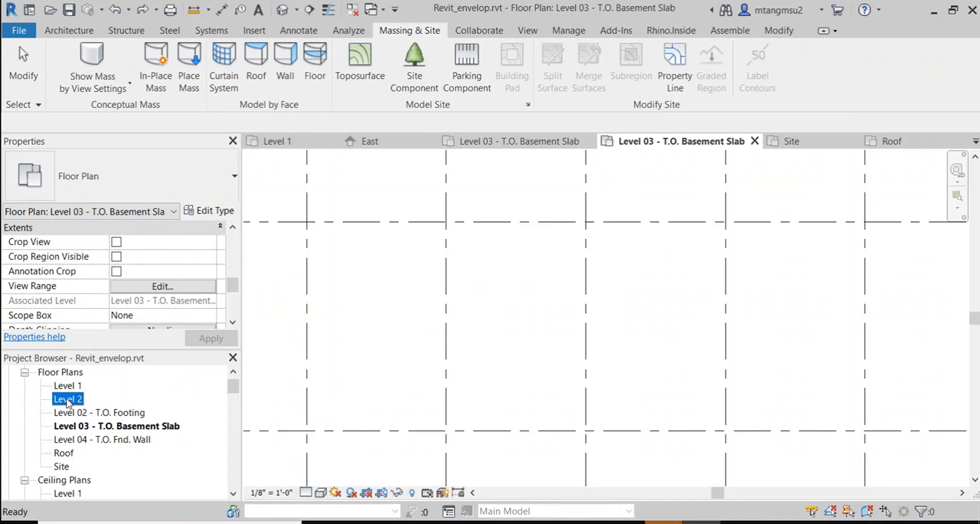
scroll(387, 328, down, 3)
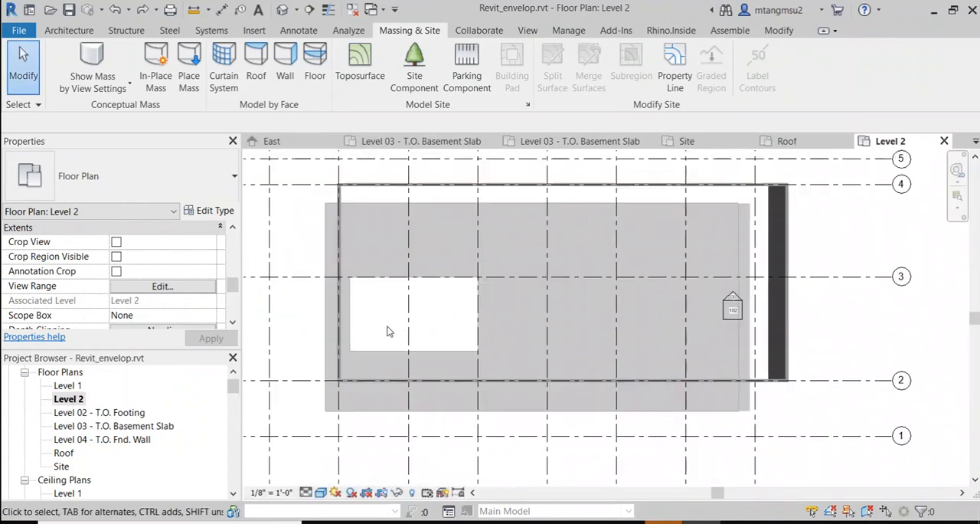
middle_drag(387, 328, 420, 304)
scroll(386, 316, up, 3)
scroll(399, 297, up, 1)
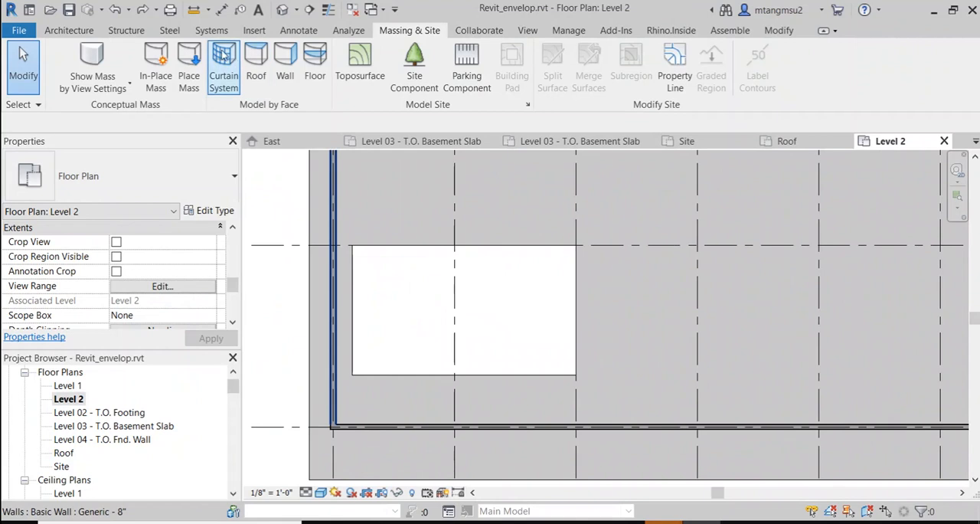
click(77, 31)
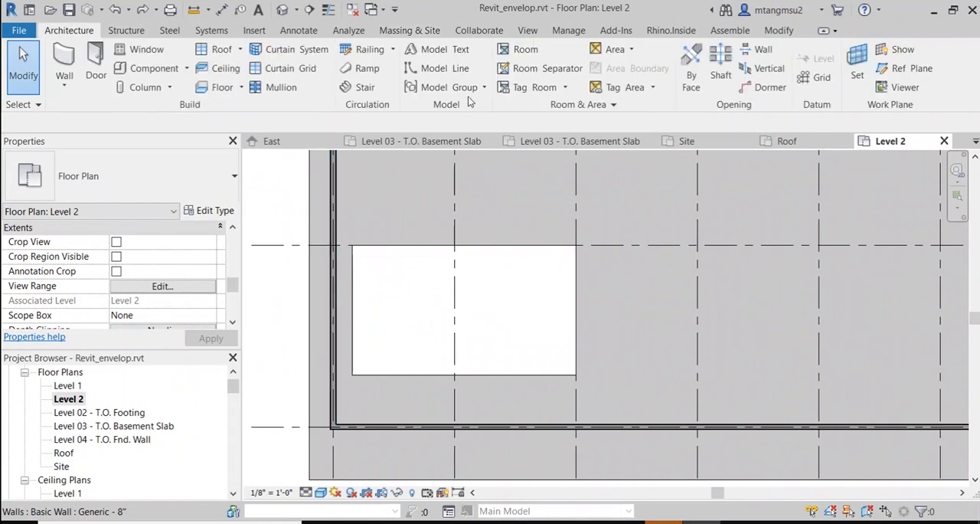
click(364, 88)
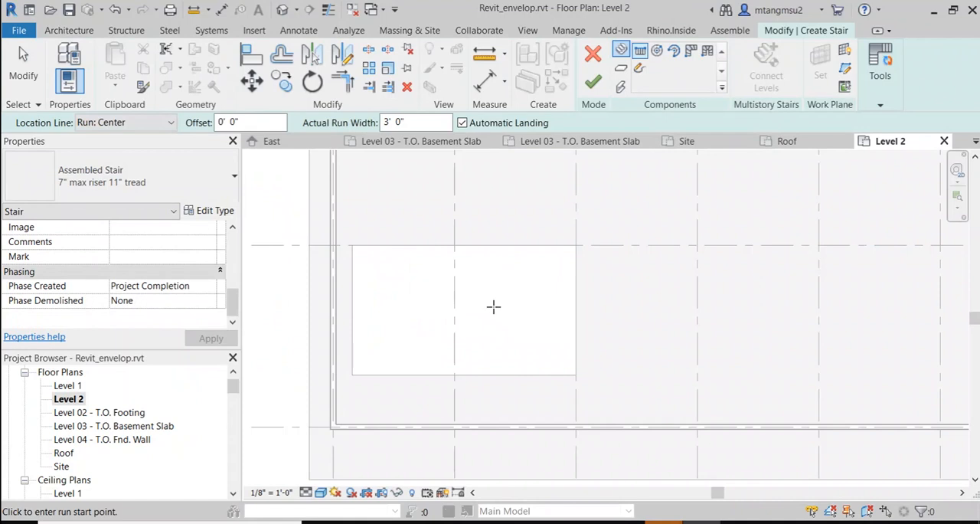
scroll(493, 307, up, 1)
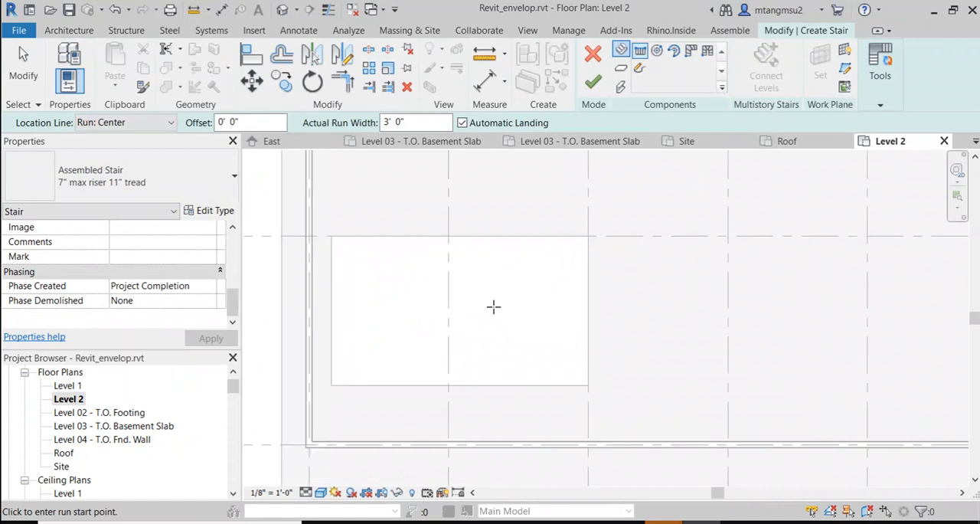
click(450, 348)
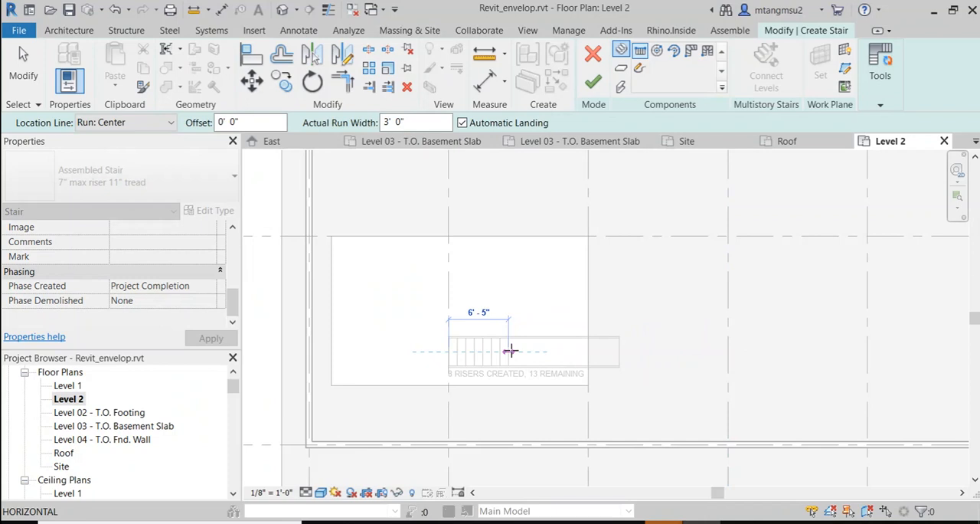
key(Escape)
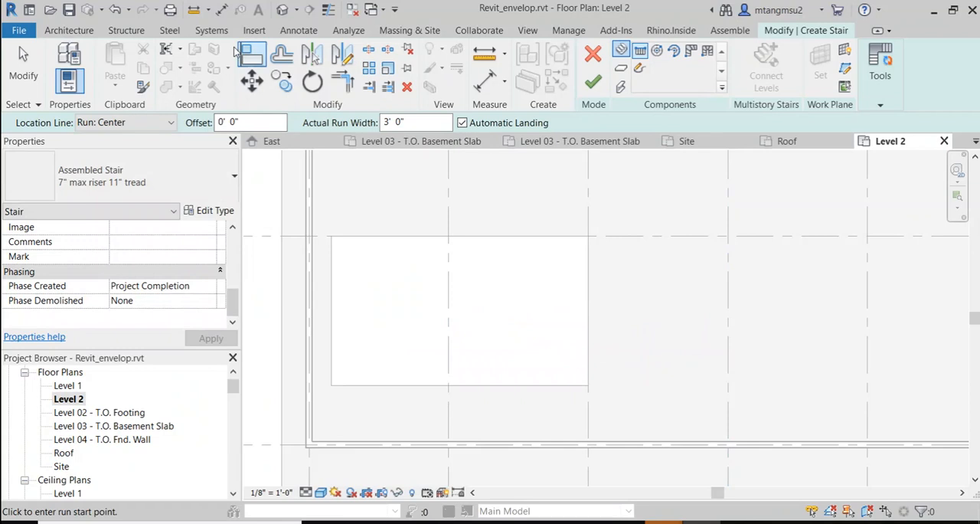
click(620, 50)
click(621, 51)
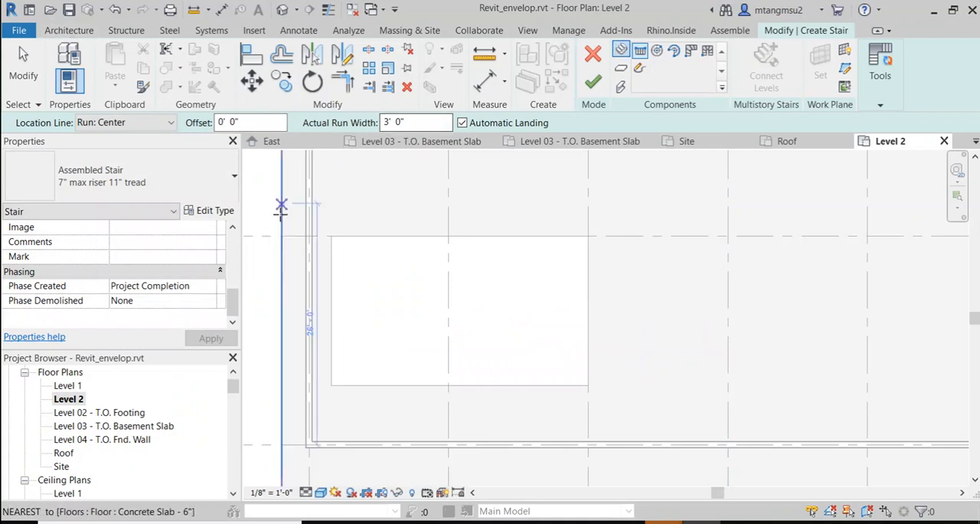
Step: Set the new stair's base level to Level 03 - T.O. Basement Slab
drag(235, 306, 237, 231)
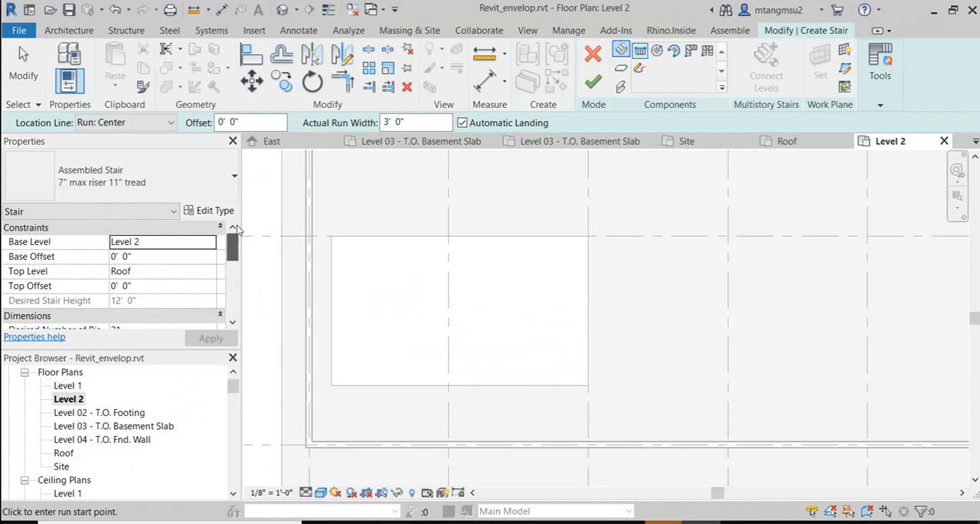
click(165, 243)
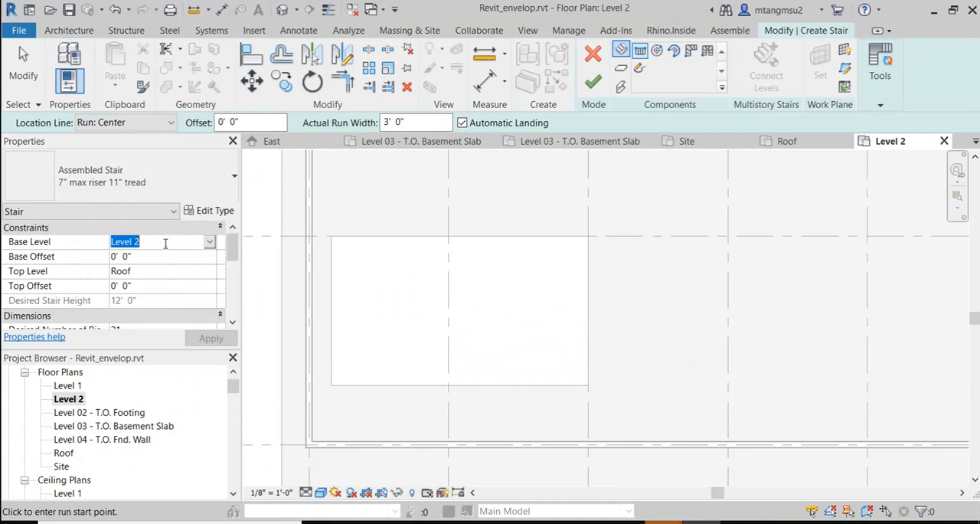
click(209, 242)
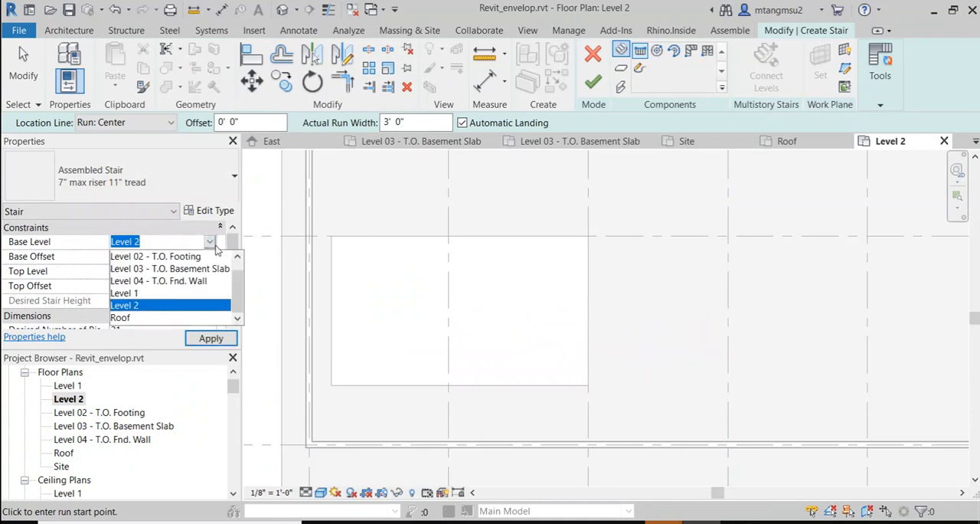
click(181, 269)
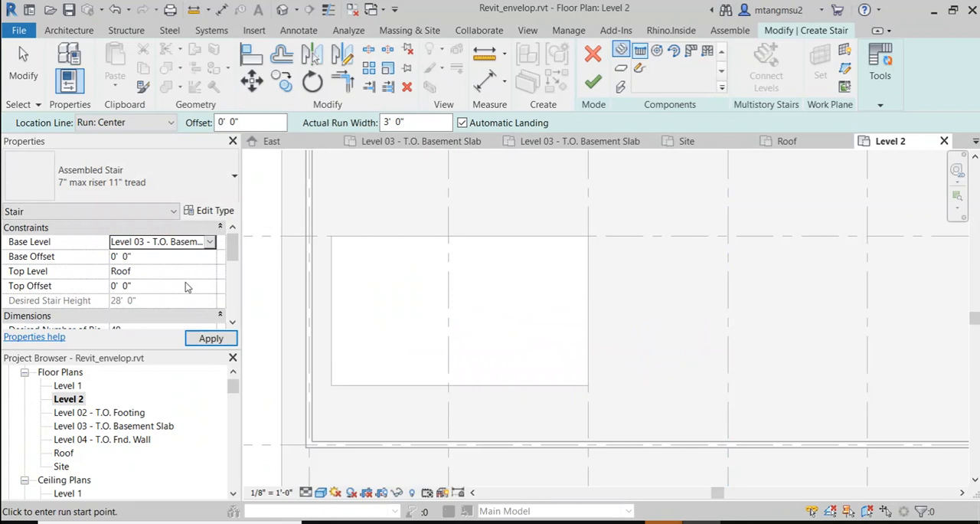
Step: Set the new stair's top level to Level 1 and apply the change
mouse_move(232, 248)
mouse_down()
mouse_move(236, 266)
mouse_move(240, 242)
mouse_up()
click(161, 270)
click(209, 272)
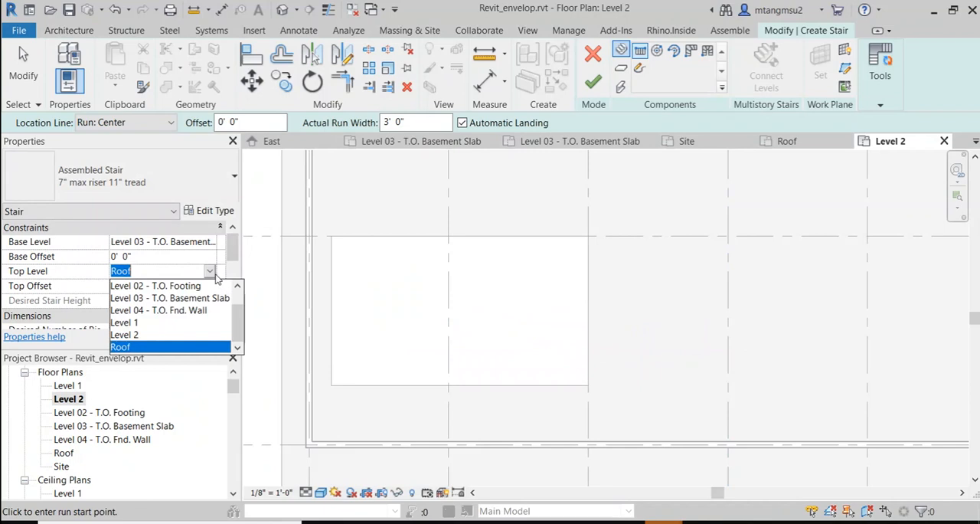
click(146, 323)
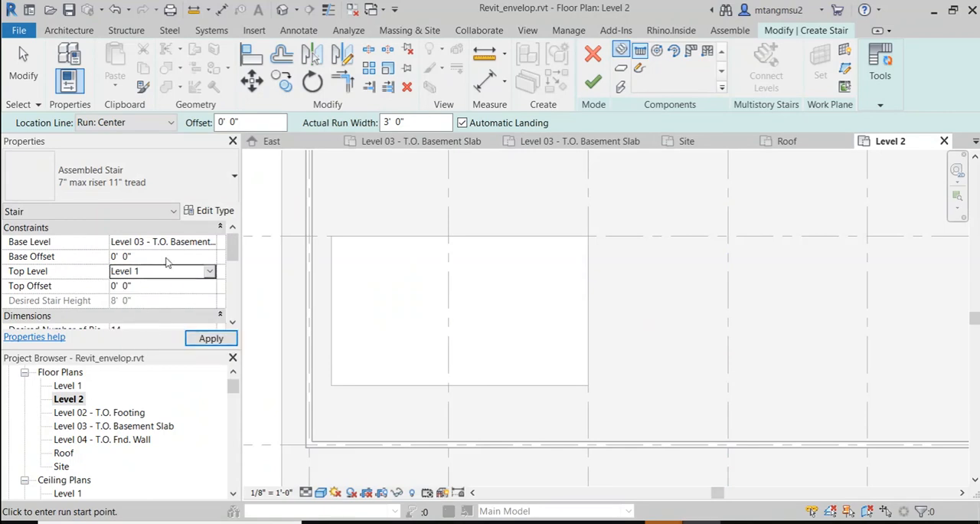
click(209, 338)
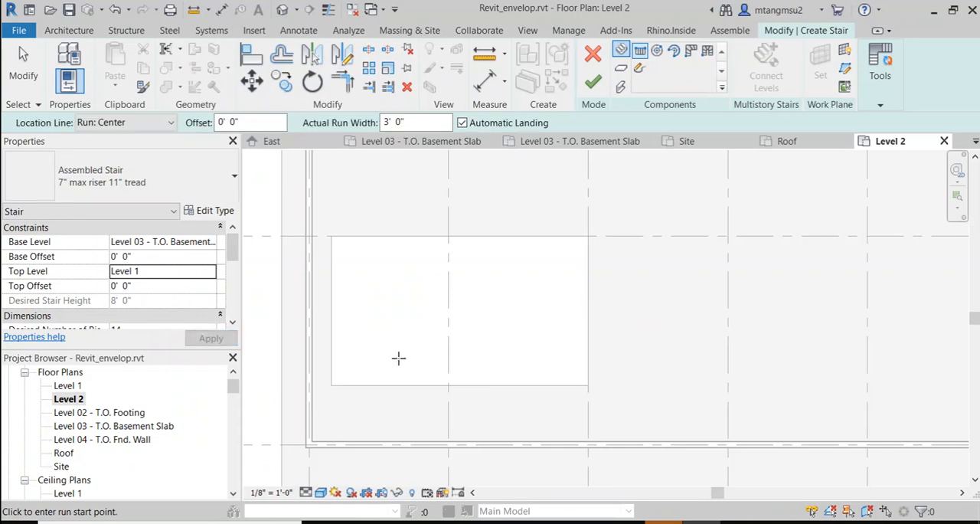
Step: Draw a U-shaped stair in the slab opening with a first run about 5'-6" long and a parallel return run, and finish the stair
click(490, 360)
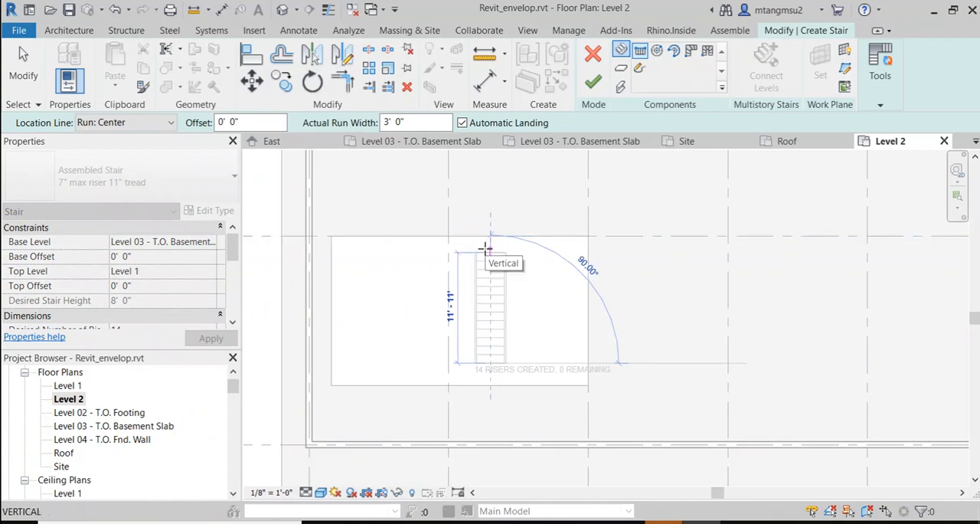
click(492, 309)
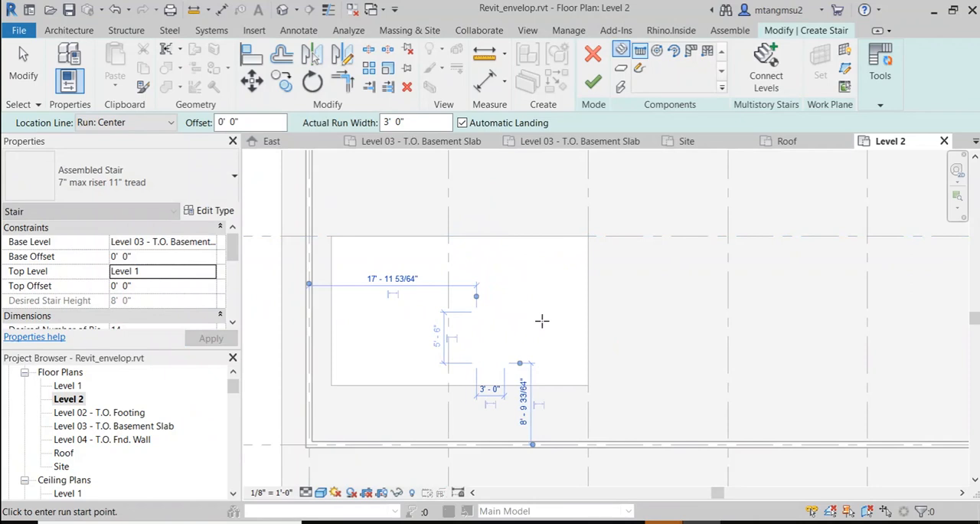
scroll(542, 321, up, 2)
click(562, 284)
click(564, 414)
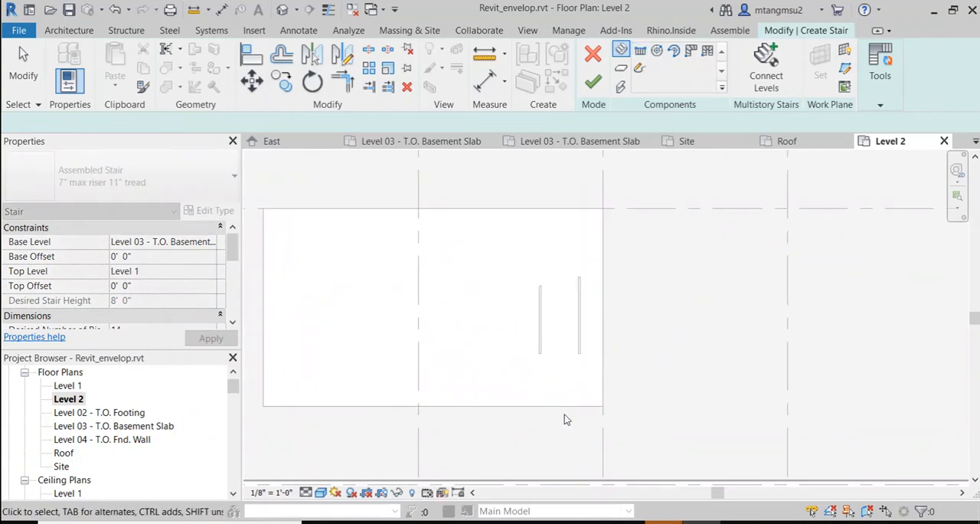
key(Escape)
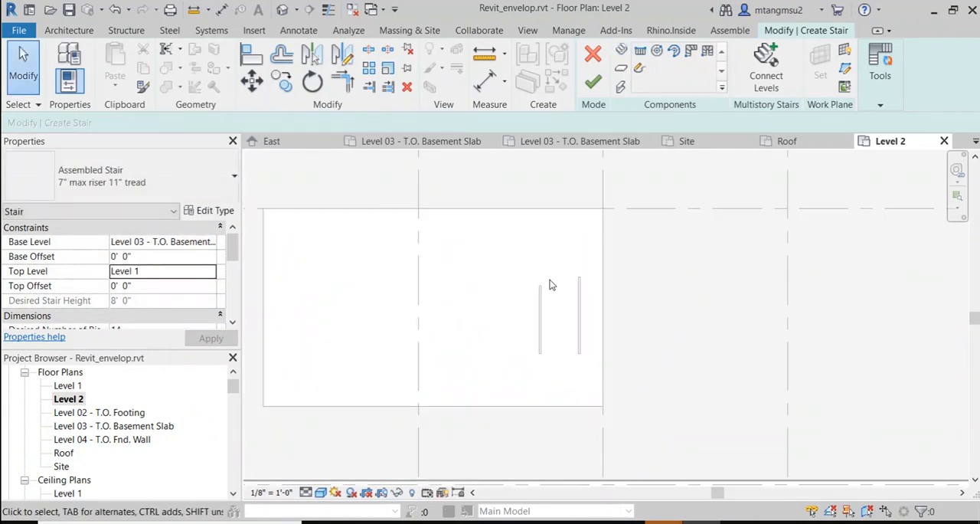
click(593, 82)
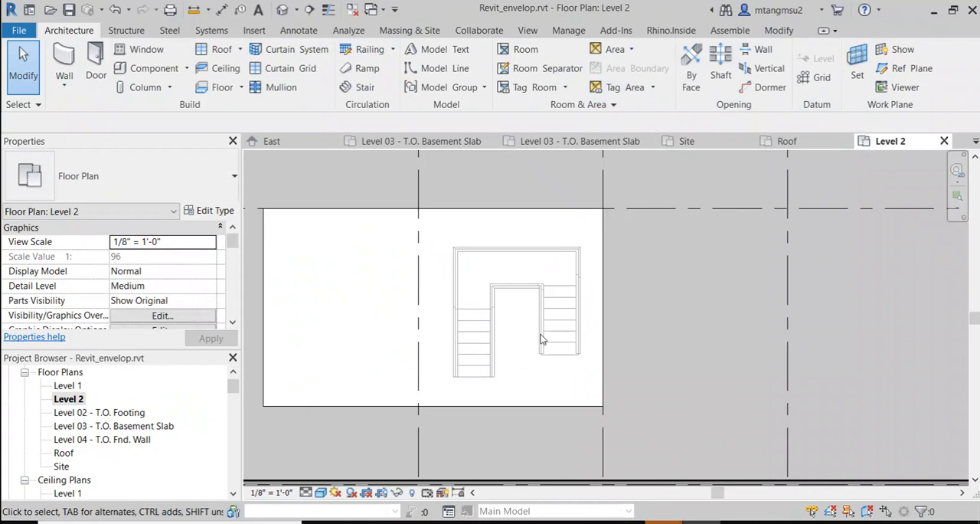
Step: Inspect the finished stair in plan and open the Level 03 - T.O. Basement Slab floor plan to look for it
scroll(541, 329, up, 1)
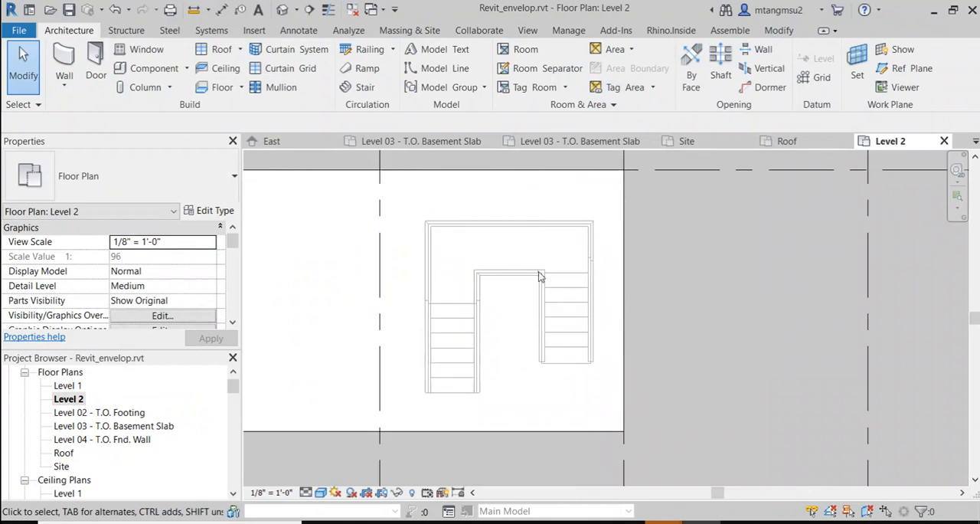
scroll(552, 307, down, 1)
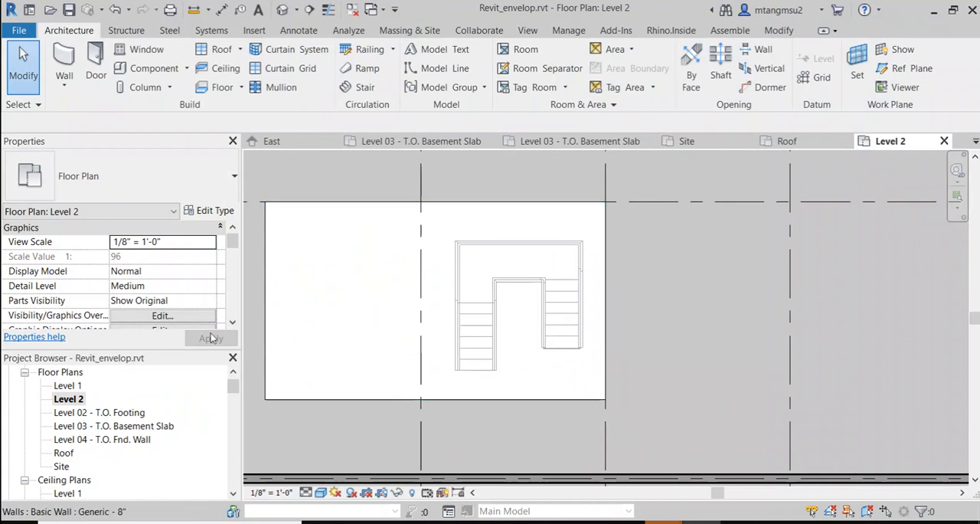
scroll(100, 437, down, 3)
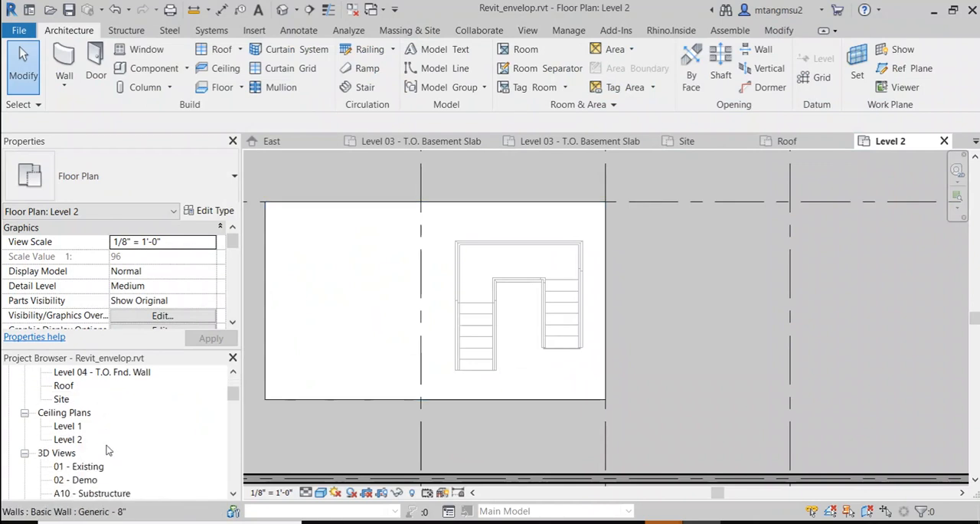
scroll(108, 454, down, 1)
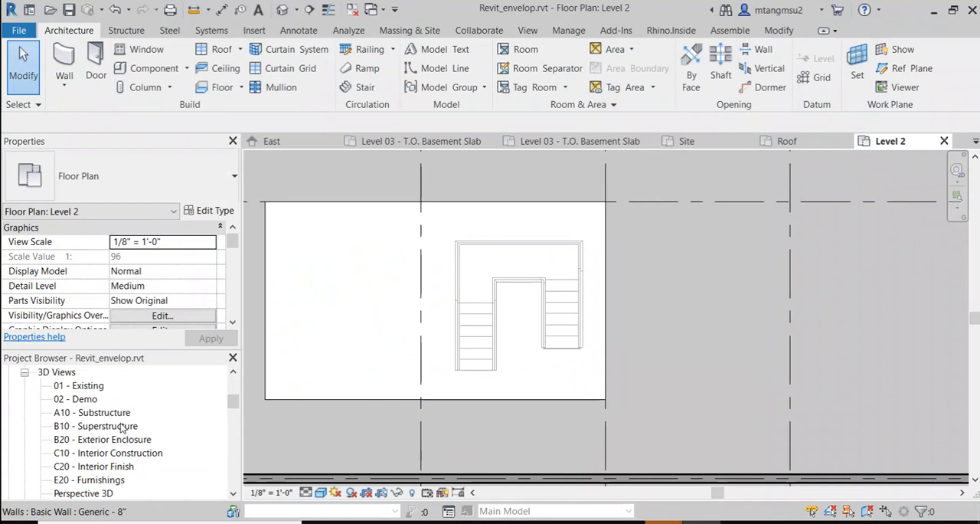
scroll(121, 427, up, 3)
scroll(91, 433, up, 1)
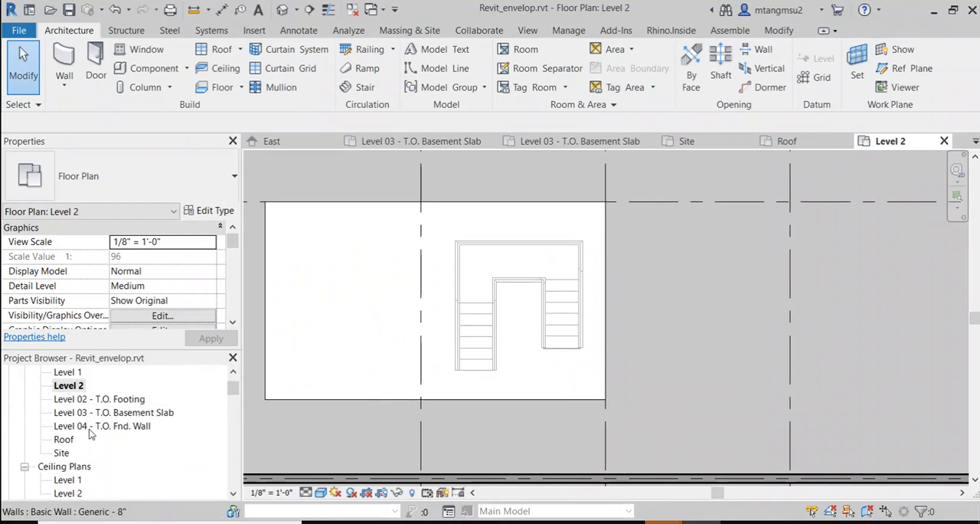
scroll(94, 430, up, 1)
scroll(99, 421, down, 1)
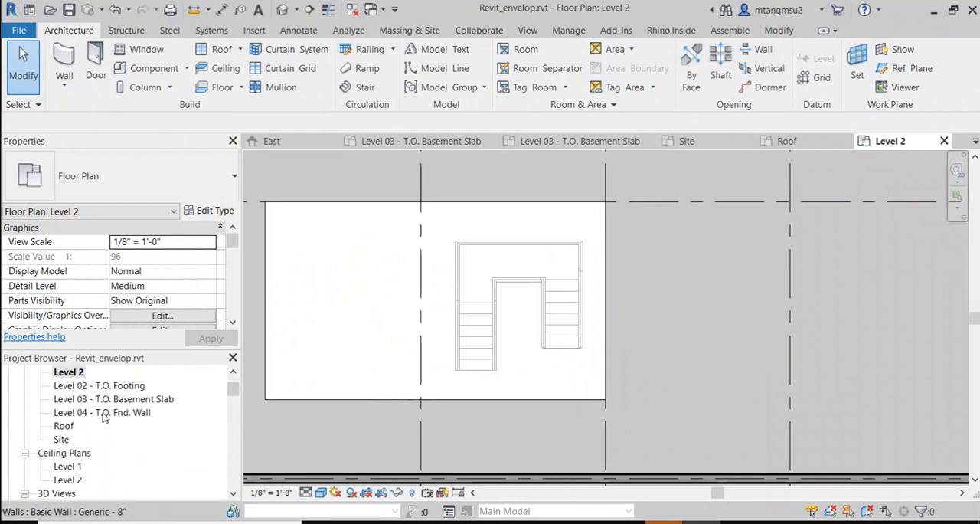
double_click(107, 399)
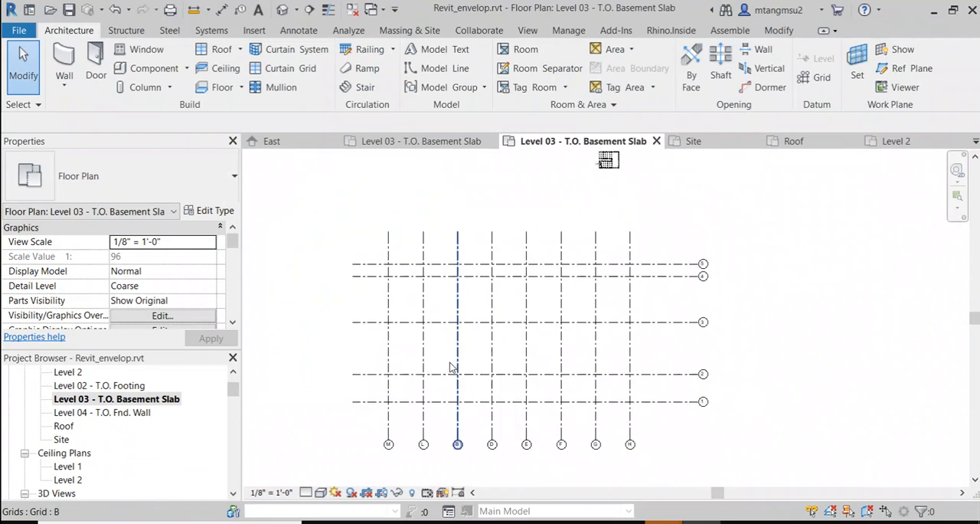
scroll(470, 356, down, 2)
scroll(469, 363, up, 3)
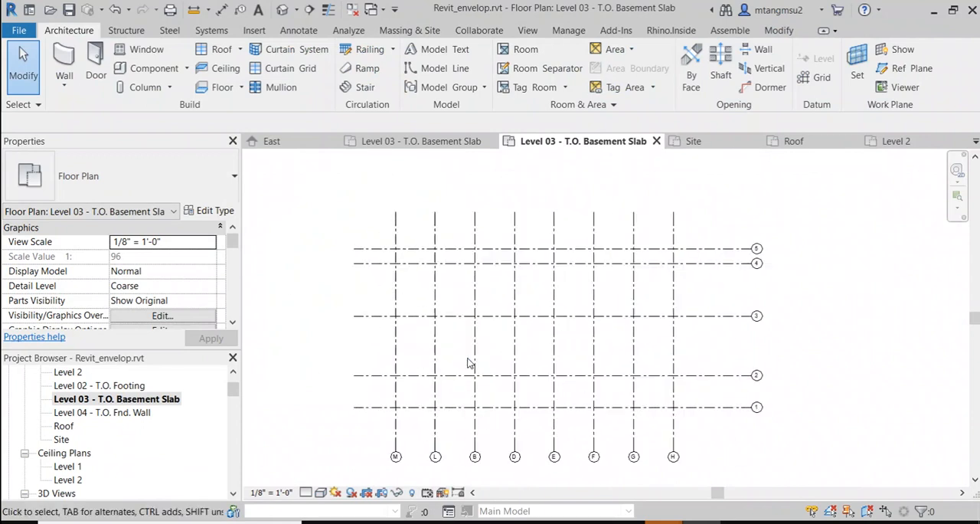
Step: Open the 3D view and select the stair inside the shaft opening to check its base and top level constraints
click(283, 9)
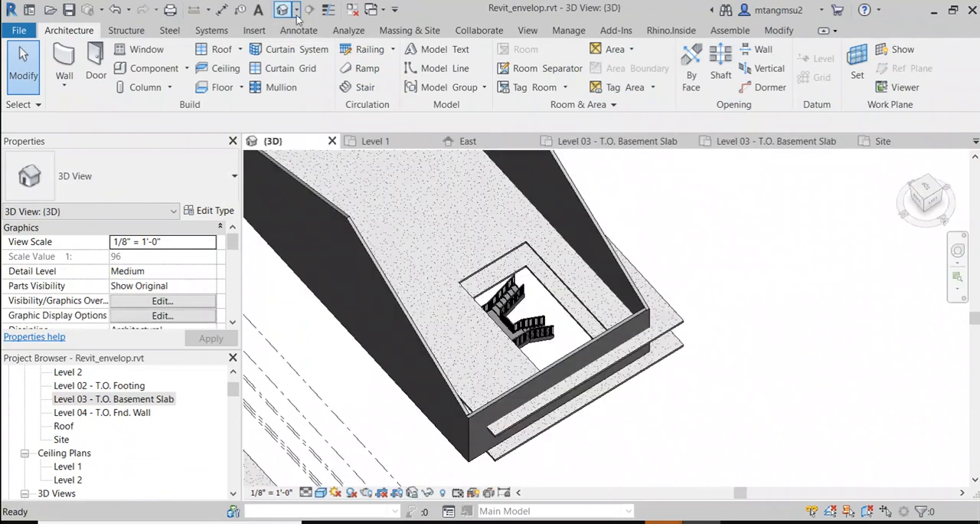
click(519, 331)
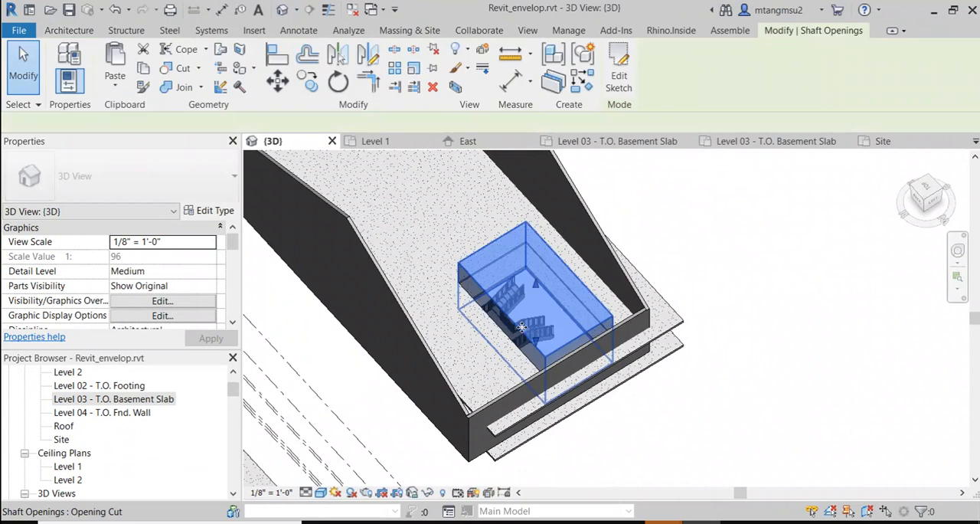
shift+middle_drag(642, 342, 314, 250)
shift+middle_drag(425, 316, 528, 360)
scroll(525, 257, up, 4)
click(870, 403)
scroll(578, 311, up, 2)
click(520, 340)
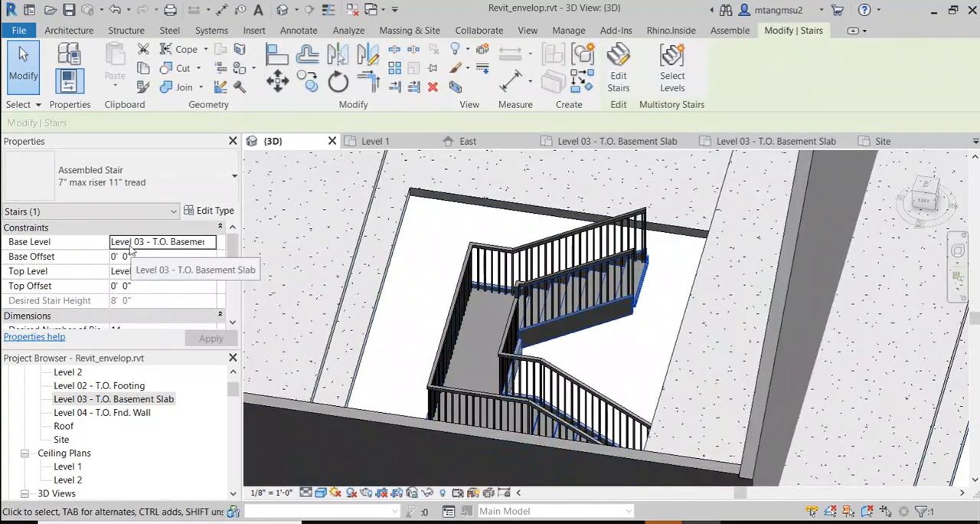
scroll(235, 246, down, 1)
scroll(235, 247, up, 1)
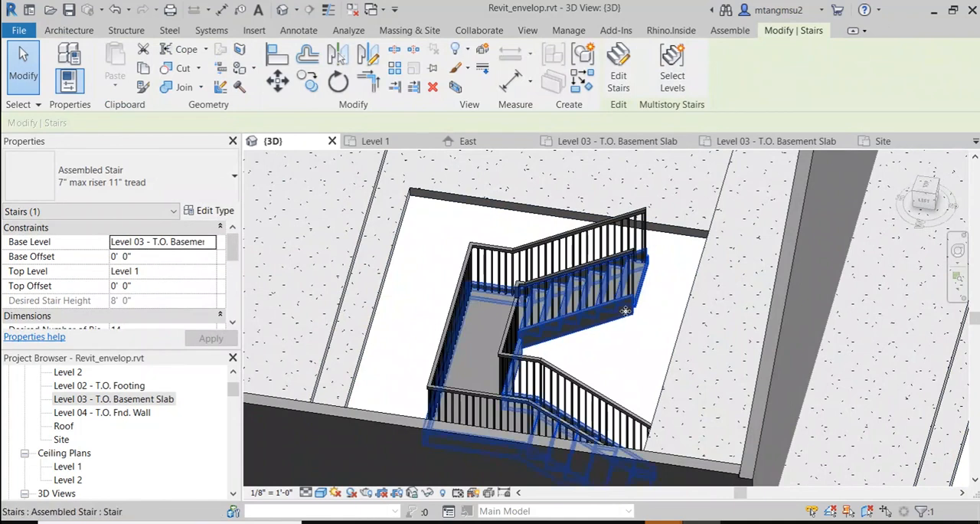
Step: Move the selected stair about 2'-8" horizontally from the end of its upper run toward the slab opening's edge
key(m)
key(v)
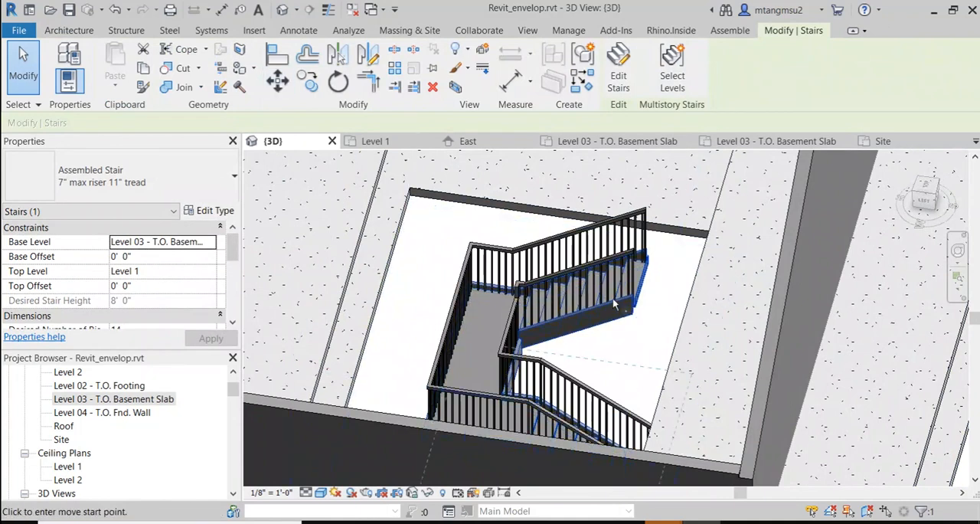
click(639, 308)
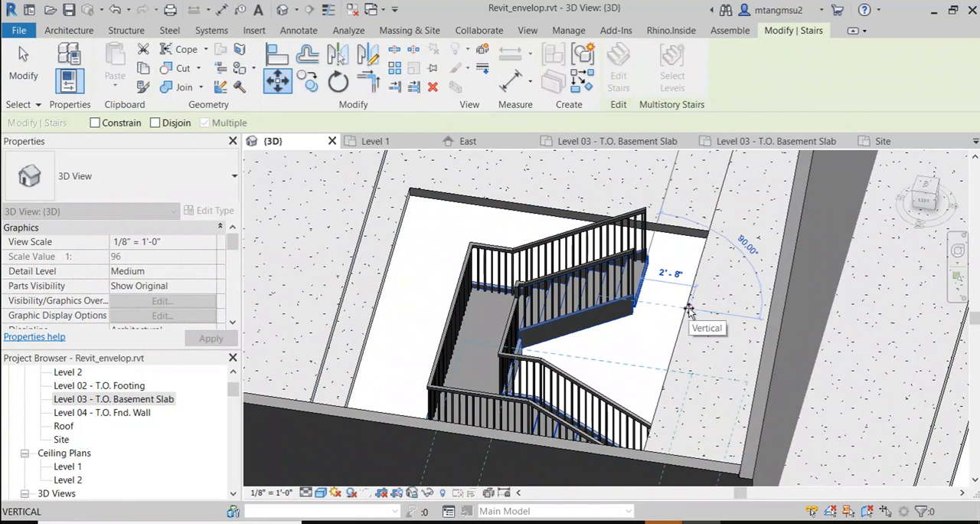
click(689, 309)
scroll(723, 314, up, 2)
scroll(724, 312, down, 1)
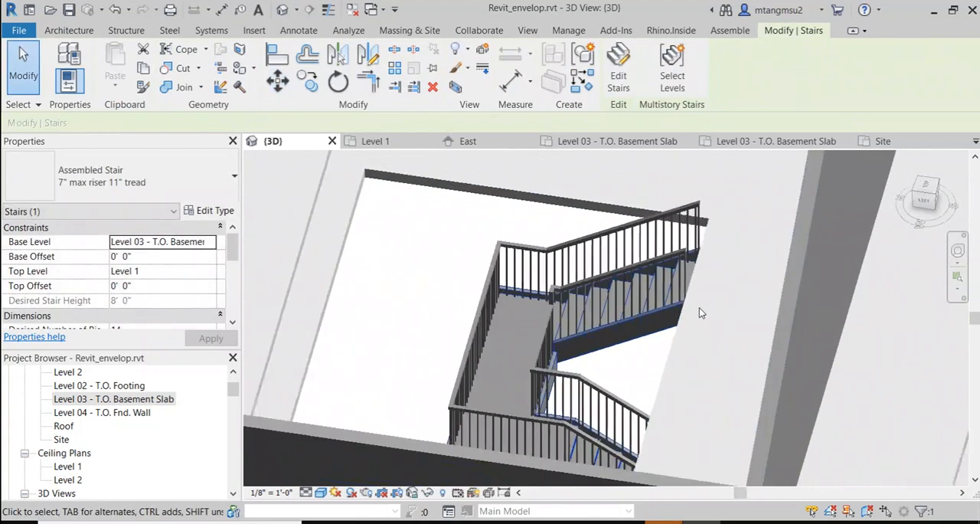
Step: Select the 6" concrete slab beside the top of the stair to check its level and extent
shift+middle_drag(699, 312, 690, 272)
click(693, 268)
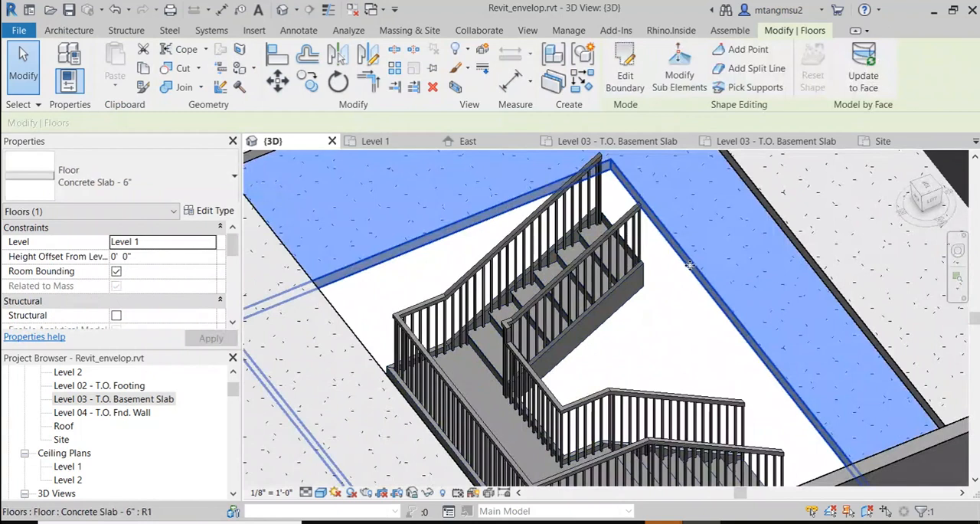
scroll(689, 265, down, 1)
scroll(689, 263, down, 2)
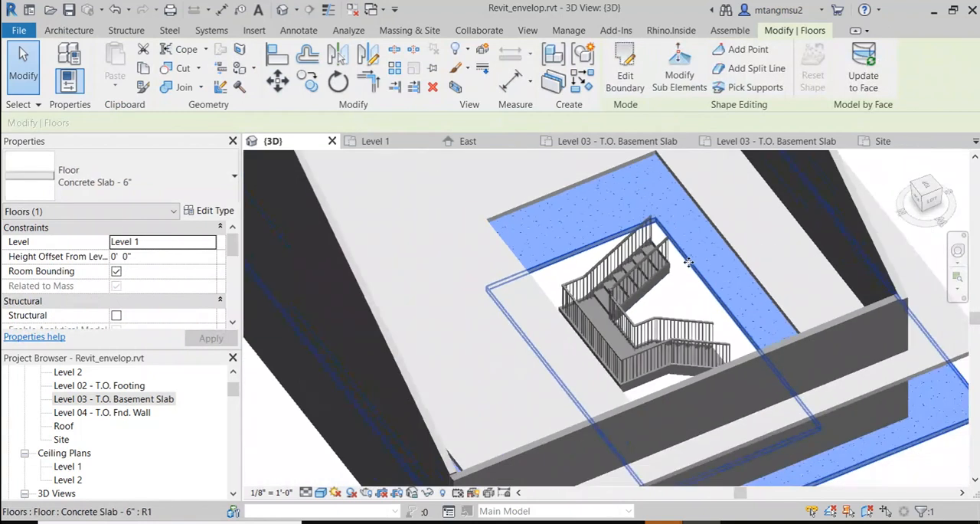
scroll(678, 261, up, 3)
Step: Move the stair again, from the upper run's end corner perpendicularly to the Level 1 slab opening's edge
click(665, 255)
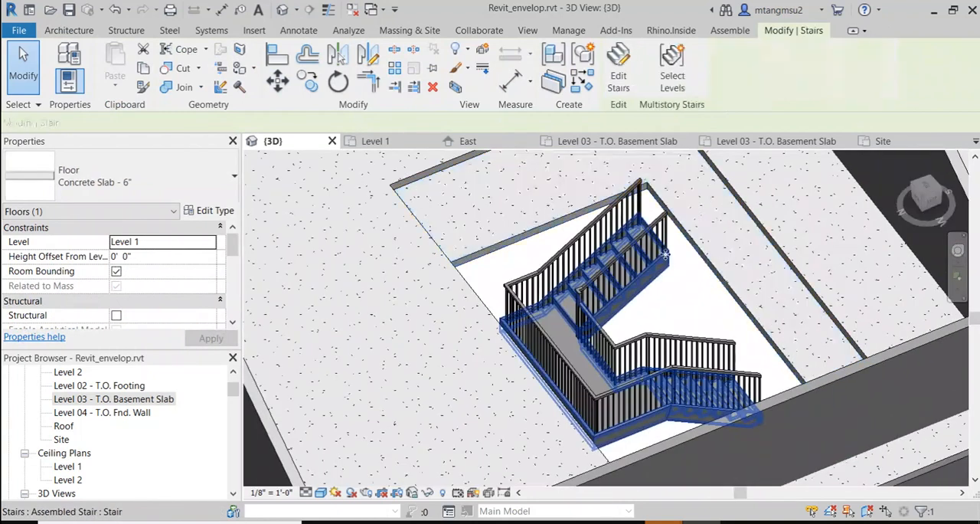
key(m)
key(v)
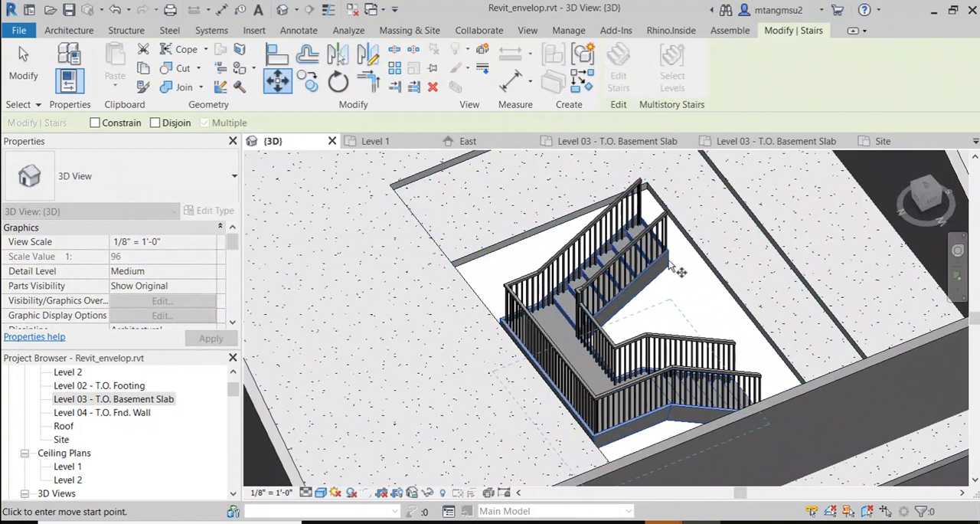
click(669, 257)
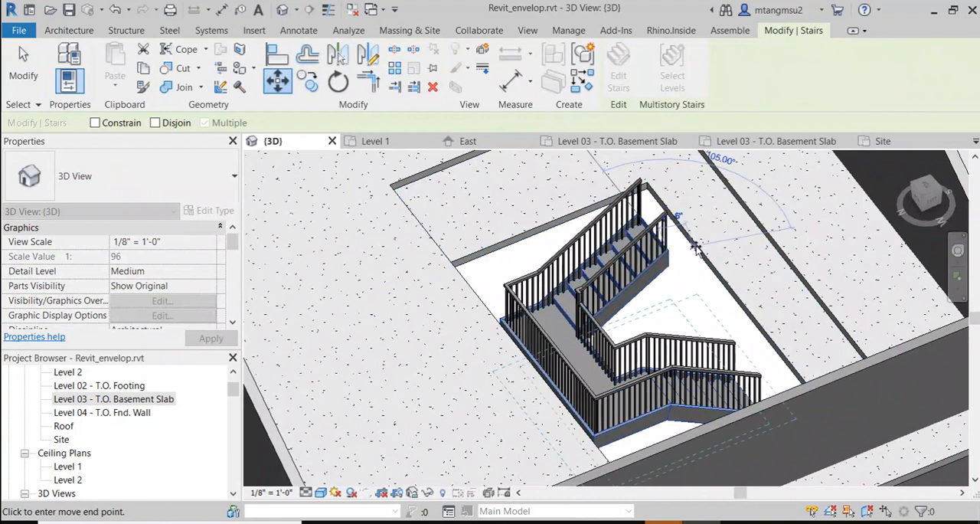
key(shift)
click(697, 246)
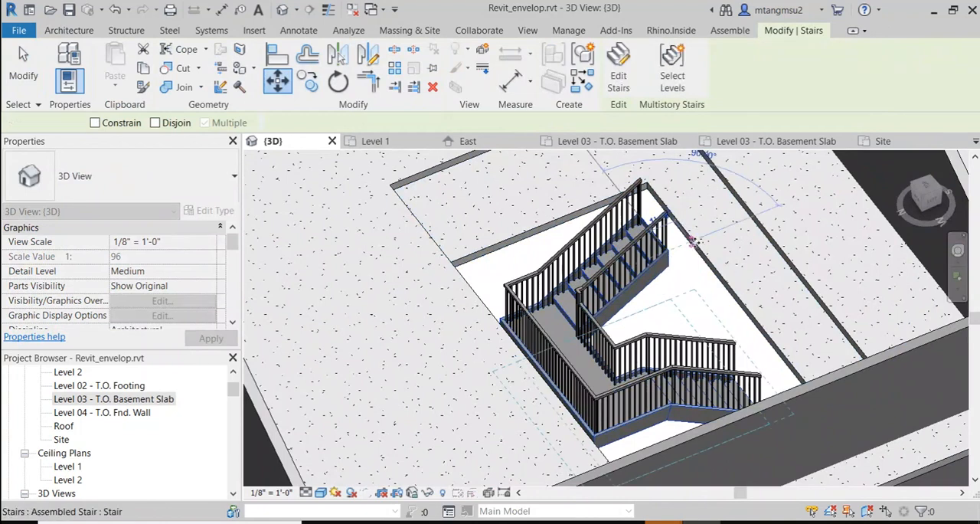
scroll(772, 356, up, 2)
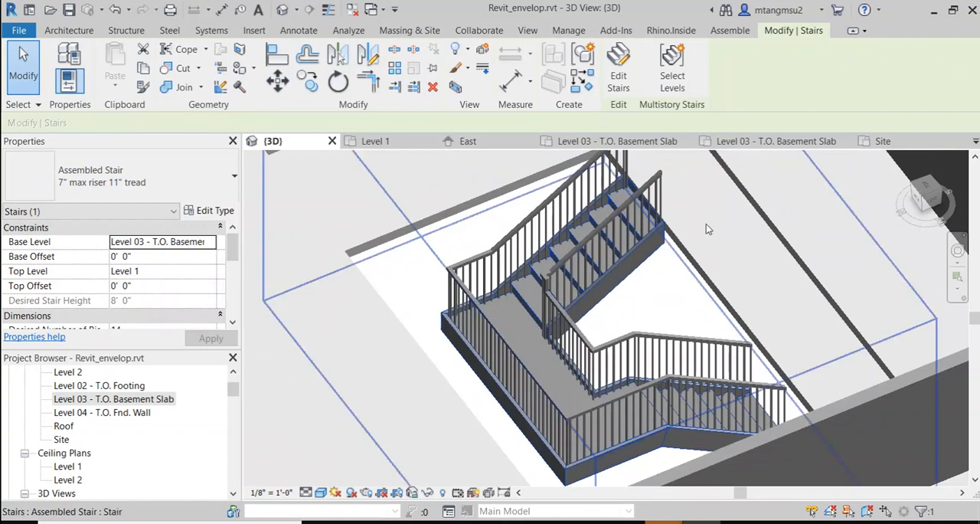
scroll(706, 251, down, 3)
middle_drag(689, 239, 553, 327)
key(Escape)
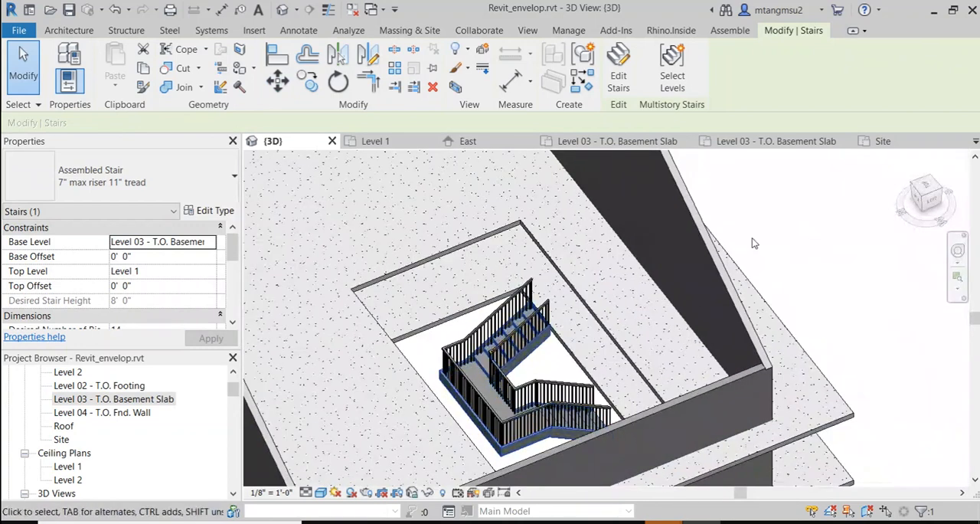
Step: Select the moved stair in the 3D view and review its phasing properties
middle_drag(581, 295, 574, 261)
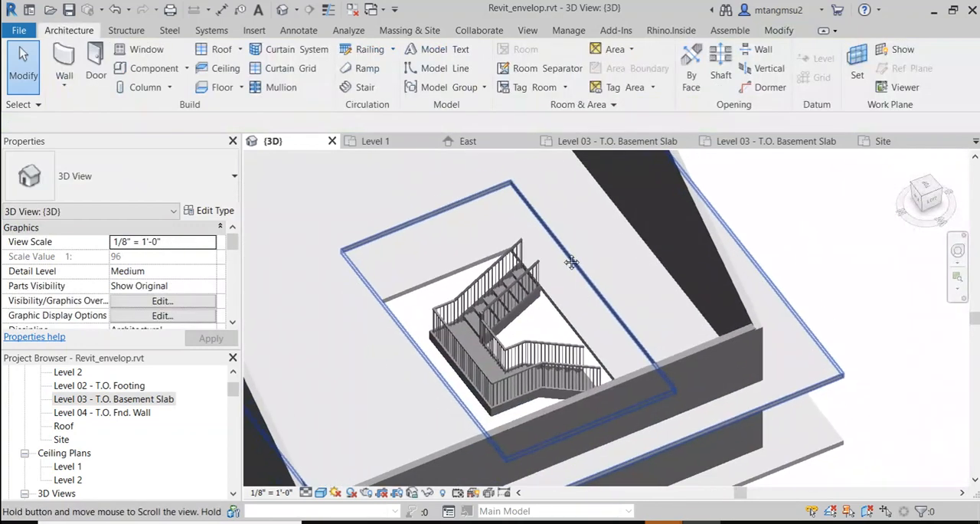
scroll(573, 262, up, 1)
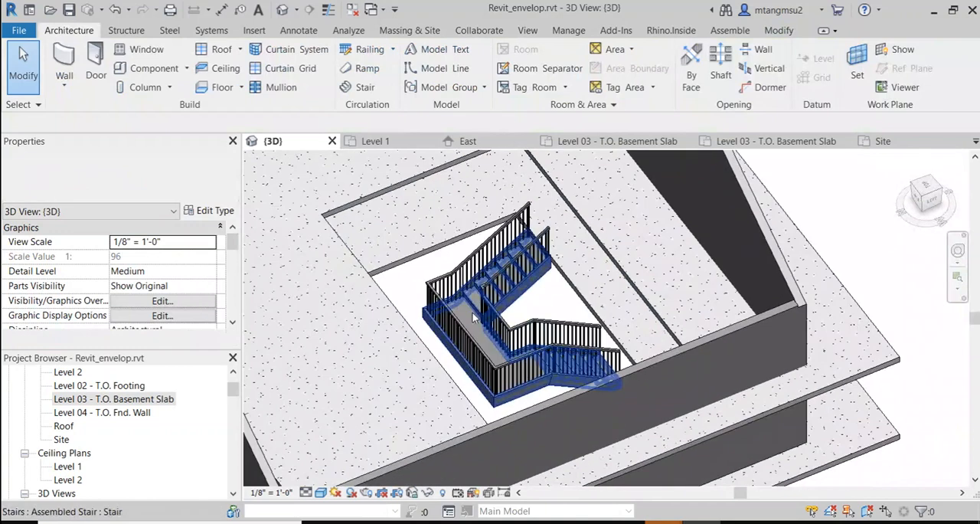
click(473, 313)
drag(235, 261, 234, 325)
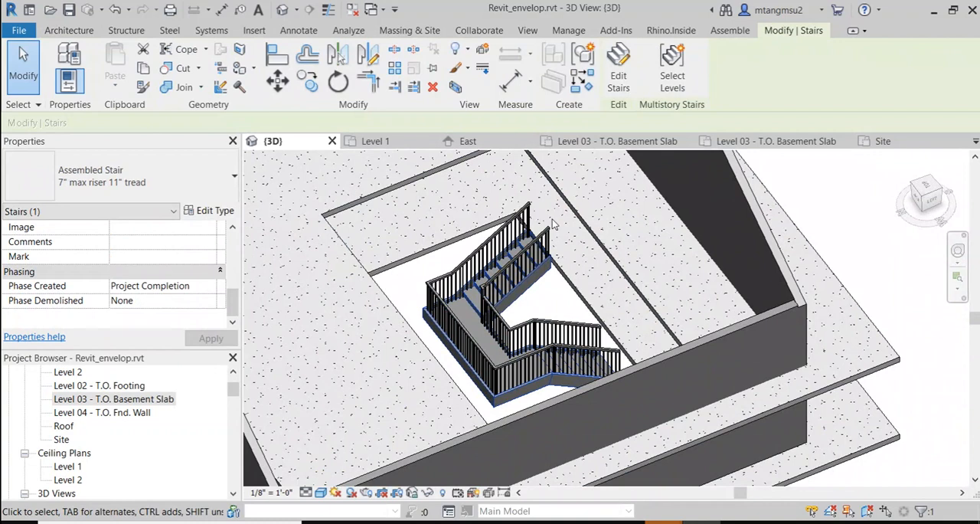
scroll(537, 269, down, 2)
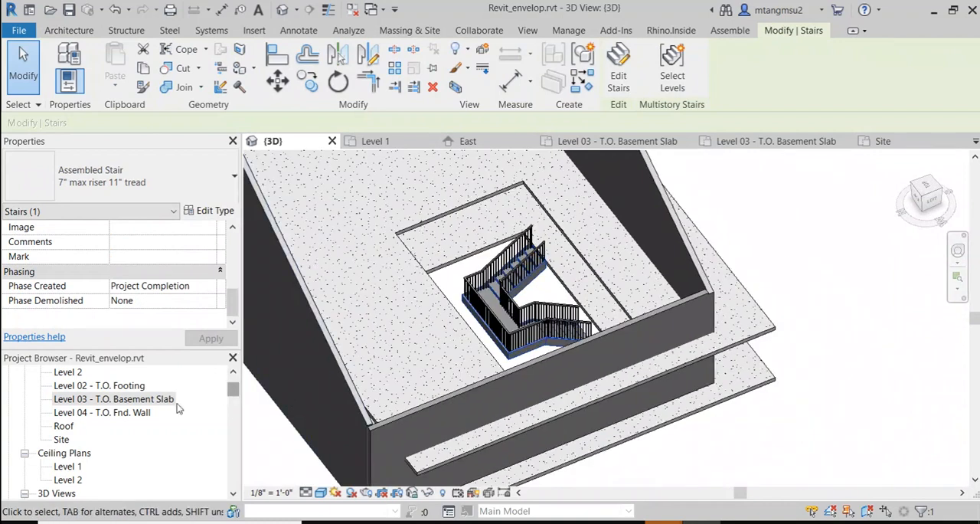
Step: Open the Level 1 floor plan and inspect the stair's position in plan
scroll(146, 431, down, 1)
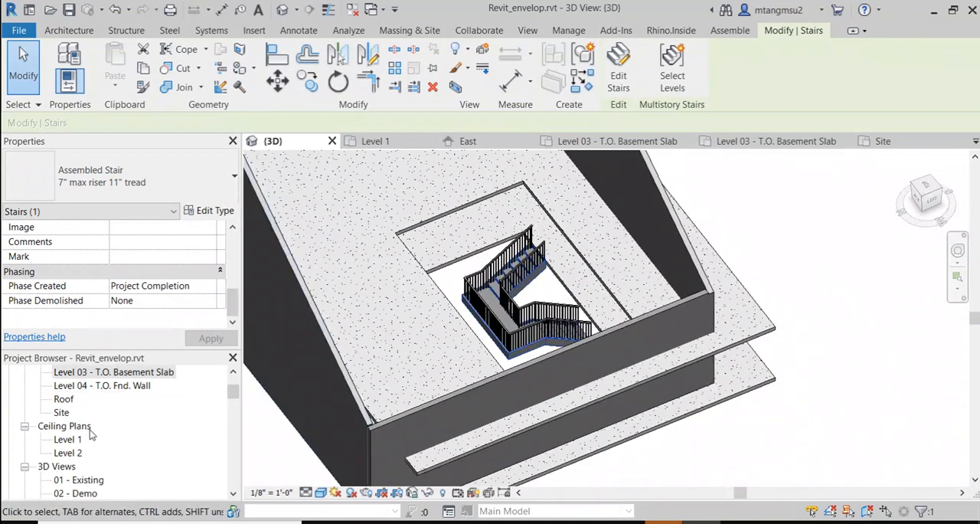
scroll(90, 433, up, 3)
double_click(69, 400)
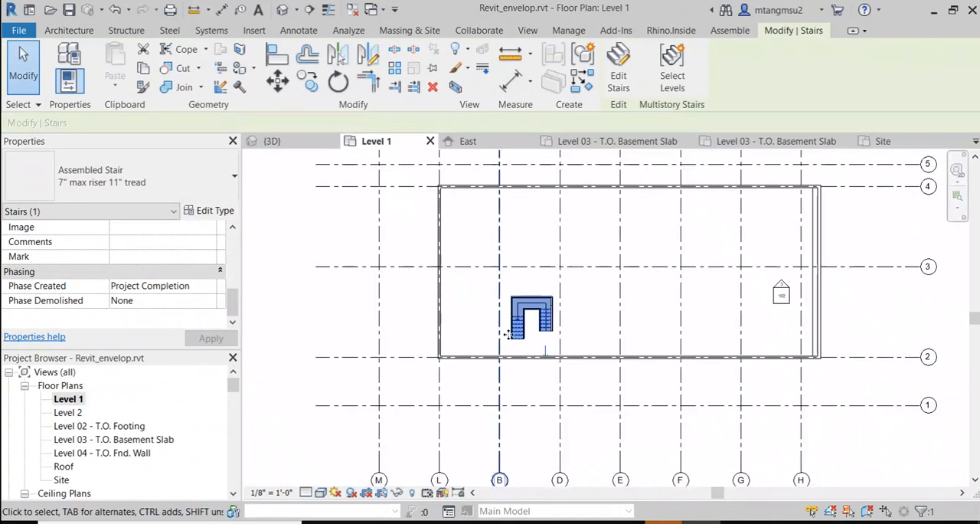
scroll(402, 318, up, 3)
click(358, 319)
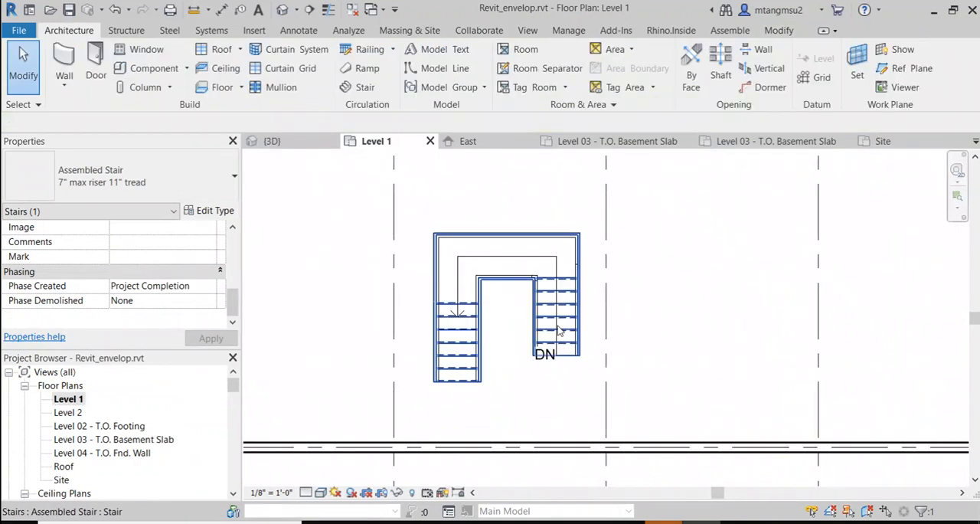
scroll(523, 353, down, 2)
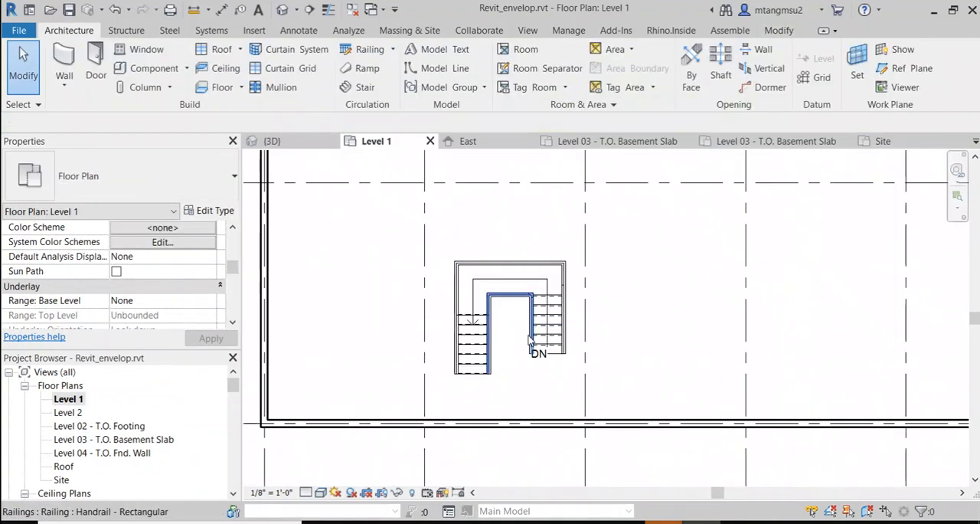
Step: Open the East elevation and examine how the top of the basement stair meets the Level 1 slab
drag(236, 388, 241, 415)
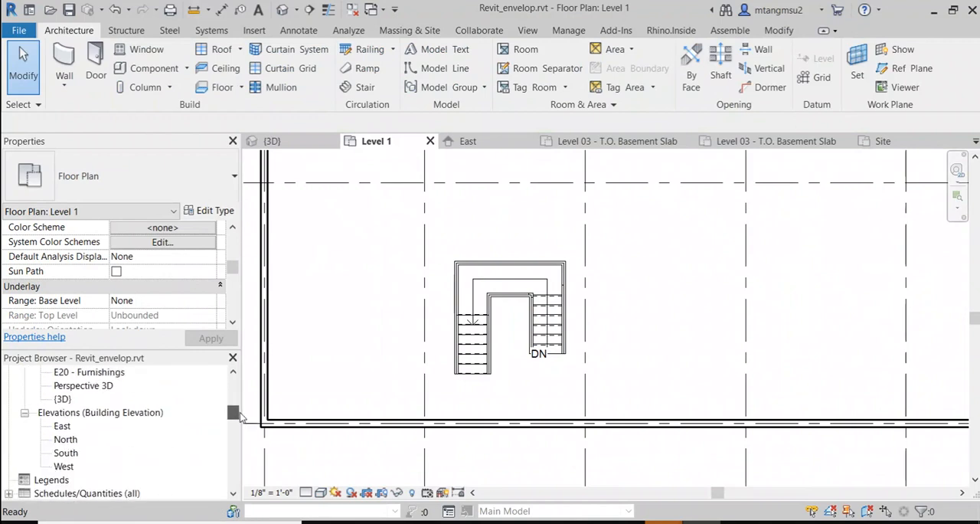
double_click(62, 425)
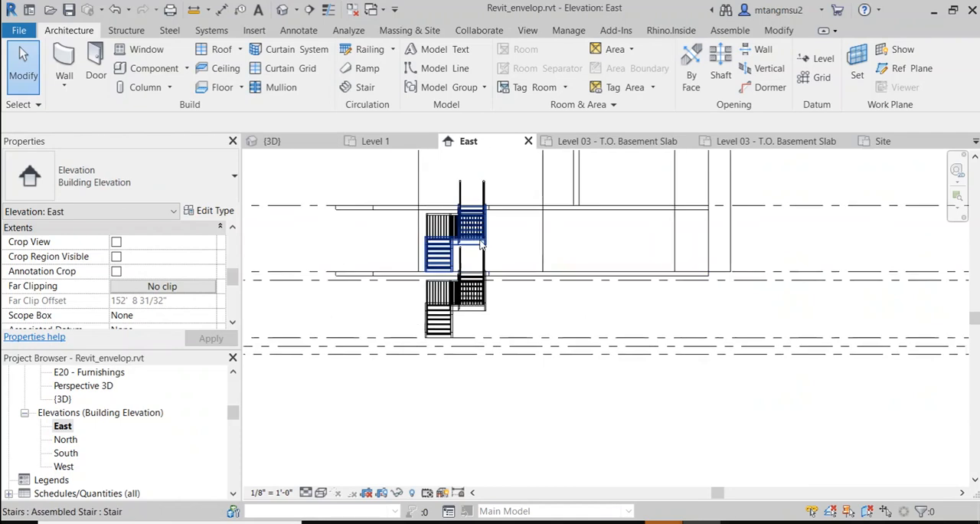
scroll(505, 271, down, 8)
middle_drag(326, 292, 471, 281)
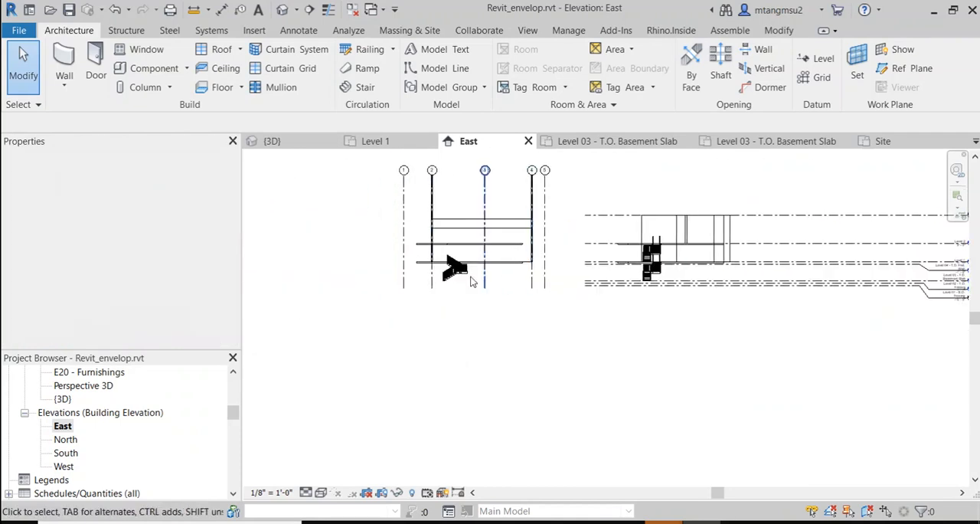
scroll(472, 282, up, 10)
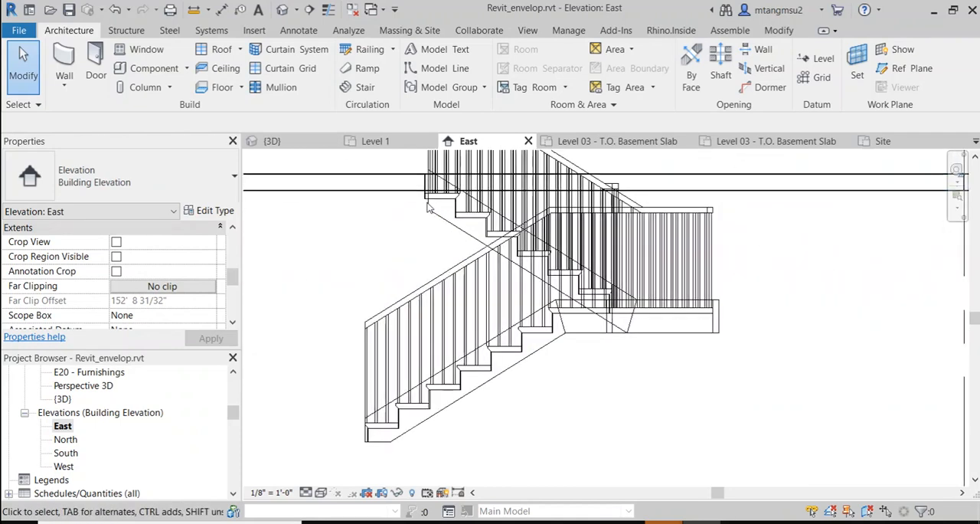
scroll(418, 283, up, 8)
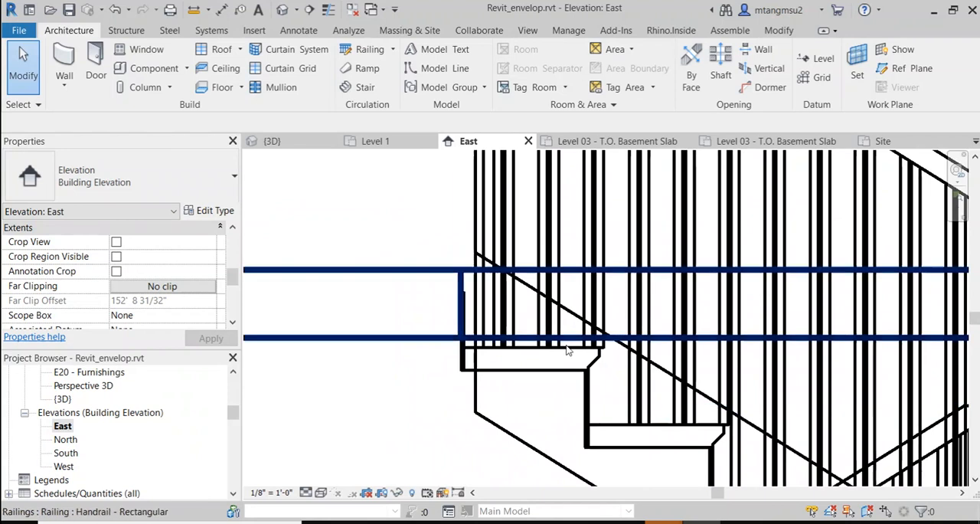
scroll(566, 350, down, 10)
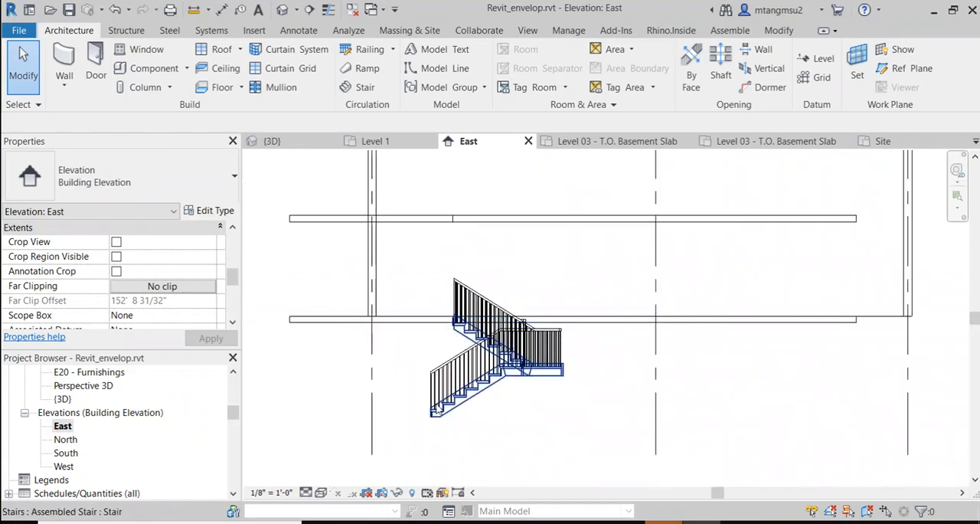
middle_drag(437, 408, 386, 378)
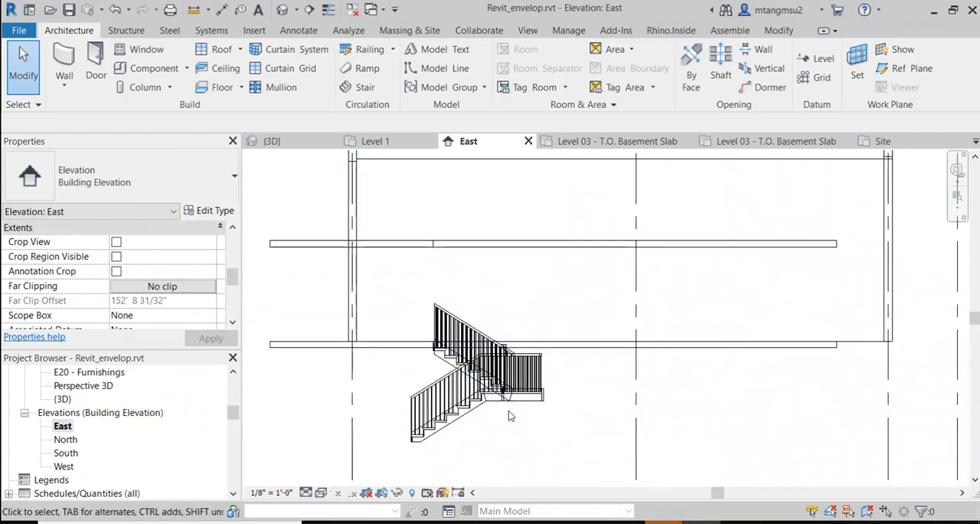
scroll(509, 410, up, 2)
click(529, 400)
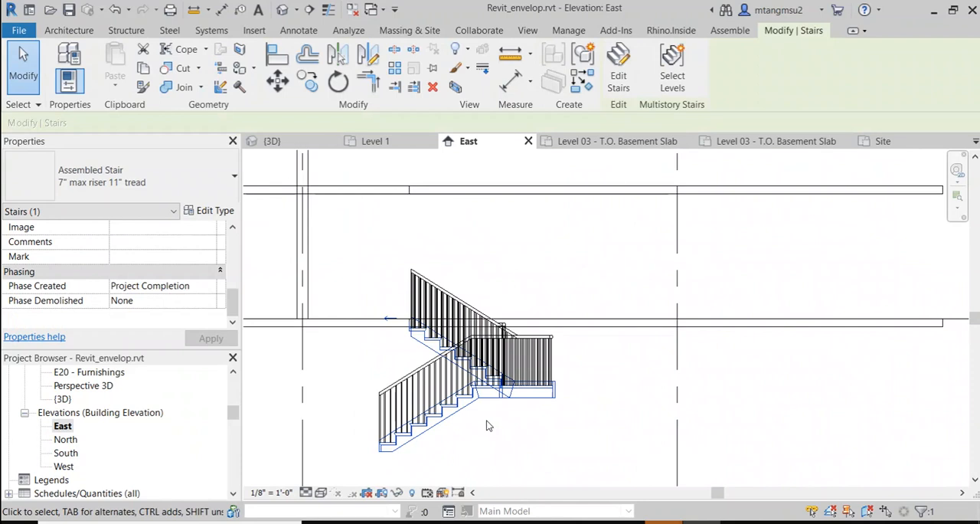
scroll(490, 420, down, 3)
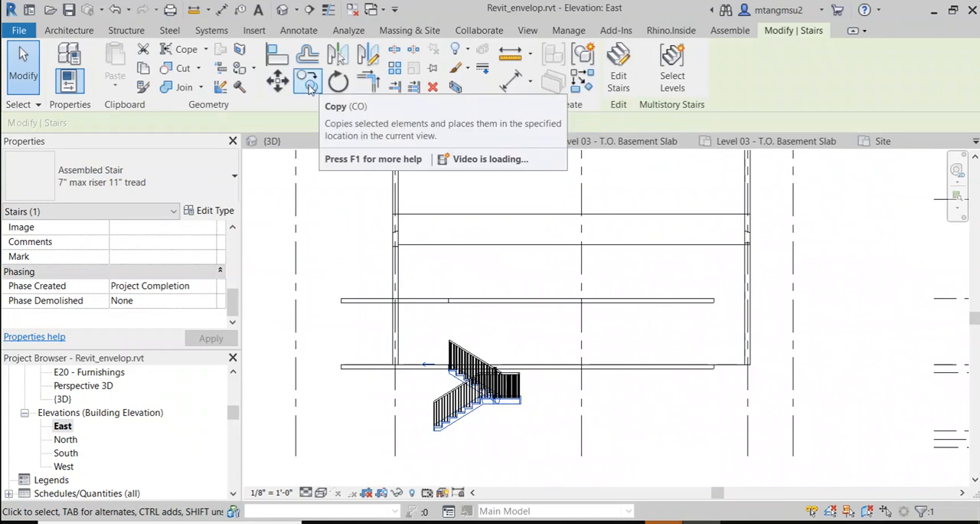
click(396, 71)
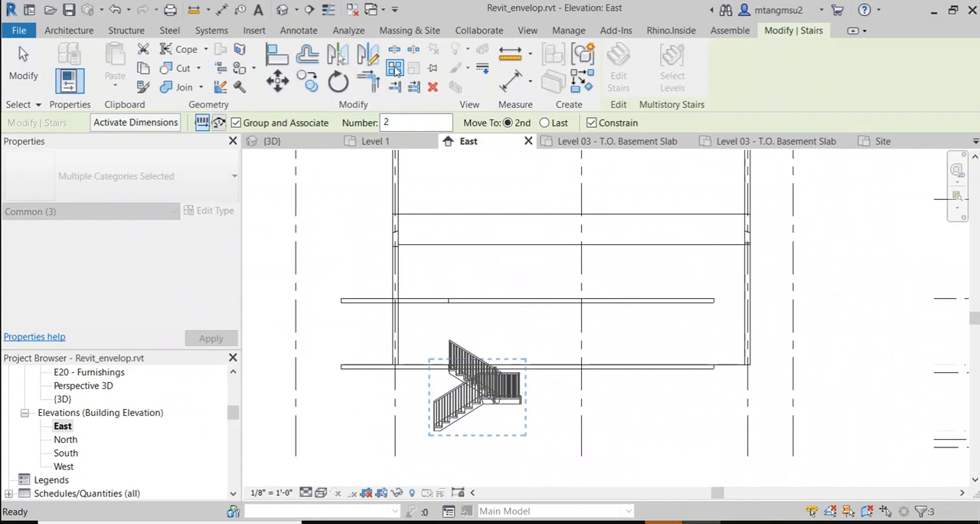
scroll(499, 414, up, 1)
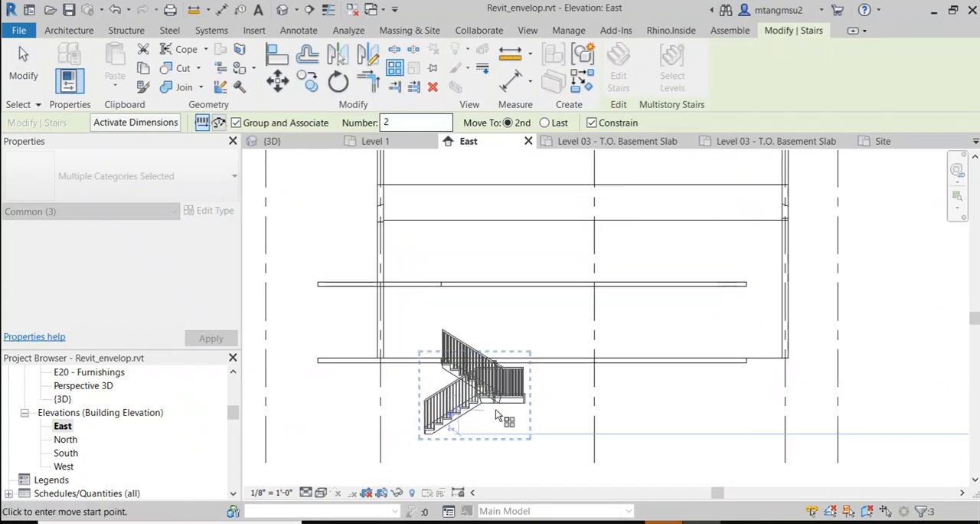
scroll(424, 436, up, 1)
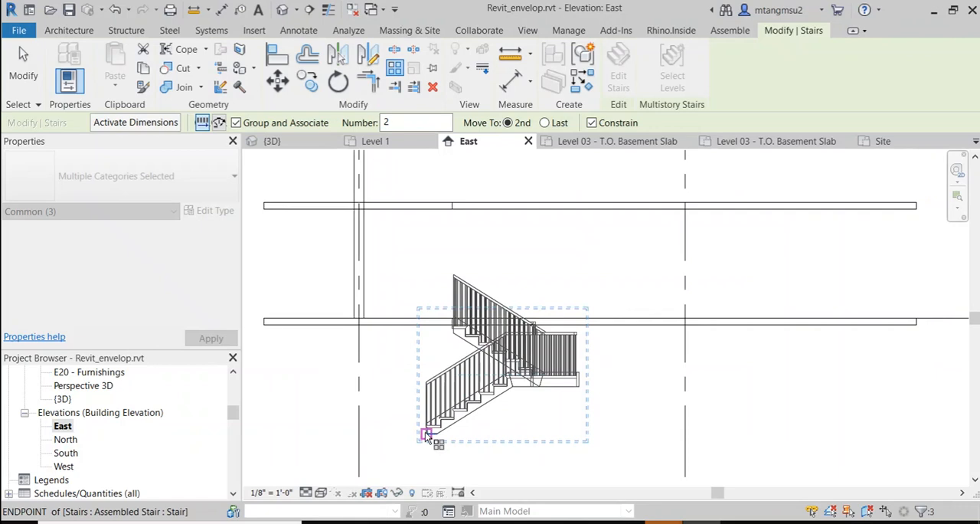
click(426, 434)
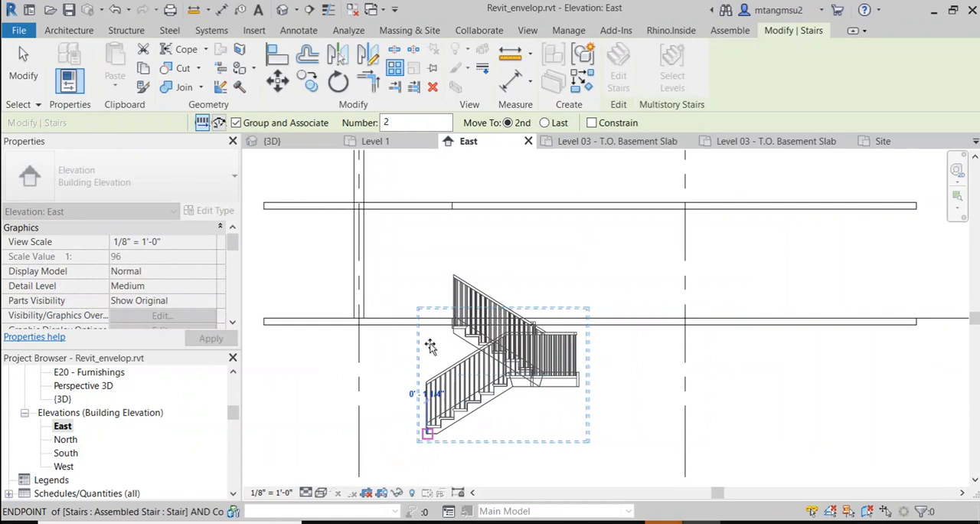
key(Escape)
scroll(441, 426, down, 2)
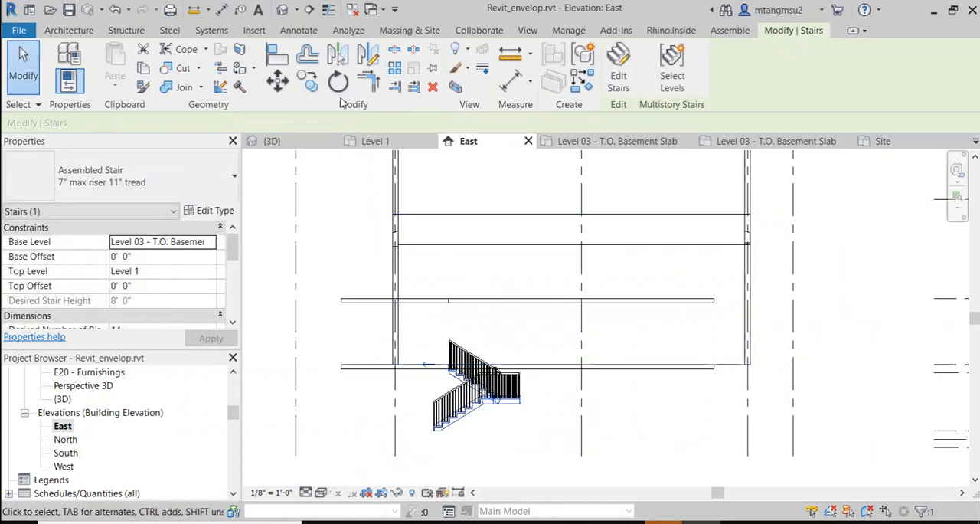
Step: Set the work plane to Grid : 3 and open the North elevation for it
click(76, 33)
click(857, 69)
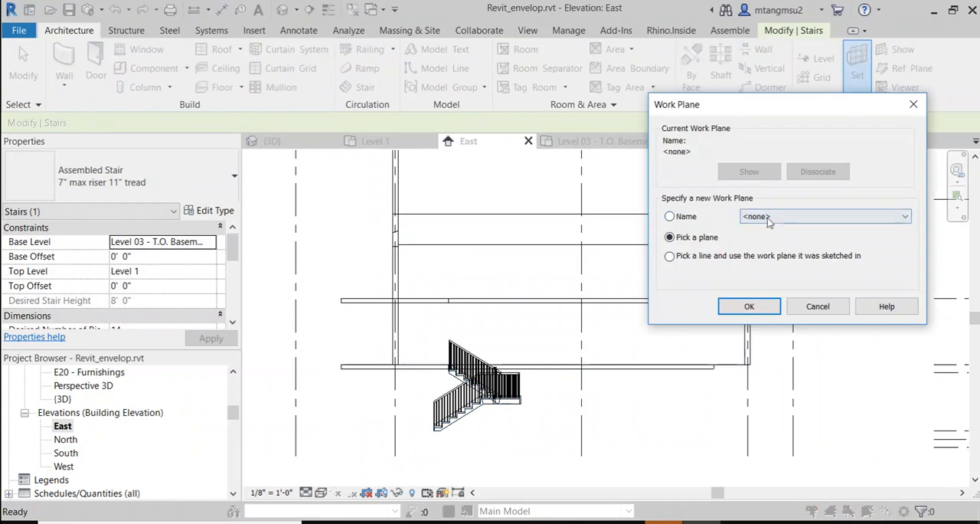
click(773, 217)
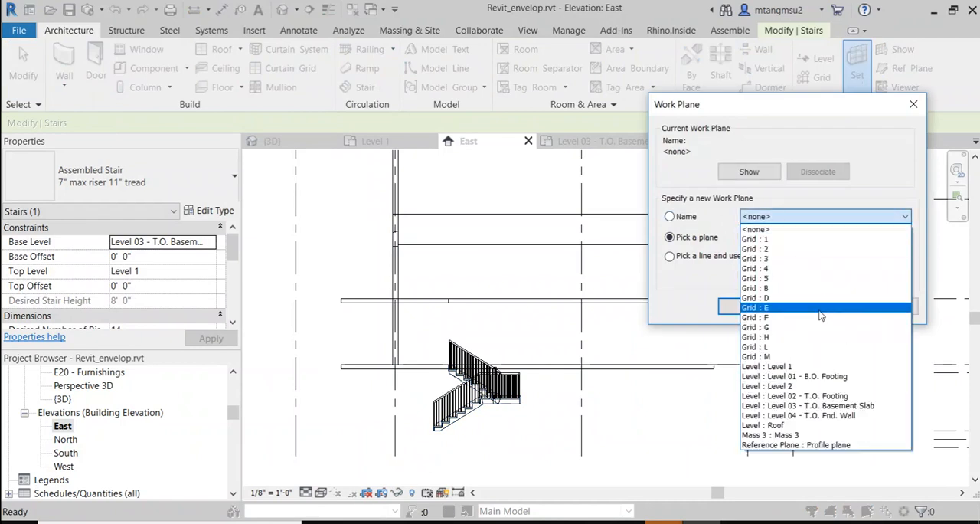
click(791, 260)
click(750, 306)
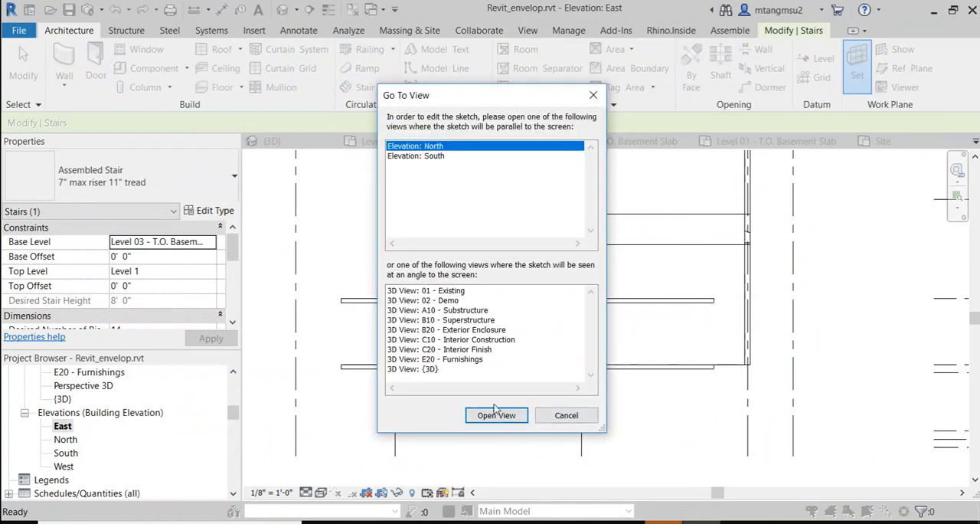
click(499, 415)
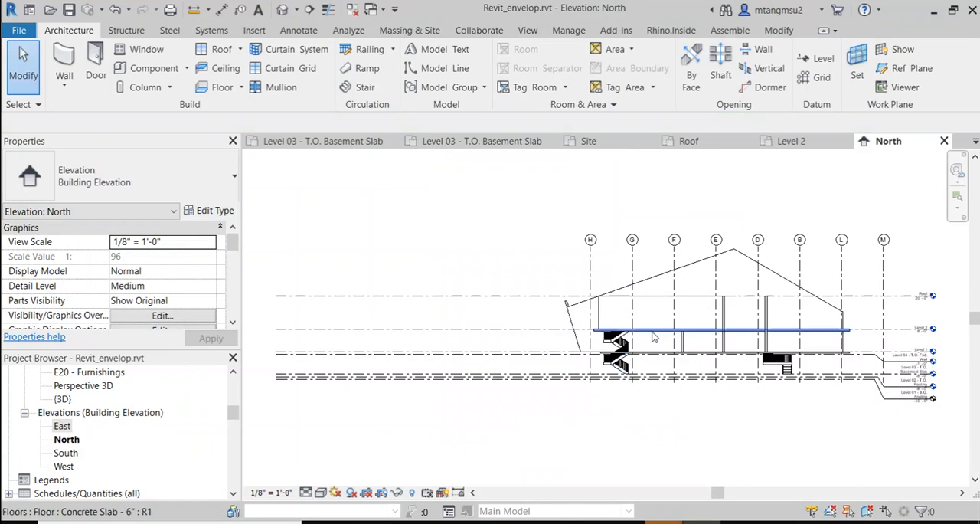
scroll(653, 337, up, 5)
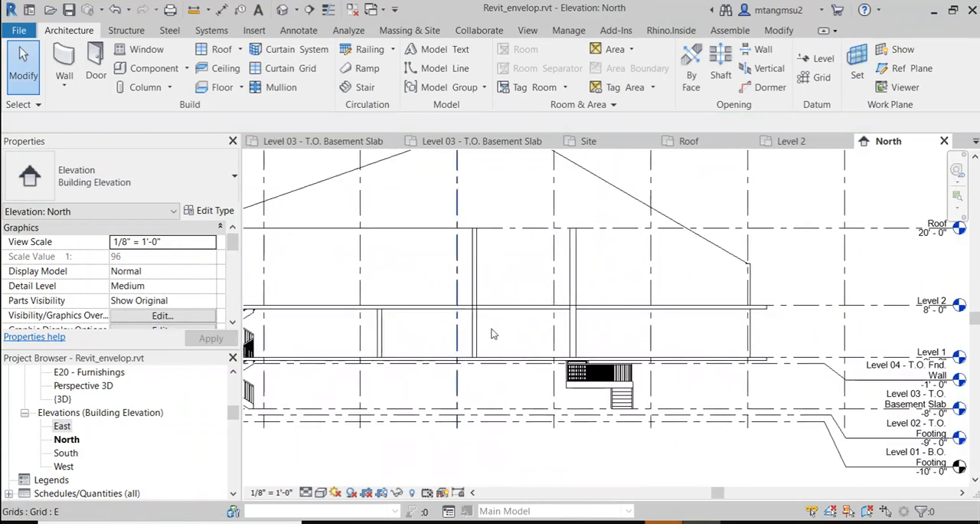
scroll(536, 360, up, 5)
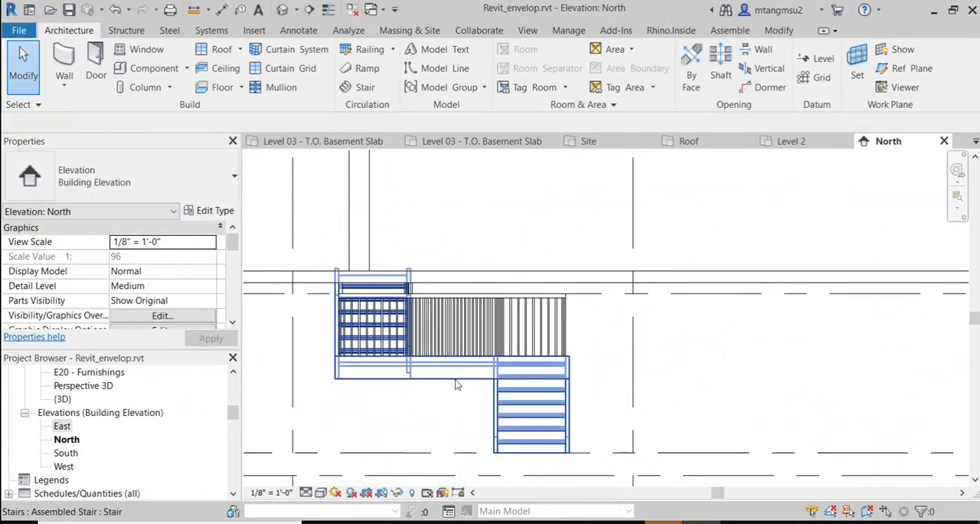
click(456, 384)
scroll(475, 353, down, 3)
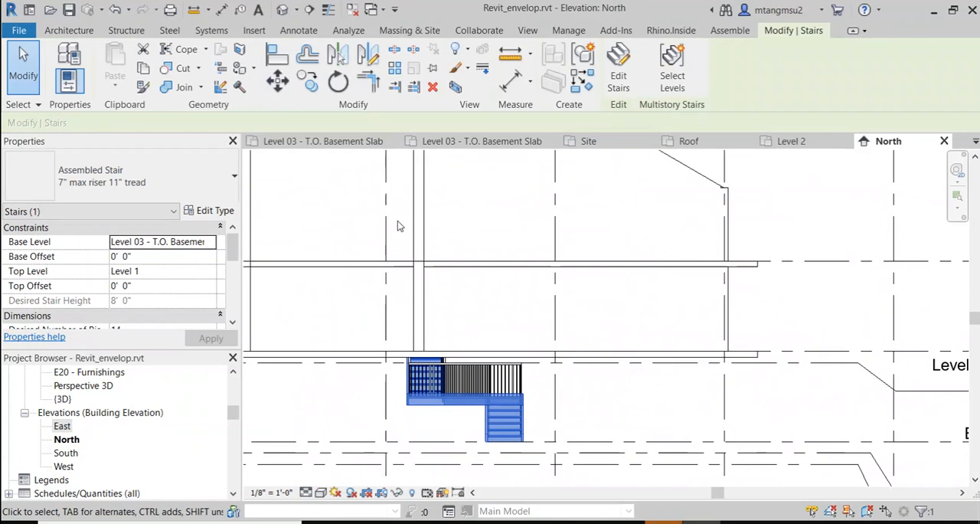
click(394, 68)
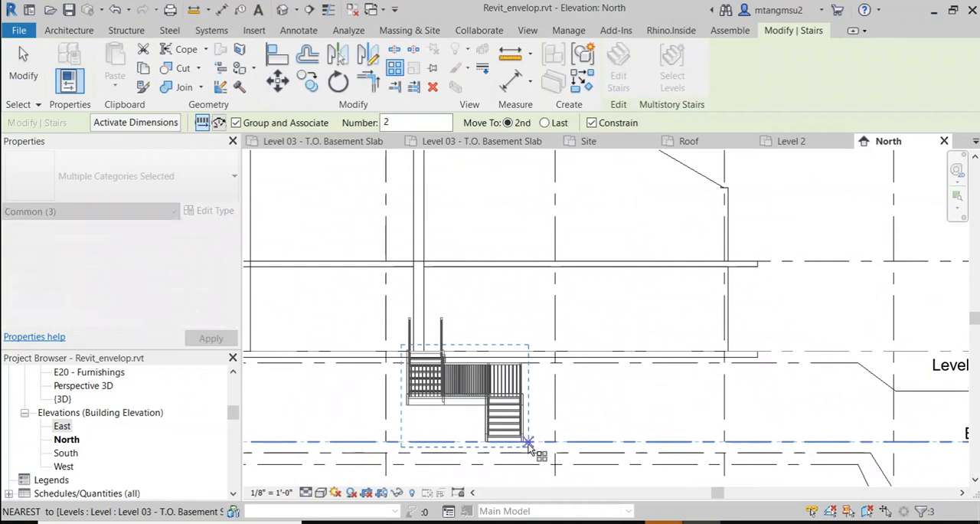
click(529, 443)
scroll(536, 383, up, 2)
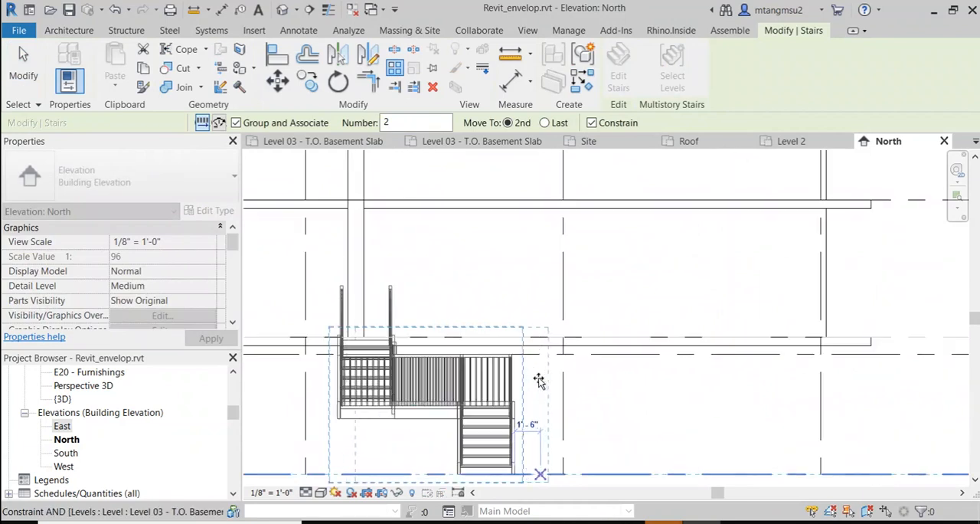
click(592, 123)
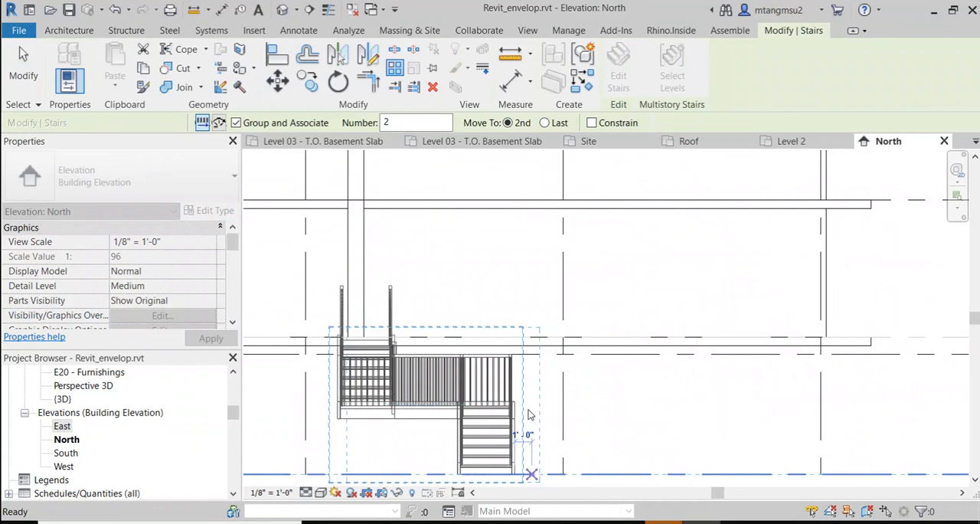
scroll(529, 410, down, 2)
key(Escape)
key(Escape)
scroll(568, 255, up, 2)
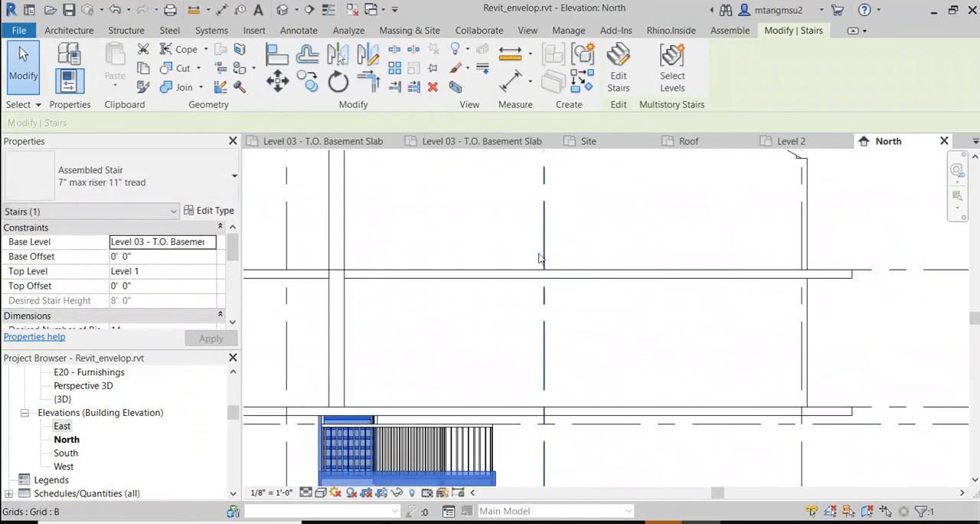
scroll(539, 259, down, 2)
middle_drag(466, 320, 476, 249)
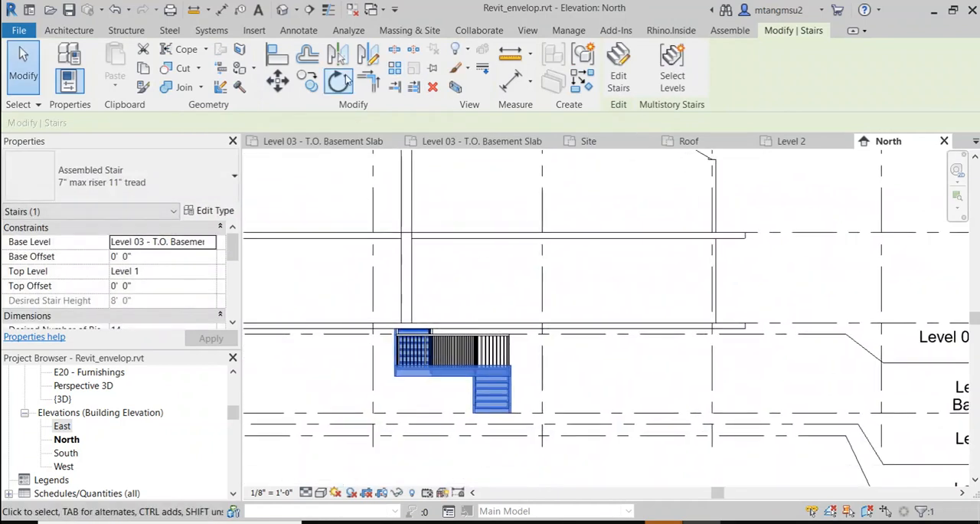
click(389, 73)
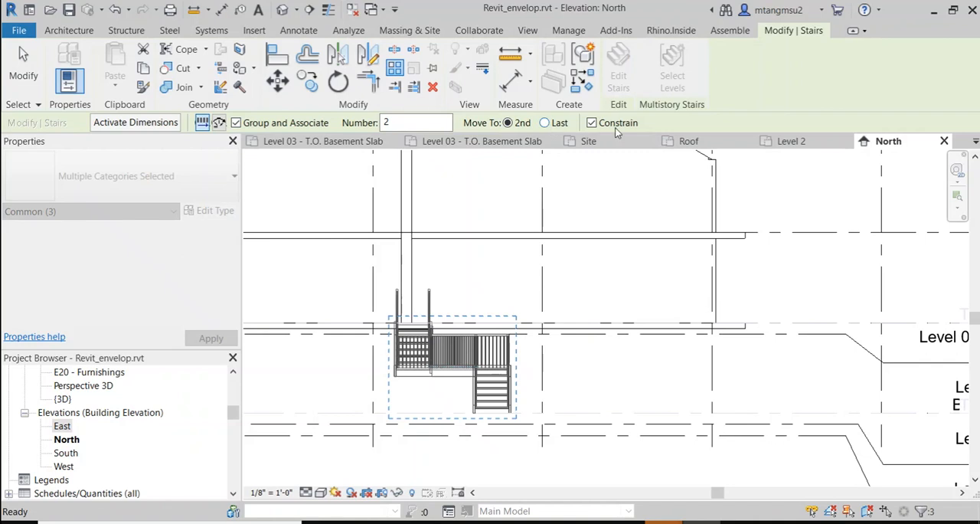
click(511, 413)
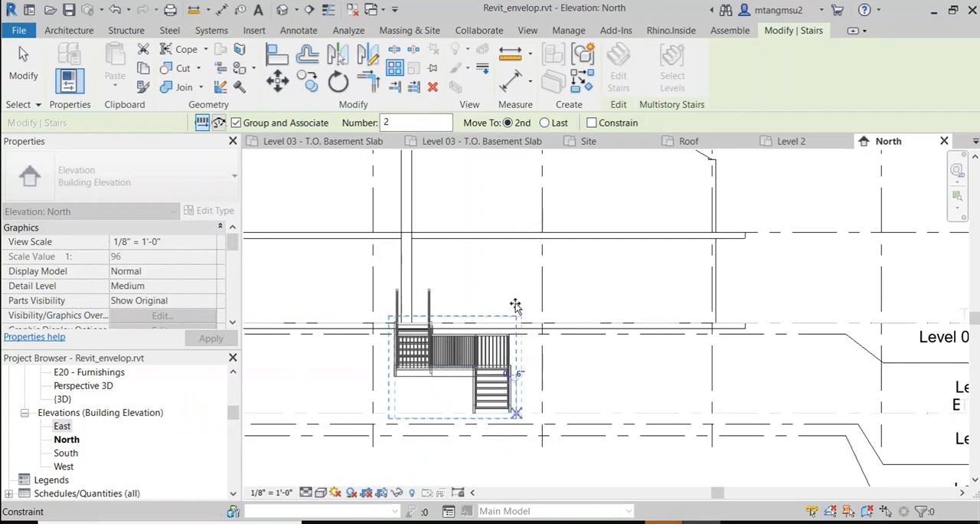
key(Escape)
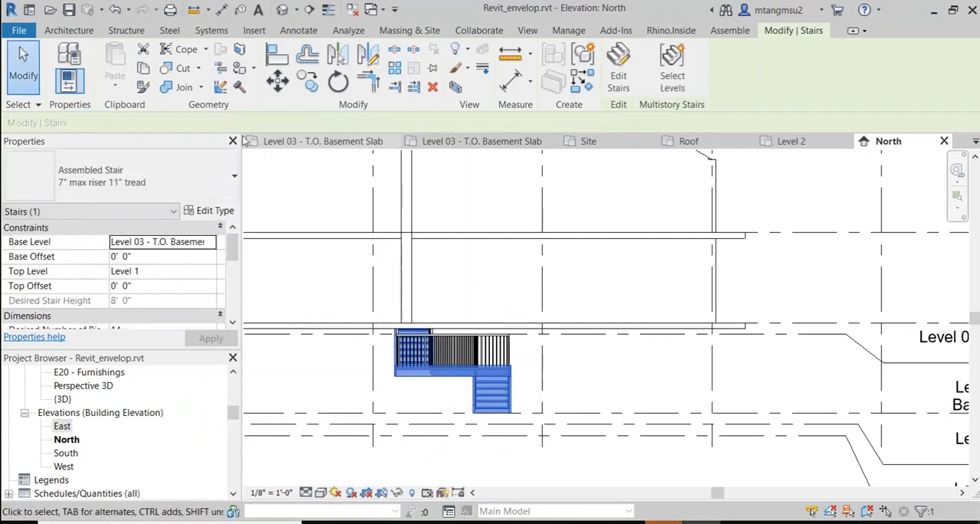
click(68, 30)
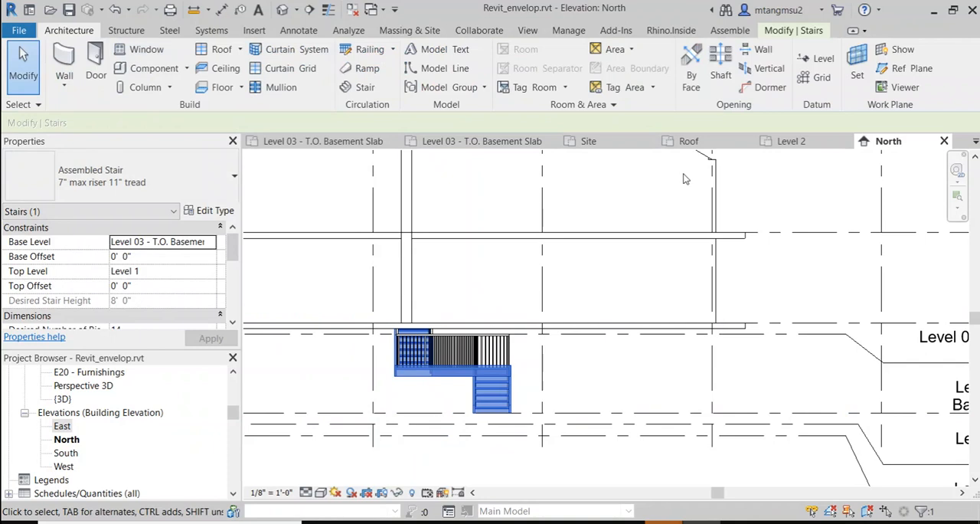
click(857, 67)
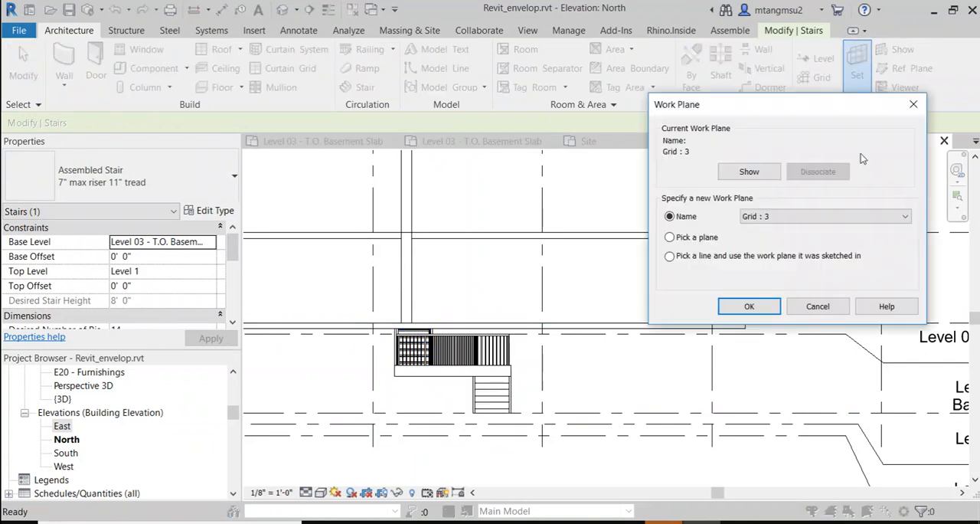
click(788, 217)
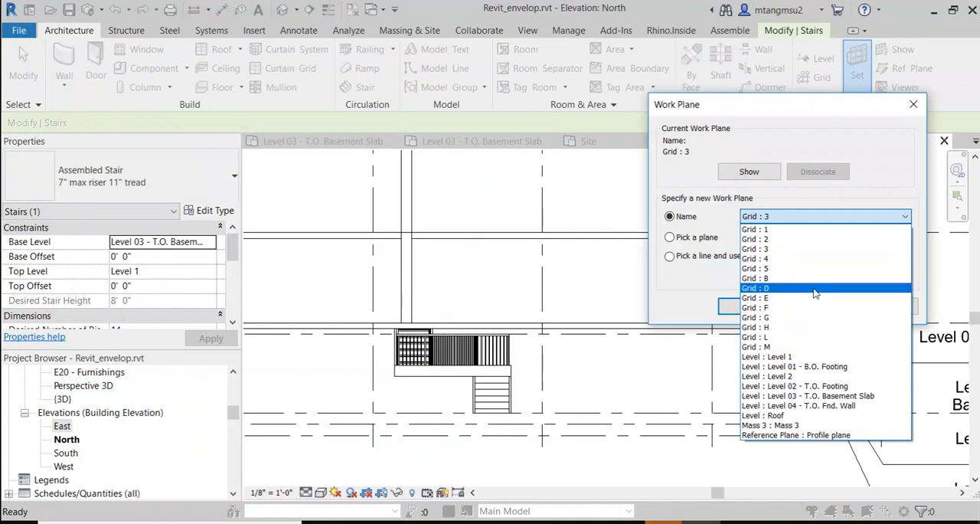
key(Escape)
key(Escape)
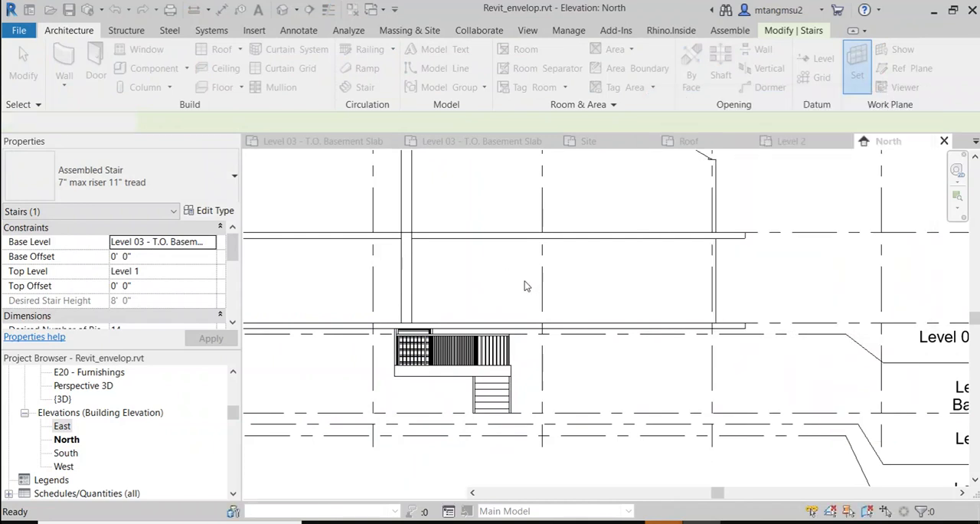
Step: Open the default 3D view and examine the basement stair within the building's floor openings
scroll(542, 284, down, 2)
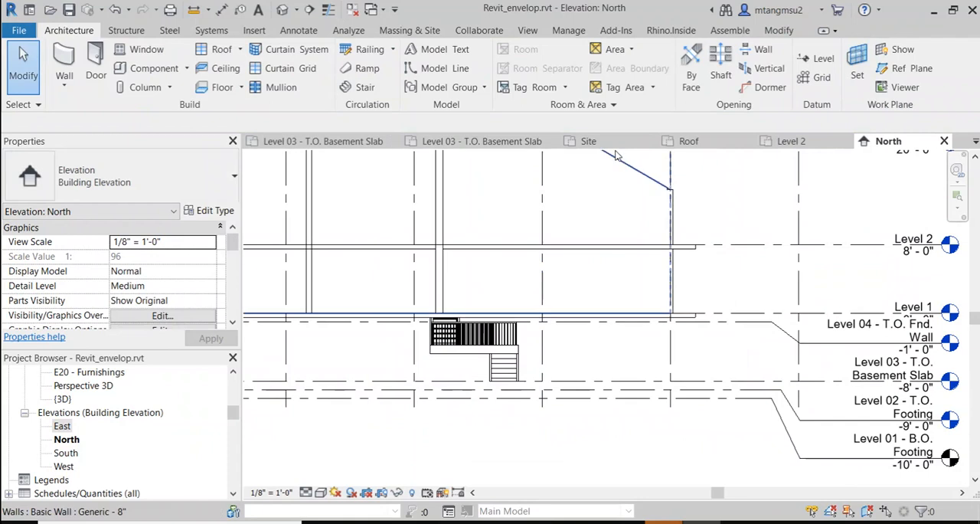
click(282, 9)
scroll(624, 337, down, 5)
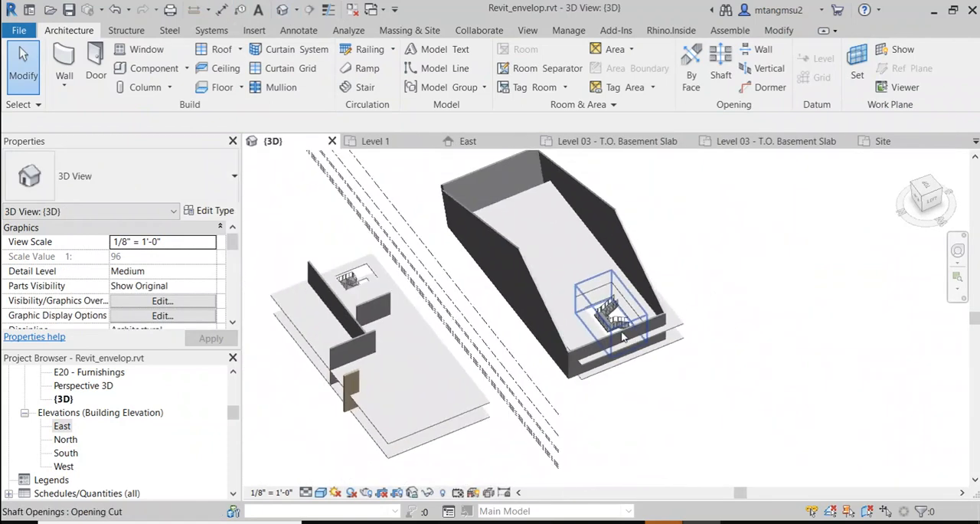
middle_drag(529, 342, 592, 319)
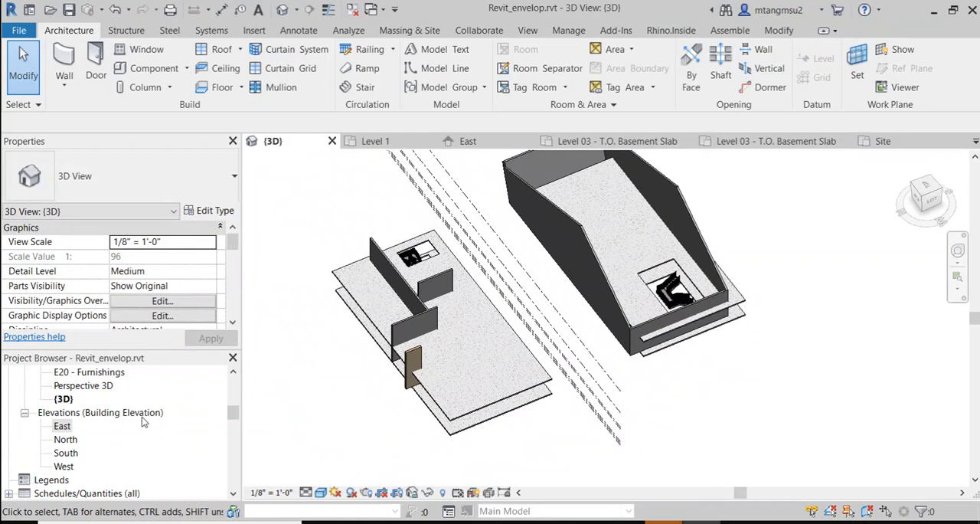
Step: Open the Site floor plan and examine where the stair sits relative to the numbered grid lines
scroll(123, 395, up, 1)
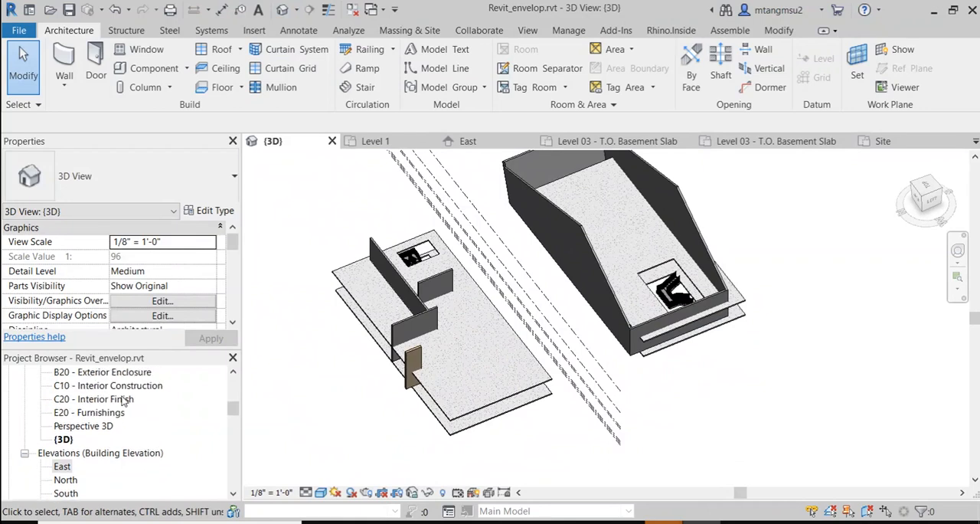
scroll(123, 399, up, 3)
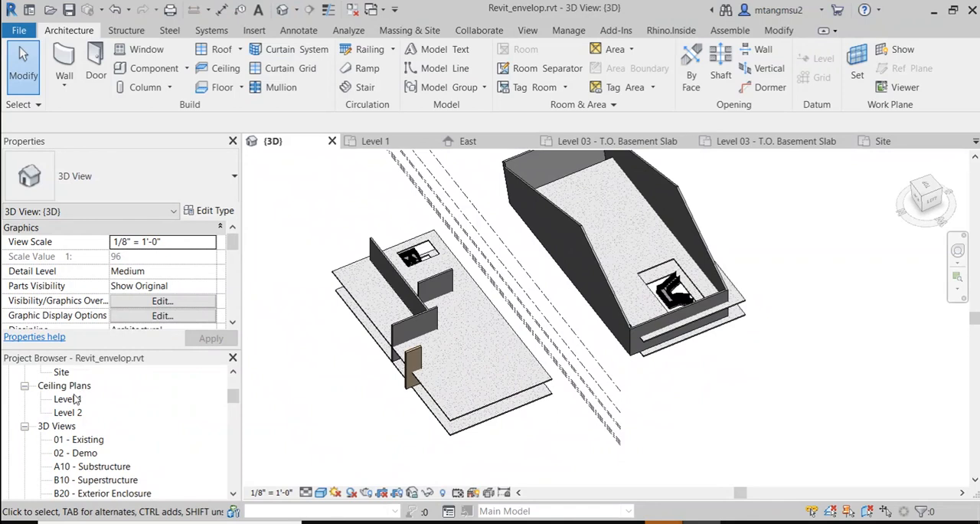
scroll(76, 397, up, 1)
double_click(61, 413)
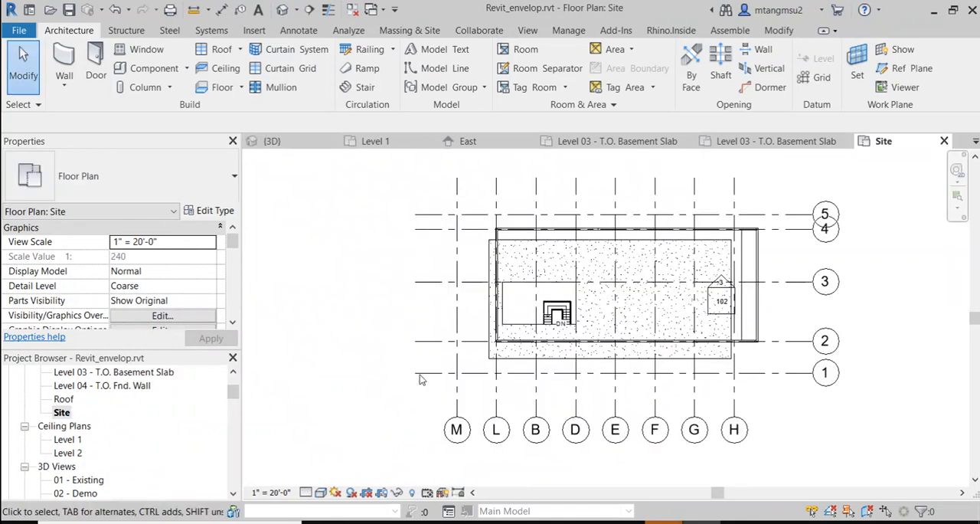
scroll(560, 371, up, 2)
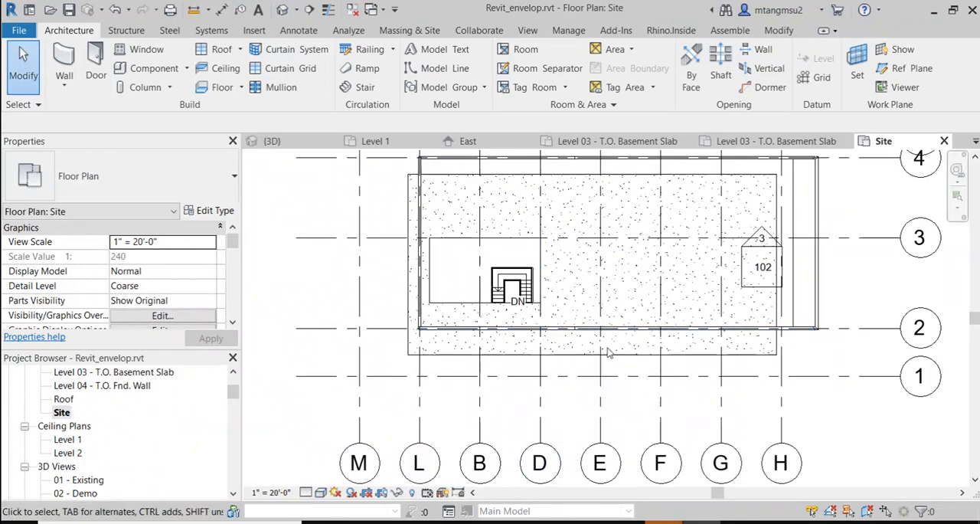
middle_drag(838, 359, 570, 458)
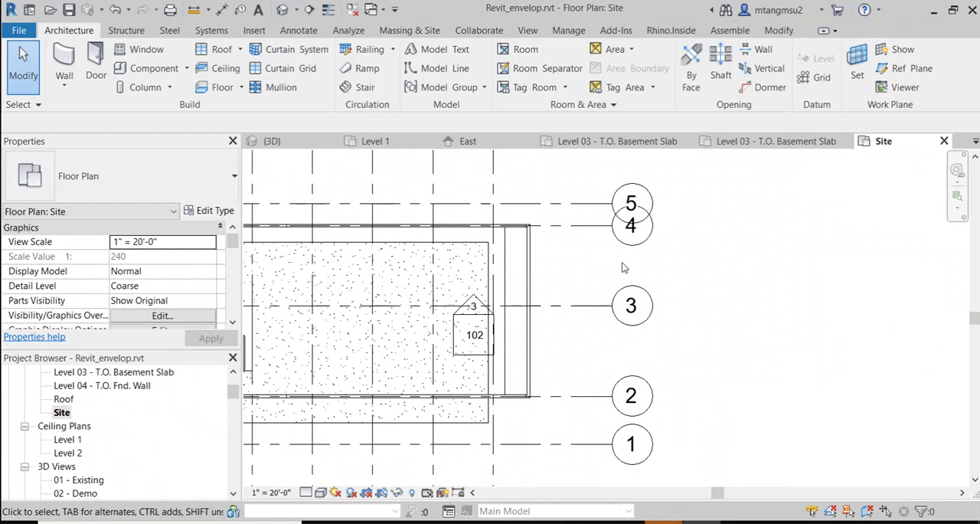
scroll(579, 268, down, 3)
scroll(581, 274, up, 1)
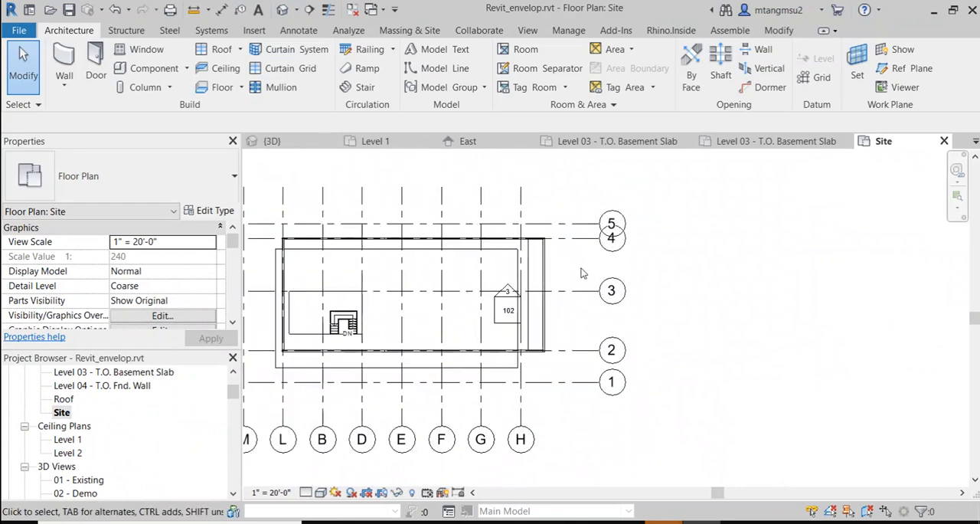
scroll(360, 331, up, 2)
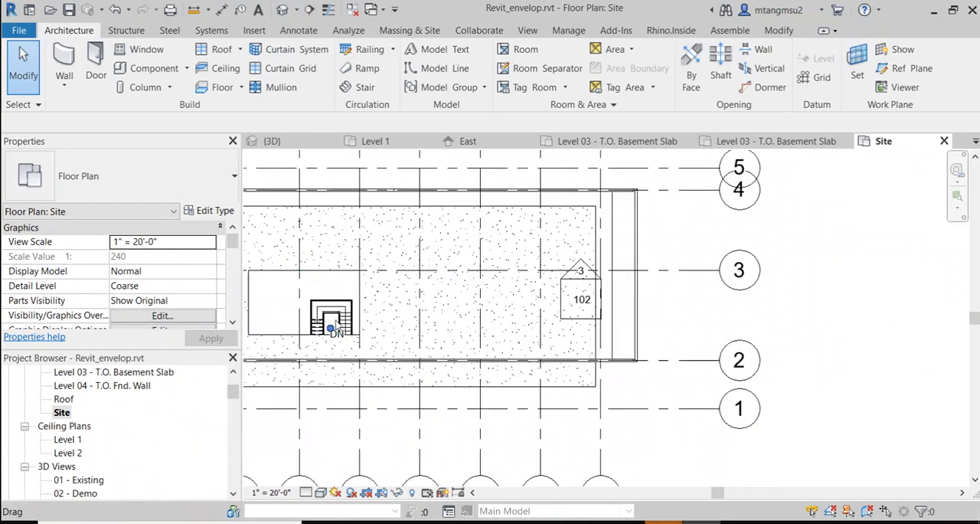
Step: Set the Site plan's work plane to Grid : 1 and open the North elevation for it
click(864, 76)
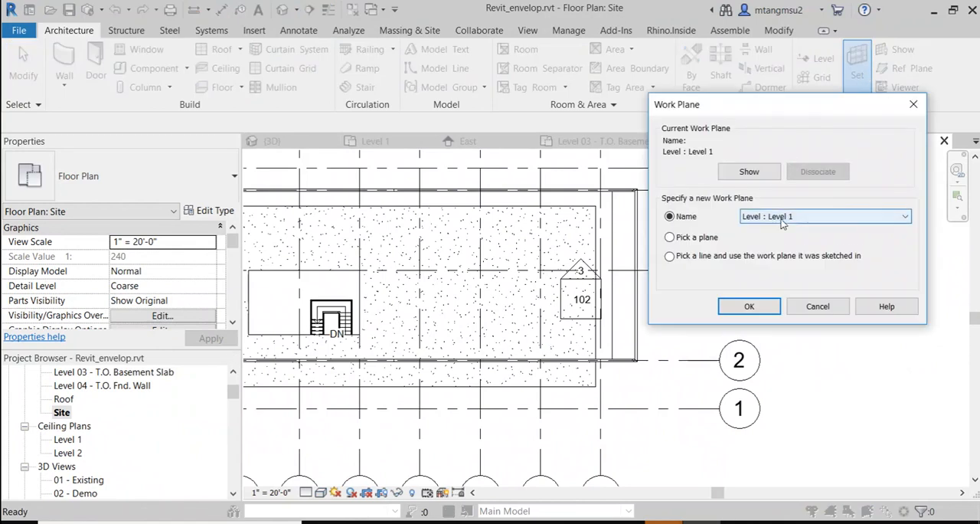
click(781, 219)
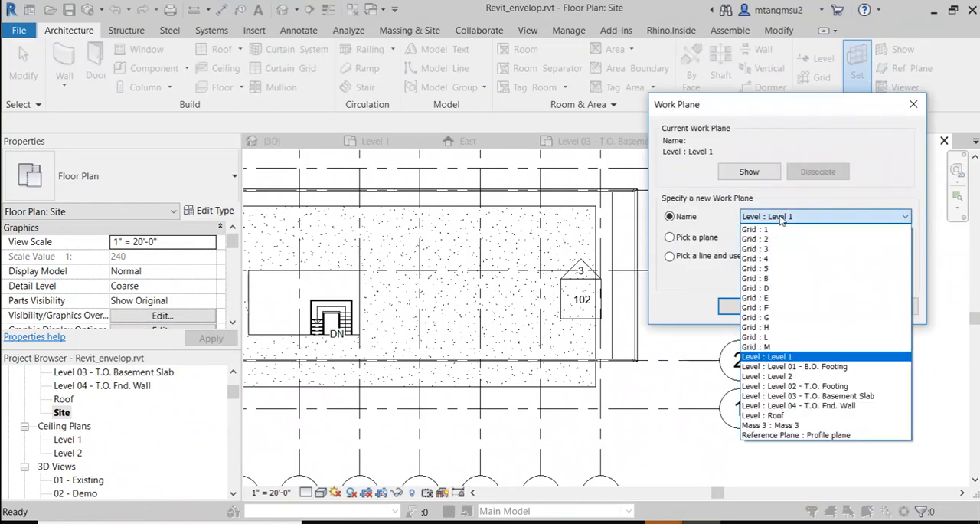
click(780, 229)
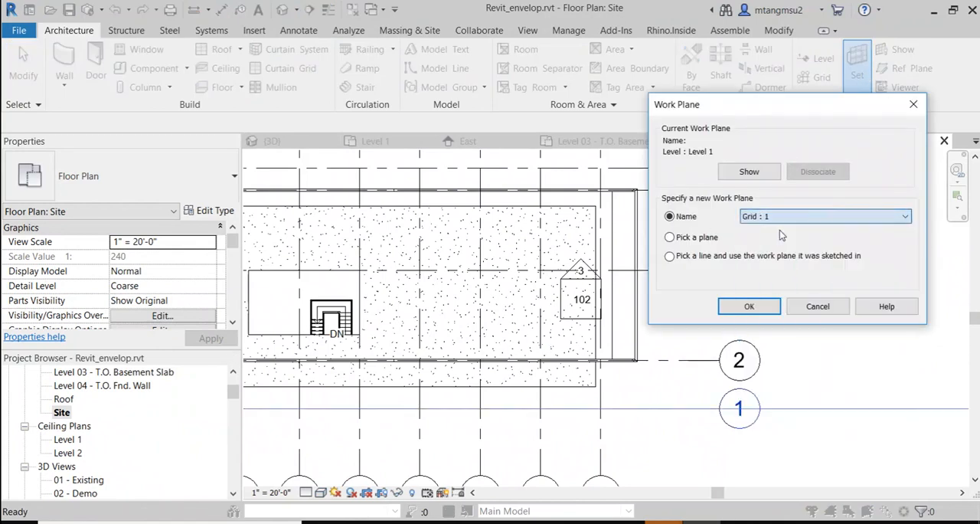
click(758, 308)
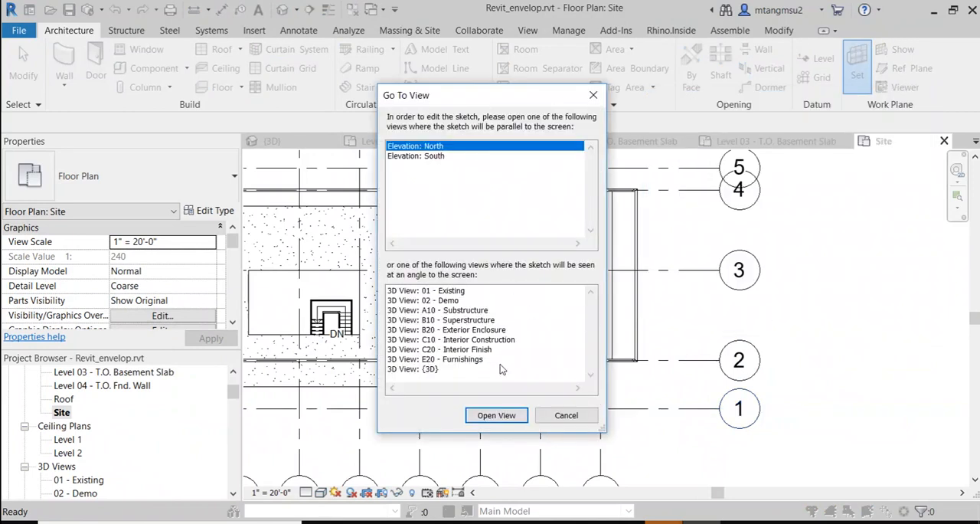
click(497, 417)
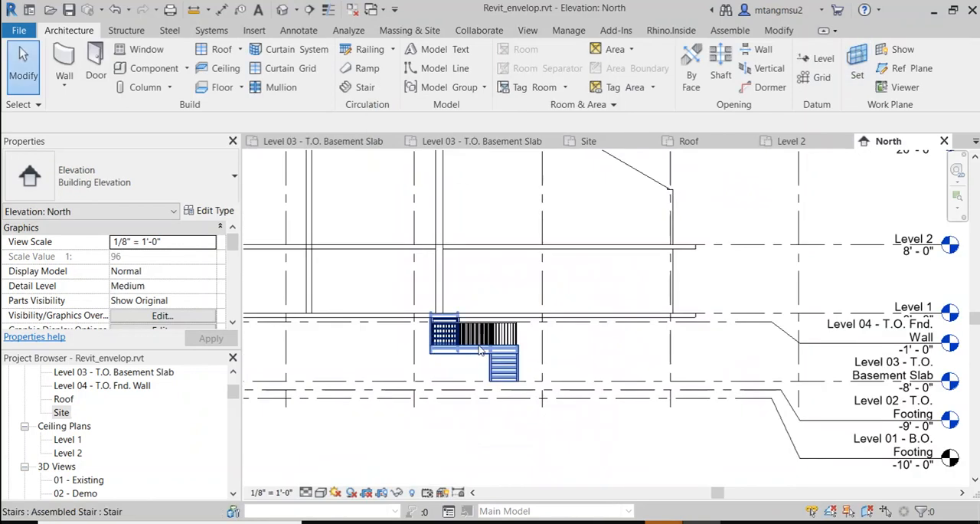
Step: Try to array the basement stair vertically with 2 items, using its lower corner as the start point
click(481, 350)
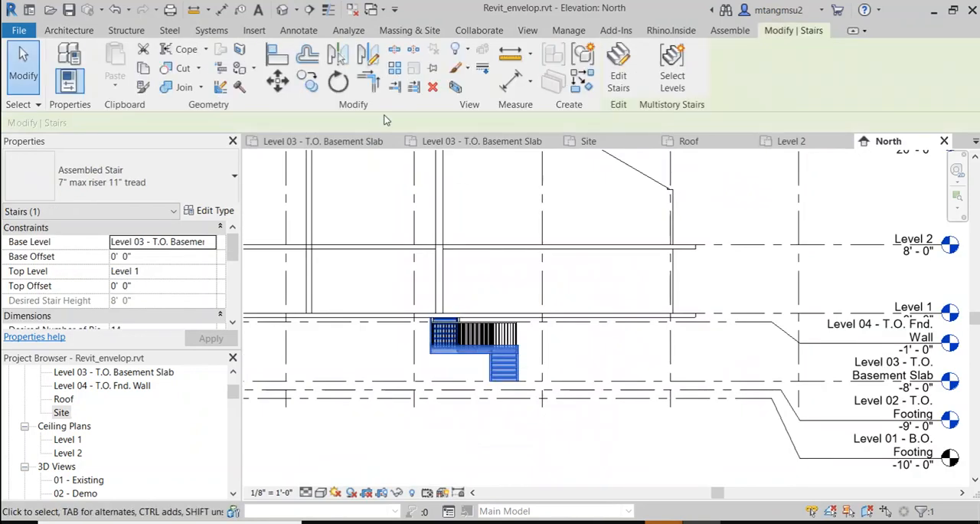
key(m)
key(v)
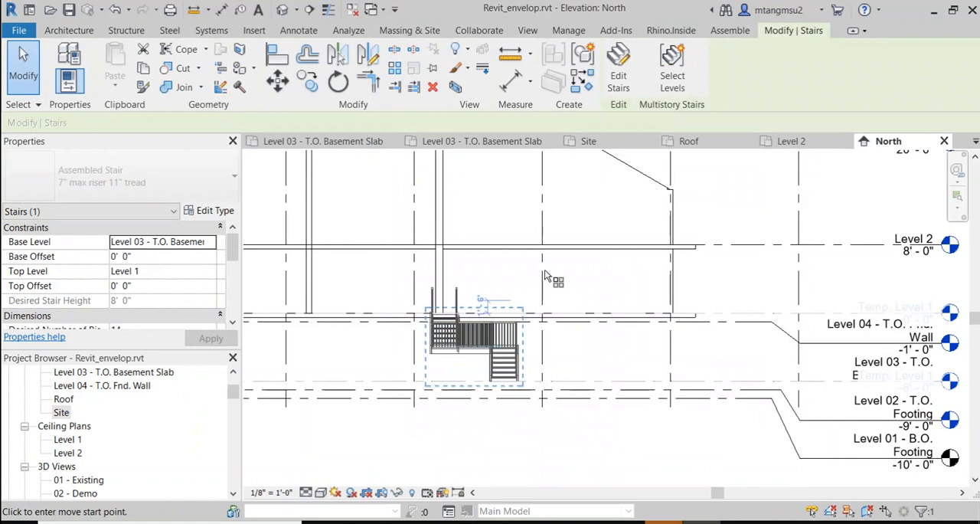
key(a)
key(r)
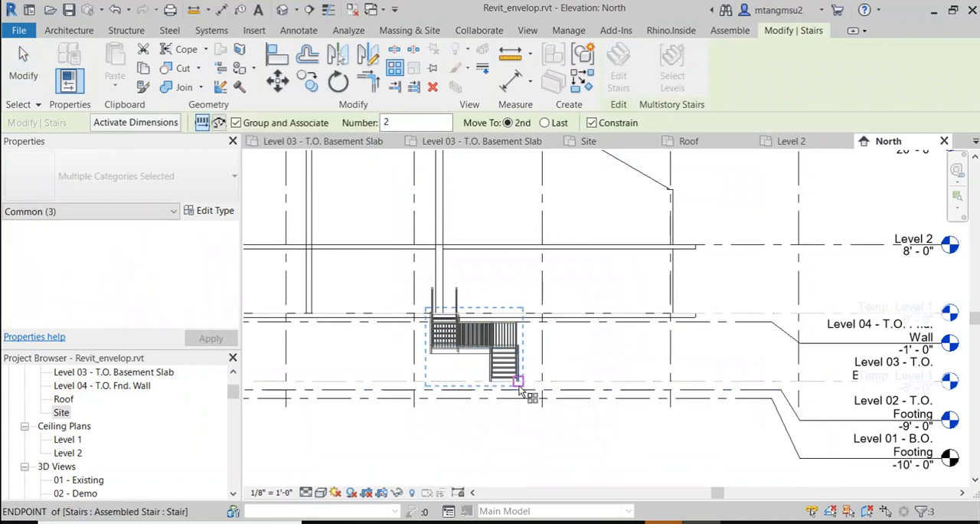
click(521, 391)
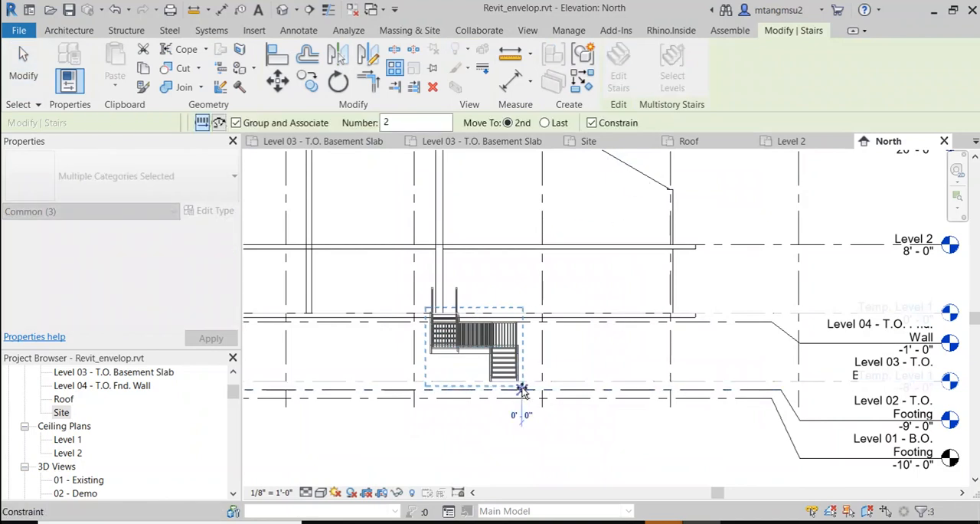
click(523, 308)
scroll(520, 306, up, 3)
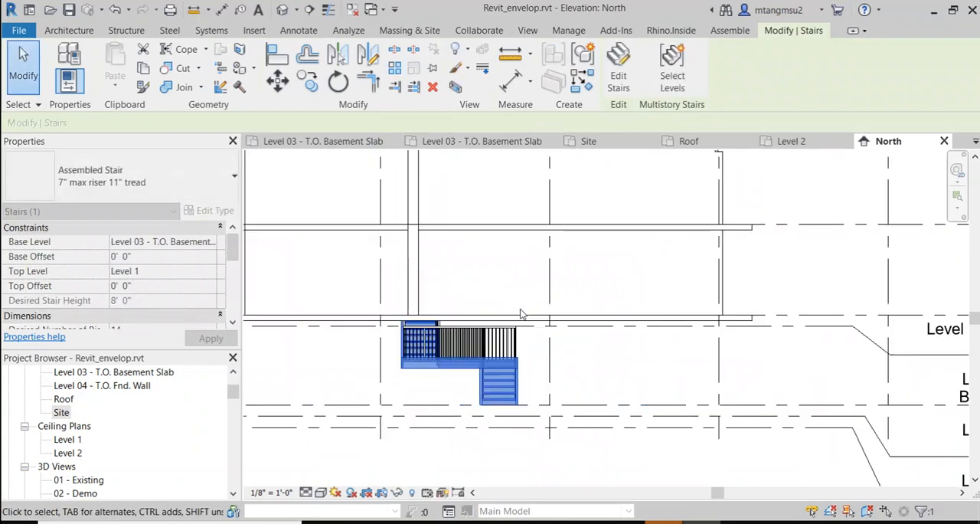
Step: Copy the basement stair straight up from the basement slab to Level 1 with the Multiple option on
click(309, 82)
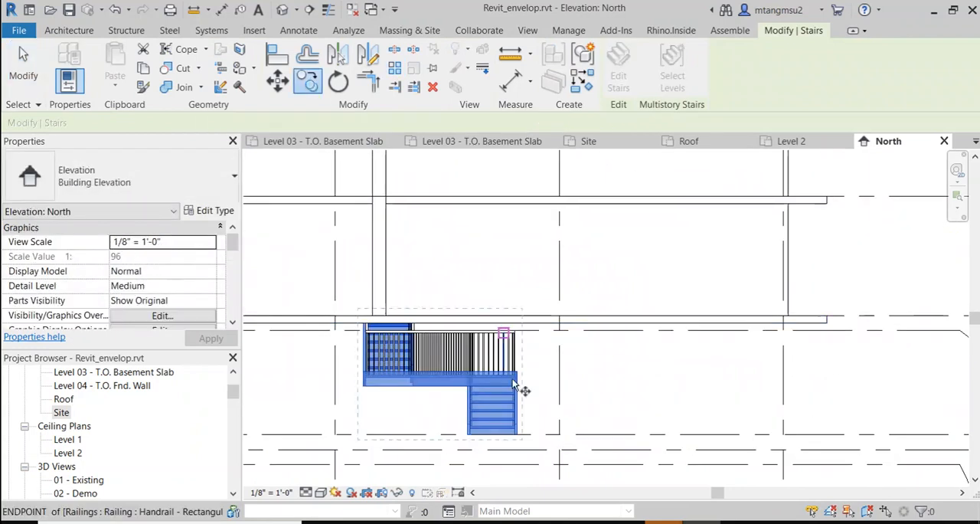
click(524, 434)
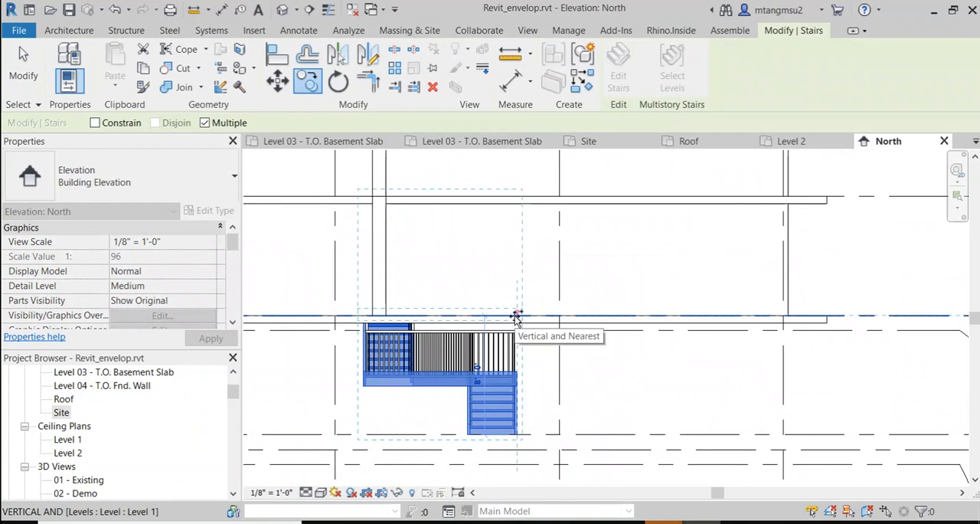
click(516, 316)
scroll(527, 304, down, 2)
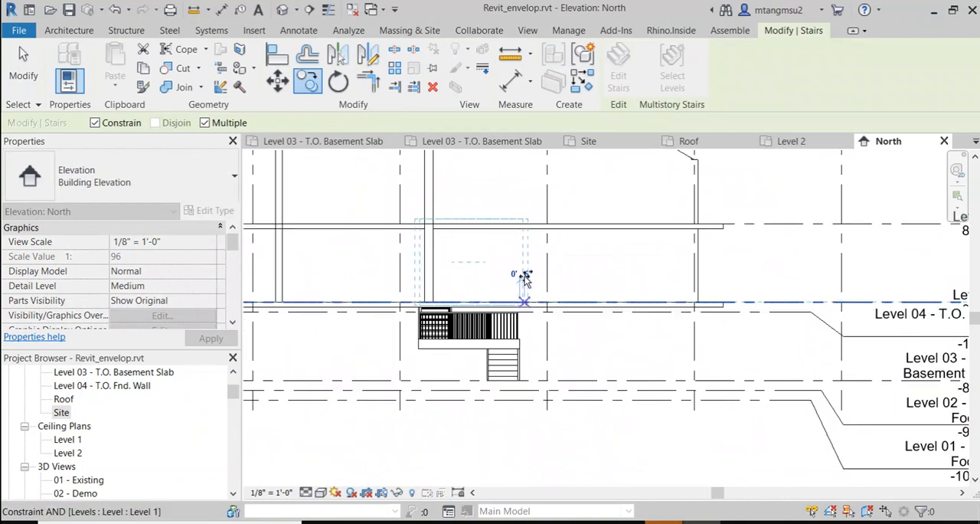
scroll(525, 263, down, 2)
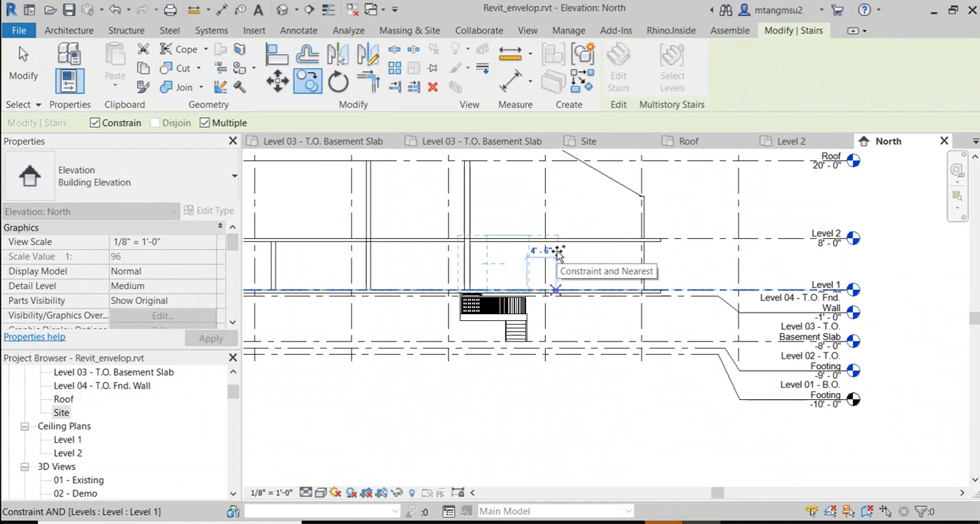
key(Escape)
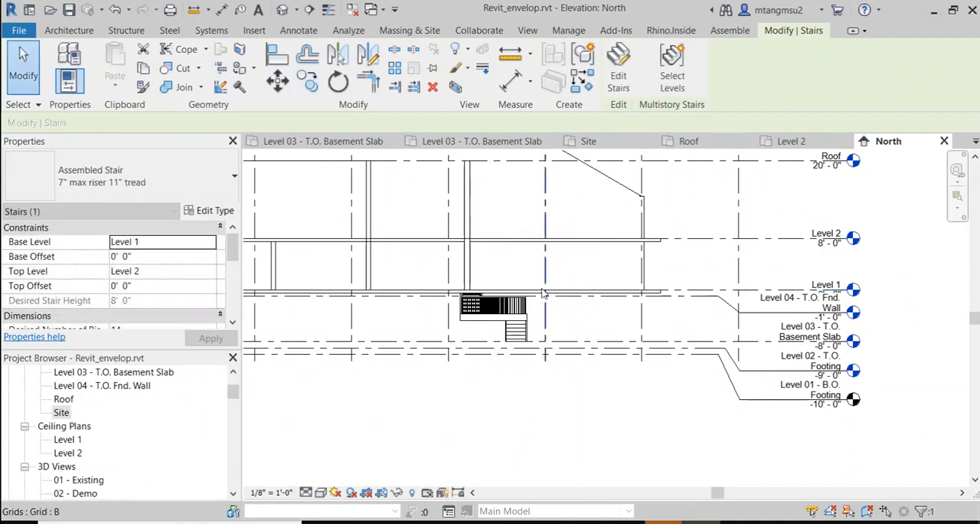
Step: Reselect the basement stair and repeat the multiple copy from its lower corner endpoint to the point directly above on Level 1
scroll(526, 308, up, 4)
middle_drag(502, 326, 435, 334)
scroll(436, 335, up, 1)
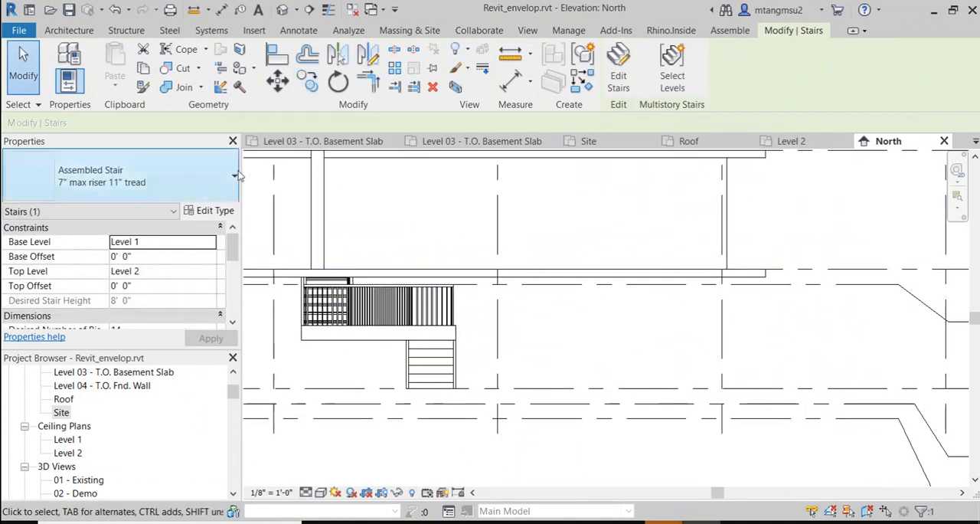
click(374, 343)
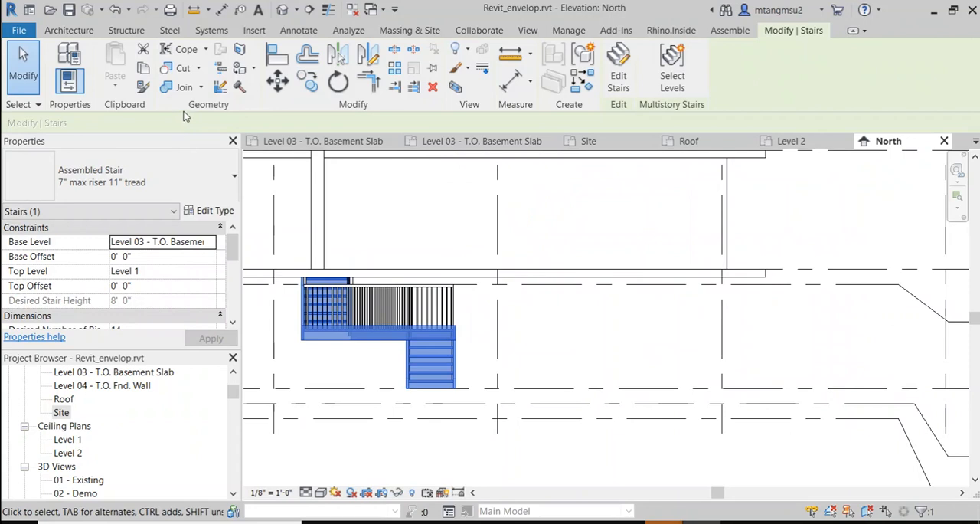
click(309, 84)
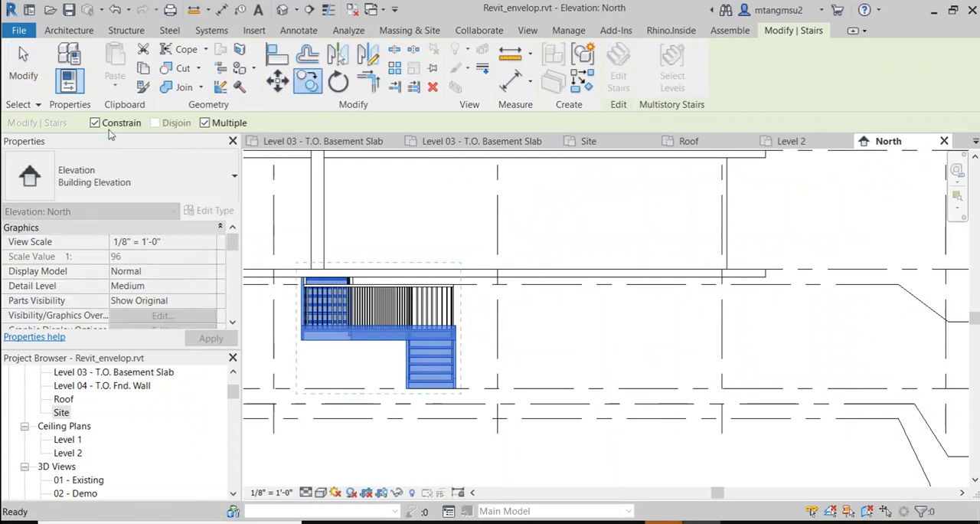
click(455, 389)
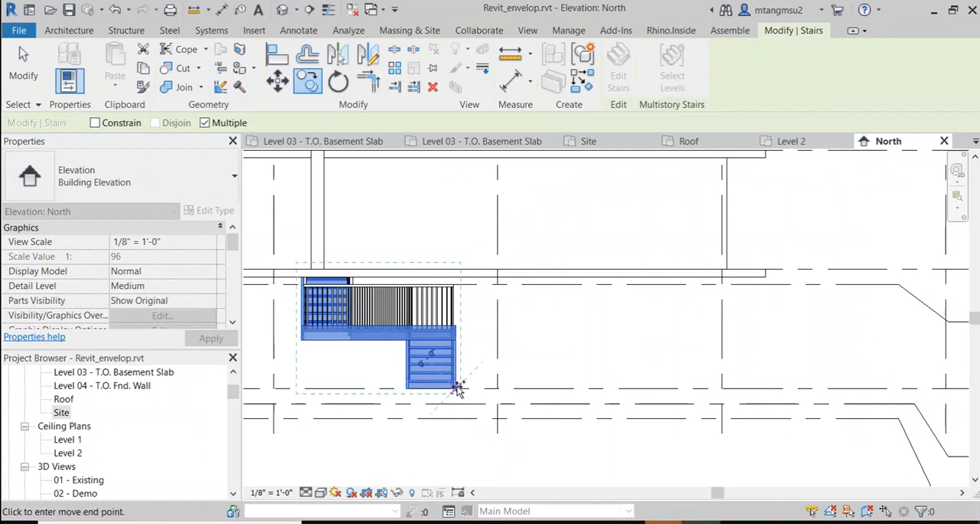
click(455, 269)
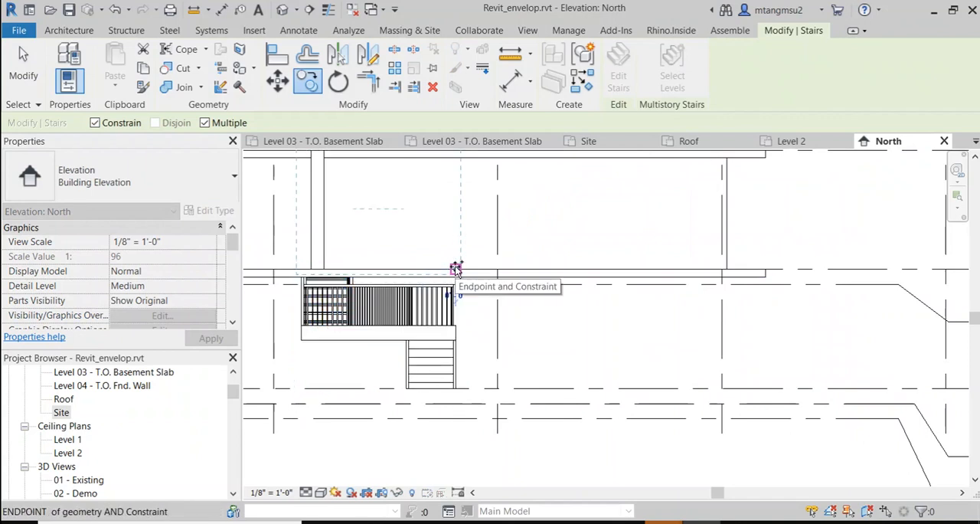
scroll(444, 228, down, 2)
middle_drag(444, 227, 513, 337)
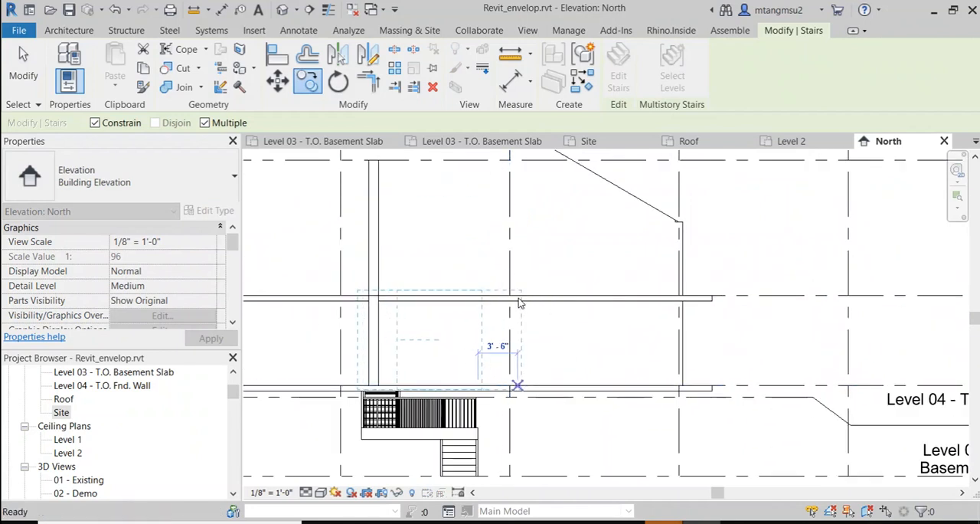
Step: Place the stair copy at Level 1 and try to array it vertically with 2 items from the slab line
click(517, 302)
key(a)
key(r)
scroll(496, 292, up, 1)
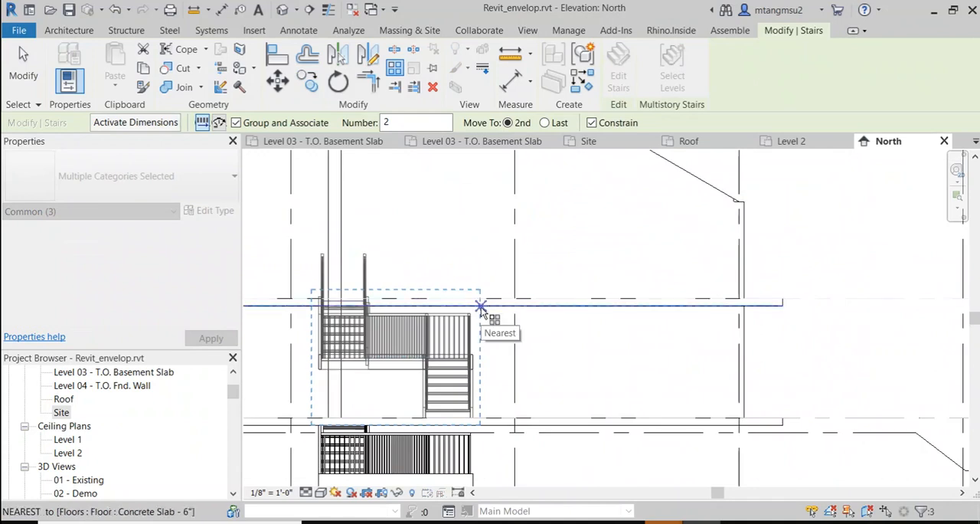
click(480, 306)
middle_drag(474, 212, 480, 346)
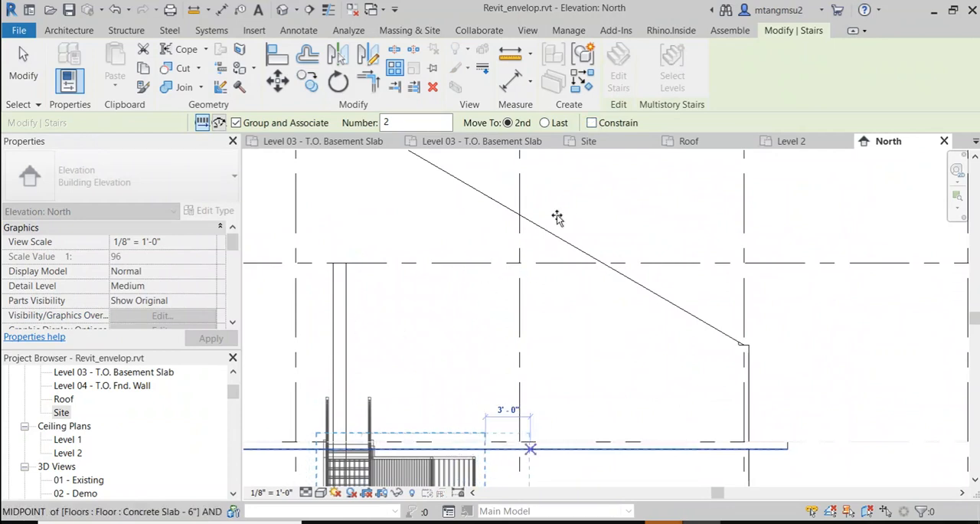
key(Escape)
scroll(470, 383, down, 2)
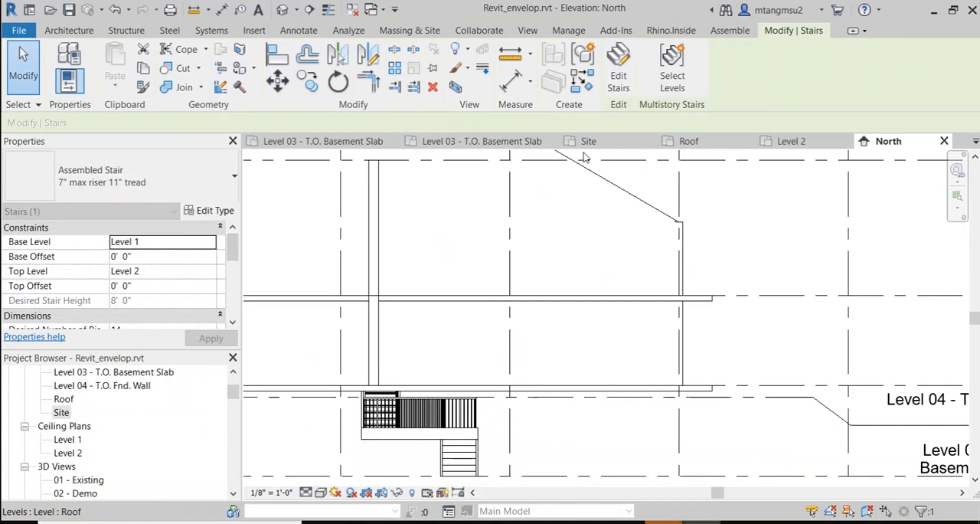
Step: Pick the basement stair's railing in the North elevation and open the default 3D view around the stairs
click(471, 417)
middle_drag(526, 314, 535, 158)
scroll(488, 274, down, 1)
middle_drag(504, 271, 484, 359)
scroll(469, 347, up, 1)
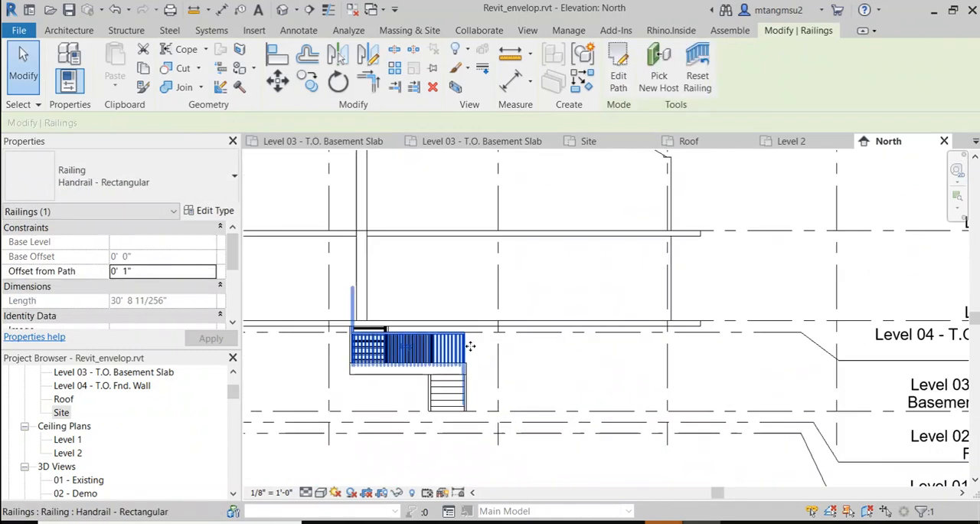
click(282, 9)
scroll(709, 281, up, 2)
scroll(708, 281, up, 5)
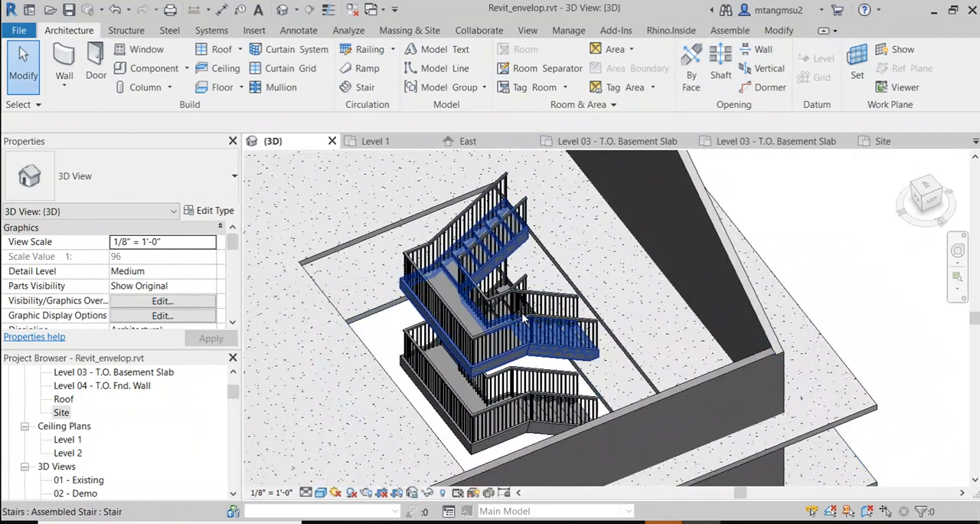
Step: Delete the copied upper stair together with its railing, keeping the original basement stair
click(522, 315)
key(Escape)
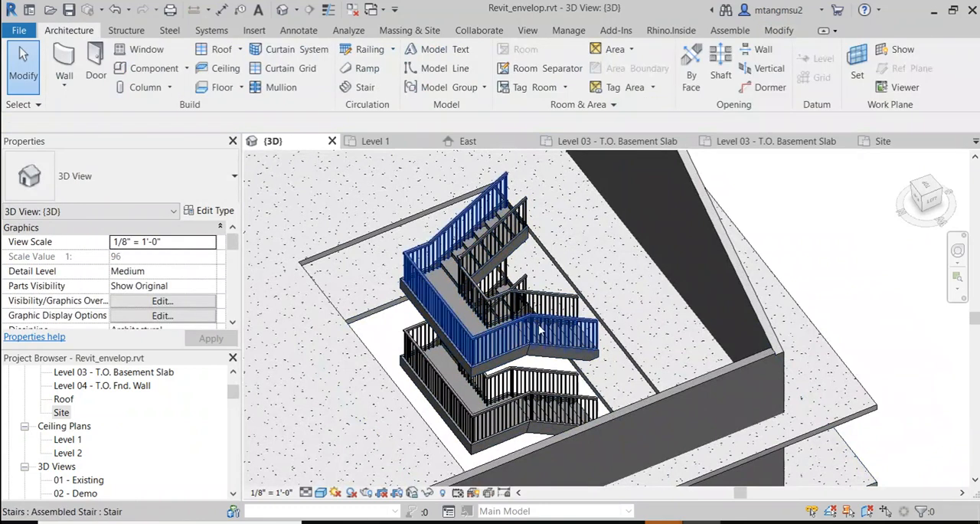
click(550, 323)
key(Delete)
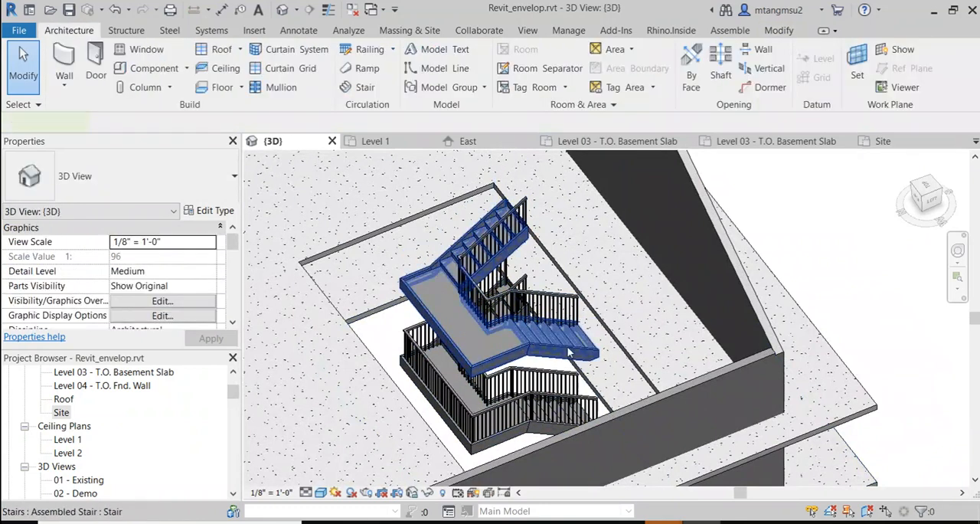
click(567, 348)
key(Delete)
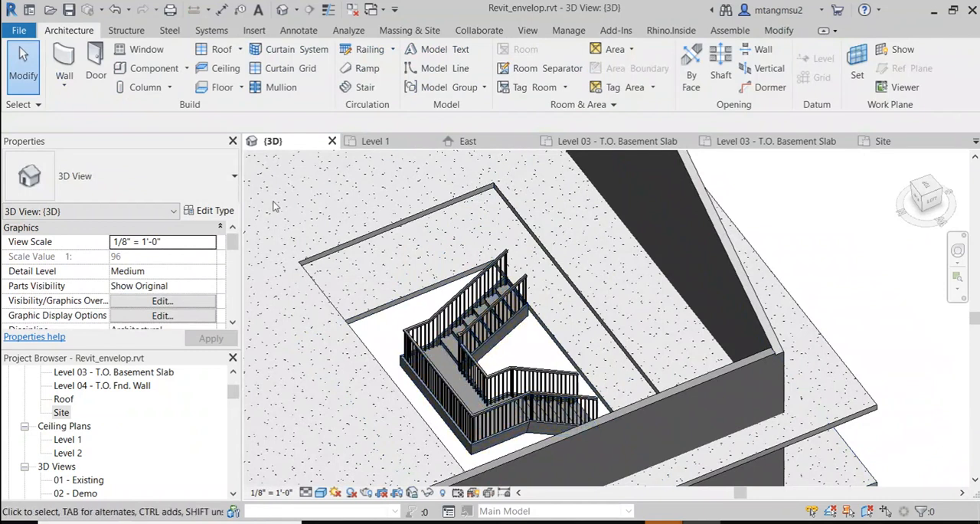
Step: Open the South elevation and examine where the stairs sit relative to the floor slabs and grids
scroll(79, 421, down, 5)
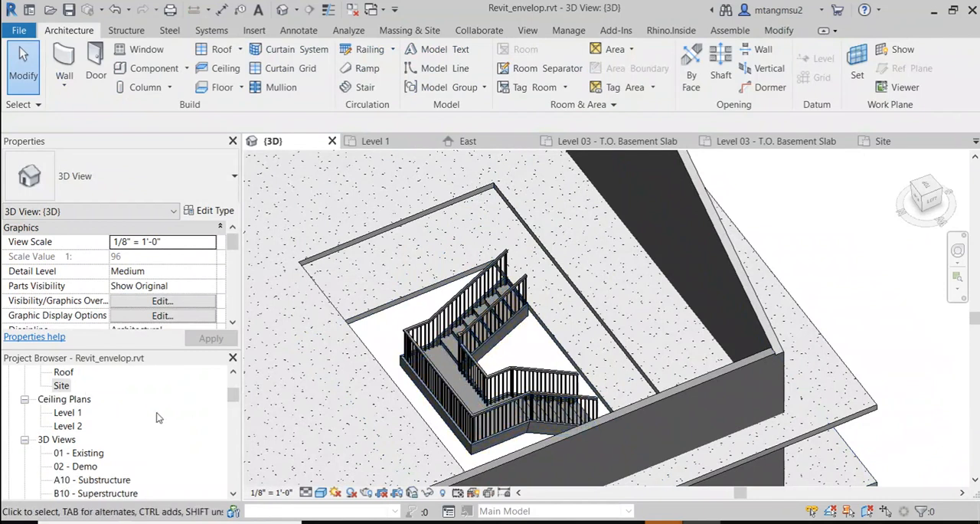
click(66, 428)
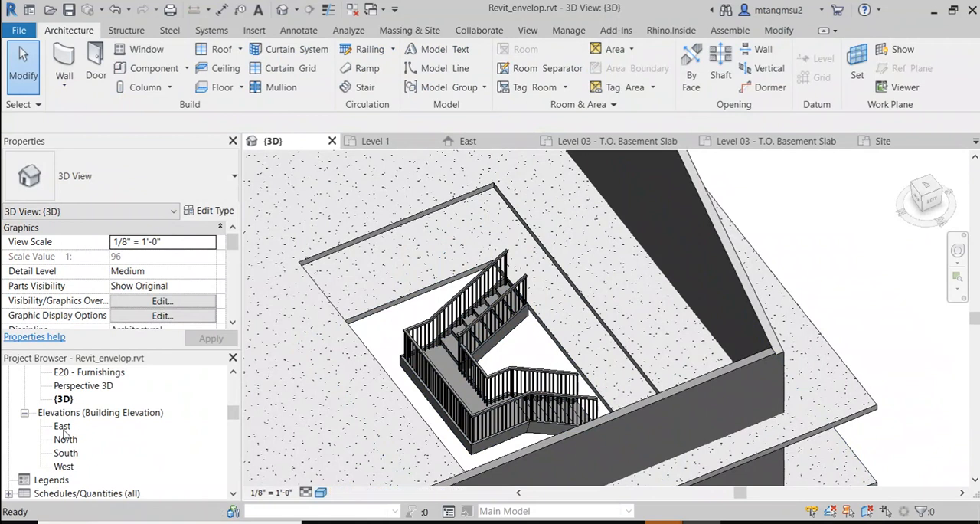
double_click(68, 453)
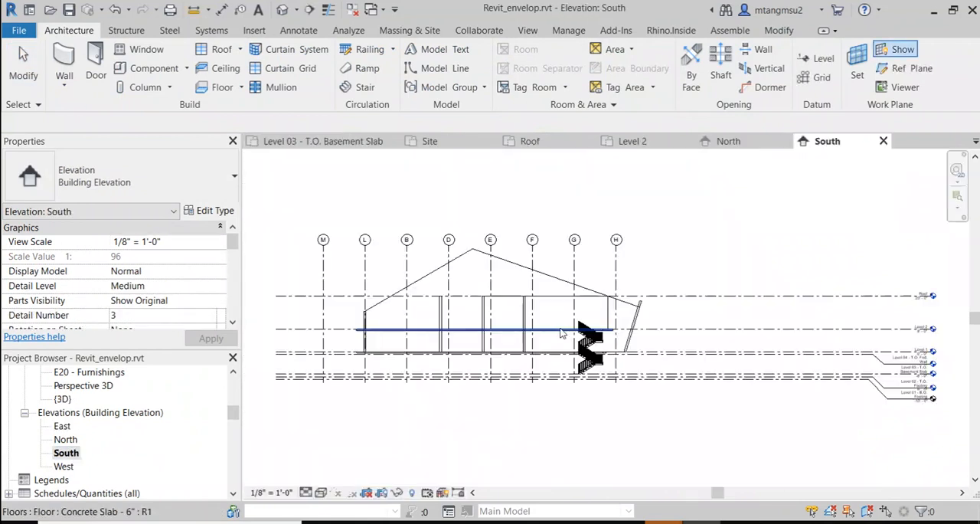
scroll(469, 357, down, 1)
middle_drag(487, 325, 460, 312)
scroll(523, 328, up, 2)
scroll(432, 347, up, 2)
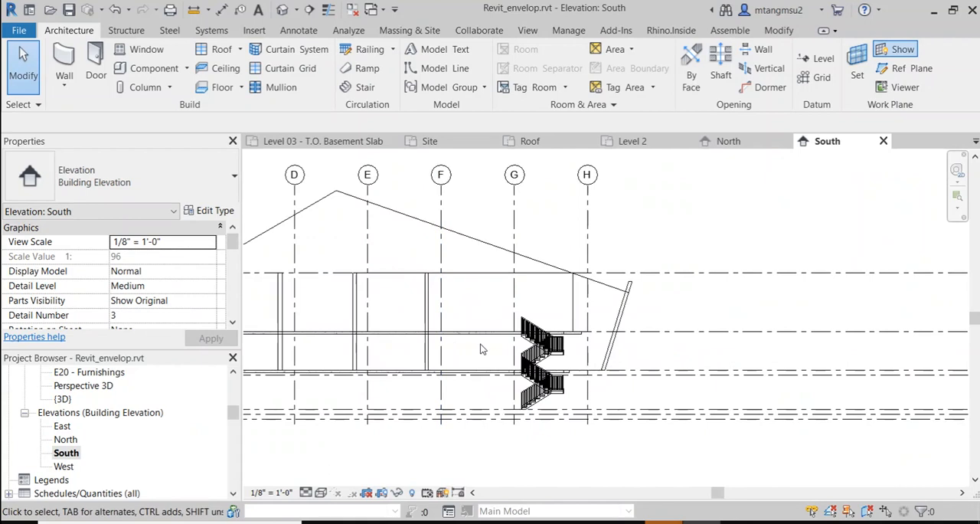
scroll(455, 346, down, 5)
scroll(407, 324, up, 2)
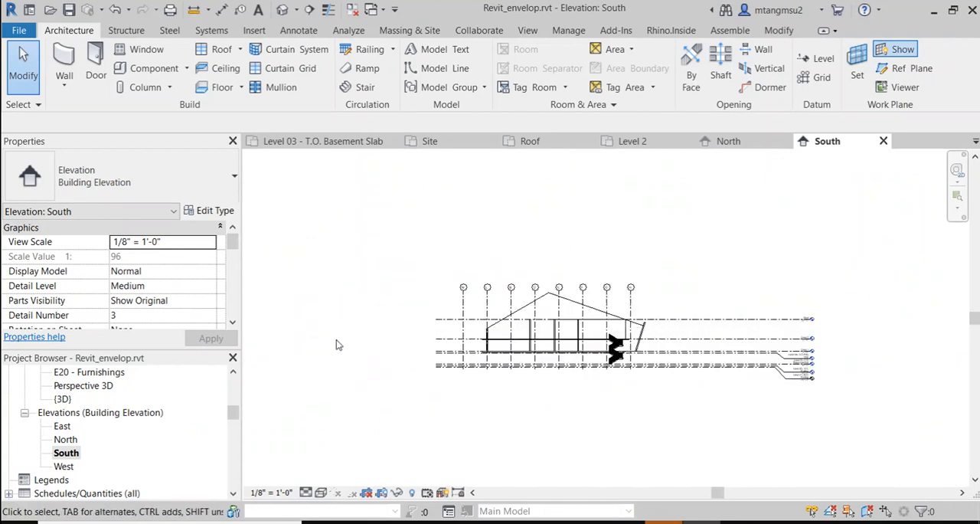
Step: Open the Site floor plan and locate the South elevation marker 102 inside the building near grid H
drag(235, 416, 235, 385)
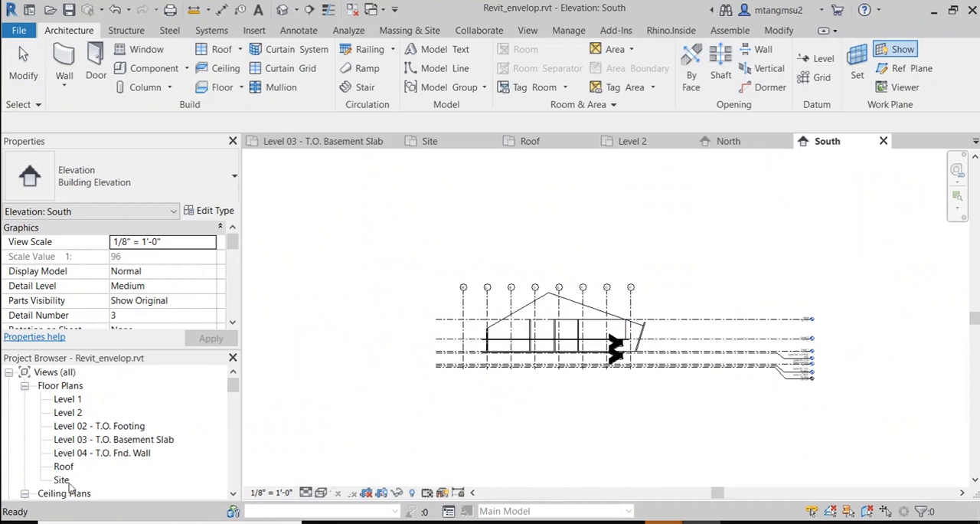
double_click(68, 483)
scroll(518, 370, down, 4)
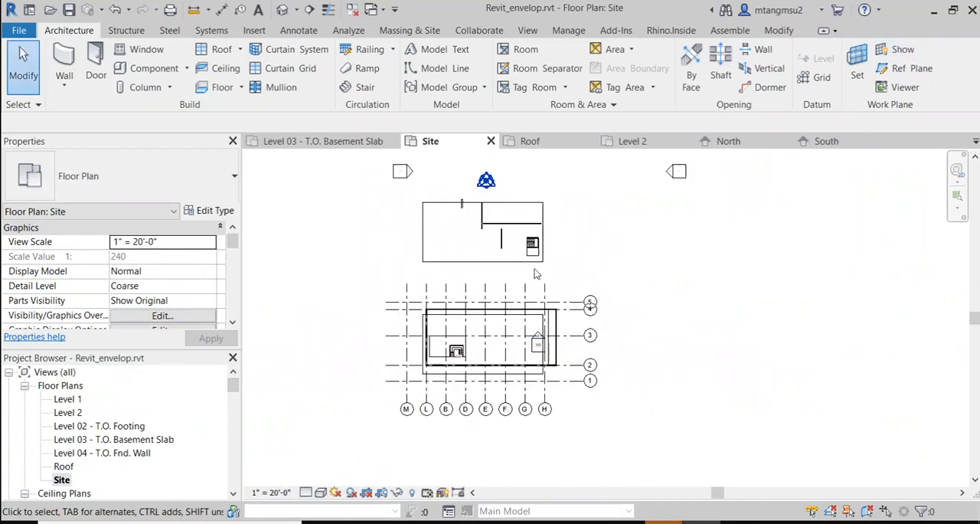
scroll(494, 229, up, 3)
scroll(521, 329, down, 3)
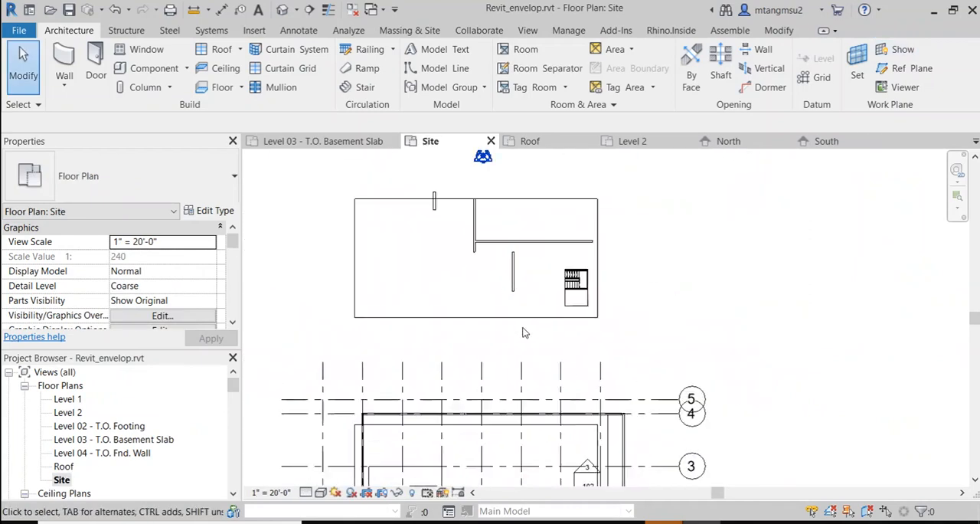
scroll(515, 378, up, 4)
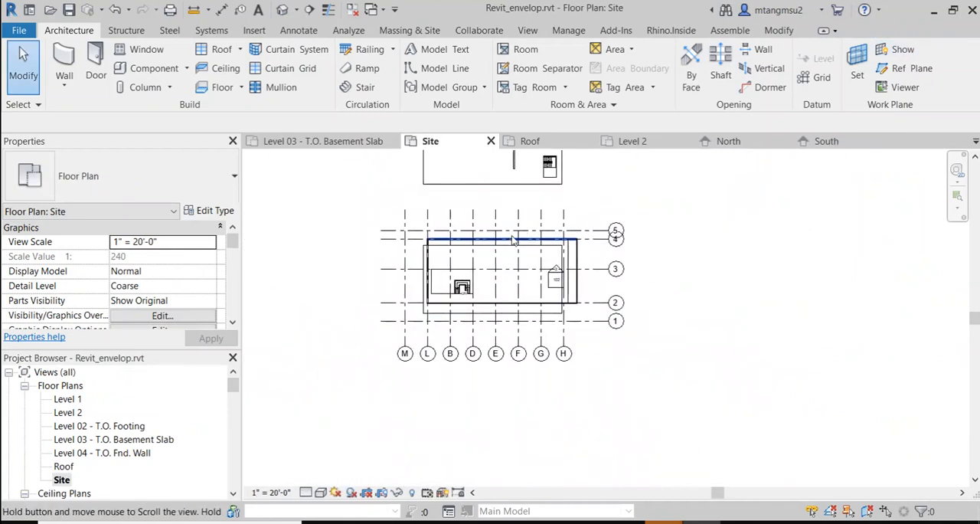
Step: Try to select the South elevation marker 102 by picking its square, arrow and edges over the Level 2 floor slab
click(563, 261)
scroll(562, 261, up, 2)
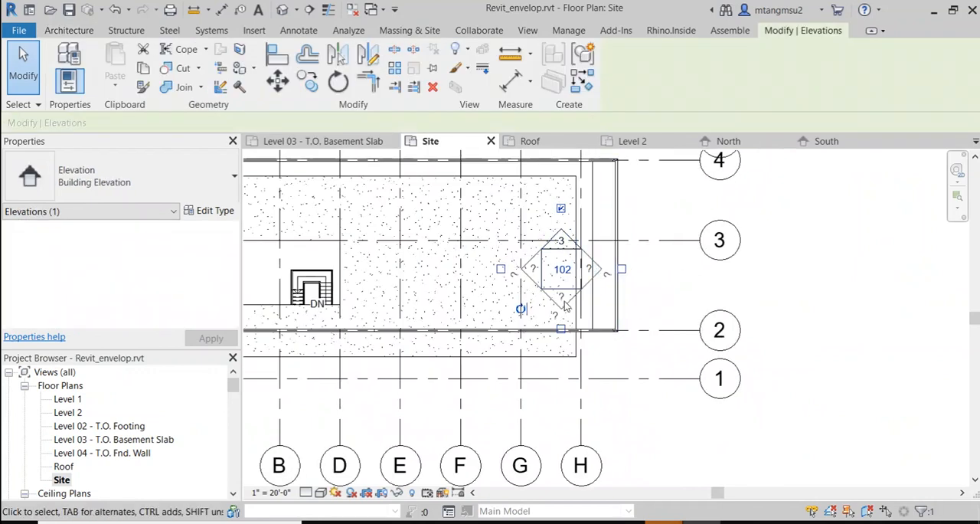
scroll(563, 298, up, 3)
click(728, 284)
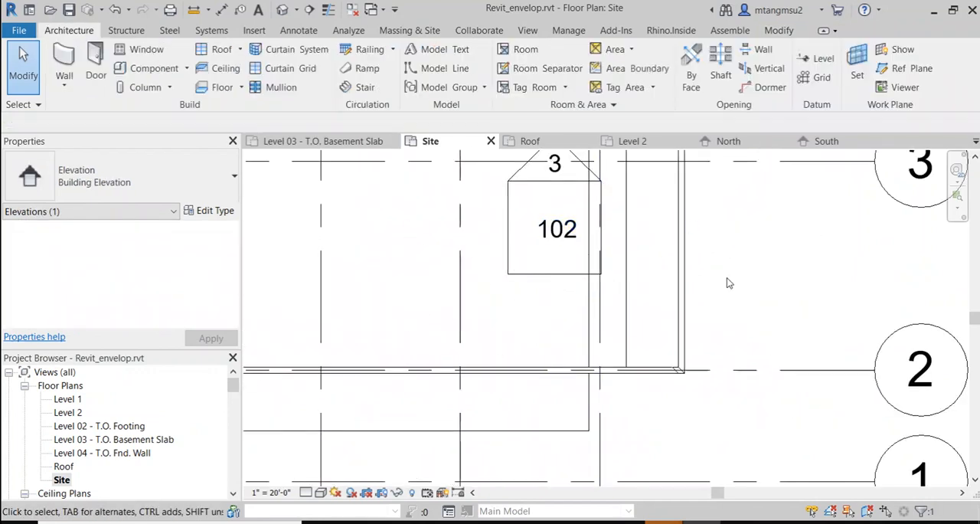
click(600, 179)
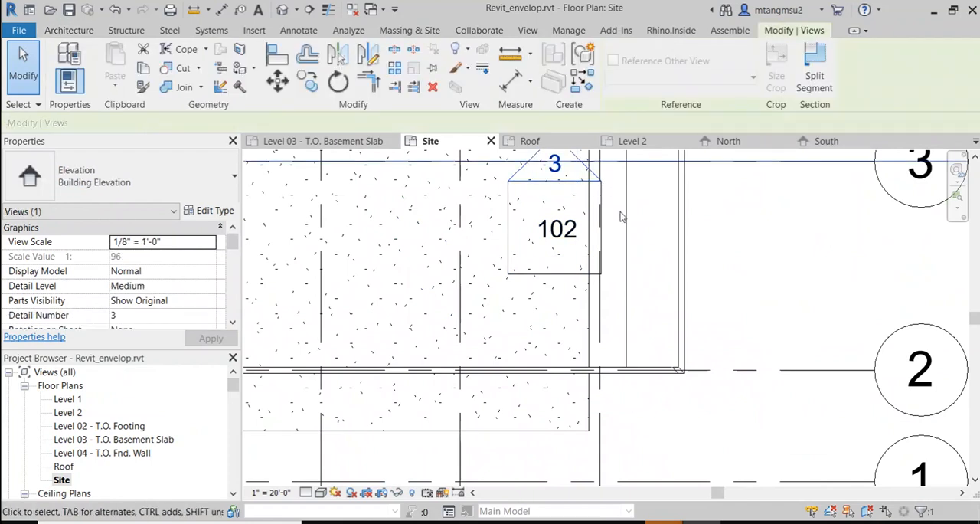
click(584, 270)
click(610, 277)
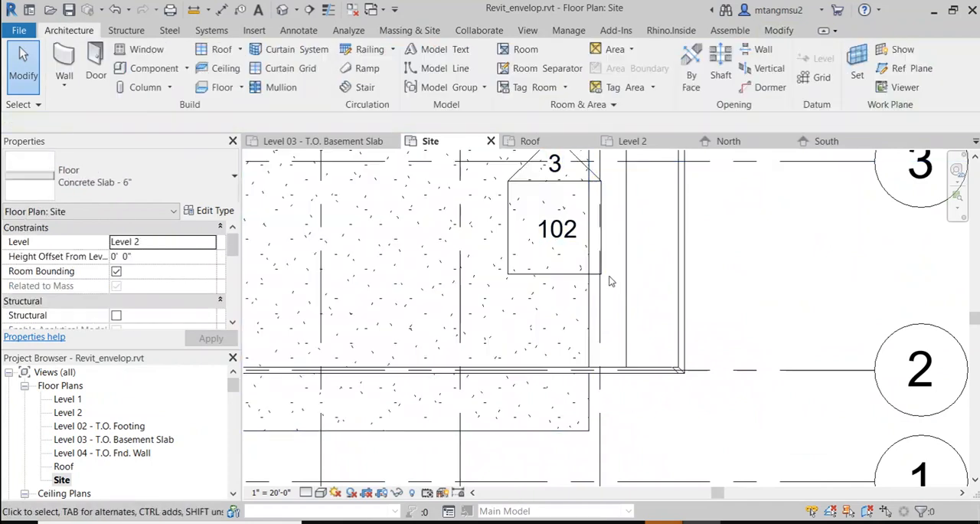
click(596, 276)
scroll(605, 276, down, 5)
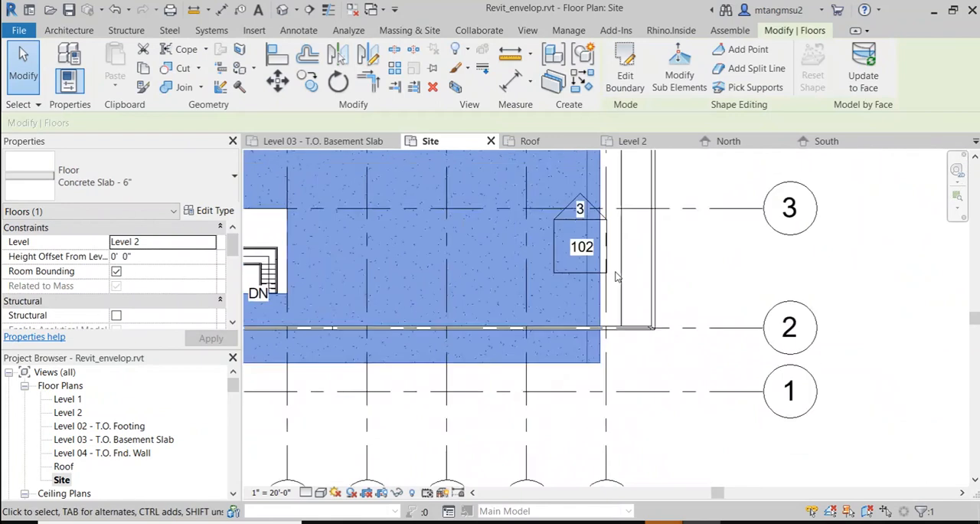
click(655, 193)
scroll(620, 260, up, 5)
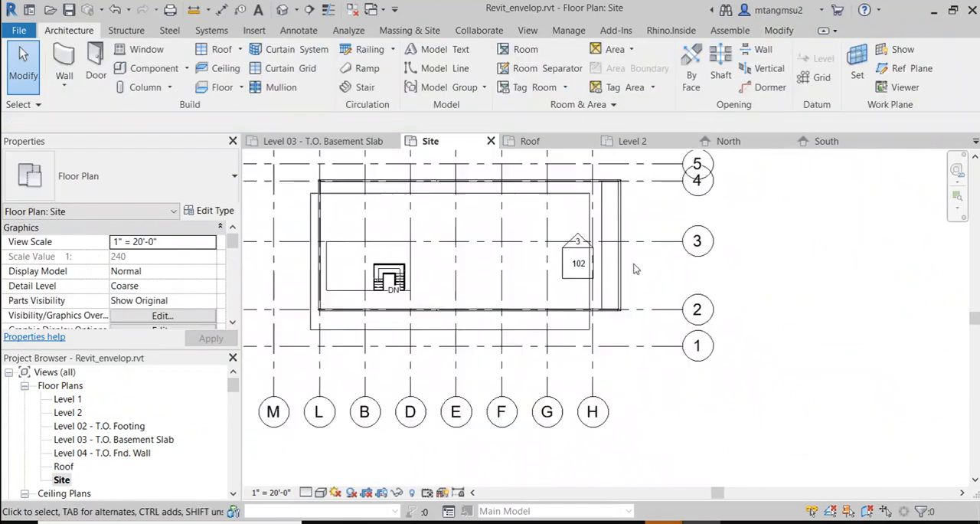
Step: Select the elements around marker 102 and filter the selection to Elevations only, excluding Floors, Grids and Walls
click(531, 310)
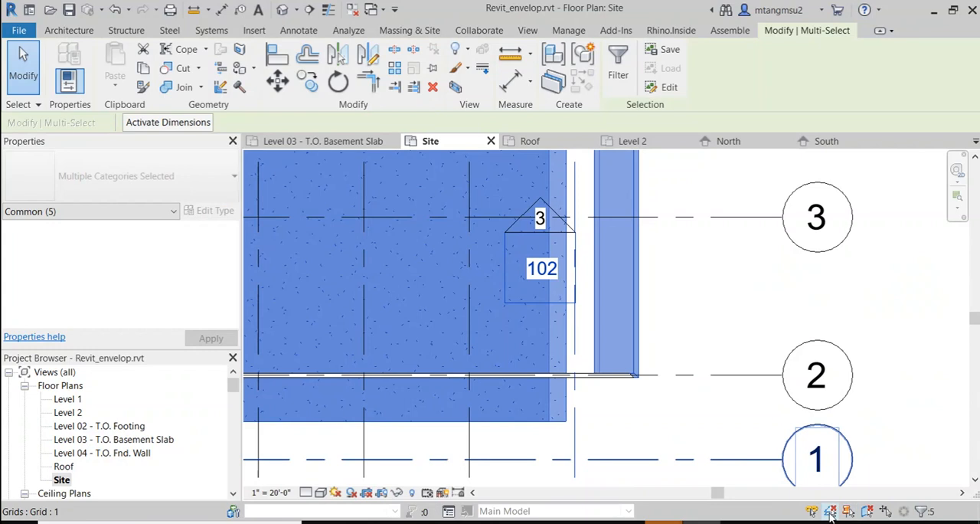
click(931, 512)
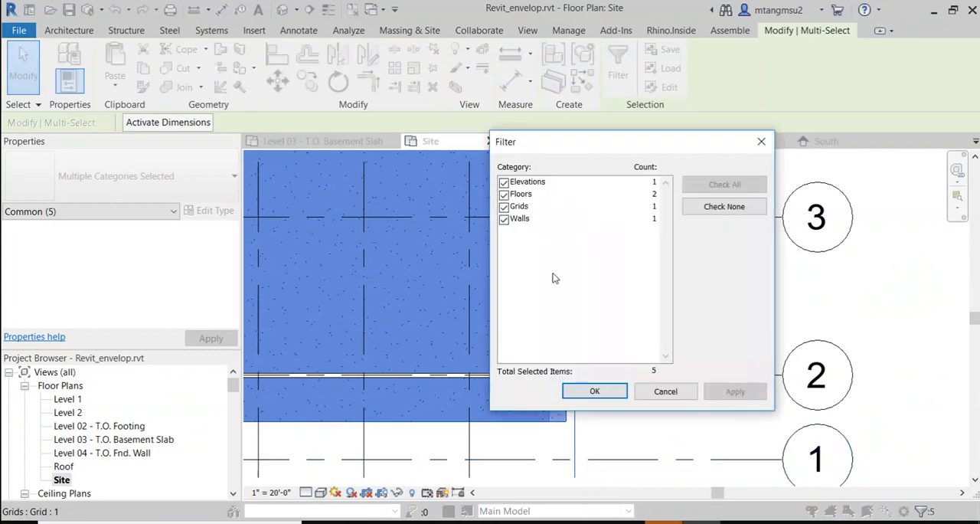
click(504, 194)
click(504, 218)
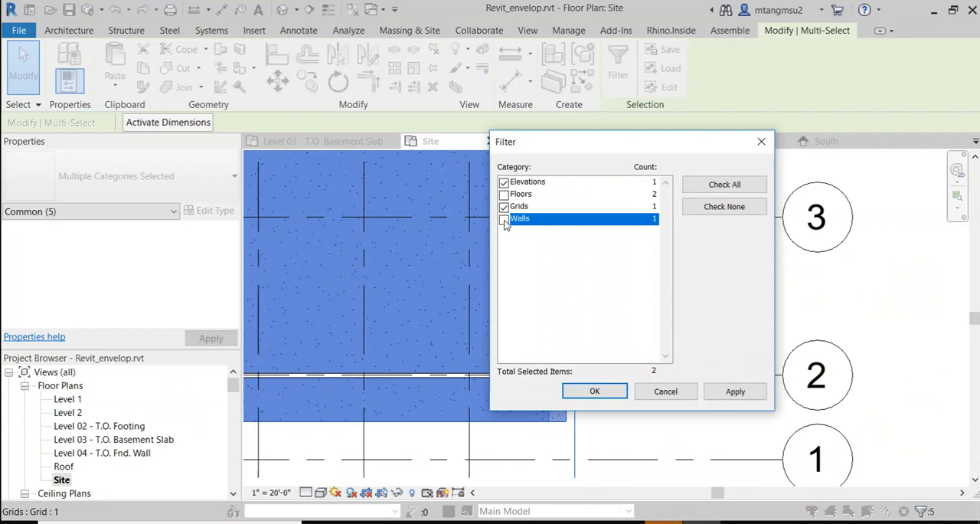
click(504, 207)
click(718, 391)
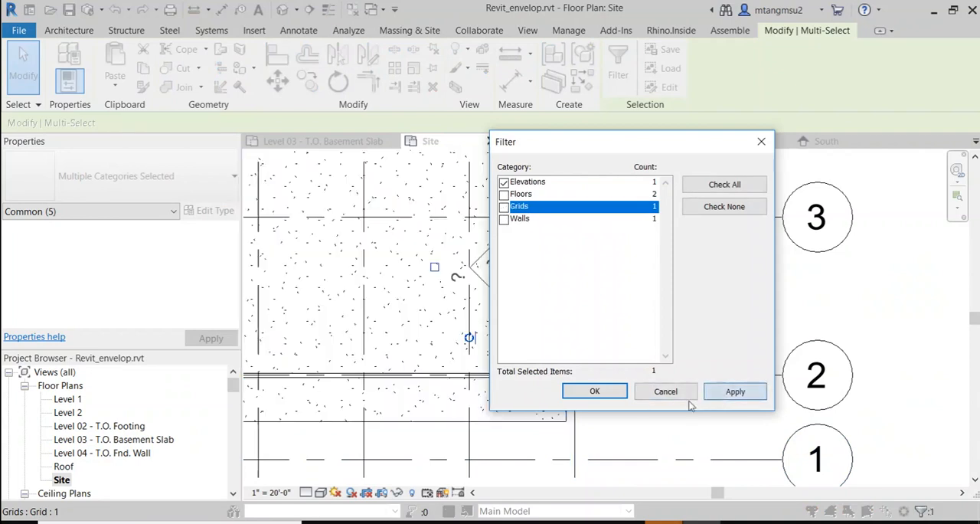
click(598, 396)
scroll(549, 284, down, 4)
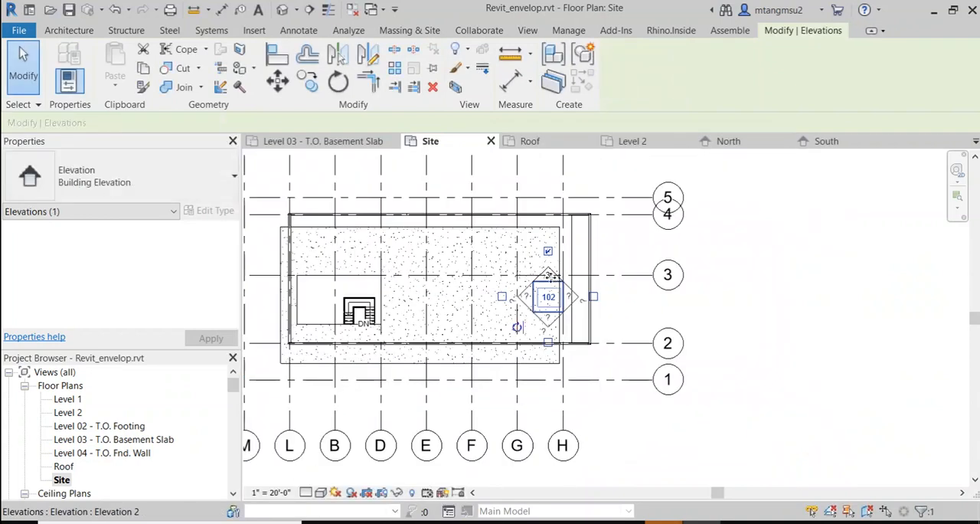
Step: Move the South elevation marker 102 out of the building to a spot well below the G and H grid bubbles
drag(549, 276, 556, 468)
drag(543, 518, 539, 477)
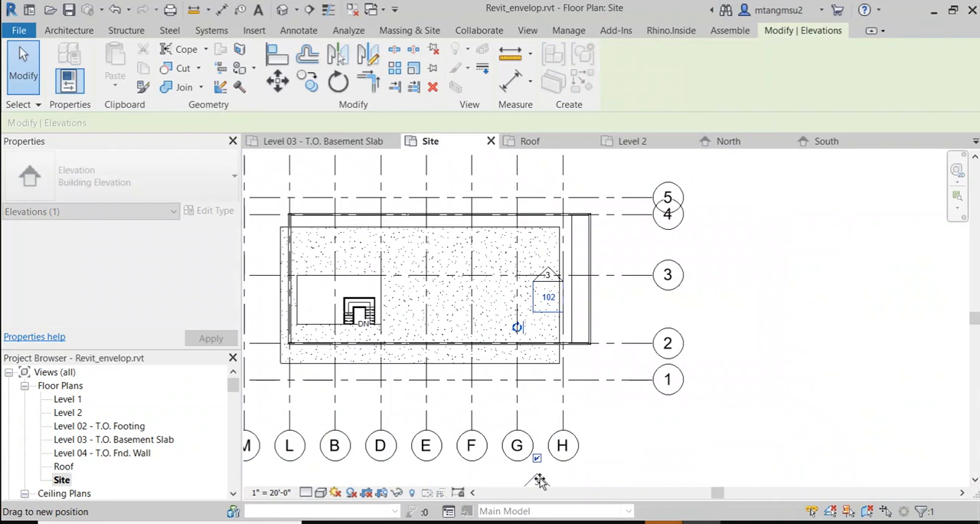
scroll(540, 477, down, 3)
middle_drag(683, 361, 665, 234)
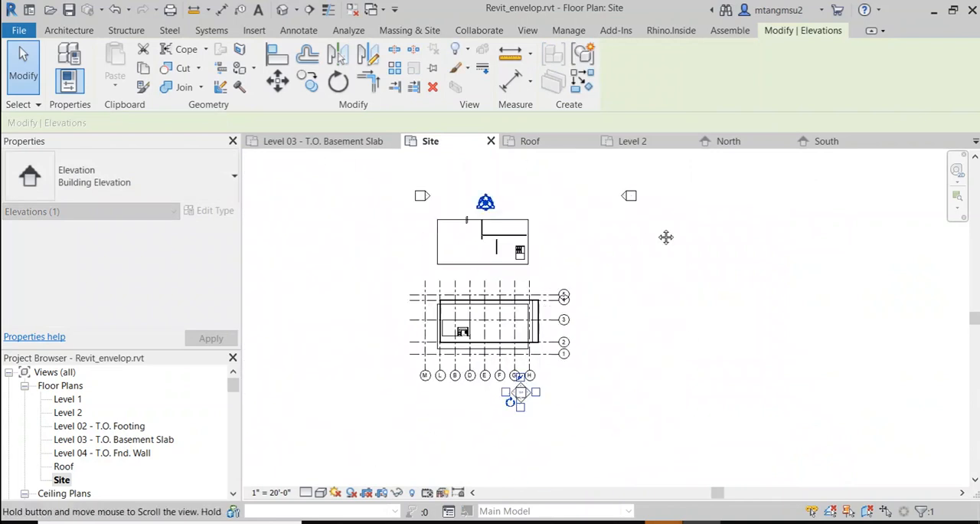
scroll(467, 254, up, 4)
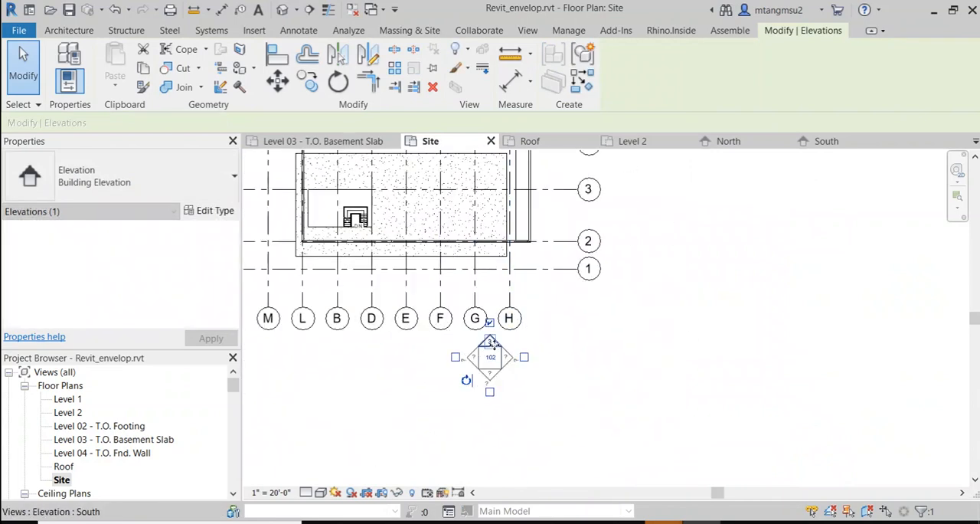
drag(499, 349, 502, 454)
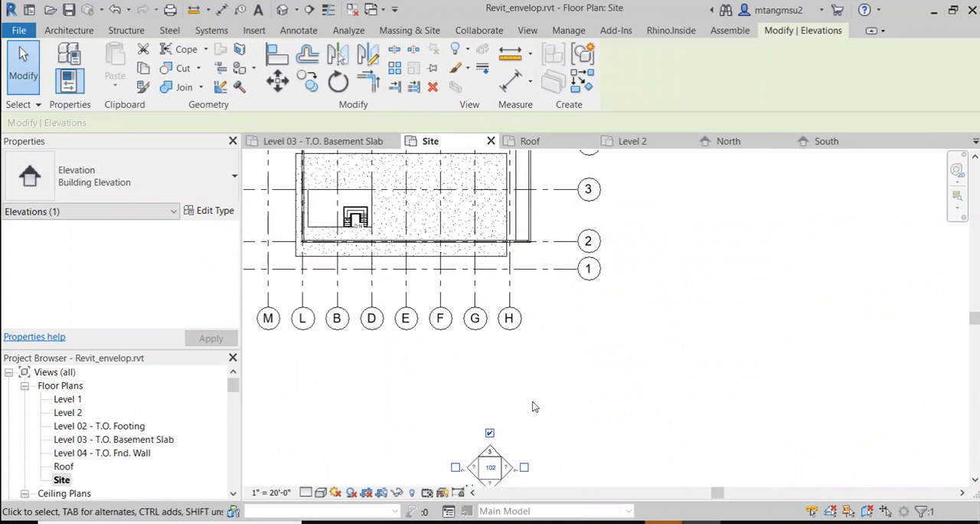
key(Escape)
middle_drag(580, 368, 656, 259)
Step: Open the South elevation view and set its visual style to Wireframe
scroll(84, 460, down, 4)
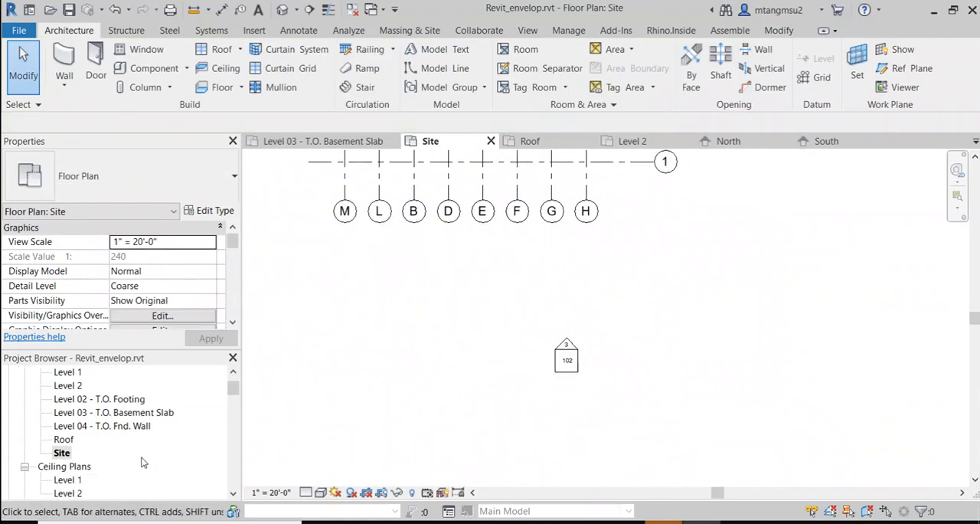
scroll(101, 458, up, 2)
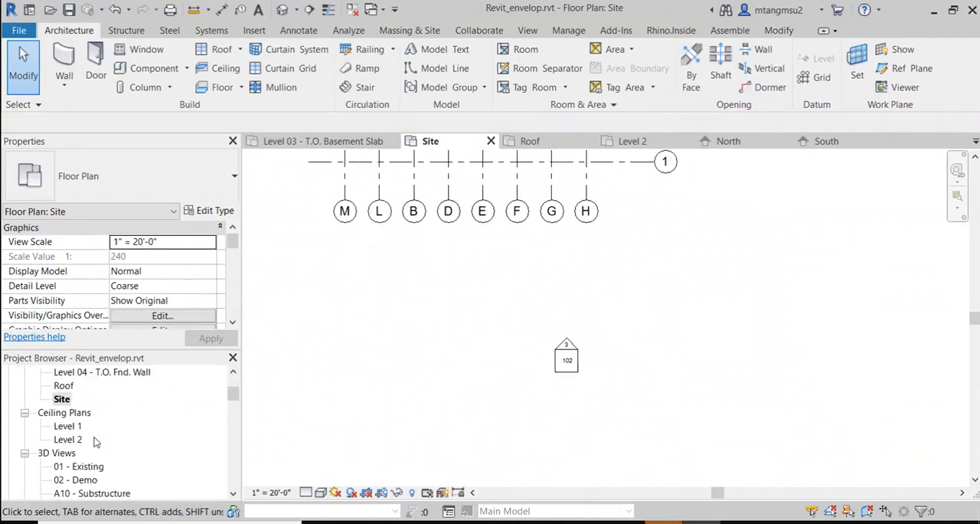
scroll(96, 448, down, 5)
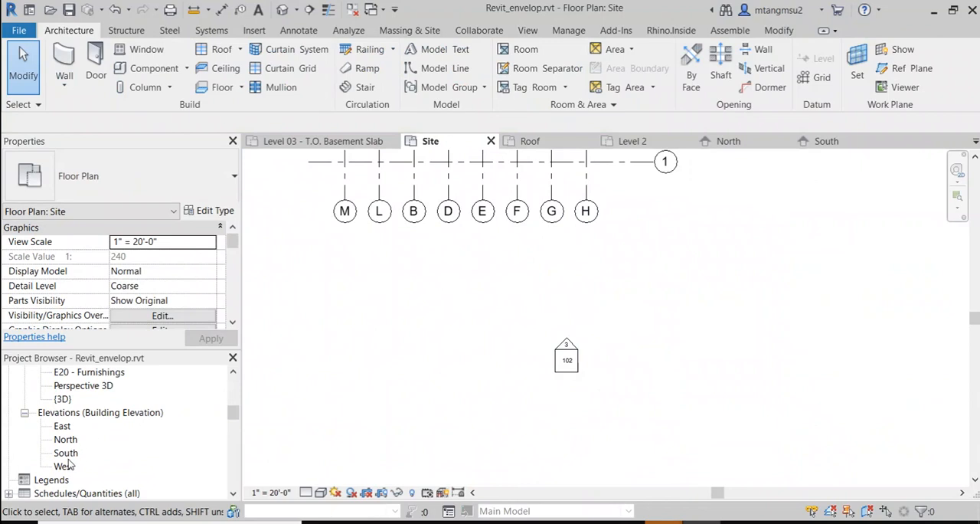
double_click(66, 453)
scroll(725, 305, down, 4)
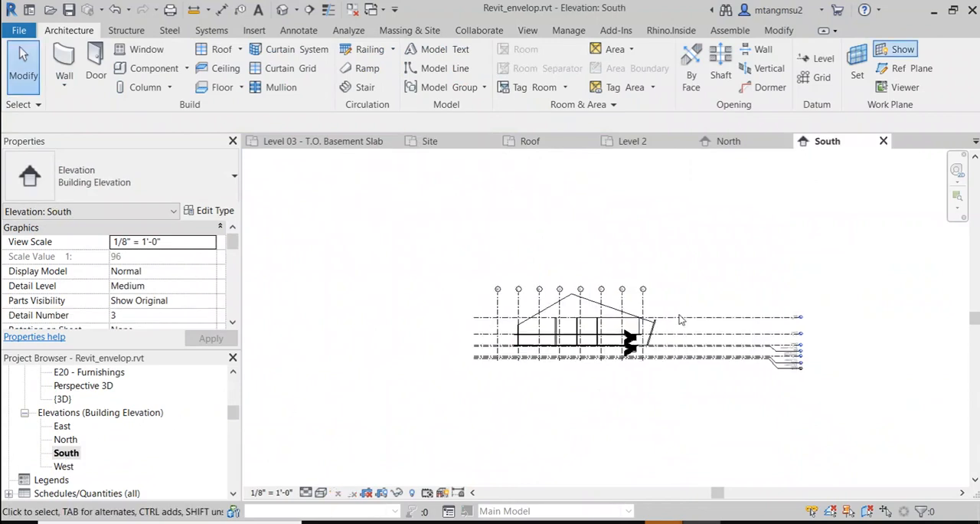
scroll(607, 317, up, 4)
click(322, 494)
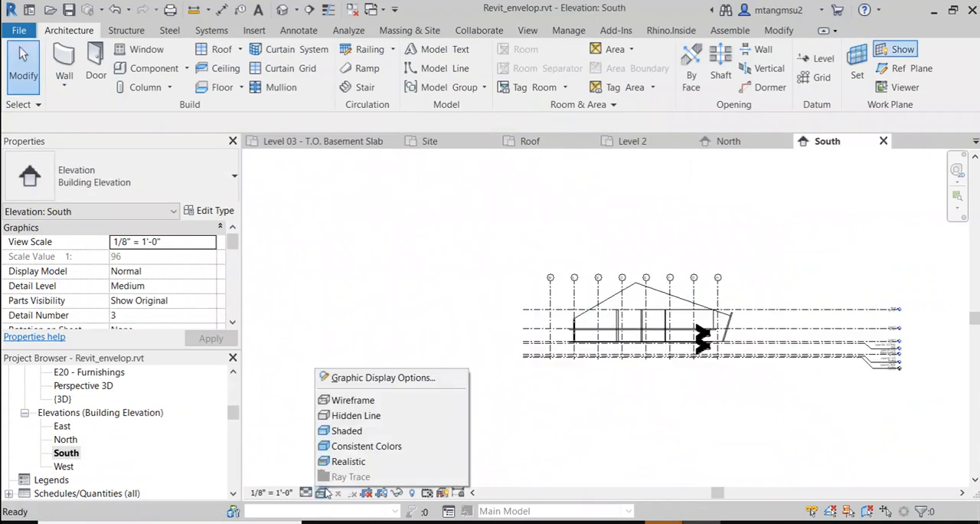
click(349, 399)
Step: Inspect the stacked stairs between grids G and H in the South elevation, selecting the upper stair's railing
scroll(749, 375, down, 2)
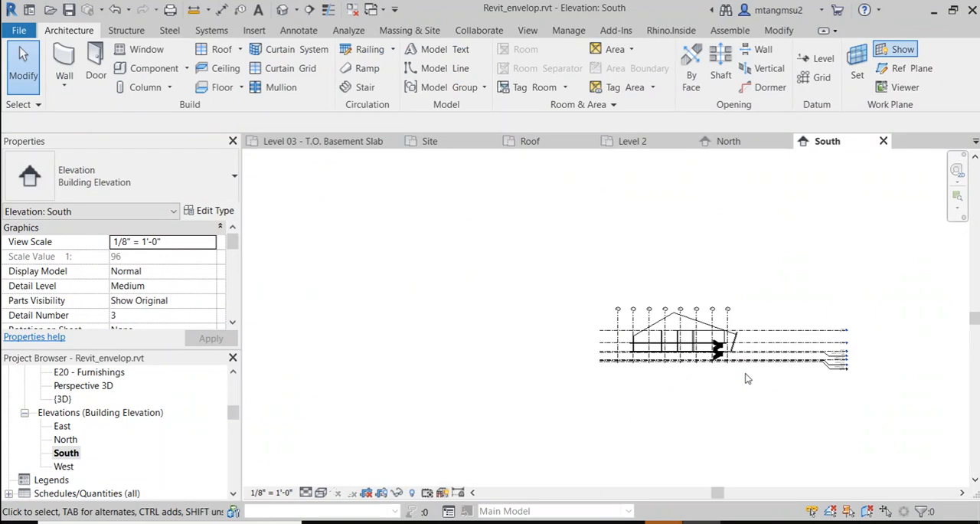
middle_drag(893, 342, 753, 310)
scroll(615, 371, down, 4)
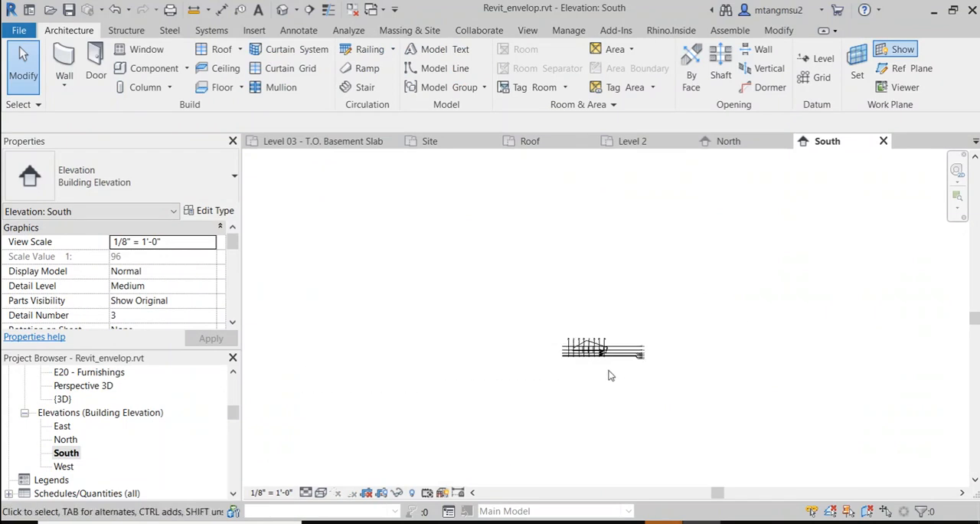
scroll(601, 366, up, 3)
scroll(579, 364, up, 7)
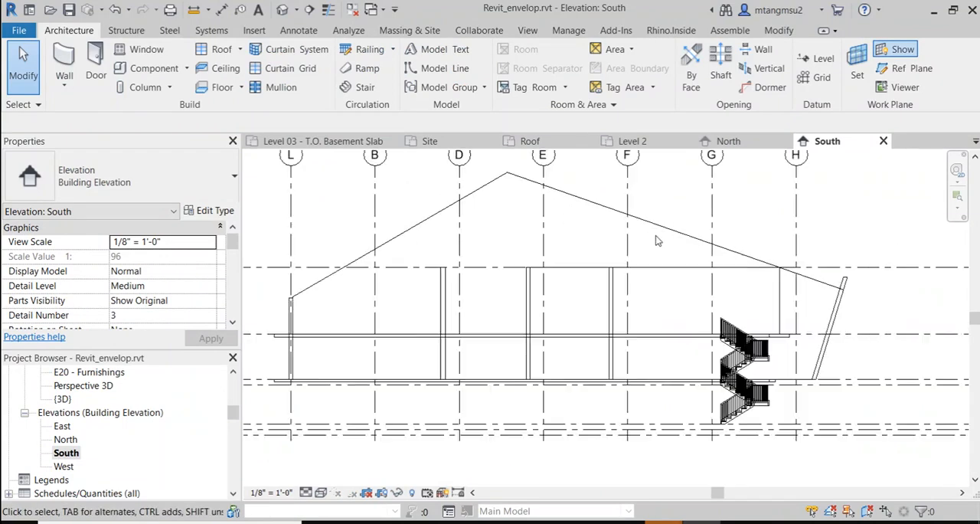
scroll(735, 358, up, 2)
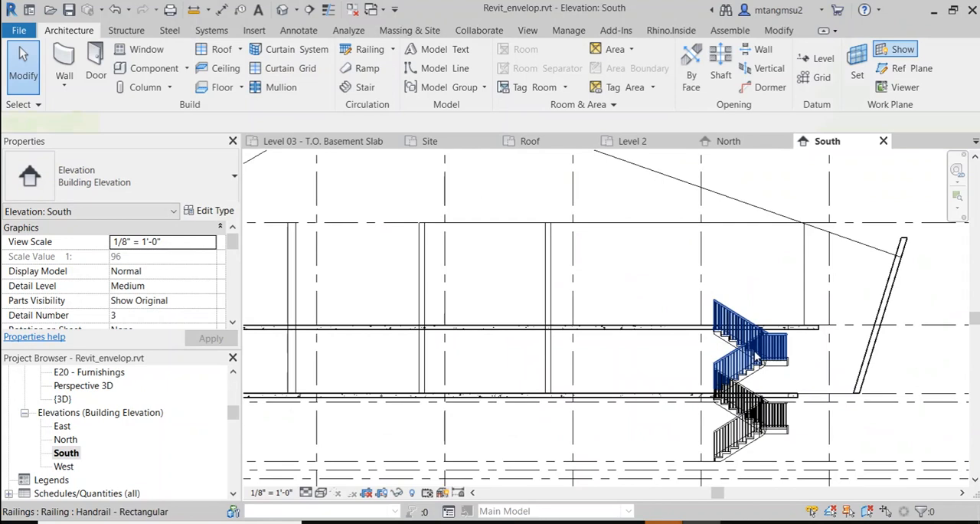
click(756, 357)
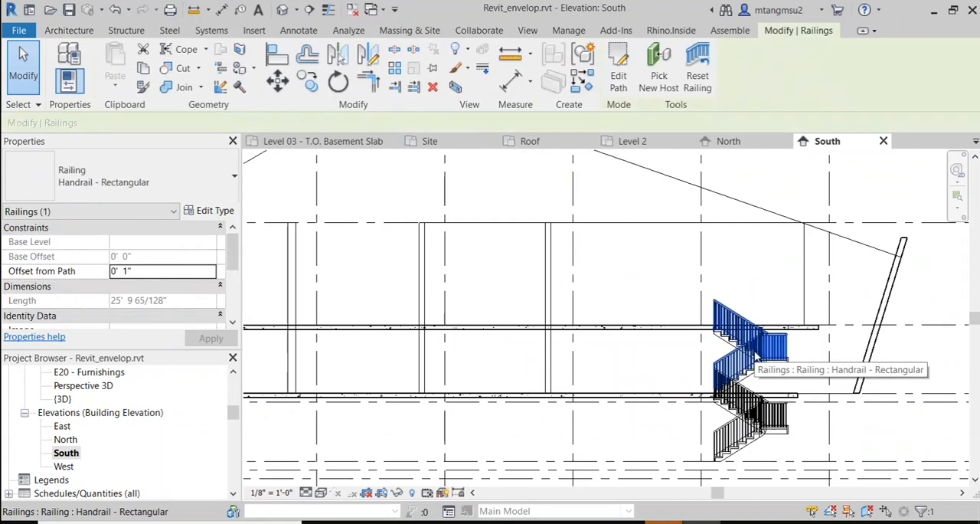
Step: In the default 3D view, delete the second building with its slabs, walls and stair that stands beside the tall-walled envelope
click(282, 9)
click(511, 320)
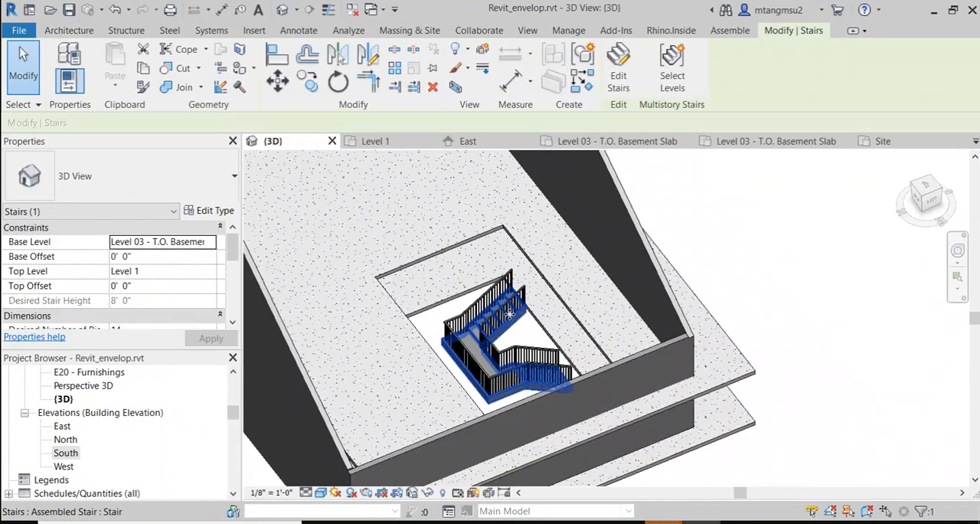
scroll(510, 318, down, 8)
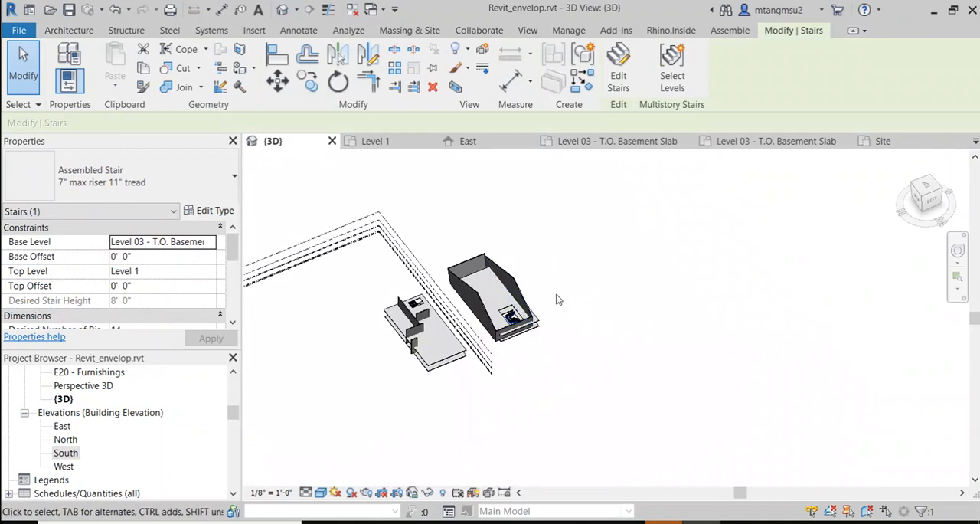
shift+middle_drag(556, 295, 505, 367)
drag(385, 222, 464, 352)
key(Delete)
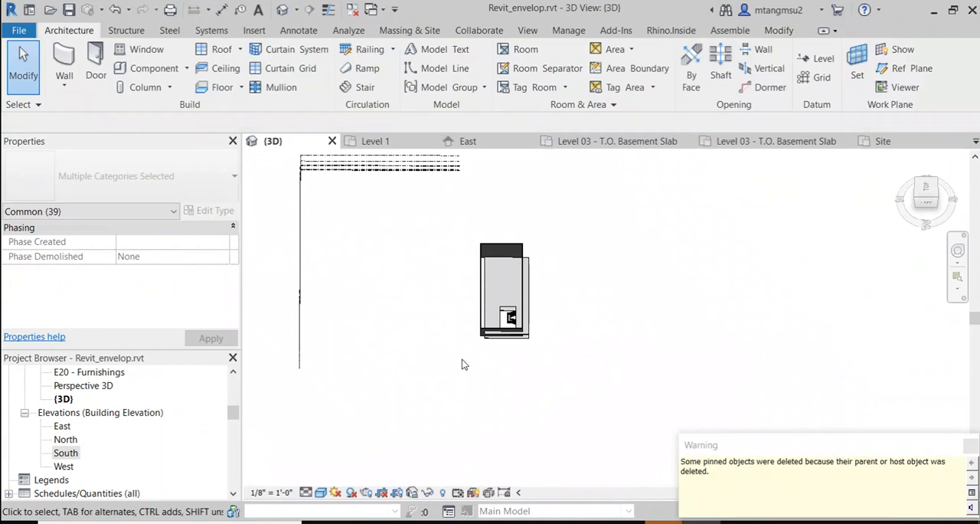
Step: Move the whole remaining building to the deleted building's former area near the level lines, removing the constraints that block the move
drag(471, 209, 559, 328)
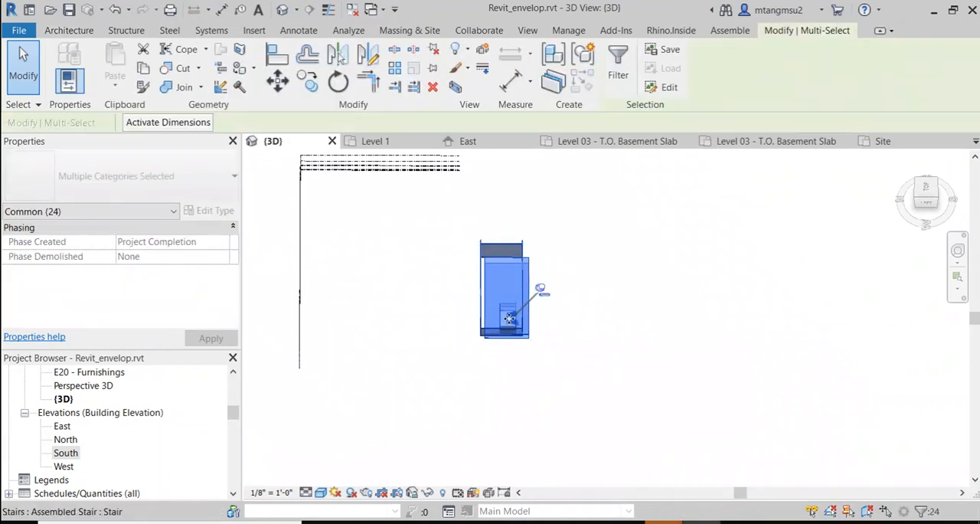
drag(379, 258, 377, 257)
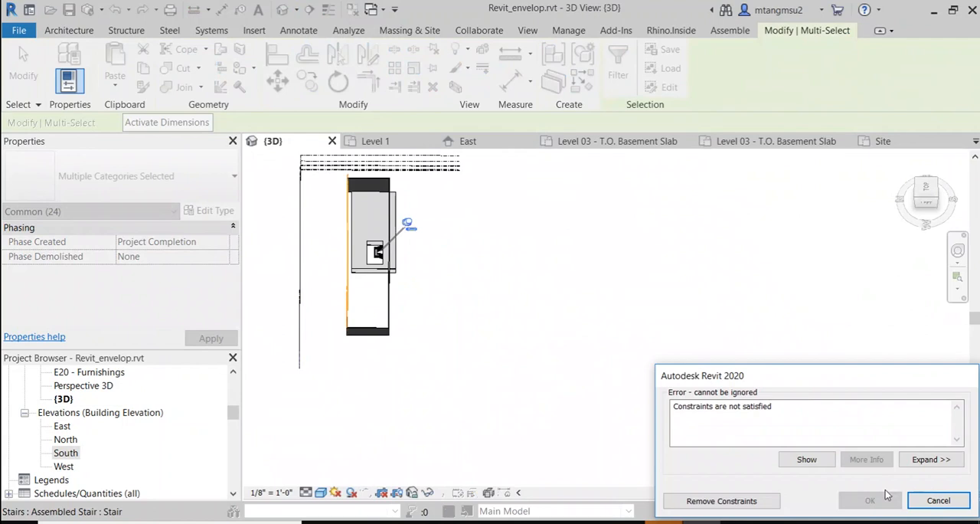
click(710, 502)
click(418, 225)
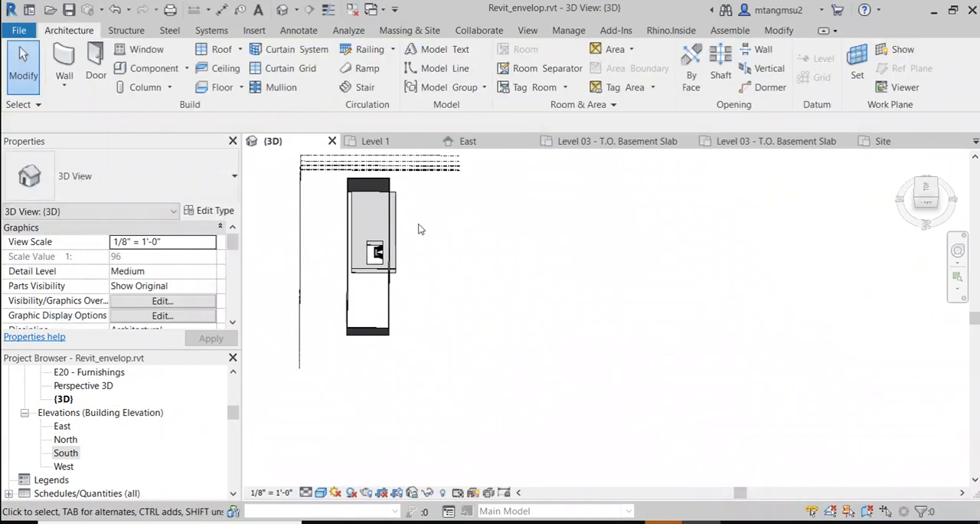
middle_drag(418, 226, 452, 321)
scroll(452, 321, up, 2)
shift+middle_drag(541, 396, 430, 313)
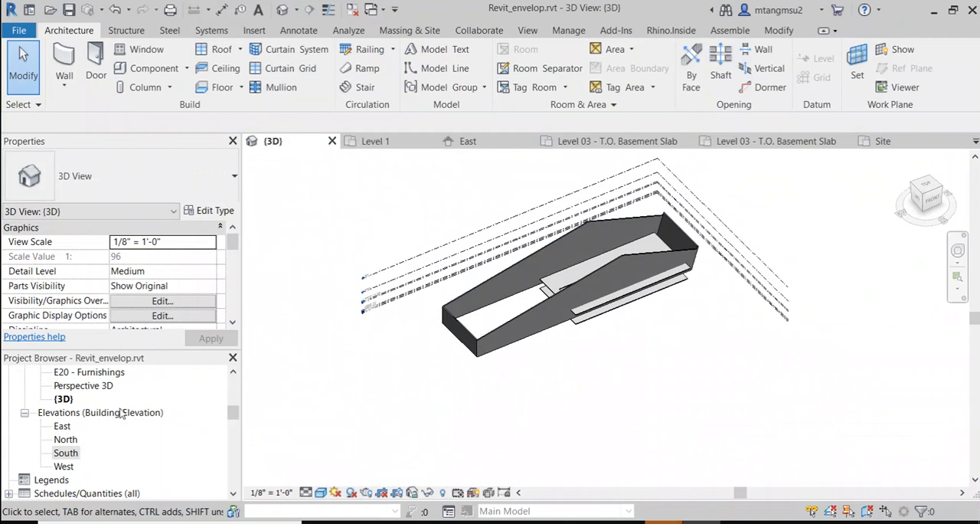
Step: Reopen the South elevation and check the moved building against the grids and levels
double_click(77, 454)
scroll(586, 368, down, 4)
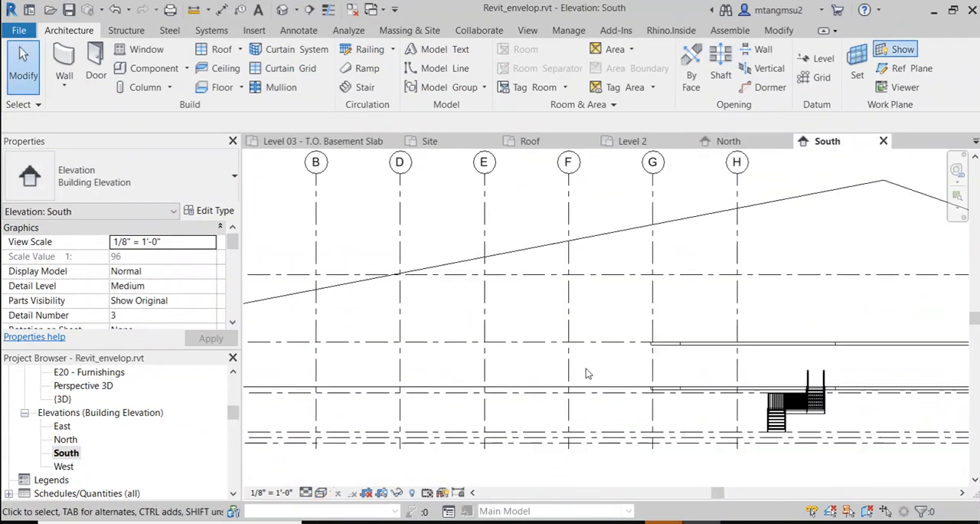
scroll(631, 362, down, 1)
middle_drag(685, 337, 600, 332)
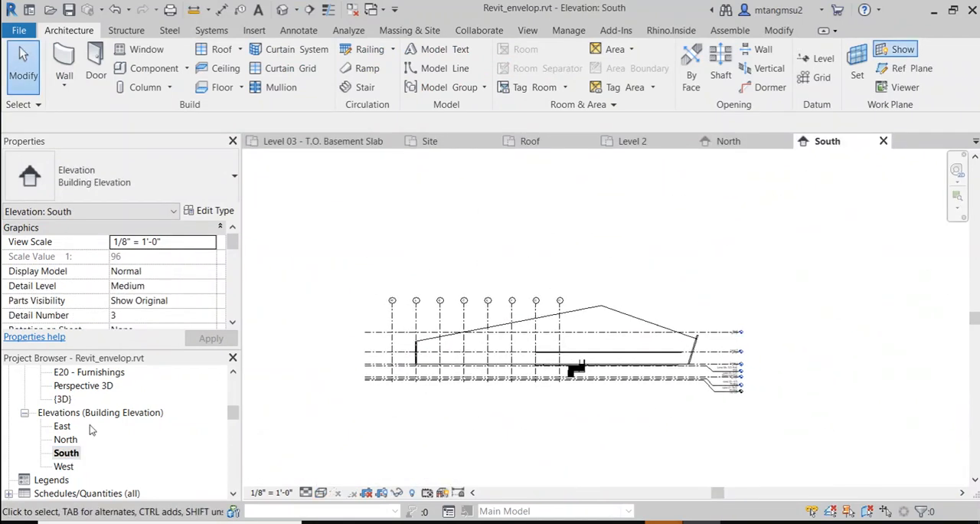
Step: In the Site floor plan, move the West and North elevation markers farther away from the building
scroll(153, 417, up, 2)
scroll(86, 395, up, 1)
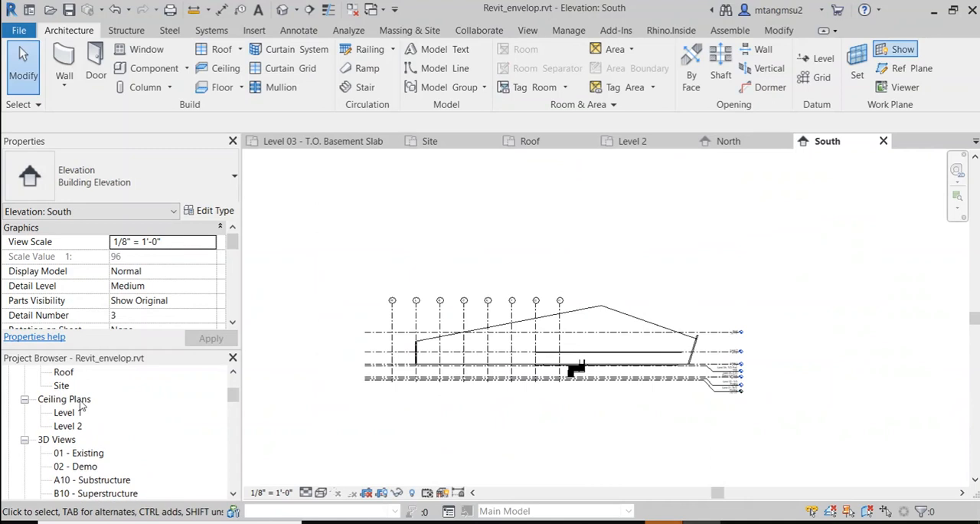
double_click(61, 385)
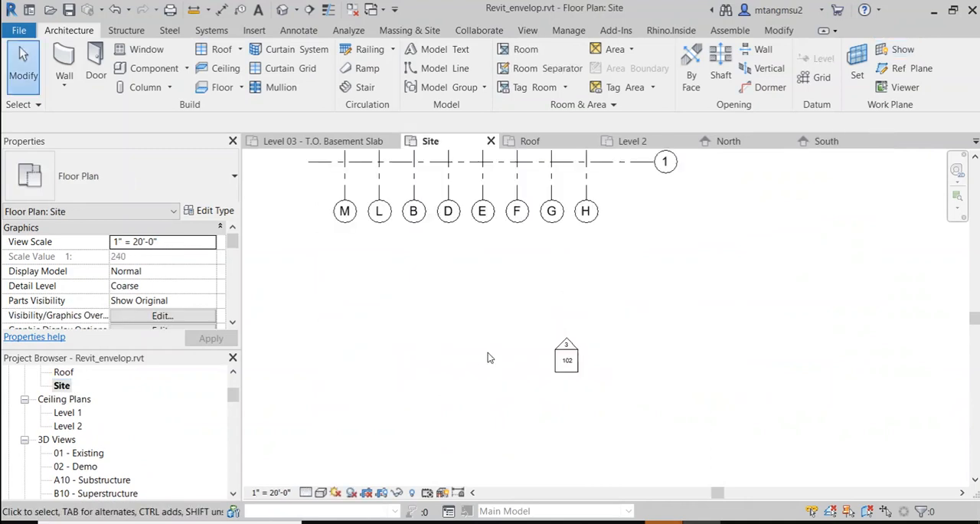
scroll(490, 355, down, 4)
scroll(498, 333, down, 4)
middle_drag(499, 315, 437, 327)
scroll(399, 257, up, 5)
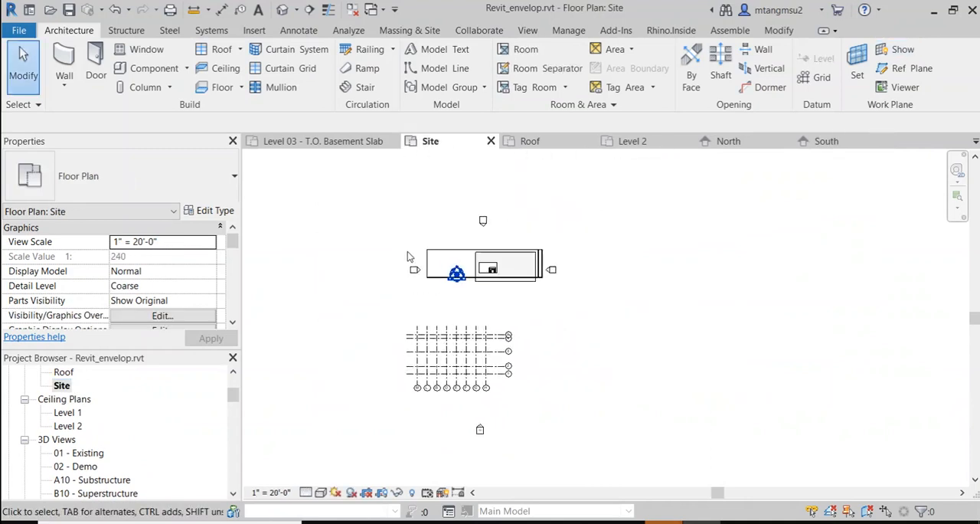
mouse_move(398, 238)
mouse_down()
mouse_move(430, 299)
mouse_move(317, 304)
mouse_move(279, 318)
mouse_up()
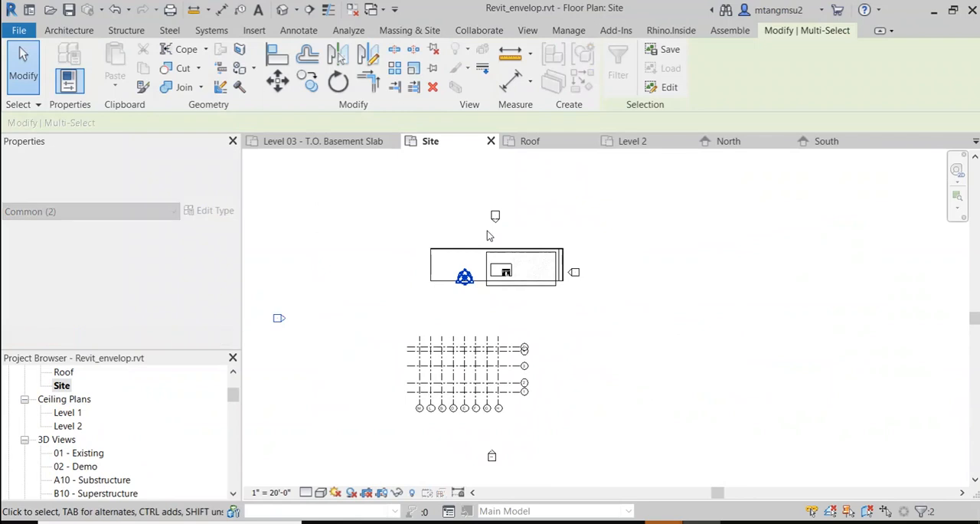
middle_drag(516, 192, 492, 296)
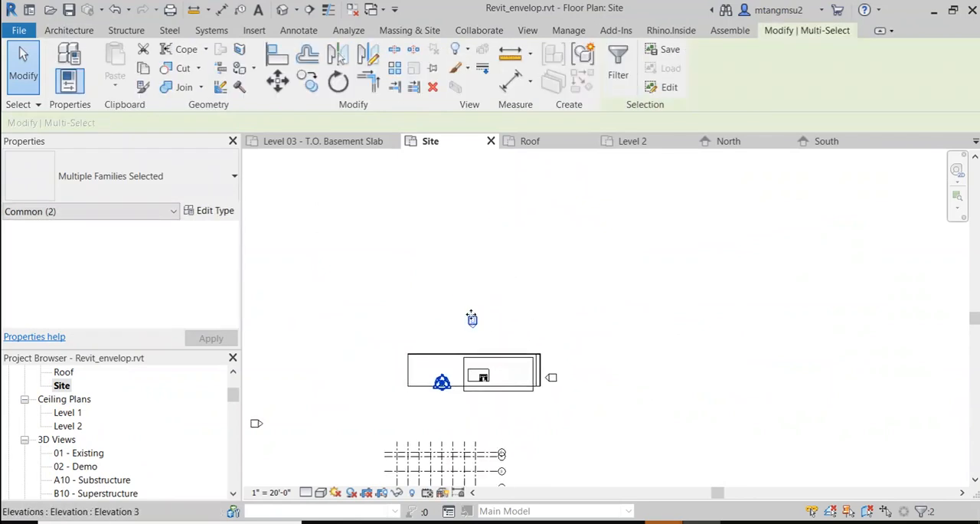
drag(475, 320, 423, 235)
Step: Move the East elevation marker well clear of the building's east wall
mouse_move(543, 354)
mouse_down()
mouse_move(557, 405)
mouse_move(568, 406)
mouse_move(501, 348)
mouse_up()
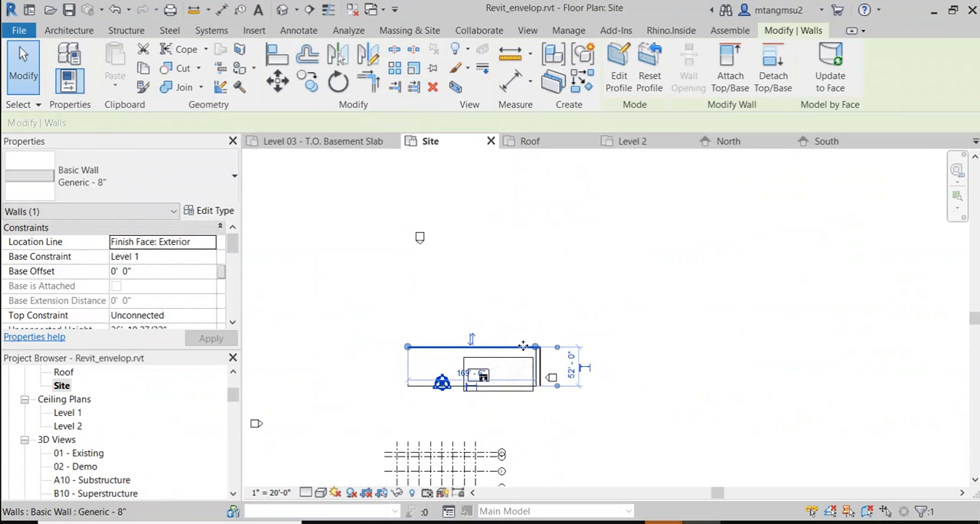
click(607, 385)
scroll(607, 385, up, 2)
drag(556, 329, 500, 414)
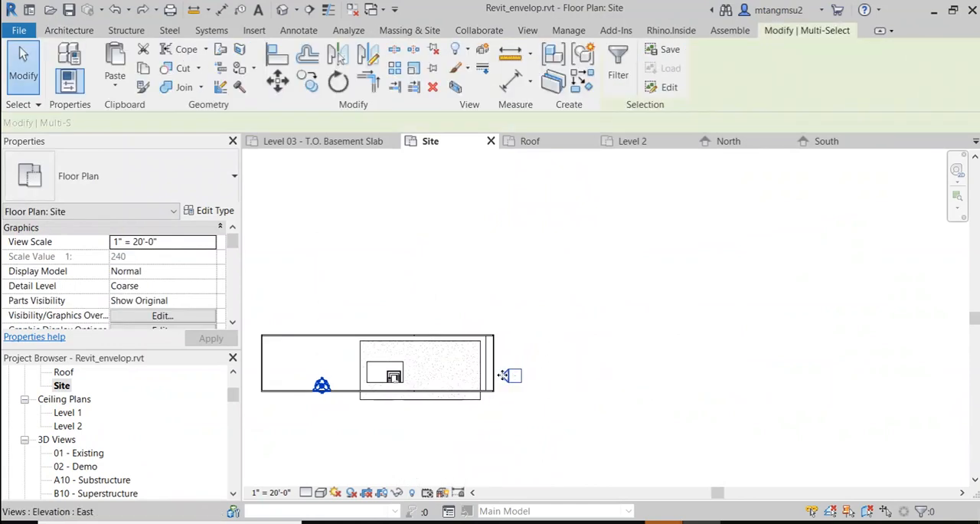
drag(651, 364, 650, 364)
click(590, 311)
Step: Move all the grids up onto the building footprint, with grid 5 on the north wall and grid L on the west wall
scroll(549, 344, down, 2)
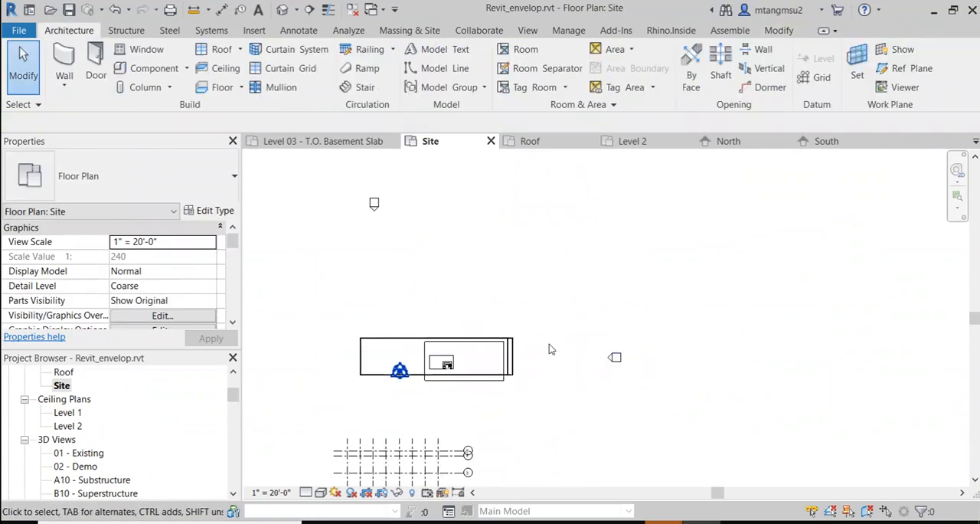
middle_drag(563, 305, 611, 236)
drag(373, 324, 595, 441)
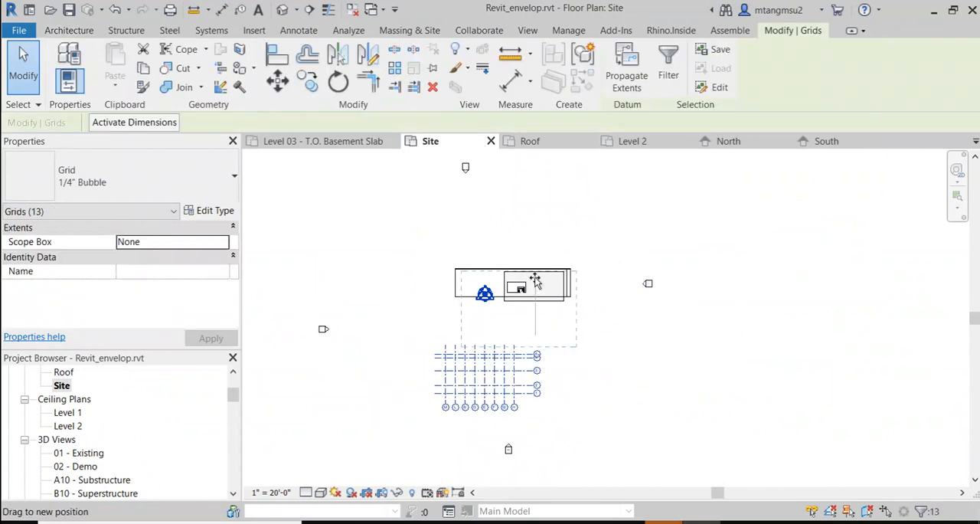
drag(535, 280, 542, 272)
scroll(531, 265, up, 3)
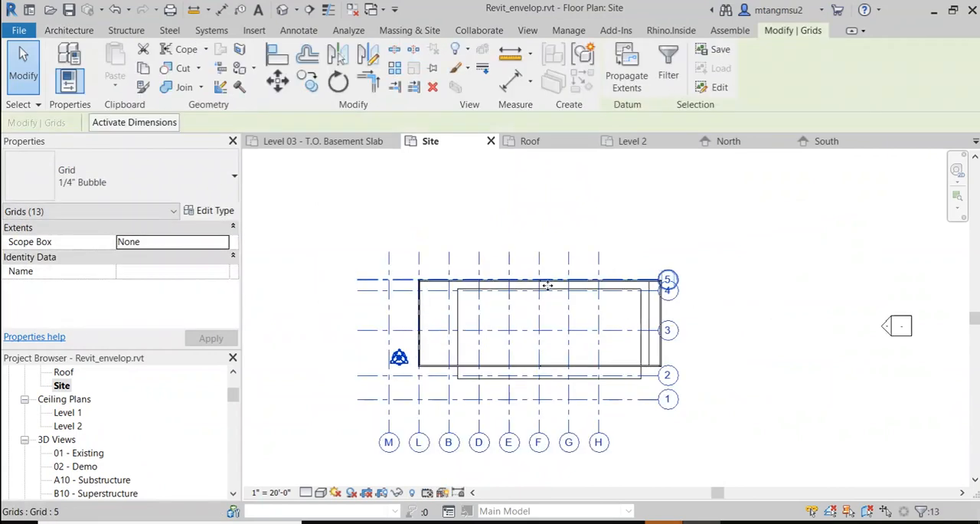
drag(419, 279, 456, 278)
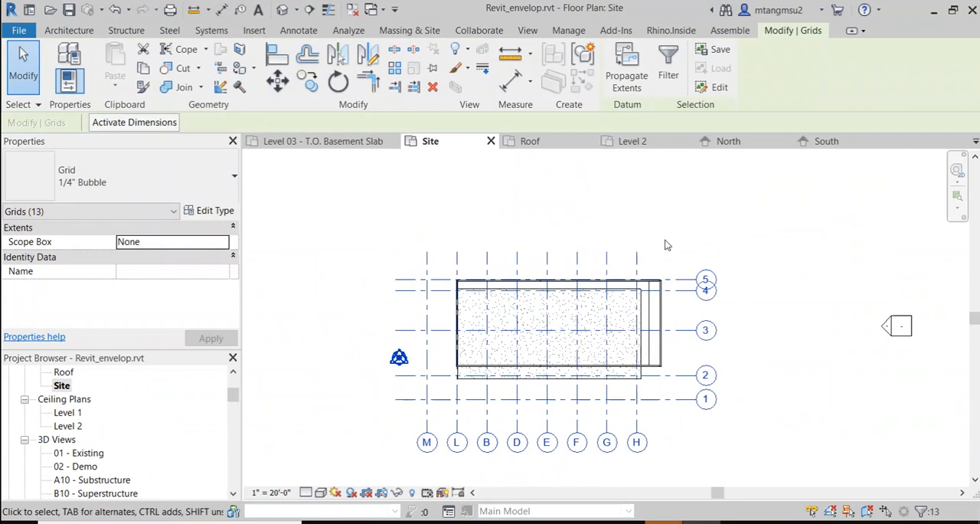
click(591, 244)
scroll(656, 337, up, 2)
scroll(656, 338, up, 1)
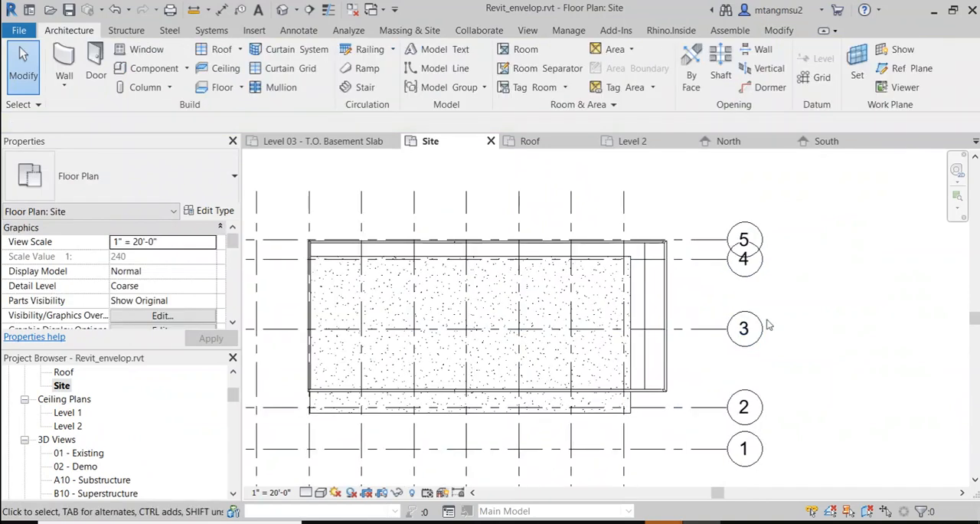
middle_drag(650, 333, 703, 308)
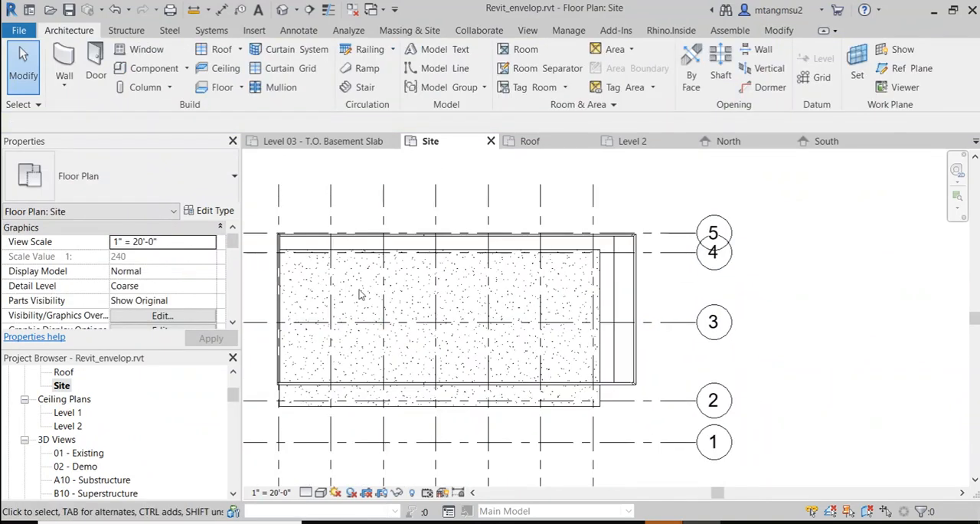
Step: In the default 3D view, delete the two long gabled side walls of the envelope
click(282, 11)
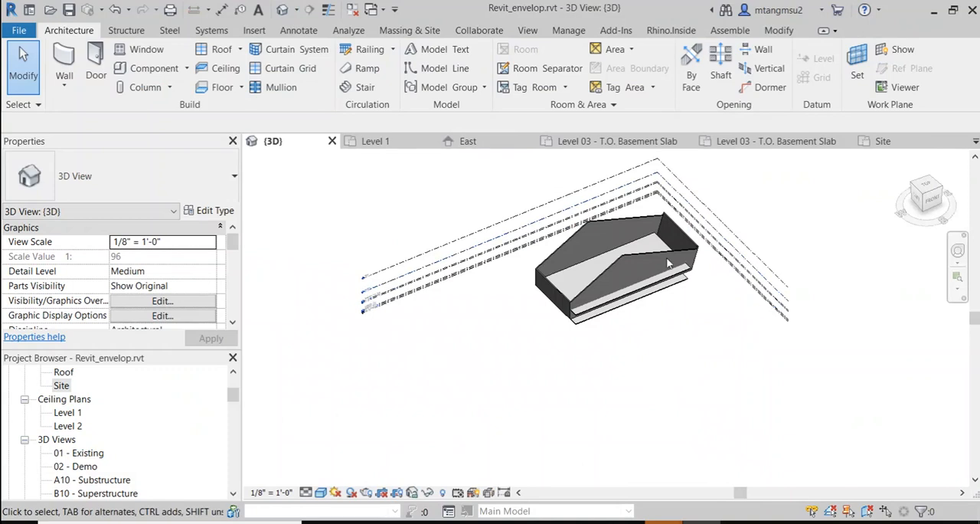
scroll(650, 260, up, 4)
middle_drag(578, 265, 433, 258)
click(434, 263)
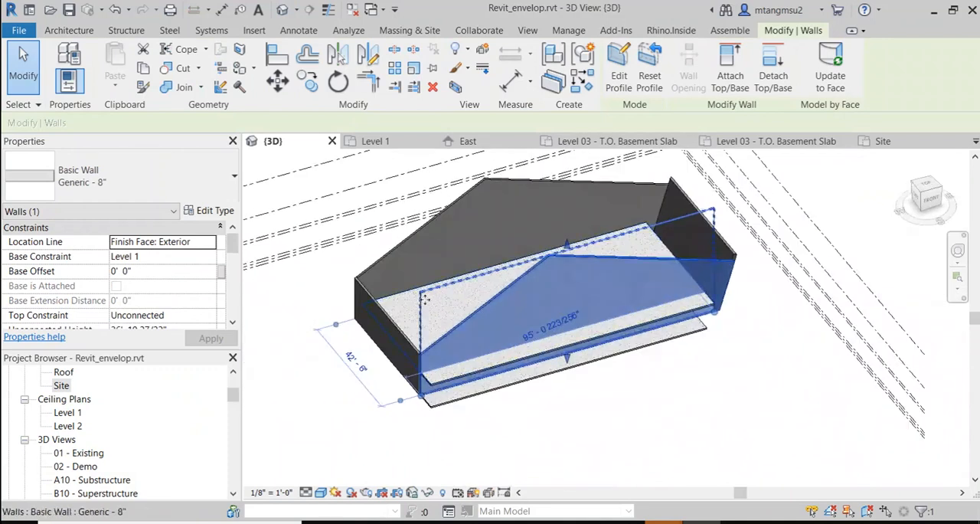
key(Escape)
click(406, 238)
key(Delete)
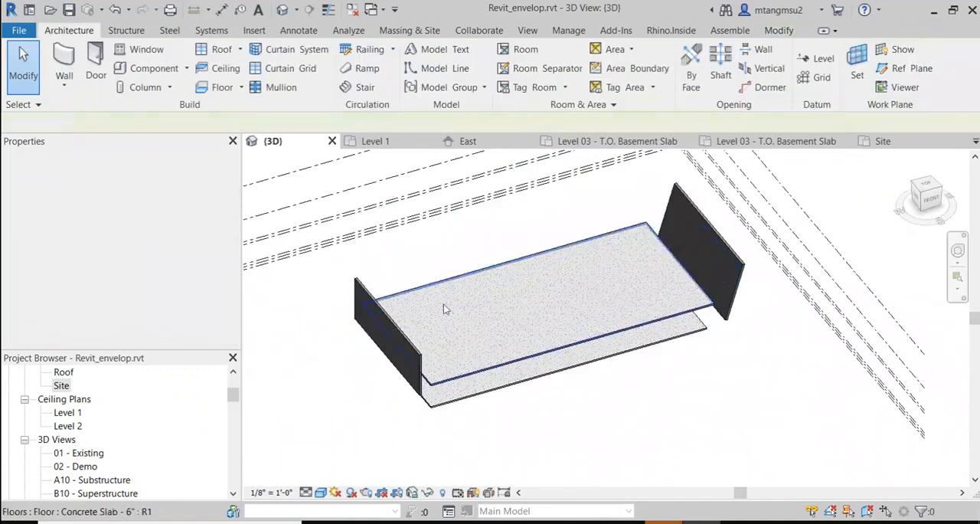
scroll(456, 349, up, 3)
shift+middle_drag(501, 348, 444, 284)
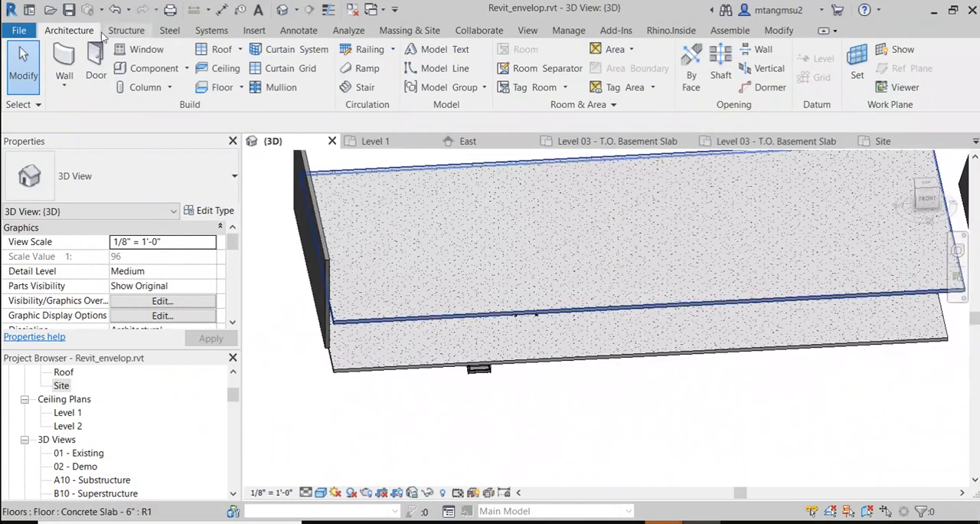
click(126, 30)
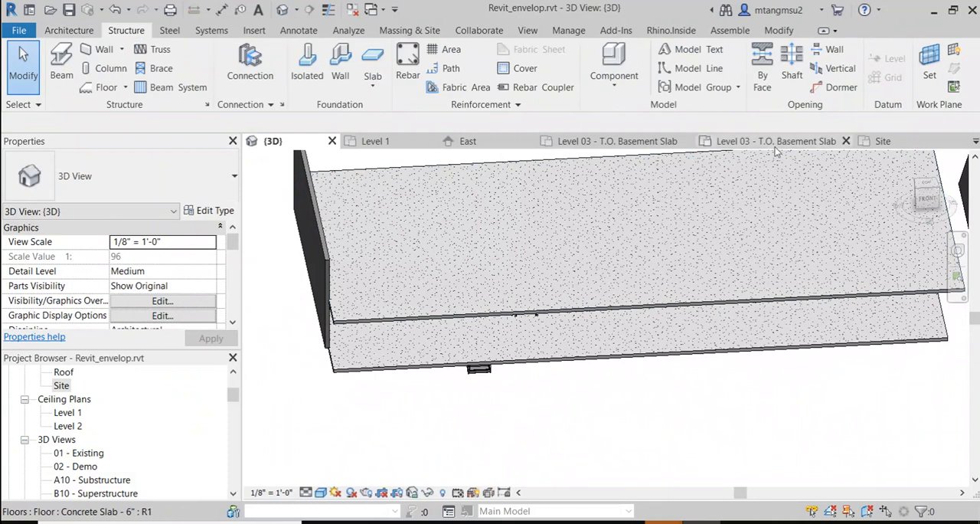
click(762, 69)
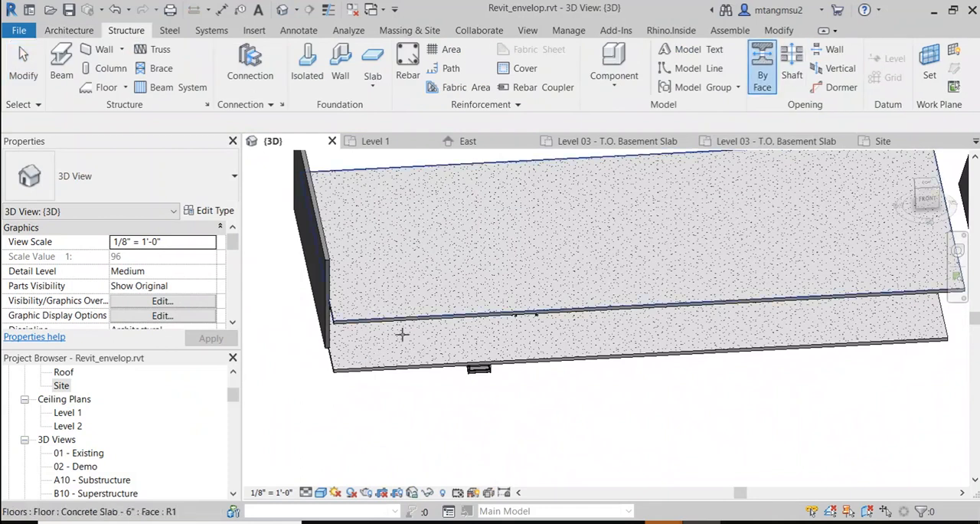
key(Escape)
Step: Open the Level 1 floor plan at the U-shaped stair
scroll(128, 420, down, 3)
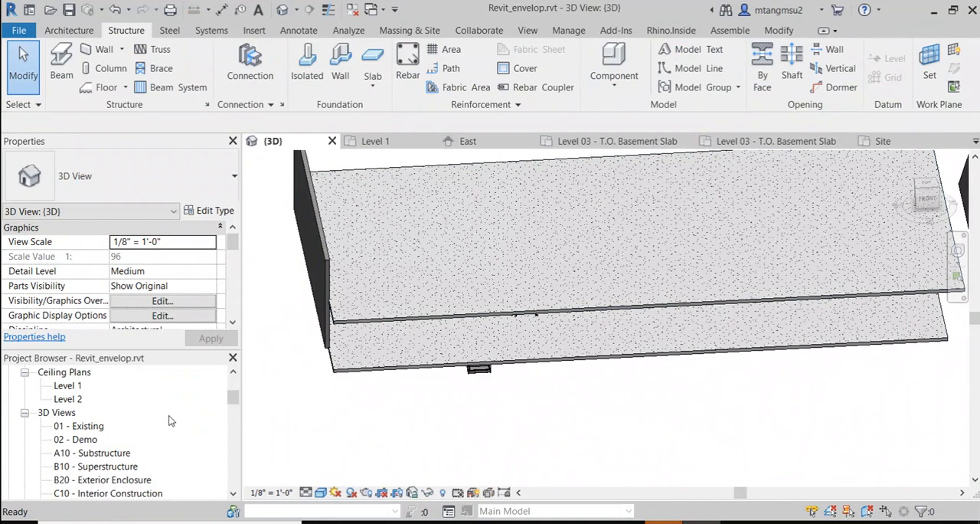
scroll(96, 401, up, 5)
scroll(96, 401, up, 1)
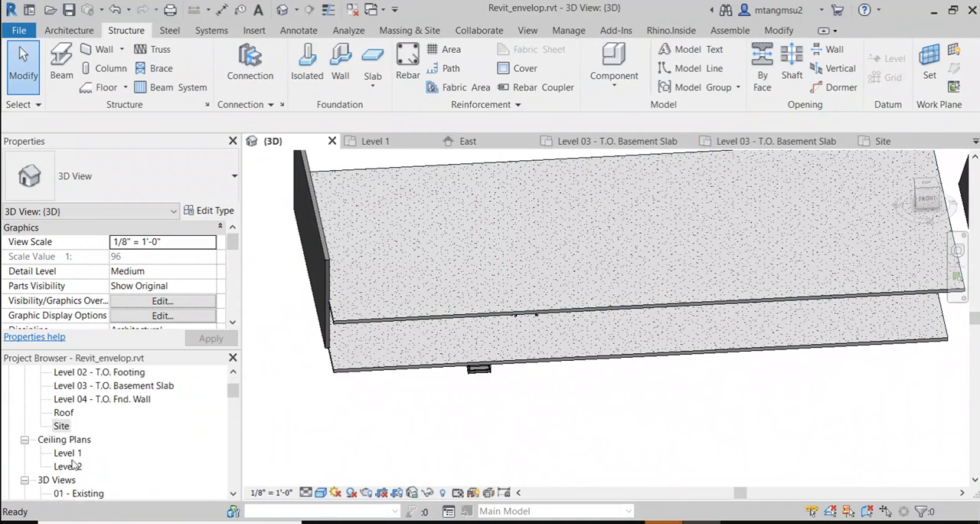
scroll(102, 406, up, 2)
double_click(67, 386)
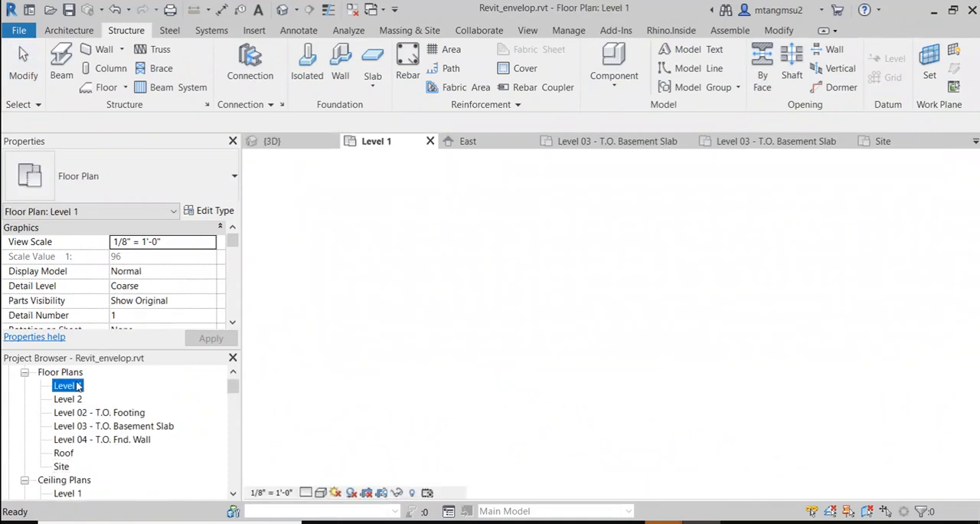
scroll(546, 351, down, 6)
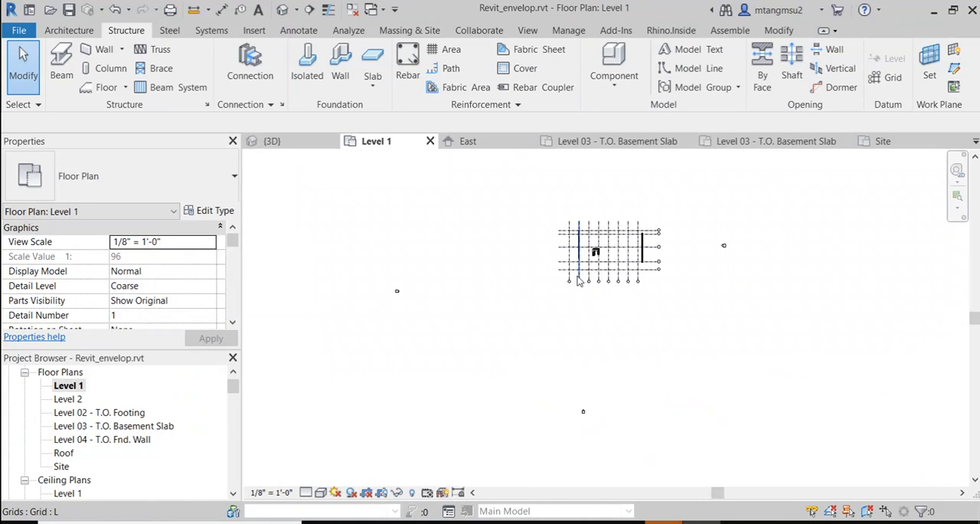
scroll(556, 309, up, 5)
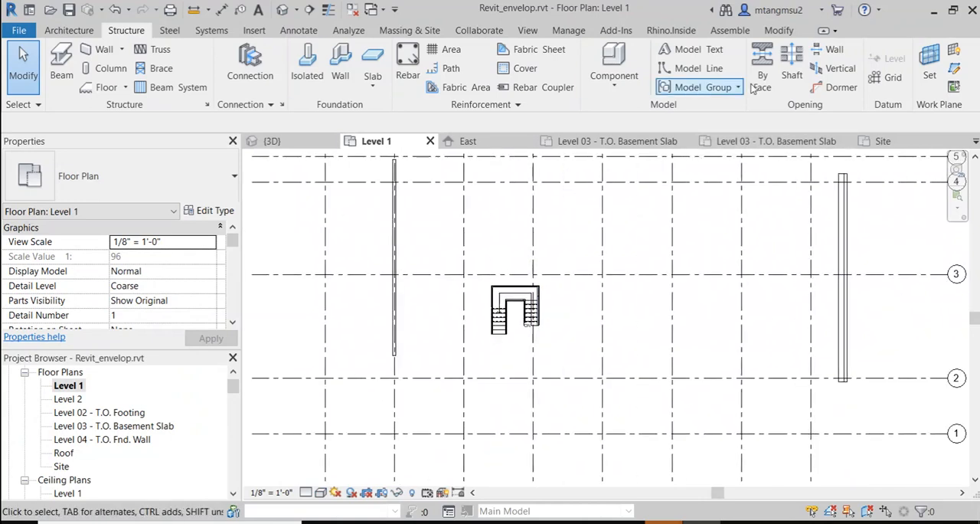
Step: Create a rectangular shaft opening about 29'-6" by 19'-0" around the U-shaped stair on Level 1
click(792, 63)
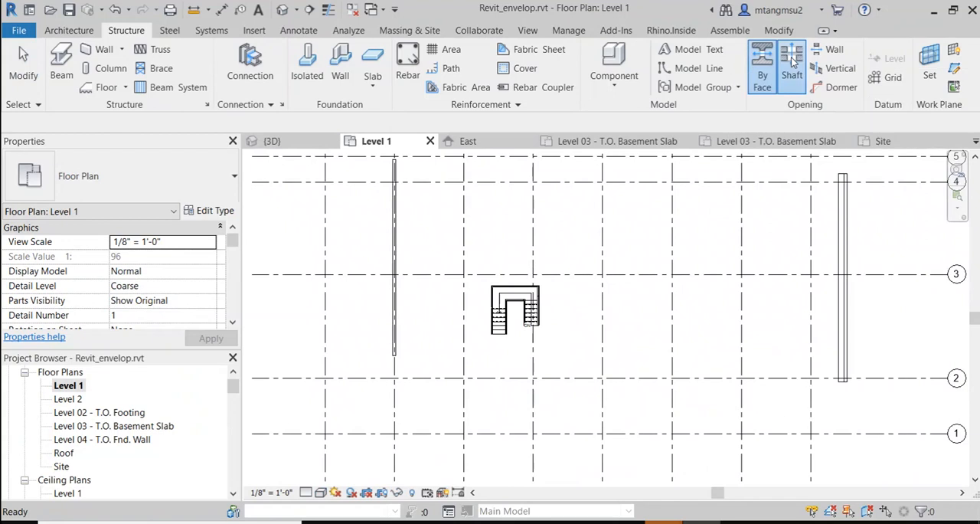
click(444, 238)
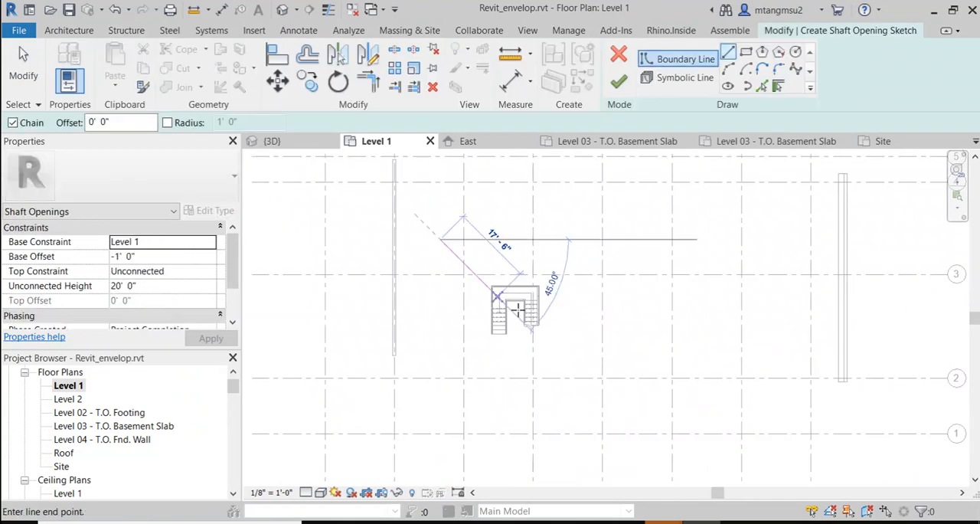
key(Escape)
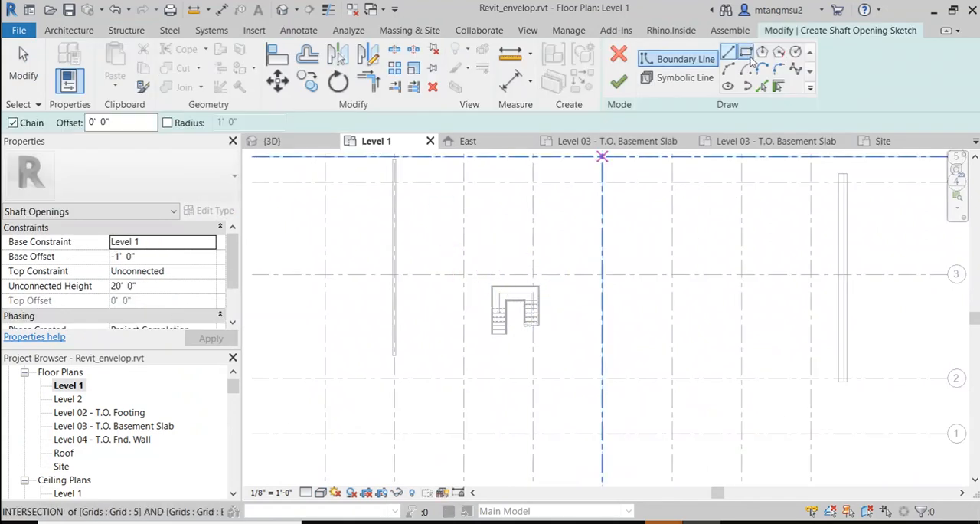
click(746, 53)
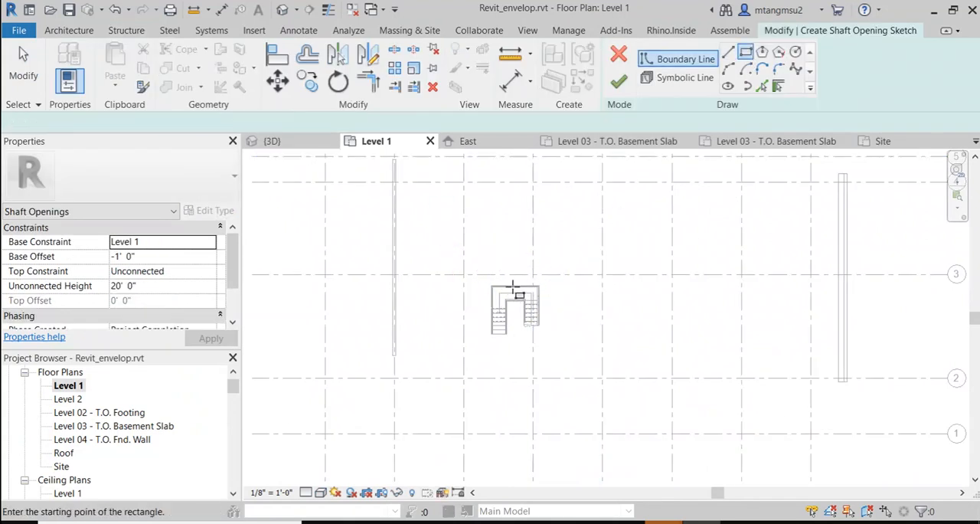
click(580, 326)
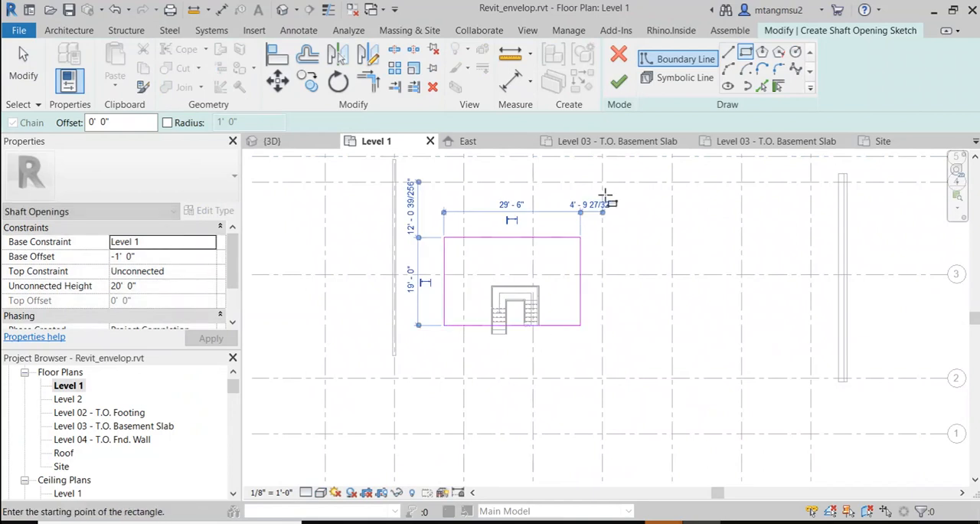
click(619, 81)
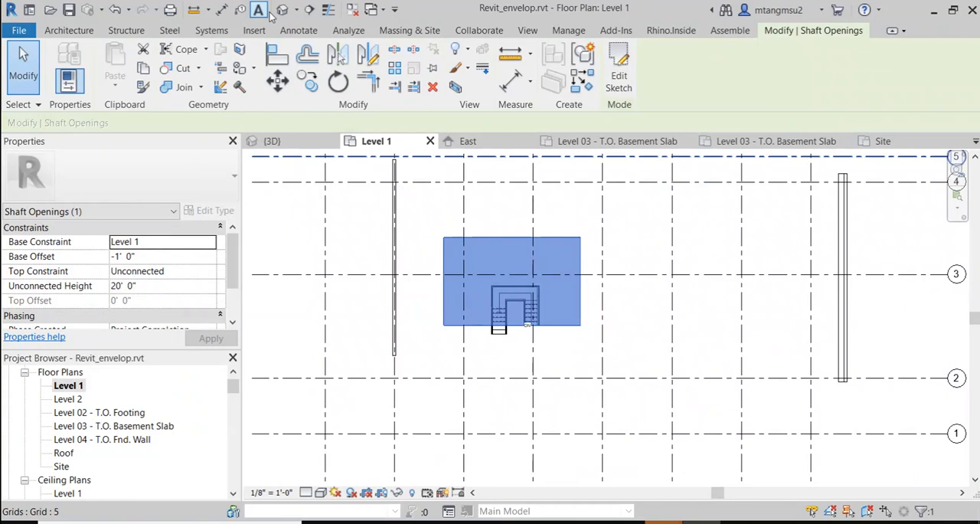
Step: Inspect the shaft opening through the slabs in the default 3D view and select the assembled stair
click(285, 14)
click(551, 309)
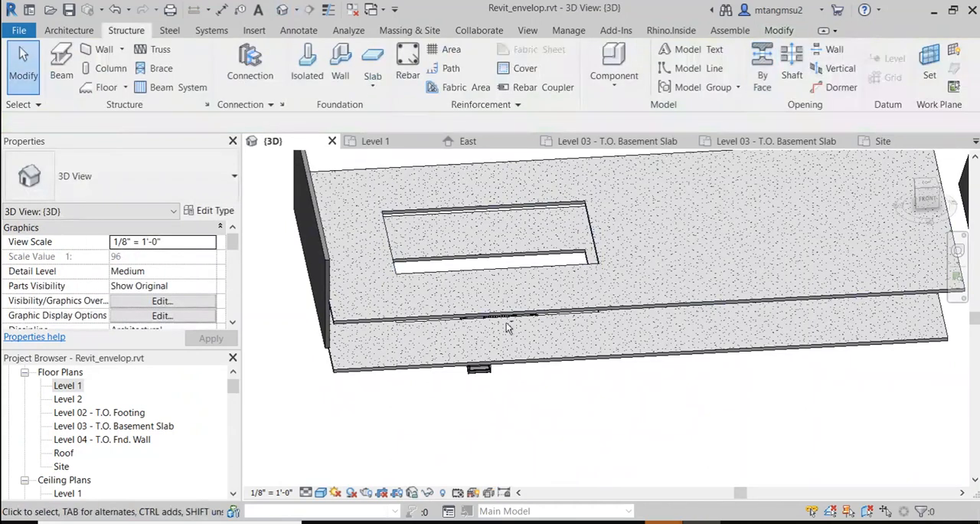
mouse_move(510, 329)
shift+middle_down()
mouse_move(650, 393)
mouse_move(525, 345)
mouse_move(512, 354)
mouse_move(494, 293)
mouse_move(525, 295)
mouse_move(525, 337)
shift+middle_up()
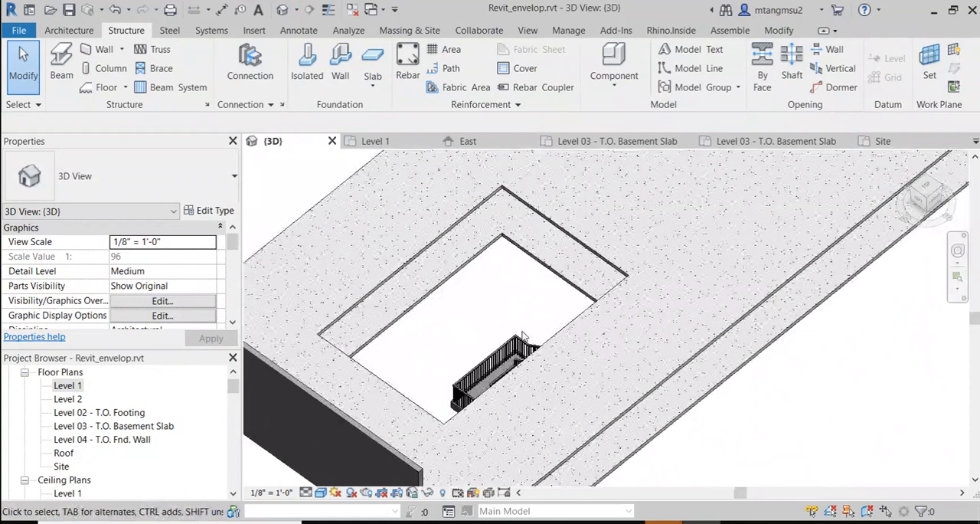
click(492, 379)
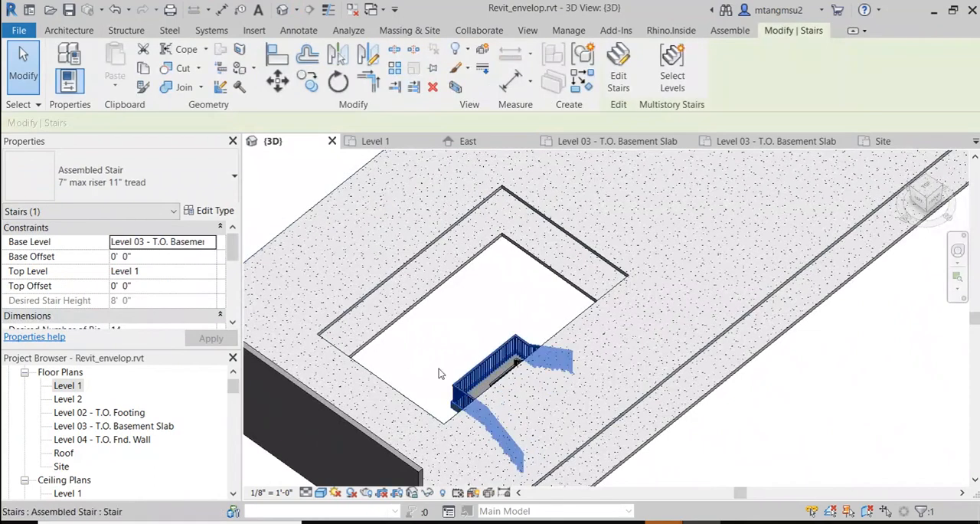
Step: Open the South elevation at the stair, keeping the assembled stair selected
scroll(103, 430, down, 5)
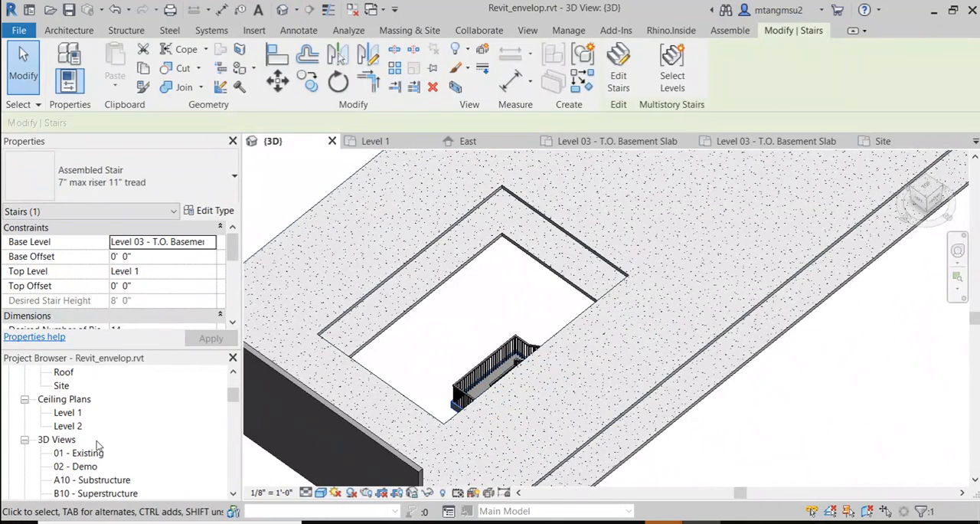
scroll(90, 458, down, 1)
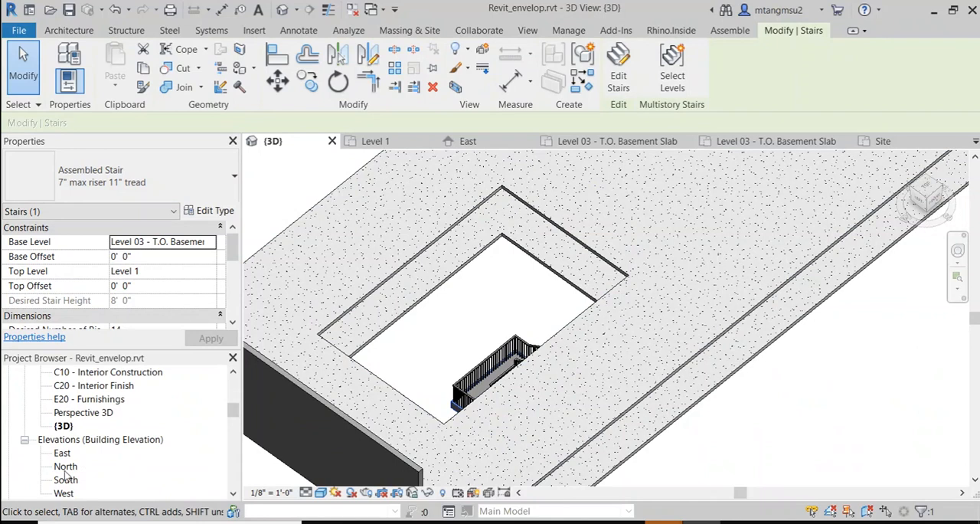
double_click(66, 480)
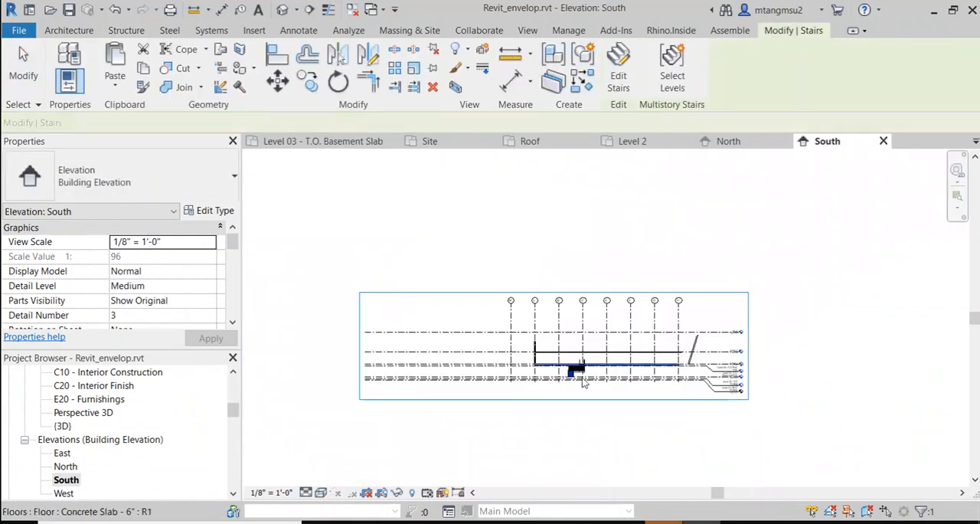
scroll(580, 384, up, 3)
scroll(577, 349, up, 3)
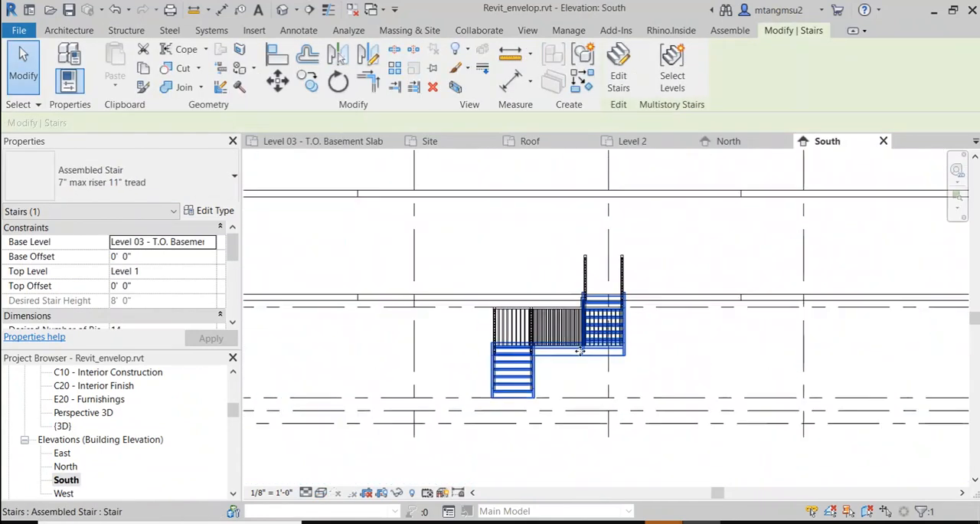
middle_drag(578, 350, 480, 348)
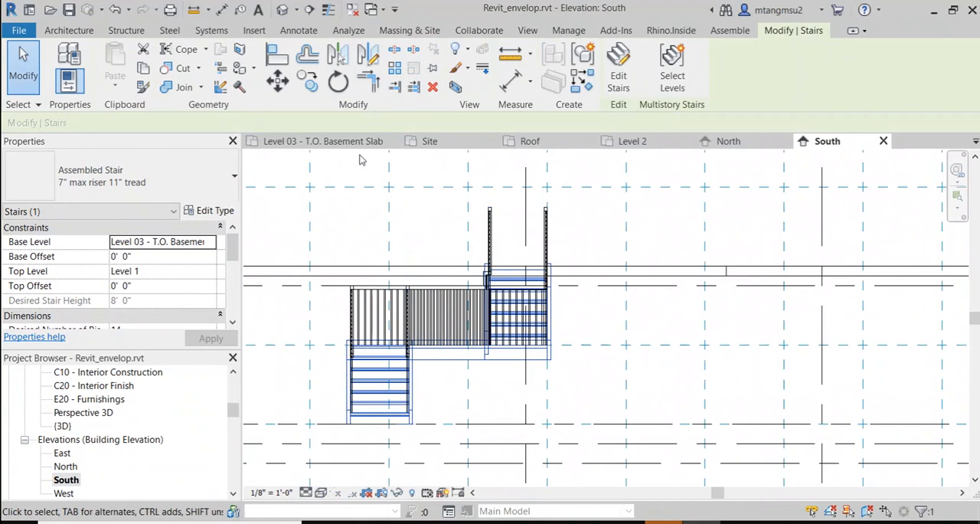
click(393, 69)
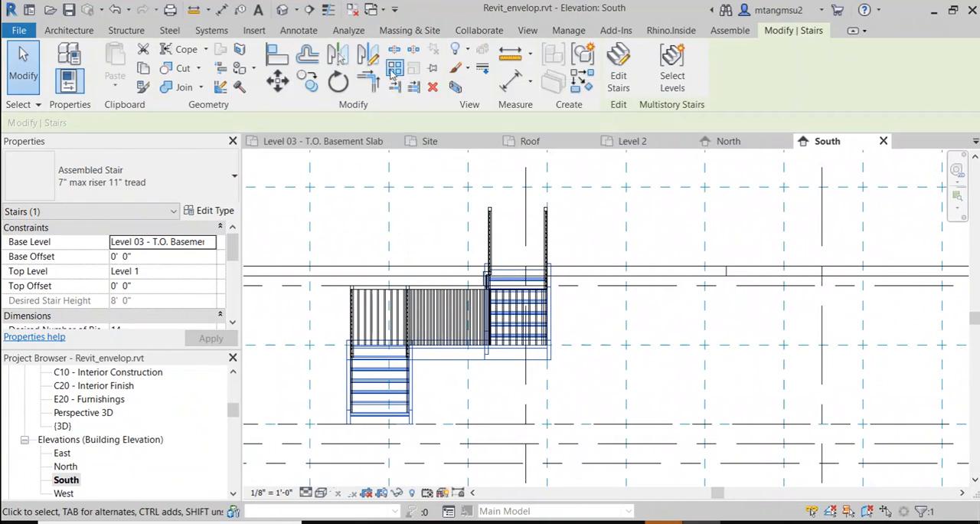
click(546, 423)
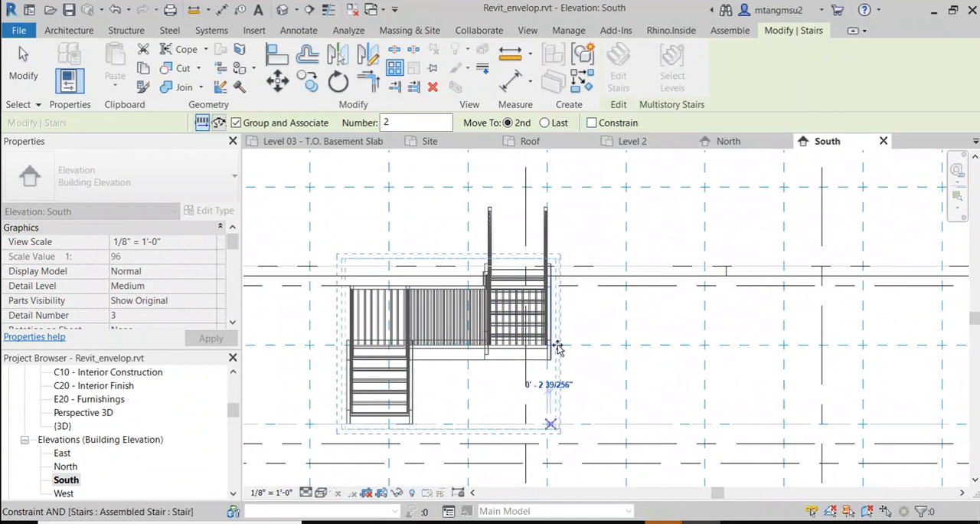
key(Escape)
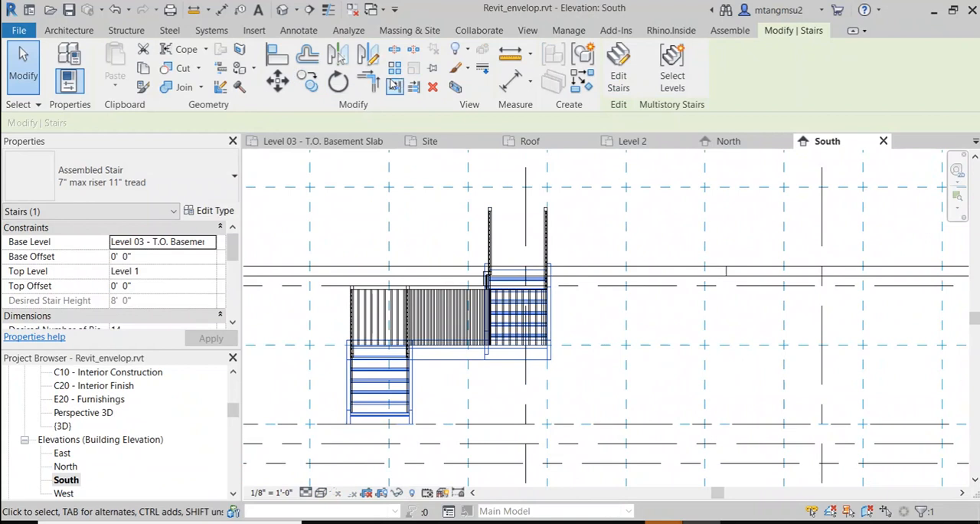
click(394, 67)
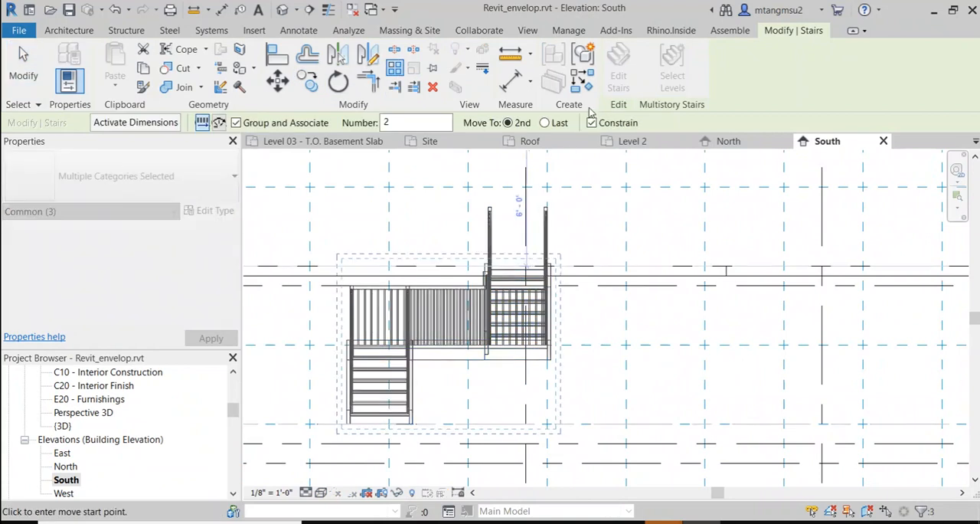
click(592, 123)
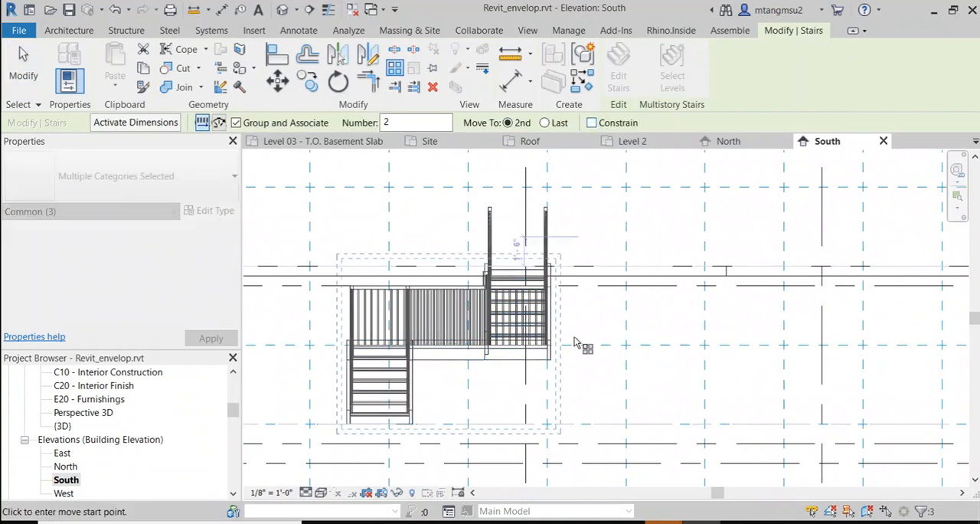
click(546, 426)
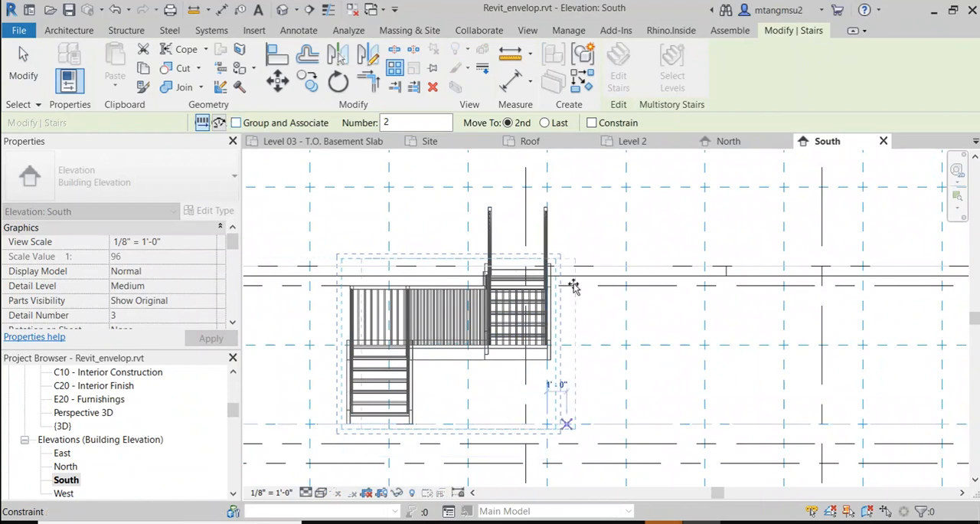
key(Escape)
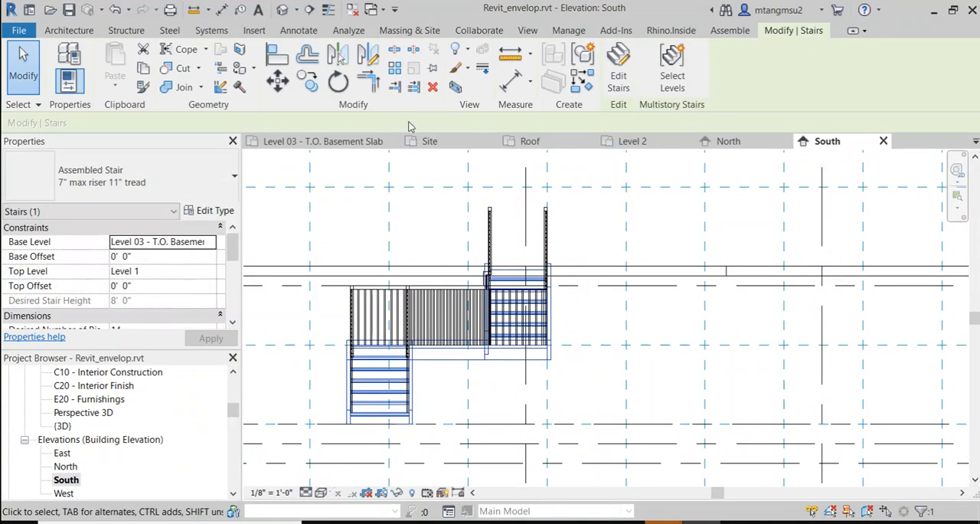
Step: Copy the selected stair straight up by one storey with Multiple on and Constrain off, stacking it directly above the original
click(308, 80)
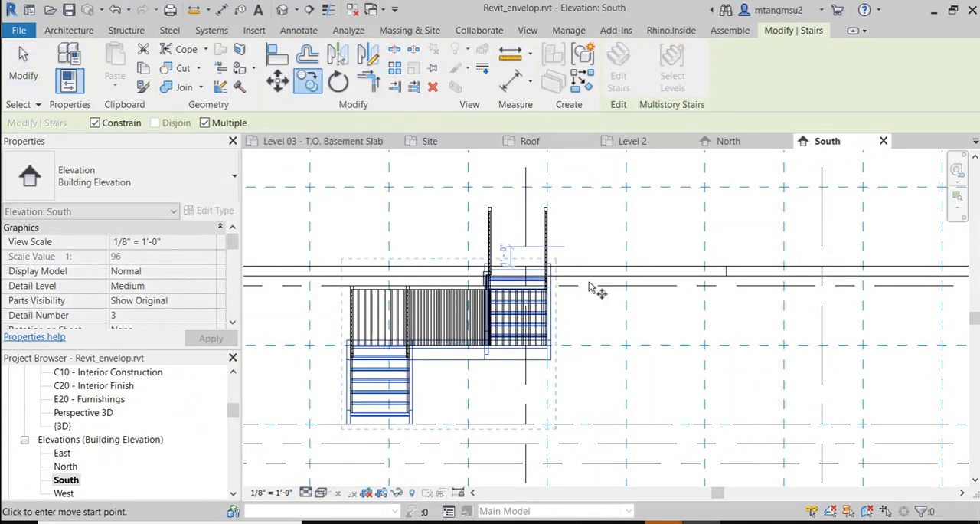
click(547, 424)
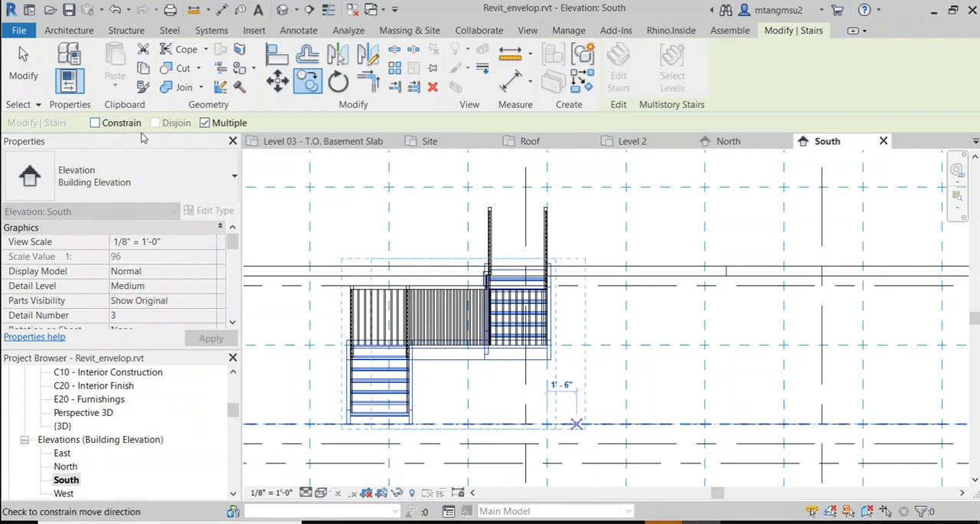
click(545, 266)
middle_drag(606, 267, 595, 453)
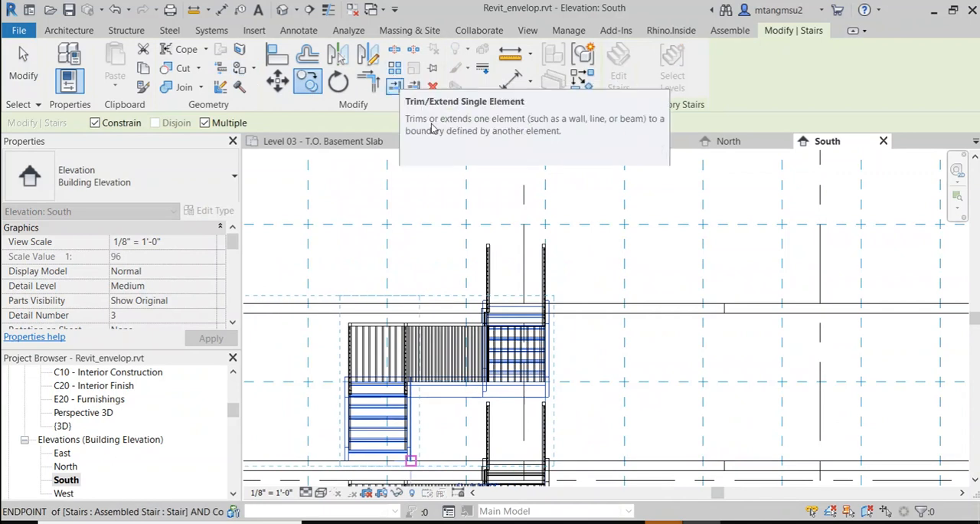
Step: Try to copy the stair up one more storey above Level 2 with Multiple on and Constrain off
click(96, 124)
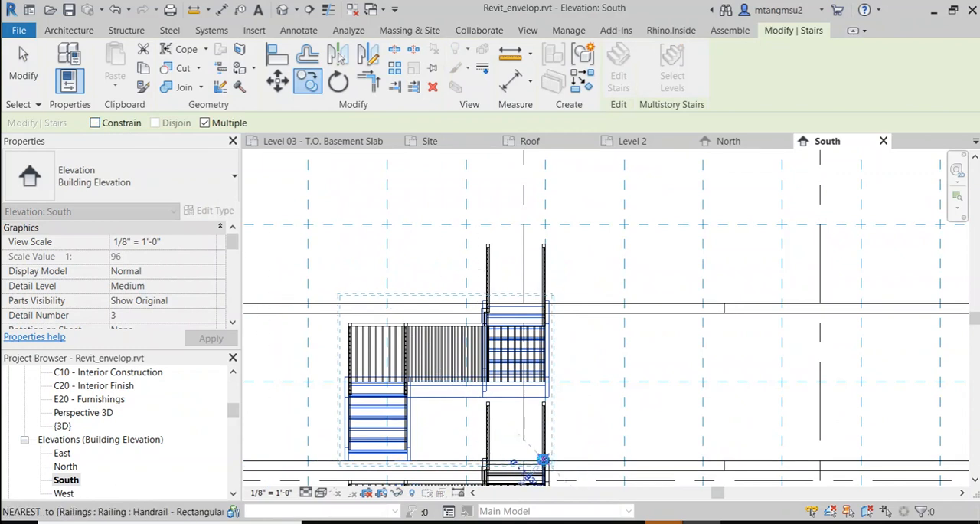
key(shift)
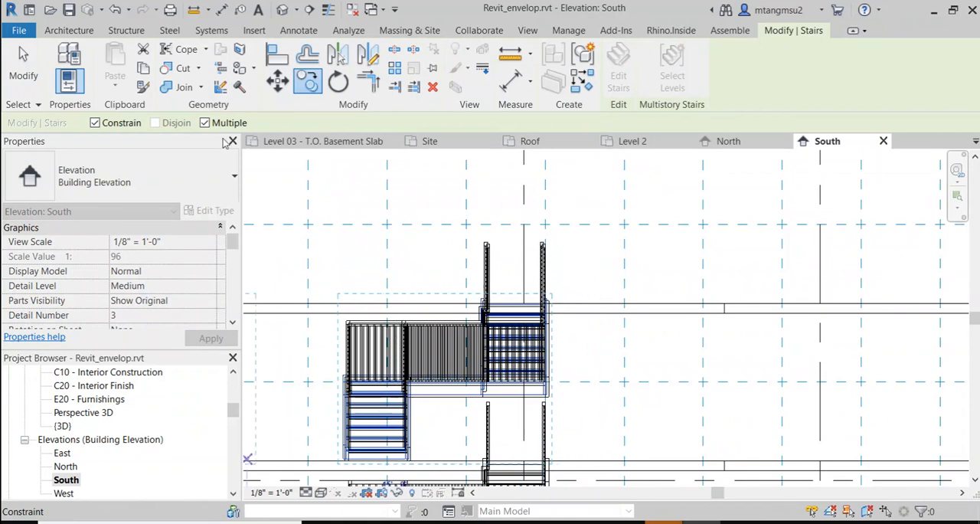
click(95, 122)
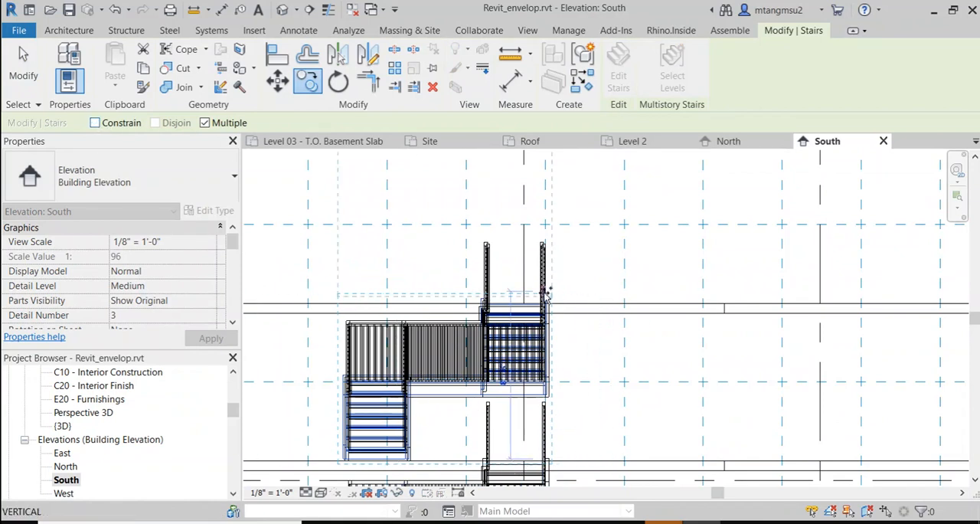
key(shift)
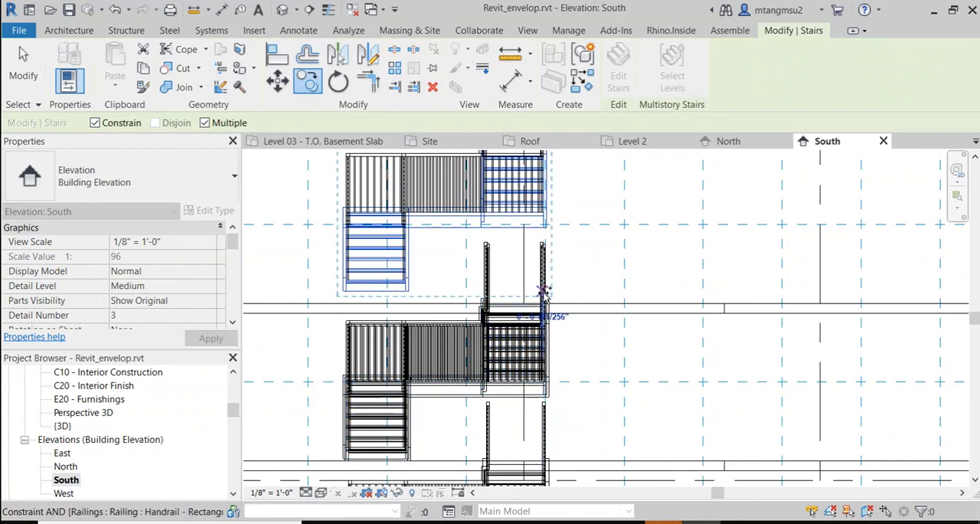
scroll(639, 294, down, 3)
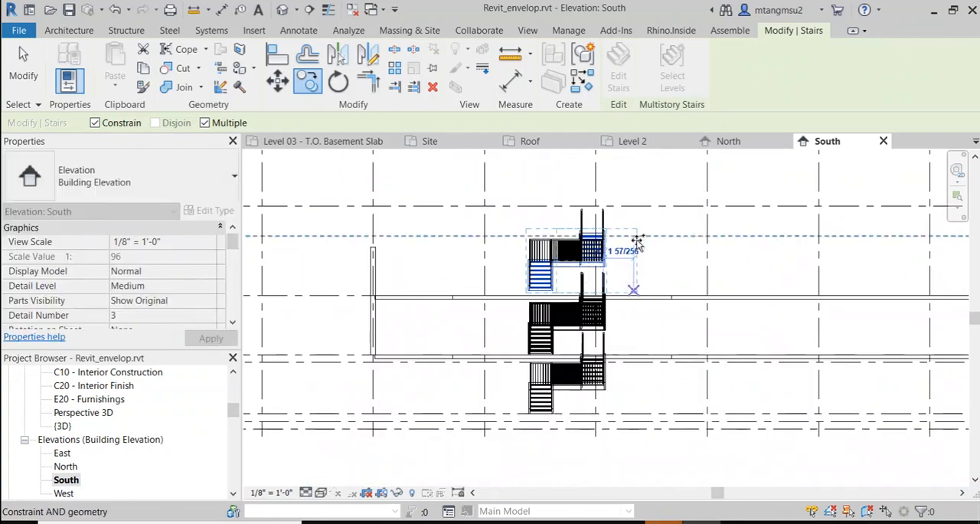
click(636, 274)
scroll(621, 284, up, 3)
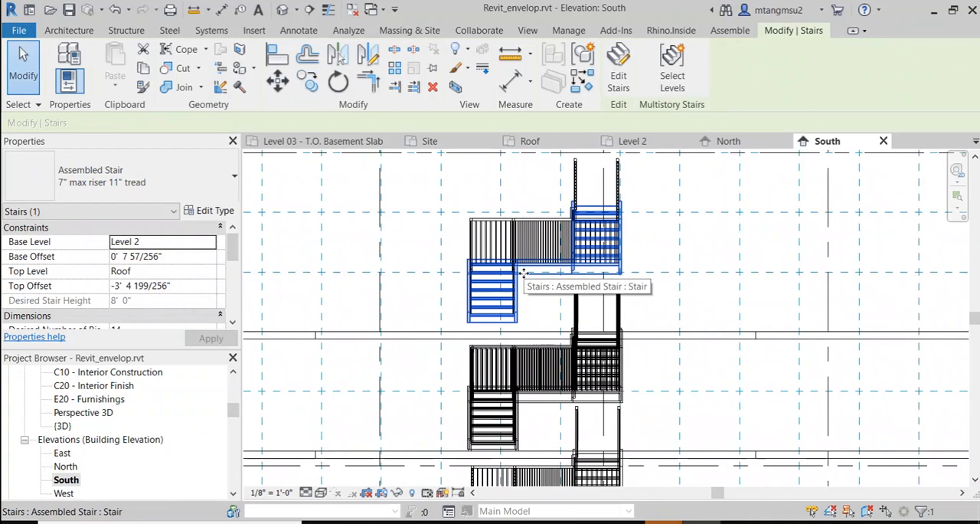
Step: Delete the topmost stair copy above Level 2
scroll(555, 313, down, 2)
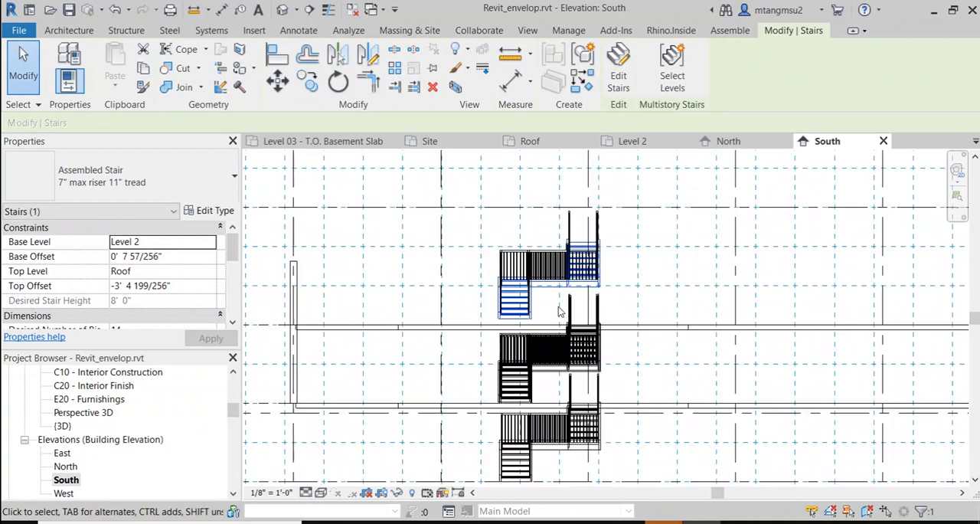
scroll(559, 312, up, 2)
key(Delete)
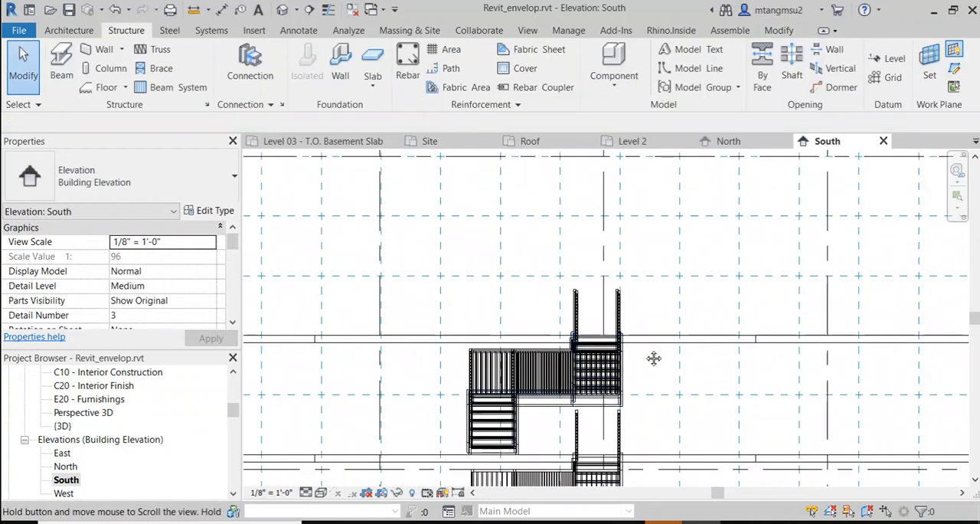
Step: Select the upper stair, set the work plane to Grid : B and open the West elevation for it
middle_drag(653, 358, 606, 294)
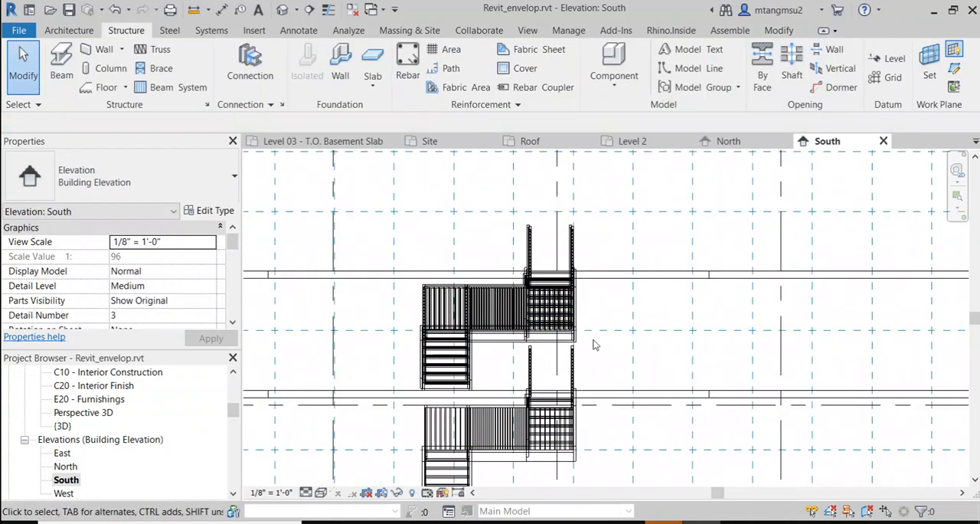
click(496, 330)
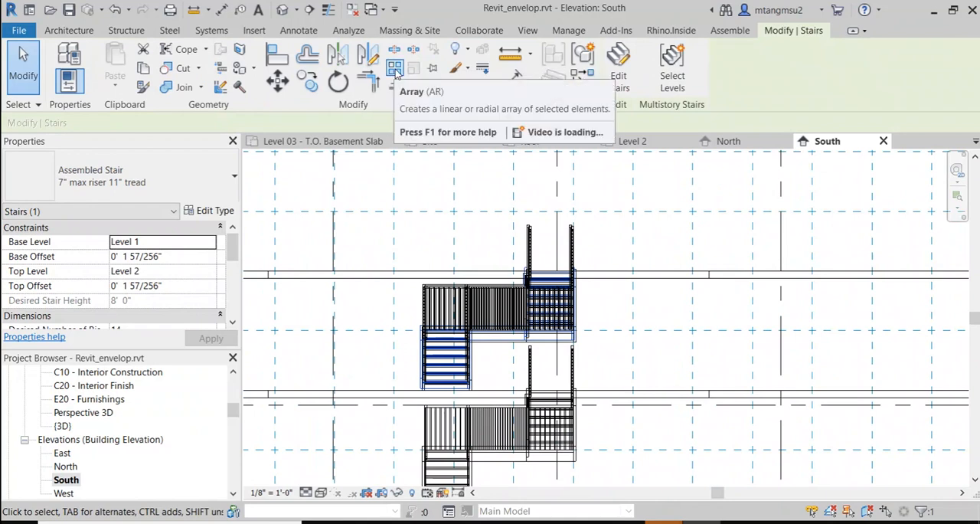
click(68, 30)
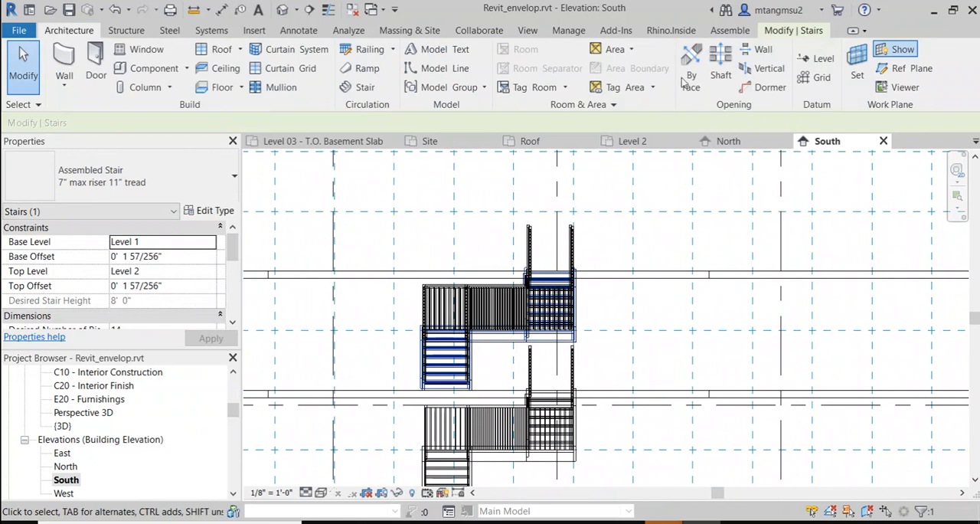
click(858, 59)
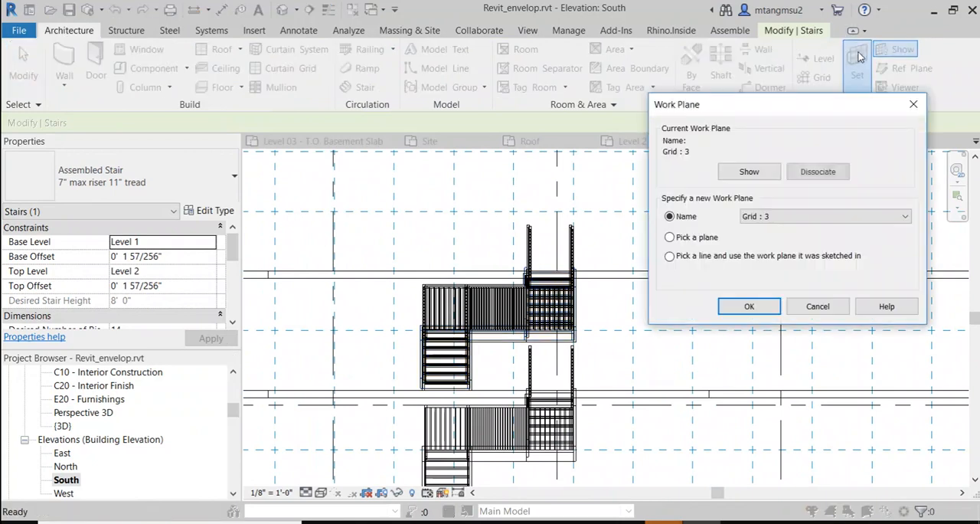
click(778, 218)
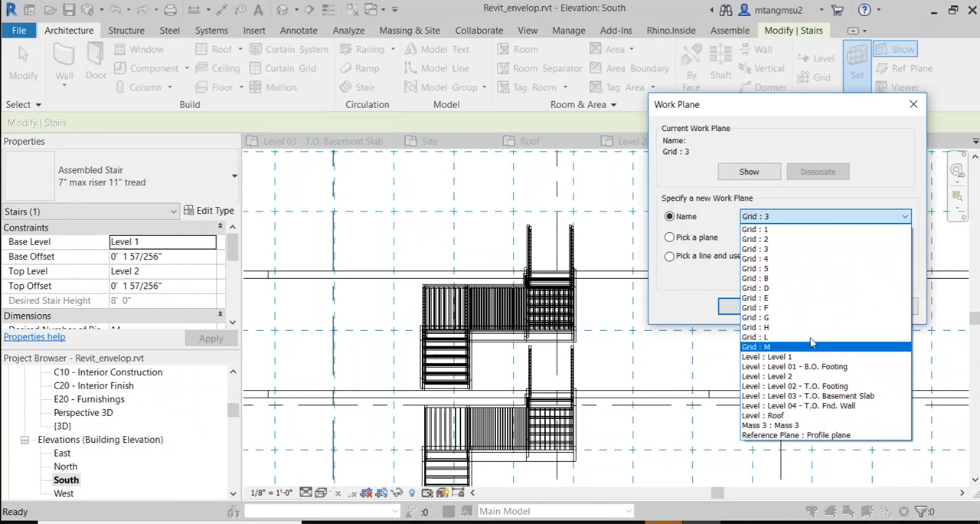
click(810, 279)
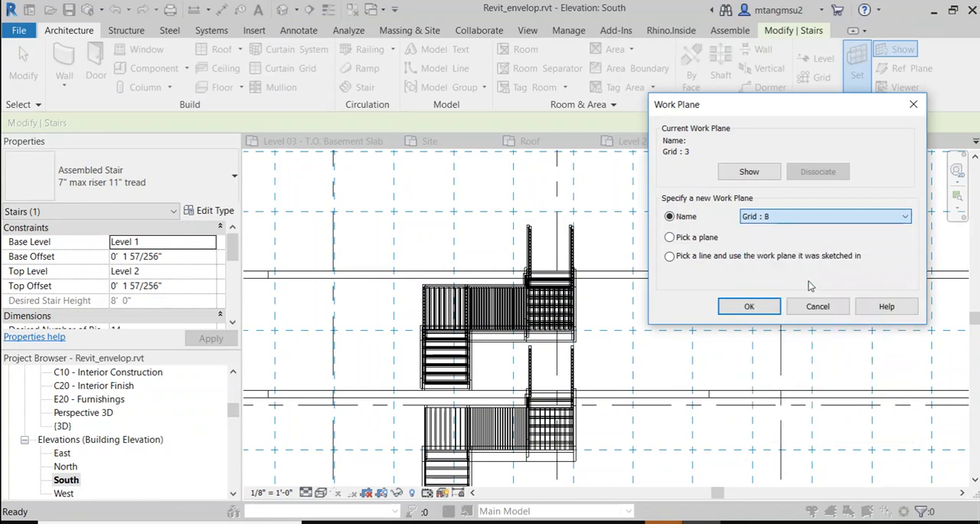
click(748, 307)
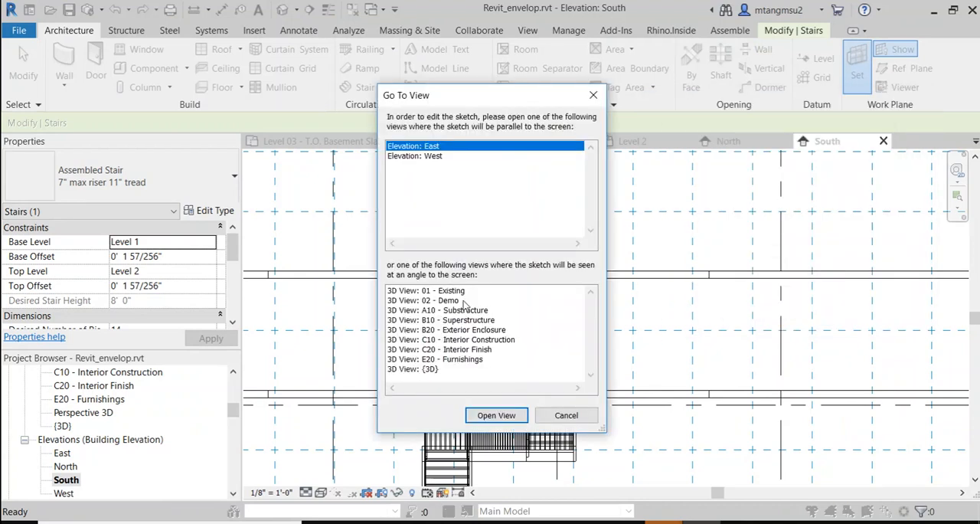
double_click(443, 157)
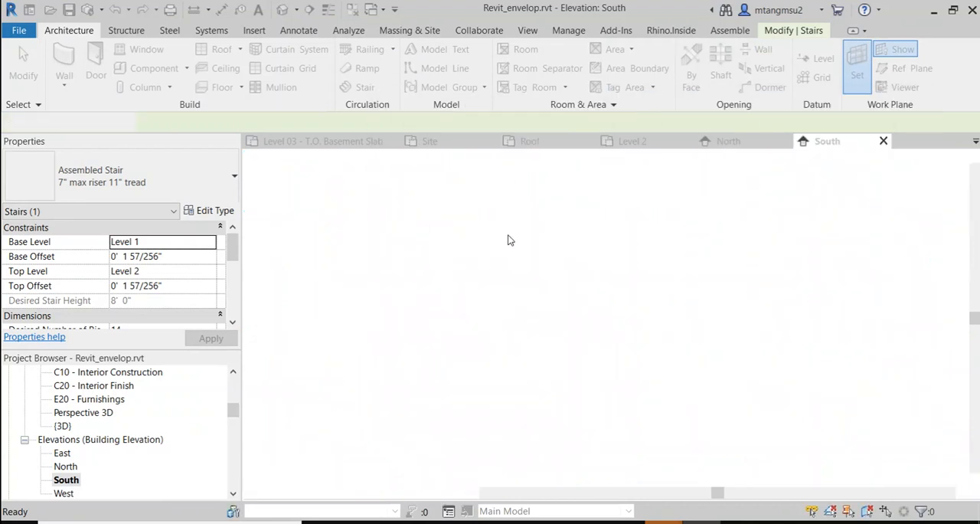
Step: Try a linear array of the basement stair, 2 items about 10'-0" apart along the basement slab, ungrouped with Move To Last, and undo it
scroll(709, 348, up, 8)
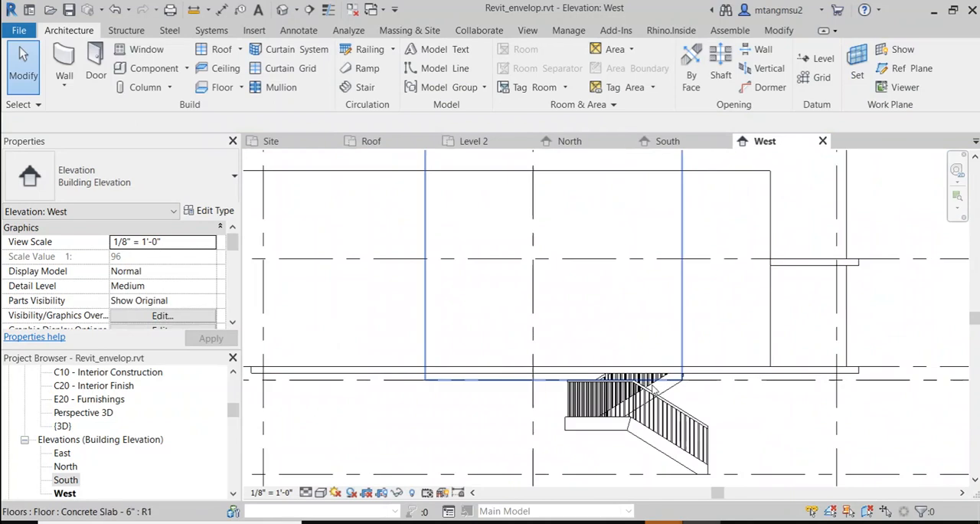
middle_drag(667, 350, 610, 308)
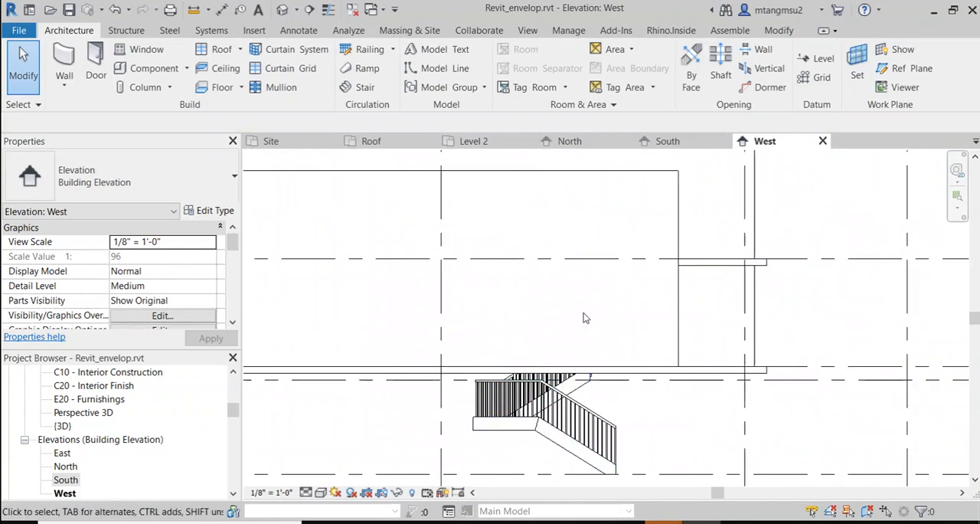
scroll(637, 311, down, 1)
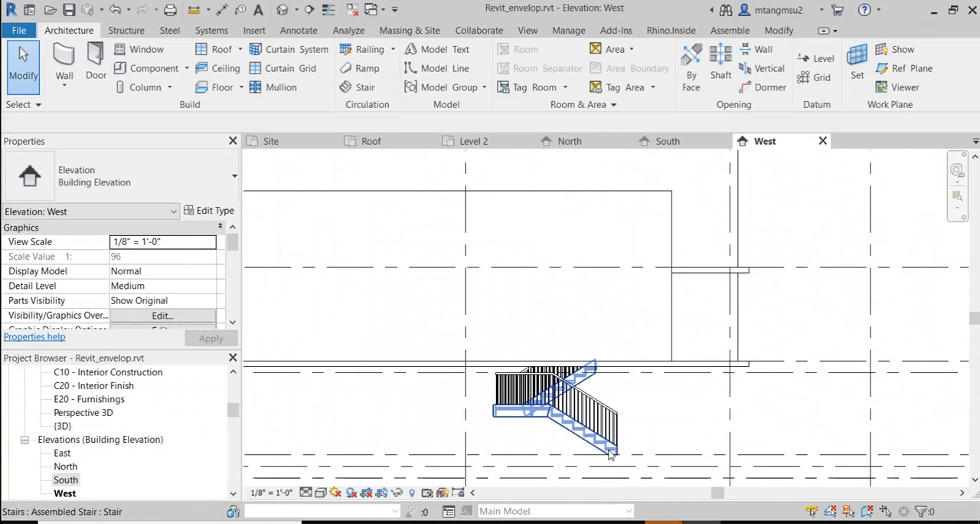
scroll(584, 449, up, 1)
click(577, 442)
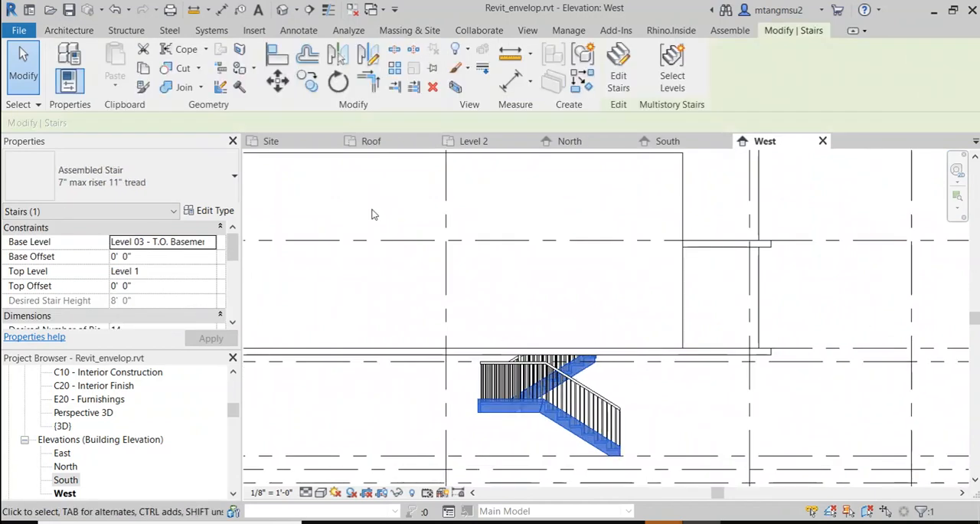
click(394, 69)
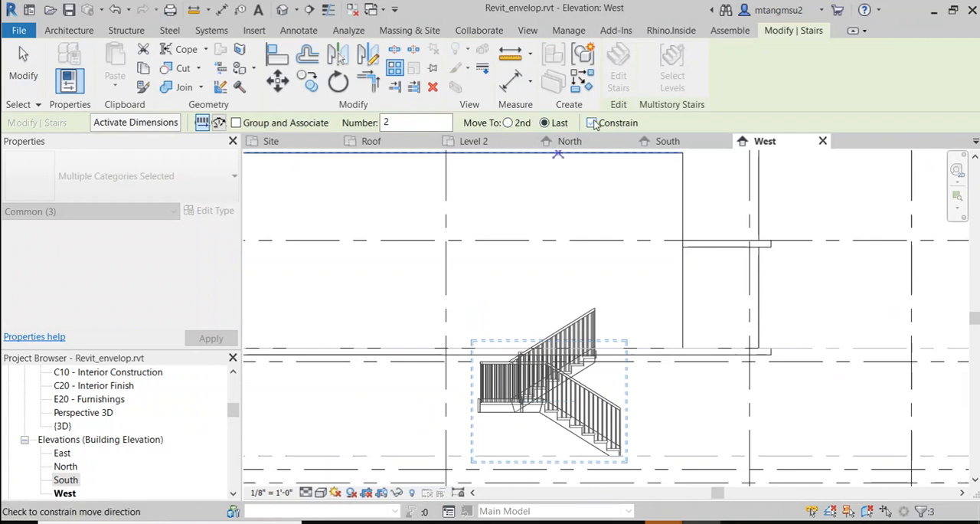
click(465, 457)
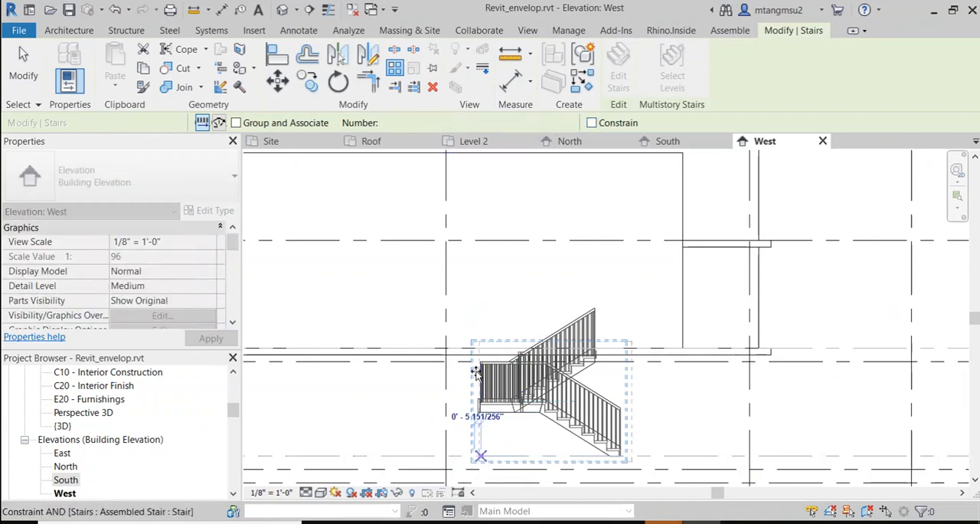
click(363, 335)
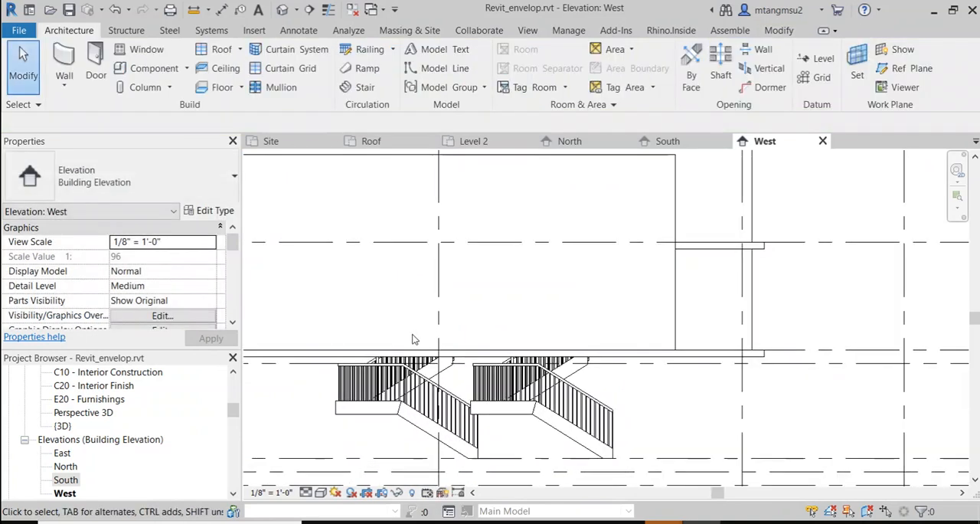
key(ctrl+z)
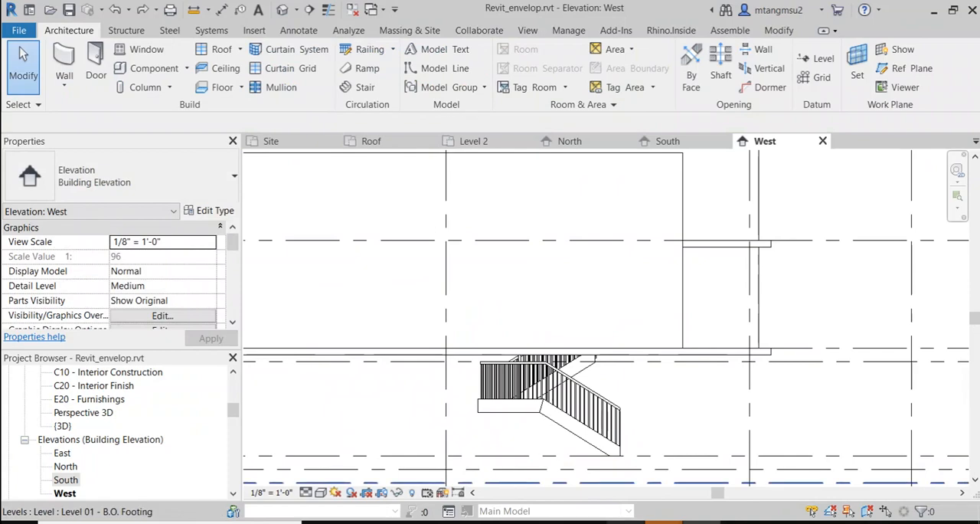
Step: Switch to the ARCH4001_fa21_schedule document in Google Docs and review the topics from Reference/working plan to the skylight and elevator families
click(626, 522)
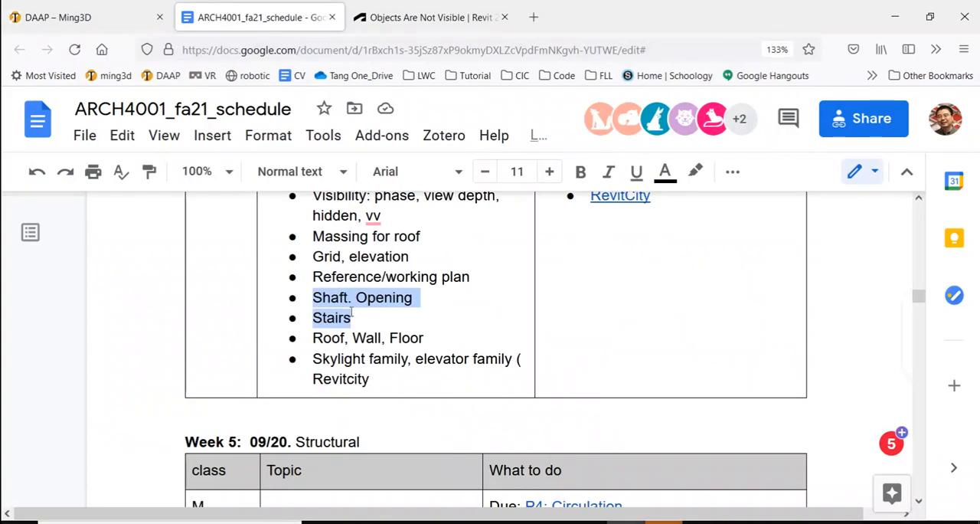
drag(345, 276, 374, 337)
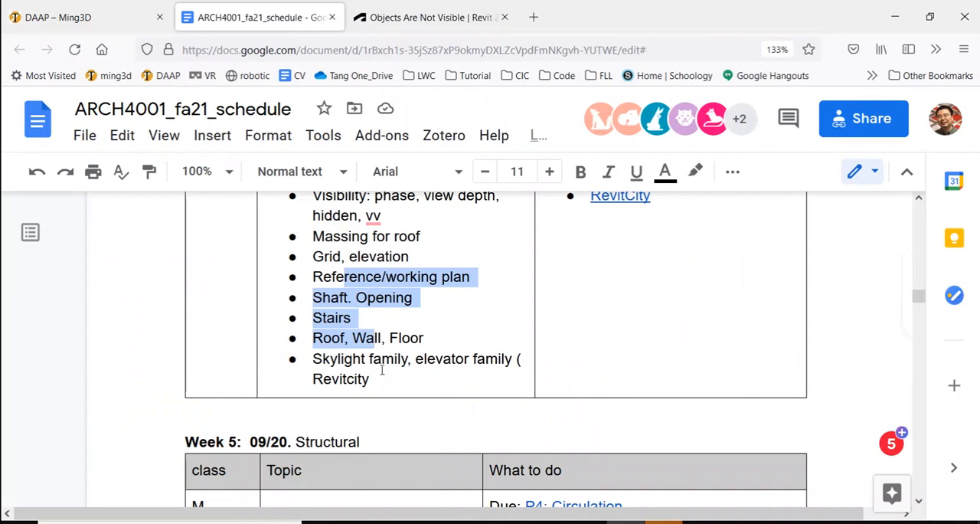
drag(313, 359, 499, 360)
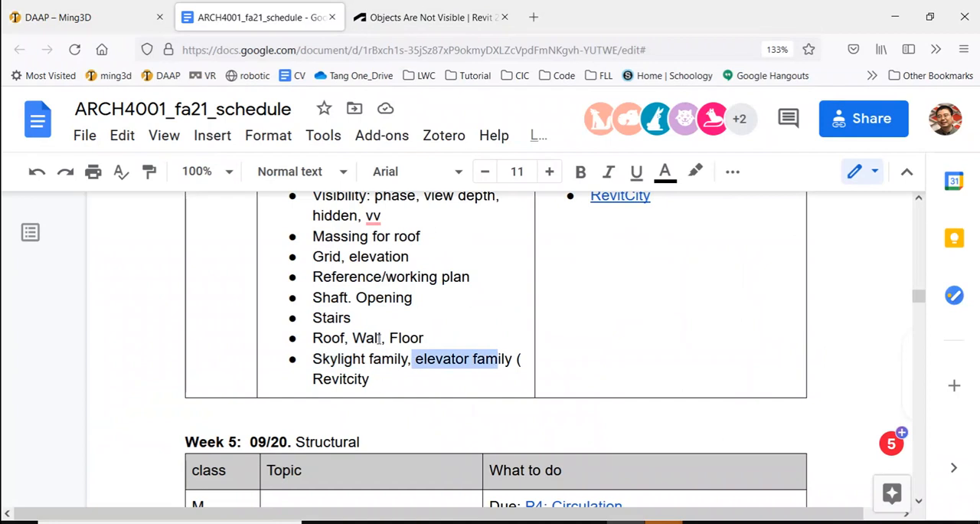
Step: Switch back to Revit, open the default 3D view and show the mass form and floors
key(alt+Tab)
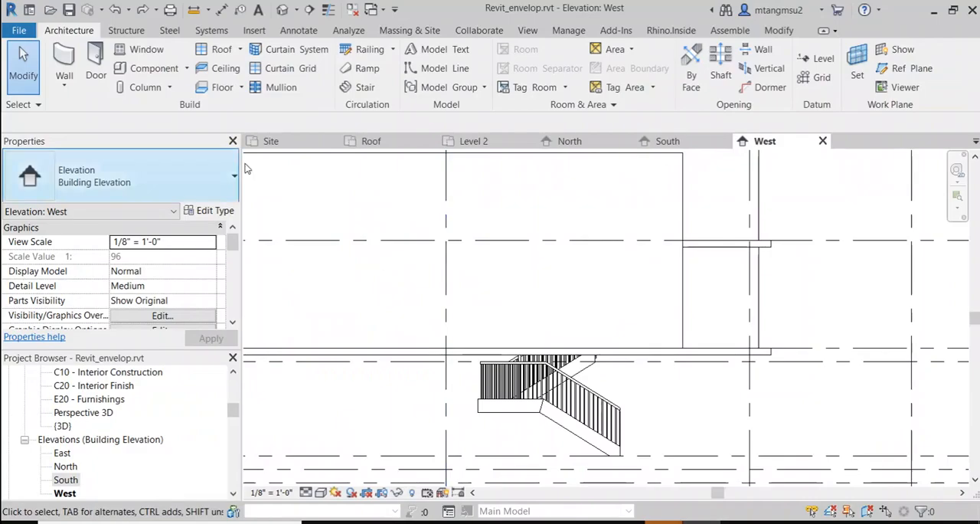
click(282, 10)
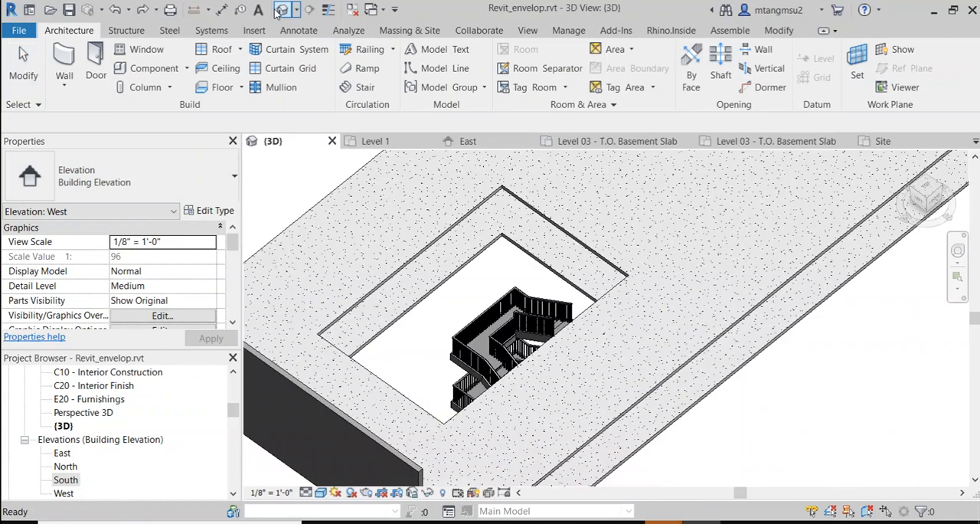
middle_drag(593, 276, 527, 310)
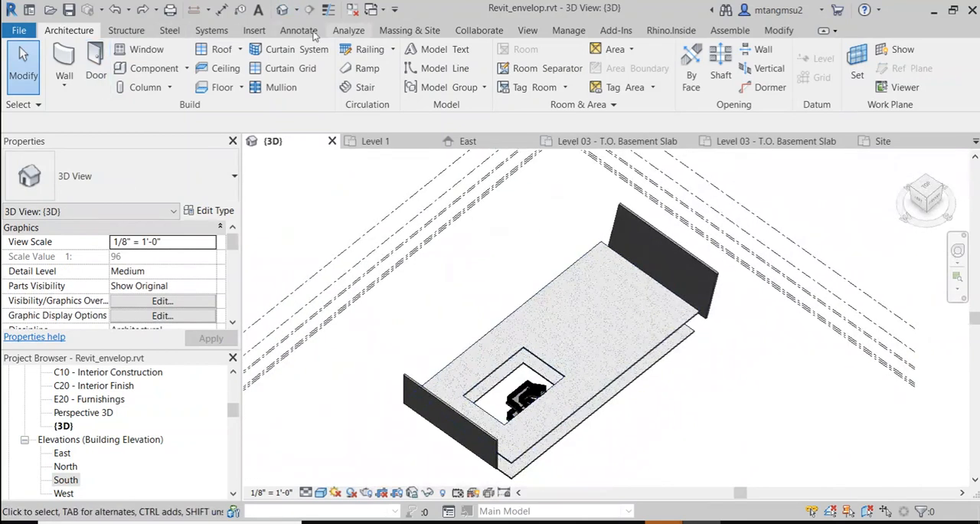
click(392, 32)
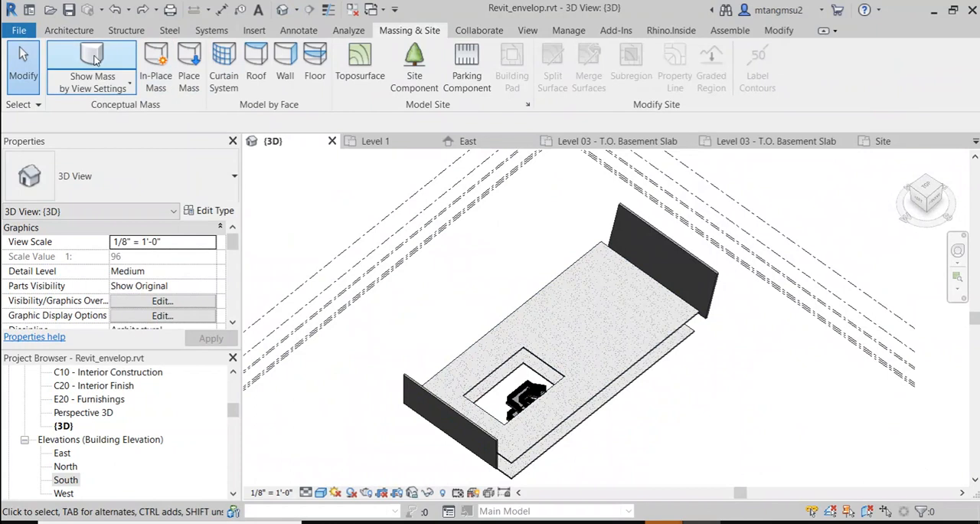
shift+middle_drag(475, 253, 613, 344)
scroll(612, 345, down, 1)
middle_drag(596, 433, 541, 221)
scroll(643, 340, up, 1)
scroll(584, 300, up, 1)
Step: Create a Basic Roof Generic - 12" by face on the sloped front face of the building mass, with Roof as the reference level
click(585, 310)
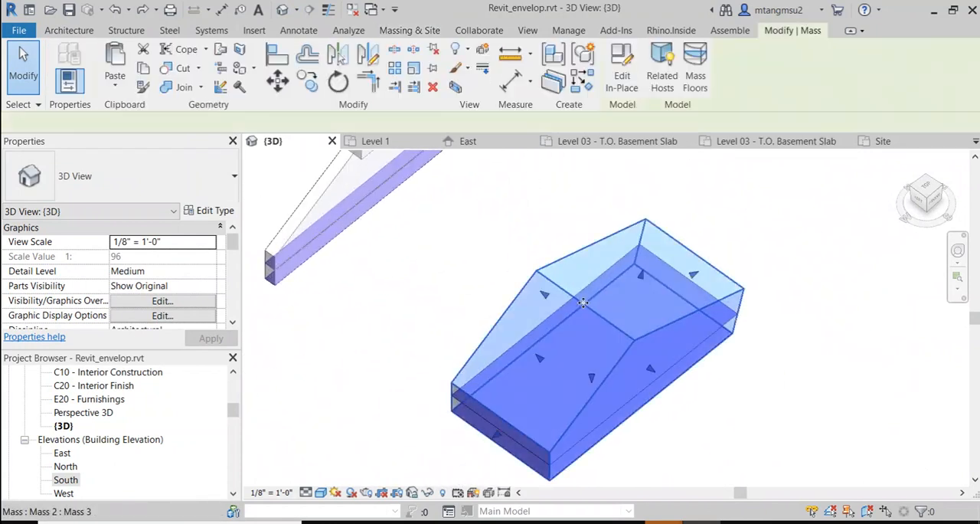
scroll(589, 319, up, 2)
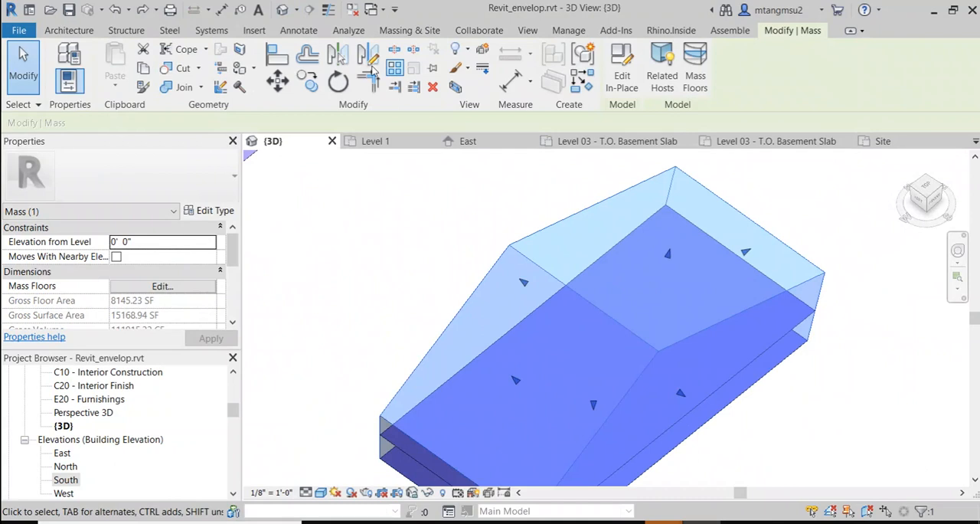
click(411, 33)
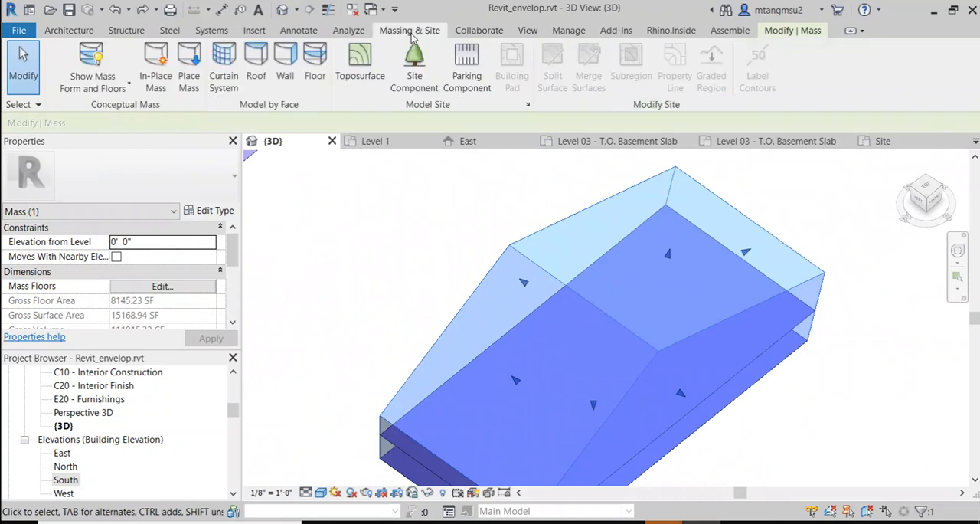
click(256, 63)
click(490, 274)
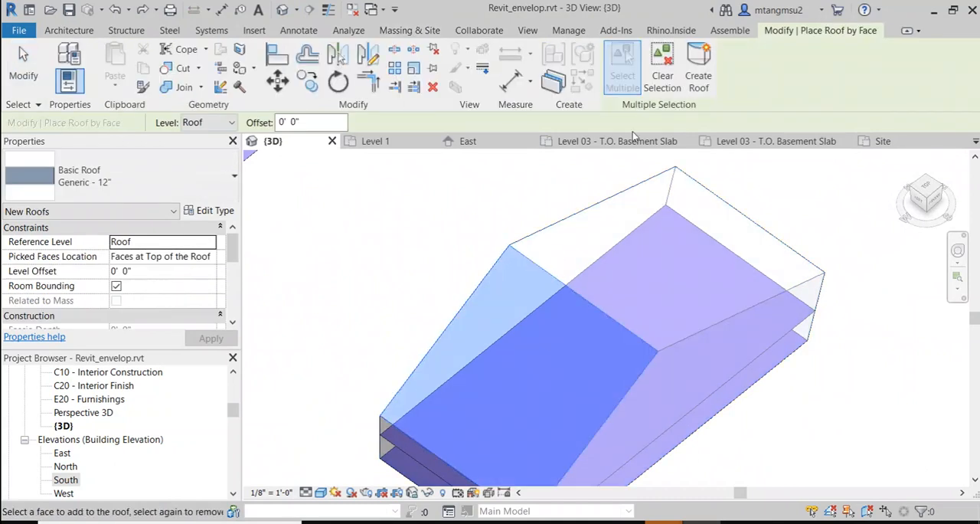
click(696, 69)
scroll(463, 344, up, 4)
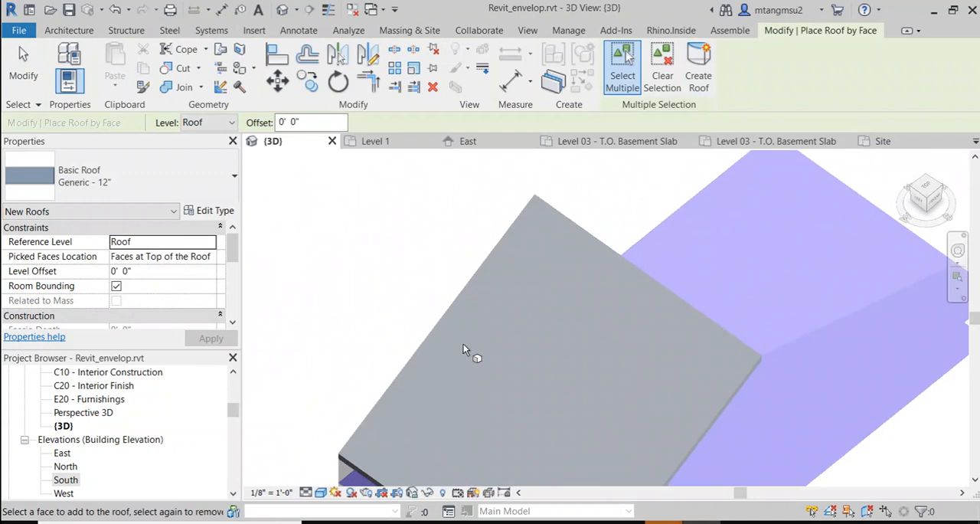
scroll(405, 251, down, 1)
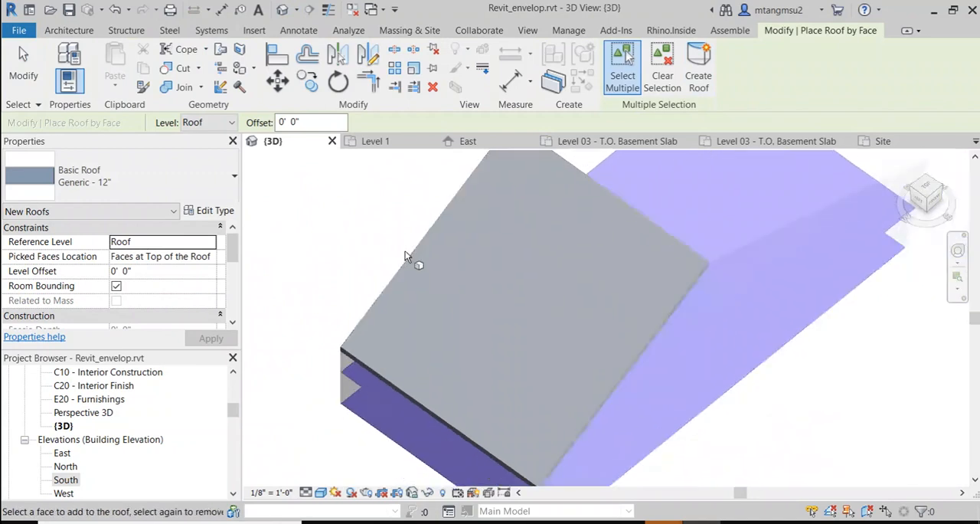
key(Escape)
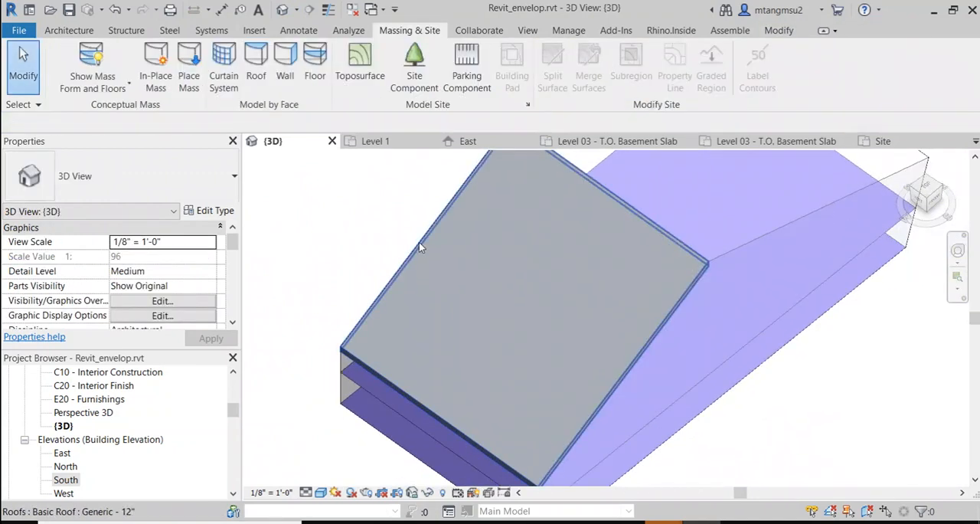
Step: Start the Window command for the new sloped roof in the 3D view
click(70, 31)
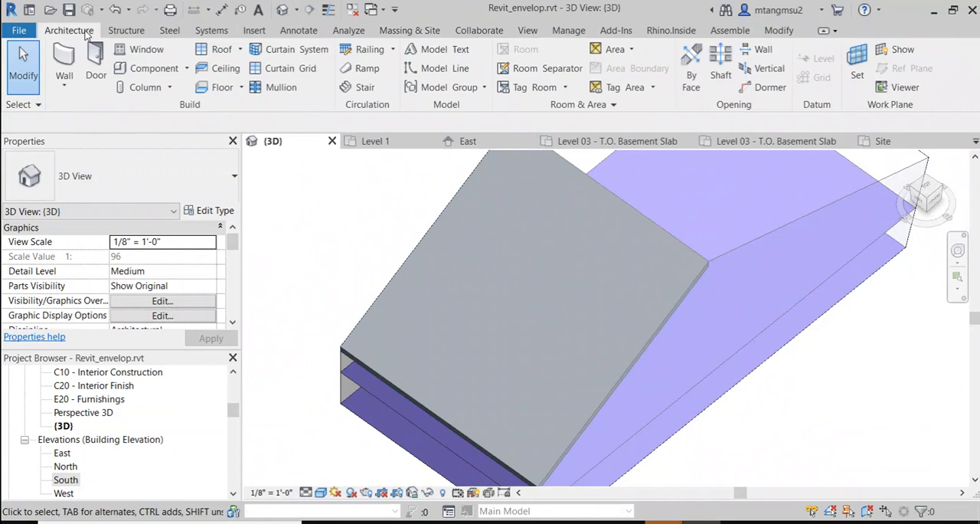
click(147, 51)
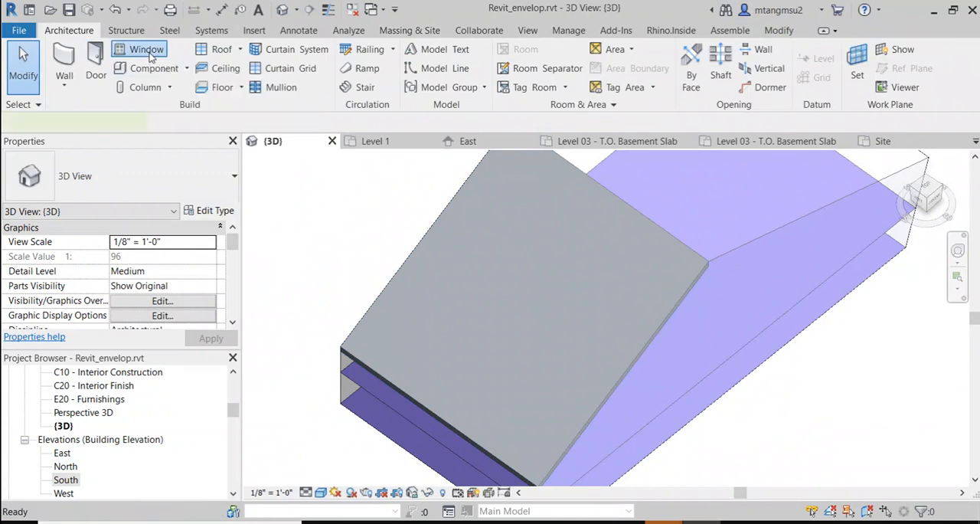
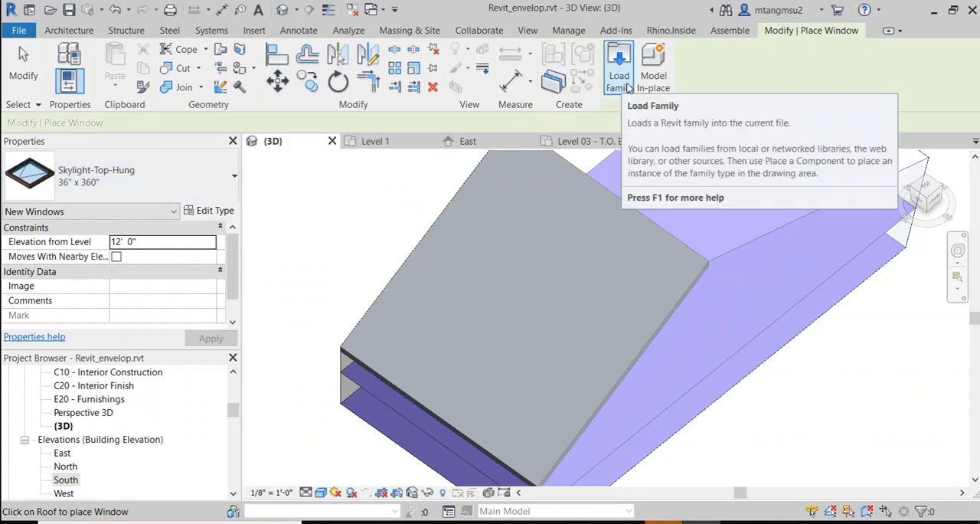
Step: Open the Skylight-Flat.rfa family from the Windows folder of the US Imperial library for loading
click(626, 87)
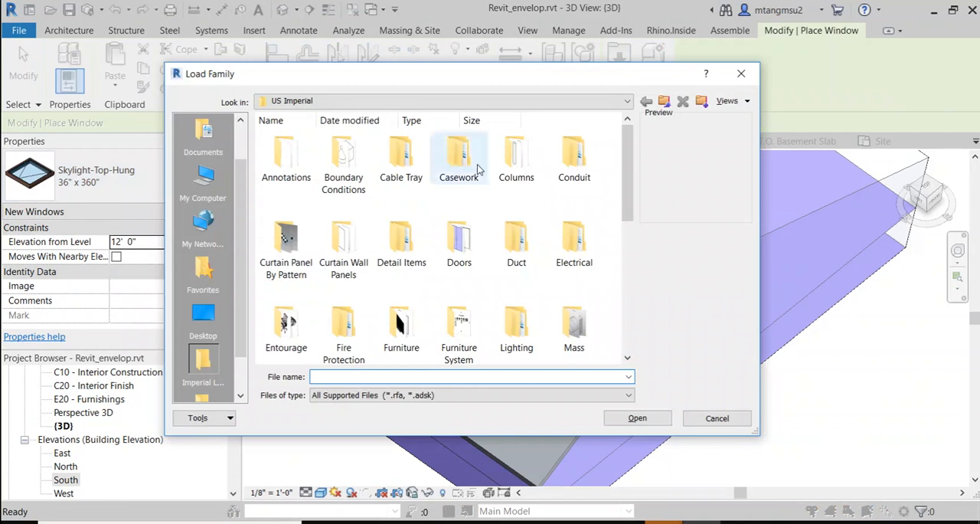
drag(490, 75, 375, 77)
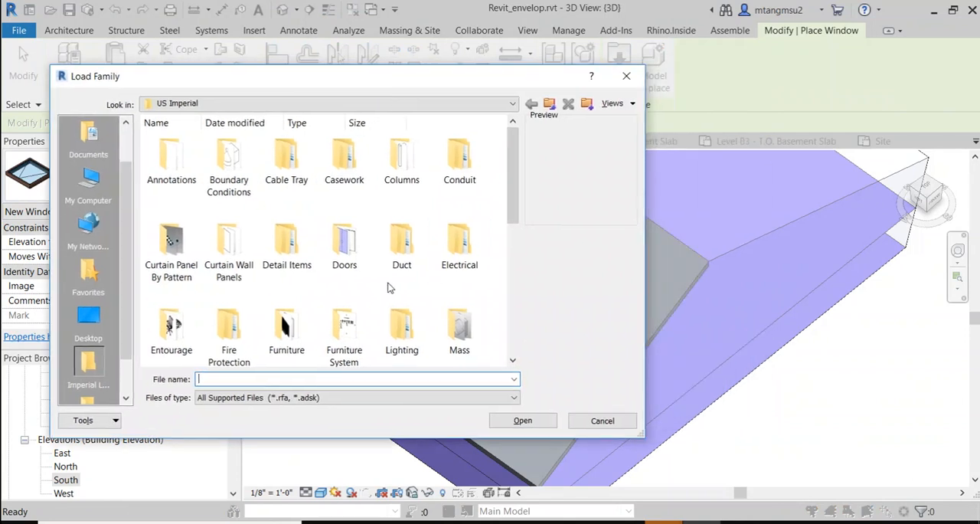
scroll(348, 256, down, 5)
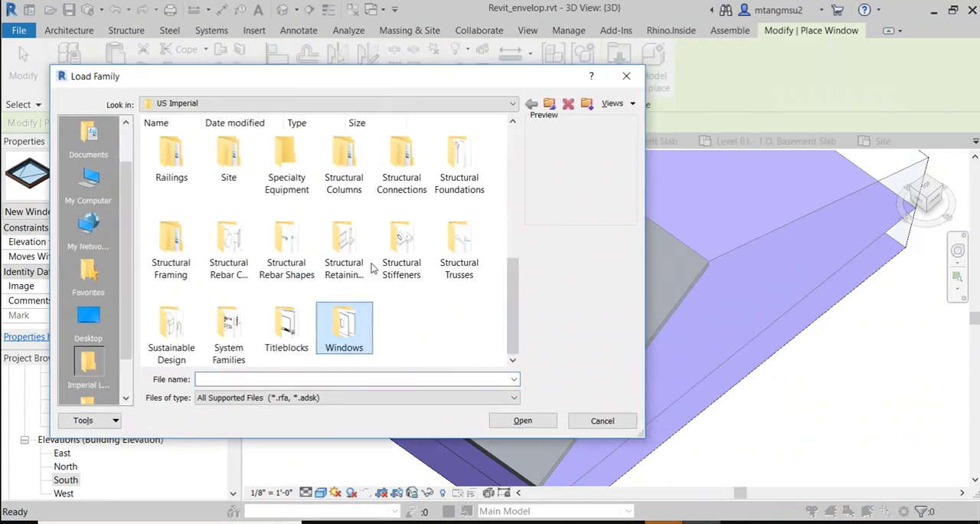
double_click(354, 328)
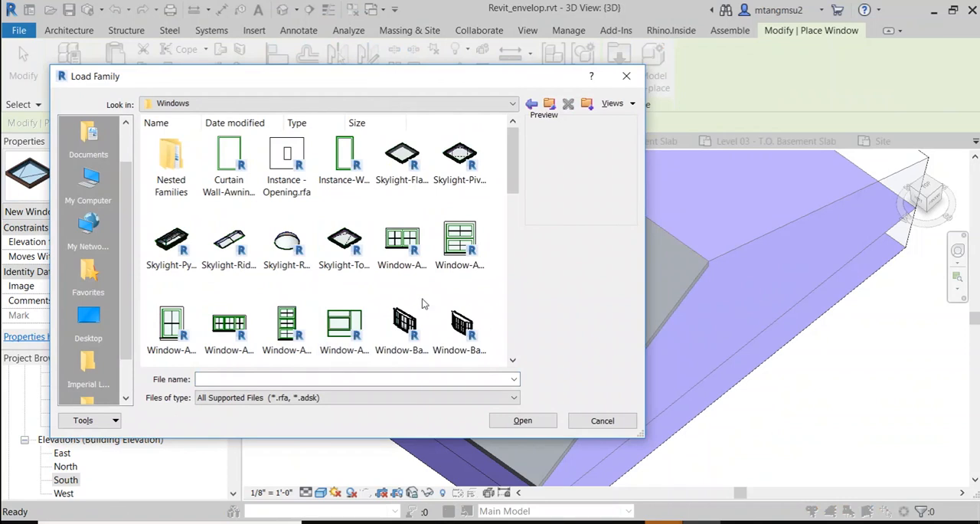
click(475, 162)
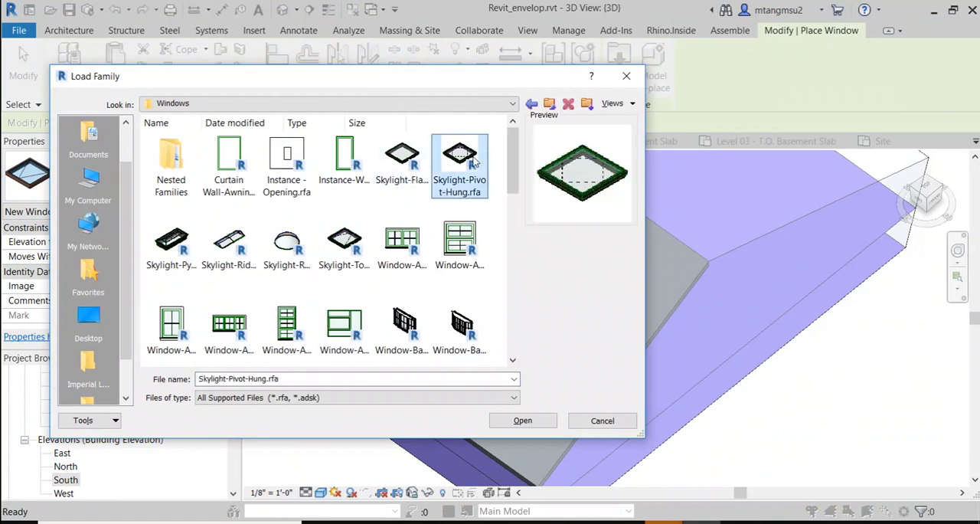
click(406, 162)
click(456, 161)
click(413, 162)
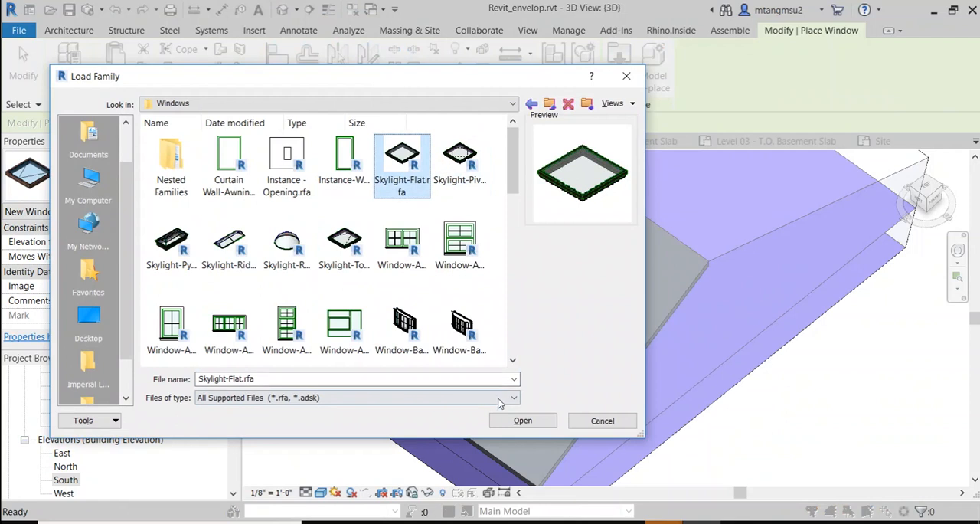
click(521, 420)
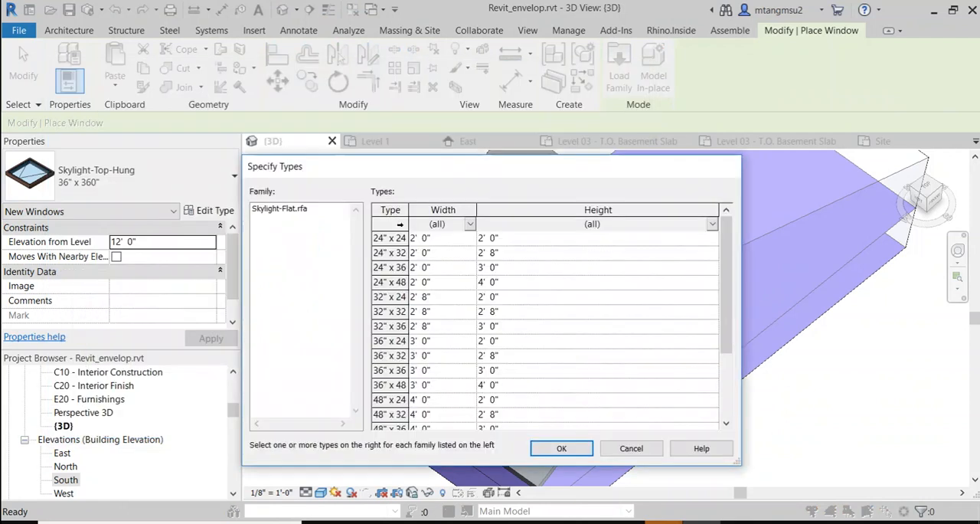
Step: Load the Skylight-Flat types 48" x 24", 48" x 32" and 48" x 36" into the project
scroll(378, 327, down, 2)
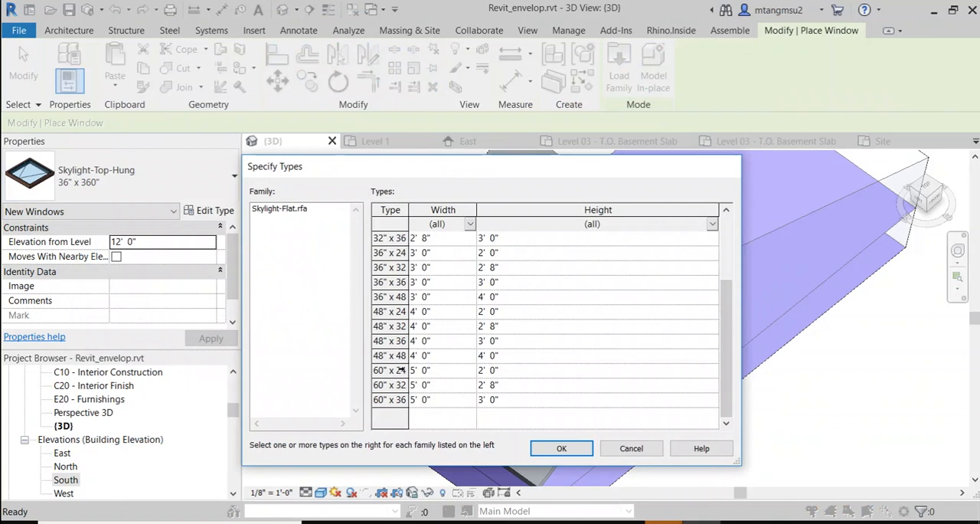
click(387, 370)
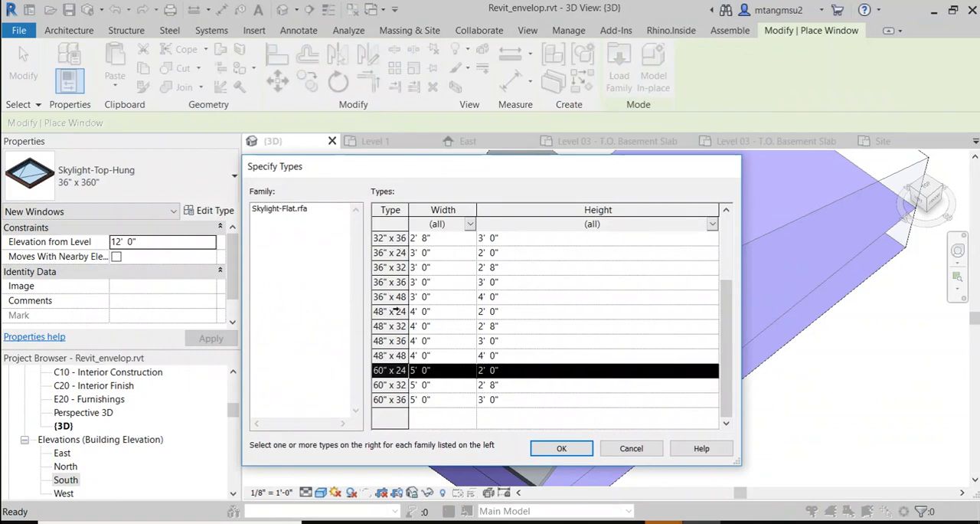
drag(396, 311, 480, 340)
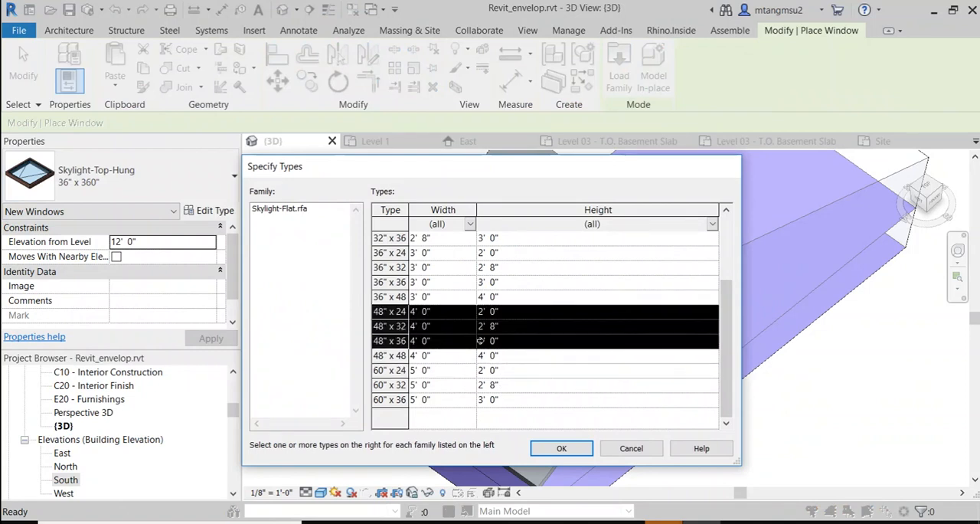
click(568, 448)
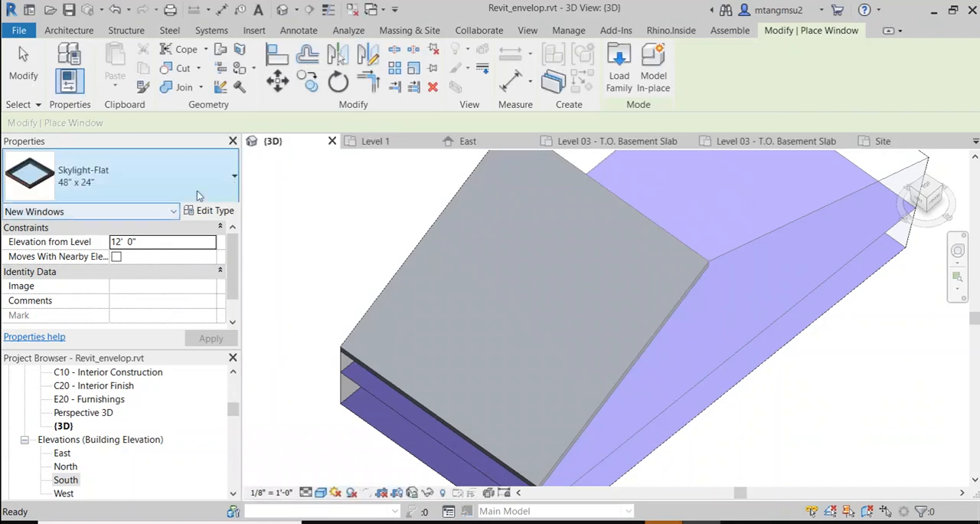
Step: Place two Skylight-Flat 48" x 36" skylights side by side on the sloped roof and end the placement
click(233, 179)
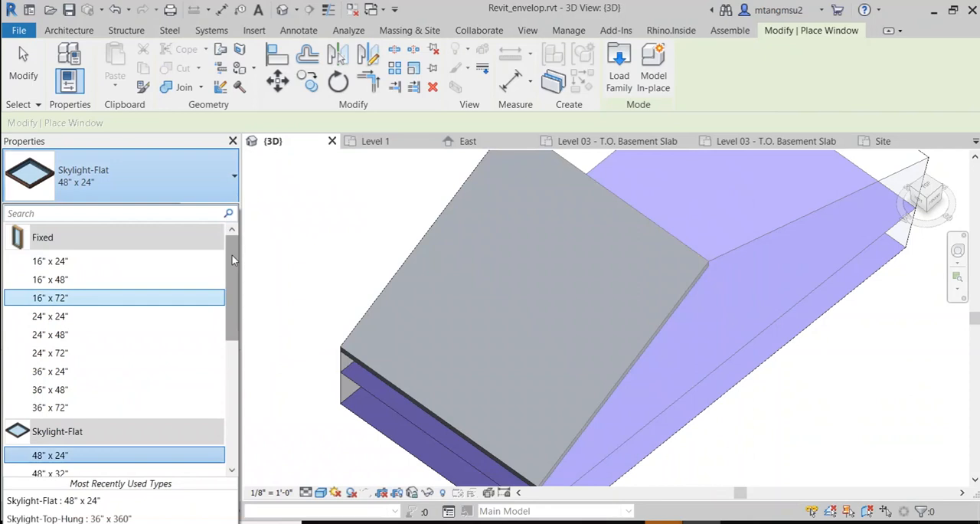
scroll(232, 255, down, 3)
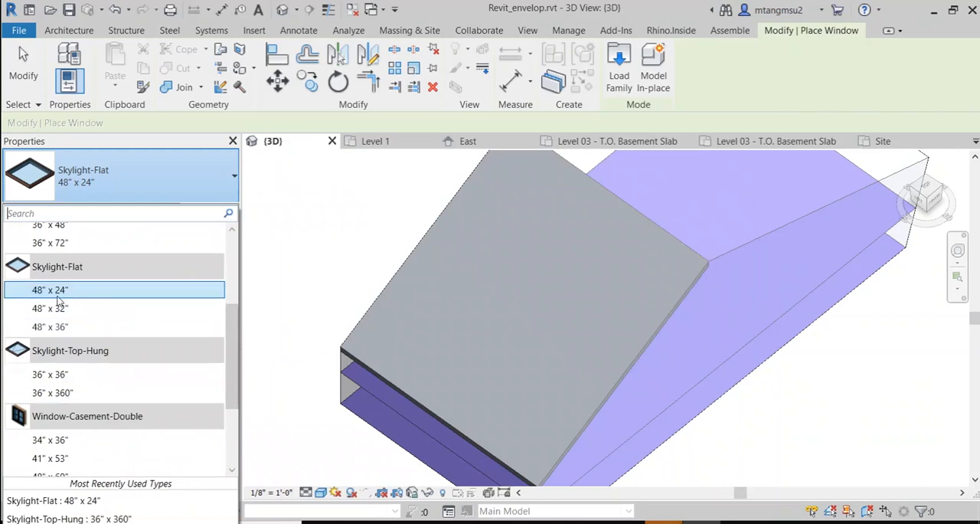
click(66, 327)
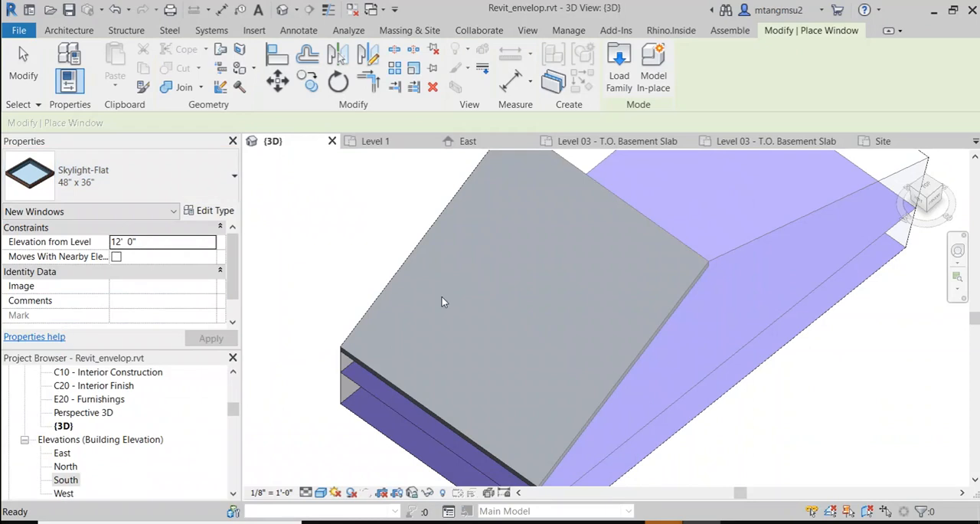
scroll(447, 285, up, 4)
click(476, 272)
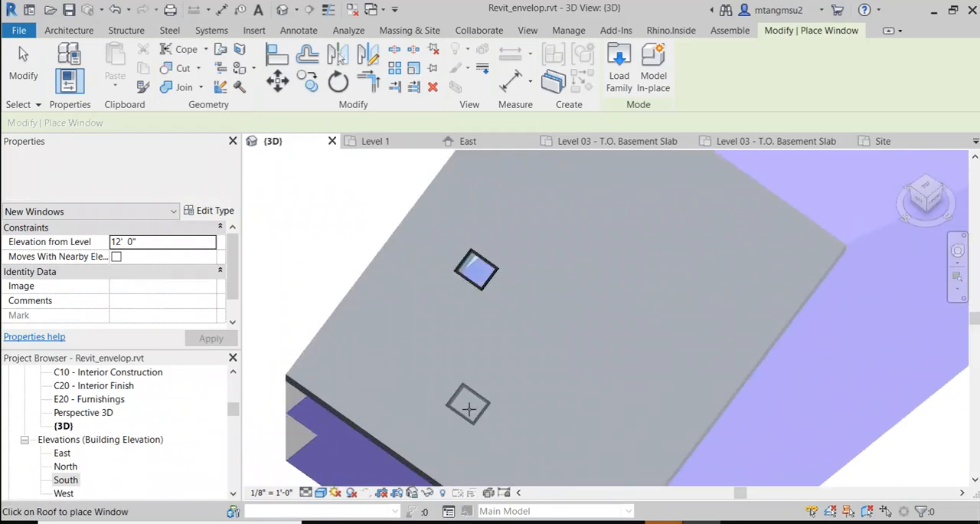
click(520, 293)
scroll(582, 363, up, 2)
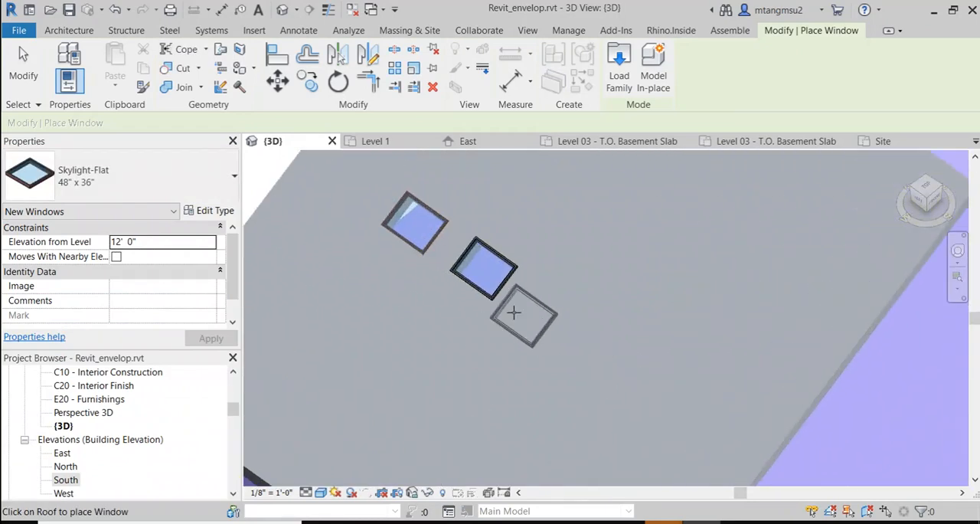
scroll(513, 312, up, 1)
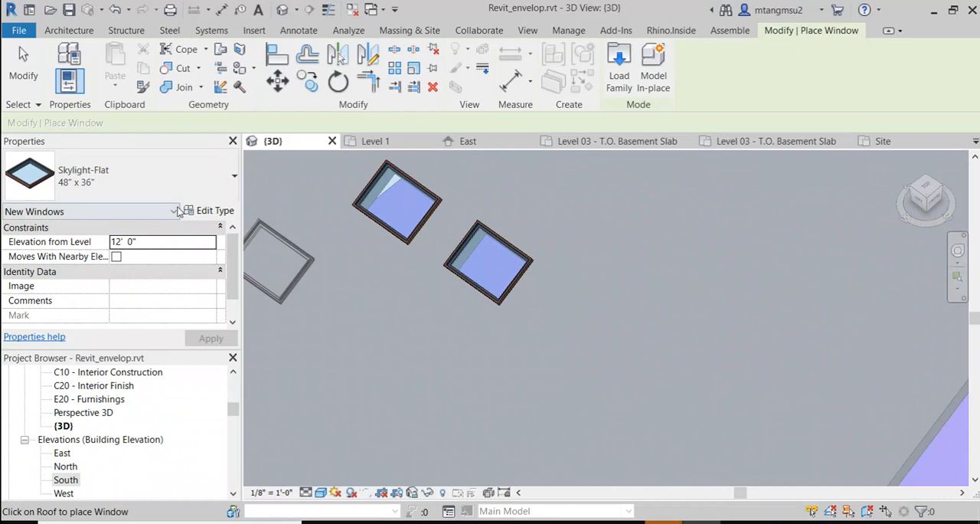
key(Escape)
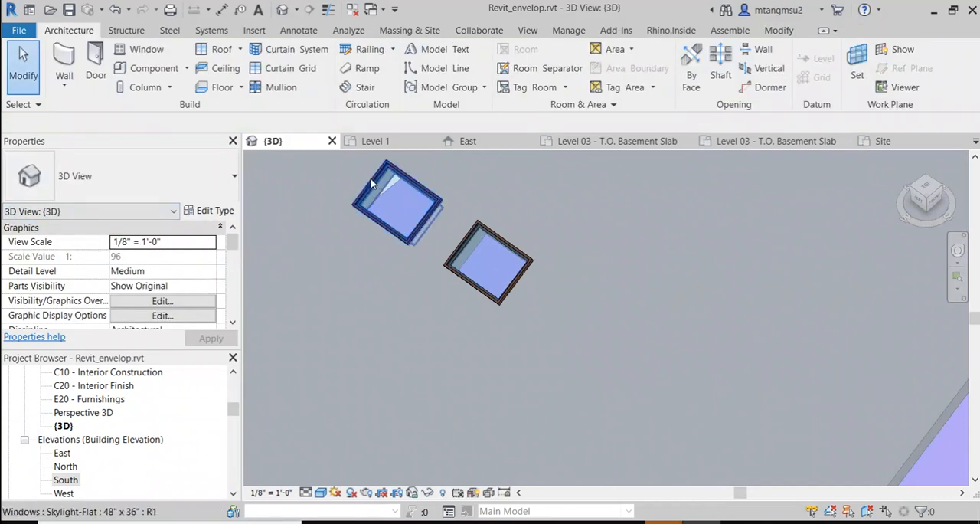
Step: Duplicate the type of the upper-left skylight on the roof and name the new type 48" x 360"
click(391, 205)
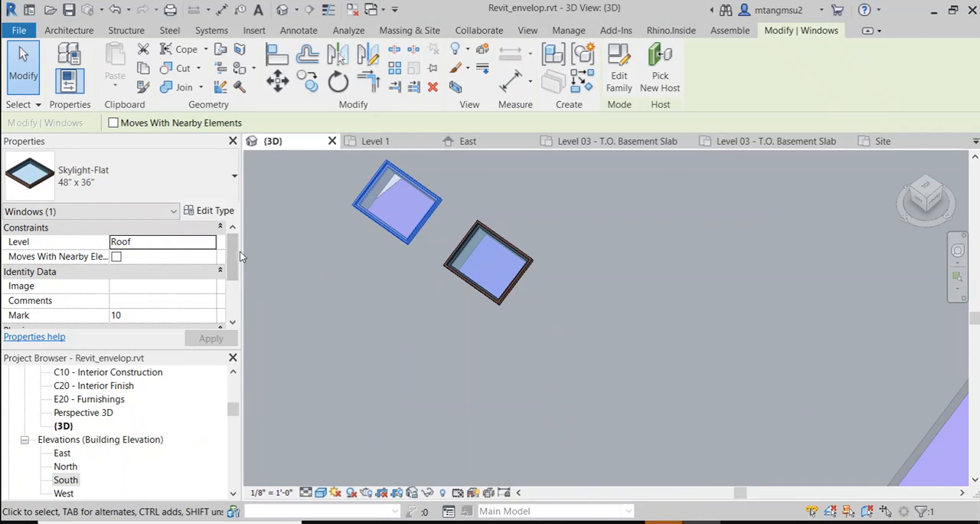
mouse_move(235, 258)
mouse_down()
mouse_move(237, 283)
mouse_move(235, 244)
mouse_up()
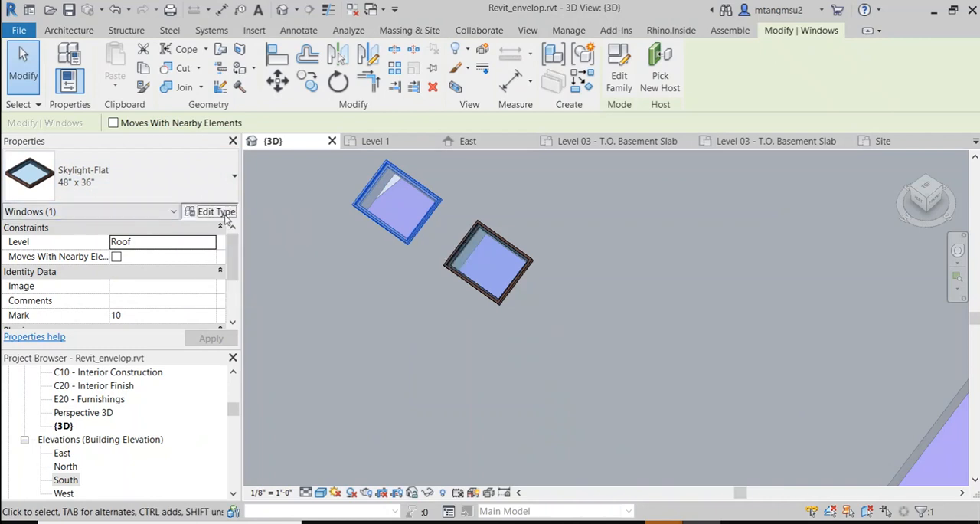
click(217, 212)
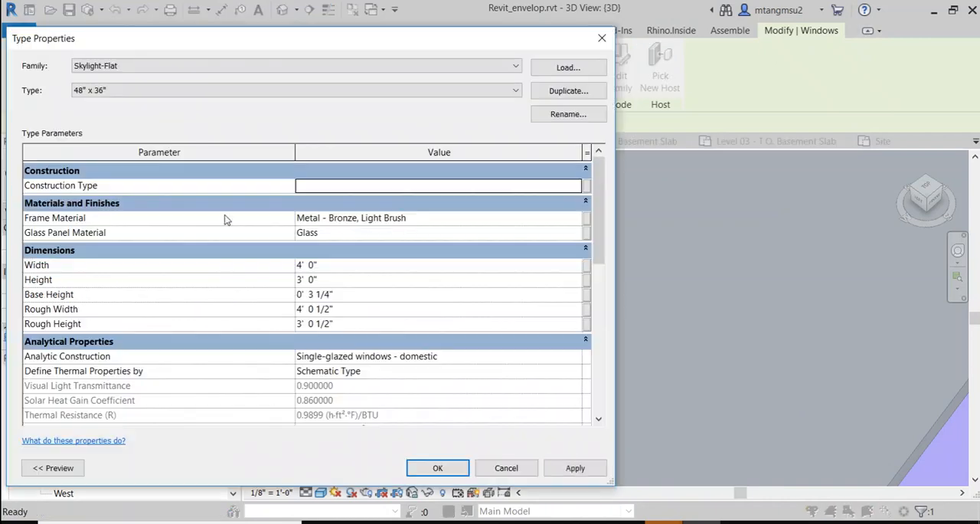
drag(172, 42, 429, 31)
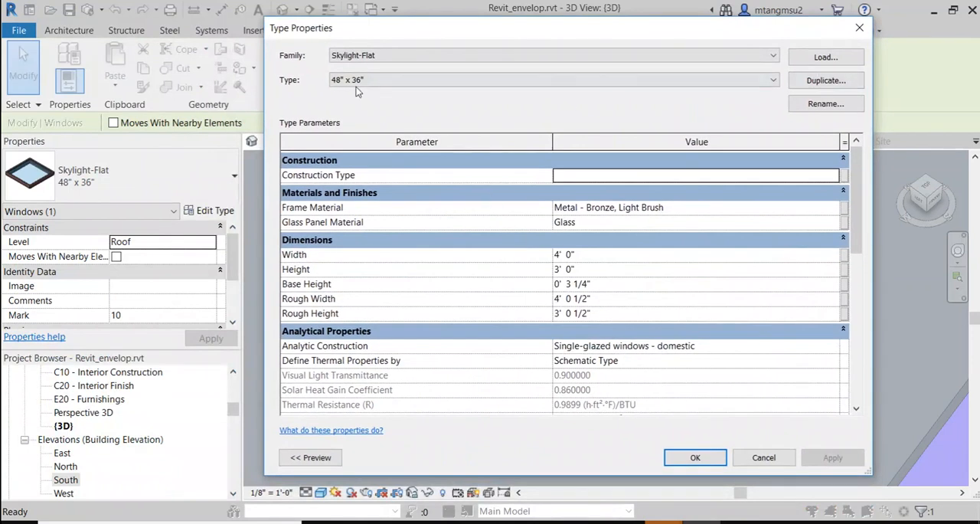
click(813, 80)
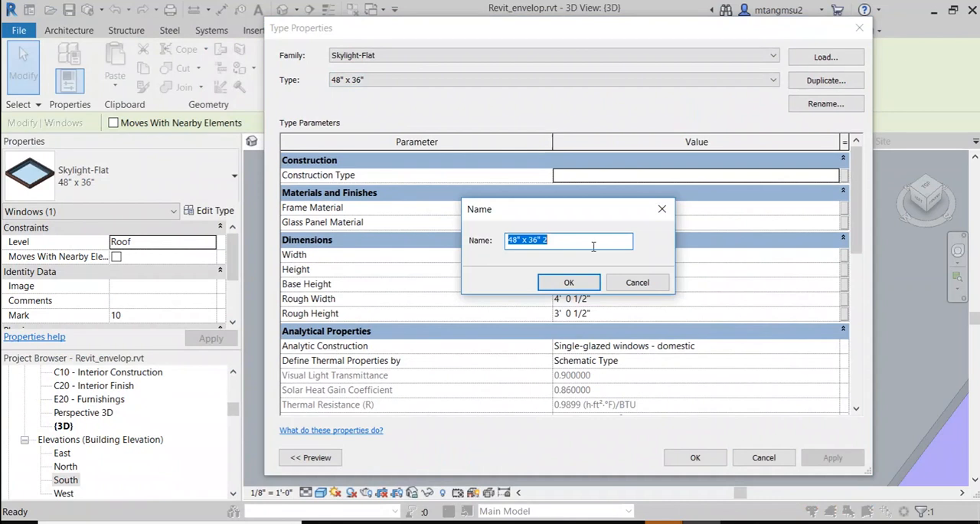
click(567, 242)
drag(566, 242, 538, 251)
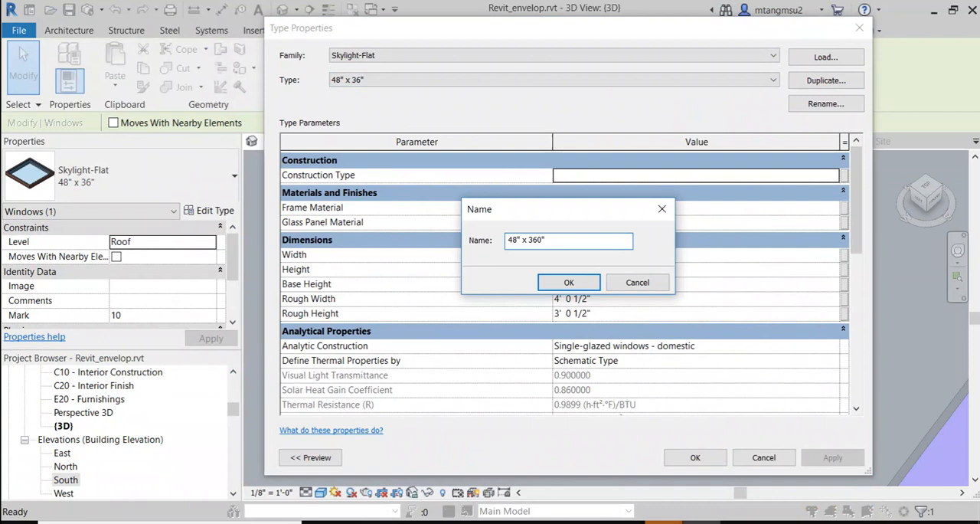
click(587, 284)
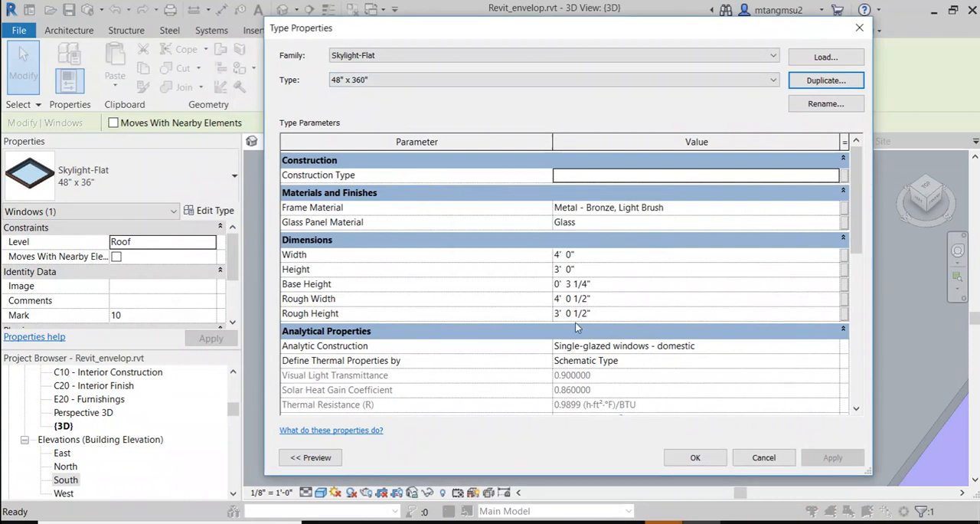
Step: Set the Height of the 48" x 360" skylight type to 30' and apply it to the selected skylight
click(599, 270)
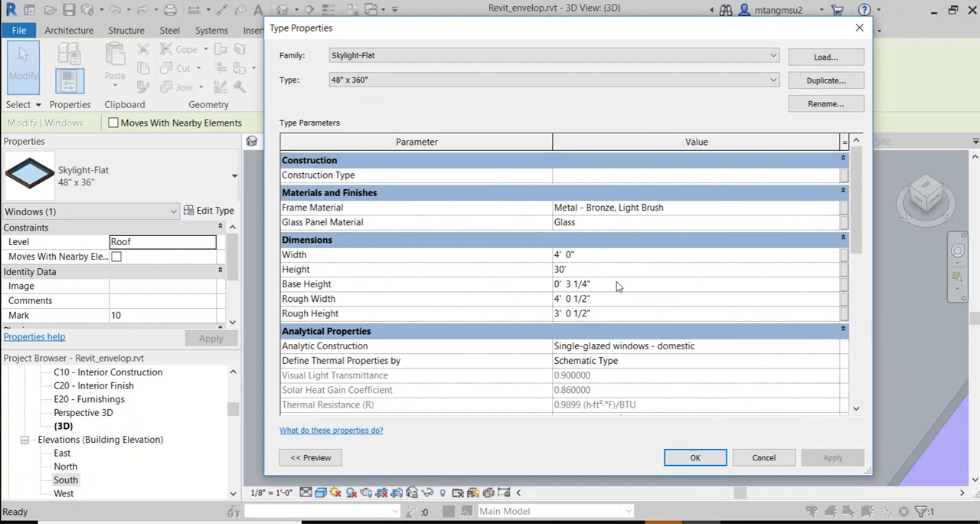
click(693, 458)
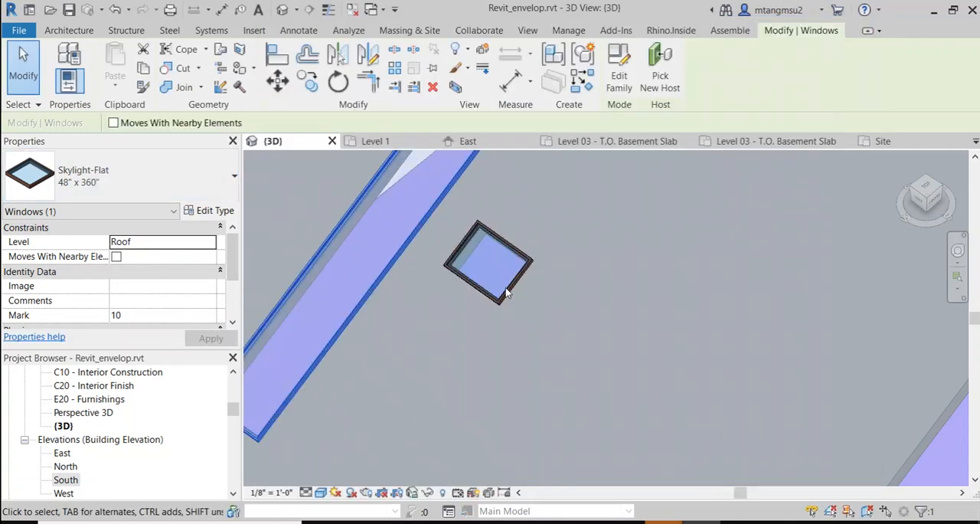
scroll(505, 294, down, 5)
middle_drag(551, 267, 512, 303)
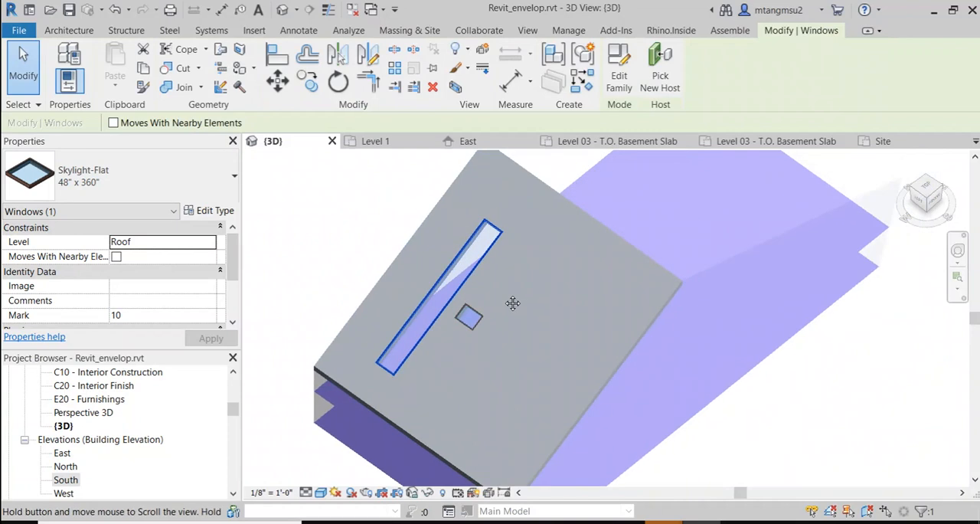
scroll(452, 298, up, 1)
Step: Change the long skylight on the roof back to the Skylight-Flat 48" x 36" type
click(100, 172)
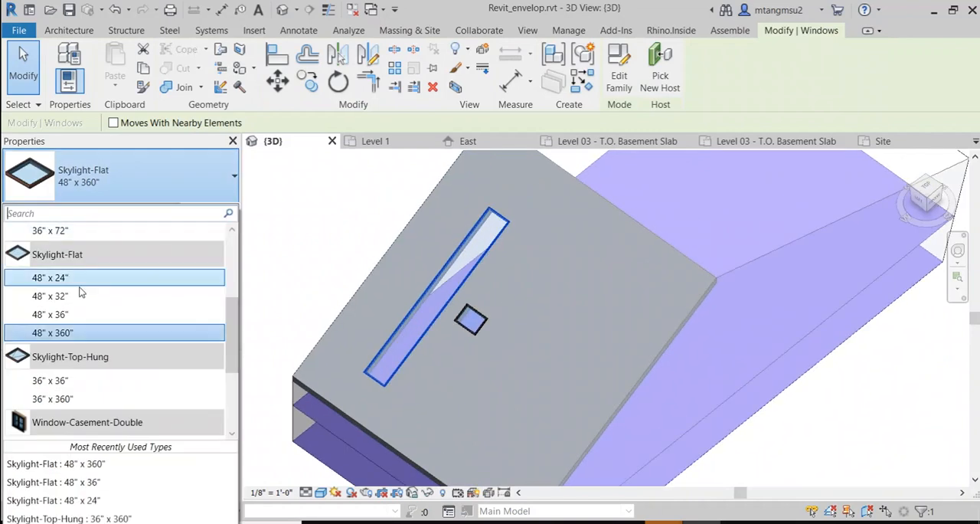
click(73, 334)
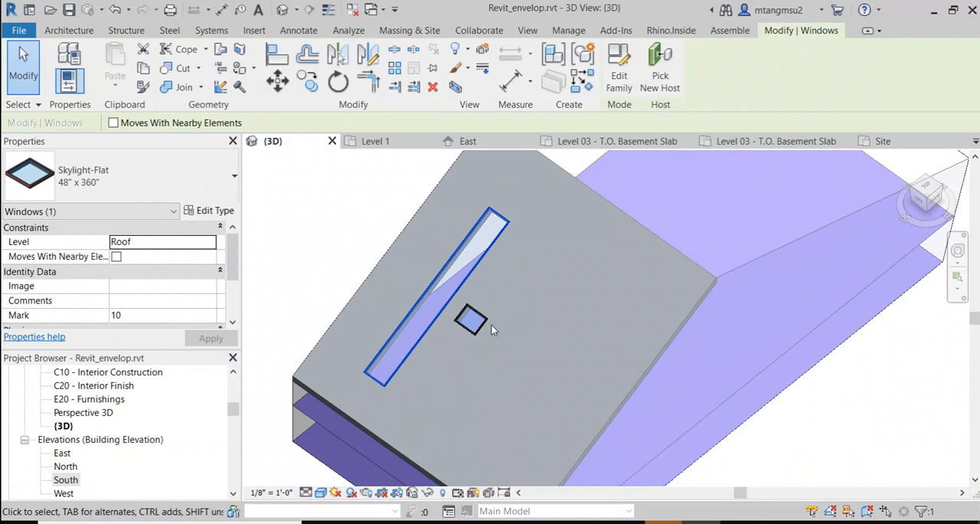
scroll(470, 287, up, 2)
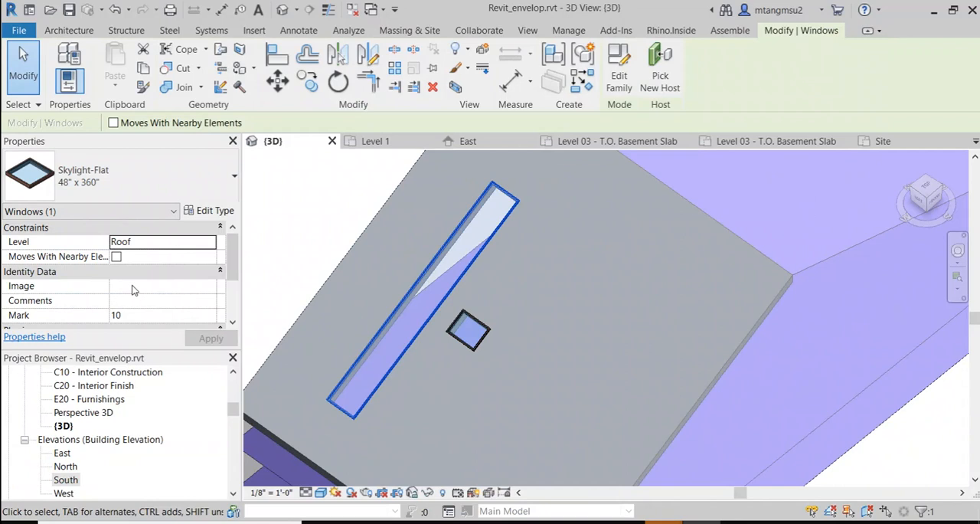
scroll(134, 285, down, 1)
scroll(137, 286, up, 1)
click(127, 192)
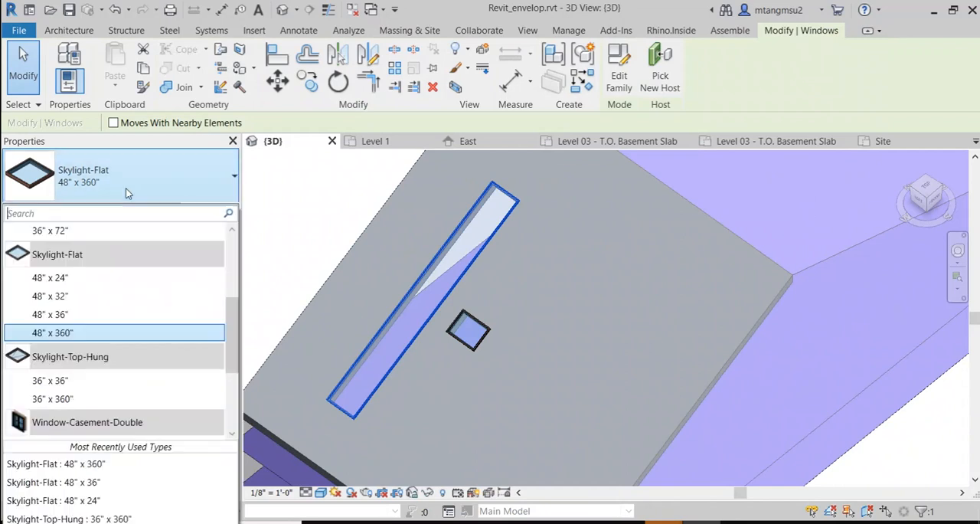
click(50, 314)
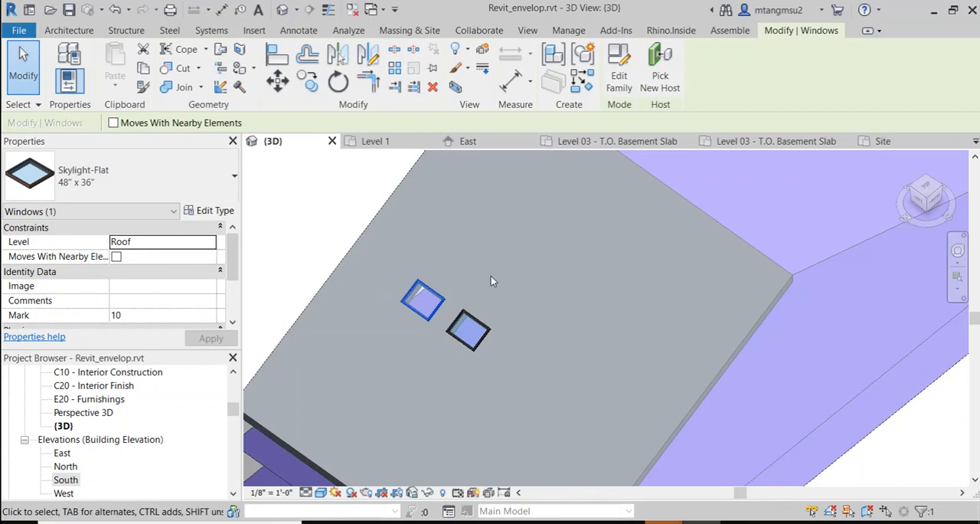
Step: Place four Skylight-Flat 48" x 360" skylights on the sloped roof, three in a parallel row and one near the opposite roof edge
click(291, 235)
click(209, 183)
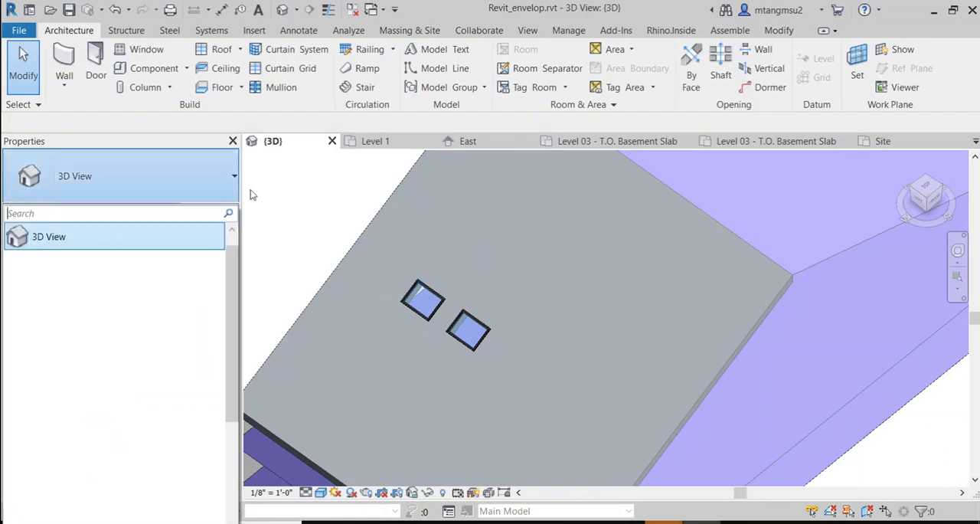
click(138, 49)
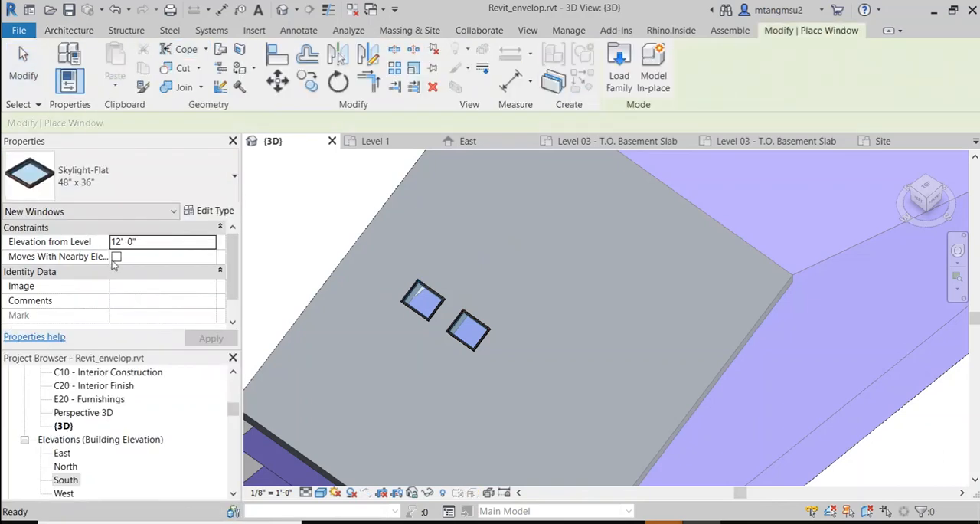
click(140, 181)
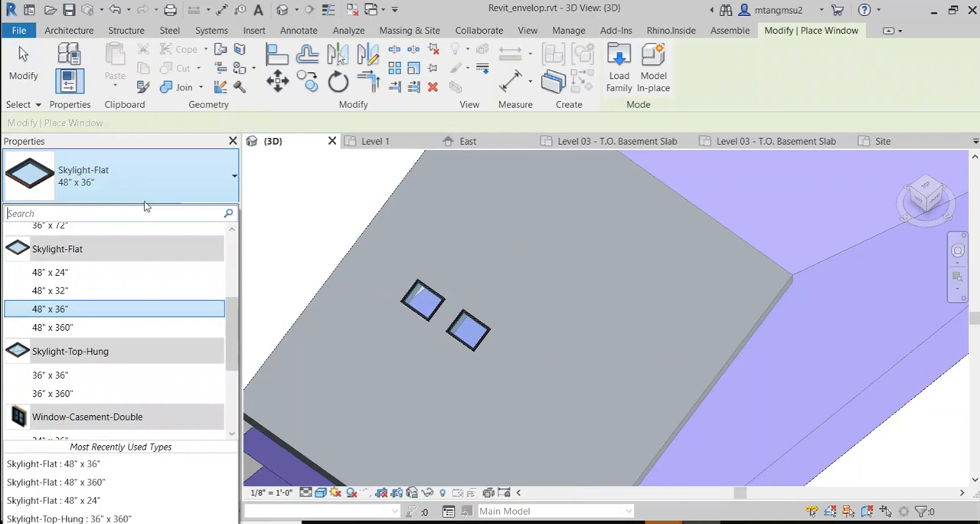
click(50, 329)
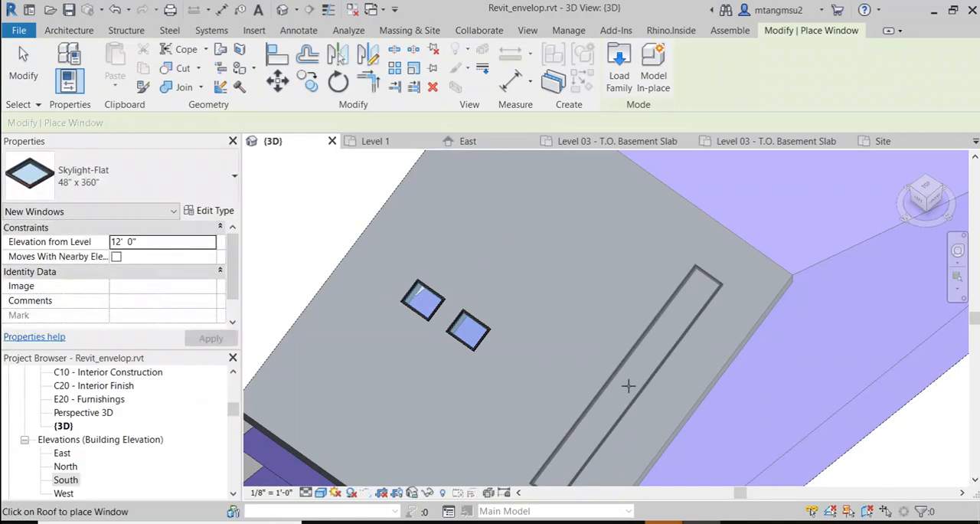
click(628, 383)
click(587, 352)
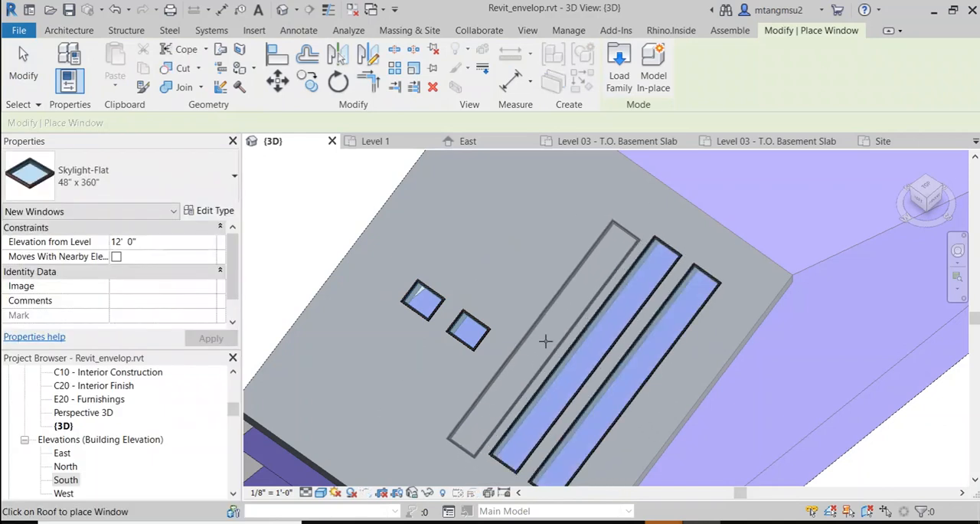
click(543, 330)
click(375, 270)
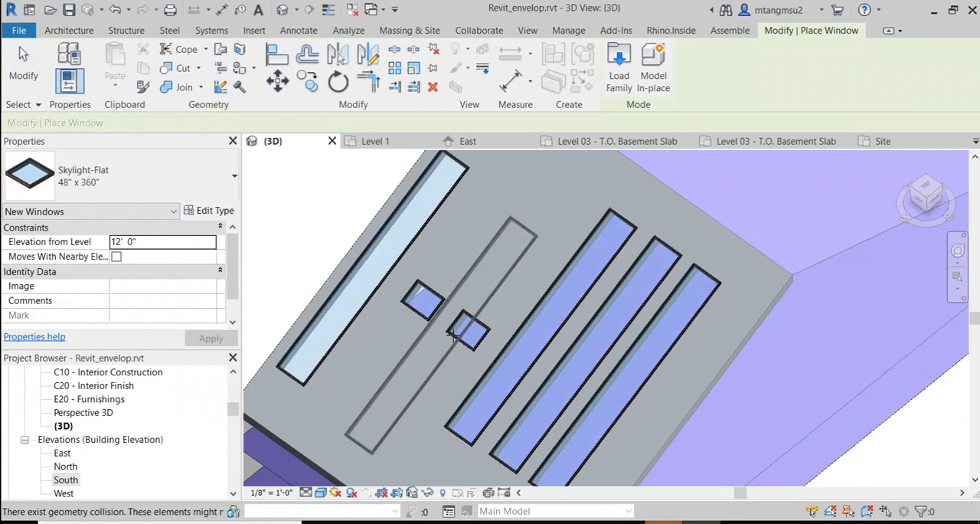
key(Escape)
key(Escape)
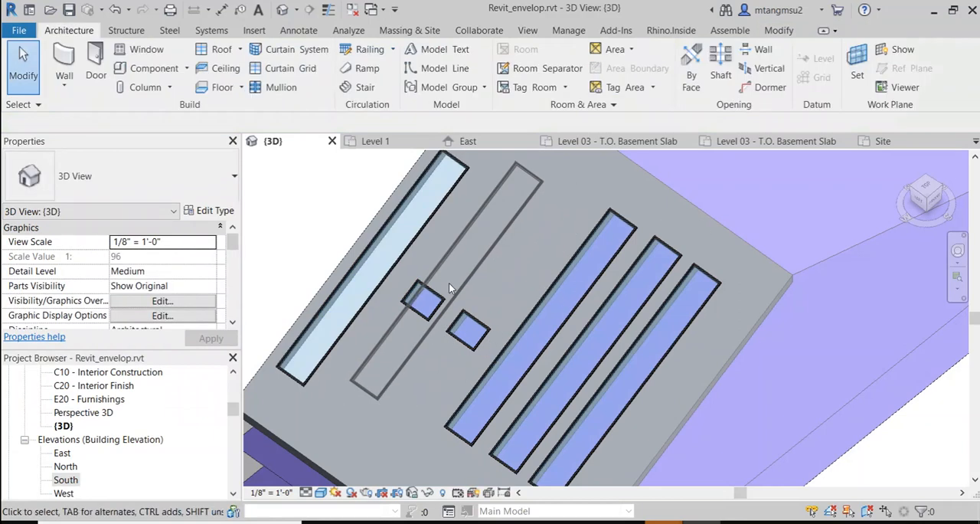
Step: Select the lone long skylight near the roof edge and examine the skylight openings from several angles
middle_drag(467, 320, 249, 410)
middle_drag(618, 292, 447, 374)
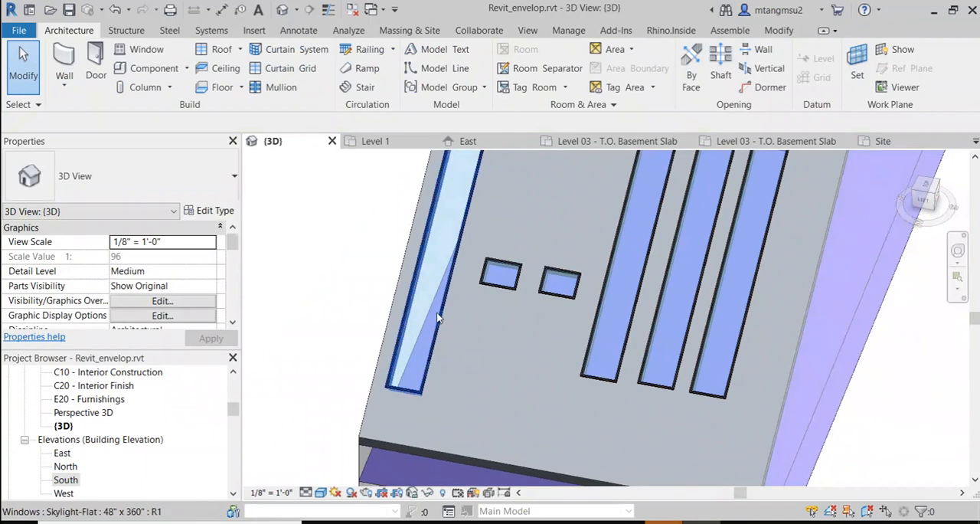
click(440, 315)
shift+middle_drag(470, 325, 619, 334)
scroll(575, 277, up, 5)
middle_drag(447, 321, 476, 191)
scroll(389, 295, down, 3)
scroll(444, 274, down, 2)
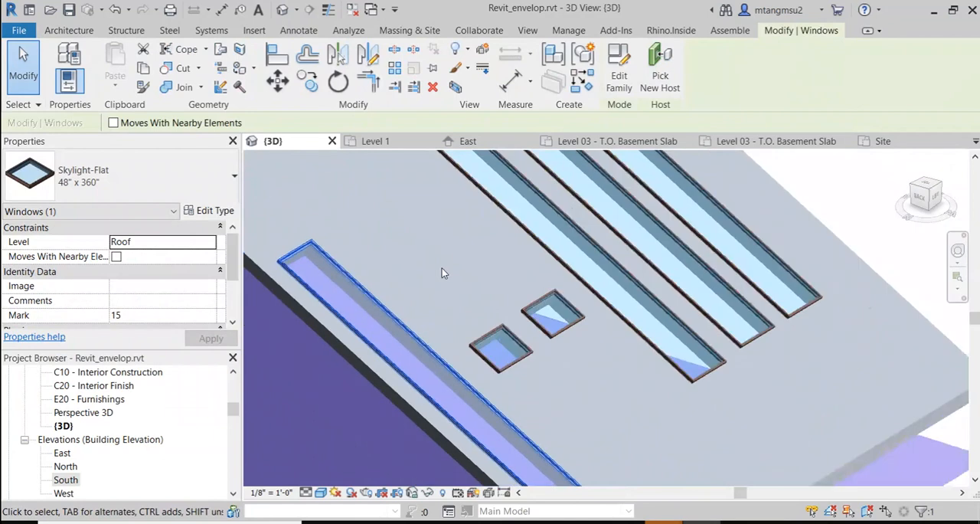
middle_drag(375, 248, 402, 274)
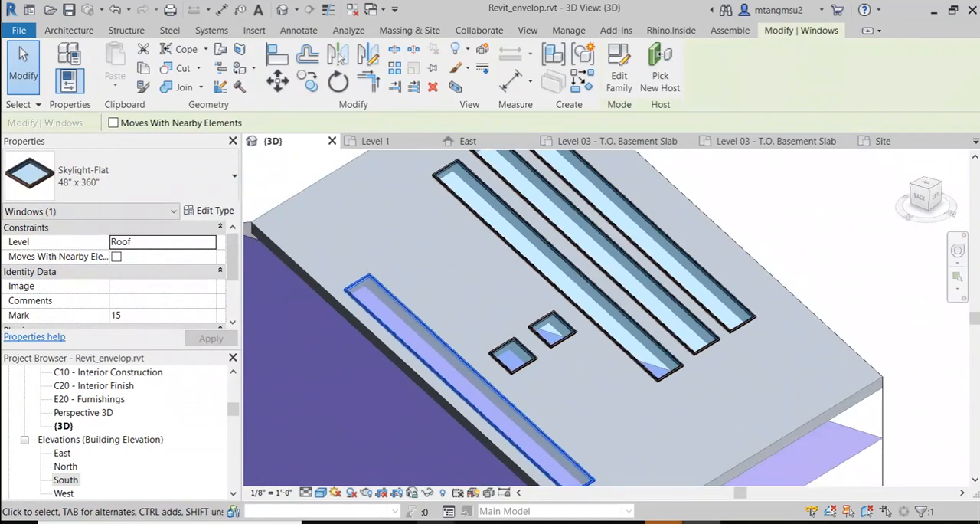
Step: Switch to the ARCH4001_fa21_schedule document in Firefox, review the skylight and elevator family topic, and return to Revit
click(395, 522)
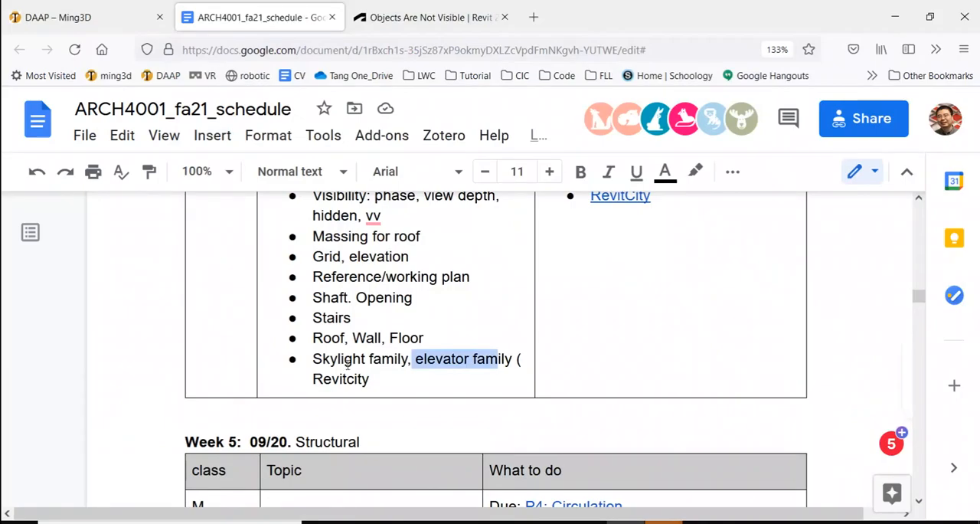
drag(337, 360, 502, 358)
click(437, 358)
key(alt+Tab)
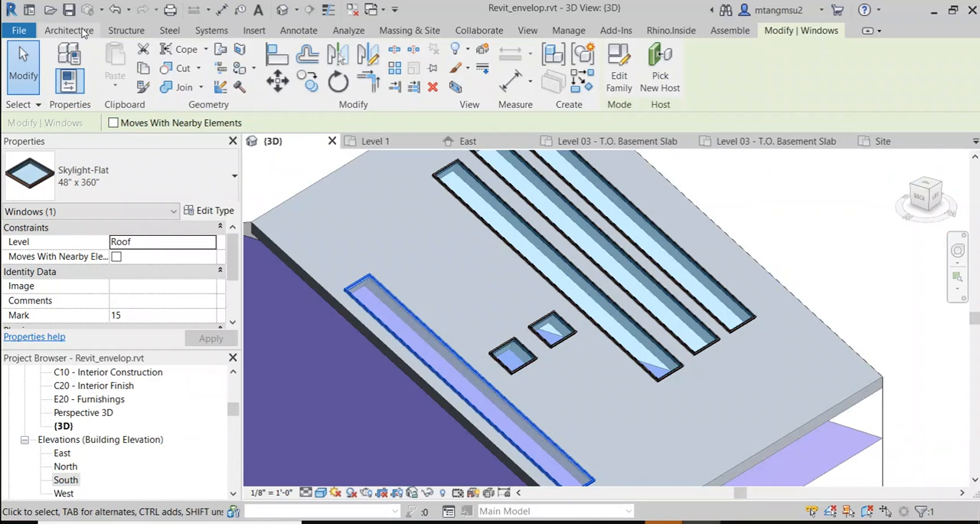
Step: Start placing a component and save the project
click(69, 31)
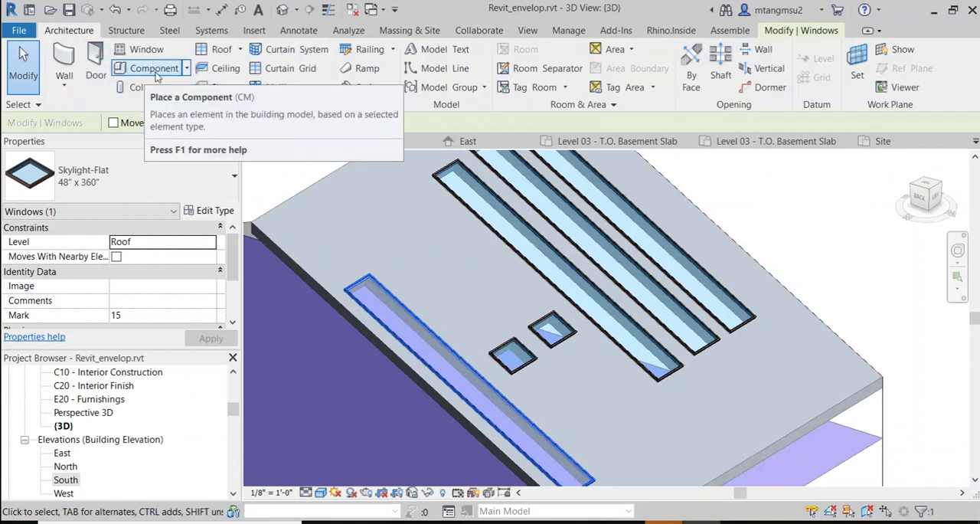
click(187, 68)
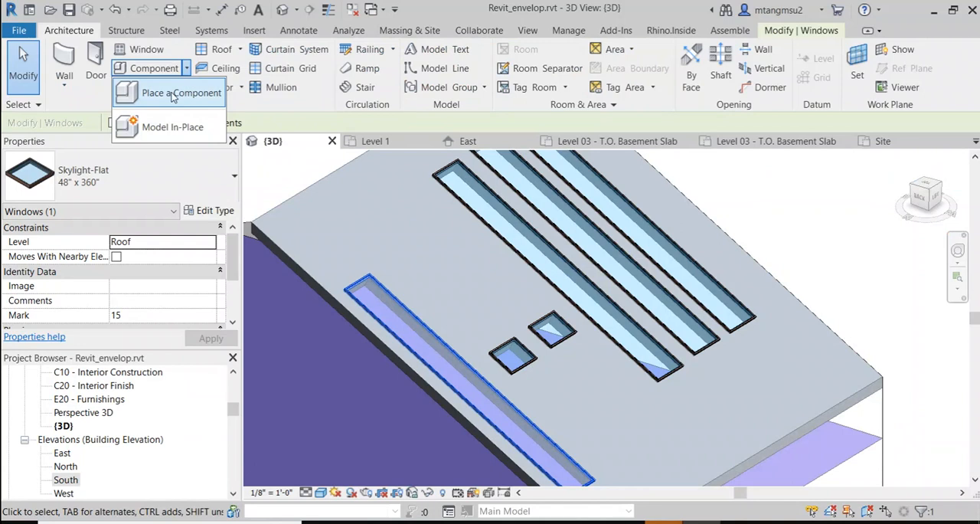
click(163, 93)
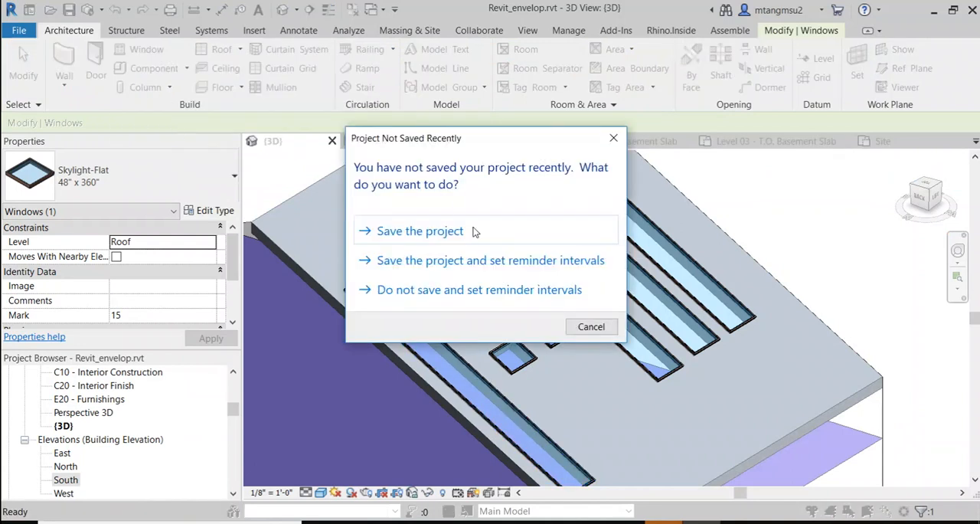
click(461, 239)
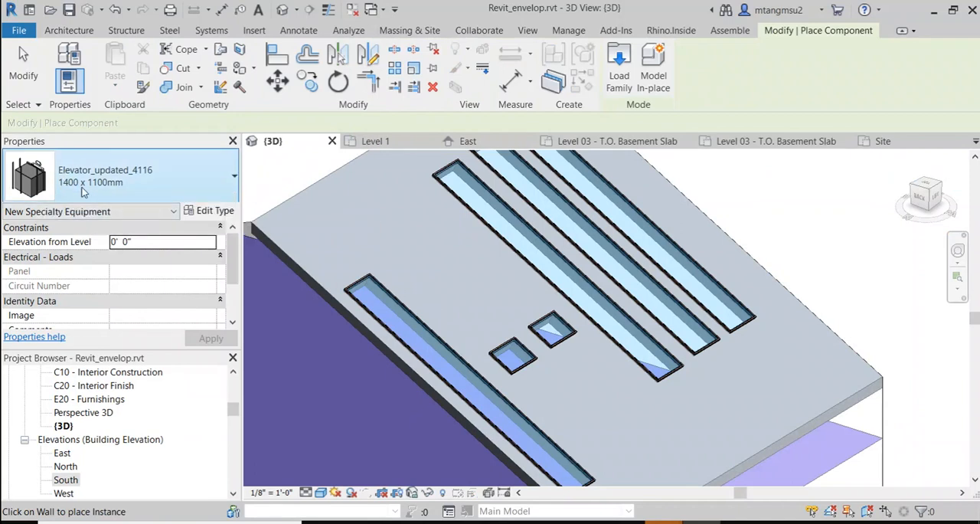
Step: Start loading a family and look through the Windows library folder and its Nested Families subfolder
click(69, 30)
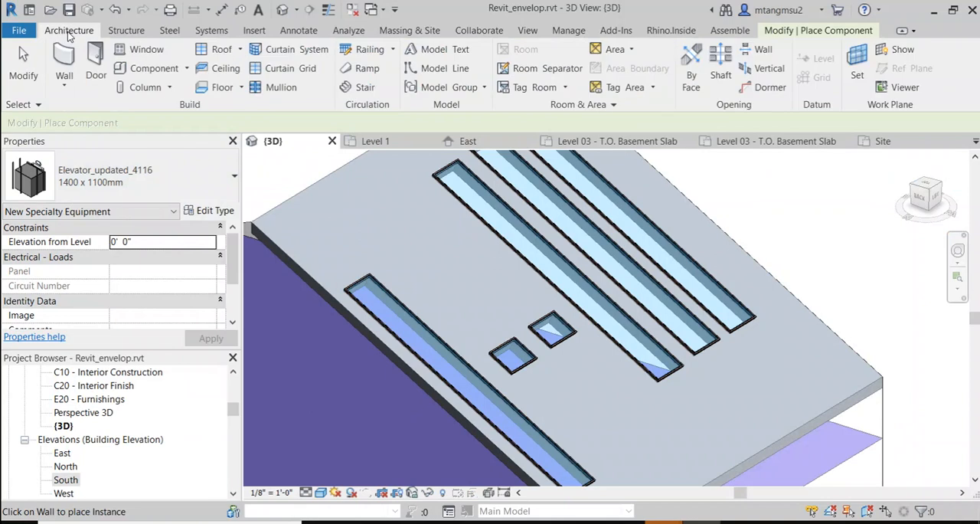
click(253, 31)
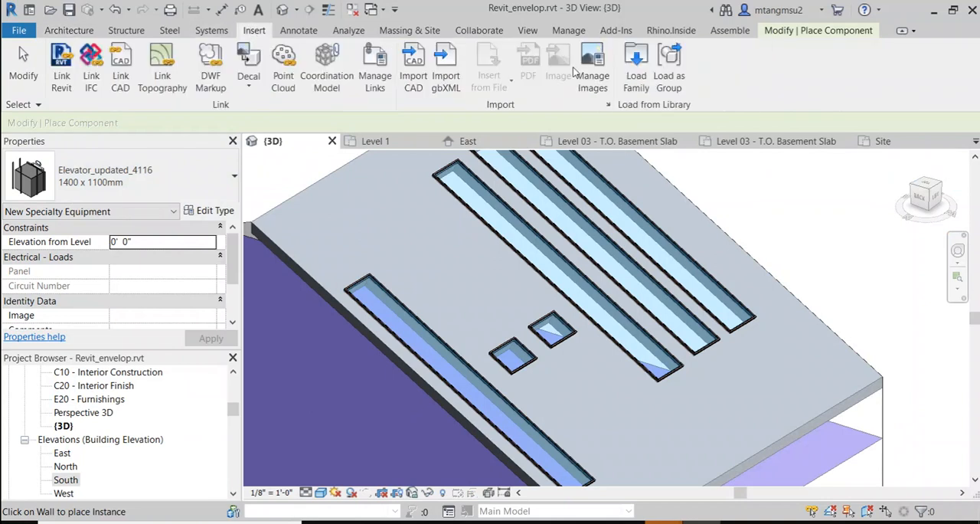
click(635, 68)
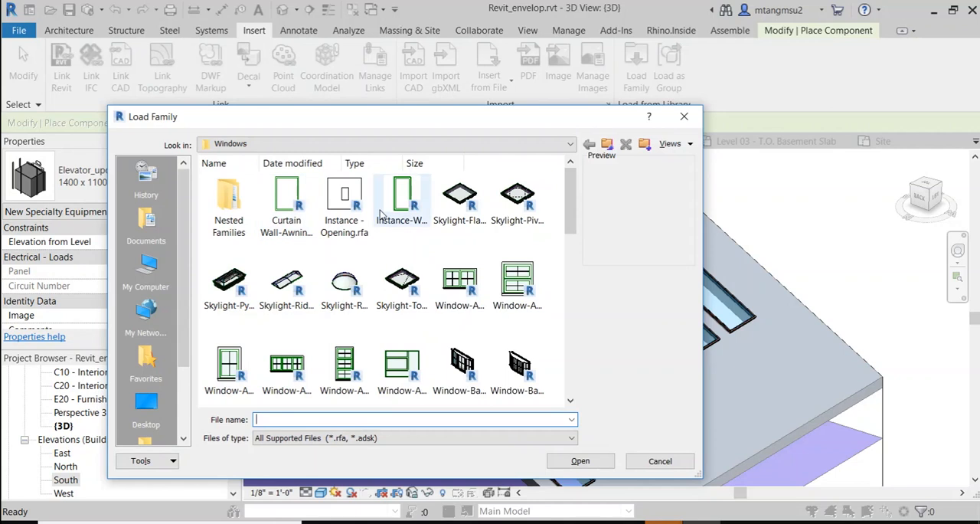
scroll(261, 245, down, 3)
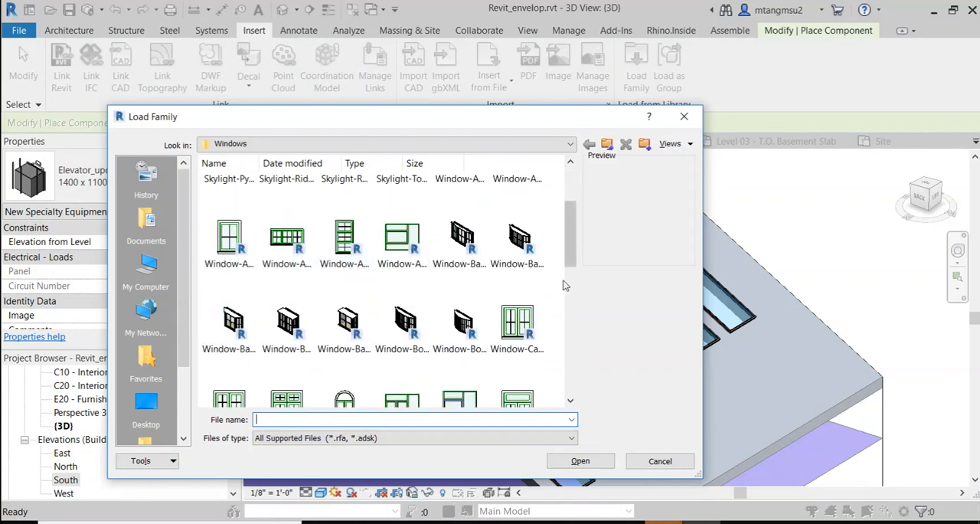
scroll(562, 285, up, 3)
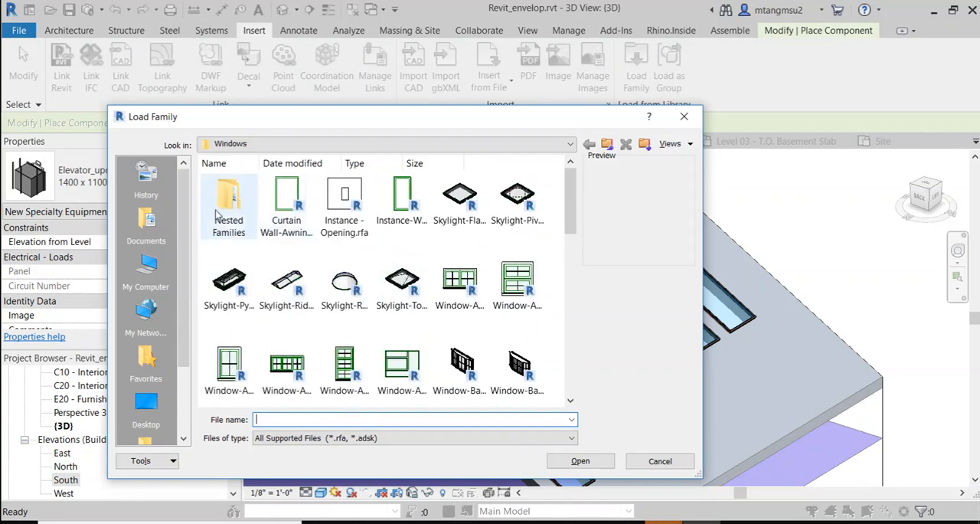
double_click(229, 203)
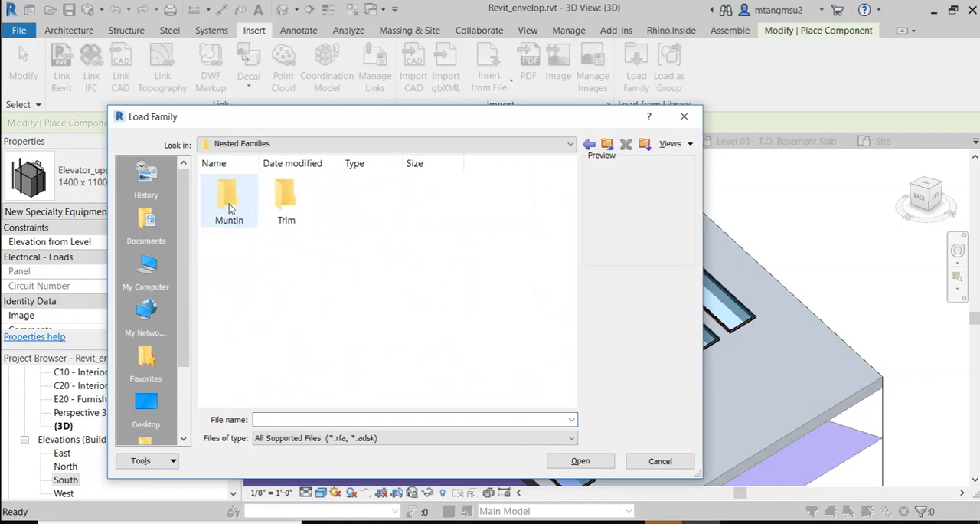
Step: Browse the family libraries to the Specialty Equipment folder of the US Imperial library
click(392, 143)
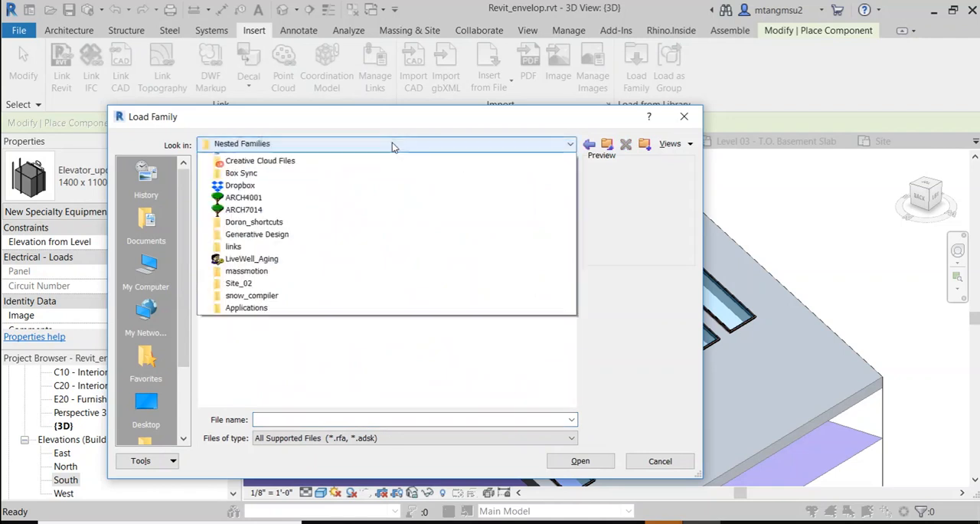
click(375, 230)
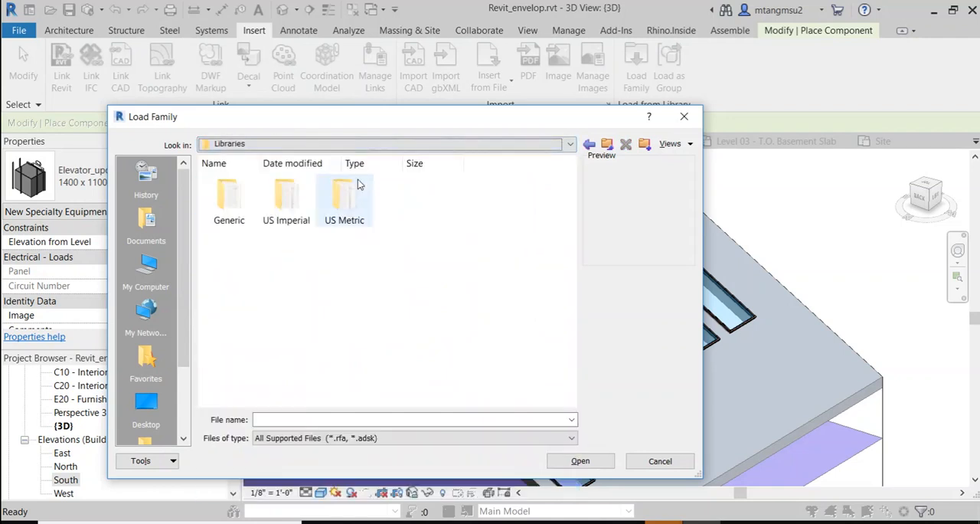
double_click(285, 197)
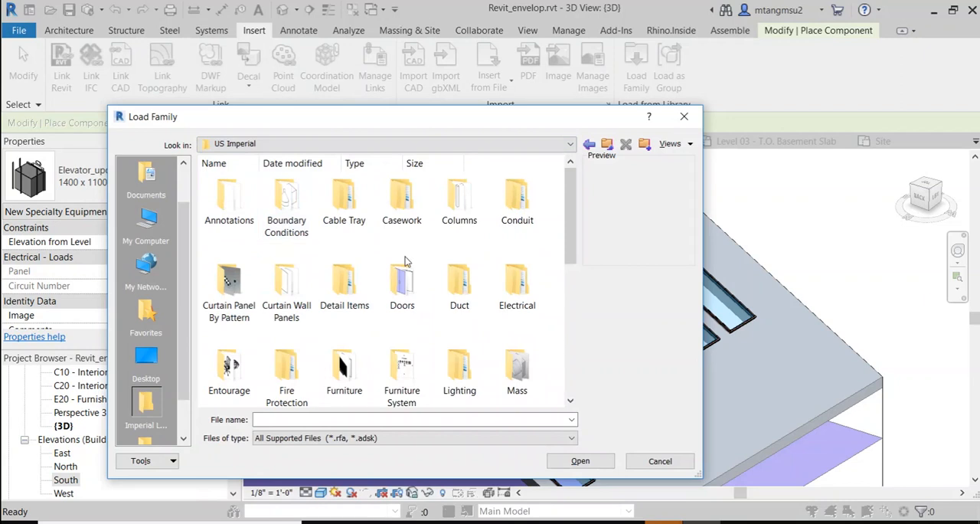
scroll(420, 325, down, 1)
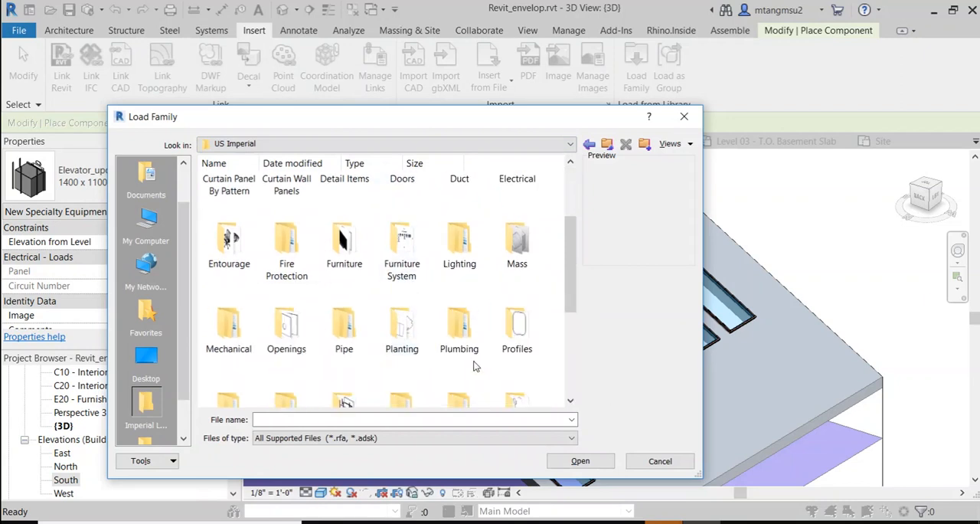
scroll(459, 352, down, 2)
click(361, 350)
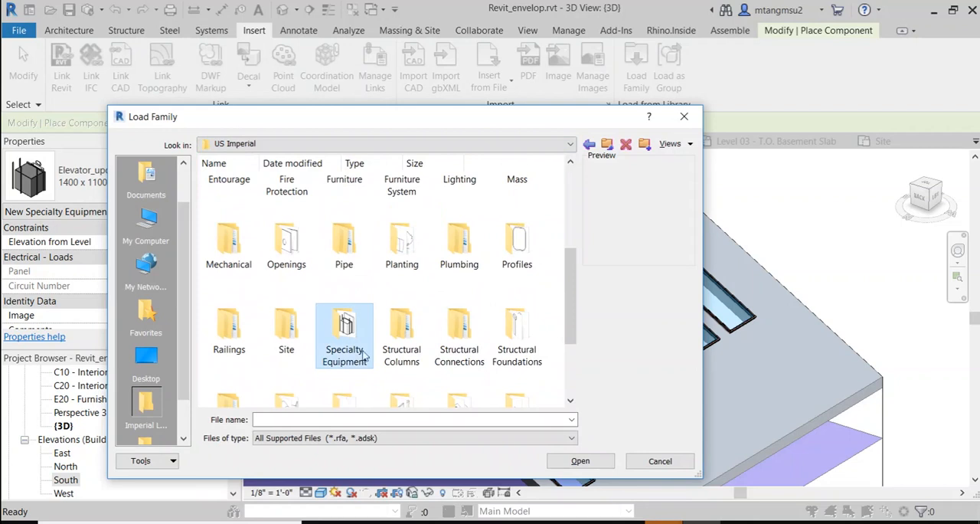
double_click(356, 349)
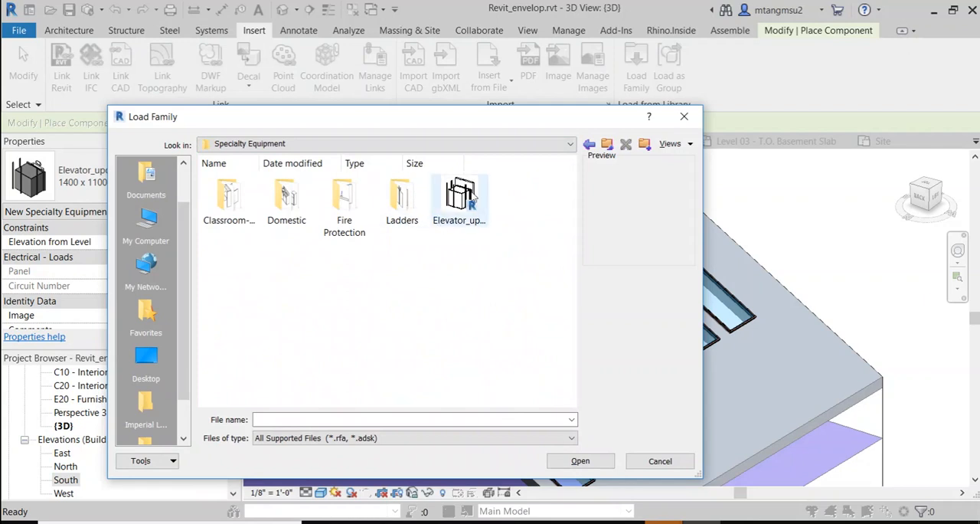
Step: Switch to the ARCH4001_fa21_schedule document in Firefox and open its RevitCity link
mouse_move(625, 521)
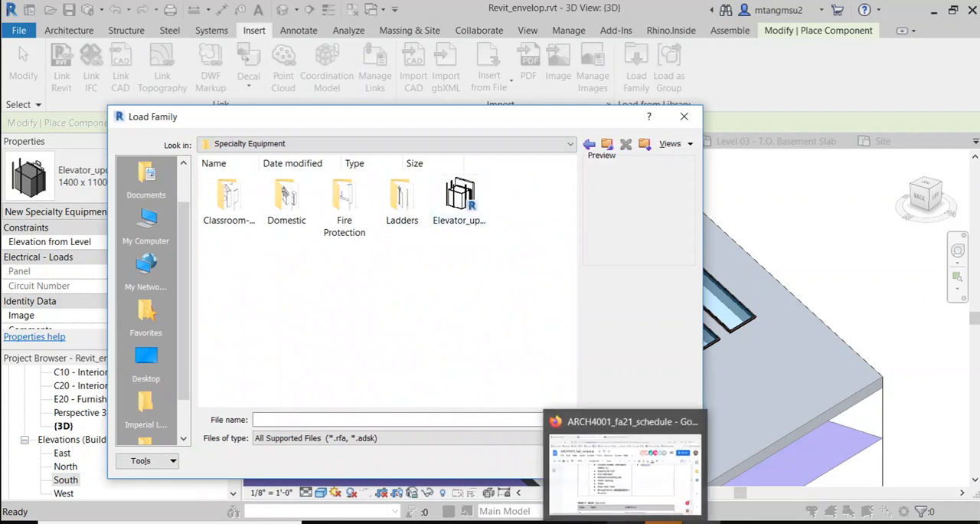
click(632, 484)
scroll(591, 321, up, 1)
scroll(590, 321, up, 1)
click(621, 261)
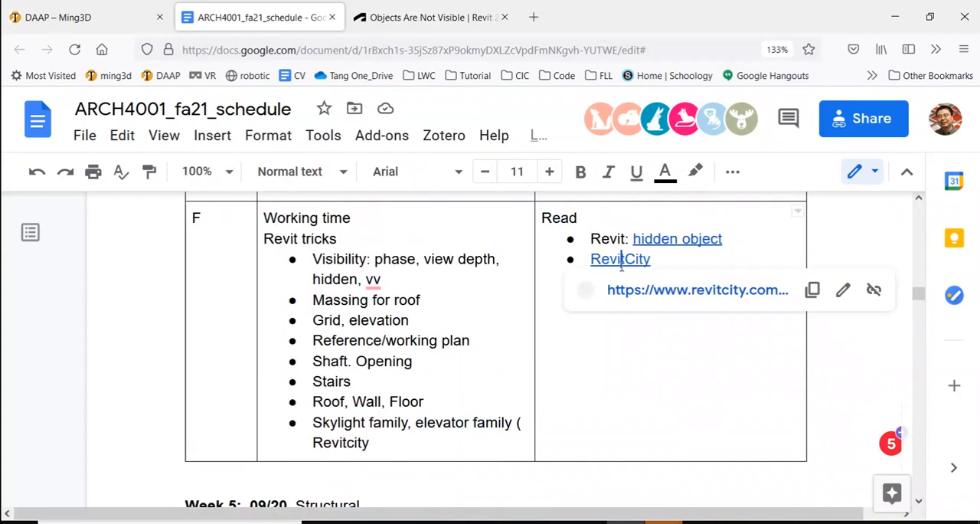
click(662, 291)
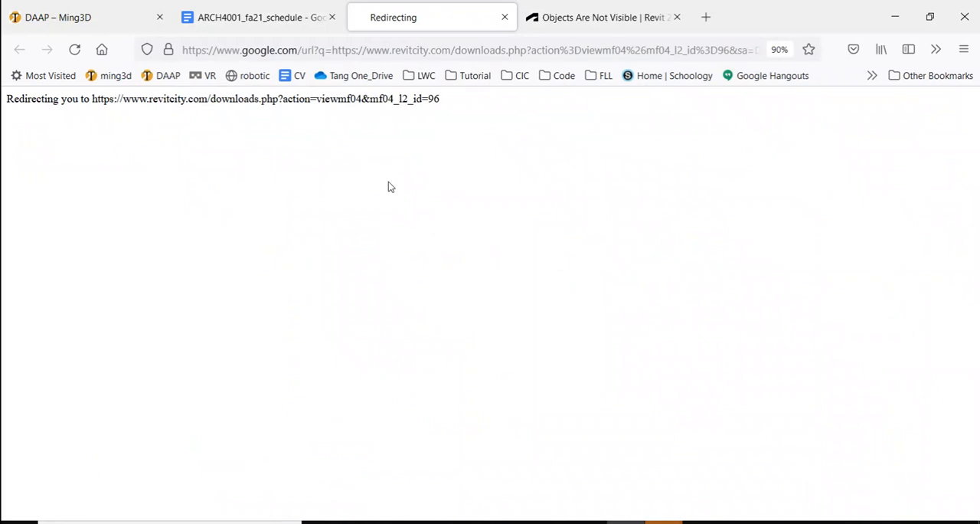
Step: Return to the RevitCity page and look through the listed elevator objects
click(259, 22)
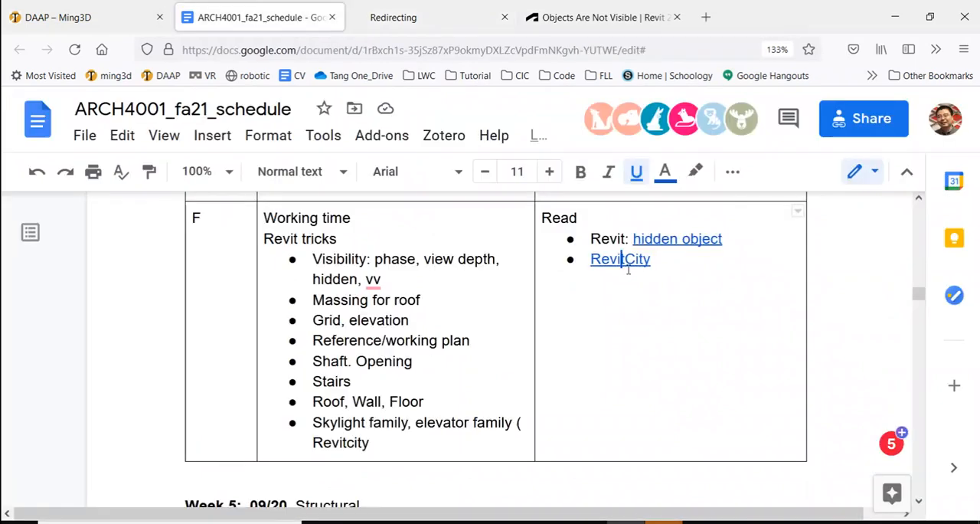
click(409, 17)
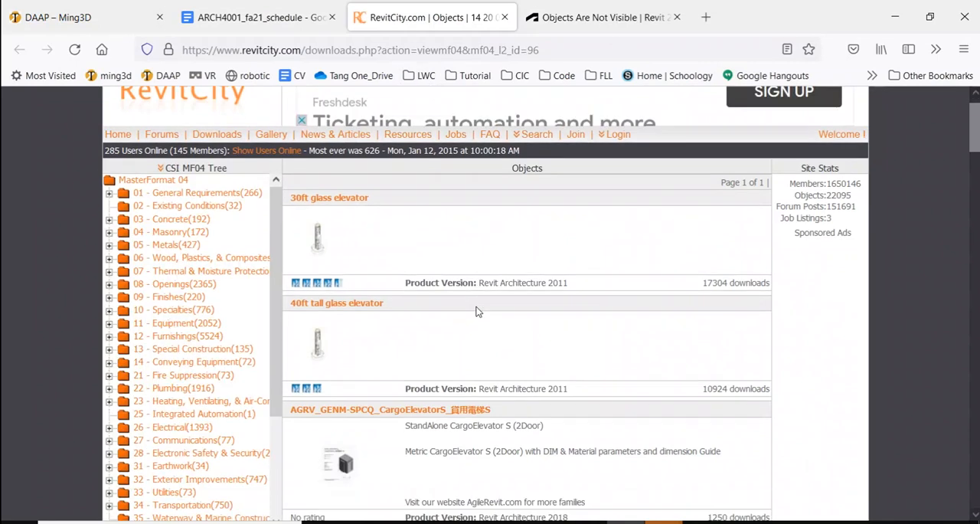
scroll(477, 310, down, 3)
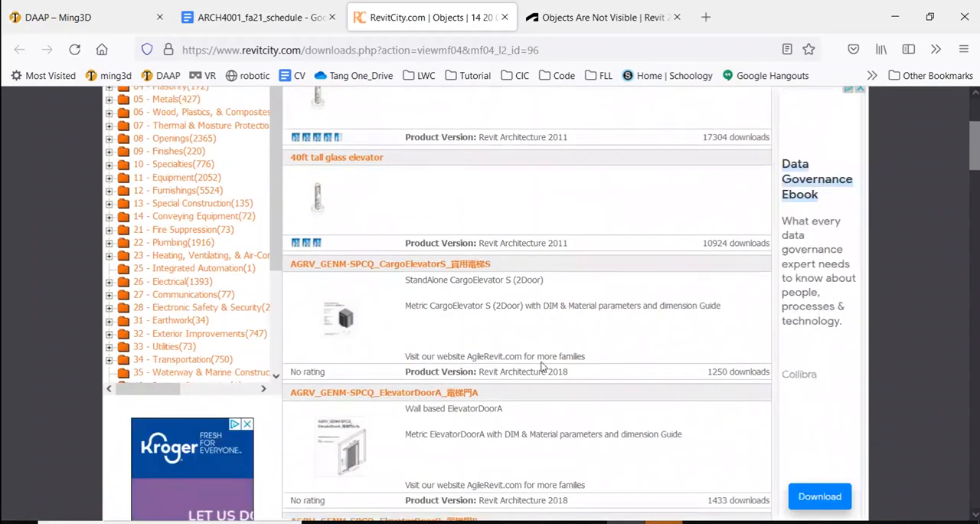
scroll(470, 338, down, 7)
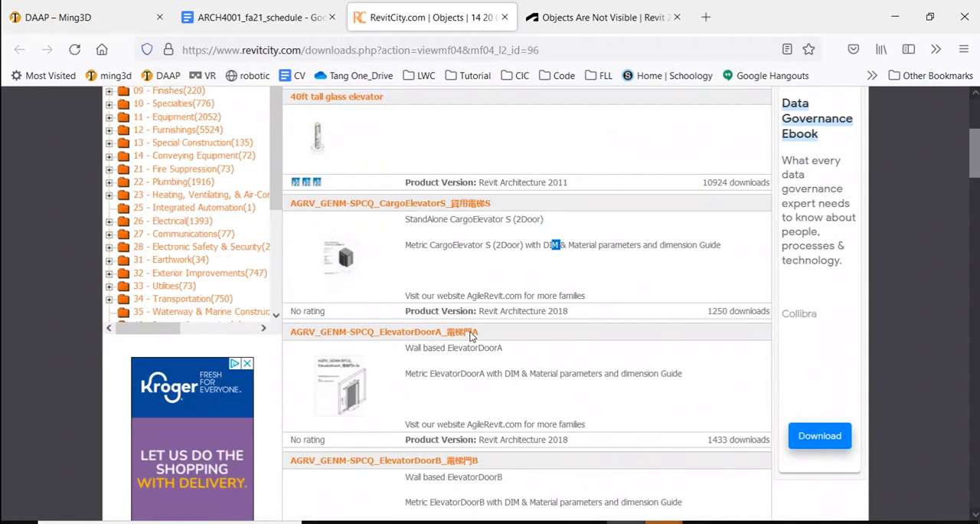
Step: Return to Revit and load the Elevator_updated_4116.rfa family from the Specialty Equipment folder
scroll(437, 320, down, 8)
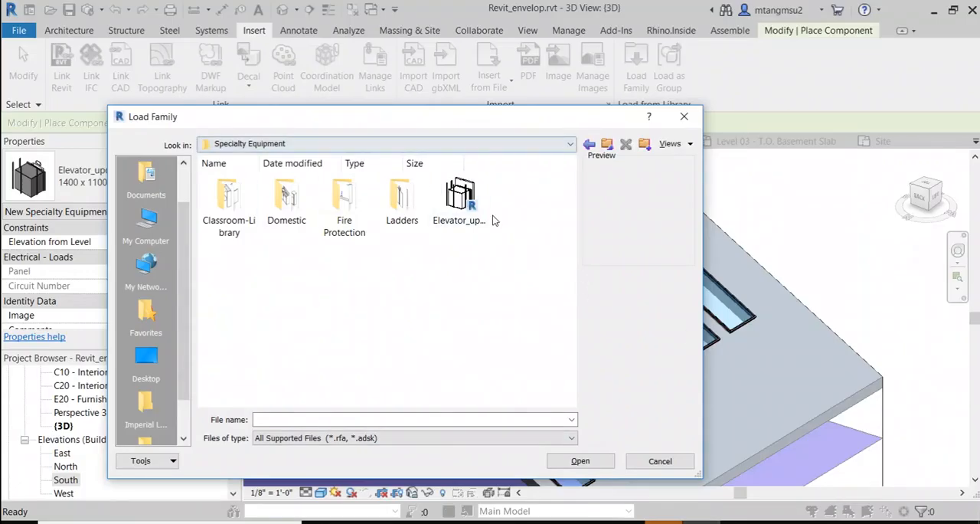
click(470, 201)
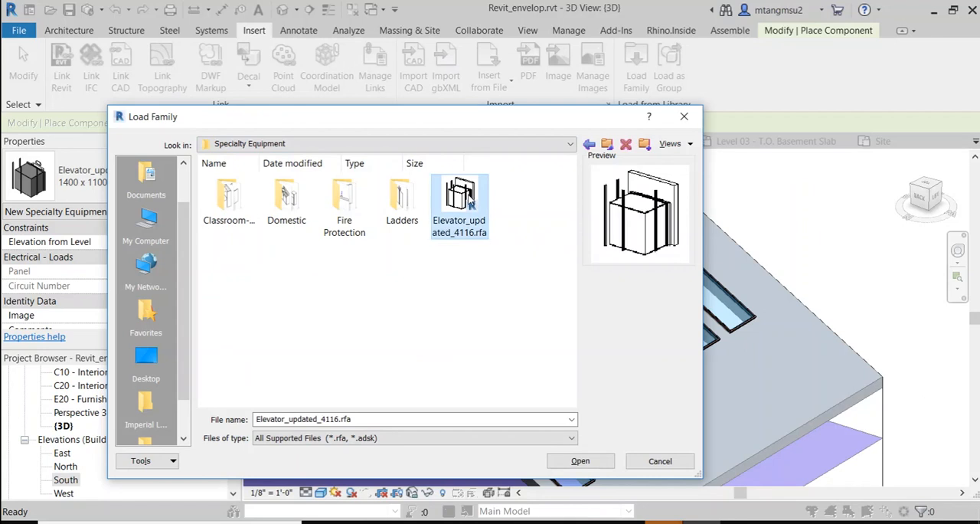
click(580, 459)
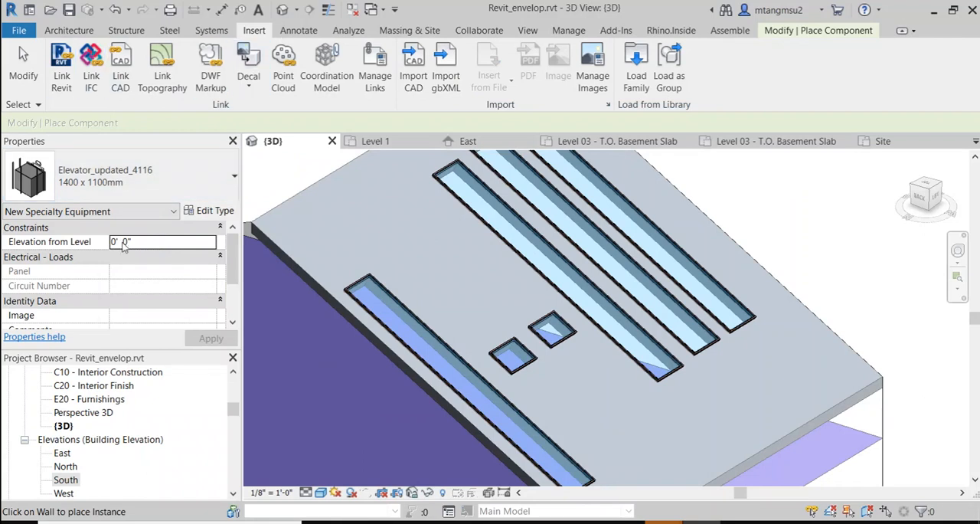
Step: Choose the 2100 x 1100mm type of the Elevator_updated_4116 family for placement
scroll(378, 297, down, 3)
middle_drag(397, 280, 661, 238)
middle_drag(426, 264, 446, 309)
shift+middle_drag(354, 280, 455, 239)
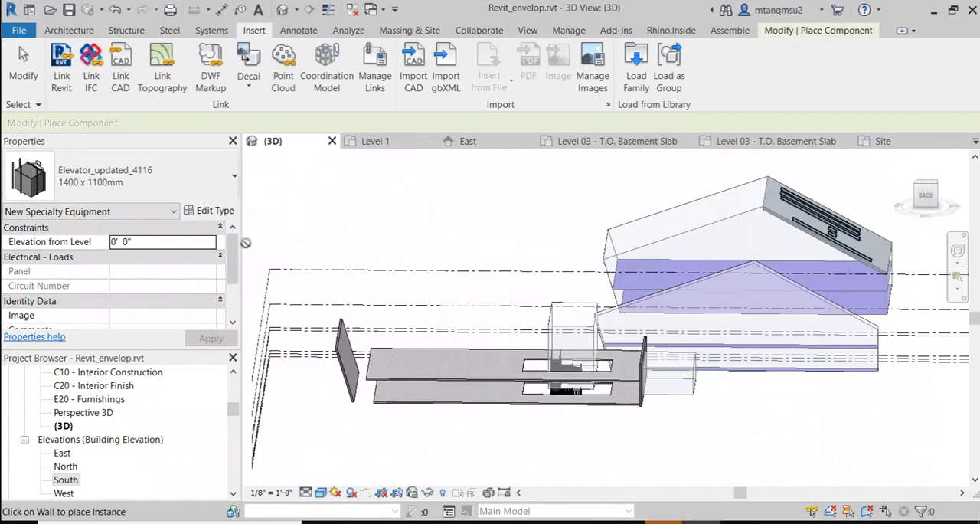
click(138, 178)
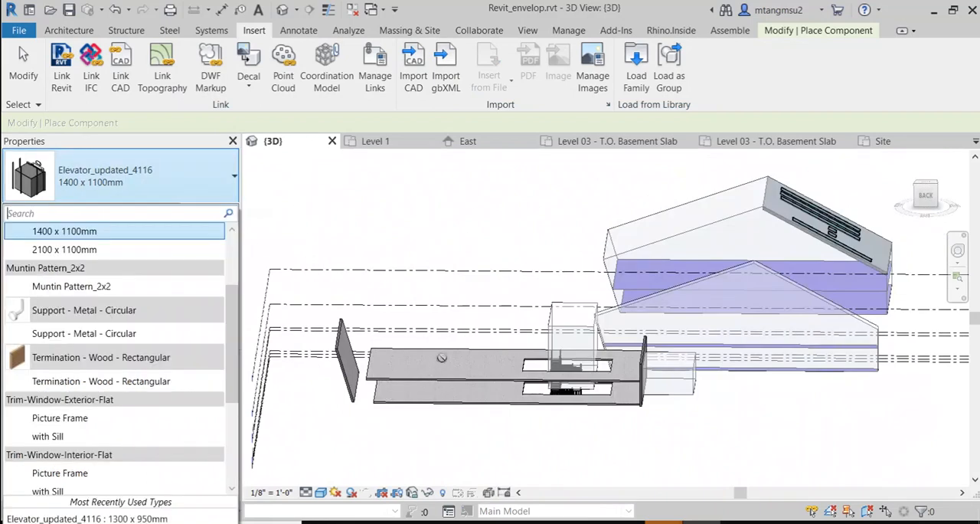
scroll(499, 370, up, 2)
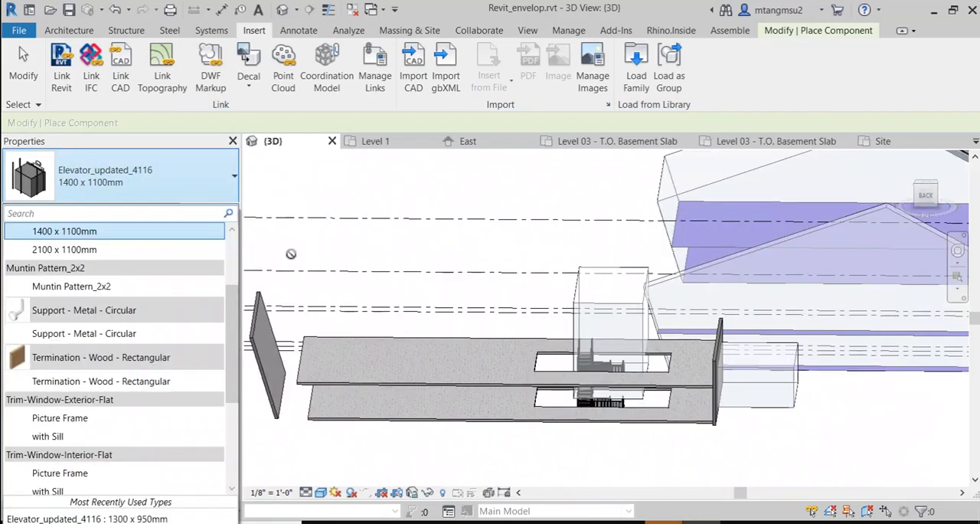
click(59, 251)
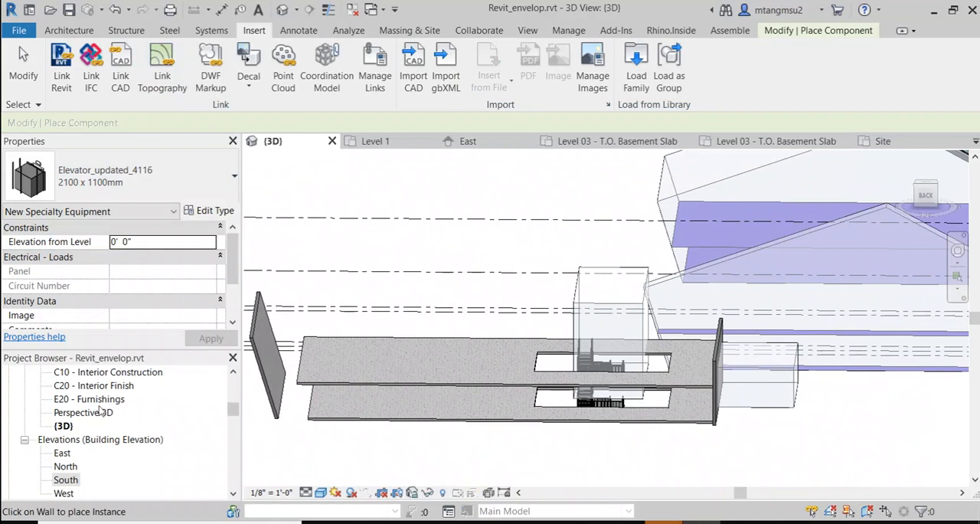
Step: Open the Level 1 floor plan and bring the area beside the stair into view
scroll(100, 411, down, 1)
scroll(115, 429, up, 5)
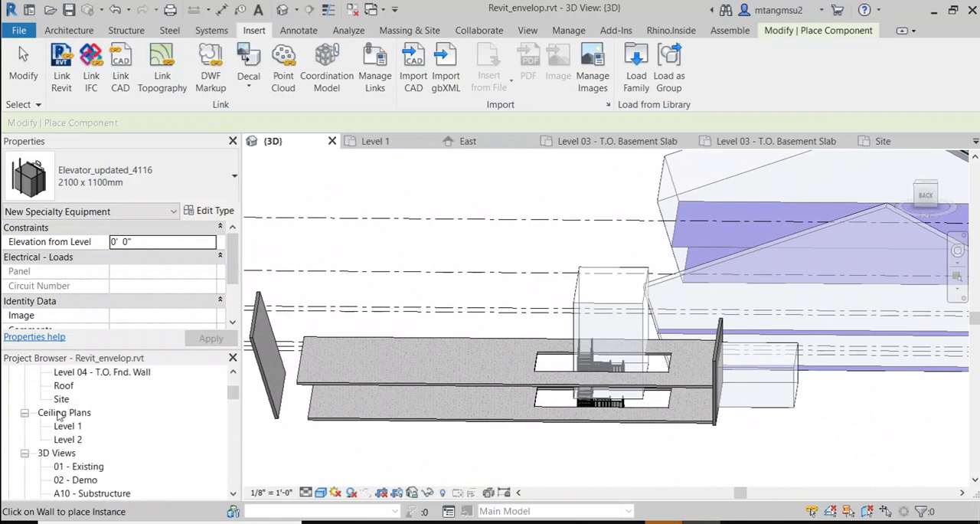
scroll(73, 416, up, 2)
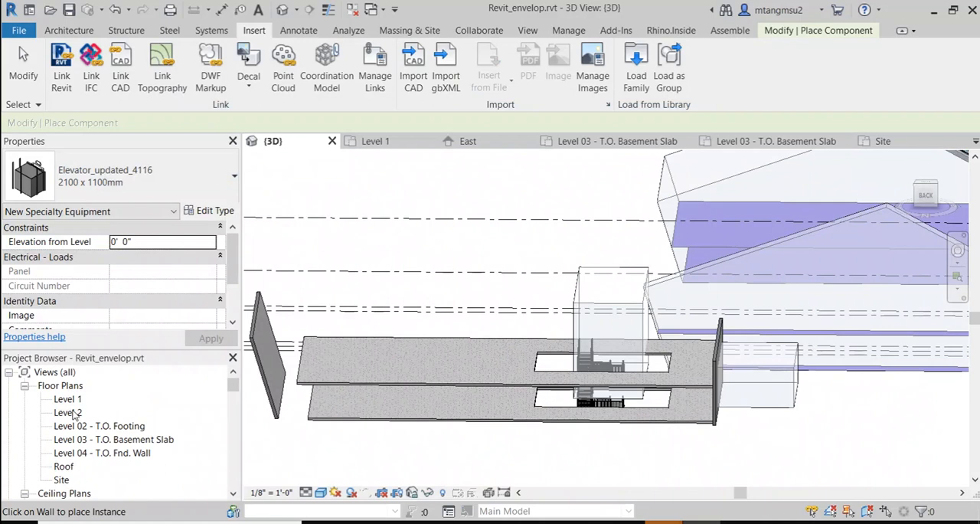
double_click(70, 399)
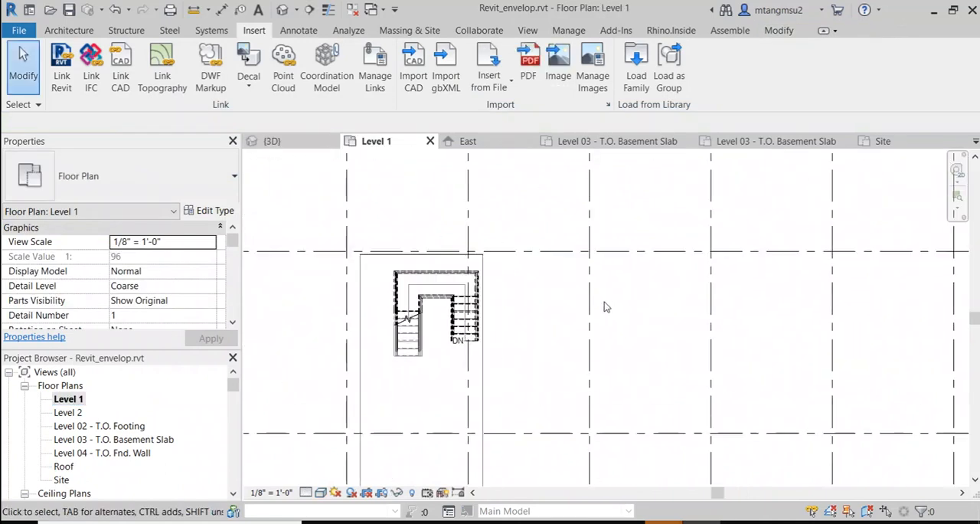
scroll(570, 294, up, 1)
middle_drag(568, 294, 493, 299)
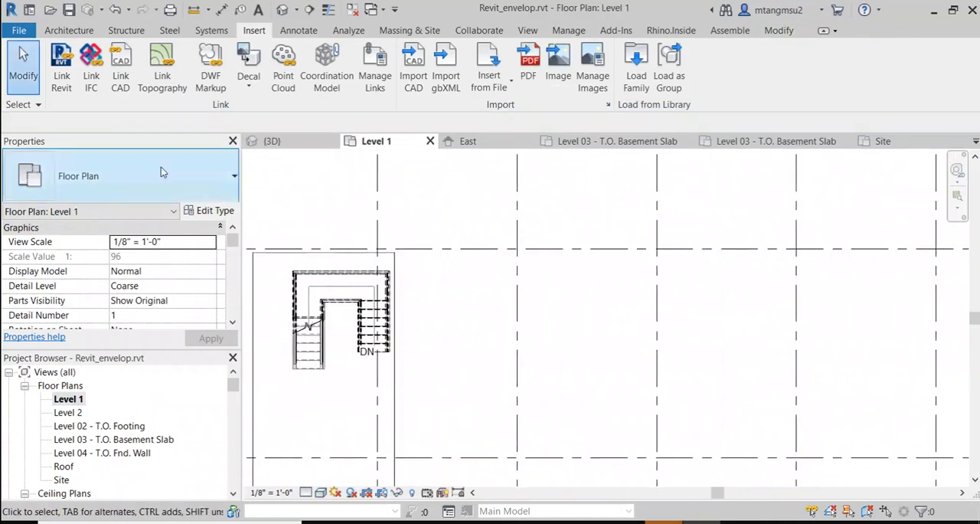
Step: Start placing a component with the Elevator_updated_4116 family in its 2100 x 1100mm type
click(77, 31)
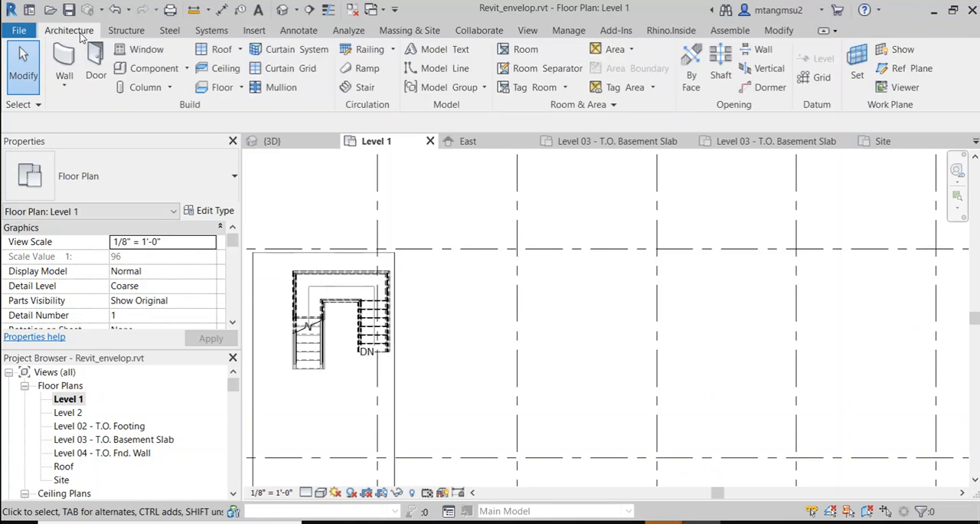
click(177, 70)
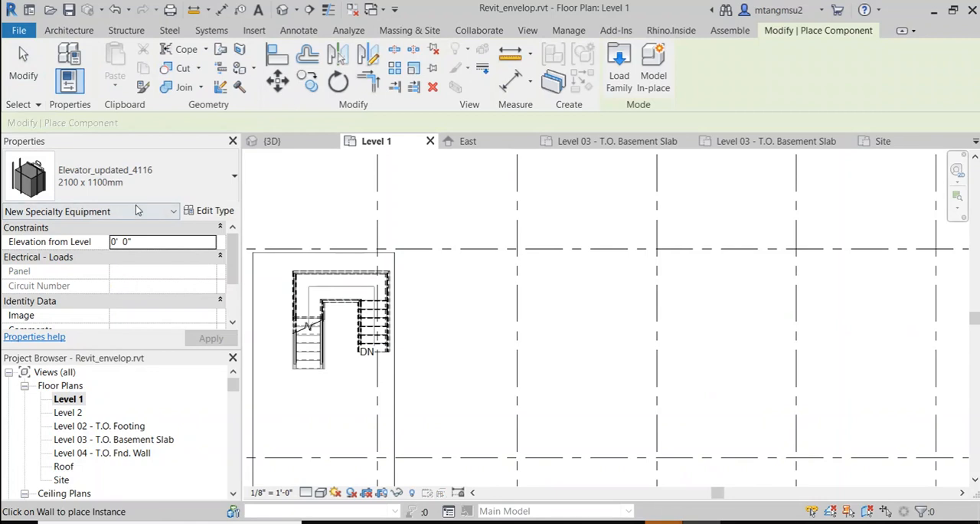
click(115, 180)
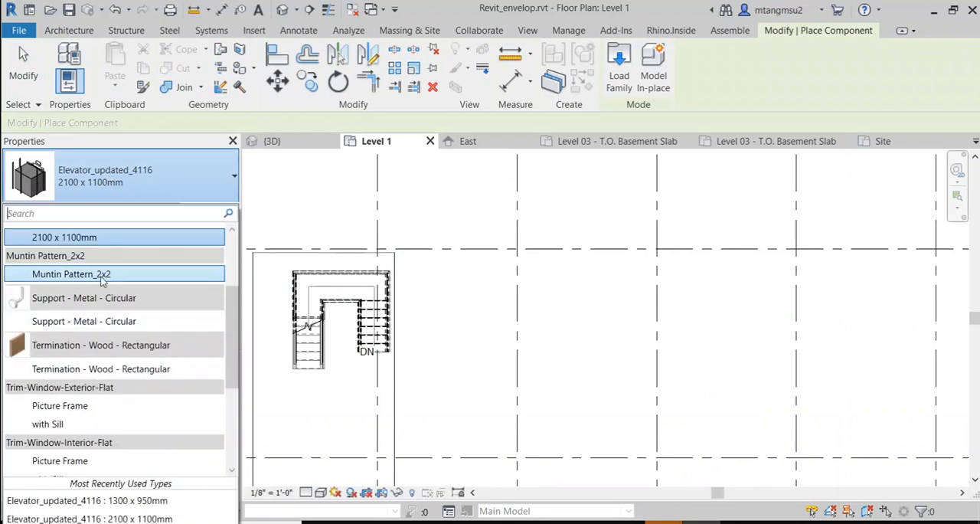
click(102, 240)
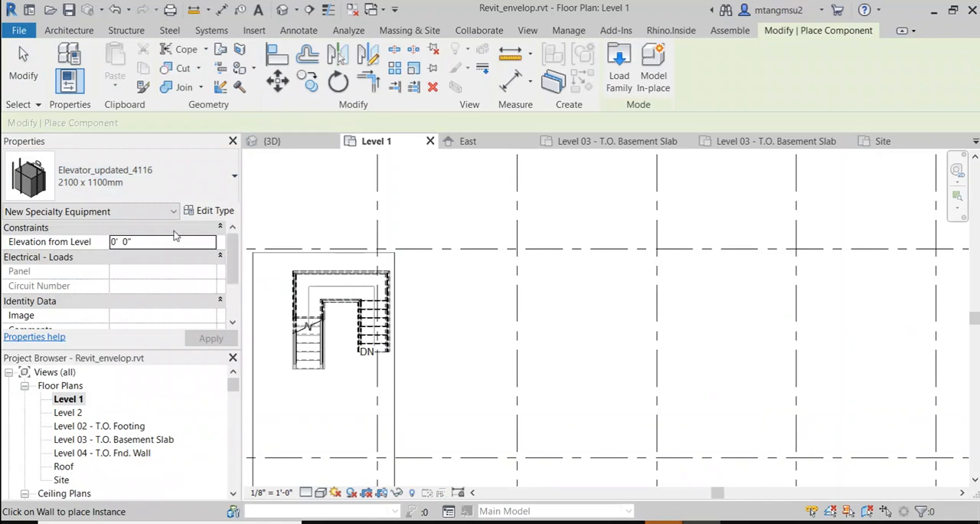
scroll(173, 264, down, 2)
scroll(176, 271, up, 2)
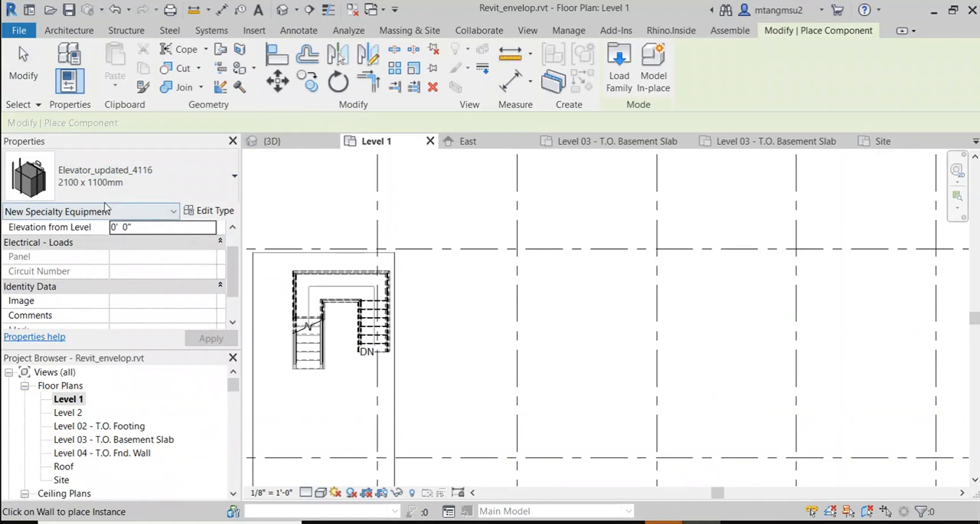
click(99, 181)
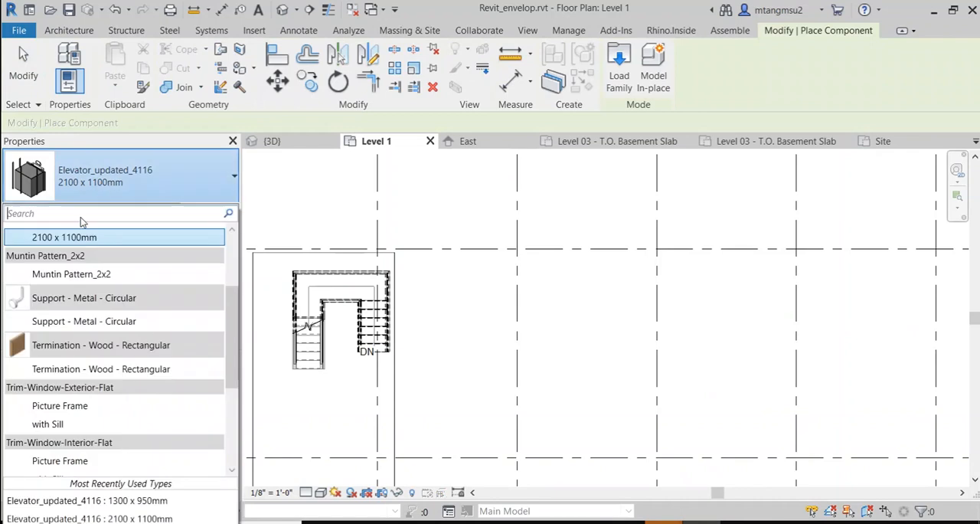
click(67, 244)
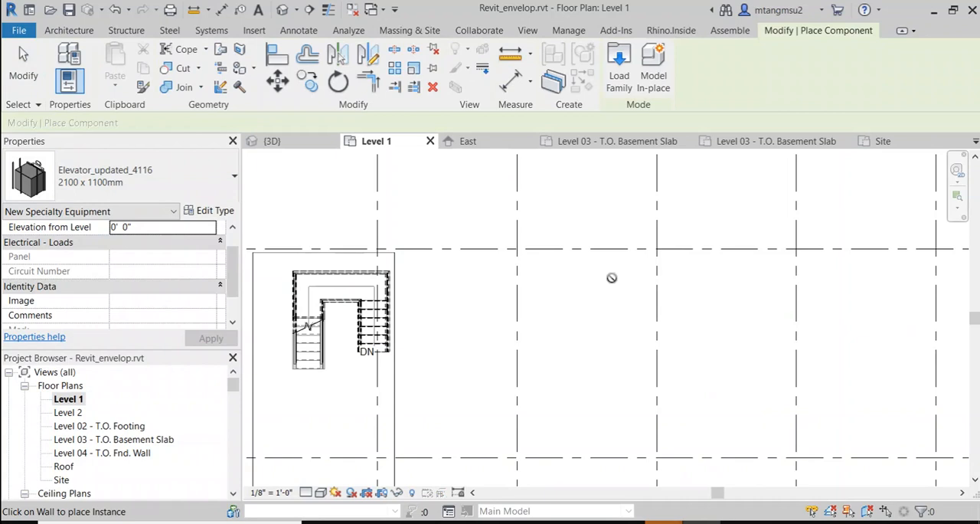
Step: Place four elevators in a row along the wall between grid lines 4 and 2
middle_drag(611, 277, 565, 292)
scroll(516, 302, down, 3)
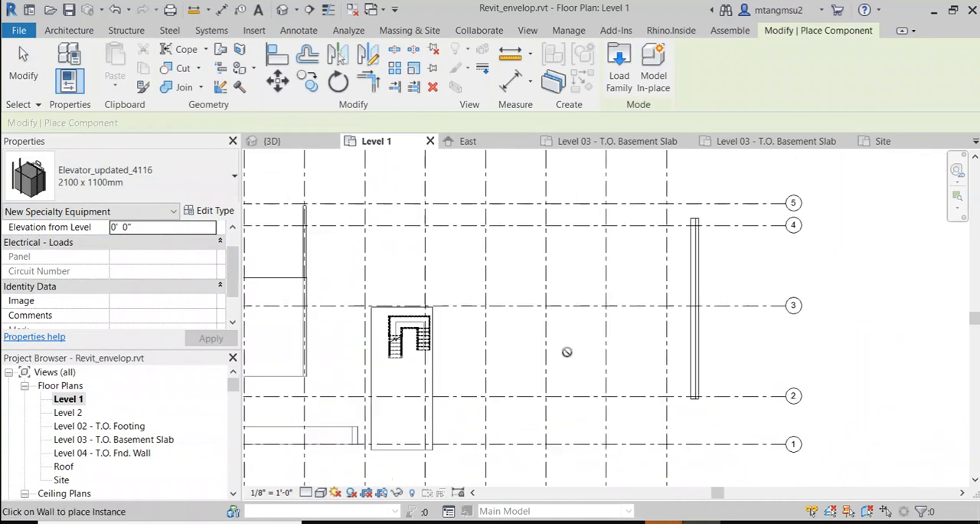
scroll(648, 353, up, 2)
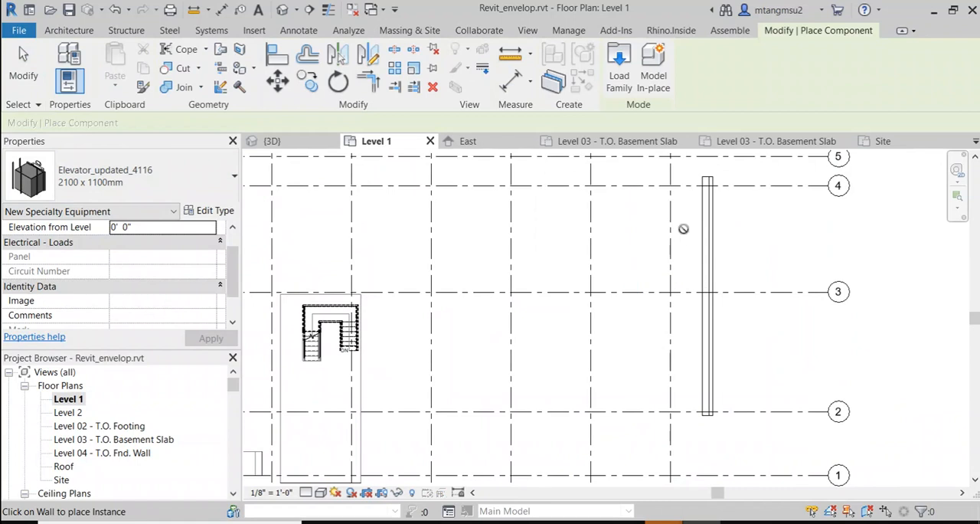
click(705, 236)
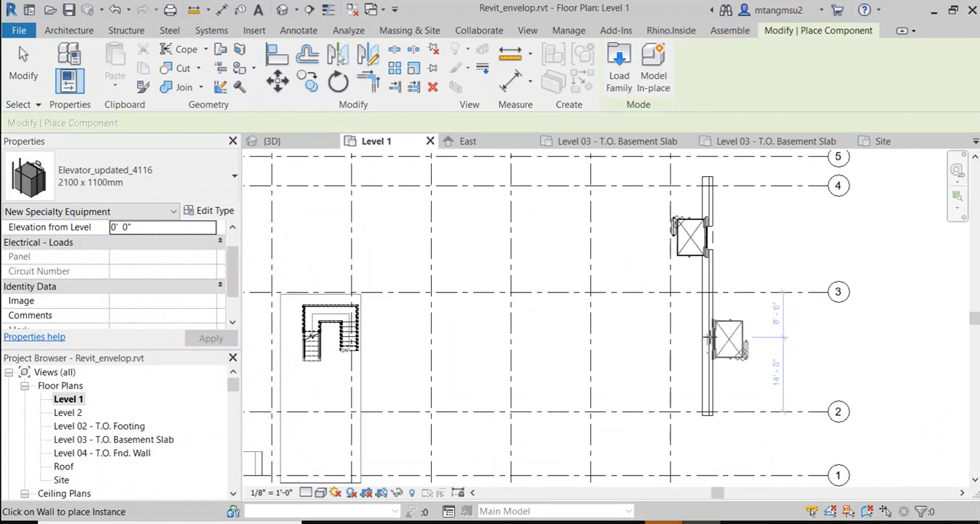
click(705, 280)
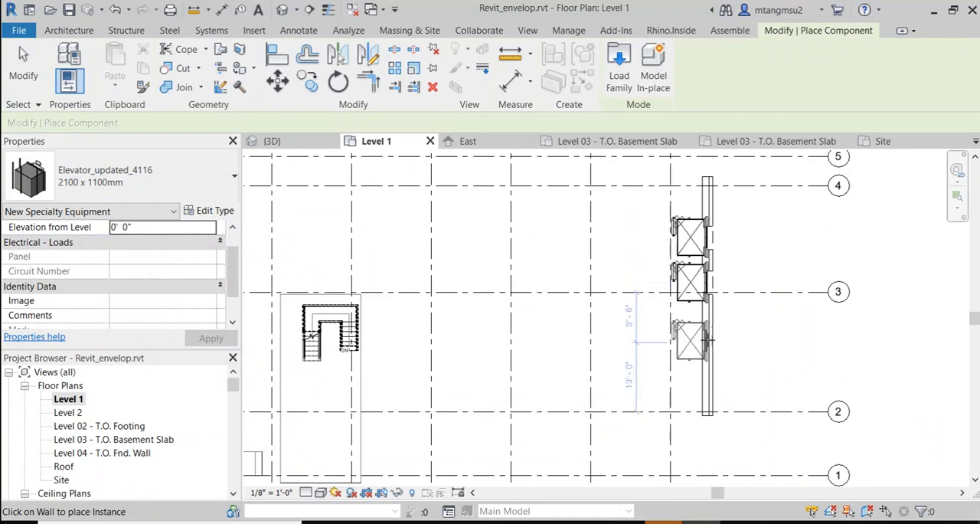
click(706, 337)
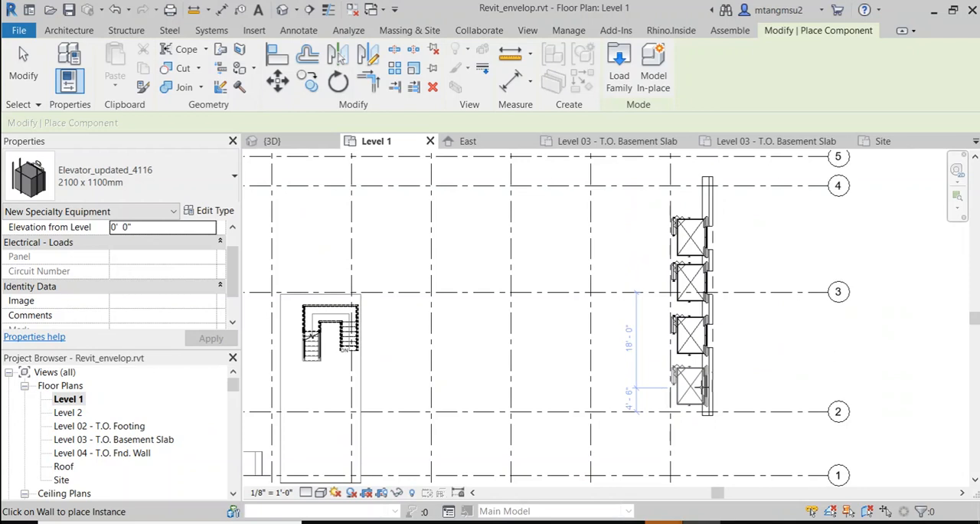
click(705, 387)
scroll(724, 253, up, 3)
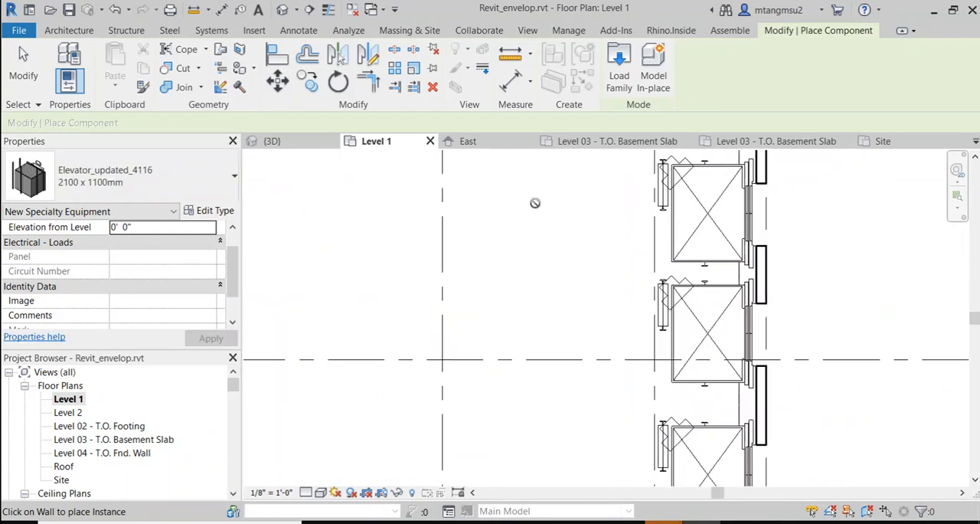
Step: Show the placed elevators in the default 3D view and end the component placement
click(282, 10)
shift+middle_drag(580, 306, 326, 333)
scroll(514, 294, up, 6)
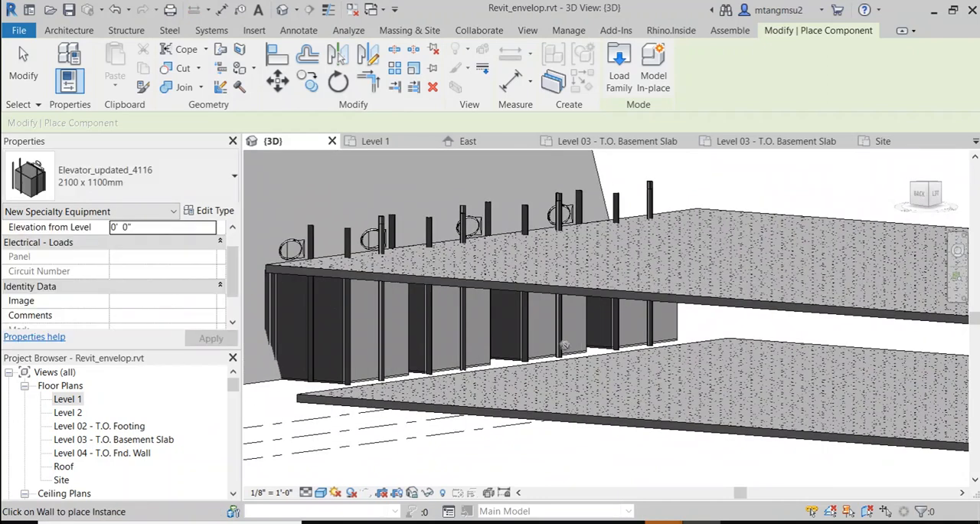
key(Escape)
key(Escape)
Step: Select the elevator at the slab's end corner and examine how it meets the slabs and wall
click(343, 317)
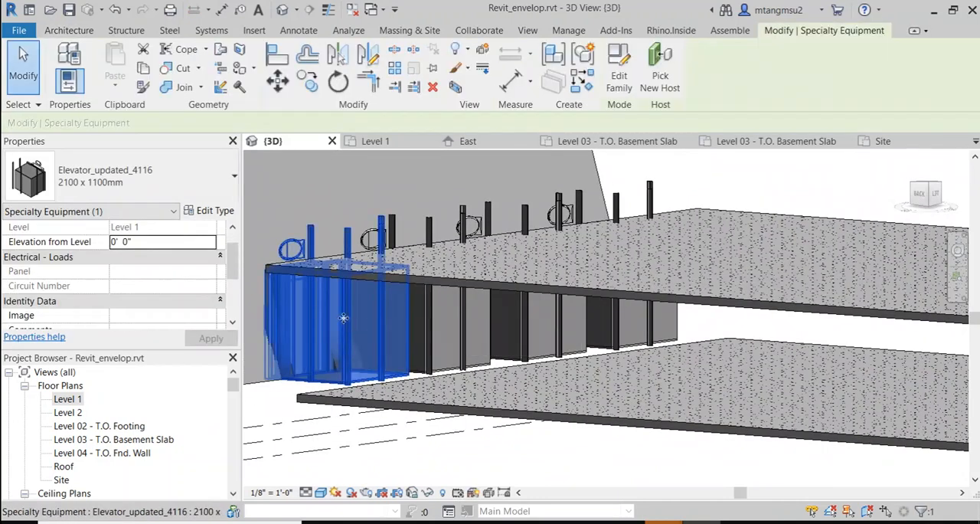
shift+middle_drag(343, 317, 276, 275)
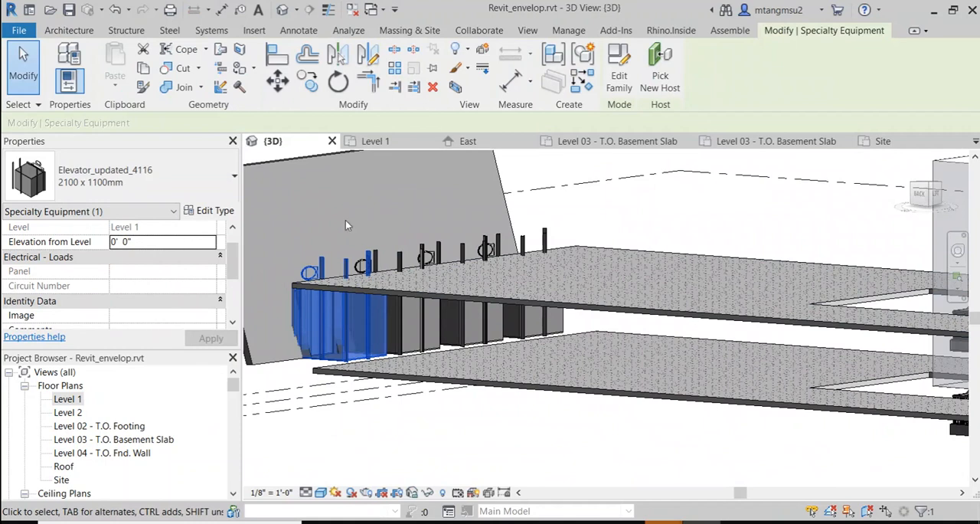
shift+middle_drag(345, 222, 431, 350)
scroll(468, 337, up, 5)
scroll(431, 350, up, 2)
scroll(450, 342, down, 5)
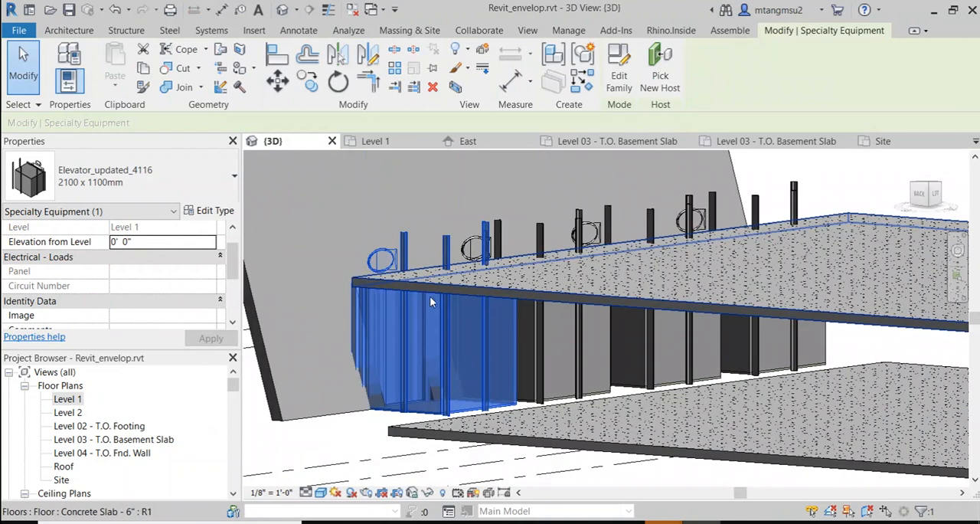
Step: Reopen the Level 1 floor plan, clear the selection and examine the elevator openings in the wall near grid 3
scroll(132, 437, down, 1)
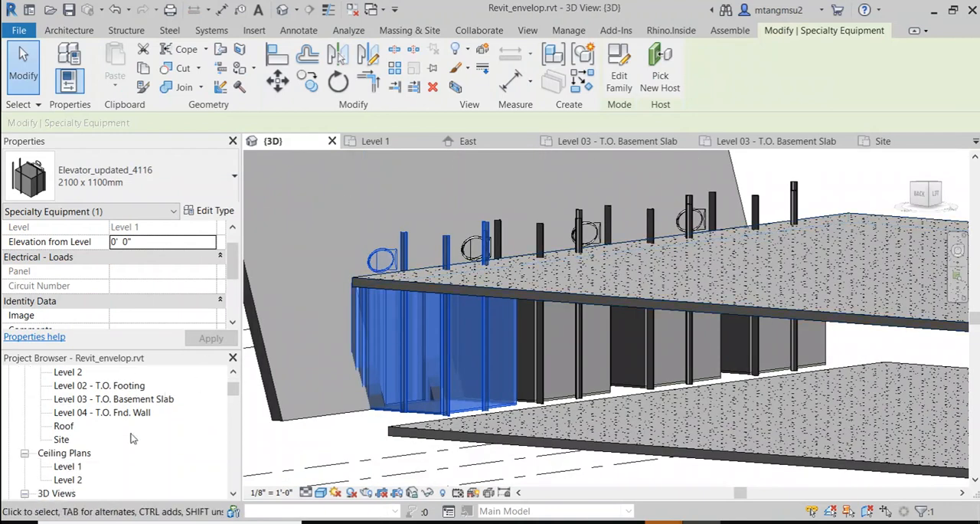
scroll(114, 421, up, 1)
click(67, 399)
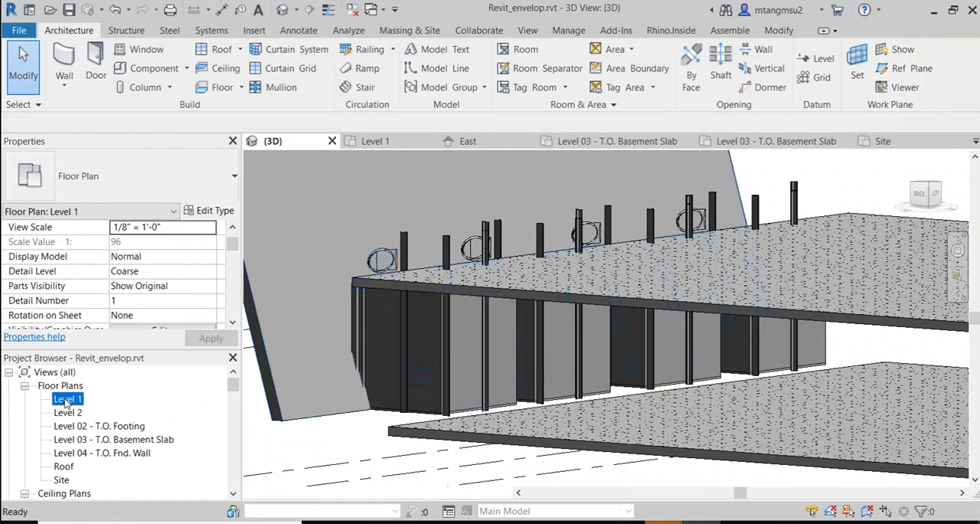
double_click(67, 399)
scroll(617, 253, up, 1)
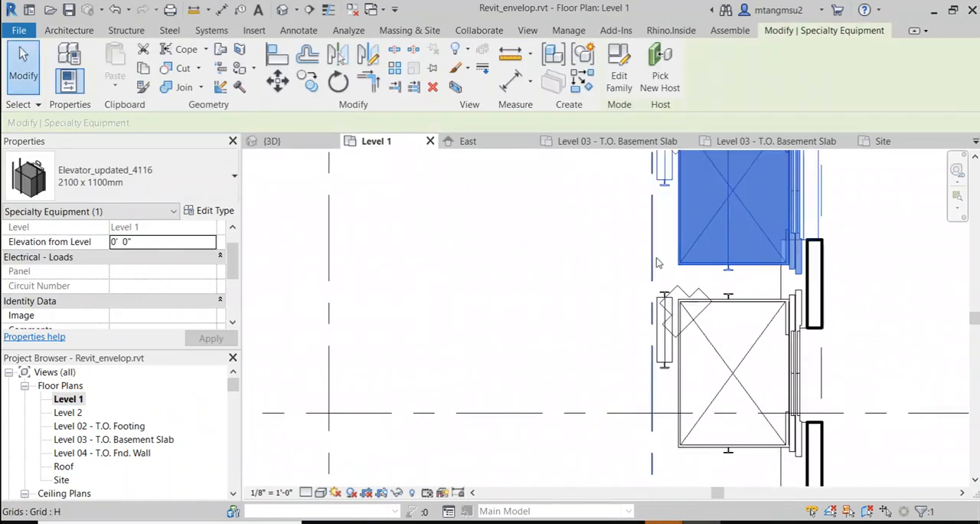
click(617, 254)
middle_drag(651, 256, 393, 304)
scroll(563, 299, down, 2)
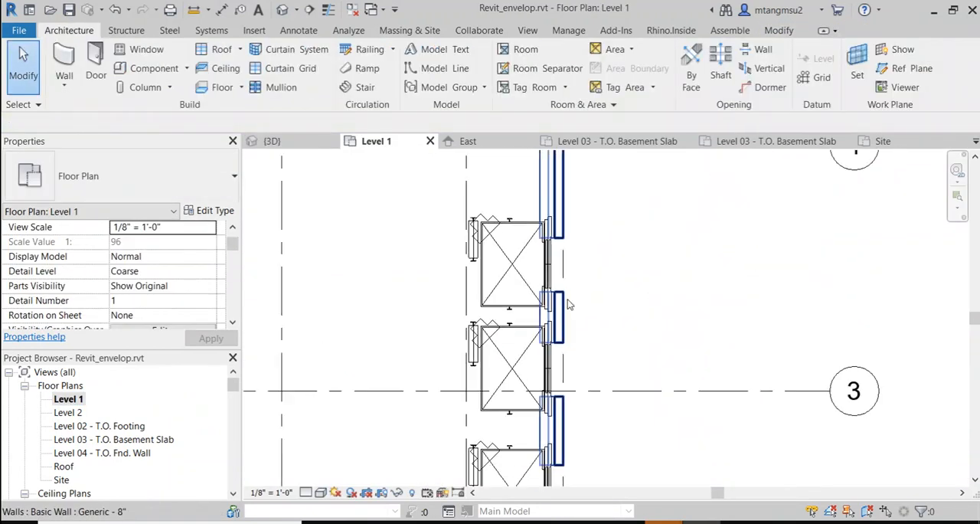
scroll(569, 304, down, 1)
middle_drag(644, 294, 578, 252)
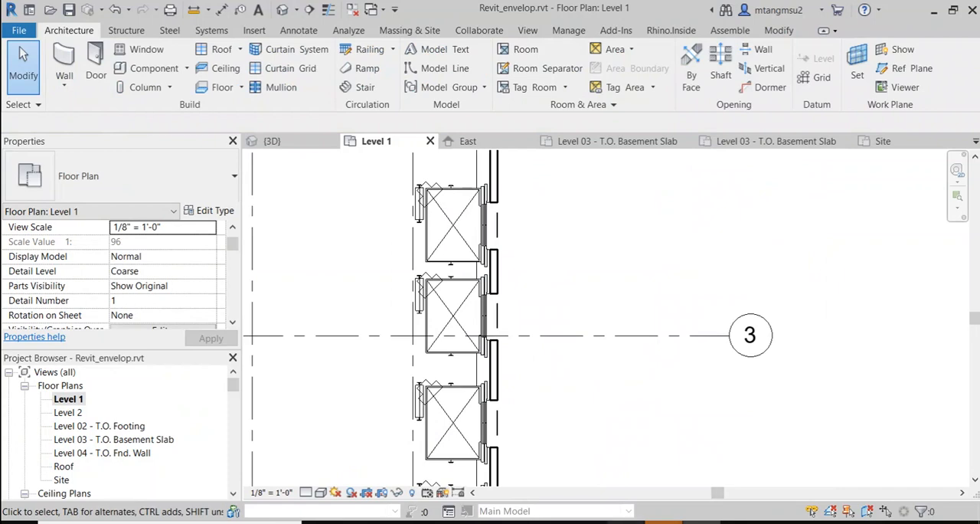
Step: Switch to Firefox and show the ARCH4001_fa21_schedule document
mouse_move(660, 521)
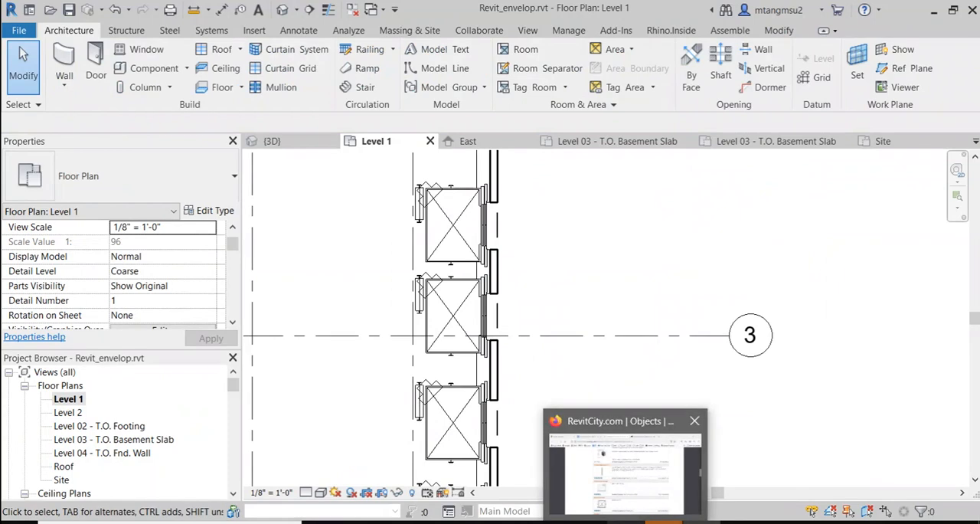
click(643, 479)
click(234, 19)
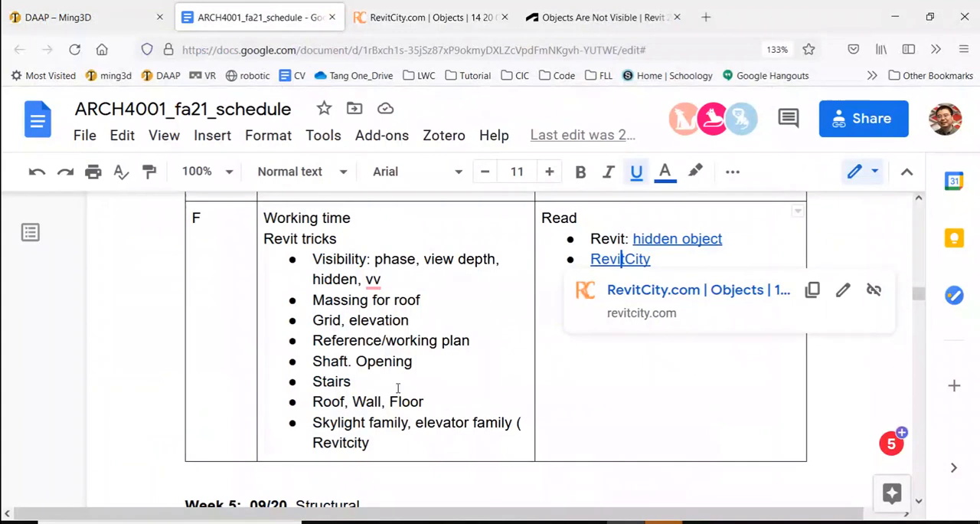
Step: Highlight the Revit tricks bullet list in the schedule and switch back to the Level 1 floor plan in Revit
drag(314, 258, 425, 444)
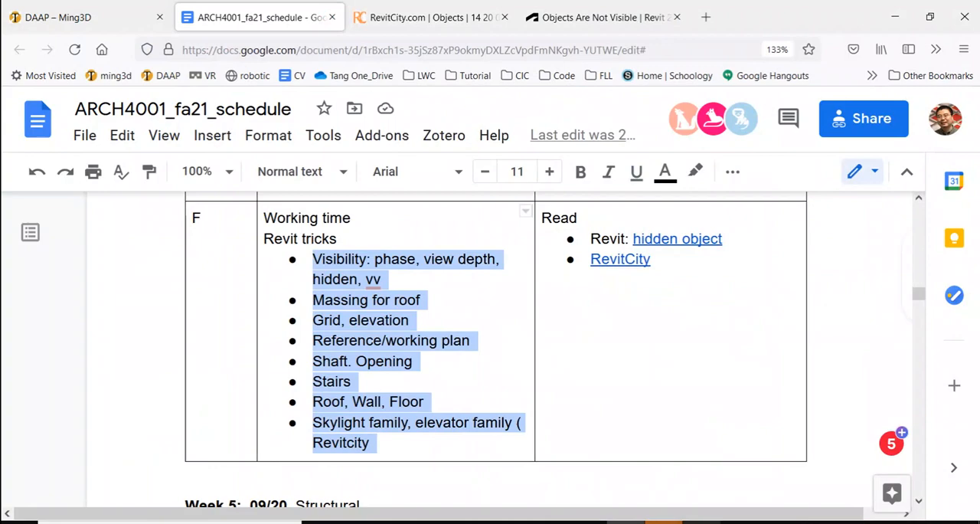
key(alt+Tab)
scroll(397, 343, down, 5)
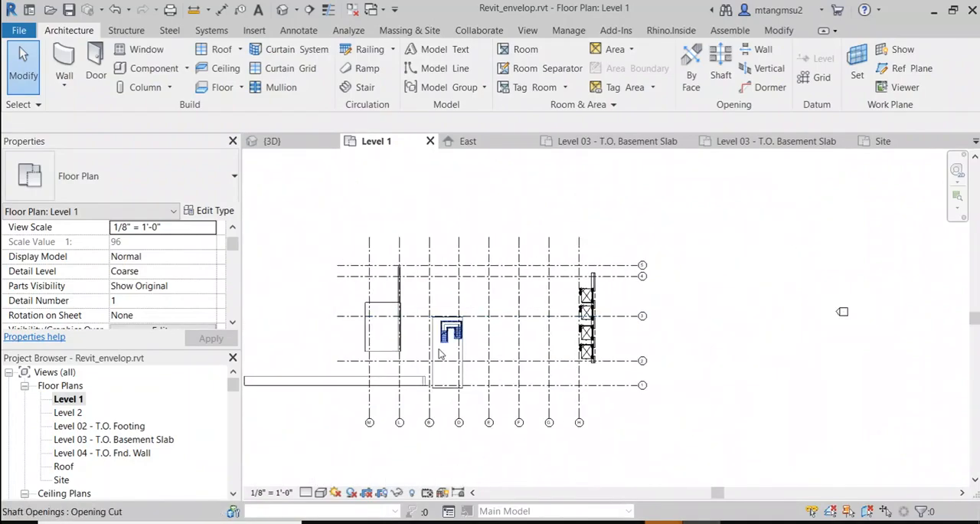
Step: Examine the existing U-shaped stair, the mass around it and the free area below it in the Level 1 plan
scroll(448, 337, up, 5)
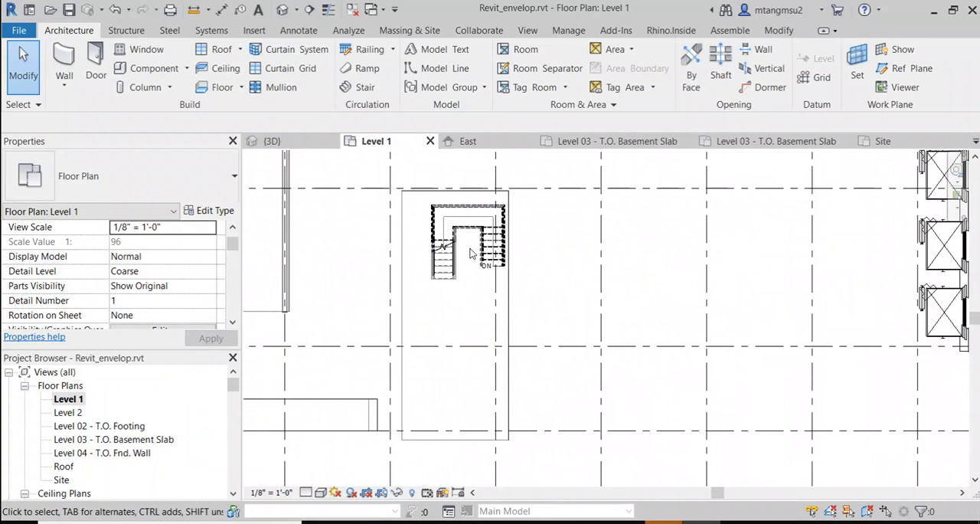
scroll(475, 253, up, 2)
middle_drag(740, 282, 524, 348)
scroll(843, 330, down, 2)
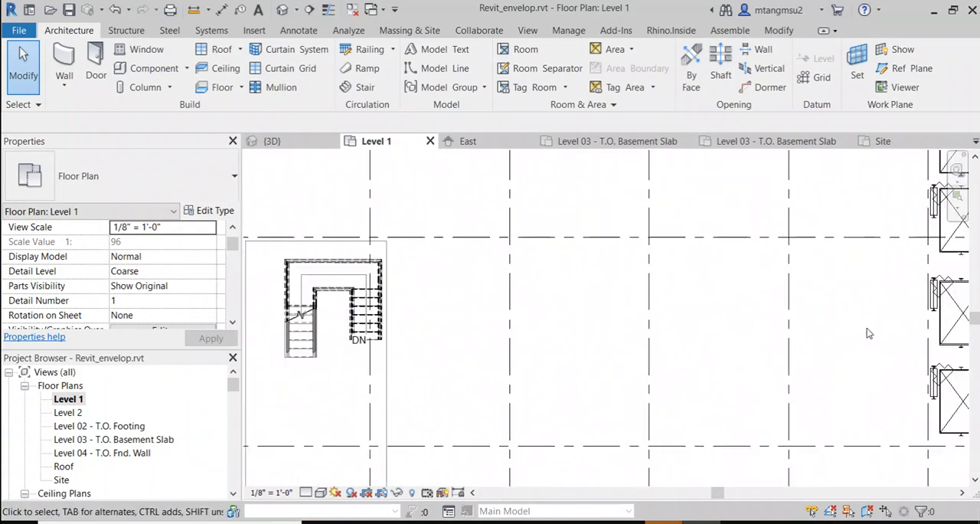
middle_drag(449, 398, 564, 309)
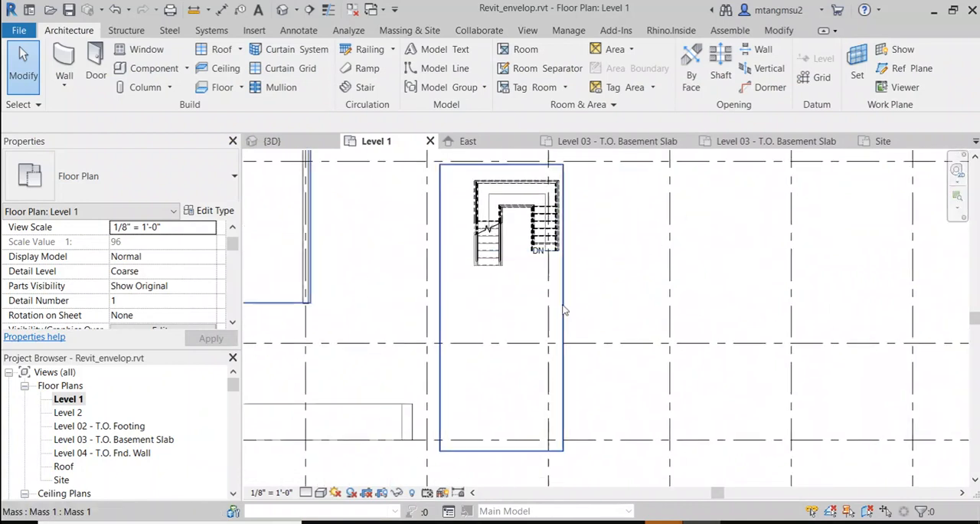
click(562, 310)
click(387, 312)
scroll(387, 312, up, 2)
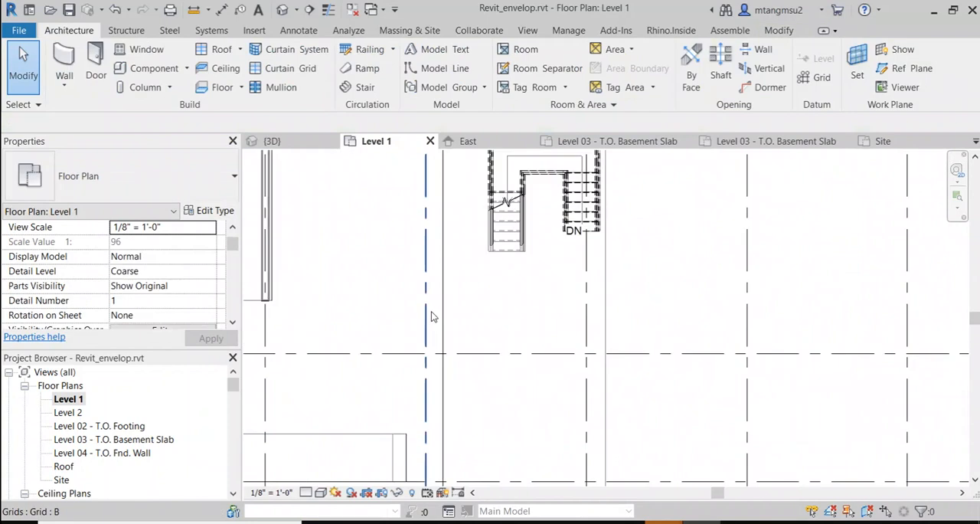
Step: Start a new stair with Level 1 as its base level and Roof as its top level
click(123, 31)
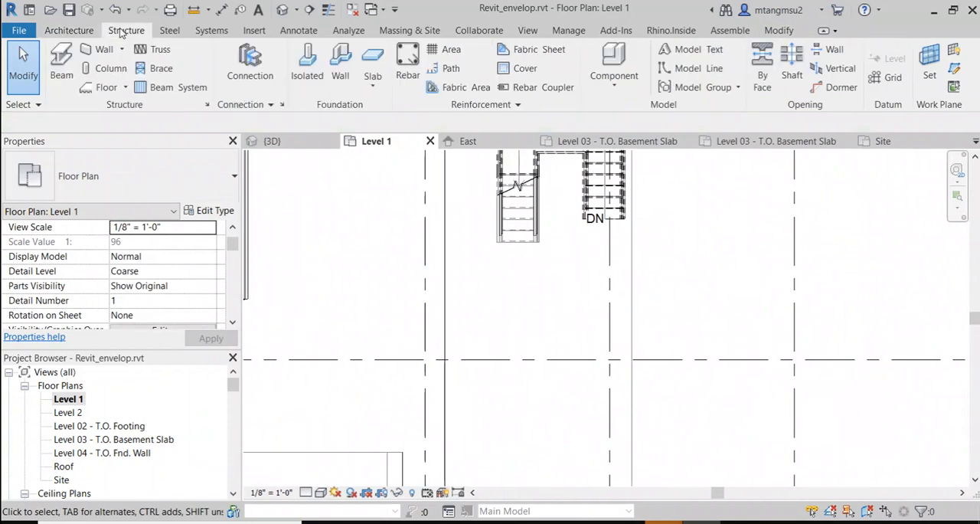
click(76, 32)
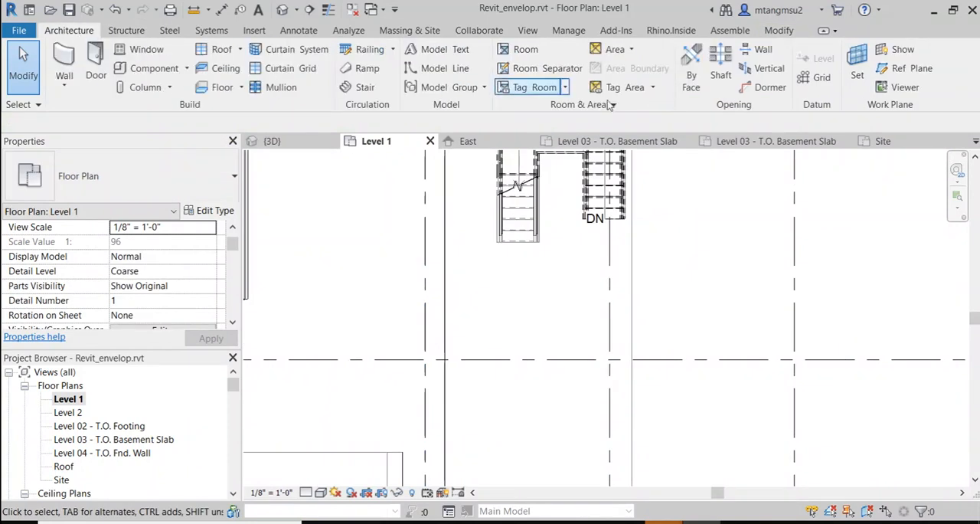
click(359, 87)
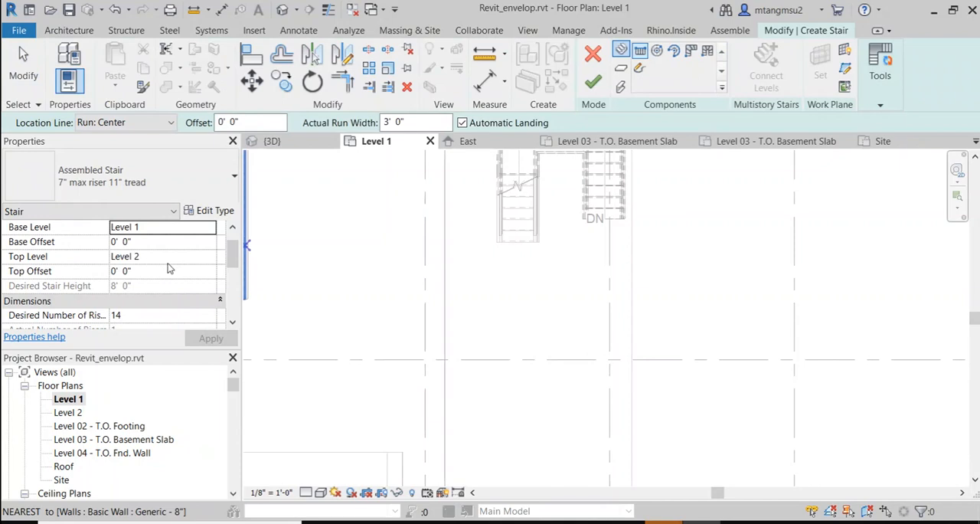
click(211, 229)
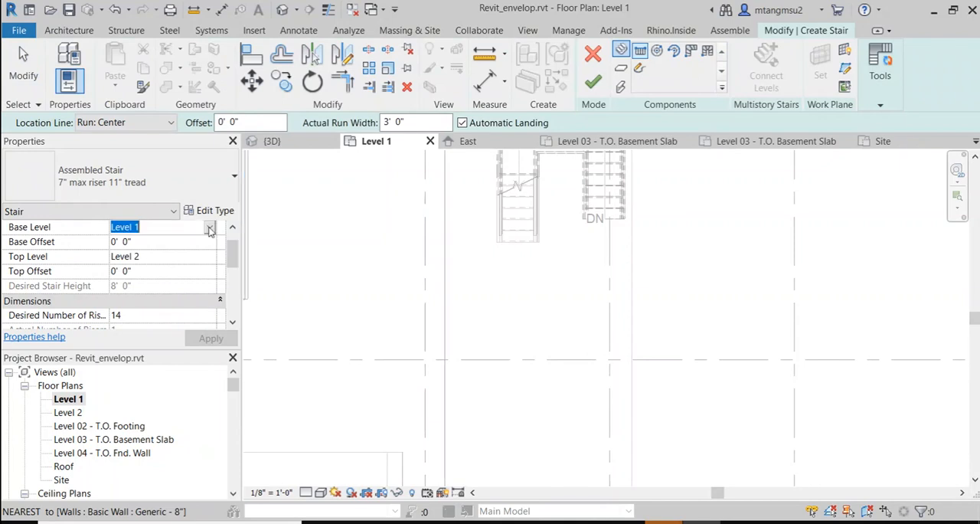
click(211, 228)
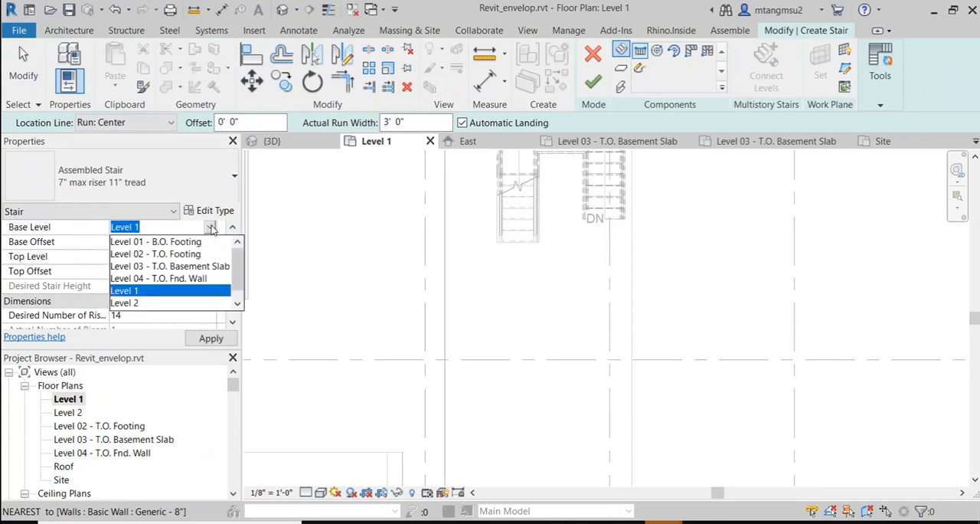
click(148, 291)
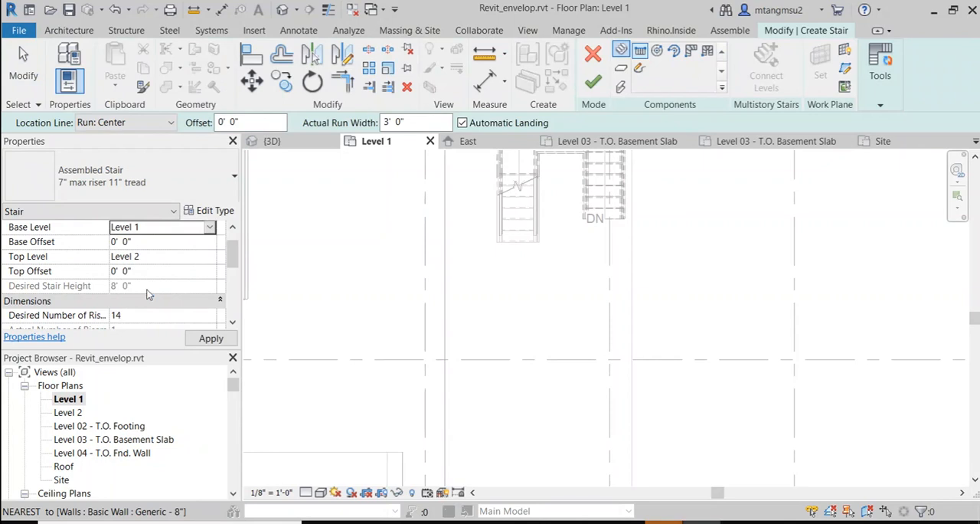
click(205, 256)
click(209, 258)
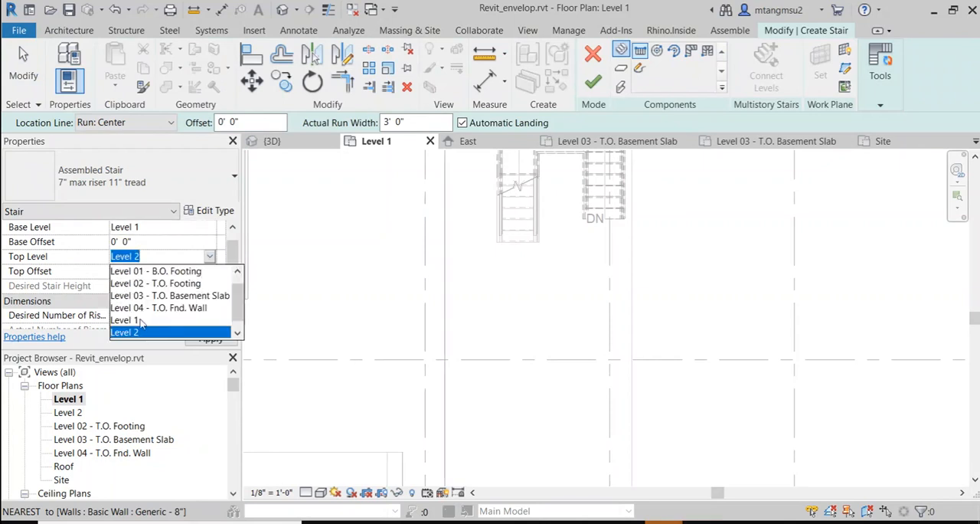
scroll(145, 325, down, 1)
click(123, 331)
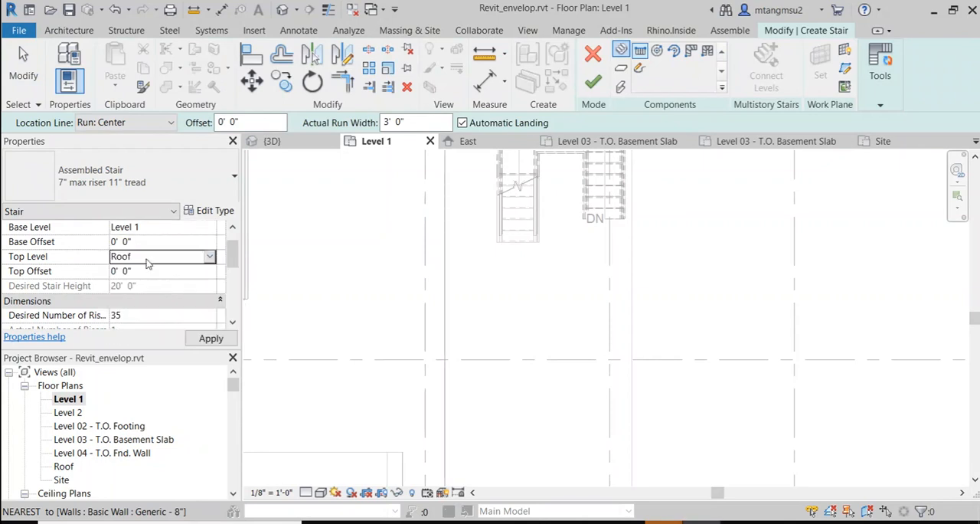
click(209, 339)
Step: Below the existing stair, draw a horizontal run about 8'-3" long and a second, parallel run about 9'-2" long doubling back beneath it
click(479, 311)
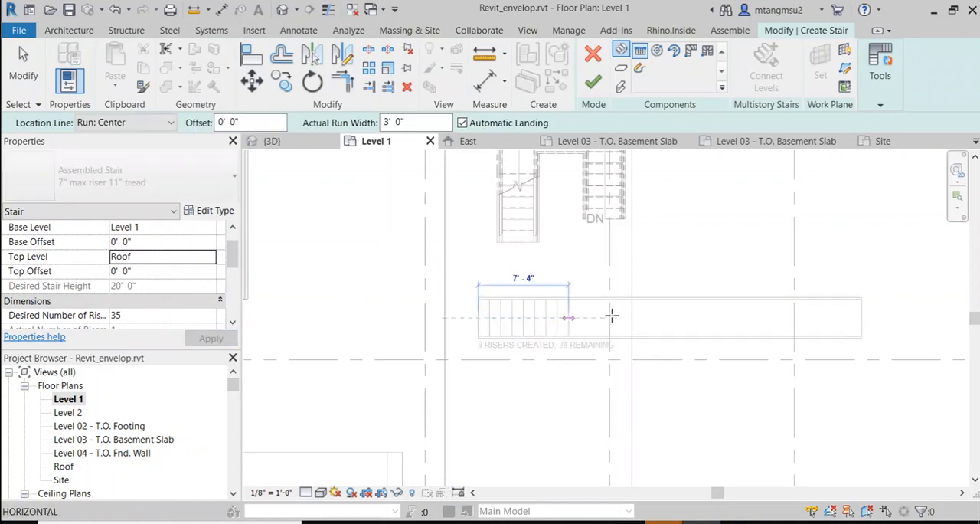
middle_drag(662, 278, 447, 358)
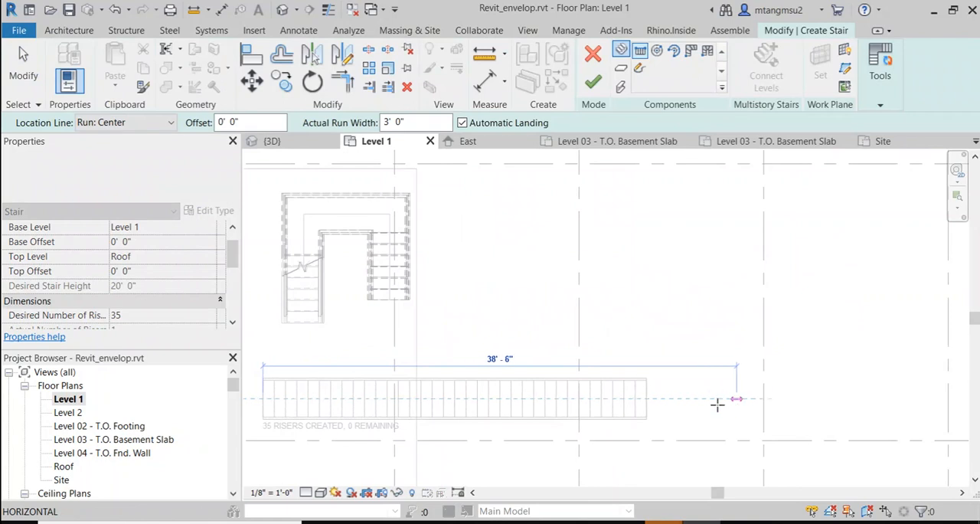
middle_drag(719, 401, 801, 352)
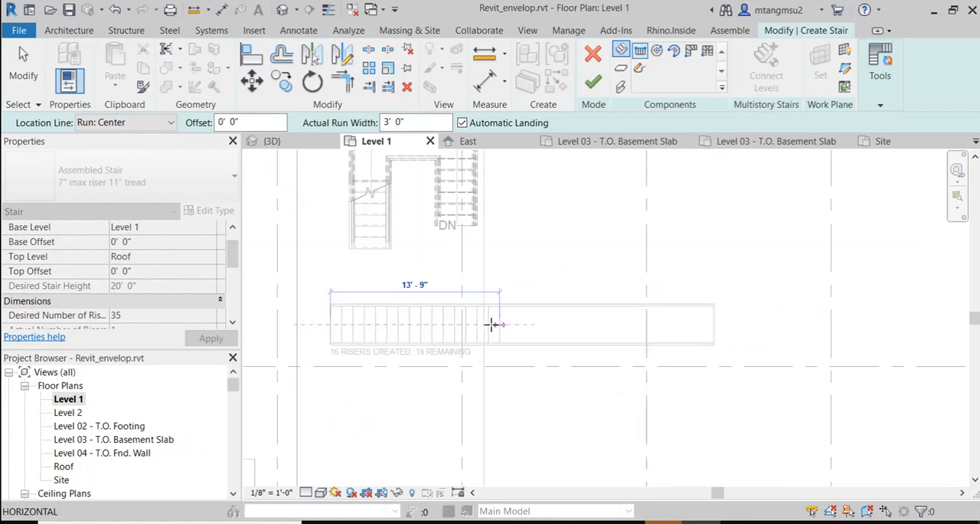
click(433, 326)
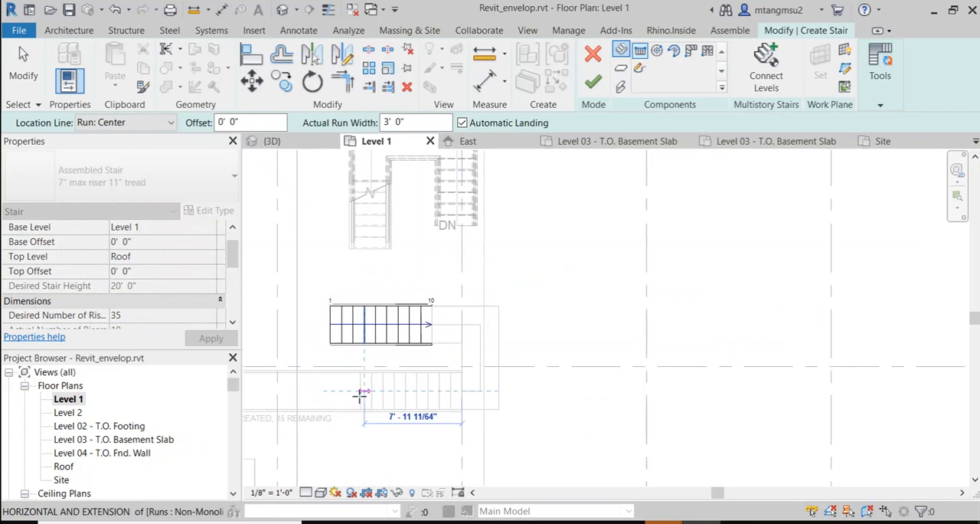
click(351, 393)
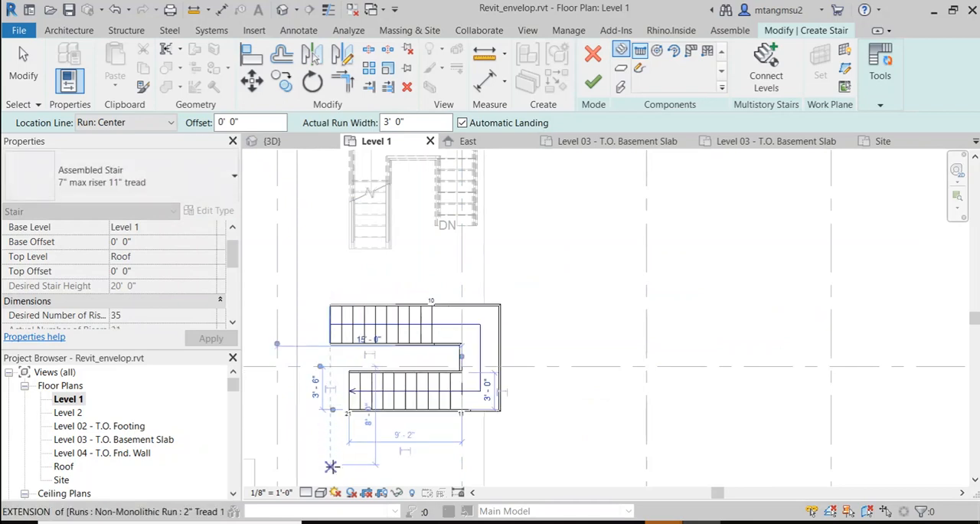
Step: Add a third run about 8'-3" long beneath the second and a short fourth run doubling back with the remaining risers
click(330, 460)
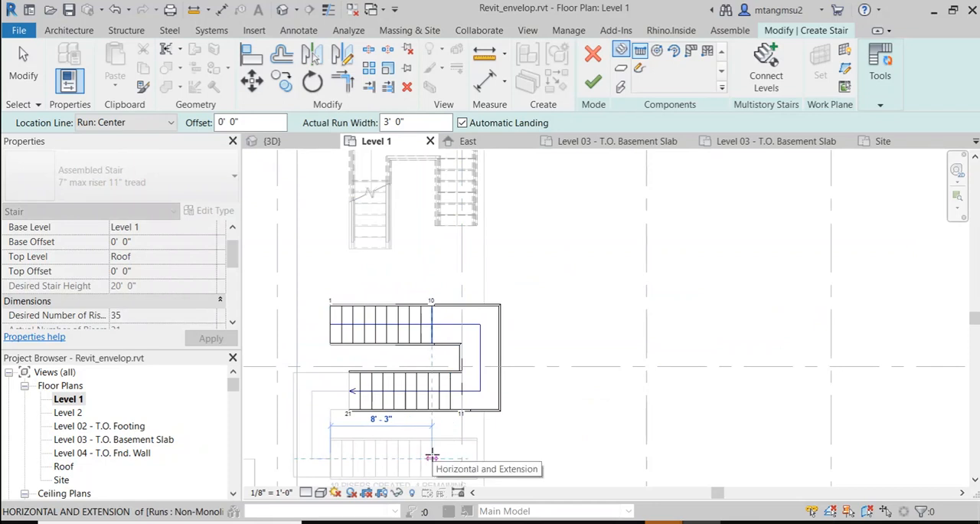
click(432, 457)
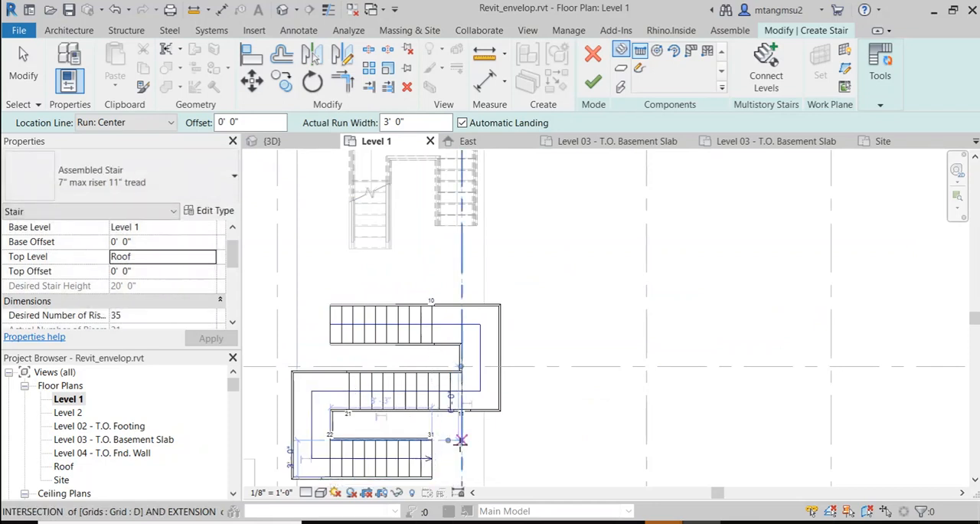
scroll(463, 434, down, 1)
middle_drag(466, 428, 475, 285)
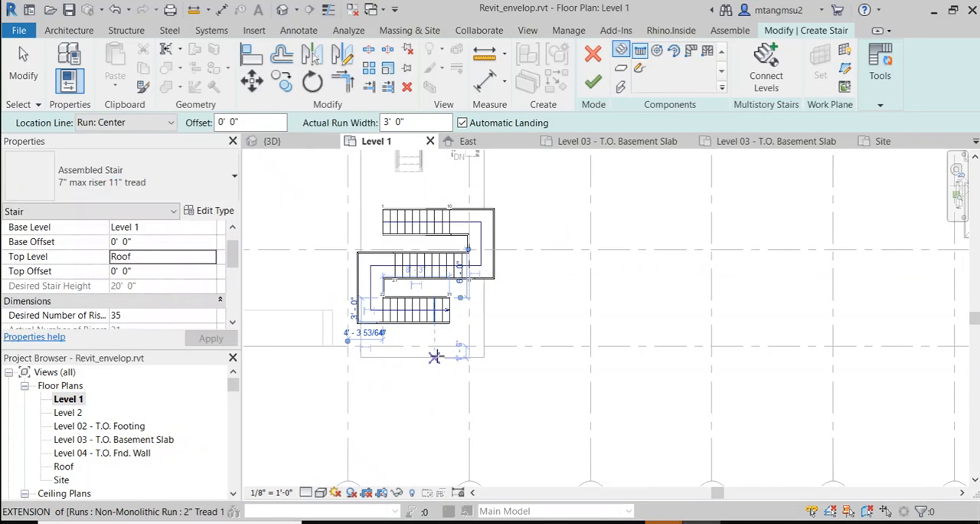
click(446, 356)
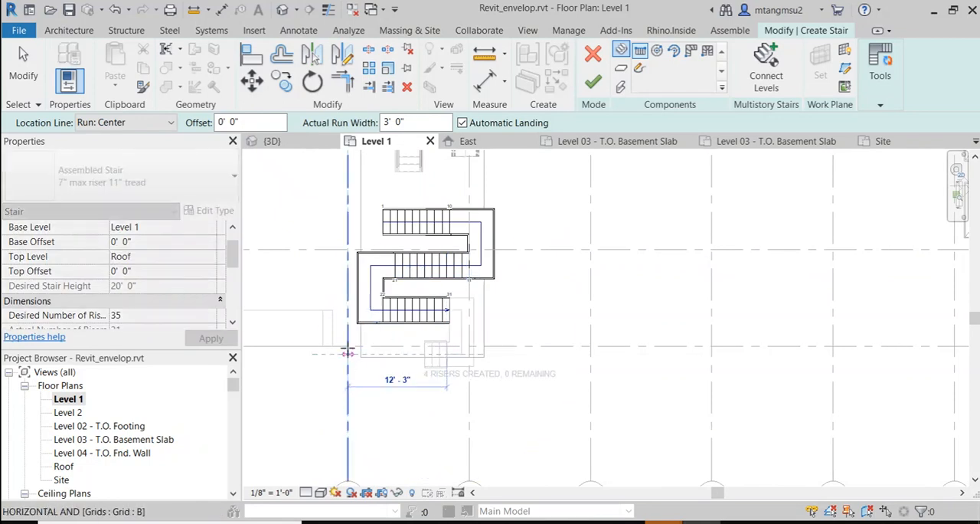
click(347, 346)
key(Escape)
scroll(543, 331, up, 2)
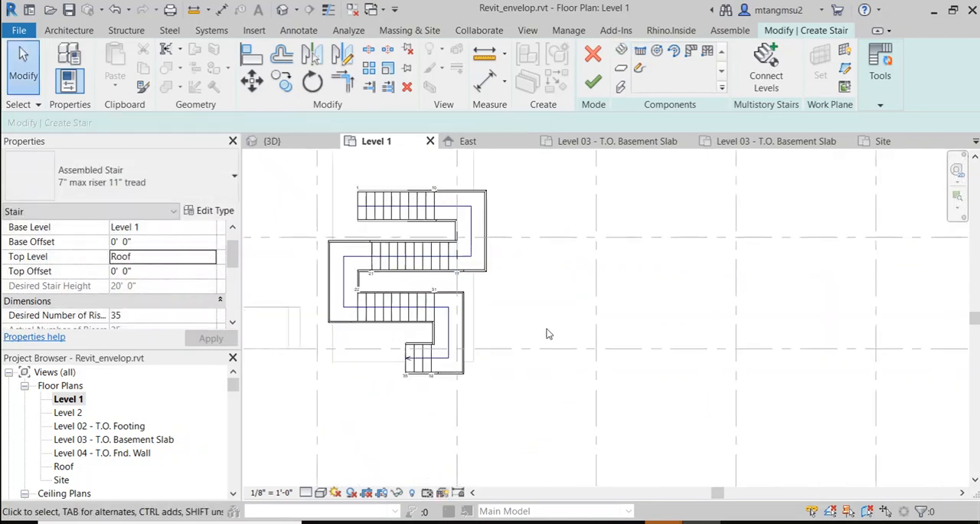
Step: Examine the riser numbering, landings and third run of the switchback stair against the surrounding grids
scroll(496, 289, up, 1)
middle_drag(555, 258, 678, 299)
click(485, 343)
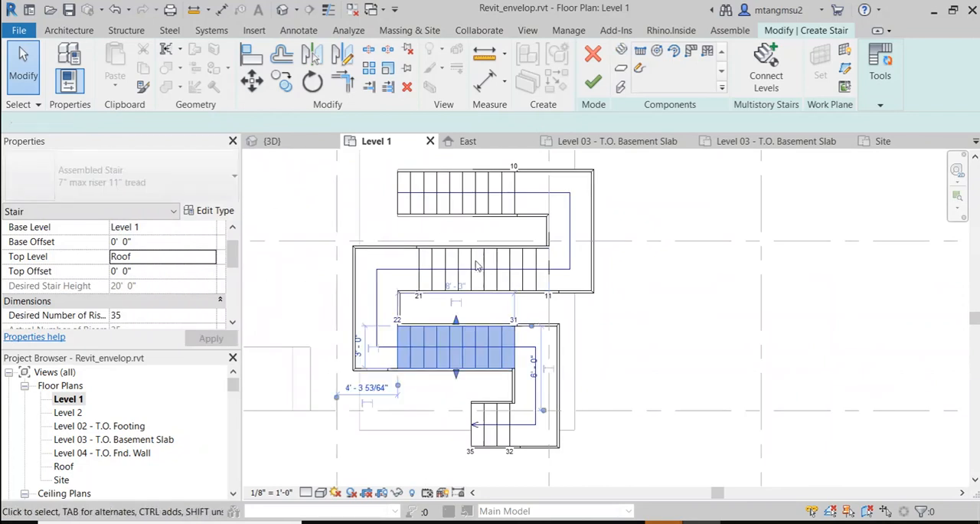
click(587, 368)
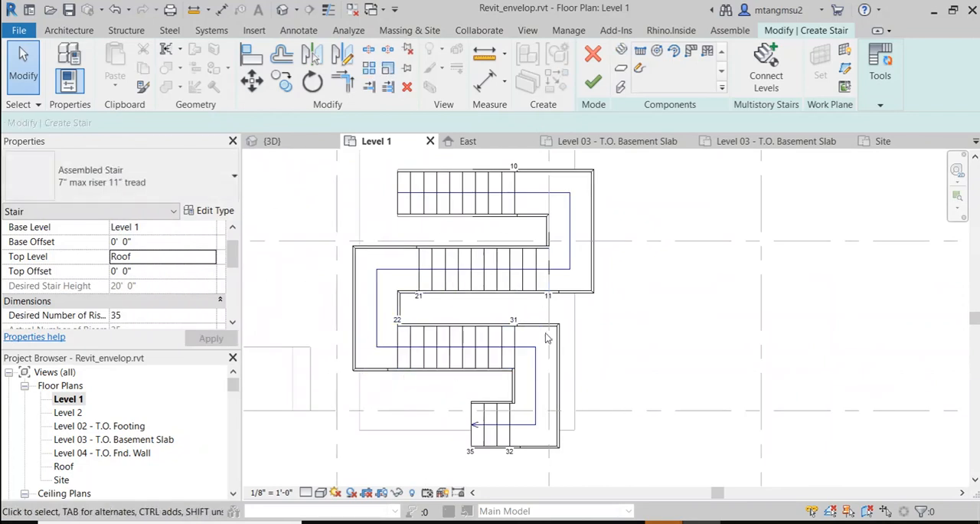
middle_drag(602, 325, 575, 359)
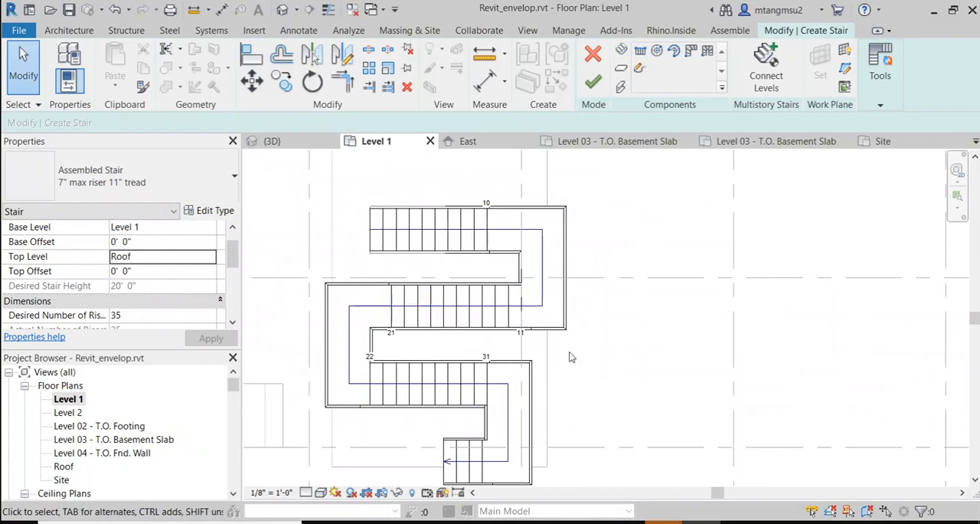
scroll(573, 322, down, 1)
middle_drag(573, 321, 489, 321)
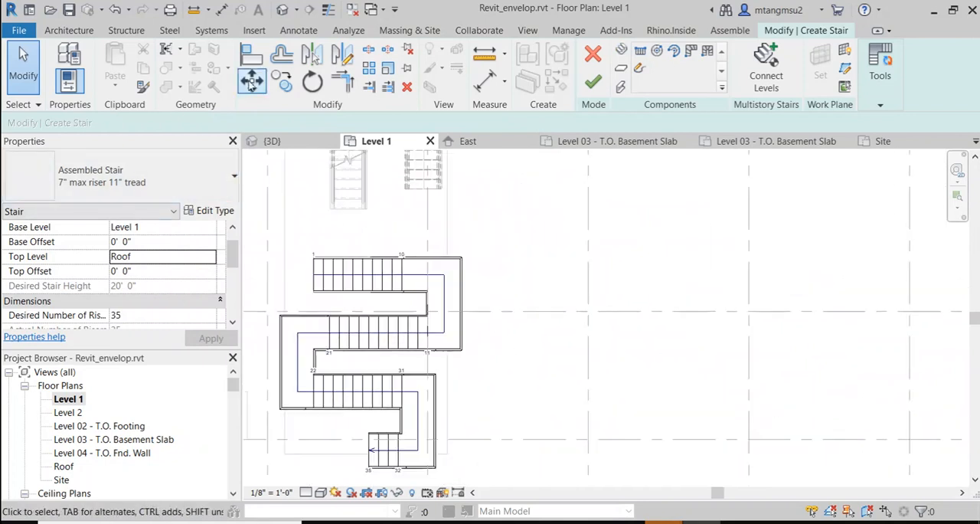
Step: Finish the four-run switchback stair and leave its edit mode
click(63, 32)
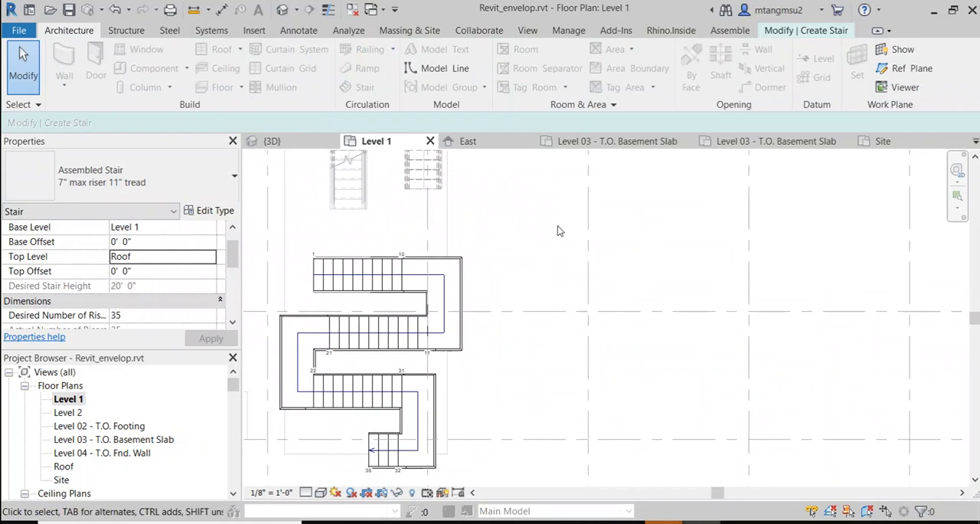
scroll(569, 223, up, 1)
scroll(568, 226, down, 1)
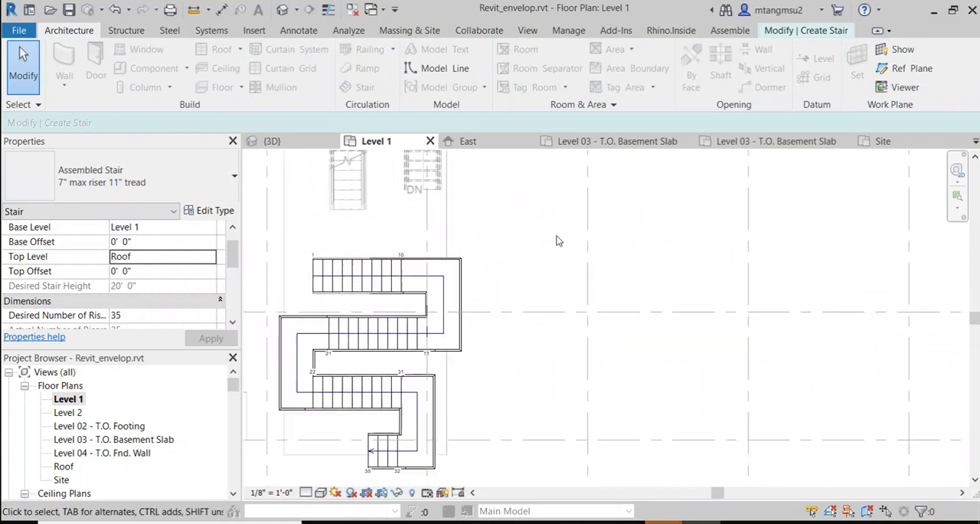
click(123, 30)
click(74, 32)
click(810, 32)
click(594, 83)
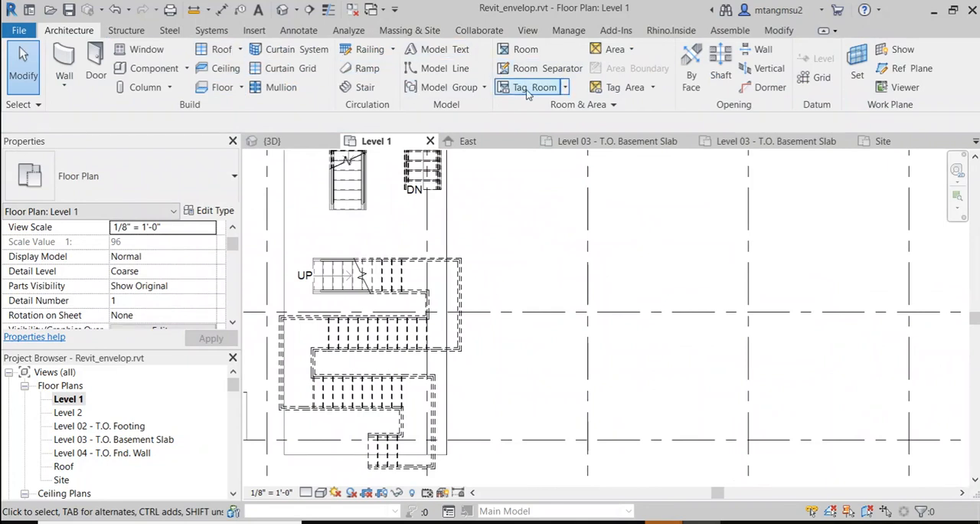
Step: Start another stair in the open bay beside the four-run stair, with a horizontal run about 8'-3" long and the remaining risers doubling back beneath
click(345, 90)
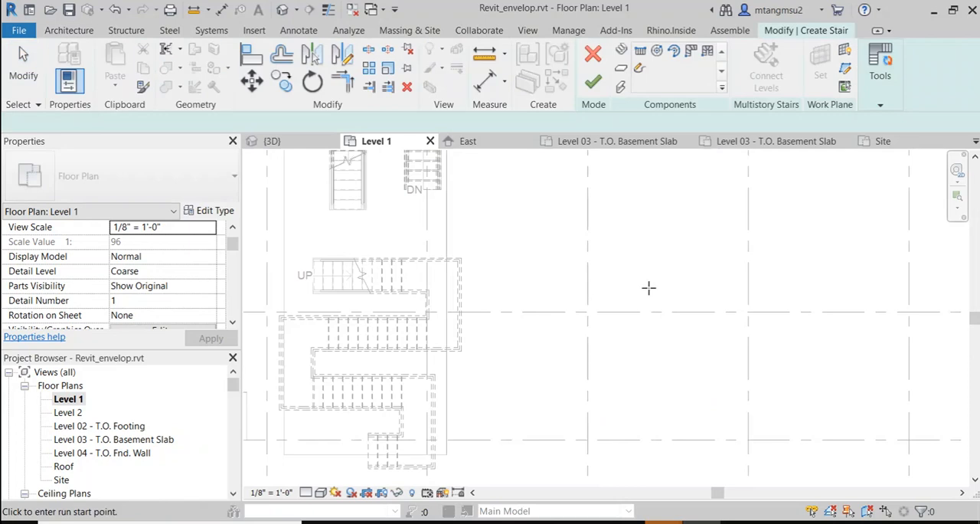
click(604, 279)
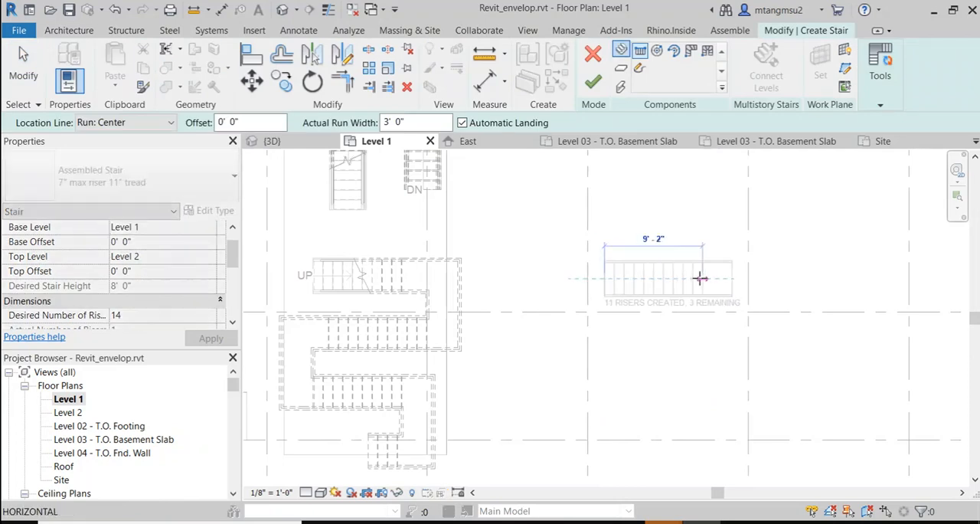
click(693, 278)
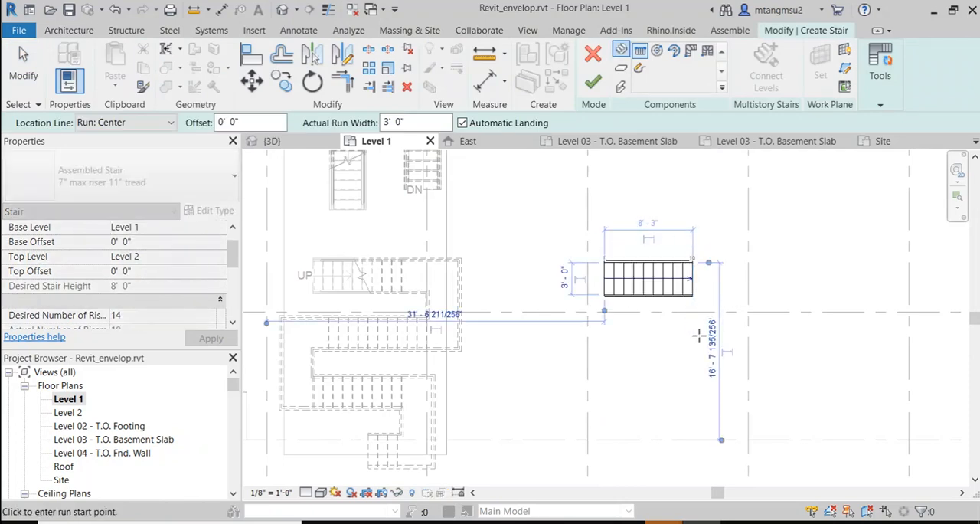
click(612, 330)
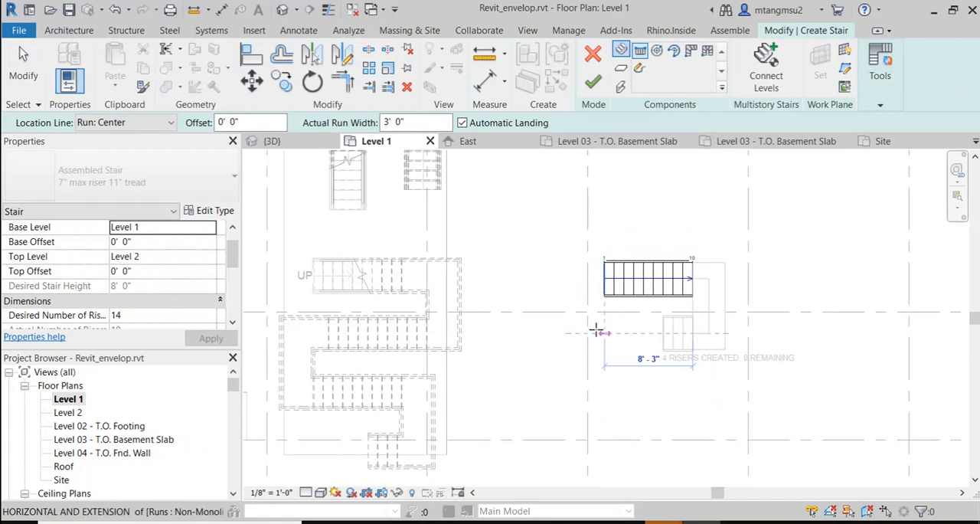
click(605, 335)
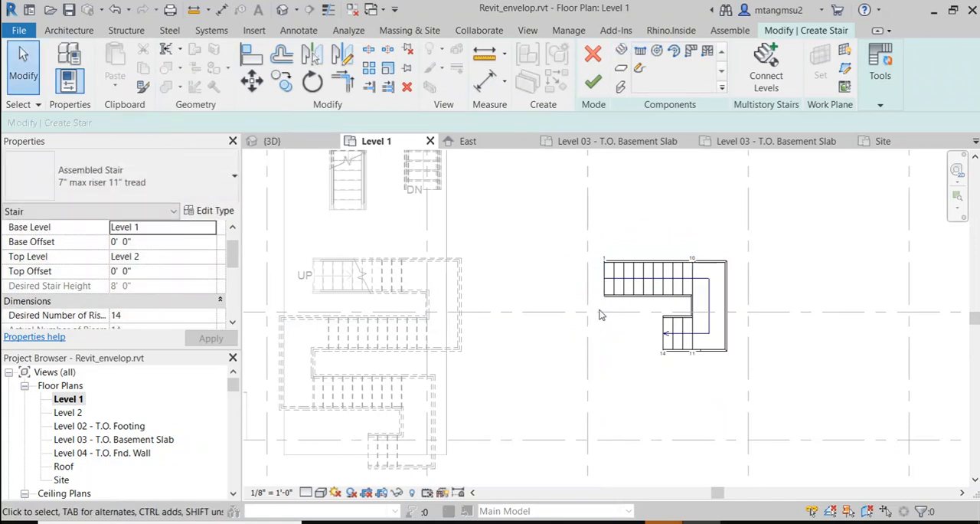
Step: Set the two-run stair's top level to Roof and finish the stair
click(210, 259)
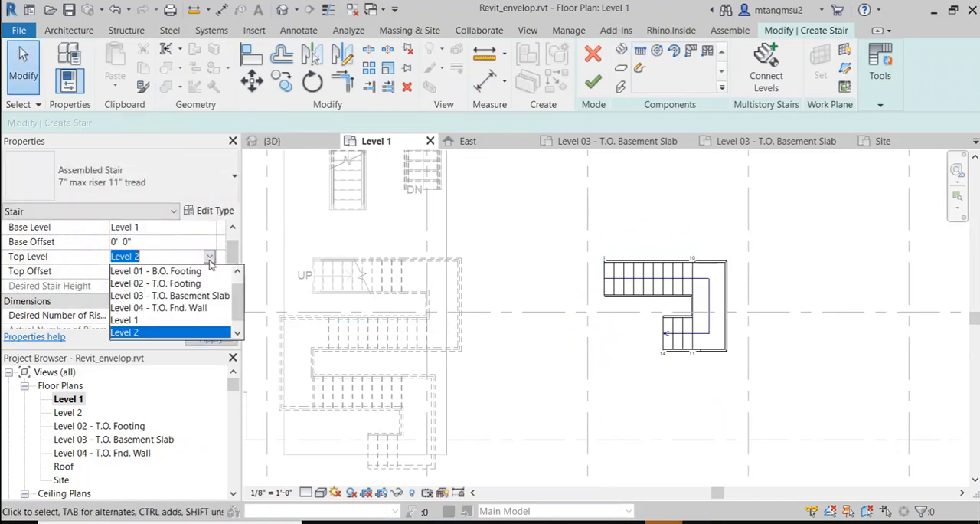
scroll(157, 326, down, 1)
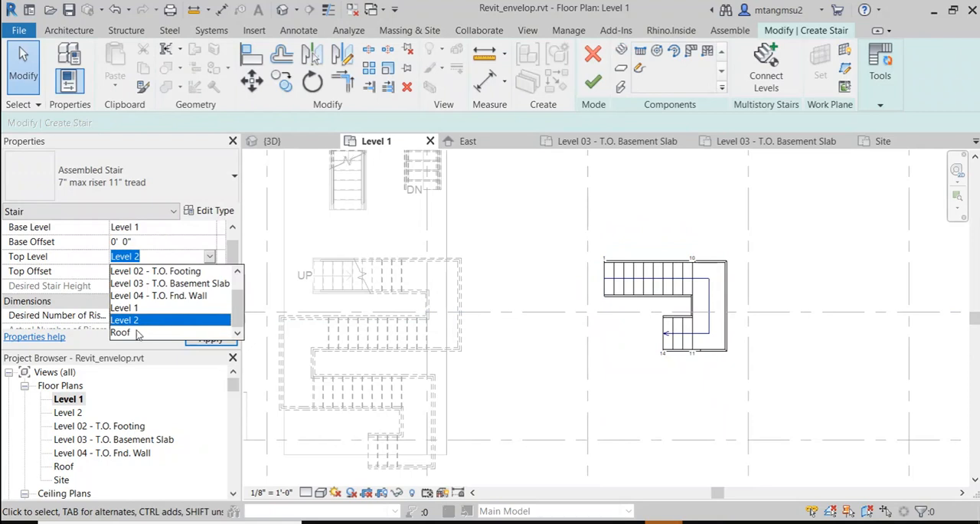
click(137, 333)
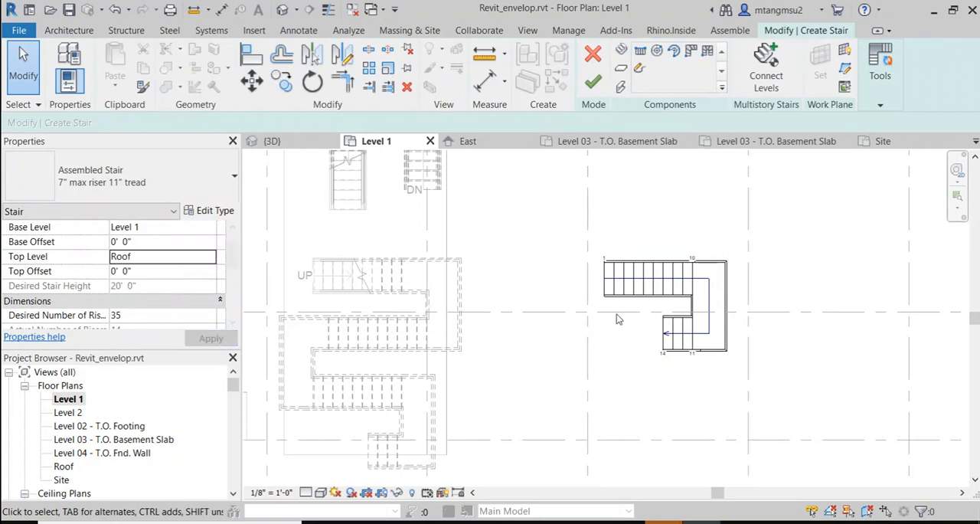
drag(580, 215, 751, 393)
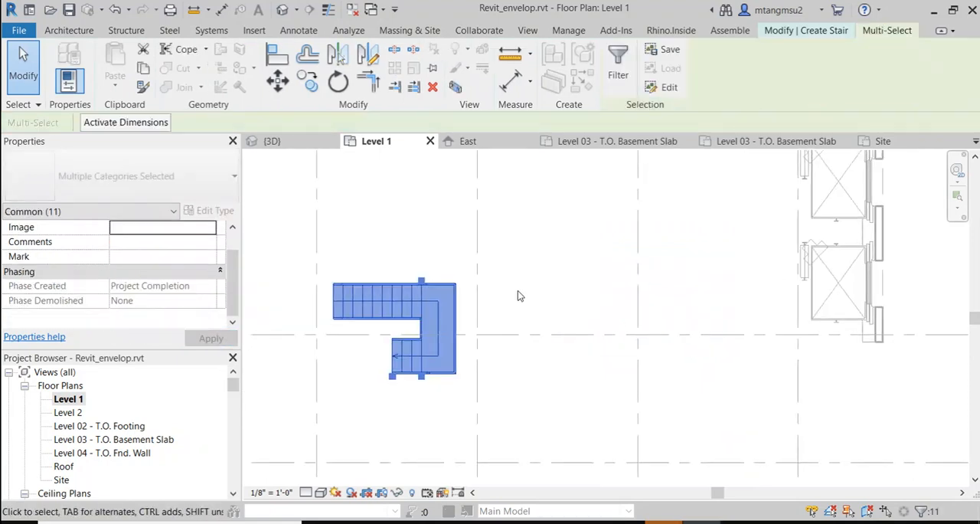
click(411, 252)
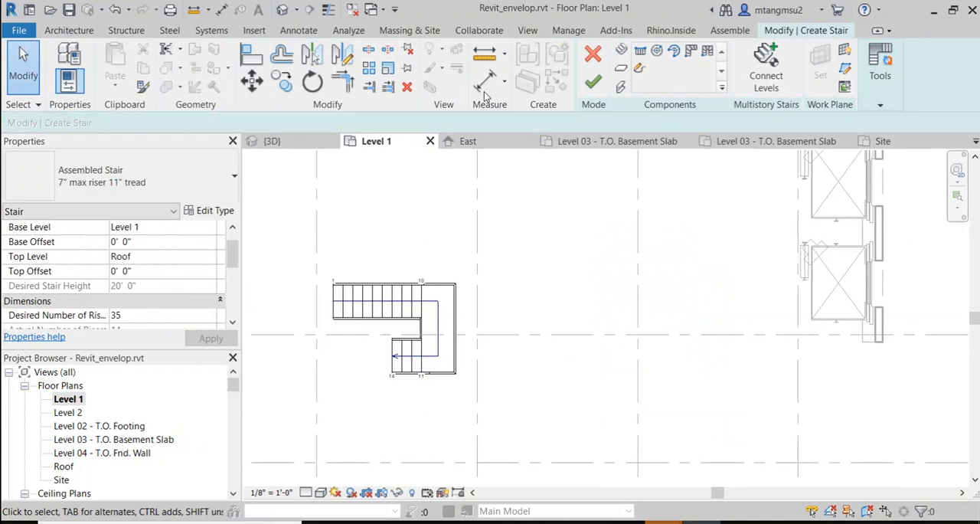
click(68, 30)
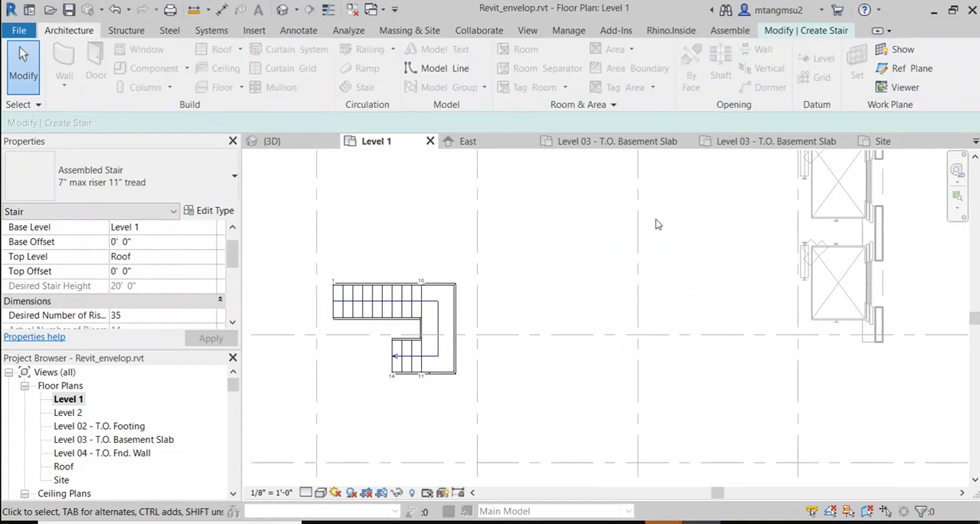
click(379, 284)
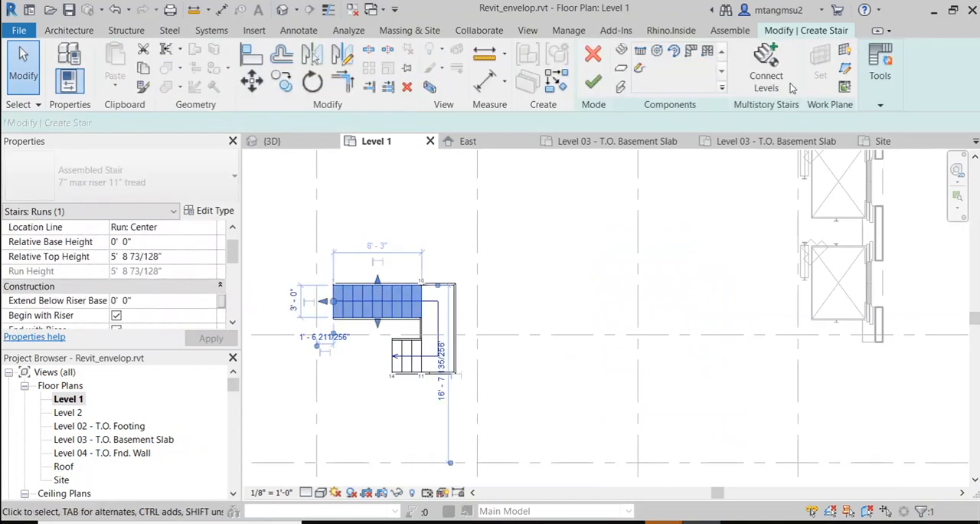
click(593, 84)
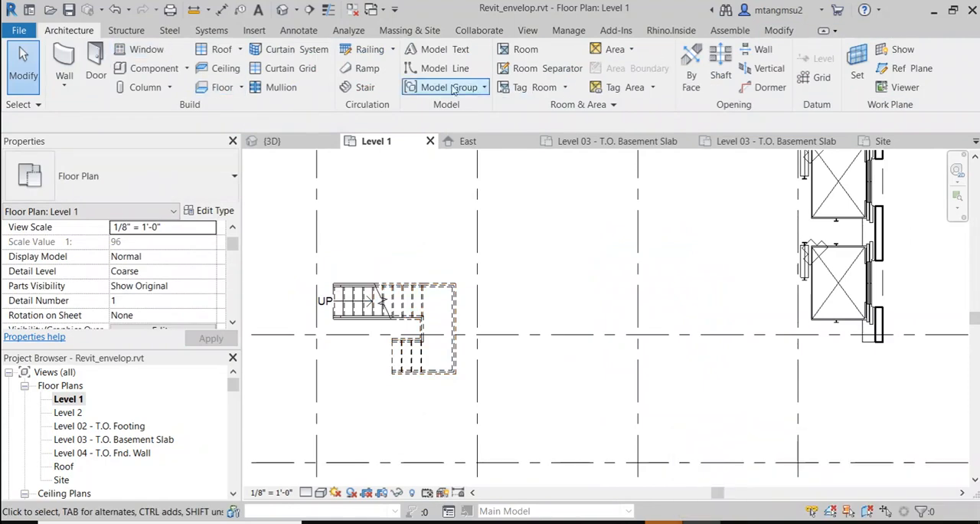
Step: Start a Level 1 to Roof stair beside the two-run stair, with two parallel runs about 7'-4" long, the second doubling back beneath
click(363, 88)
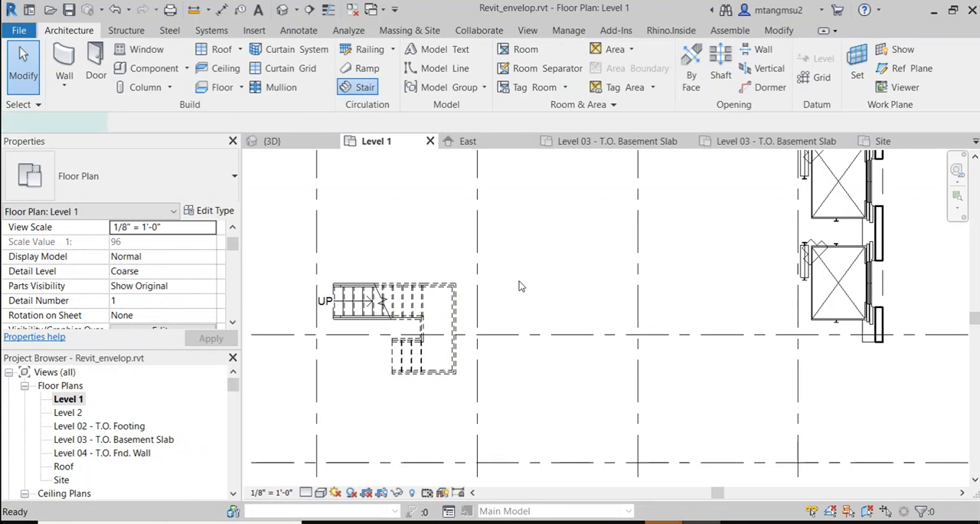
click(176, 256)
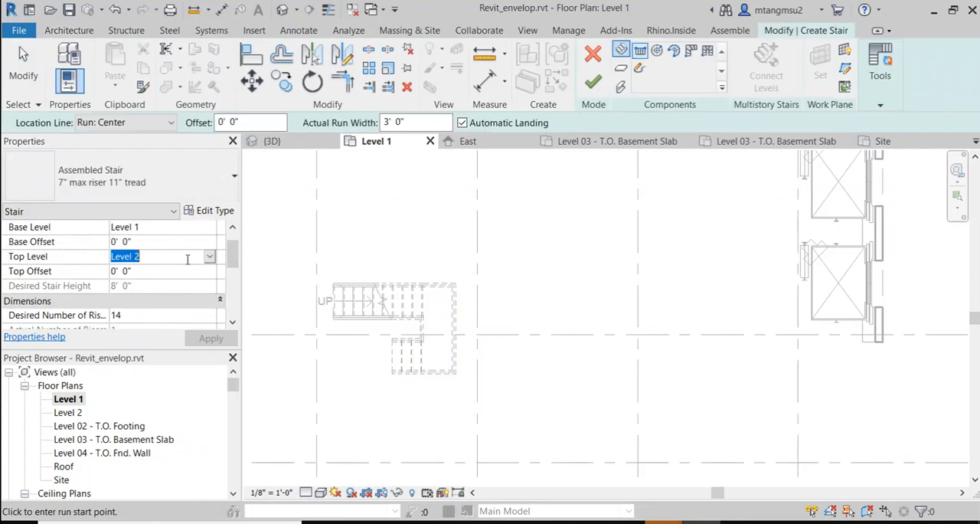
click(209, 258)
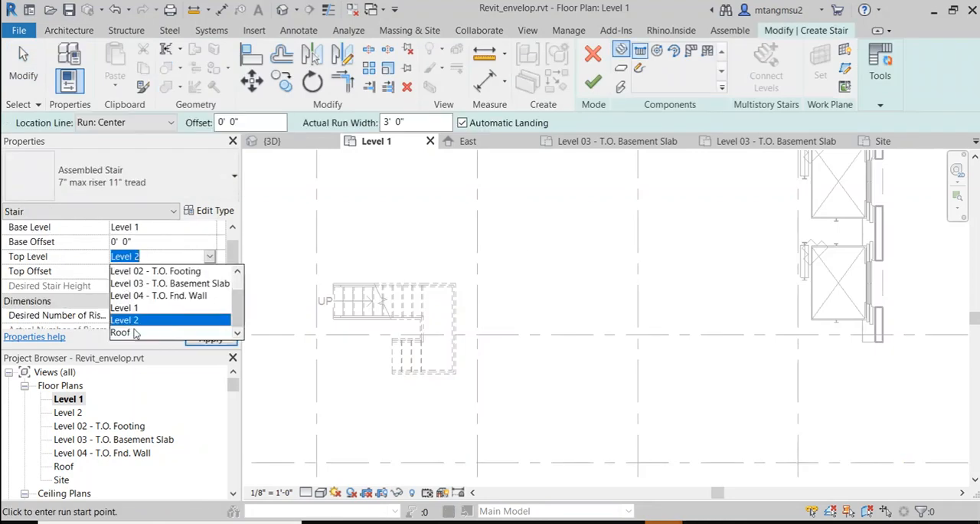
click(122, 332)
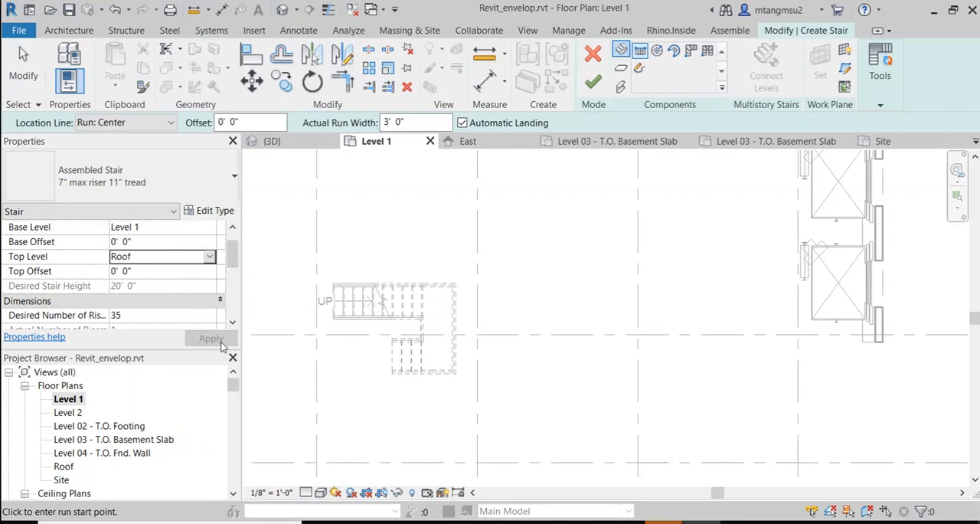
click(497, 278)
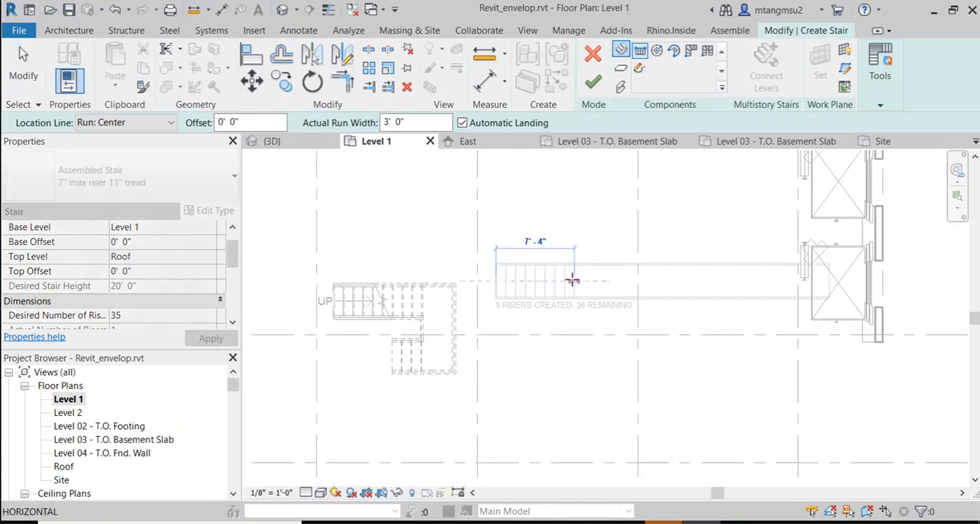
click(572, 280)
click(574, 333)
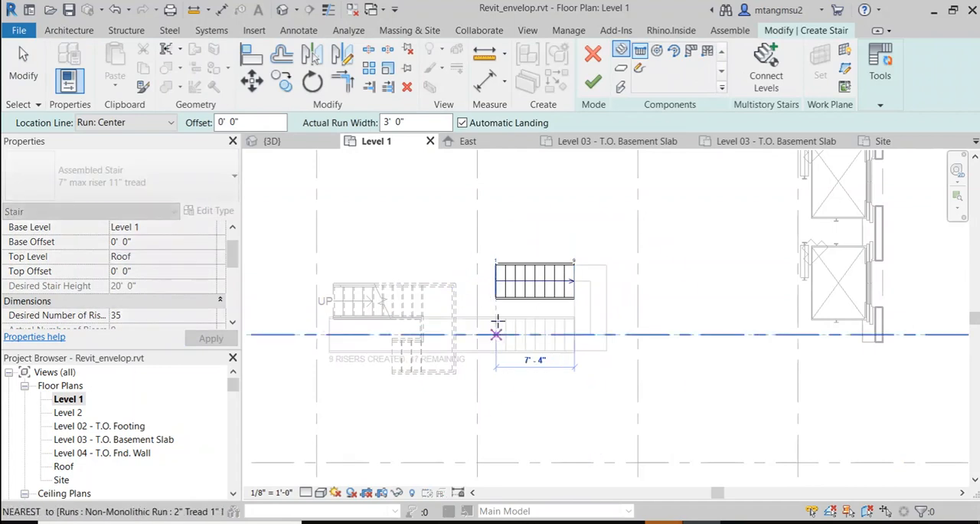
click(498, 332)
Step: Stack a third run about 11'-11" long over the first, double back with the last three risers, and finish the stair
click(497, 281)
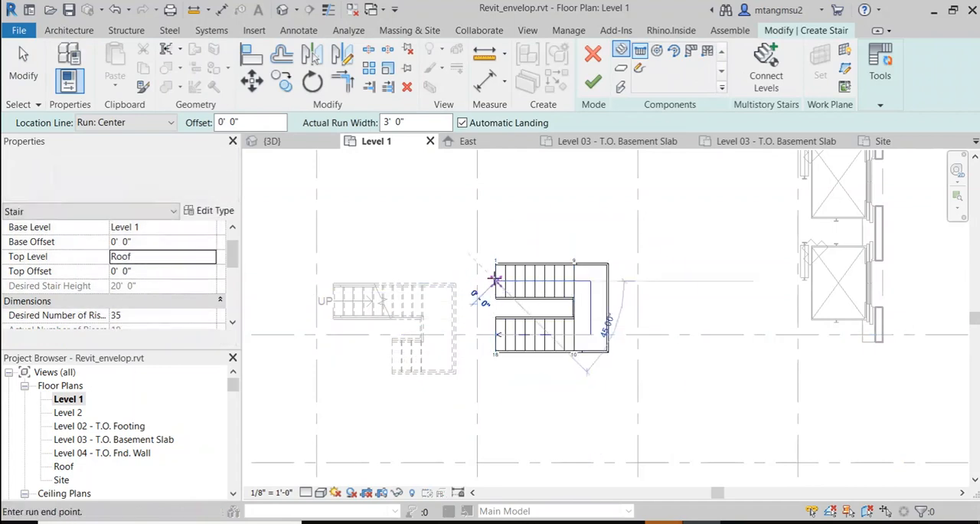
click(622, 281)
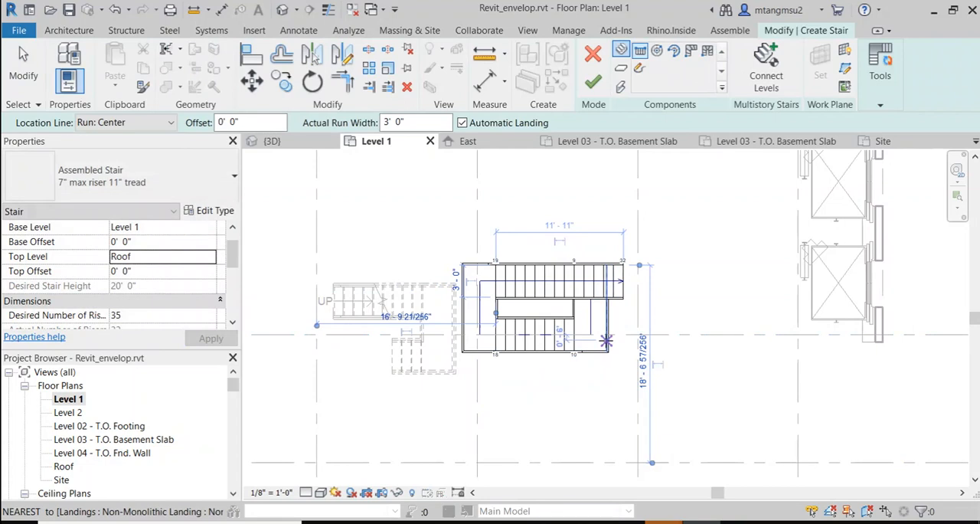
click(606, 341)
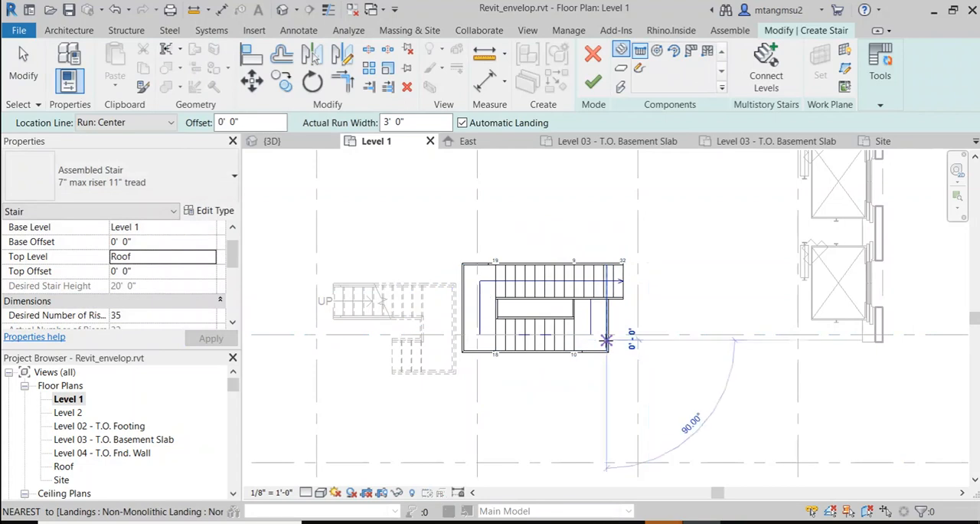
click(480, 340)
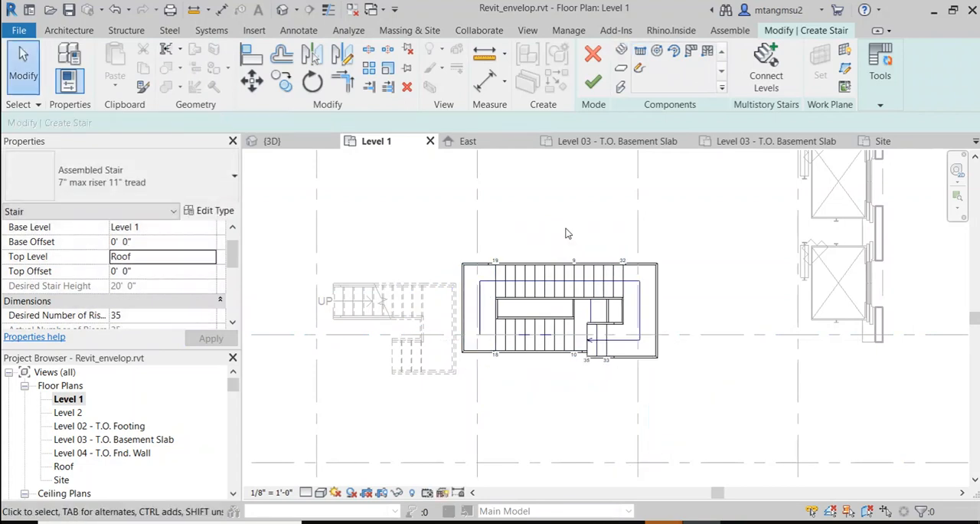
click(594, 82)
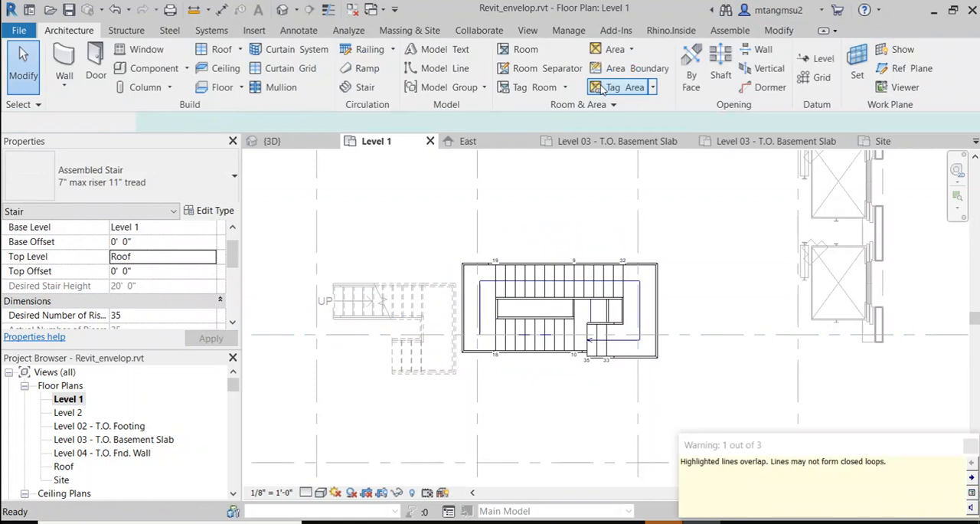
Step: Examine the new stacked stair in the 3D view, looking at its runs and landings from the back and front
scroll(581, 230, down, 1)
middle_drag(636, 222, 455, 254)
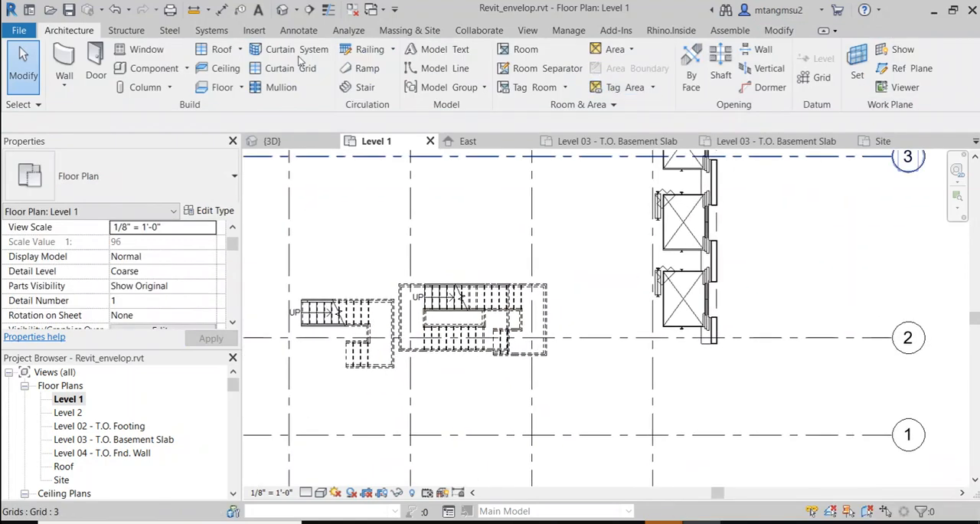
click(286, 10)
scroll(545, 252, down, 5)
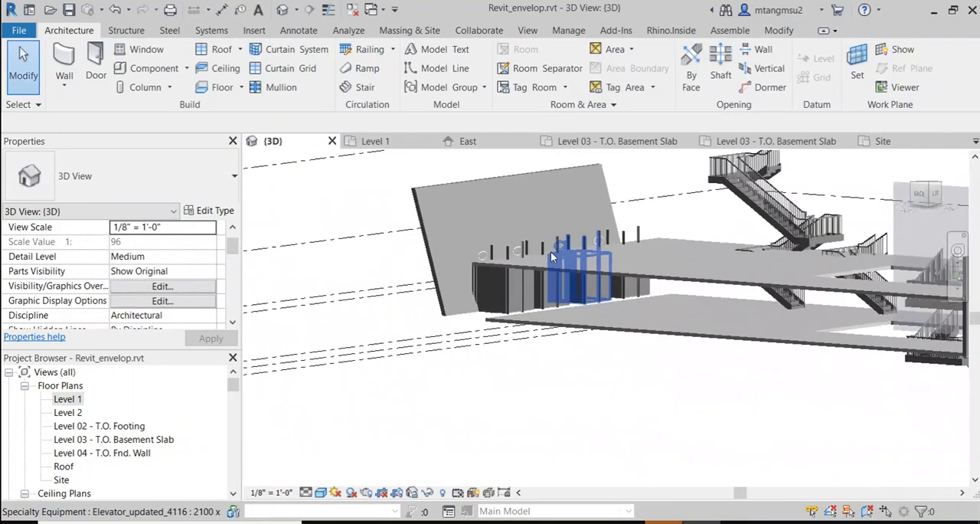
shift+middle_drag(740, 227, 534, 386)
click(727, 233)
scroll(577, 329, up, 3)
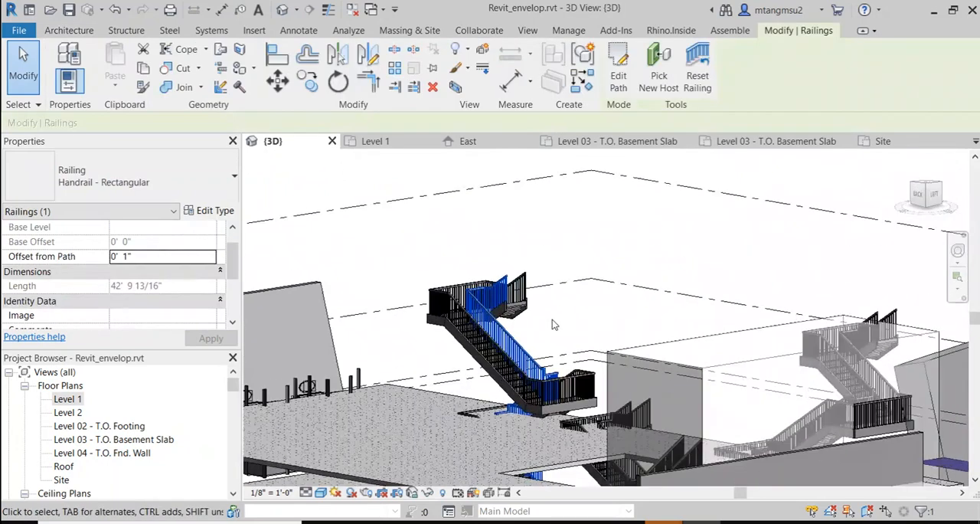
shift+middle_drag(496, 320, 517, 321)
shift+middle_drag(585, 253, 490, 237)
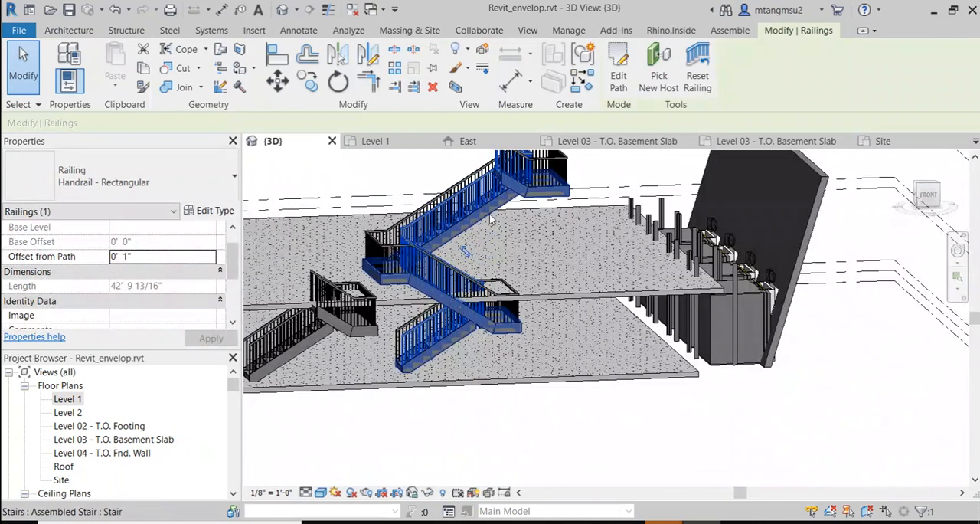
Step: Select the stacked Level 1 to Roof stair and inspect its landings, railings and top end up close
click(488, 219)
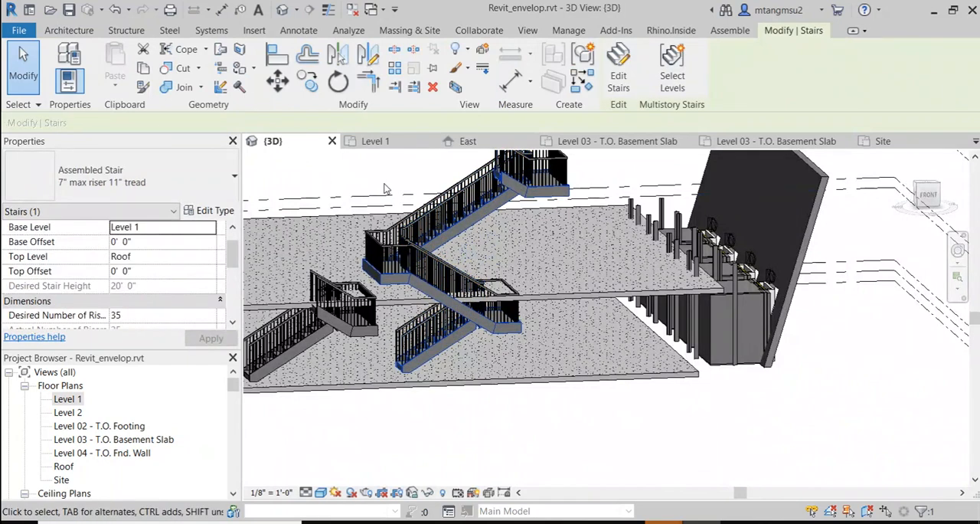
middle_drag(375, 192, 409, 269)
scroll(524, 287, up, 3)
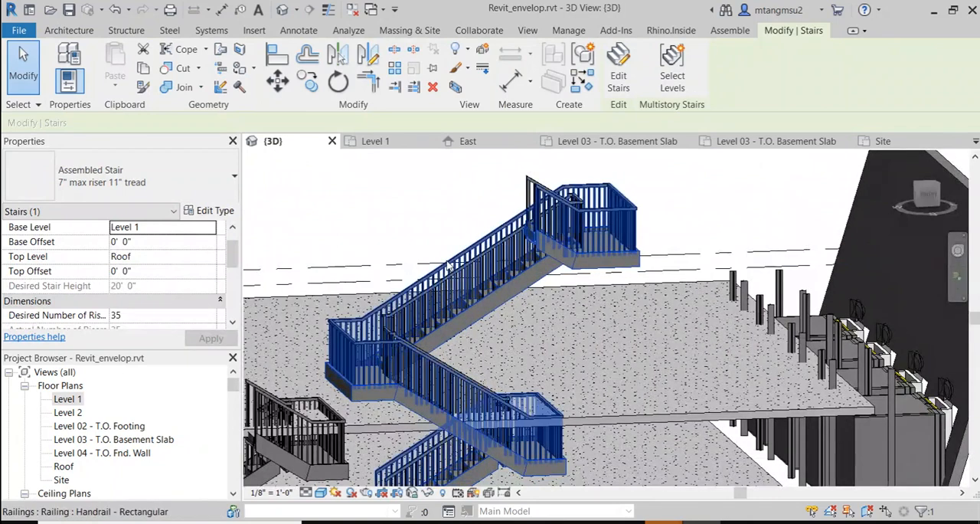
click(73, 31)
scroll(527, 230, down, 5)
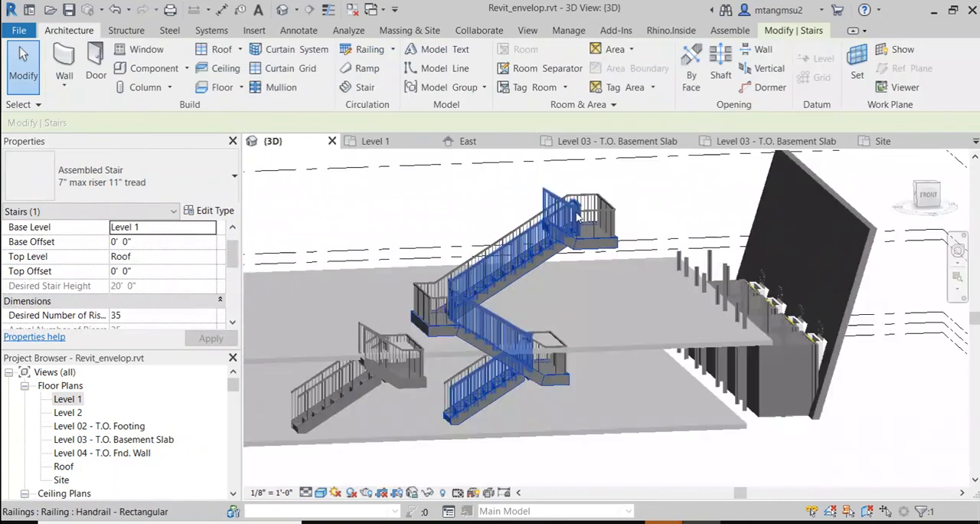